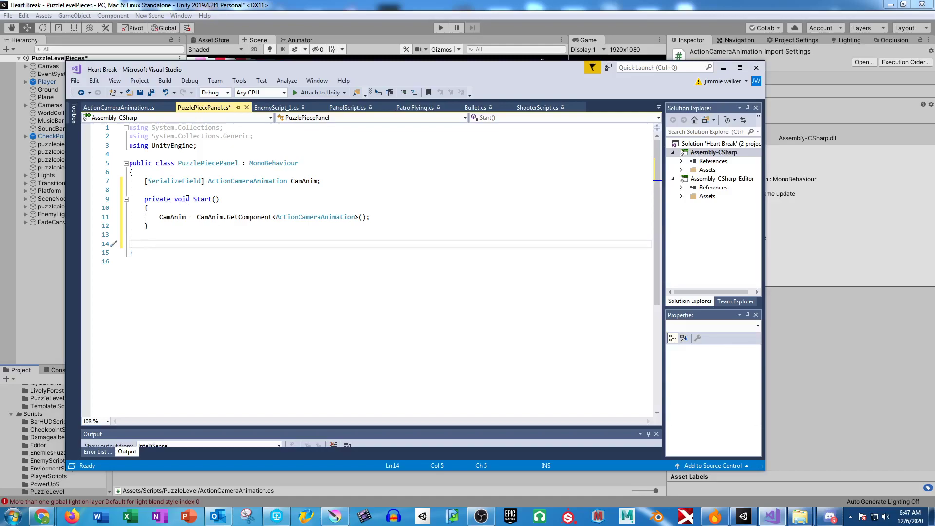
Add an OnTriggerEnter2D(Collider2D collision) method below Start in the PuzzlePiecePanel class
type("ontri")
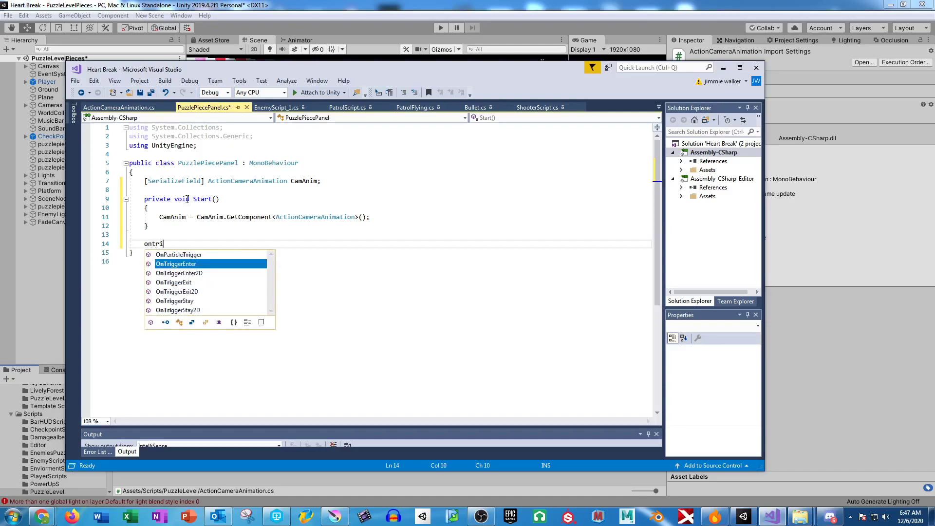
key("Down")
key("Tab")
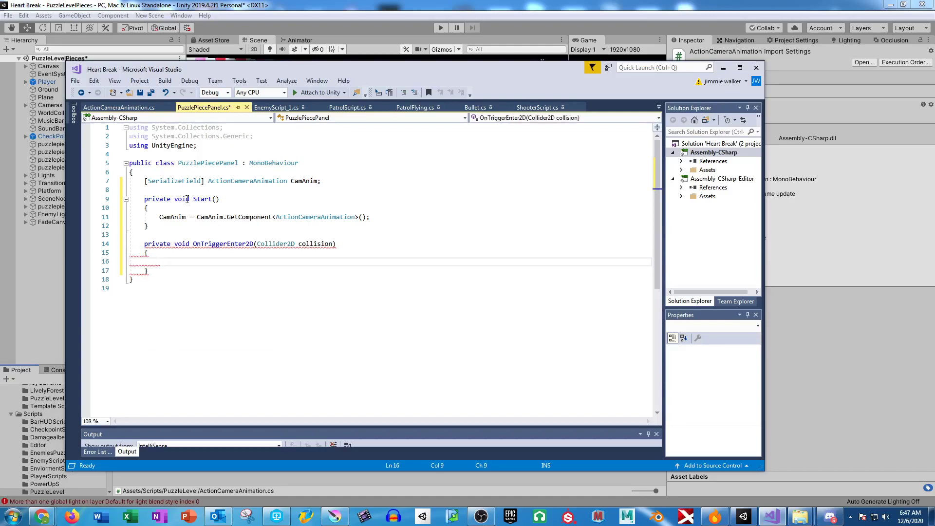
In OnTriggerEnter2D, write an if statement checking collision.gameObject.tag == "Player", followed by the placeholder comment "//we'll do stuff"
type("if (collision")
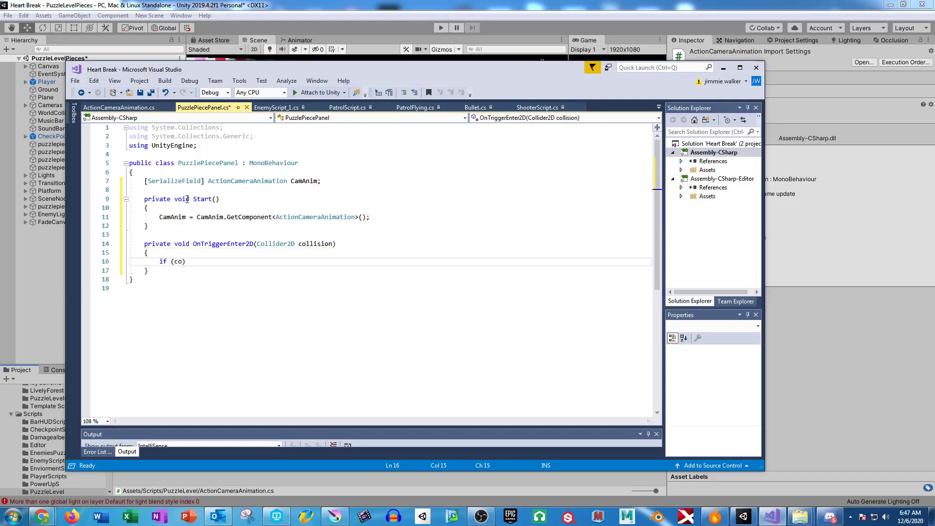
type(".gameObject")
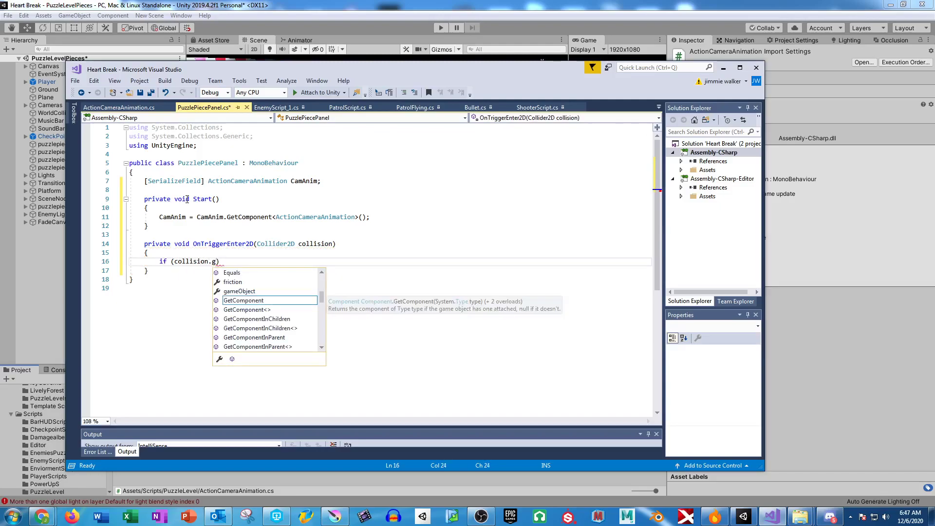
type(".tag ")
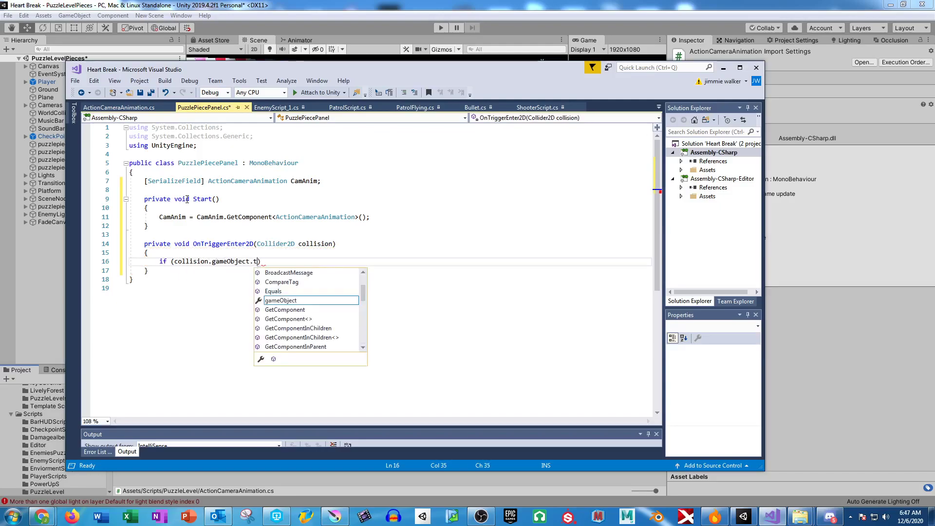
type("== \"Player")
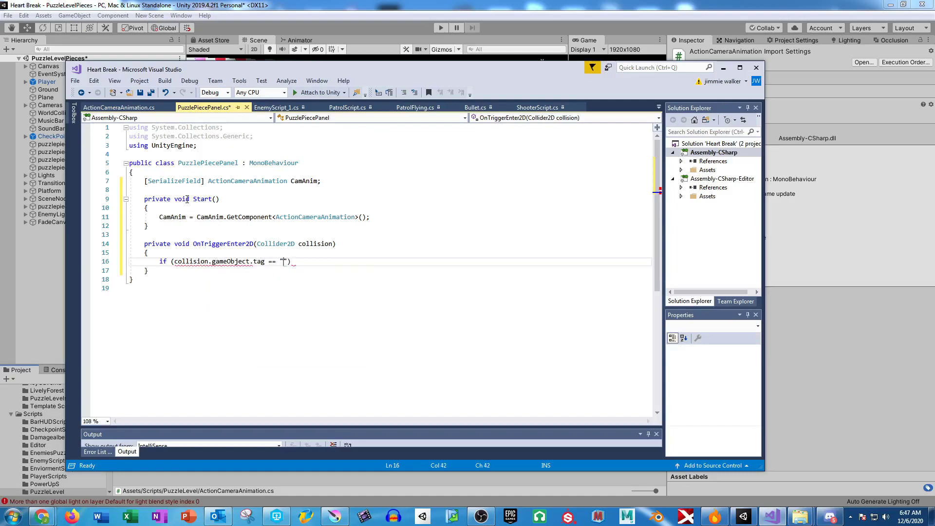
type("\")")
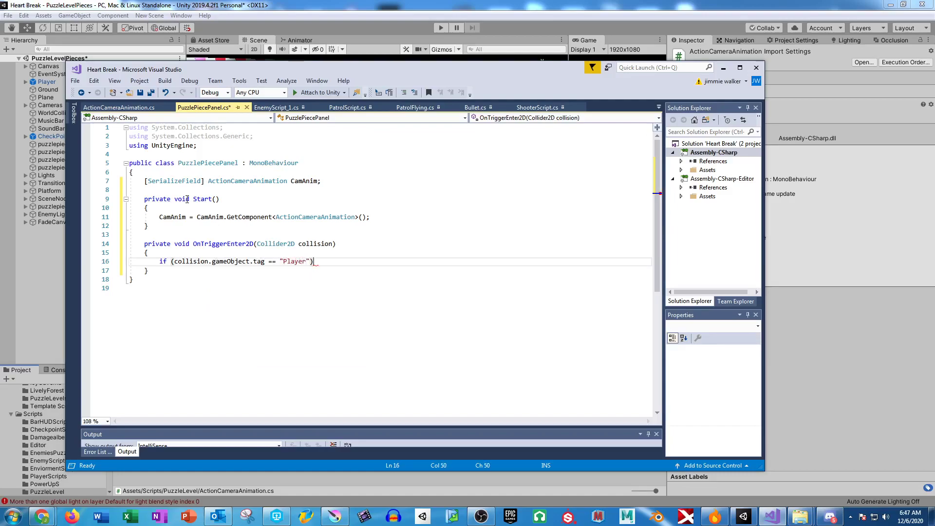
key("Return")
type("//we'll do stuff")
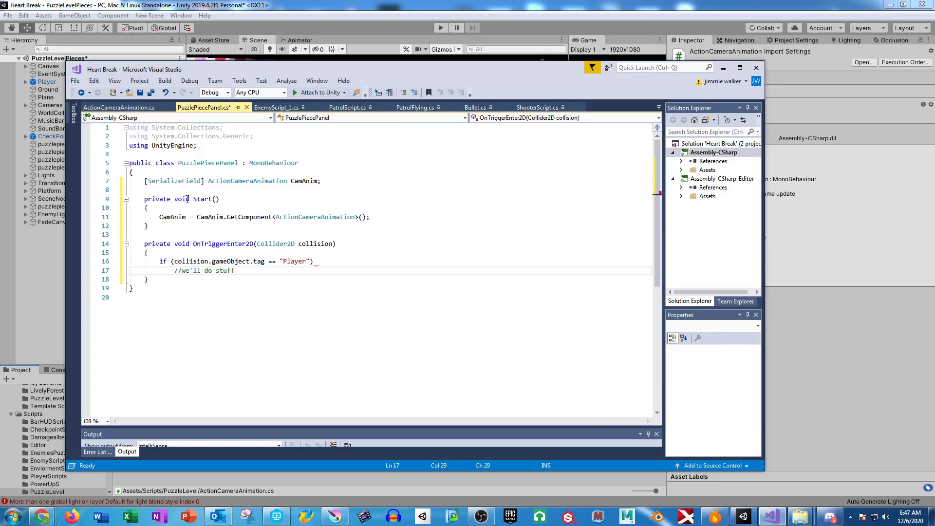
left_click(312, 244)
left_click(151, 236)
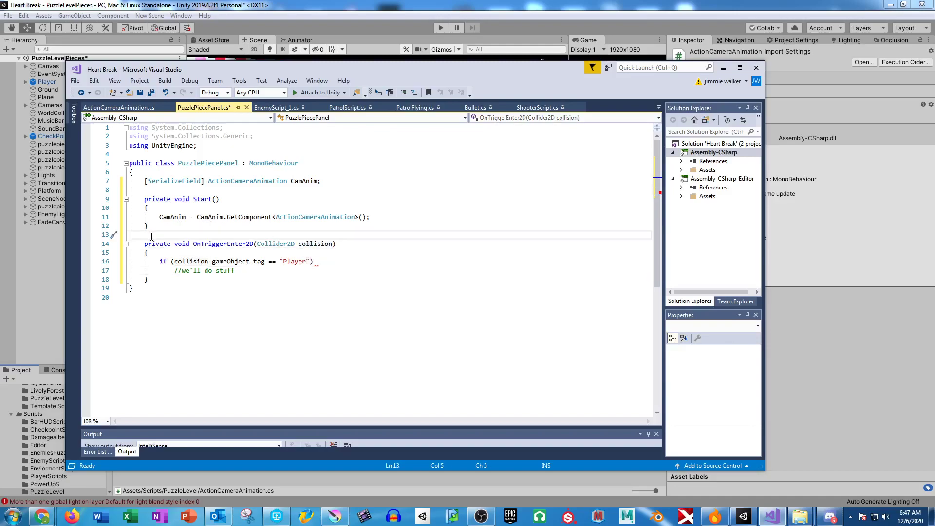
key("Return")
key("Return")
key("Up")
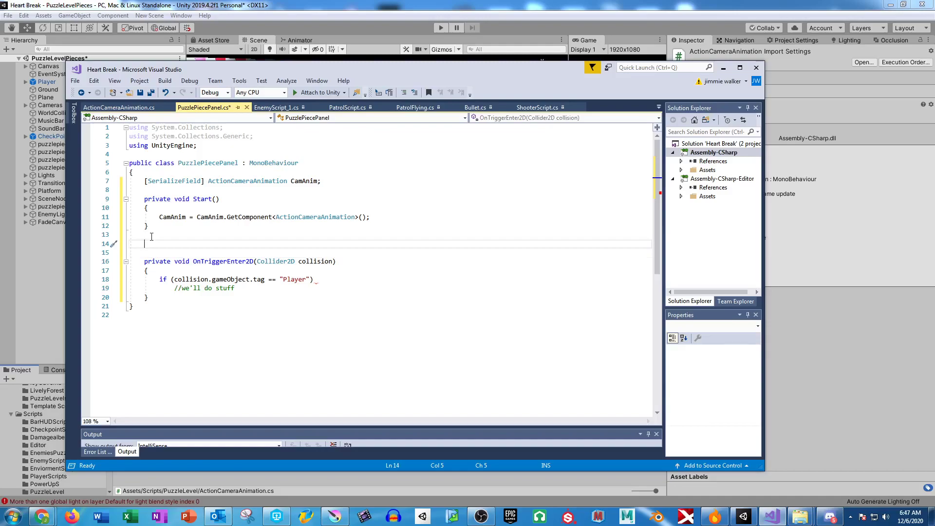
type("ontri")
key("Tab")
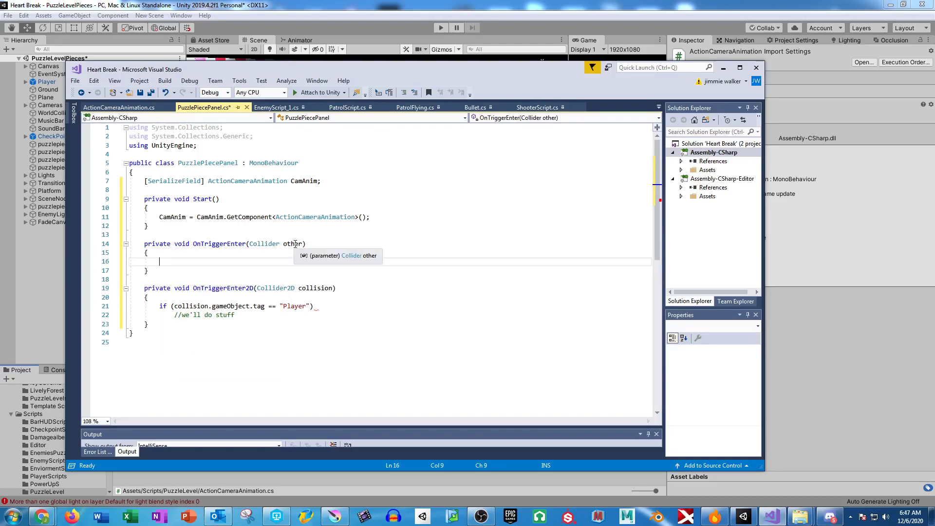
left_click_drag(151, 271, 161, 230)
key("Delete")
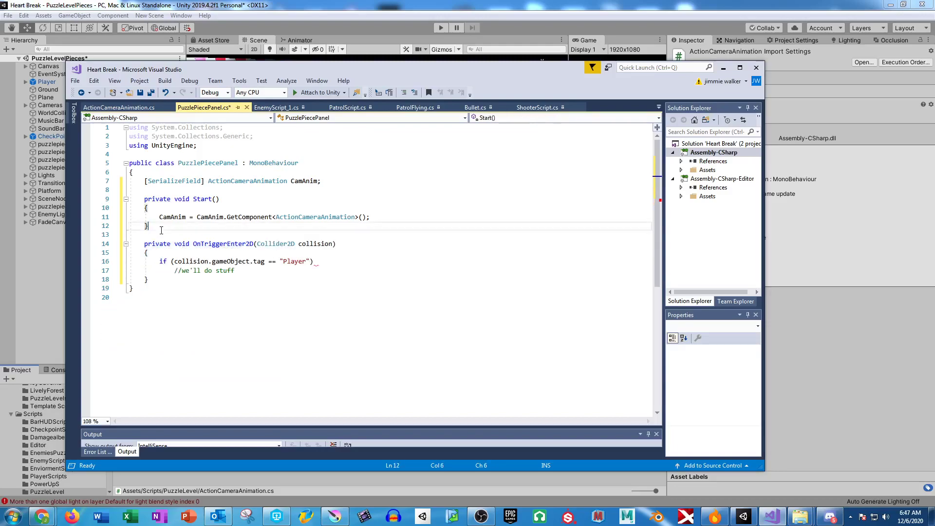
Rename the OnTriggerEnter2D parameter to other, both in the method signature and in the tag check
double_click(314, 244)
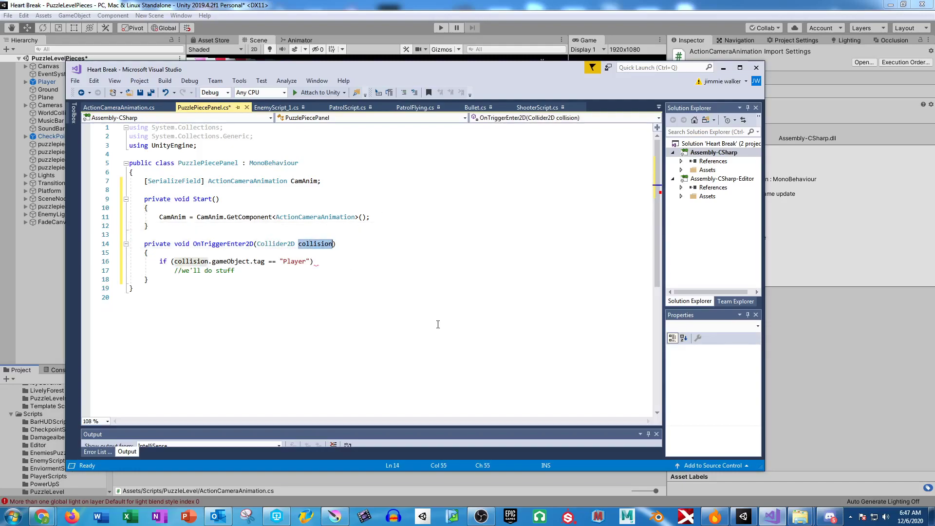
type("other")
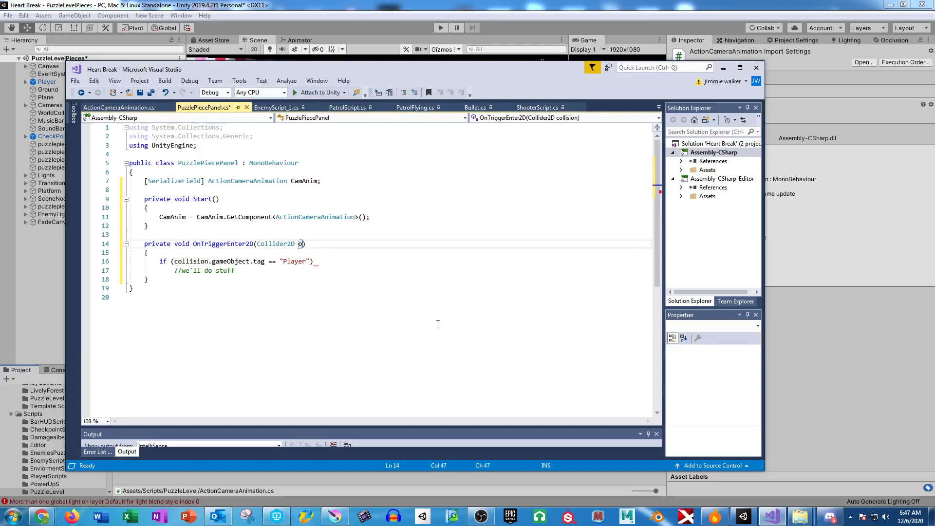
left_click(194, 261)
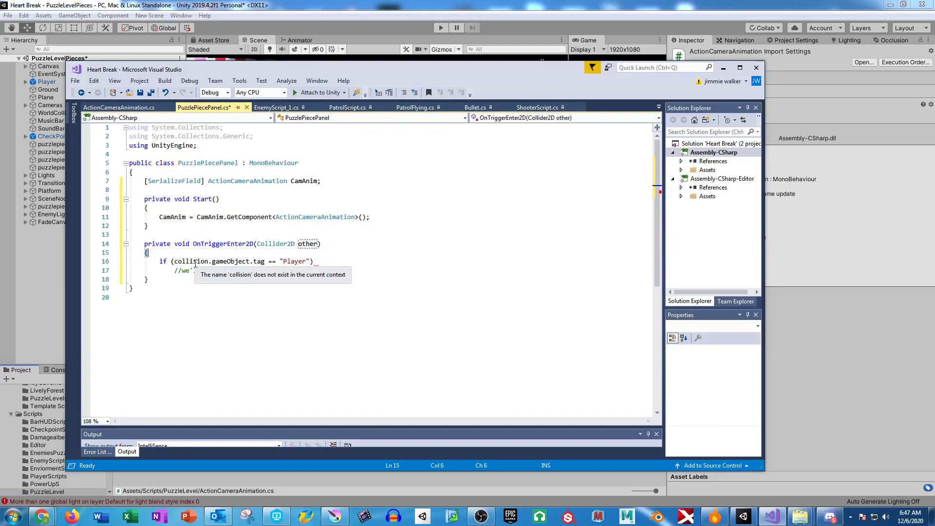
key("ctrl+w")
type("other")
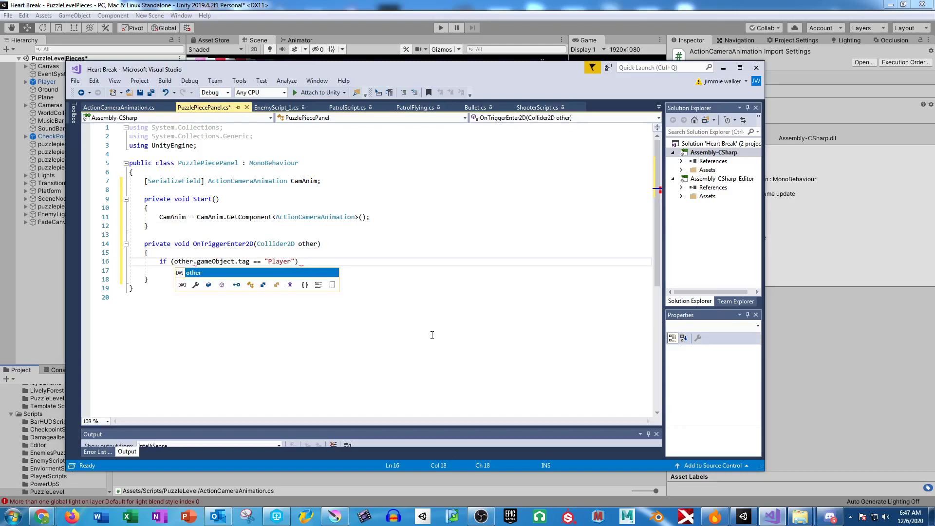
Delete the placeholder comment under the if statement
left_click(378, 268)
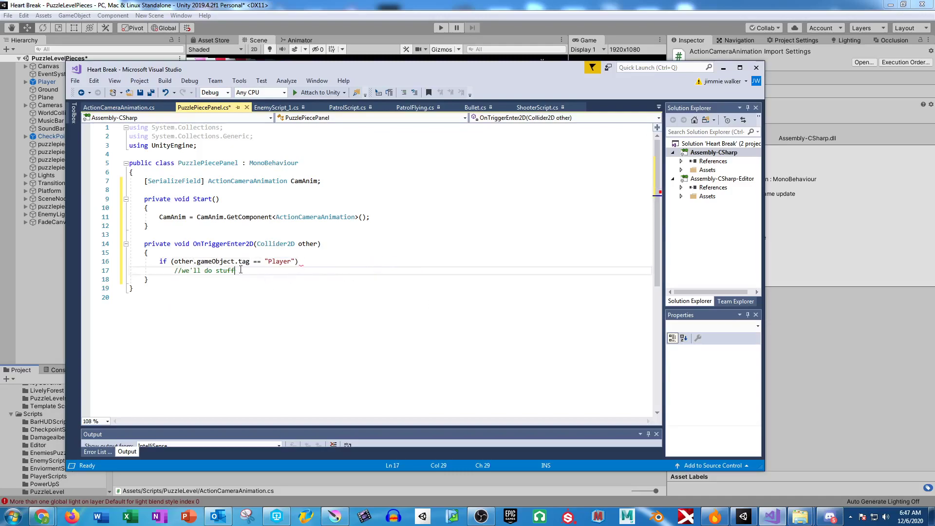
left_click_drag(236, 271, 175, 271)
key("Delete")
Switch to Unity to inspect the child panels of puzzlepiecelocation in the scene hierarchy, and return to Visual Studio
left_click(181, 190)
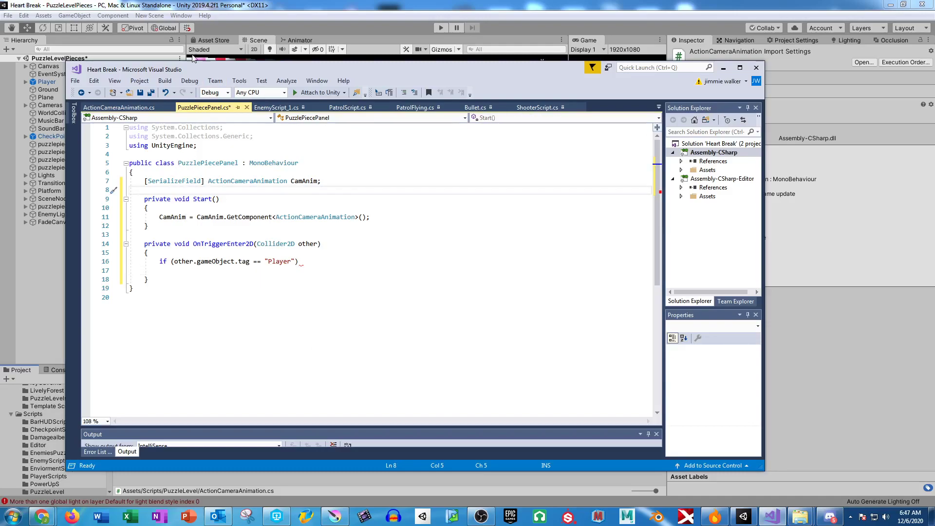
left_click(724, 69)
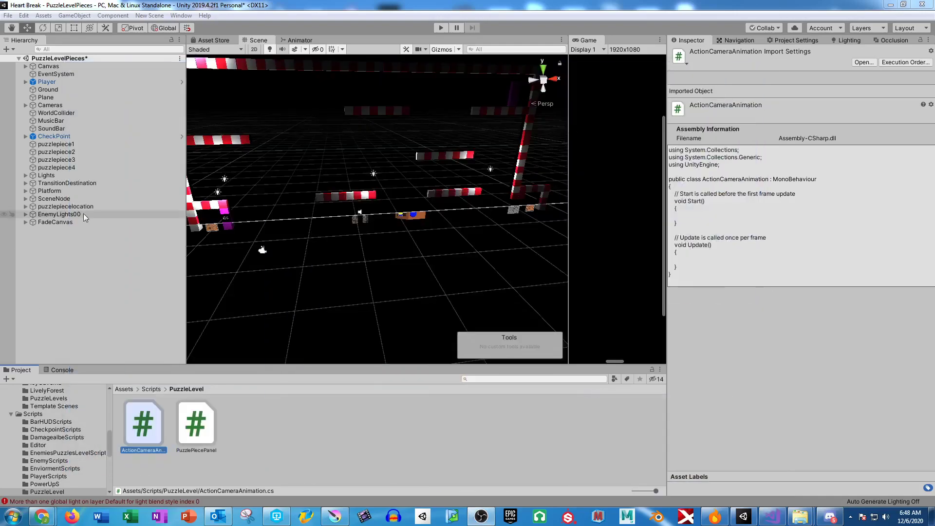
left_click(26, 206)
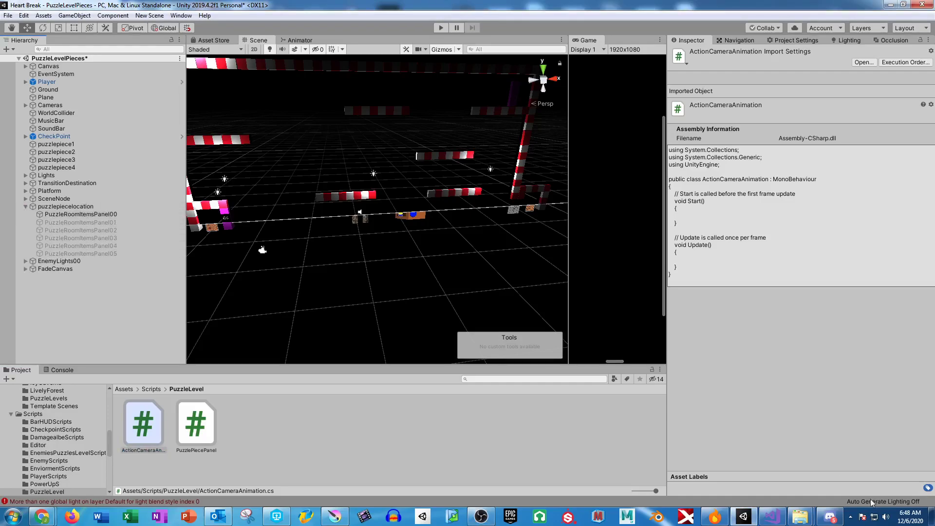
left_click(773, 517)
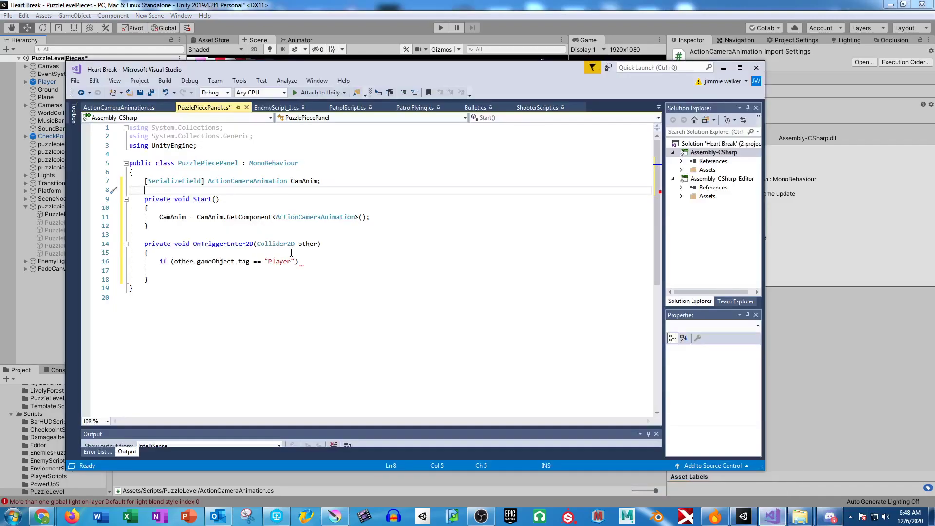
Declare a serialized GameObject[] field named PuzzlePieces below the CamAnim field
type("[ser")
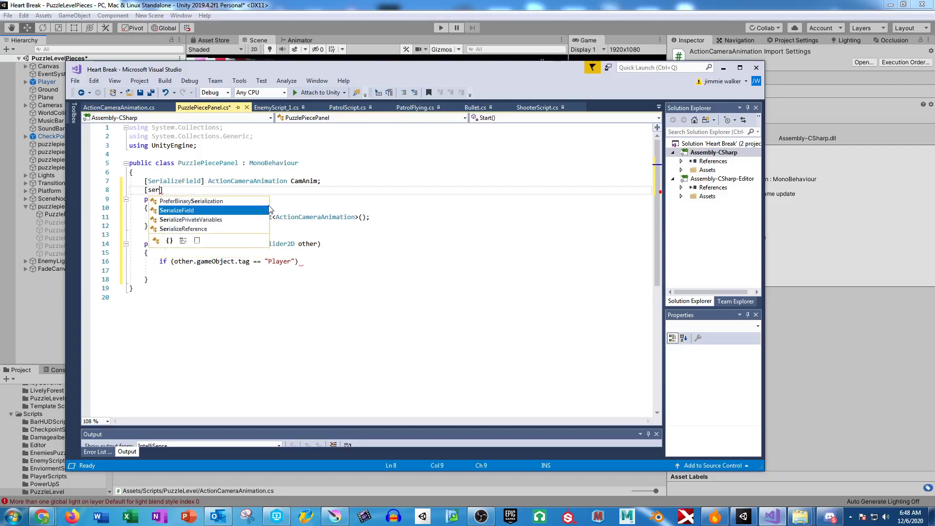
type("] GameObject")
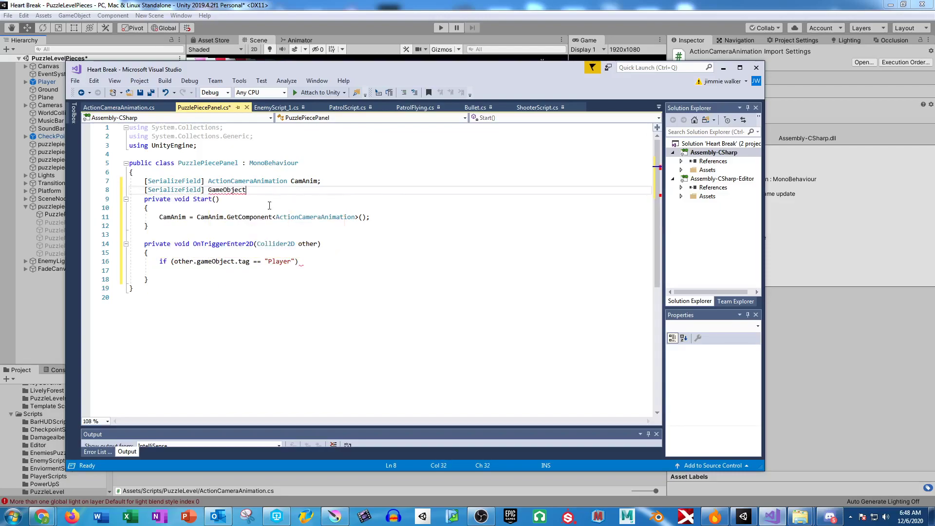
double_click(271, 210)
type("[]")
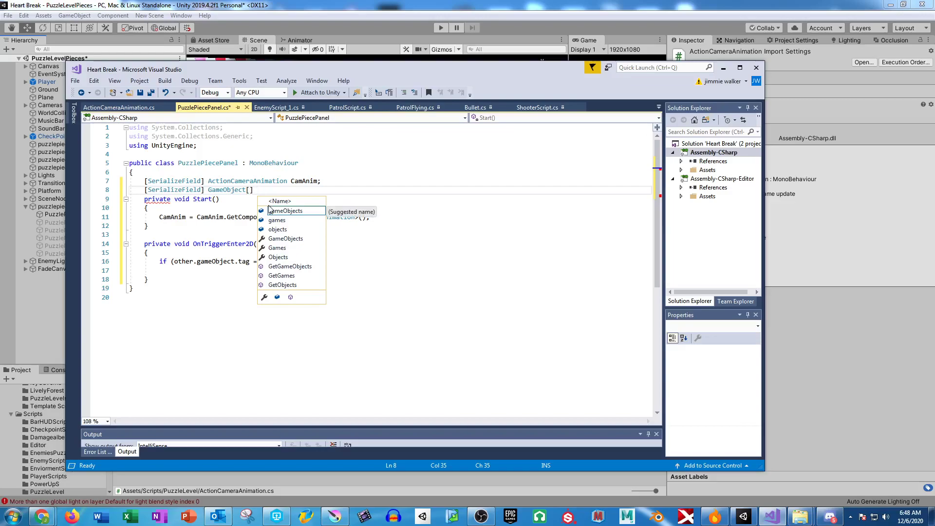
type(" PuzzlePieces;")
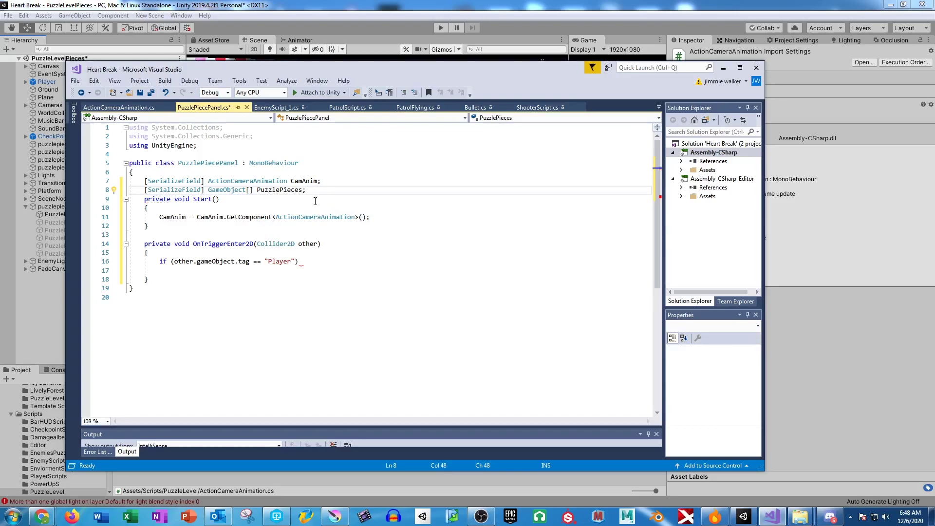
key("Return")
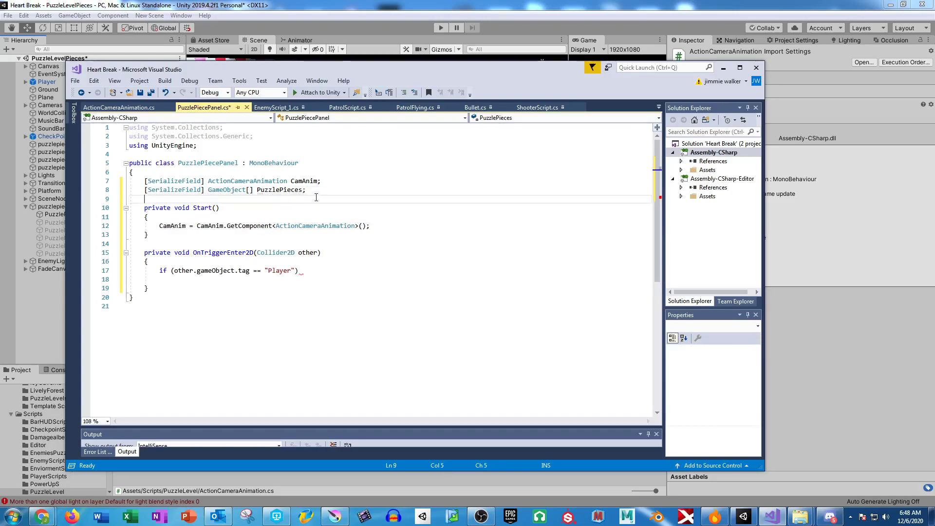
Declare a private int field named PuzzlePiece below the PuzzlePieces array, followed by a blank line
left_click(201, 284)
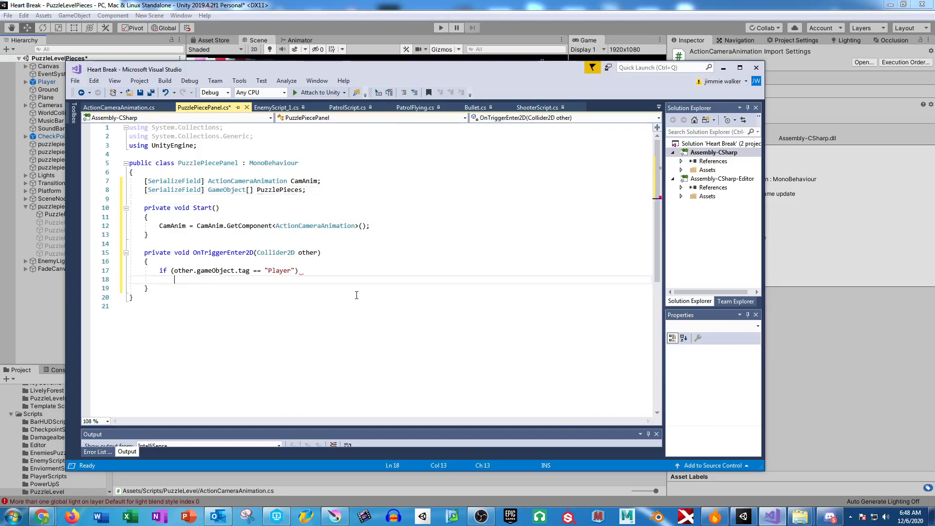
left_click(154, 198)
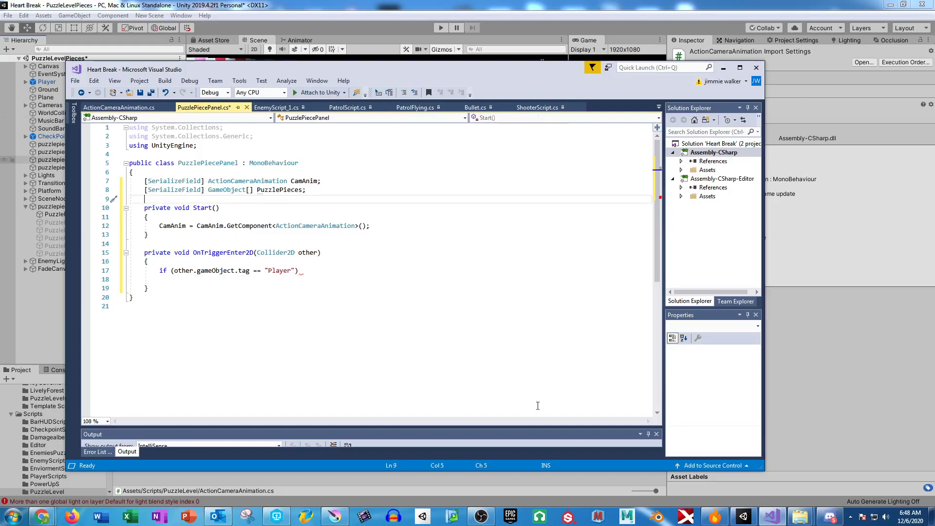
type("private int PuzzlePiece;")
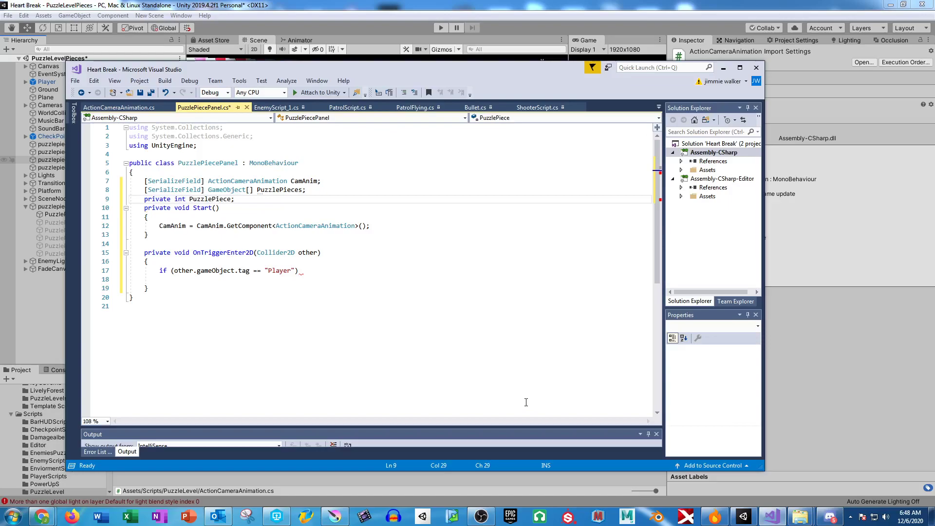
key("Return")
Add the statement PuzzlePiece++; as the body of the player tag check in OnTriggerEnter2D
key("Down")
key("Down")
key("Down")
key("Down")
key("Down")
key("Down")
key("Down")
key("Down")
key("Down")
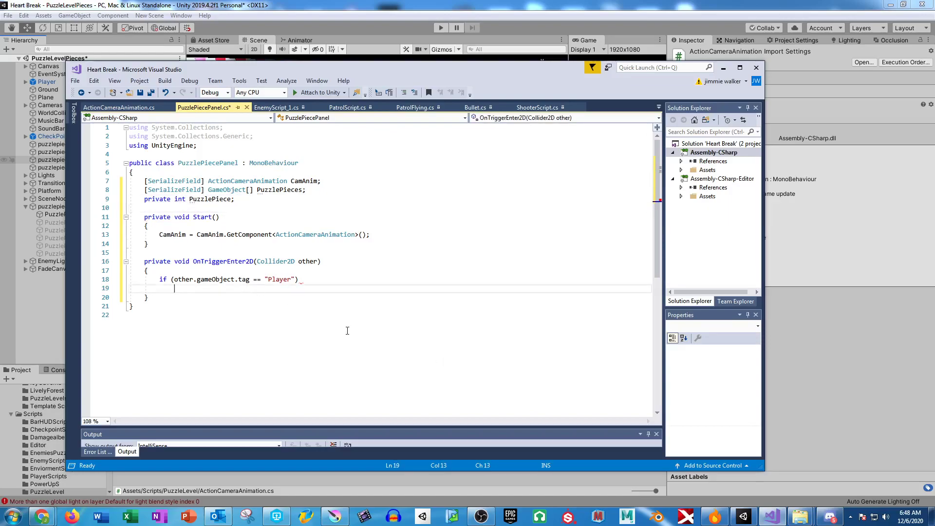
type("puzz")
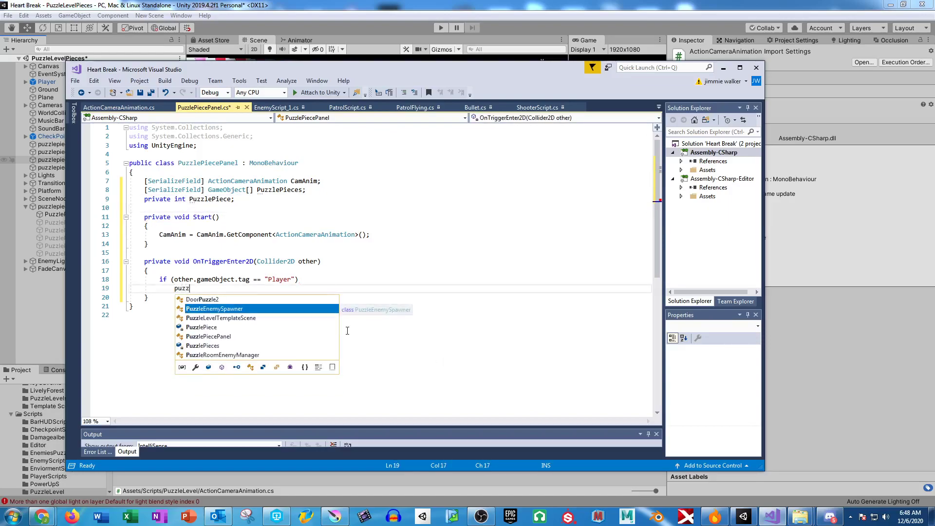
type("lep")
key("Tab")
type("++")
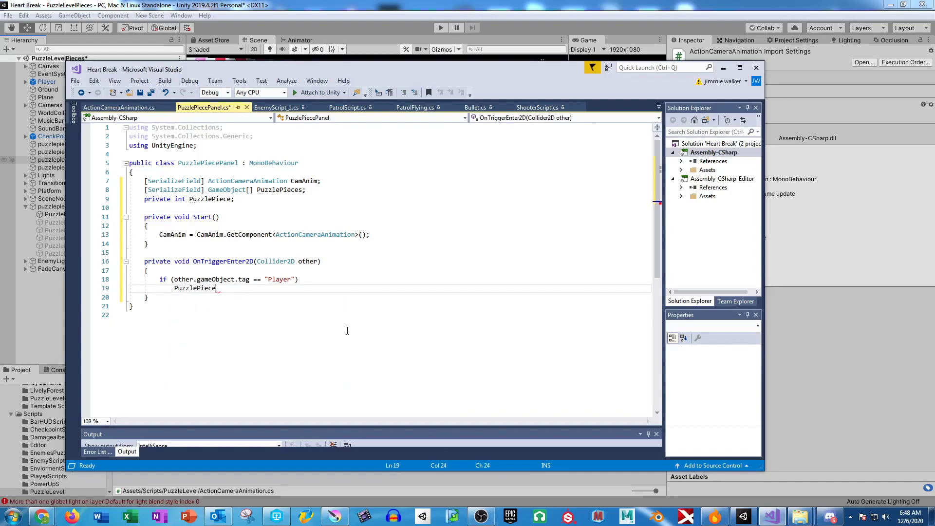
type(";")
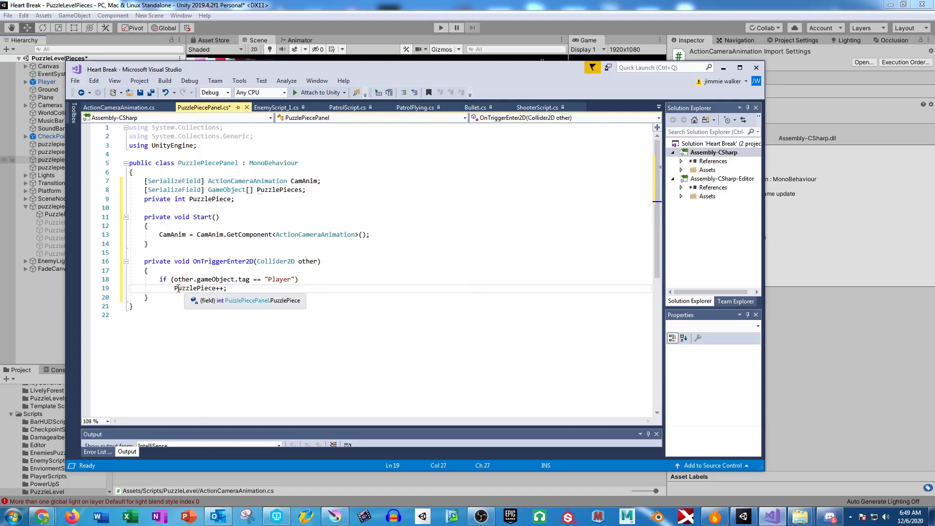
left_click_drag(174, 288, 239, 288)
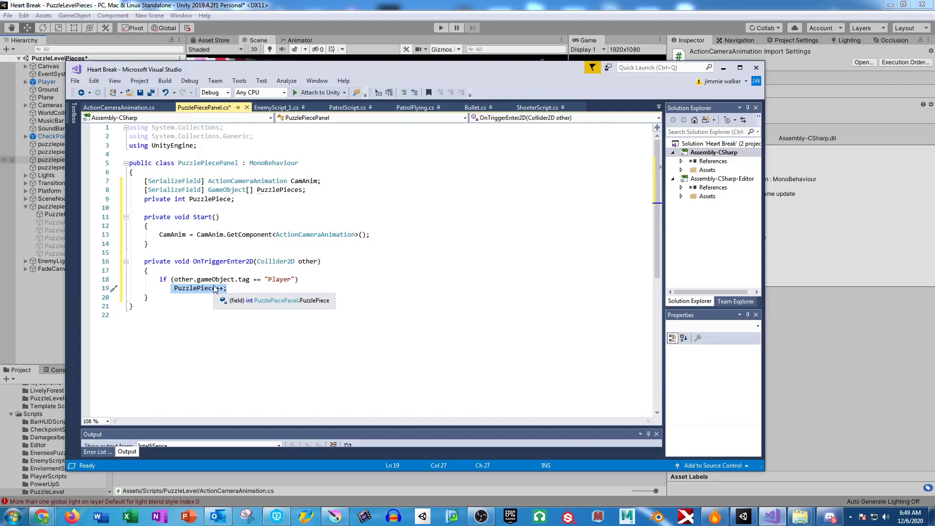
left_click_drag(375, 235, 157, 234)
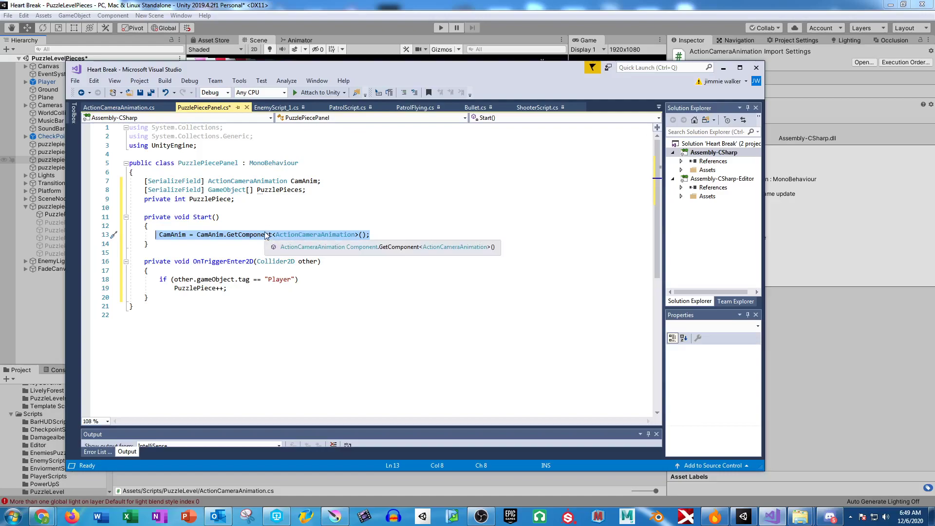
Declare a private bool field named InRange directly below the PuzzlePiece field
left_click(233, 288)
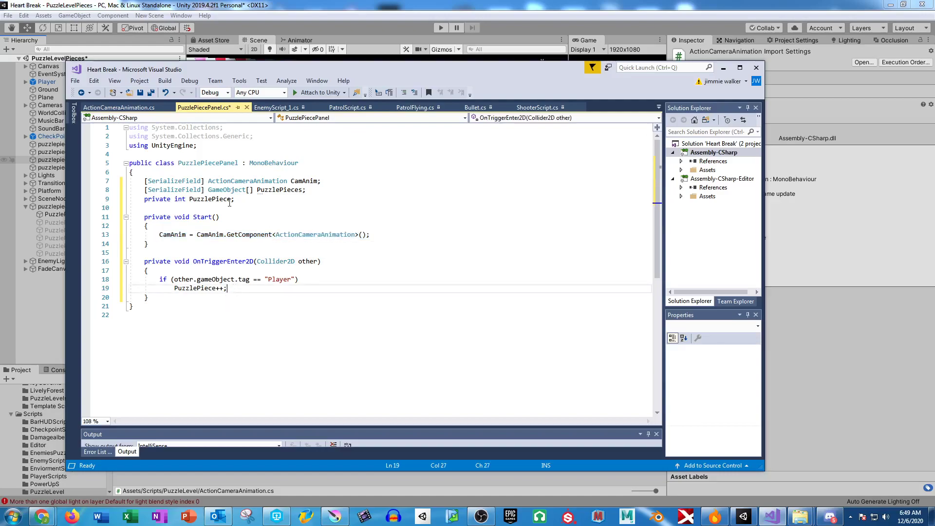
left_click(240, 200)
key("Return")
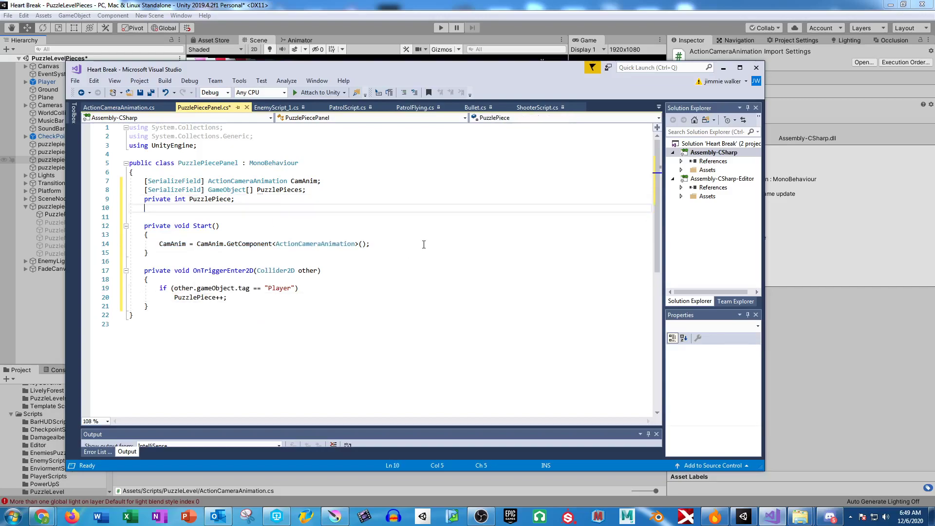
type("private bool InRange;")
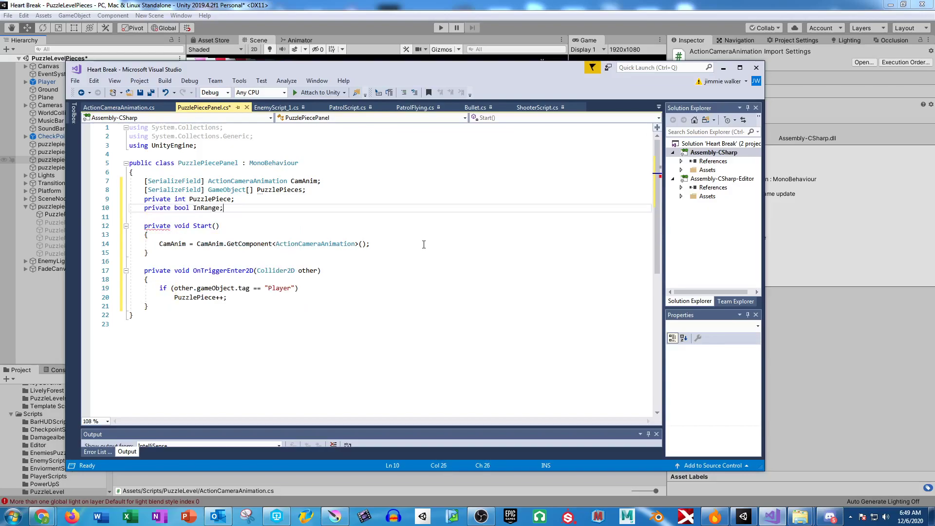
Replace the PuzzlePiece++; statement in OnTriggerEnter2D's player tag check with InRange = true;
left_click_drag(227, 297, 174, 298)
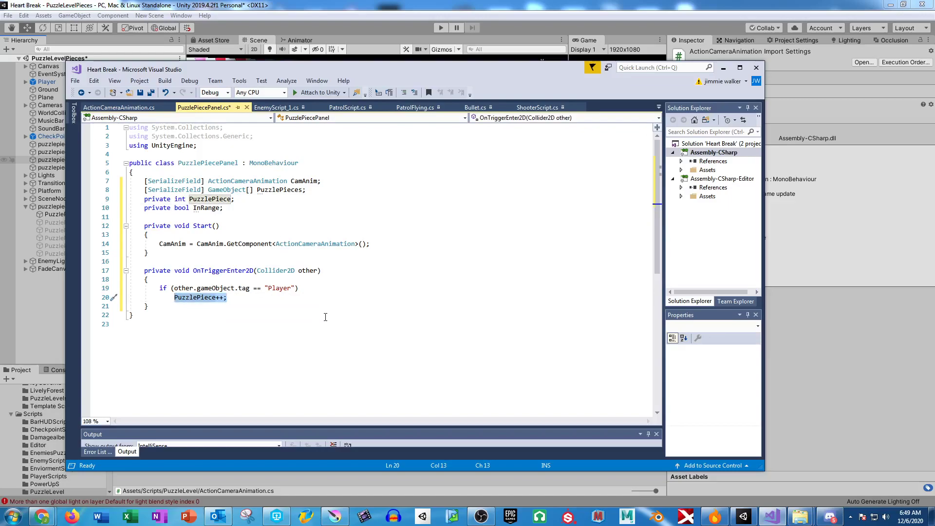
type("InRange")
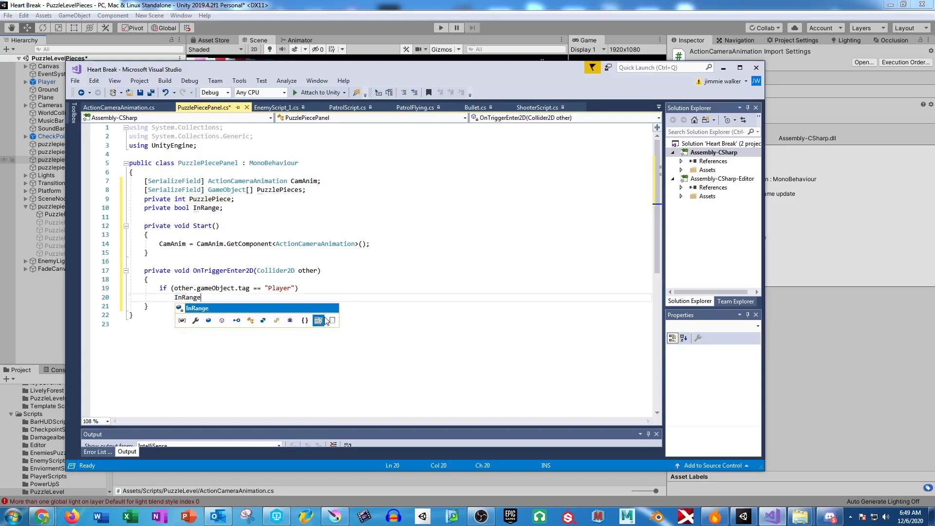
type(" = true;")
Add a private void Update() method between Start and OnTriggerEnter2D, containing an empty if (InRange) block
left_click(206, 263)
key("Return")
key("Return")
key("Up")
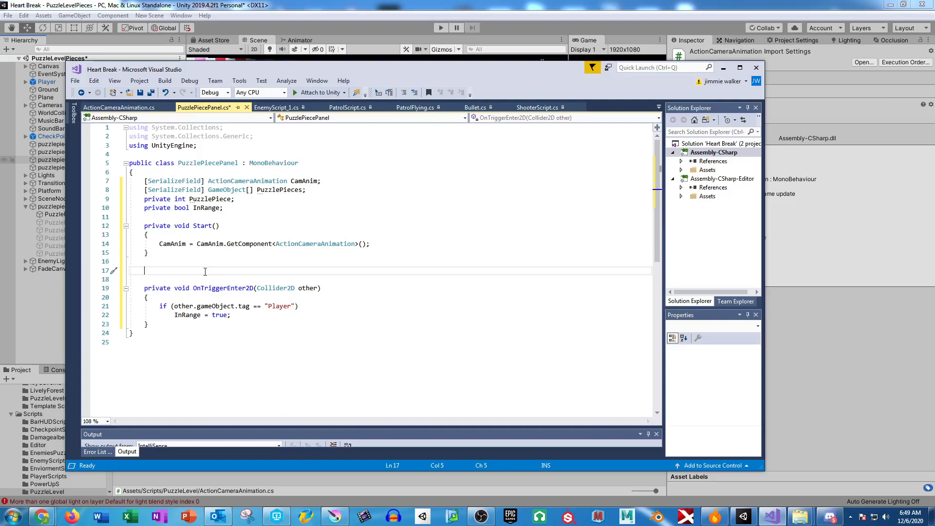
type("update")
key("Return")
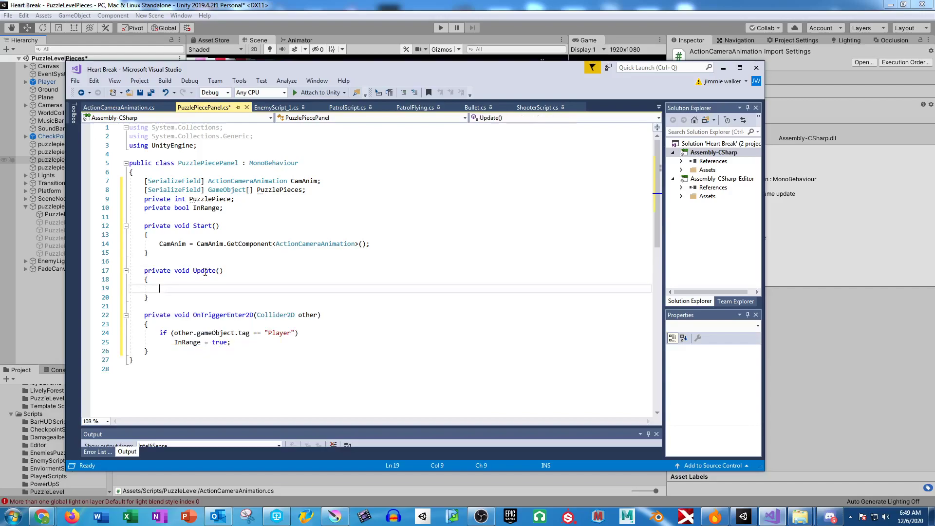
type("if (InRange) ")
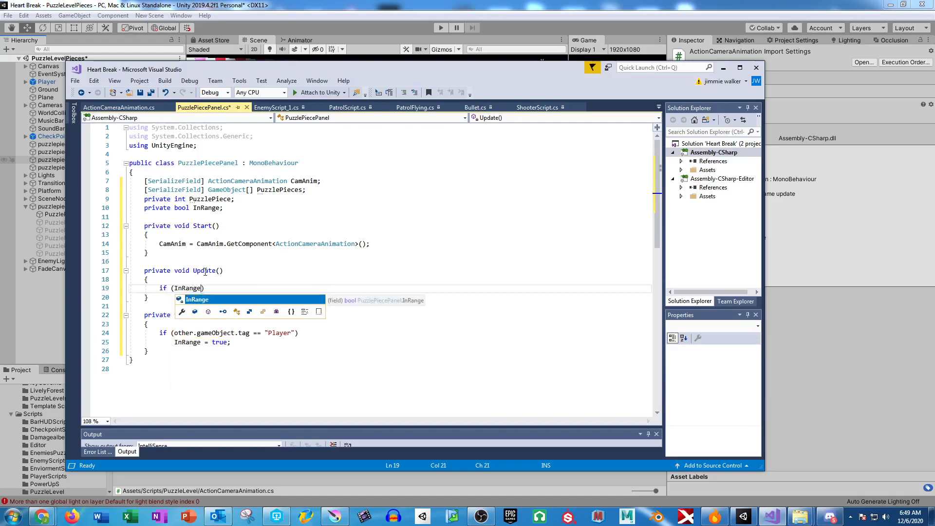
type("{")
key("Return")
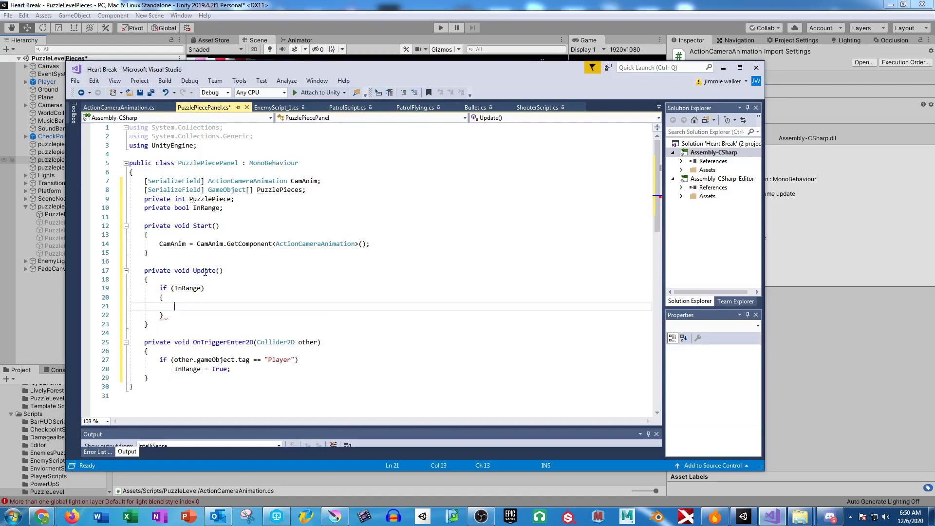
Nest an if (Input.GetButtonDown("Fire 1")) block inside the InRange check, with the comment //do some more stuff as its body
type("if (Inpute")
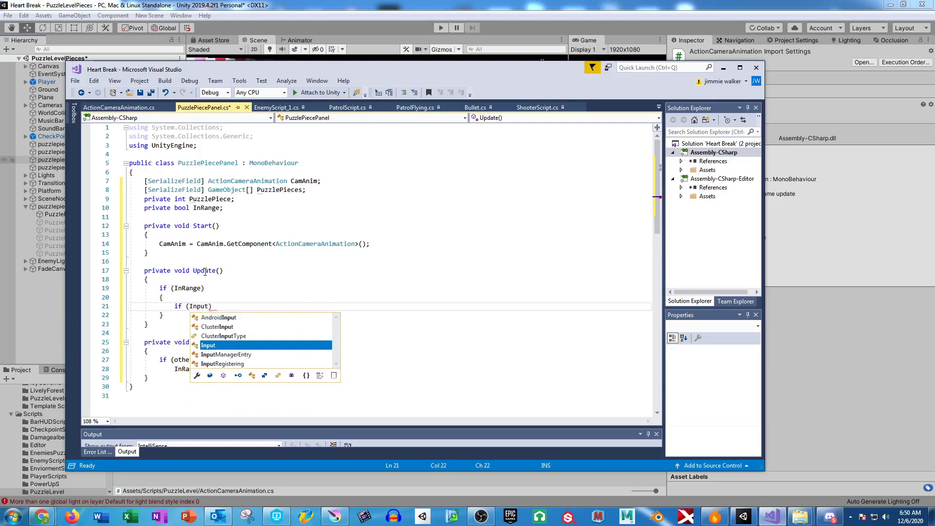
key("BackSpace")
type(".get")
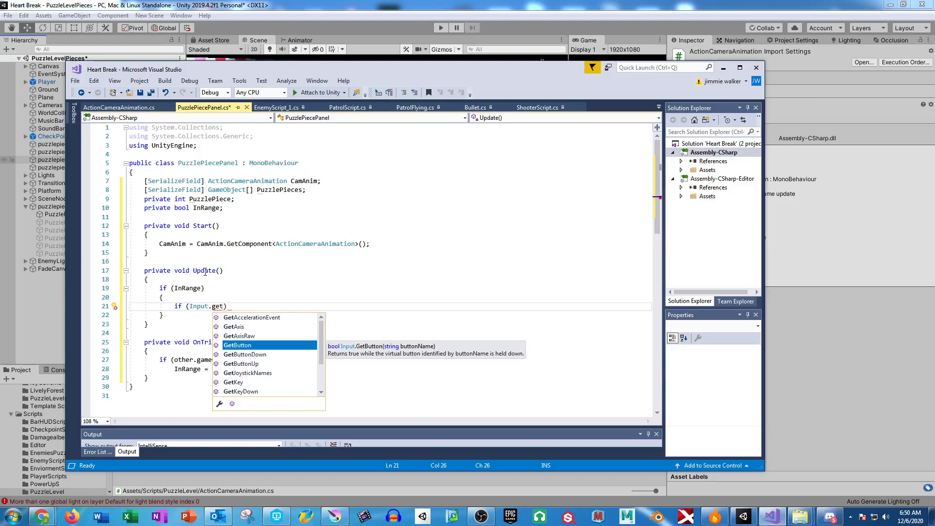
key("Down")
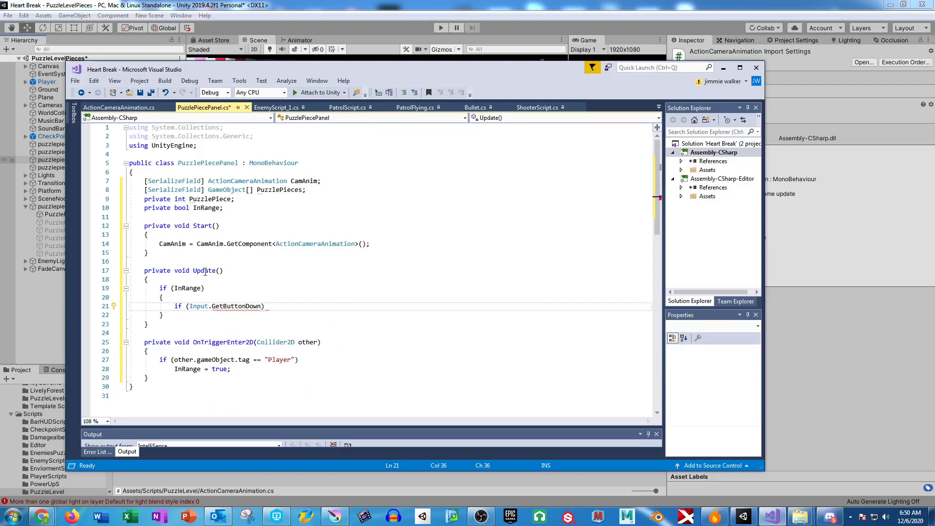
type("(\"Fire 1\"))")
key("Return")
type("{")
key("Return")
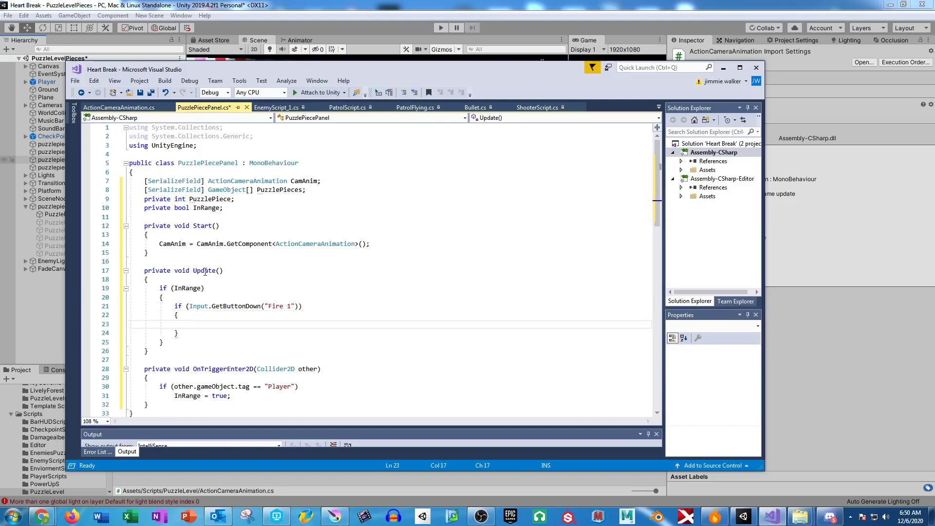
type("//do some more stuff")
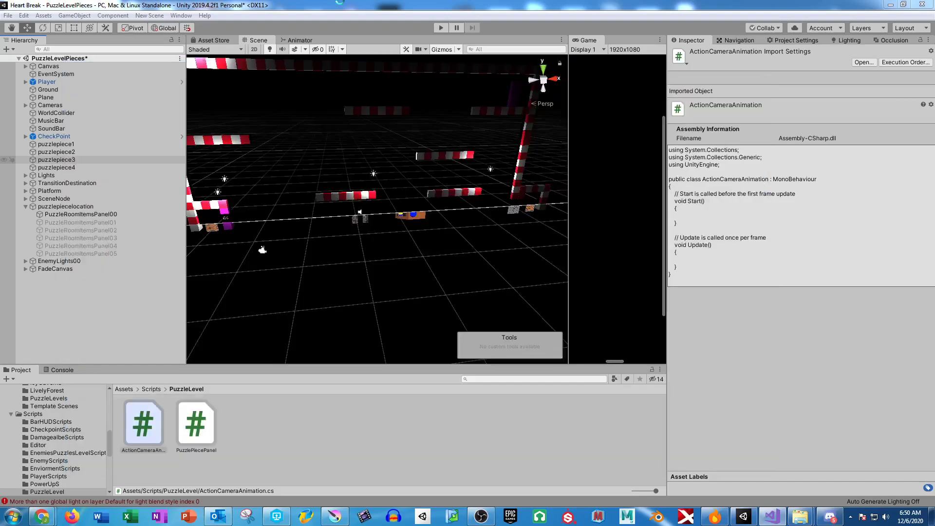
Check the fire button's name in Unity's Input Manager, and correct the GetButtonDown argument in Visual Studio to "Fire1"
left_click(729, 46)
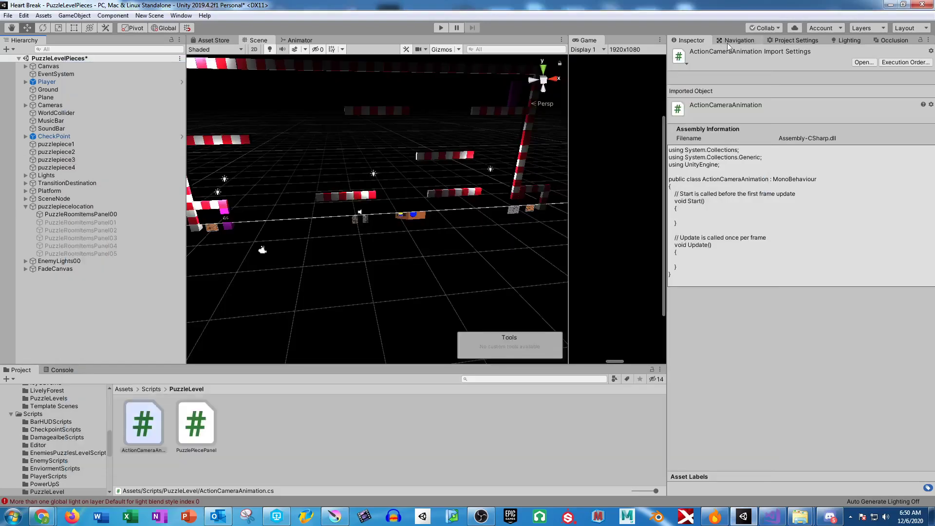
left_click(785, 42)
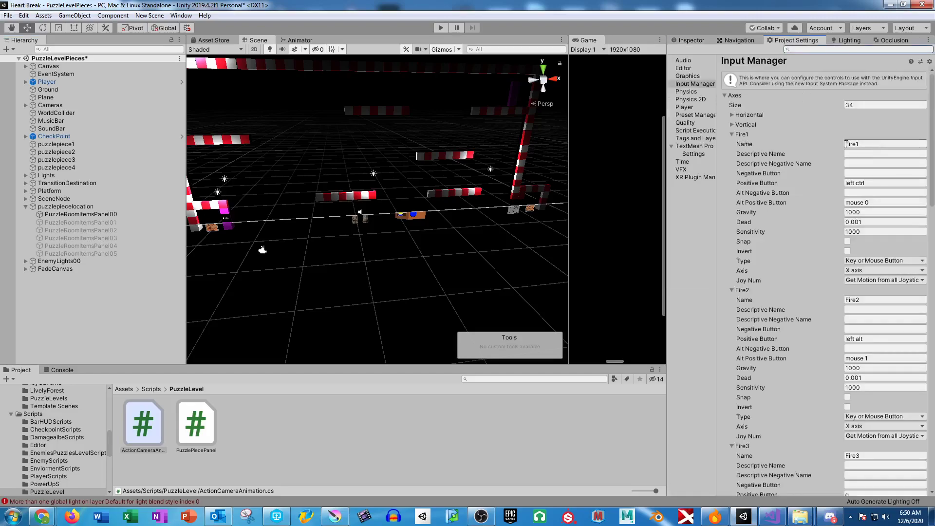
left_click(773, 517)
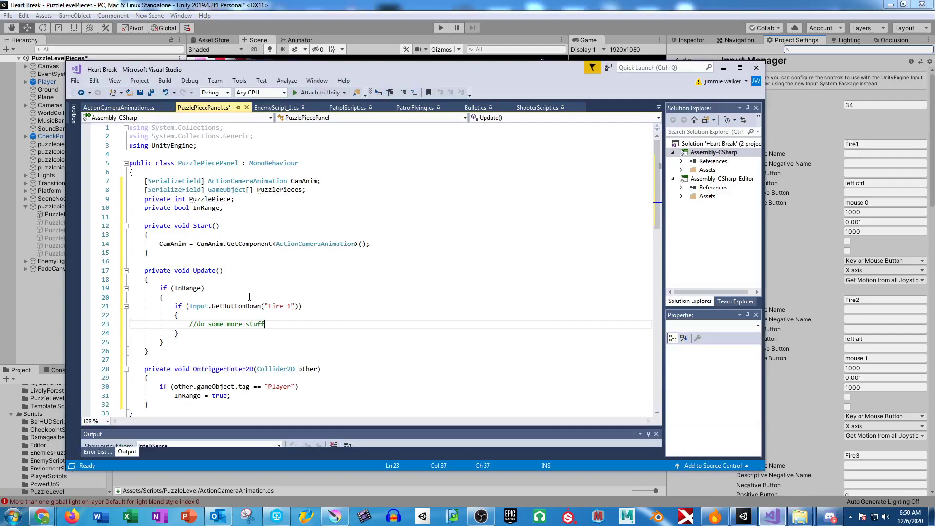
left_click(289, 306)
key("BackSpace")
left_click(310, 305)
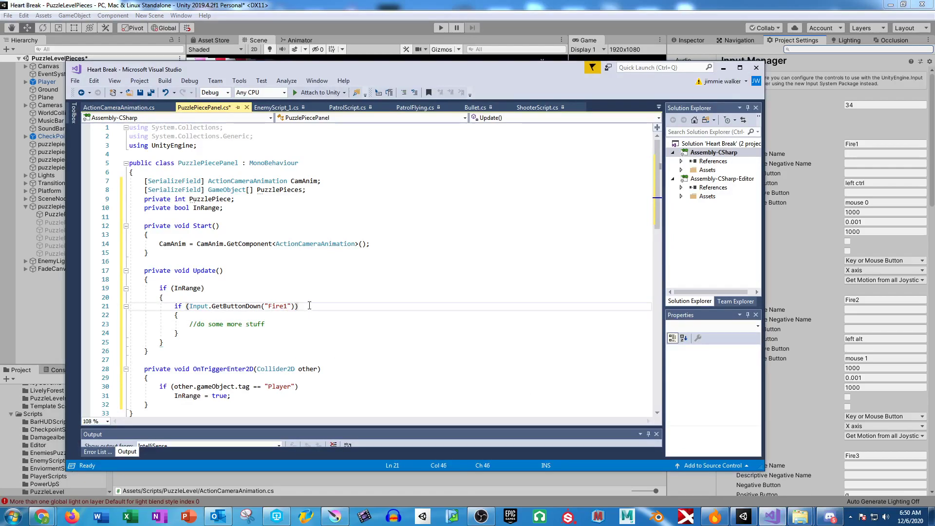
left_click(273, 324)
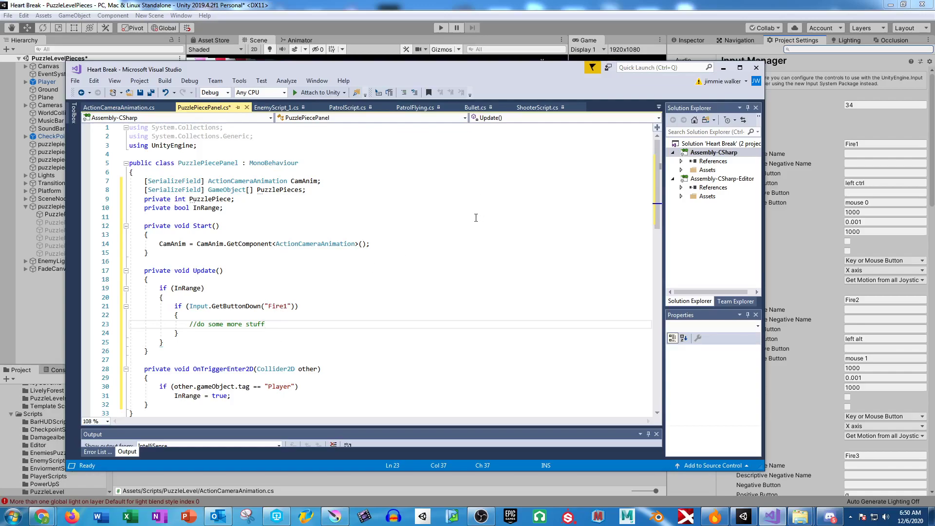
Open PlayerMovement.cs and examine its trigger handling code alongside the InRange field in PuzzlePiecePanel.cs
left_click(658, 107)
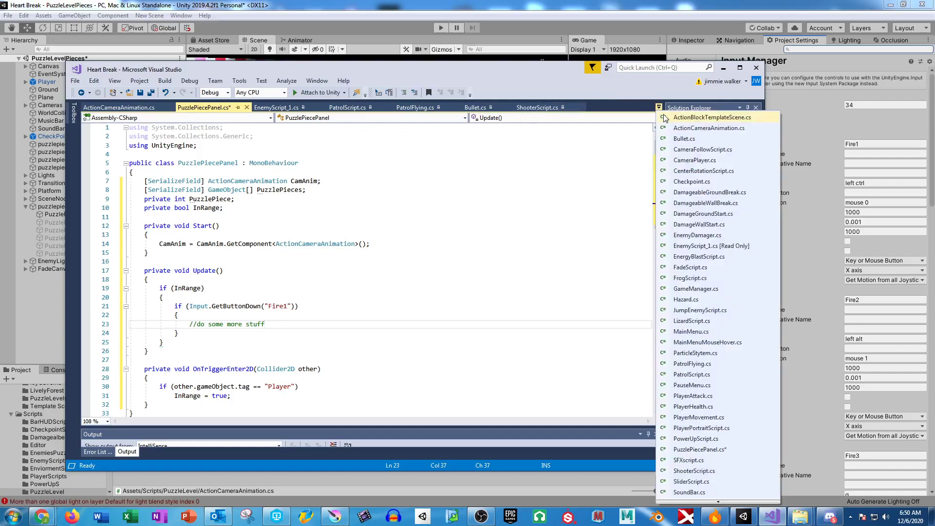
left_click(701, 417)
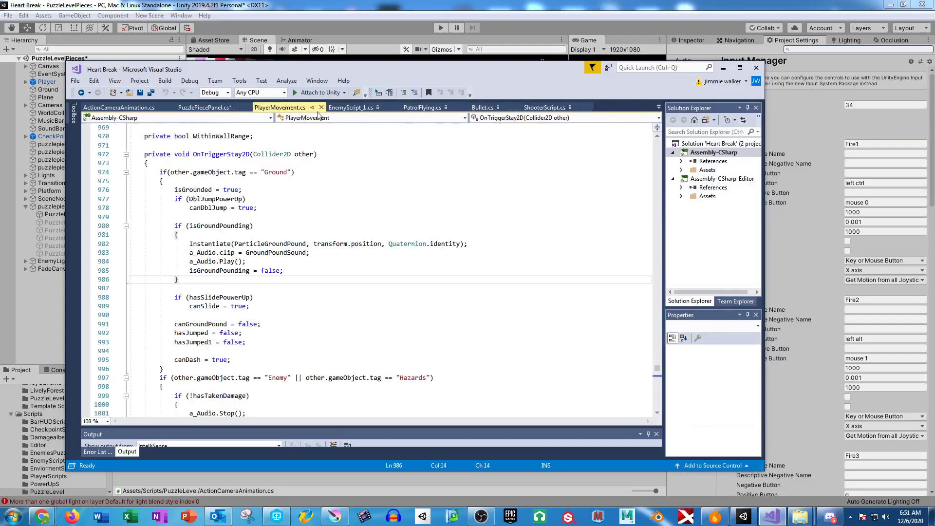
scroll(275, 235, "up", 6)
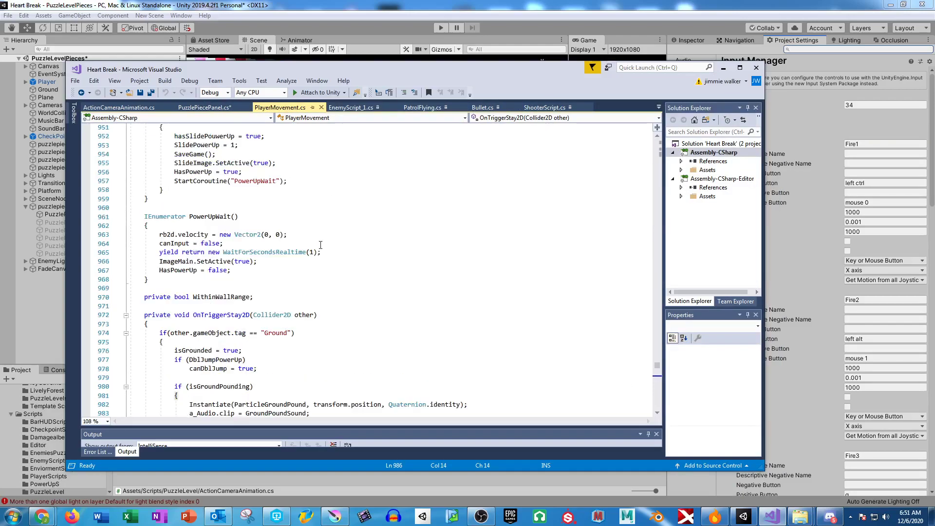
scroll(322, 246, "up", 20)
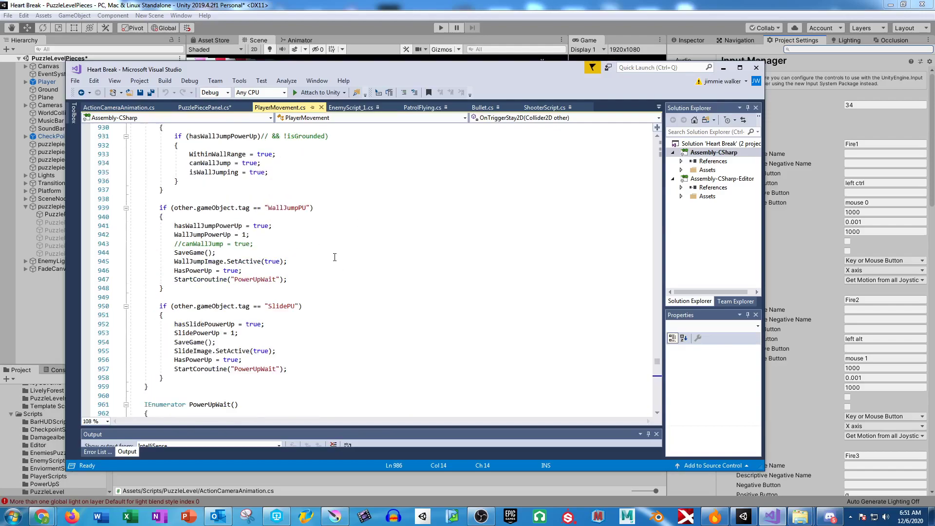
left_click(205, 108)
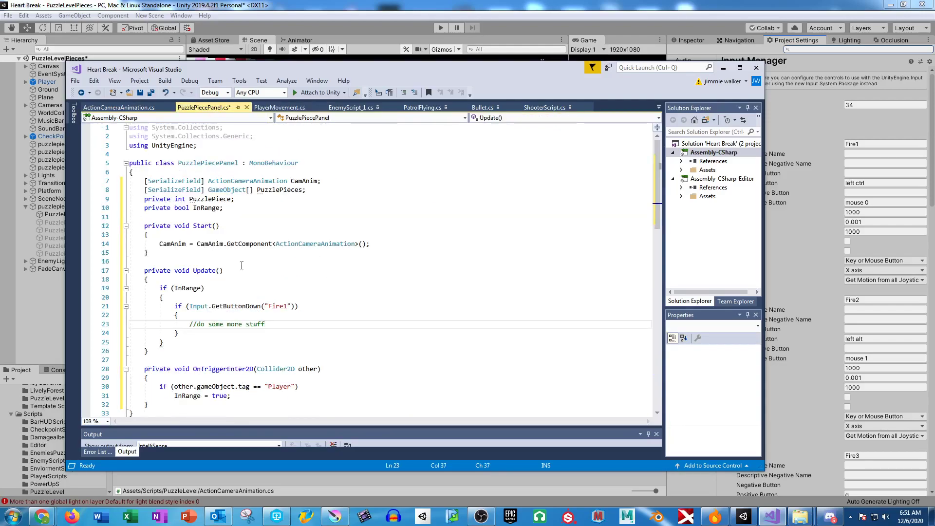
left_click(172, 206)
double_click(172, 207)
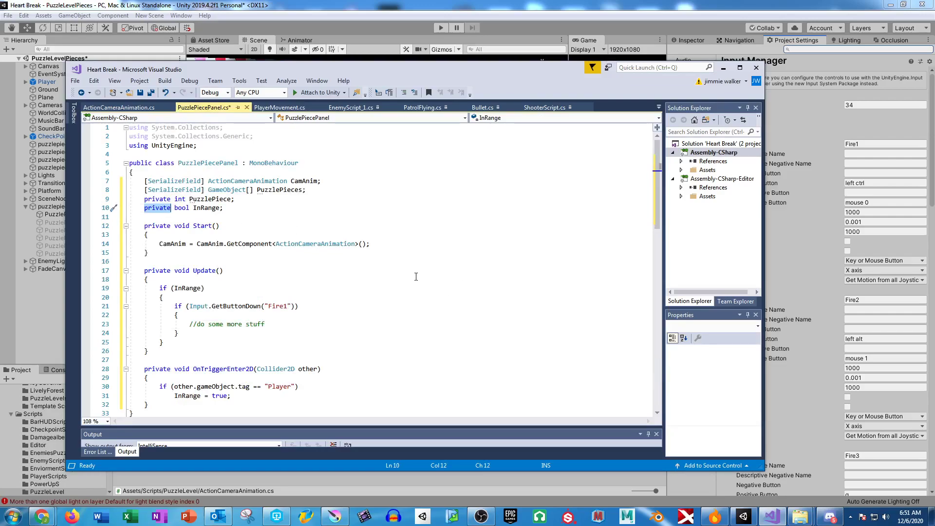
left_click(280, 107)
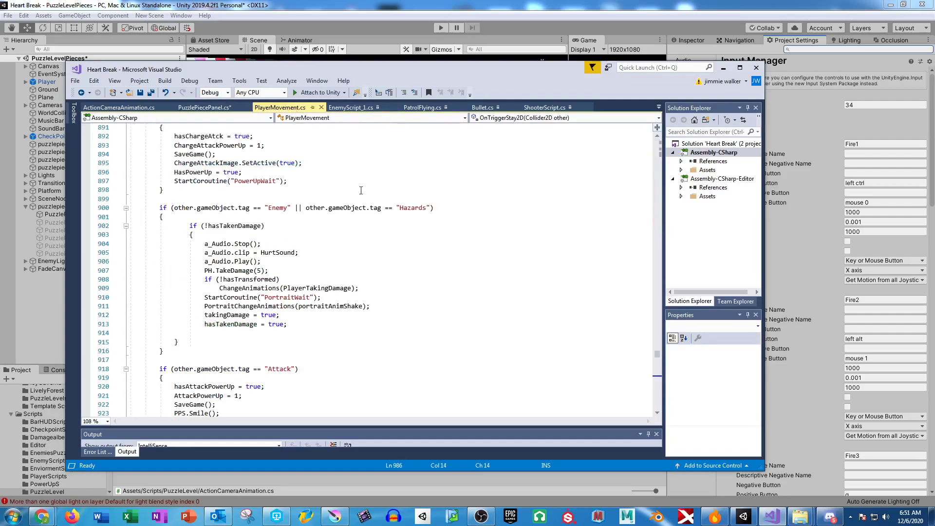
left_click(204, 108)
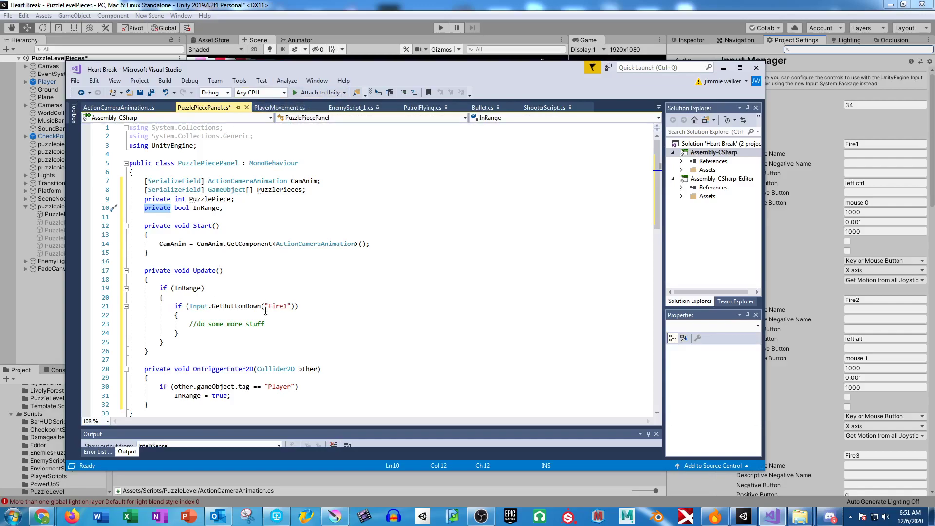
Declare a public bool field named isAbleToShoot below the PPS field in PlayerMovement.cs, save it, and return to PuzzlePiecePanel.cs
left_click(280, 107)
scroll(295, 242, "up", 10)
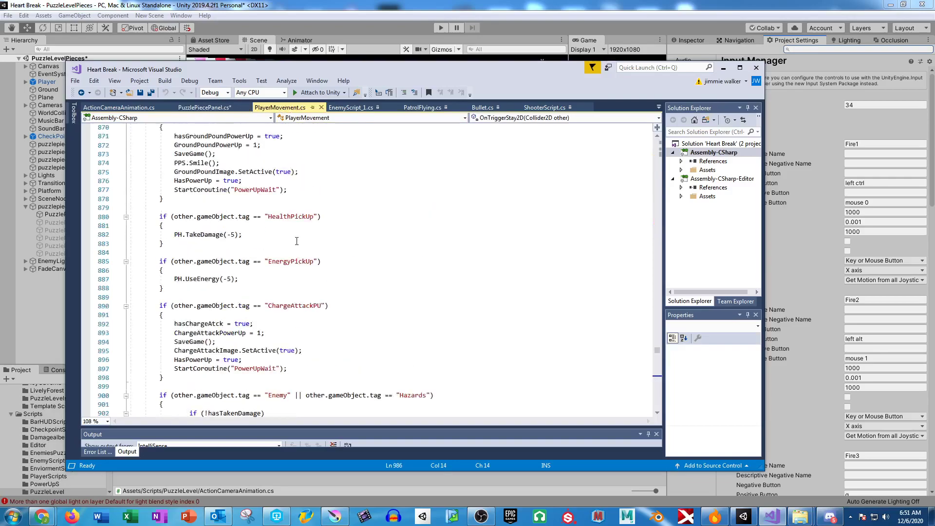
scroll(294, 242, "up", 20)
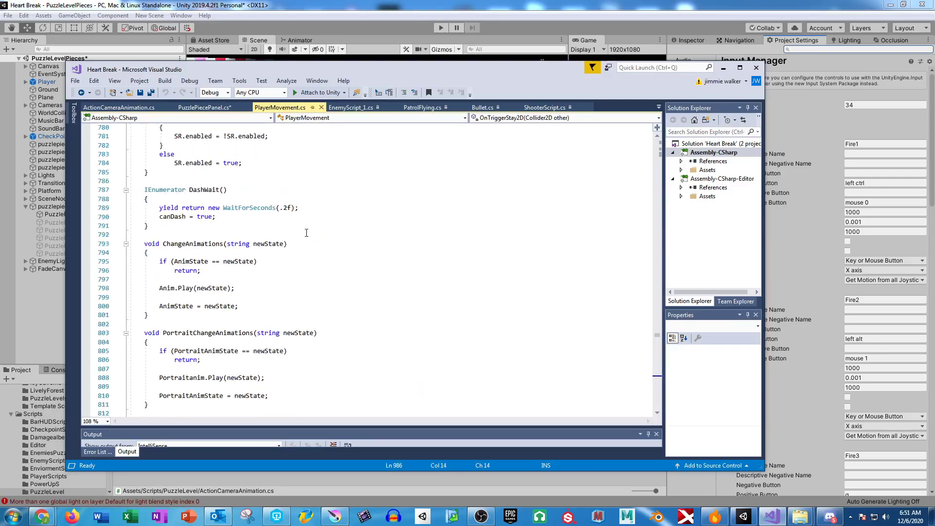
scroll(272, 202, "up", 20)
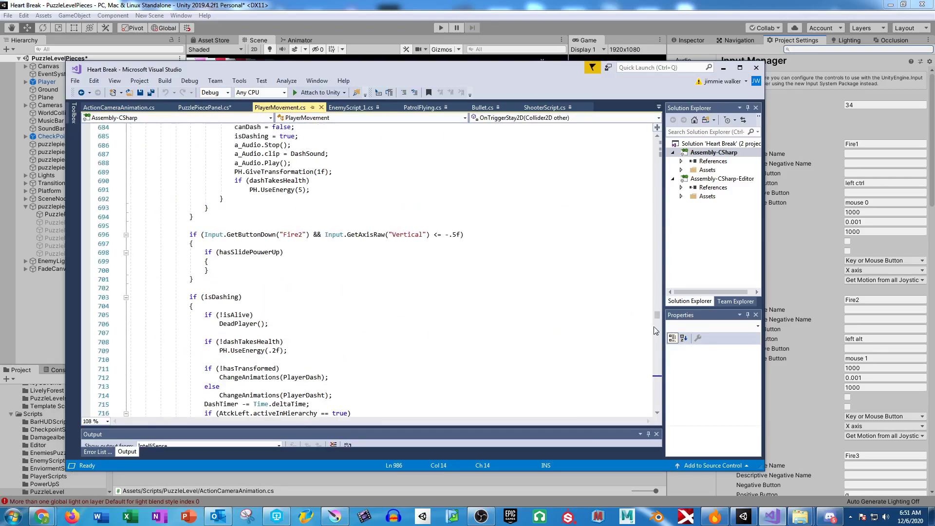
left_click_drag(658, 317, 657, 144)
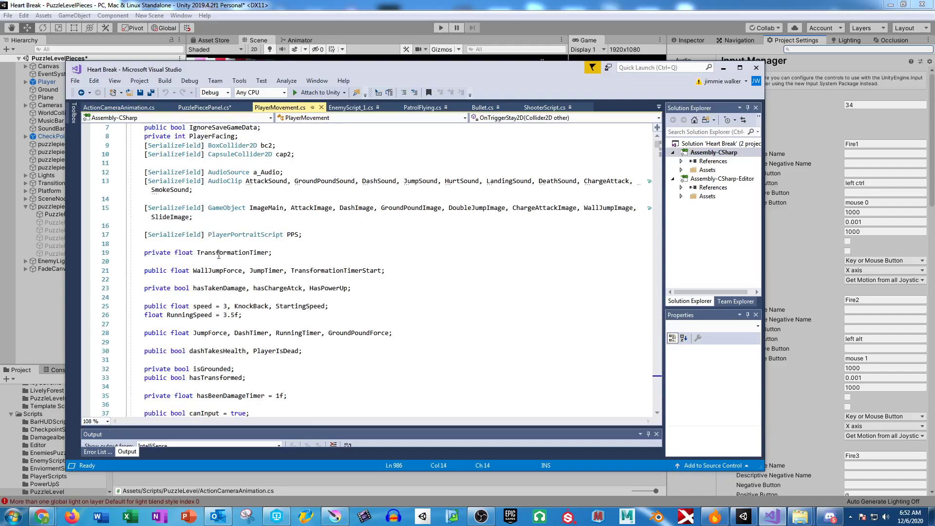
left_click(219, 244)
key("Return")
key("Return")
key("Up")
type("public bool ")
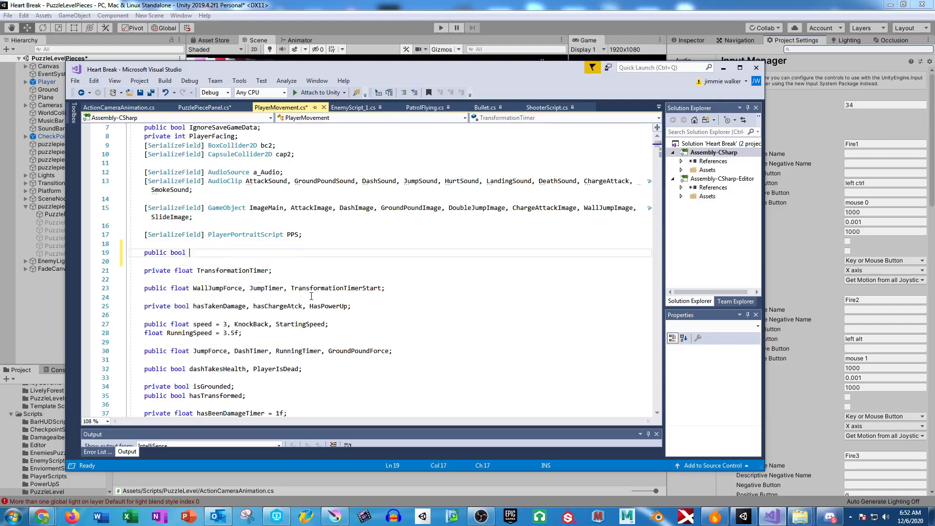
type("isAbleToShoot;")
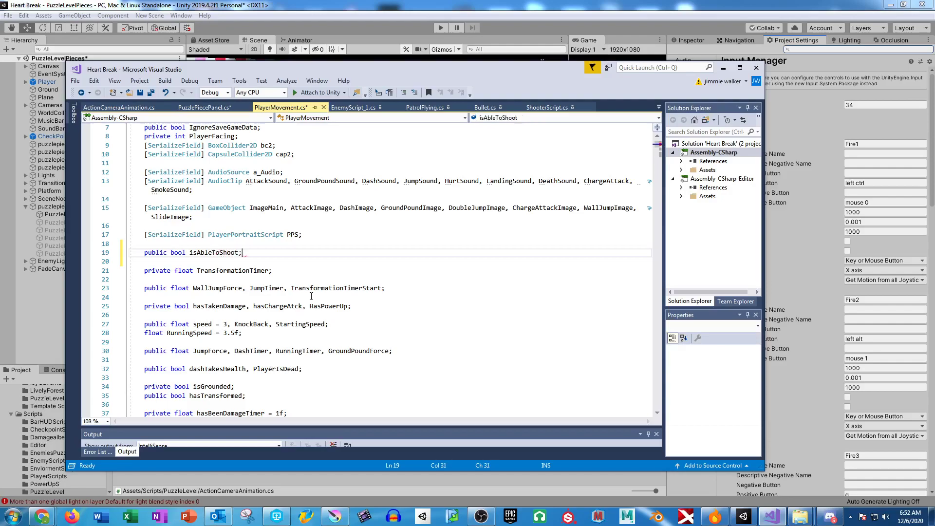
key("ctrl+s")
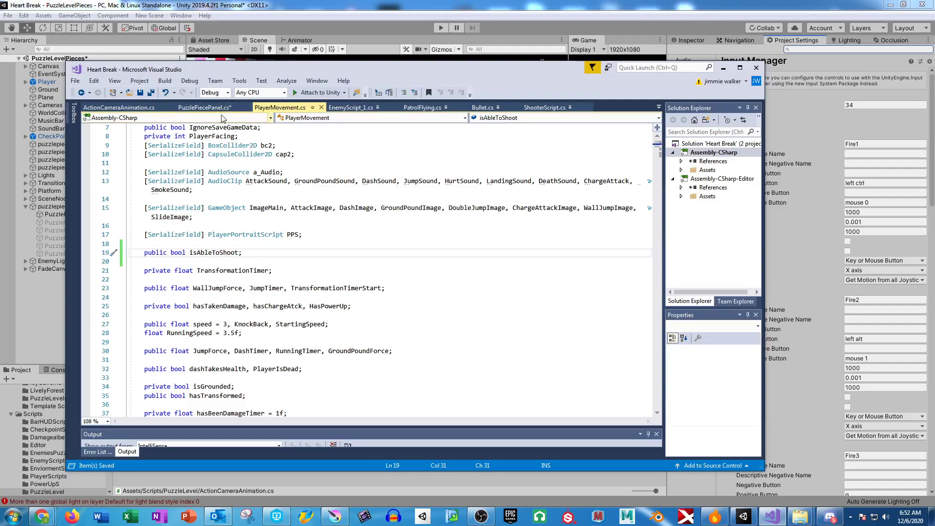
left_click(205, 107)
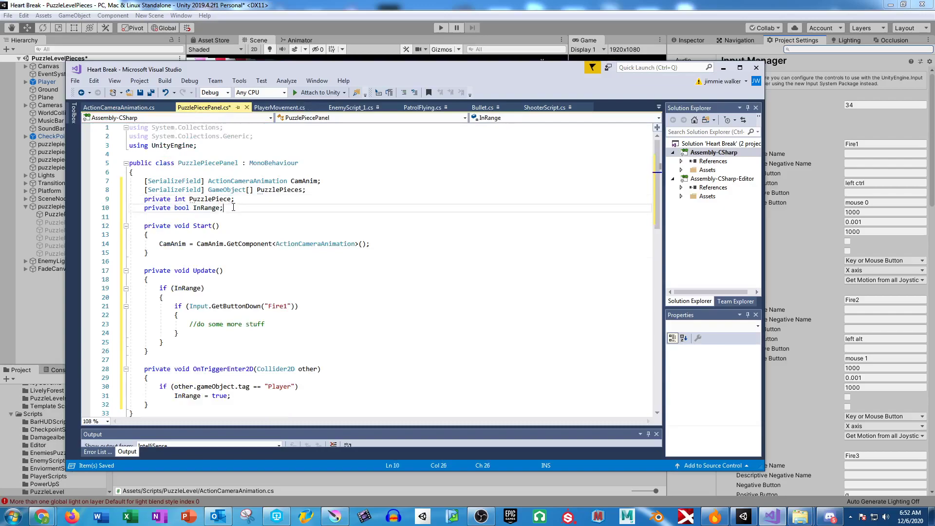
Declare a [SerializeField] PlayerMovement field named PM directly below the CamAnim field
left_click(321, 189)
left_click(335, 183)
key("Return")
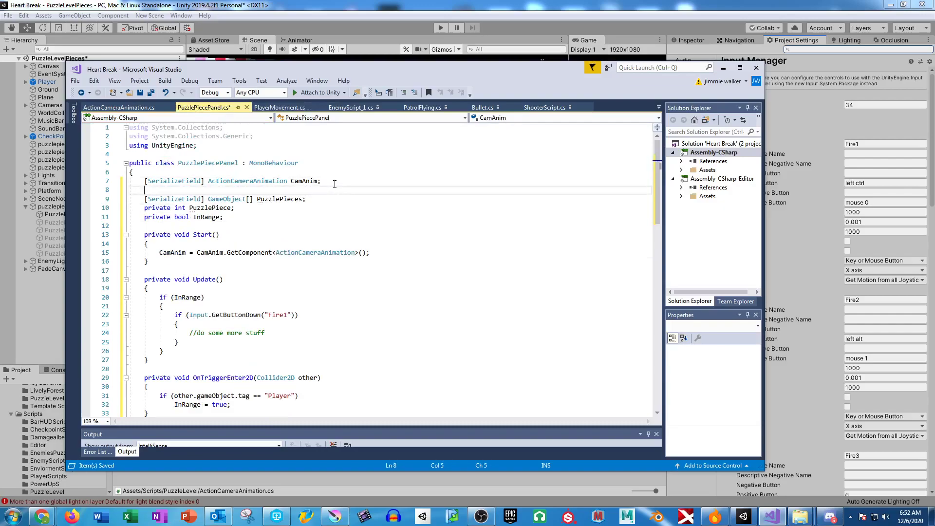
type("[ser")
key("Tab")
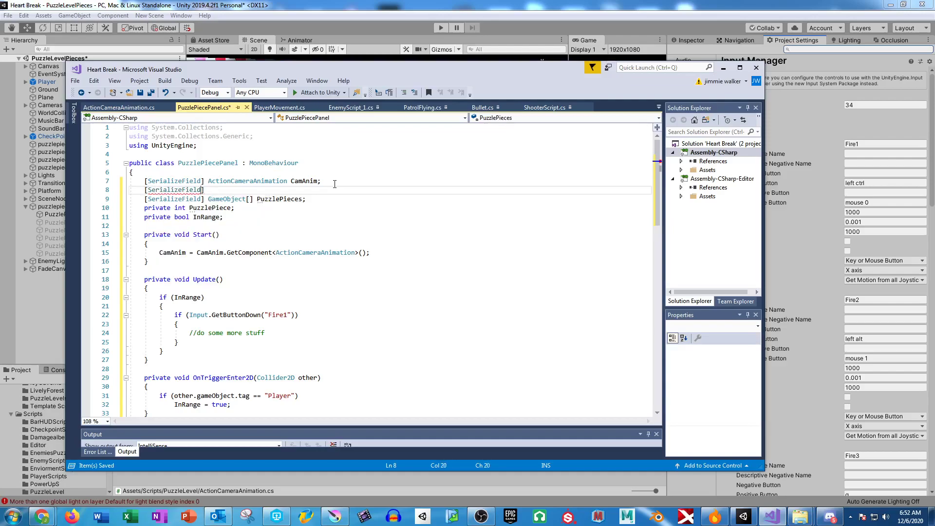
type("] PlayerM")
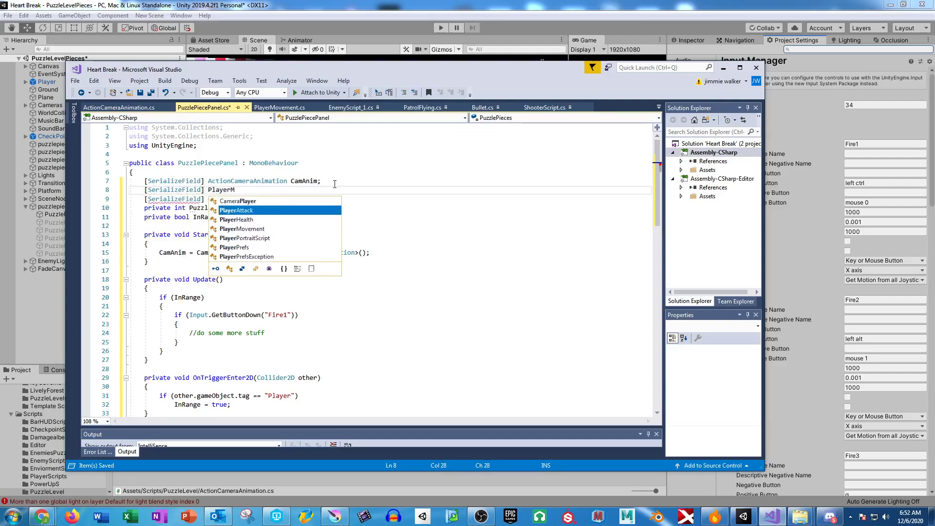
type("ovement PM;")
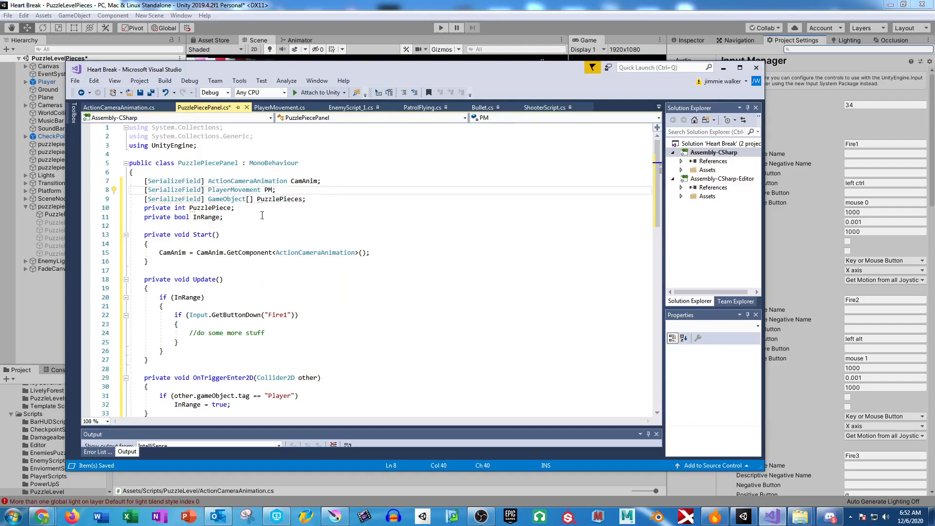
Add PM = PM.GetComponent<PlayerMovement>(); to Start(), below the CamAnim assignment
left_click(218, 242)
left_click(402, 251)
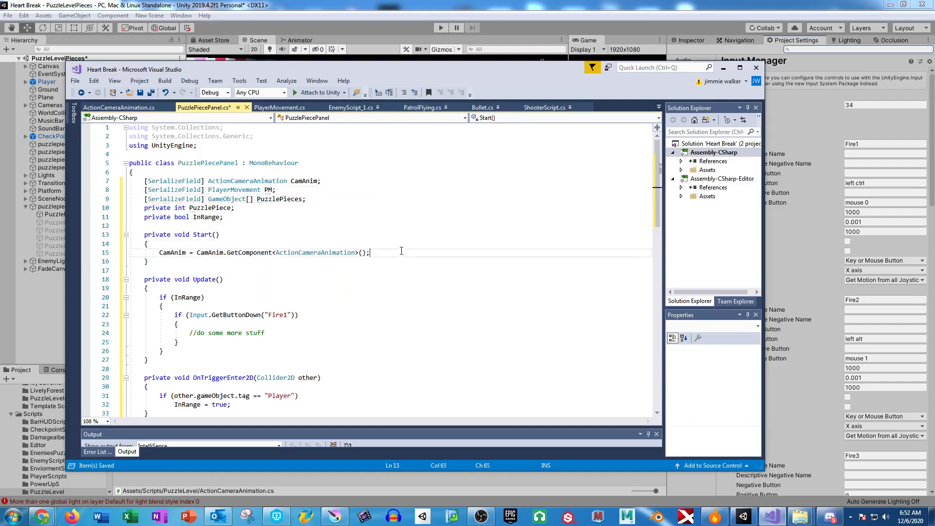
key("Return")
type("PM")
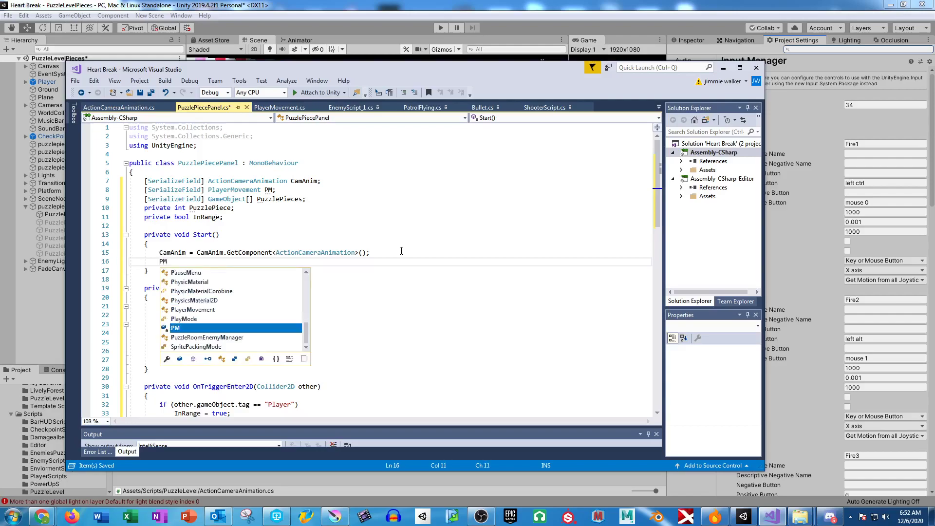
type(" = PM")
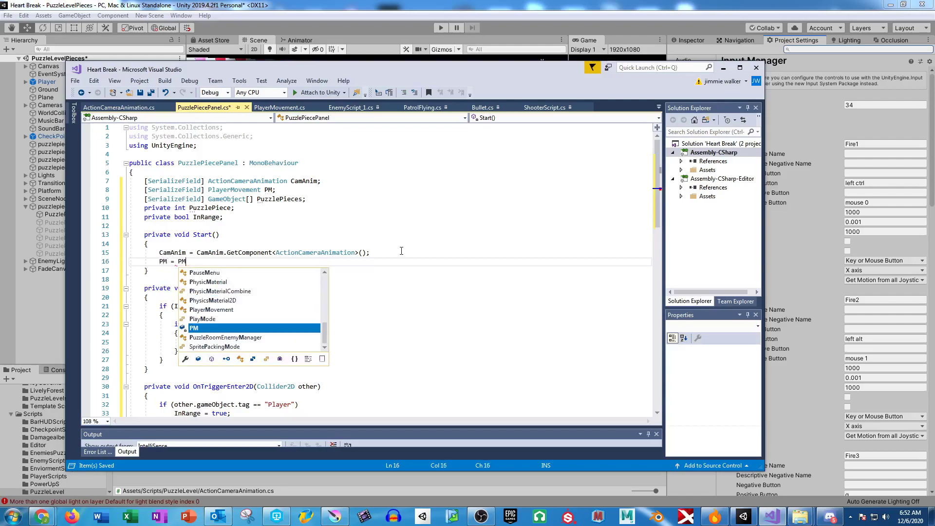
type(".getComponent<P")
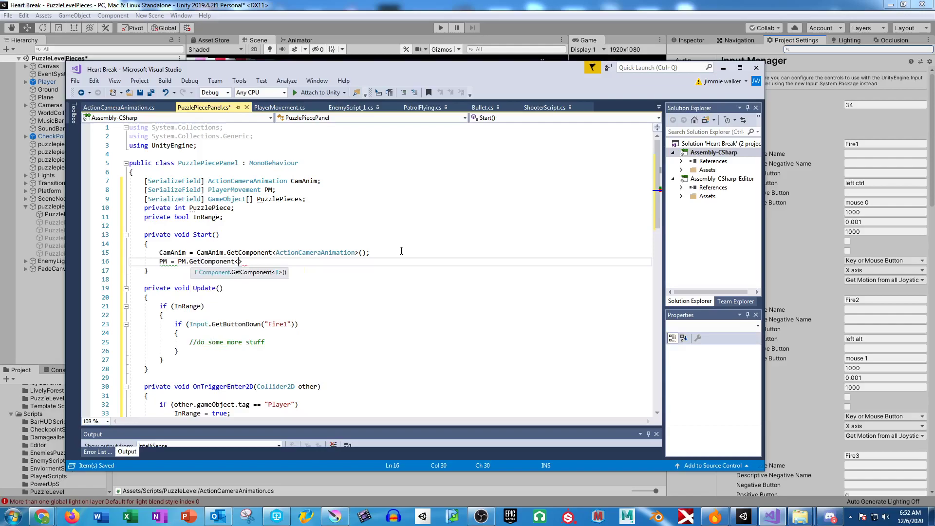
type("layerMovement>")
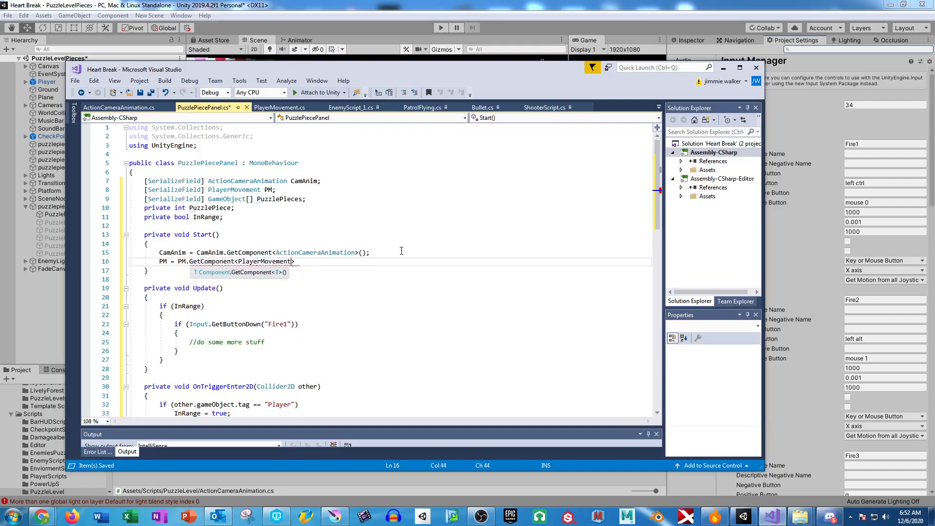
type("();")
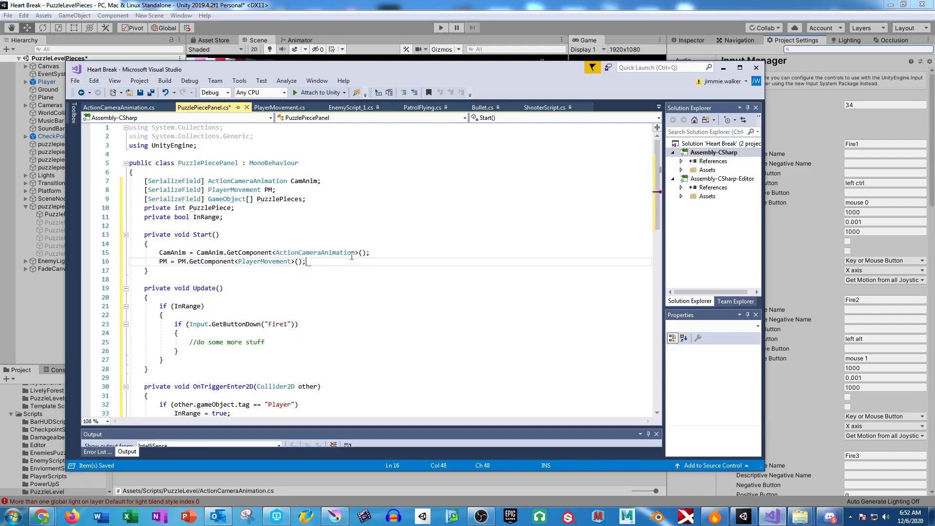
Try renaming the OnTriggerEnter2D method to OnTriggerStay2D, and restore the name OnTriggerEnter2D
left_click_drag(275, 346, 204, 344)
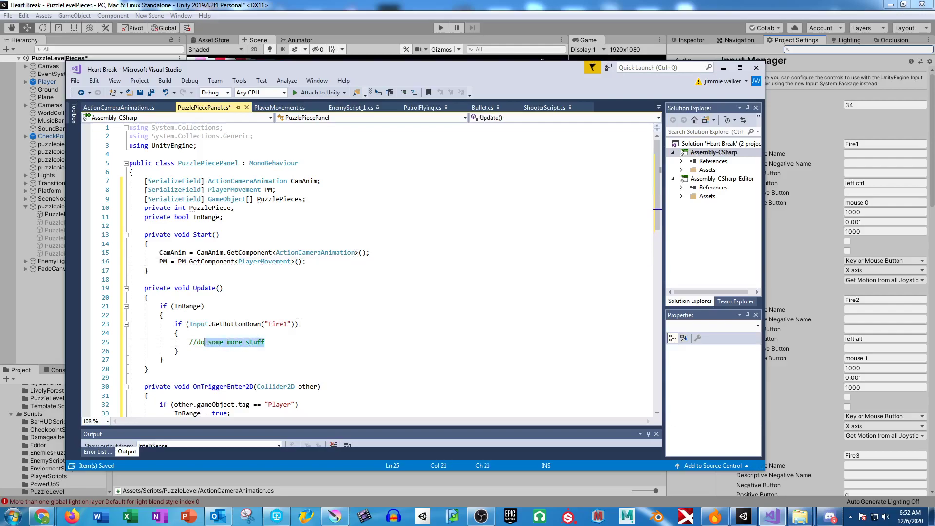
scroll(220, 268, "down", 7)
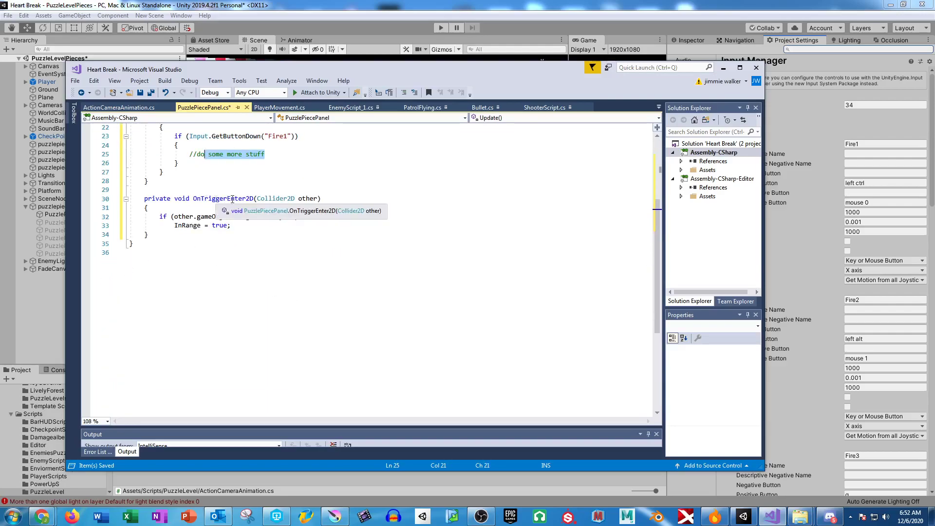
left_click_drag(227, 198, 246, 199)
type("Stay")
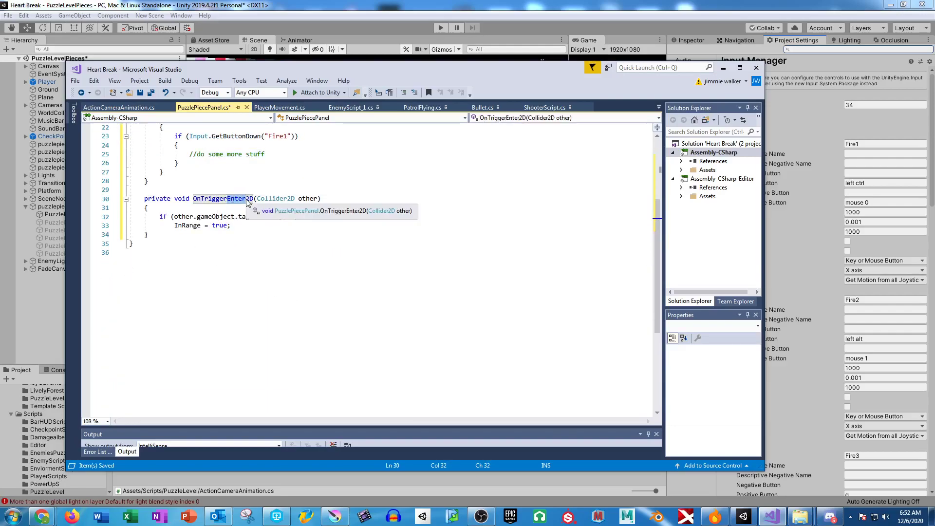
left_click(236, 225)
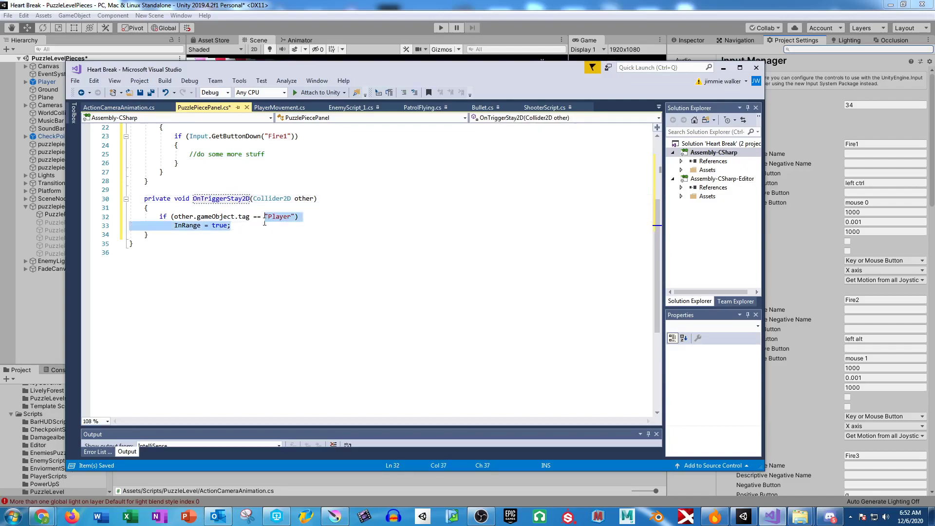
left_click(238, 207)
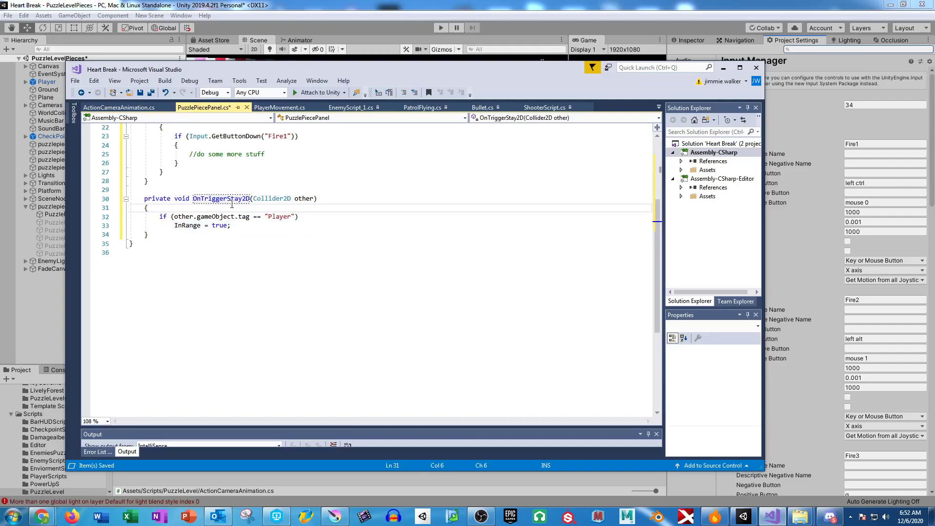
mouse_move(237, 198)
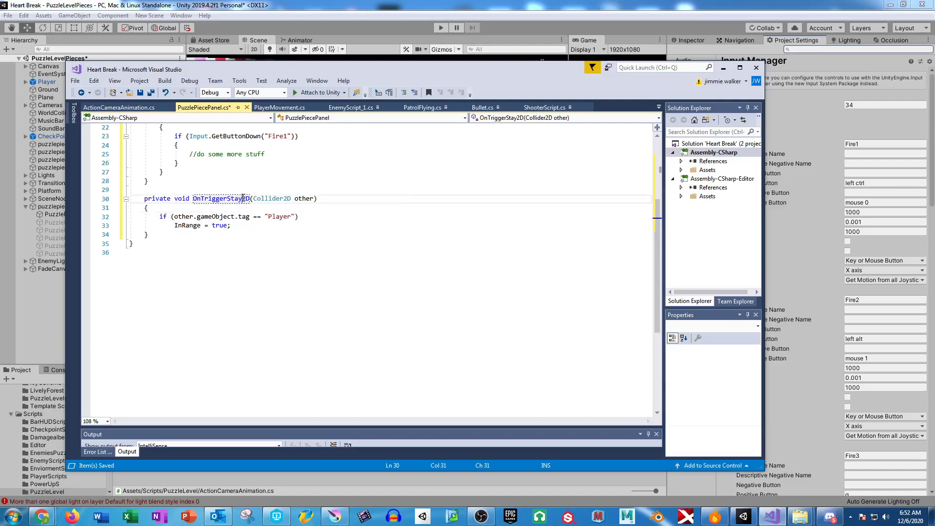
left_click(229, 199)
type("Enter")
Add a private void OnTriggerExit(Collider other) method below OnTriggerEnter2D
left_click(161, 233)
key("Return")
key("Return")
type("ont")
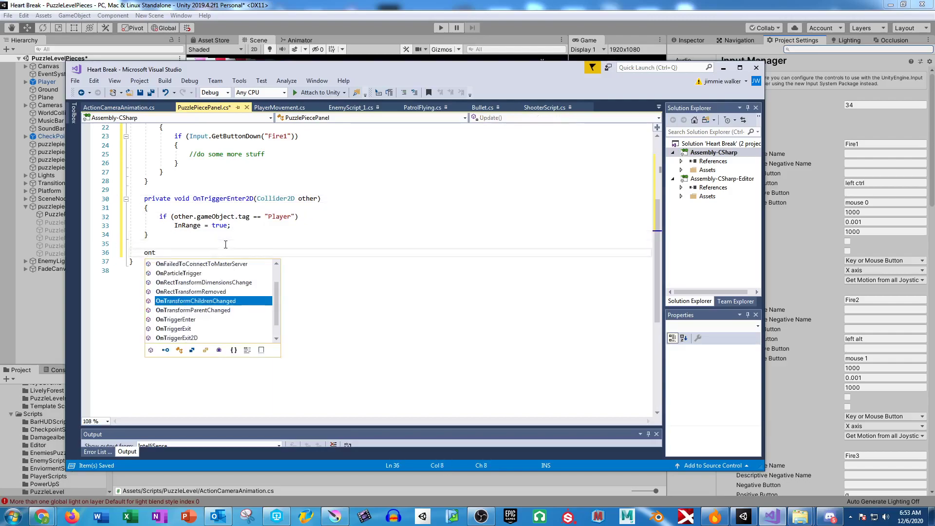
key("Down")
key("Down")
key("Down")
key("Return")
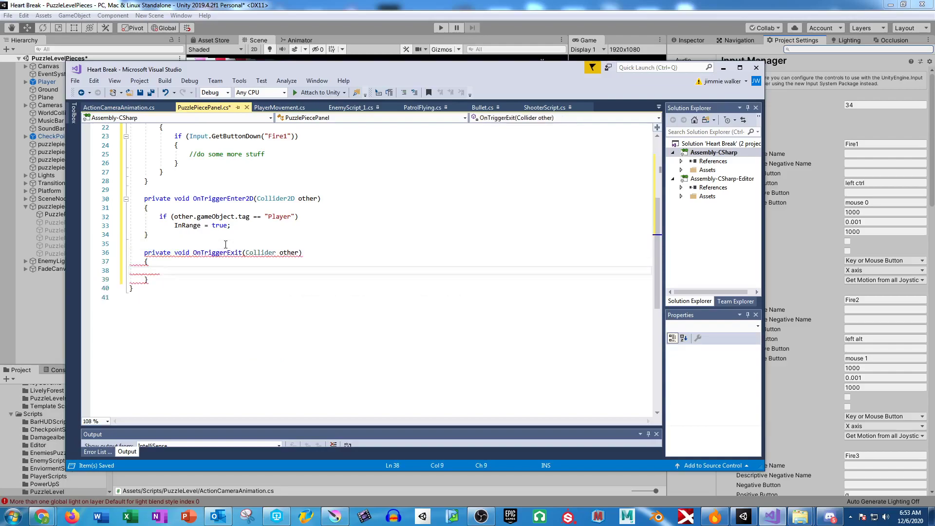
Set InRange = false inside OnTriggerExit when other.gameObject.tag == "Player", and save the script
type("if (other")
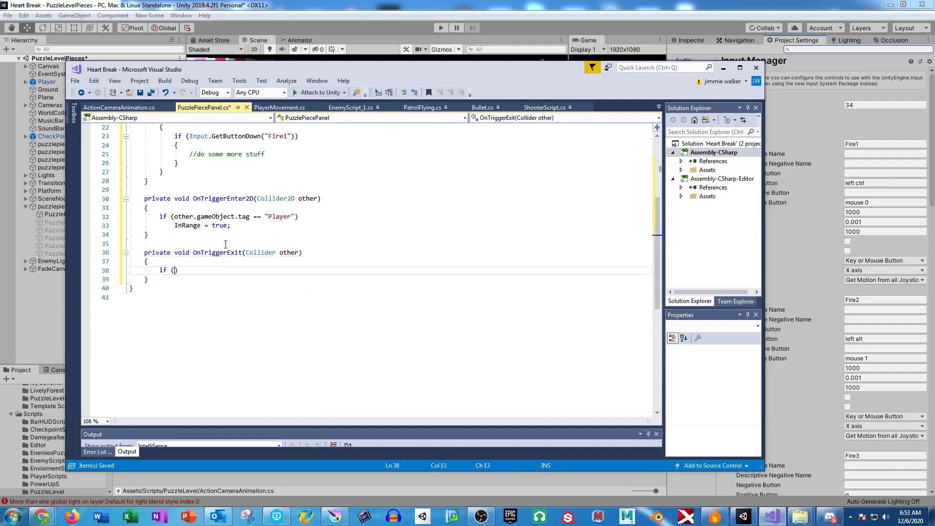
type(".gameObject.tag")
type(" == \"Pl")
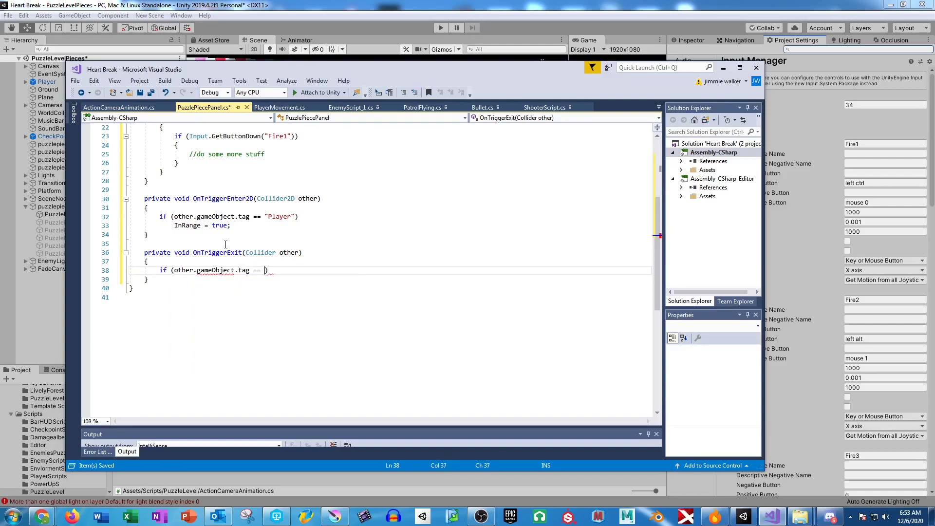
type("ayer\")")
key("Return")
key("Return")
key("BackSpace")
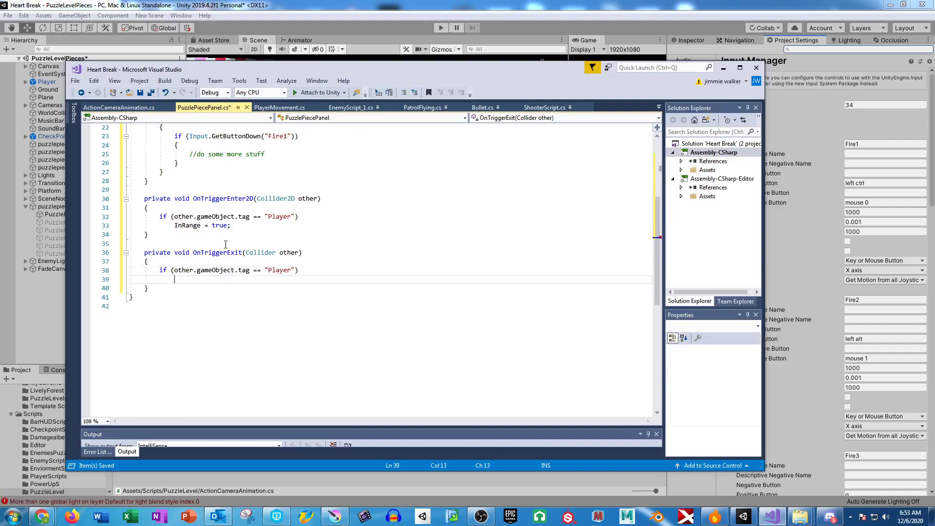
type("InRange = false;")
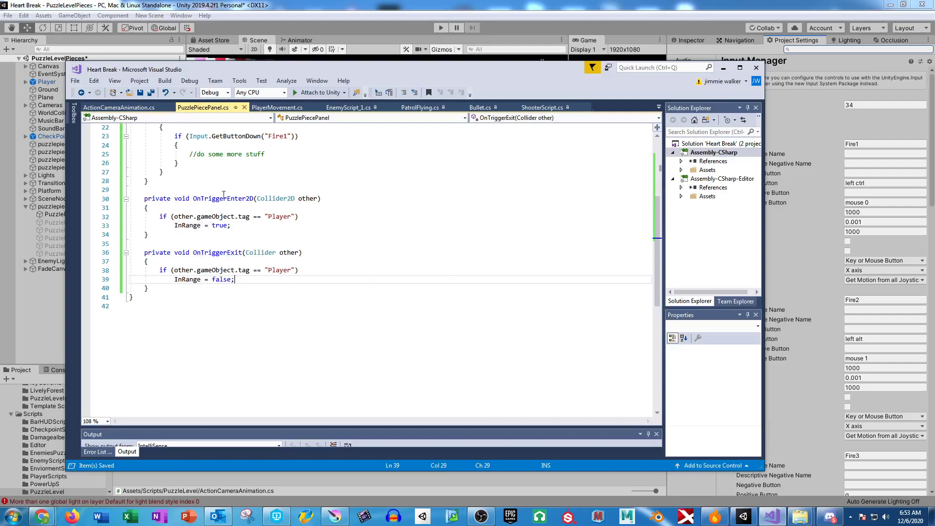
Insert PM.isAbleToShoot = false; in Update()'s InRange block, above the Fire1 check
scroll(251, 214, "up", 6)
scroll(312, 292, "down", 1)
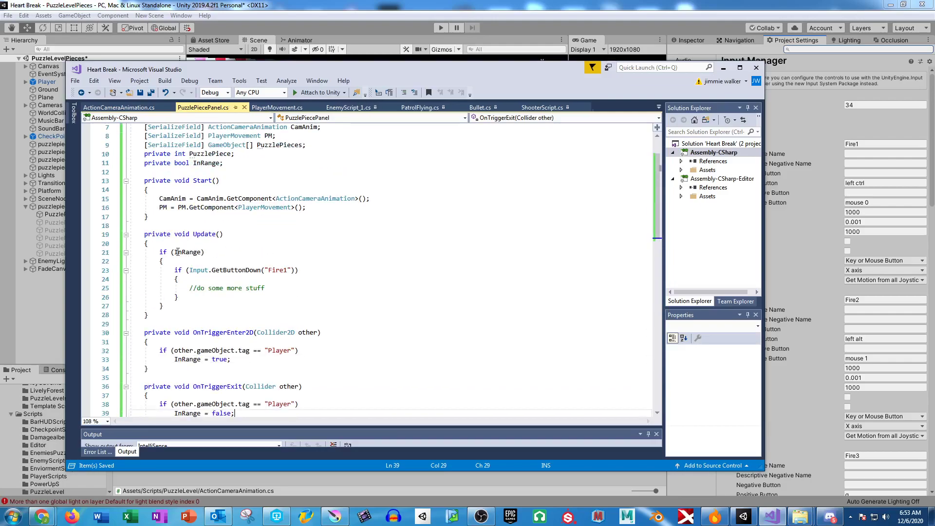
left_click(275, 261)
key("Return")
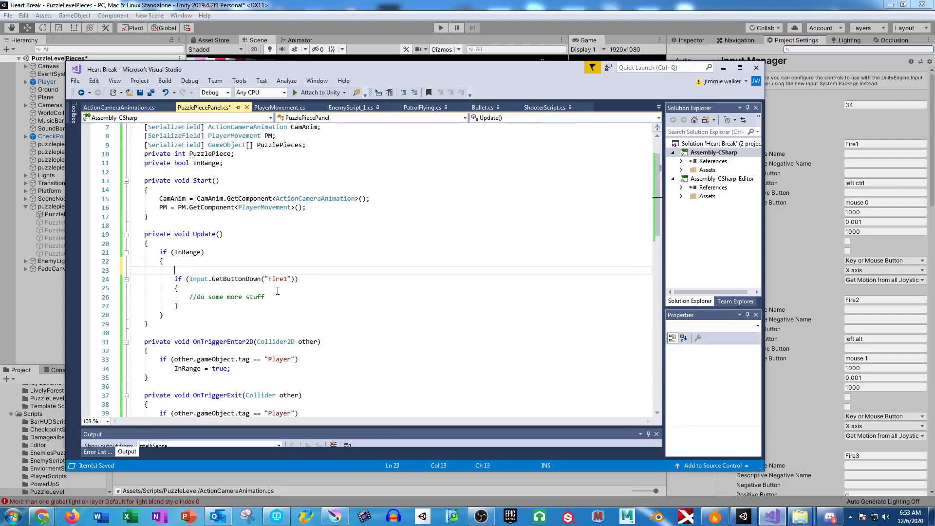
type("PM.")
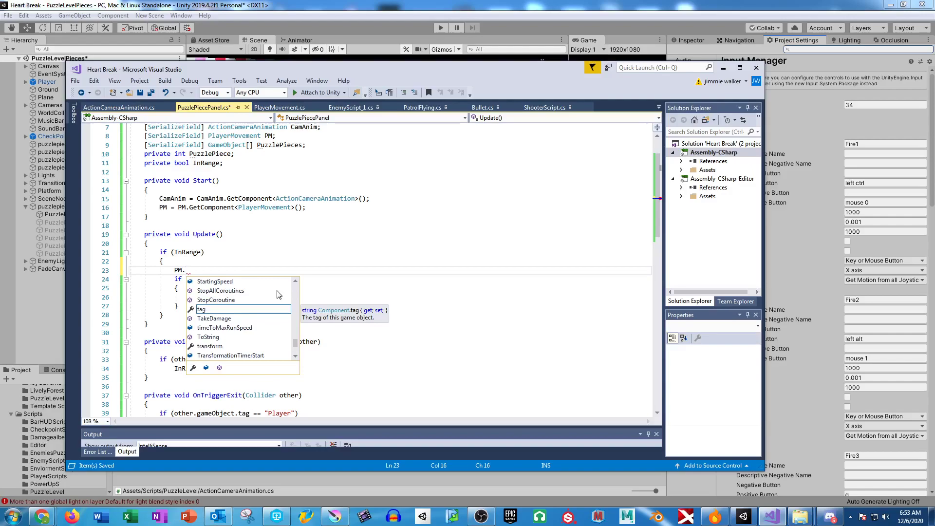
left_click(275, 108)
left_click(215, 108)
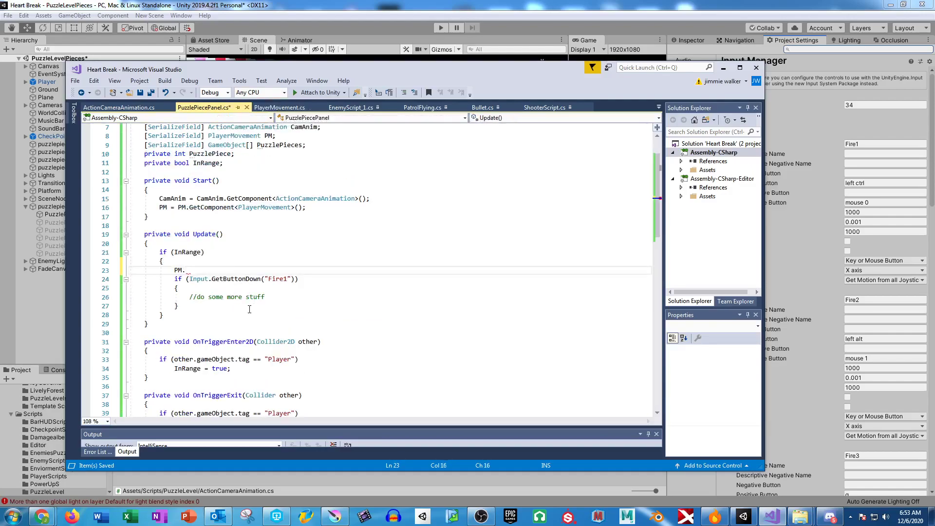
type("isAbleToShoot = false;")
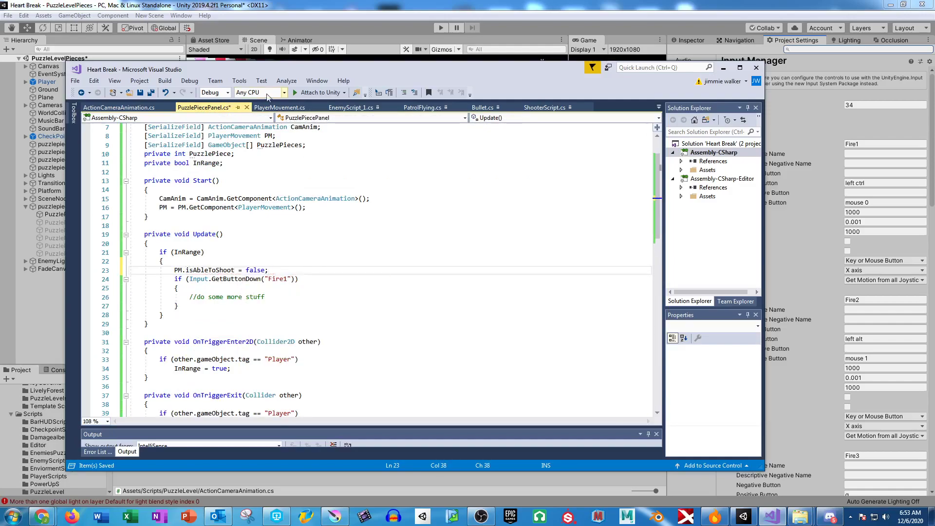
Append && isAbleToShoot to the Fire1 attack condition in the Update method of PlayerMovement.cs
left_click(280, 107)
scroll(280, 297, "down", 20)
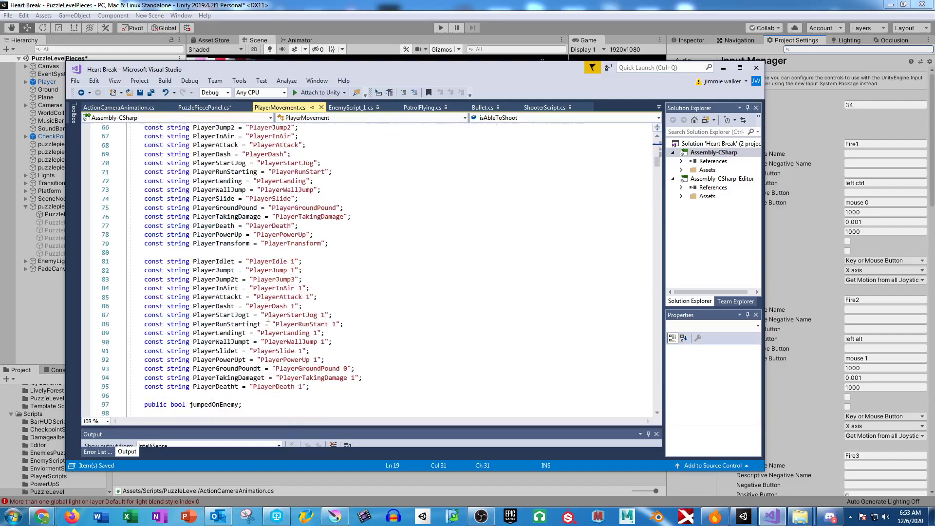
scroll(289, 301, "down", 20)
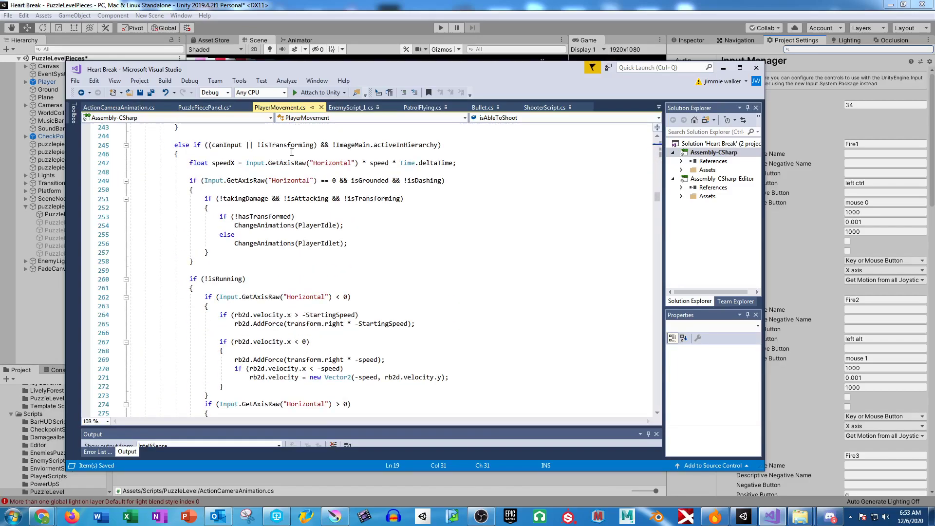
scroll(350, 325, "down", 15)
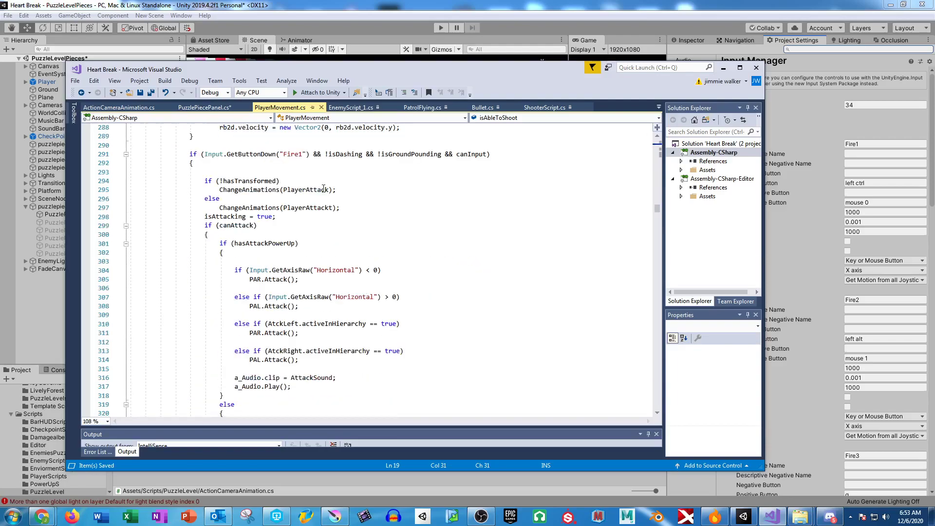
left_click(487, 154)
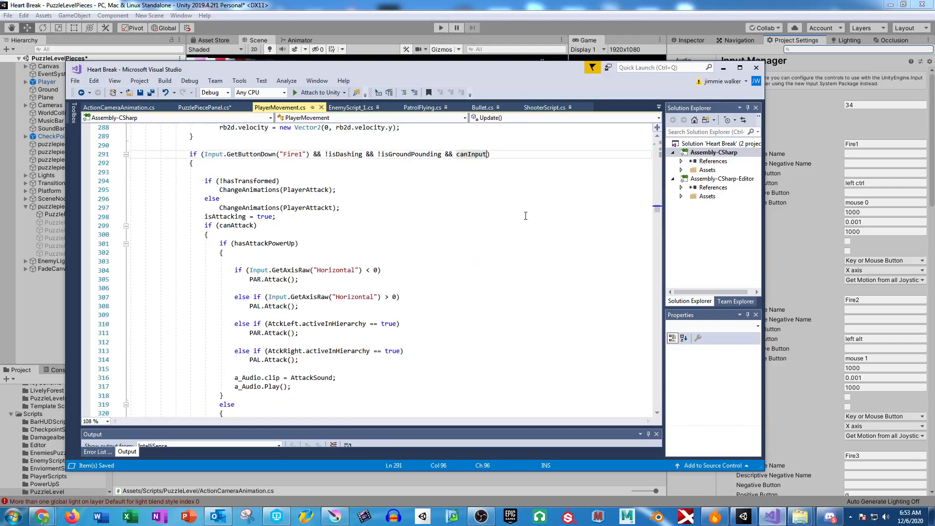
type("&& isAbleToShoot")
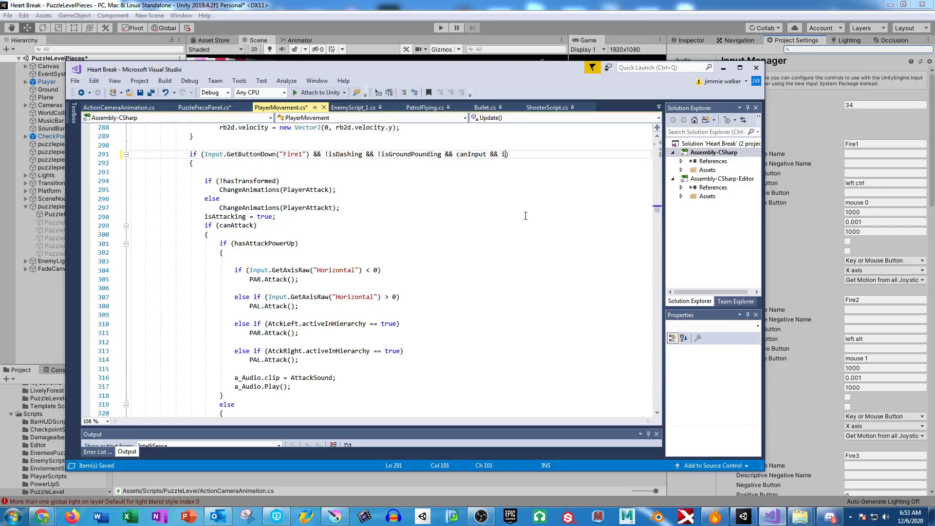
Initialize the public bool isAbleToShoot to true in its declaration in PlayerMovement.cs
scroll(446, 205, "up", 20)
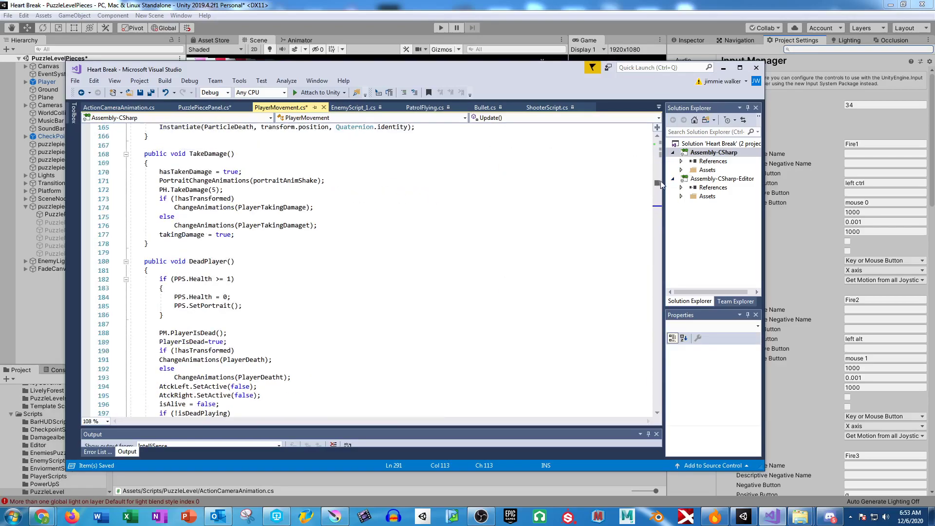
scroll(275, 280, "up", 20)
scroll(276, 280, "up", 7)
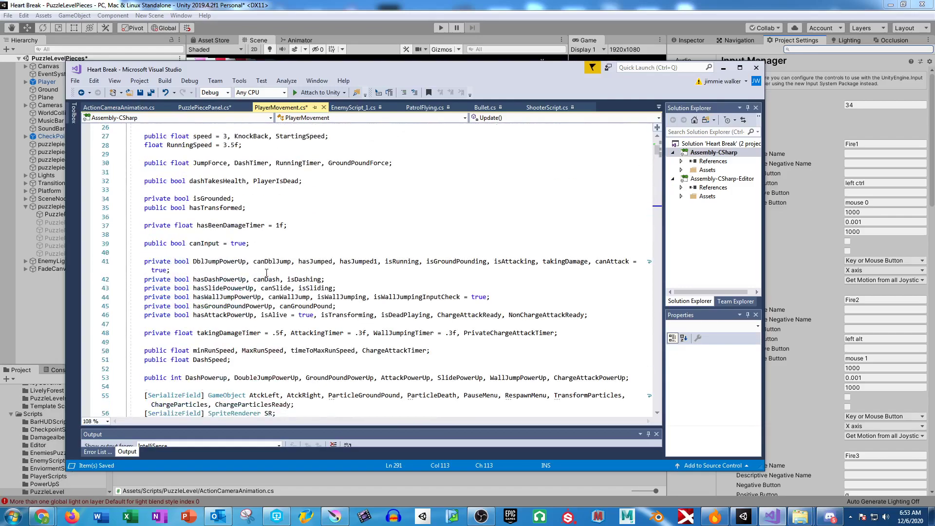
scroll(283, 211, "up", 5)
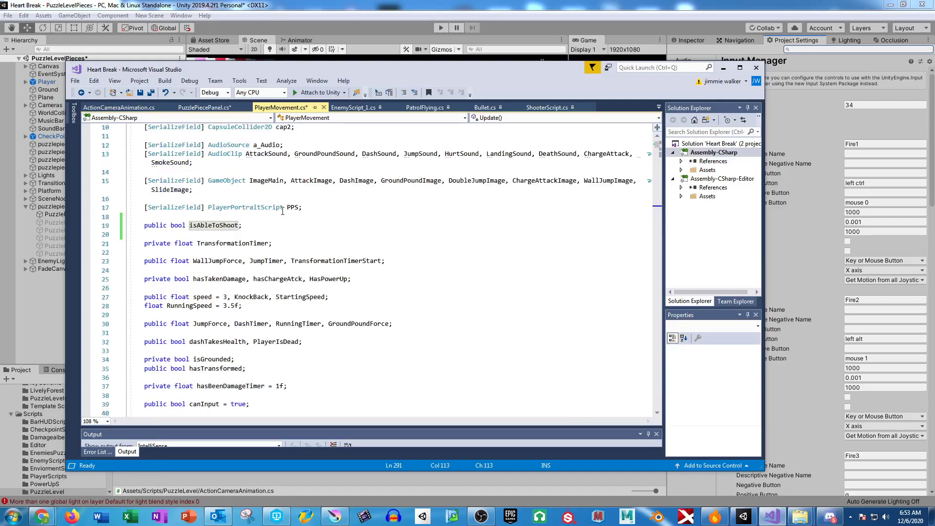
left_click(239, 226)
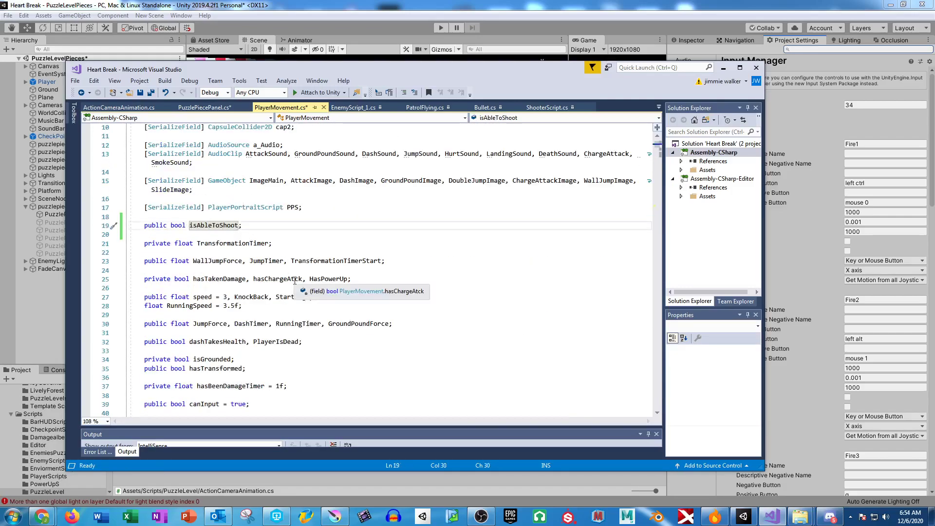
type("= true")
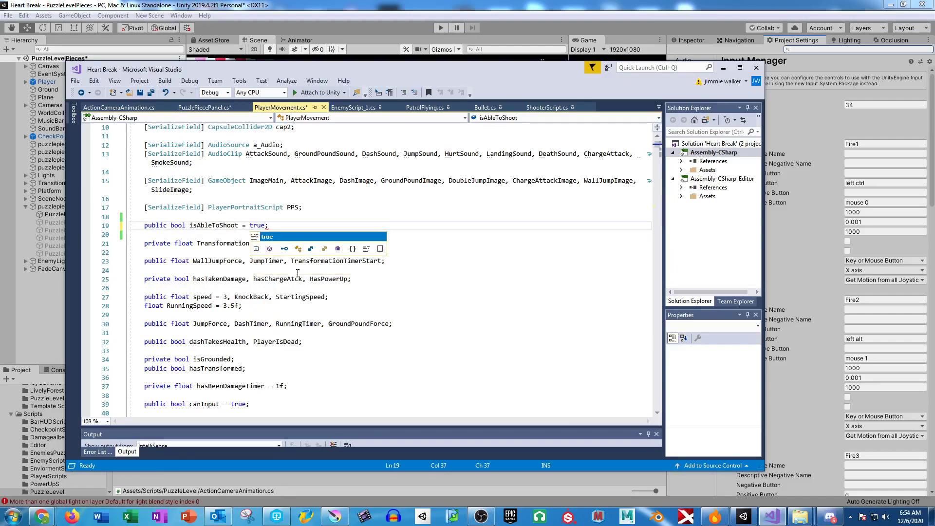
Append && isAbleToShoot to the Input.GetButton("Fire1") charge attack condition in the Update method
left_click_drag(657, 145, 658, 210)
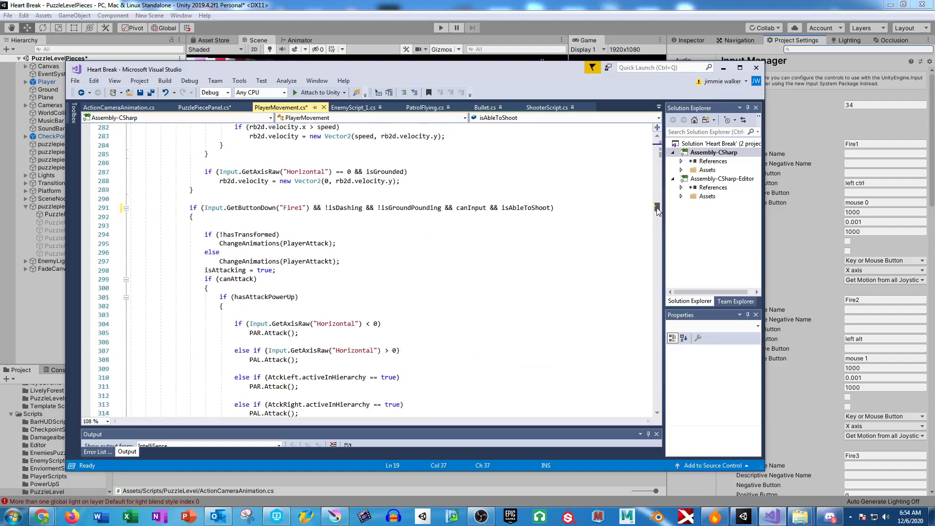
scroll(443, 287, "down", 8)
scroll(443, 287, "down", 7)
left_click(536, 243)
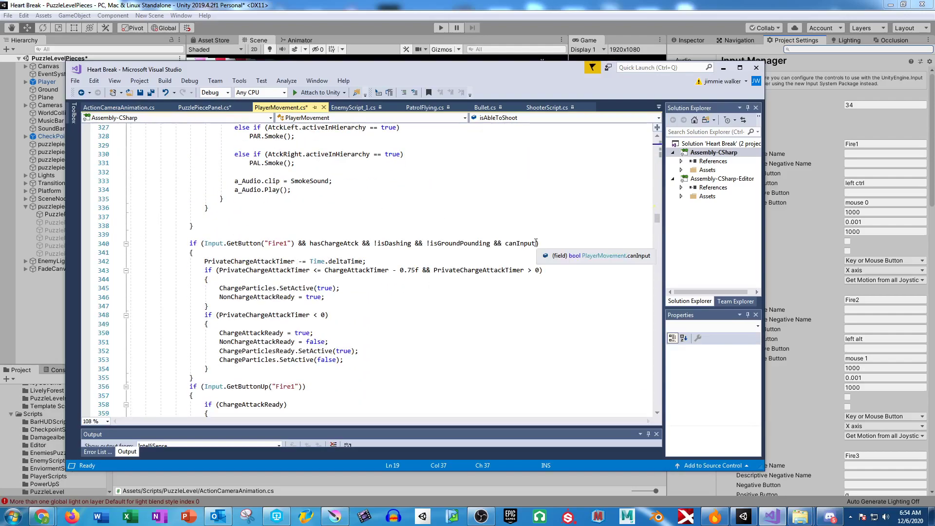
type("&& isAbleToShoot")
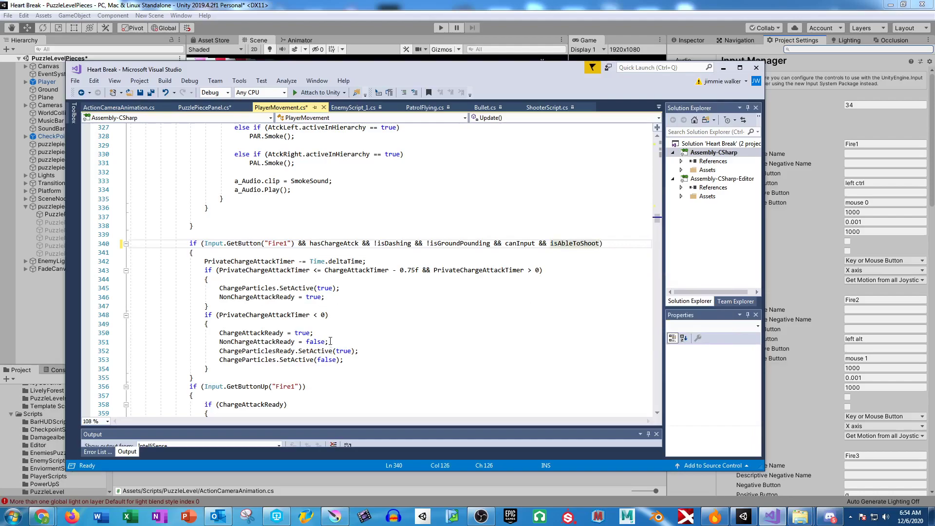
Append && isAbleToShoot to the Input.GetButtonUp("Fire1") condition, and save the script
scroll(331, 344, "down", 2)
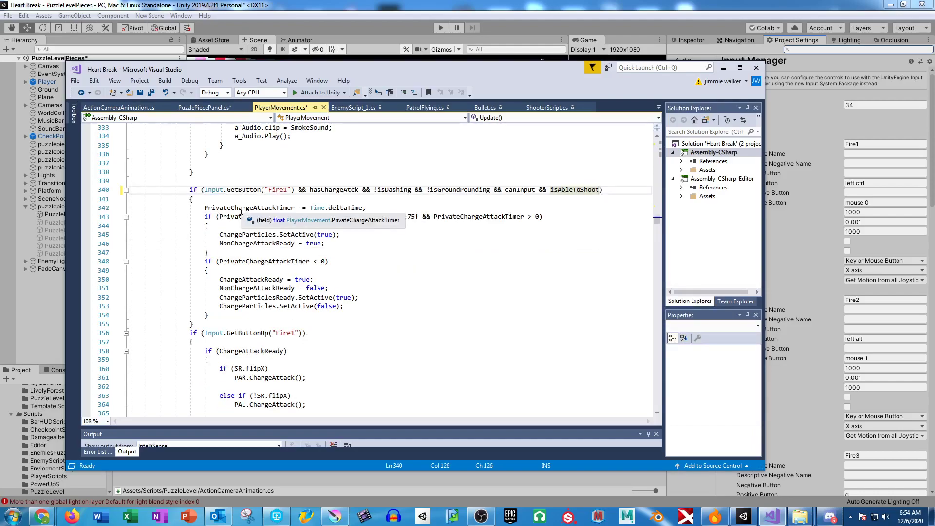
left_click(302, 333)
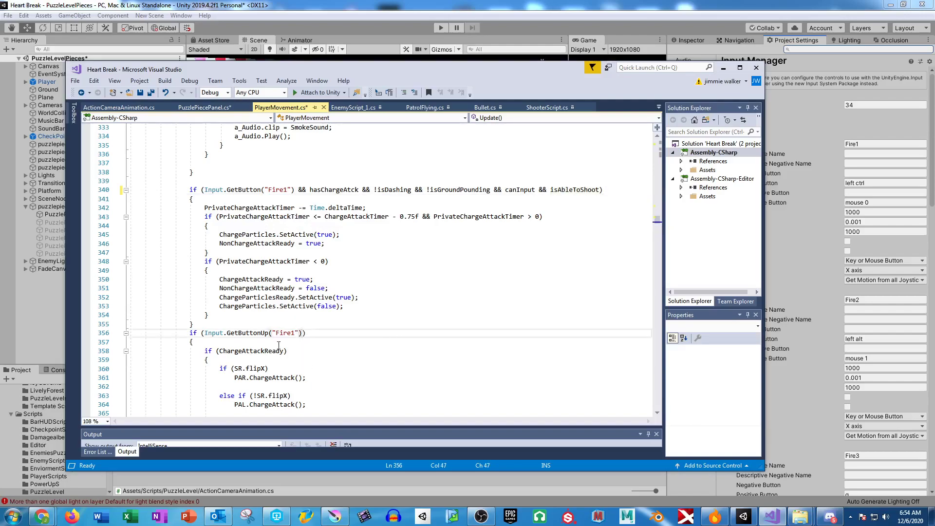
scroll(227, 297, "down", 2)
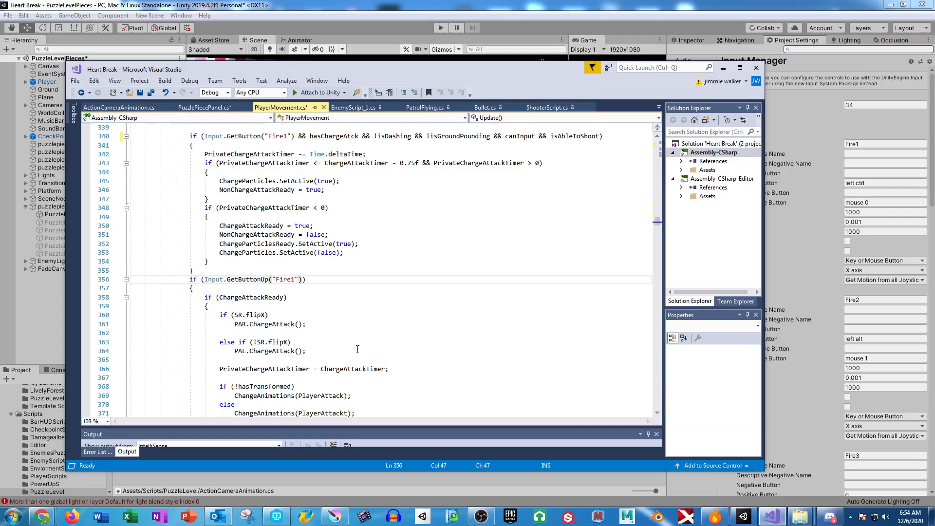
type("&& isabl")
key("Tab")
left_click(377, 331)
key("ctrl+s")
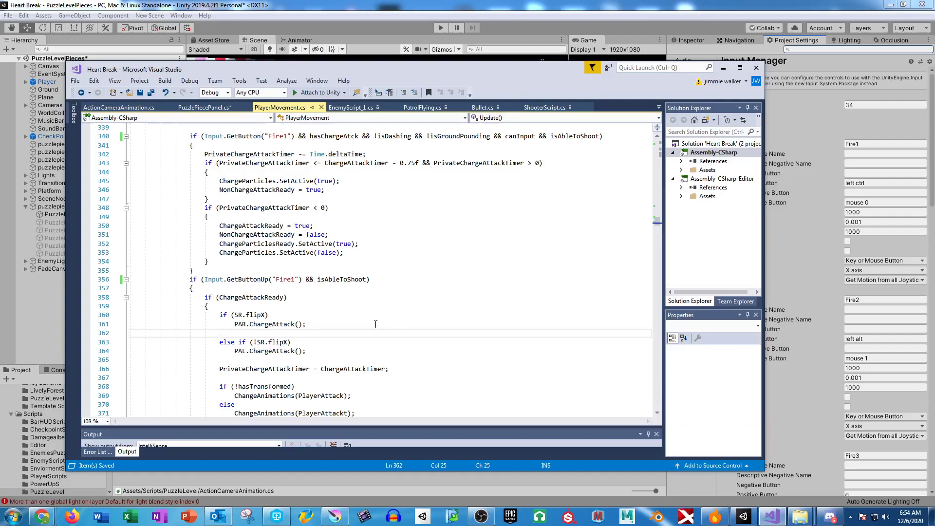
In PuzzlePiecePanel.cs, add an else branch after Update()'s InRange block containing PM.isAbleToShoot = true;
key("ctrl+Tab")
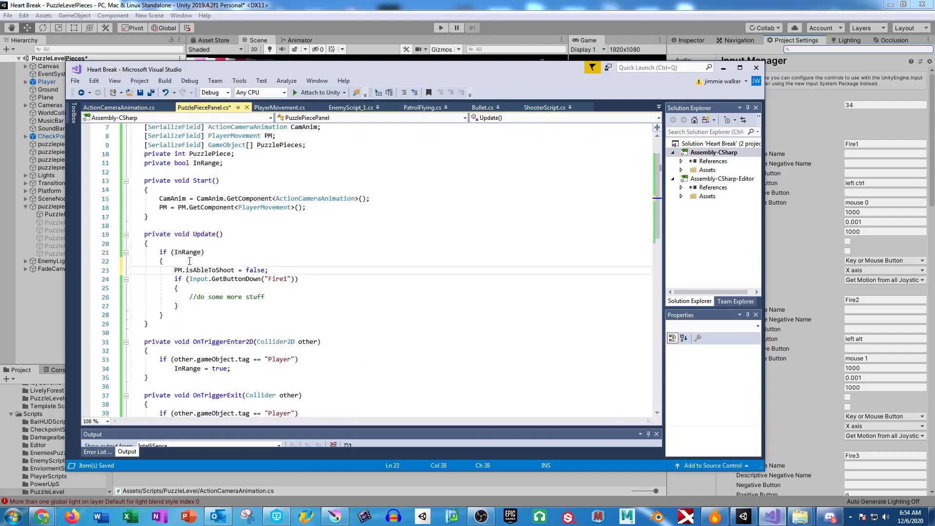
left_click(174, 316)
key("Return")
type("else")
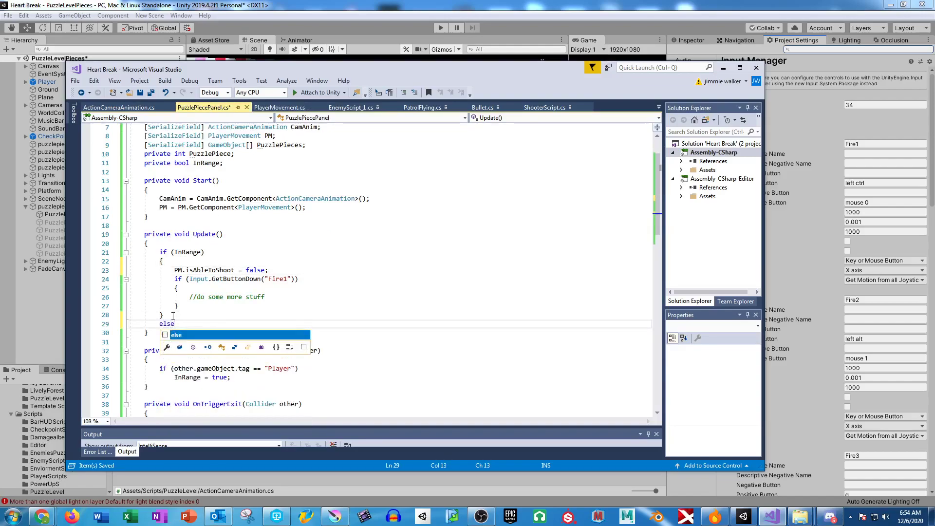
key("Return")
key("Return")
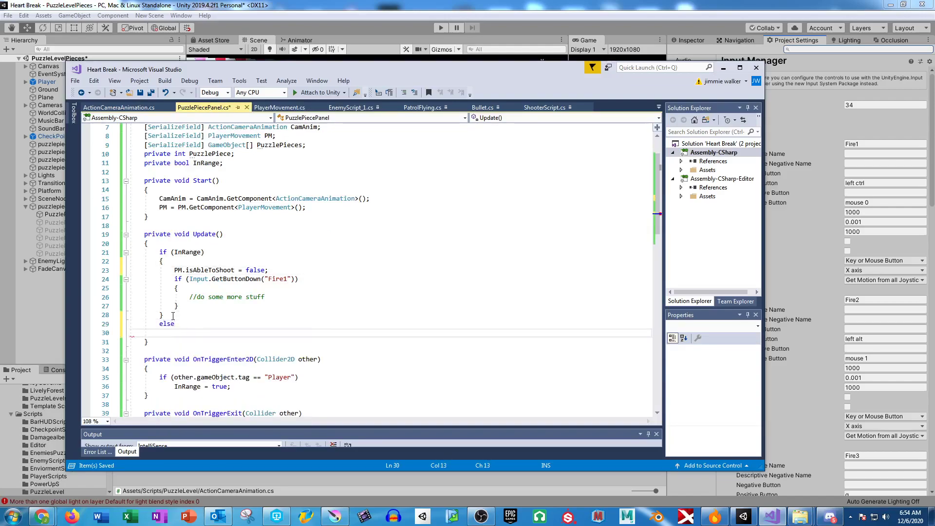
type("PM.is")
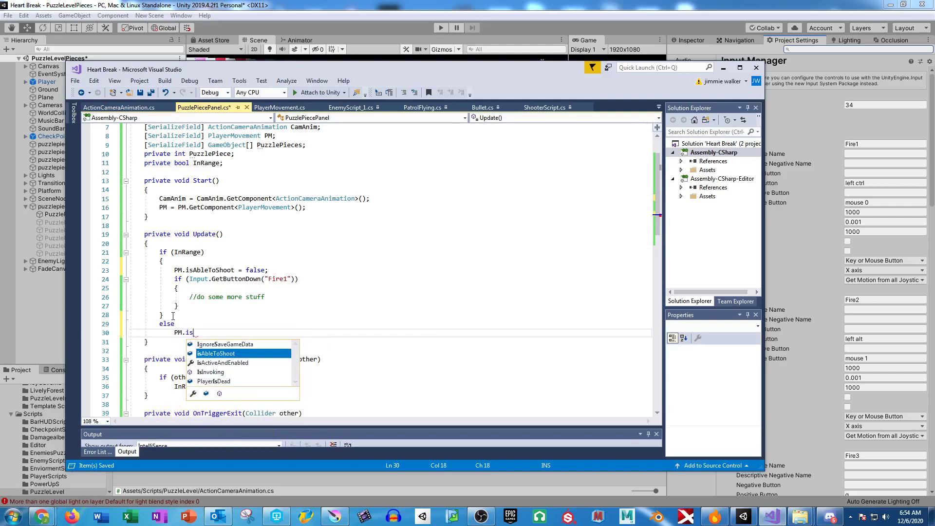
type("AbleToShoot = true;")
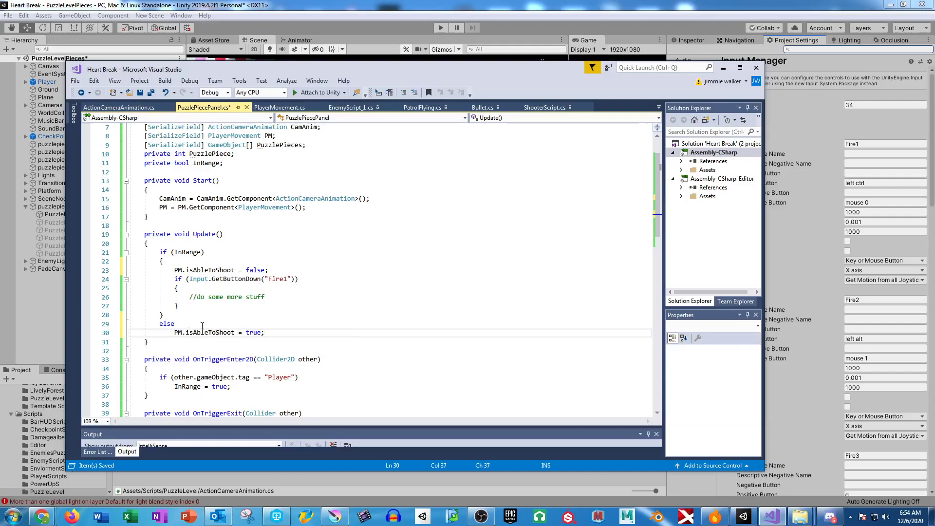
left_click_drag(170, 331, 306, 336)
key("Up")
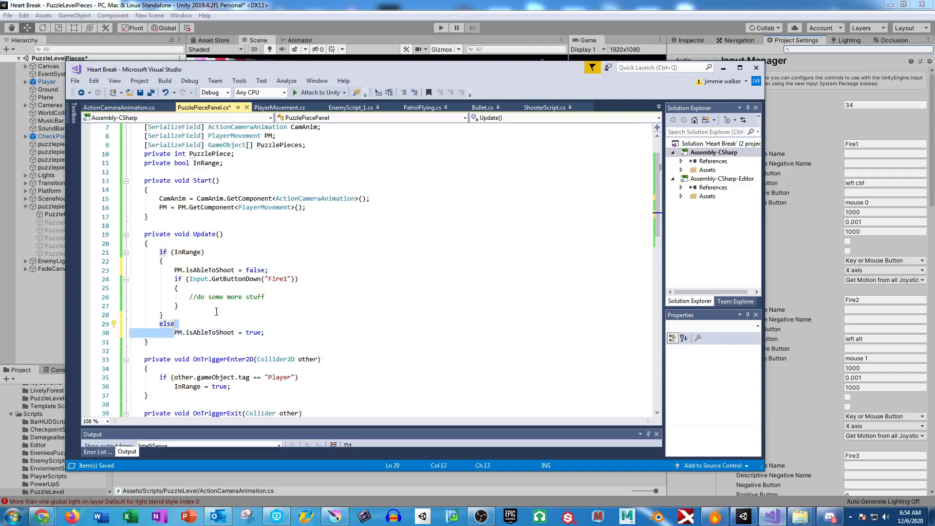
left_click(210, 318)
left_click_drag(266, 297, 188, 297)
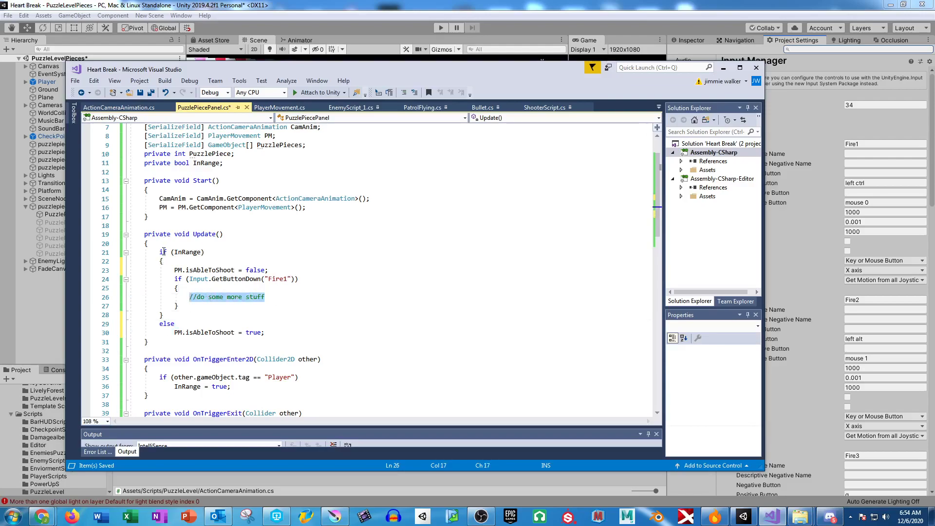
left_click(164, 314)
left_click_drag(163, 314, 210, 250)
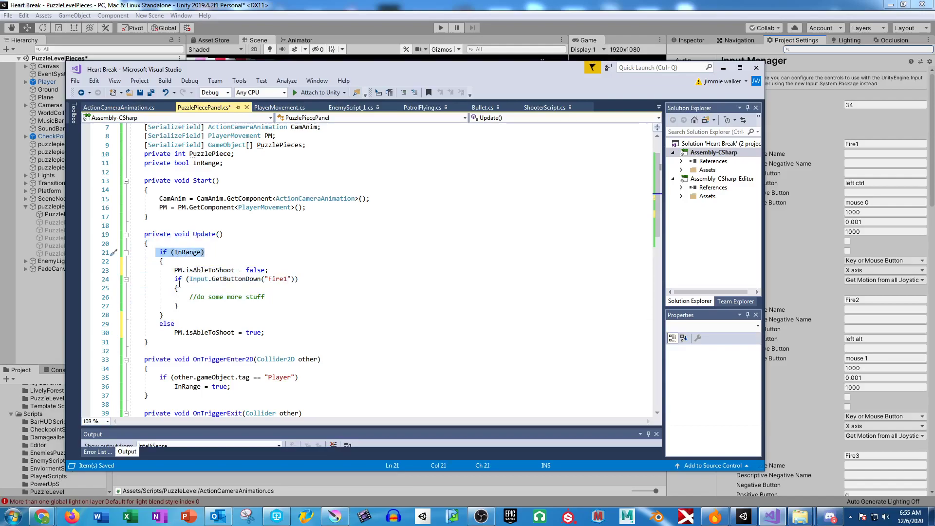
left_click(184, 307)
key("Return")
type("else")
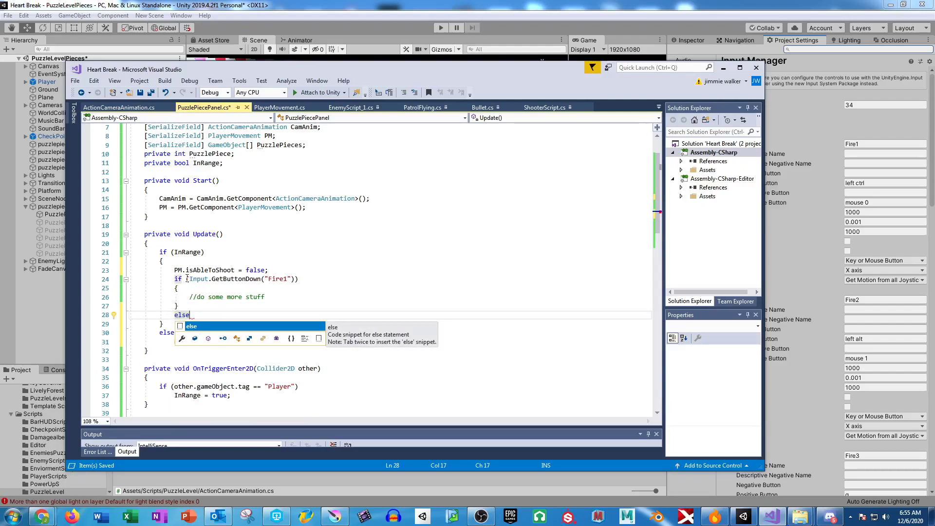
left_click_drag(202, 314, 203, 306)
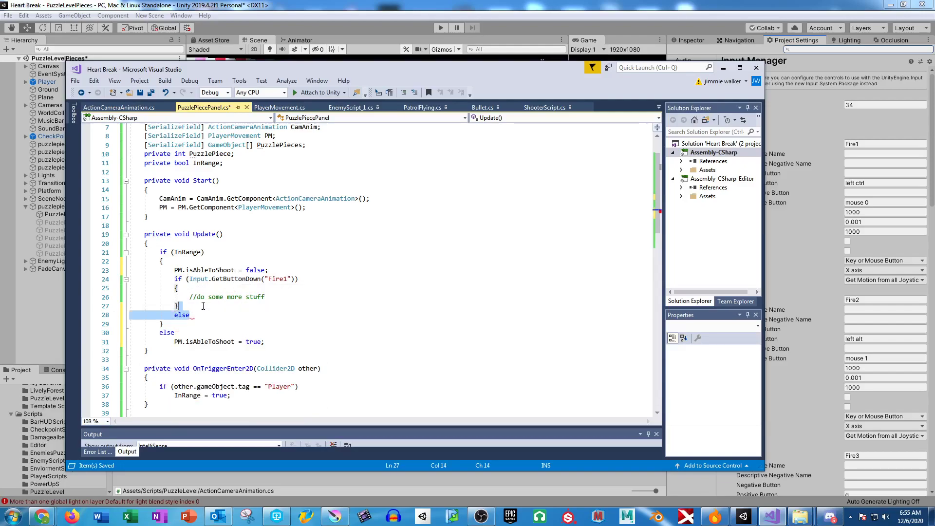
key("BackSpace")
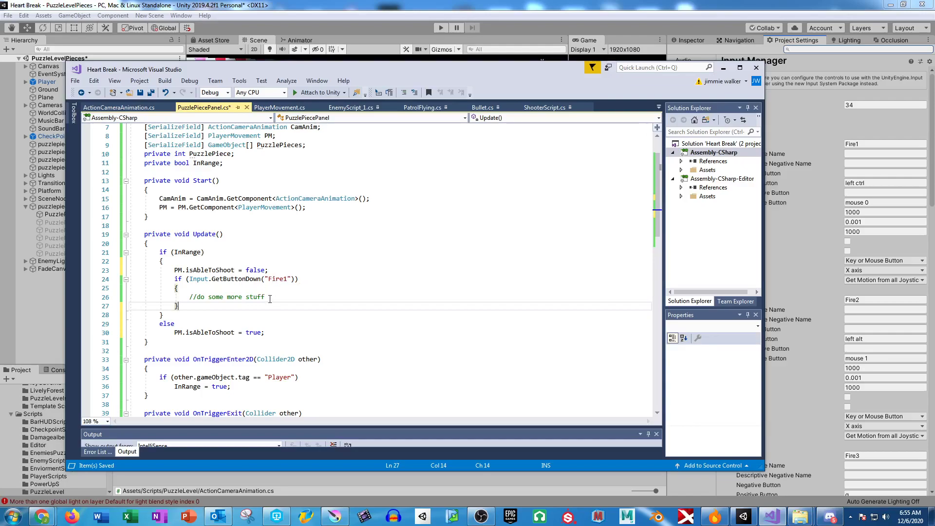
left_click_drag(270, 296, 189, 297)
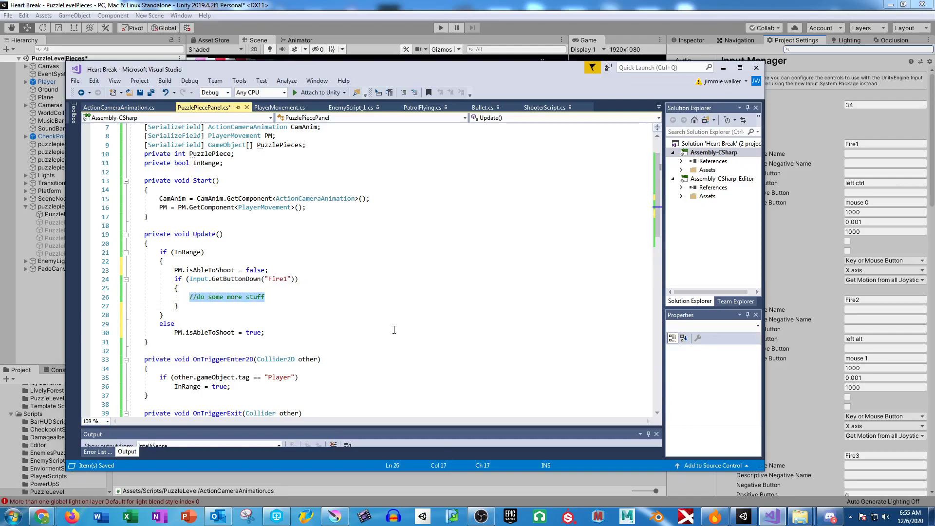
Examine the power-up tag checks in the OnTriggerEnter2D method of PlayerMovement.cs
left_click(279, 108)
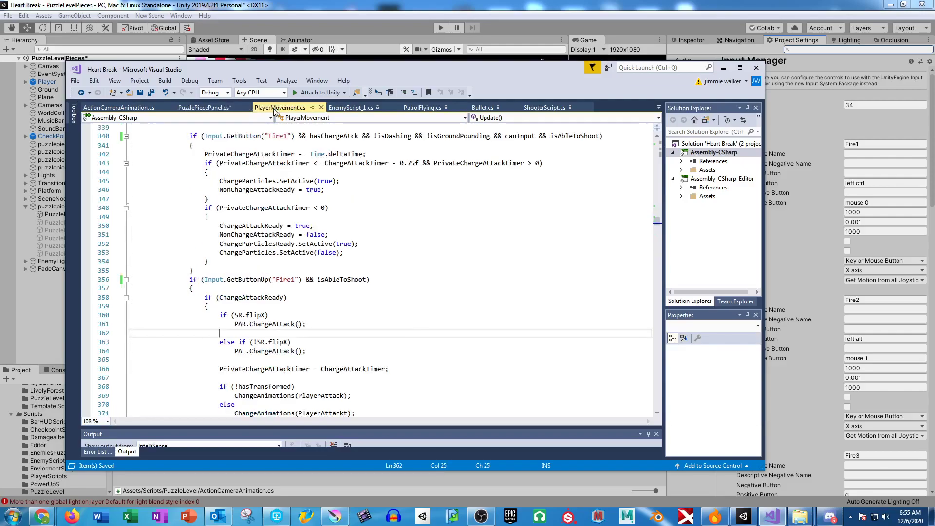
left_click_drag(656, 222, 656, 374)
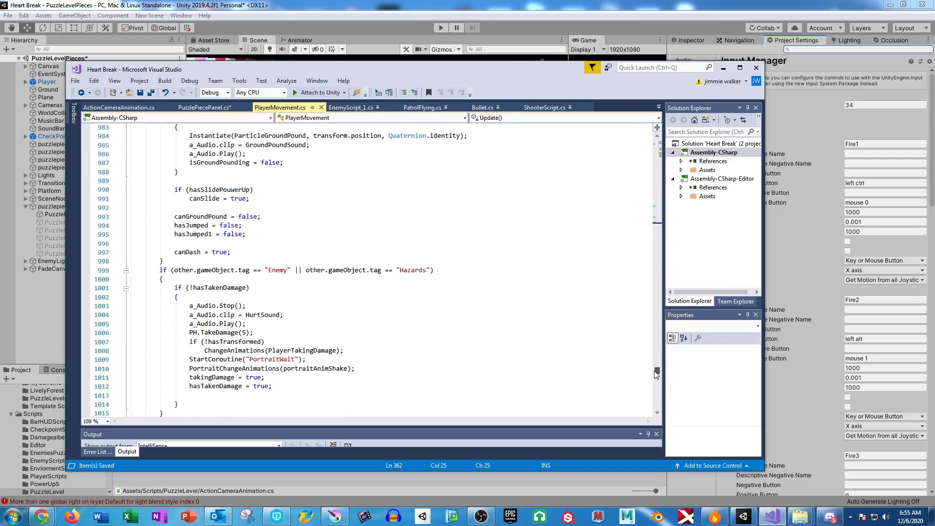
scroll(354, 316, "down", 5)
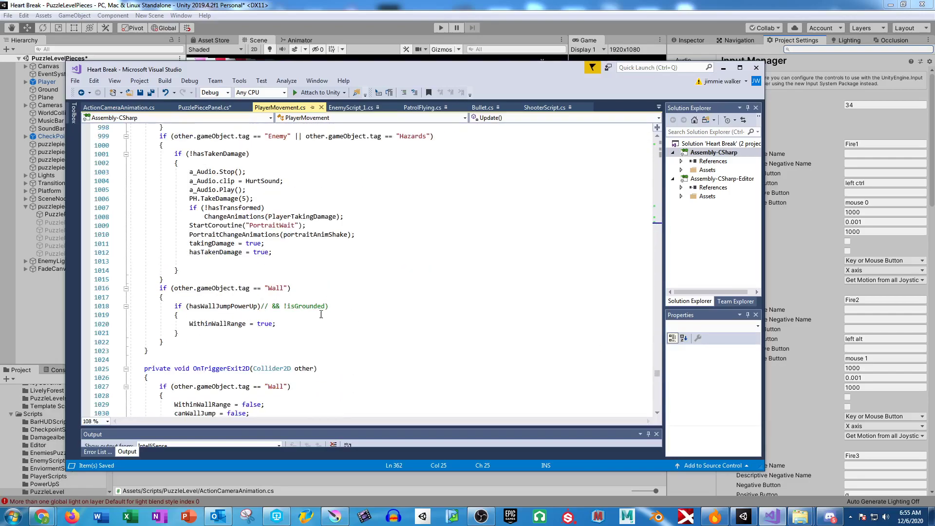
scroll(321, 314, "up", 20)
scroll(332, 271, "up", 20)
scroll(331, 265, "up", 8)
scroll(342, 322, "down", 6)
scroll(187, 271, "down", 11)
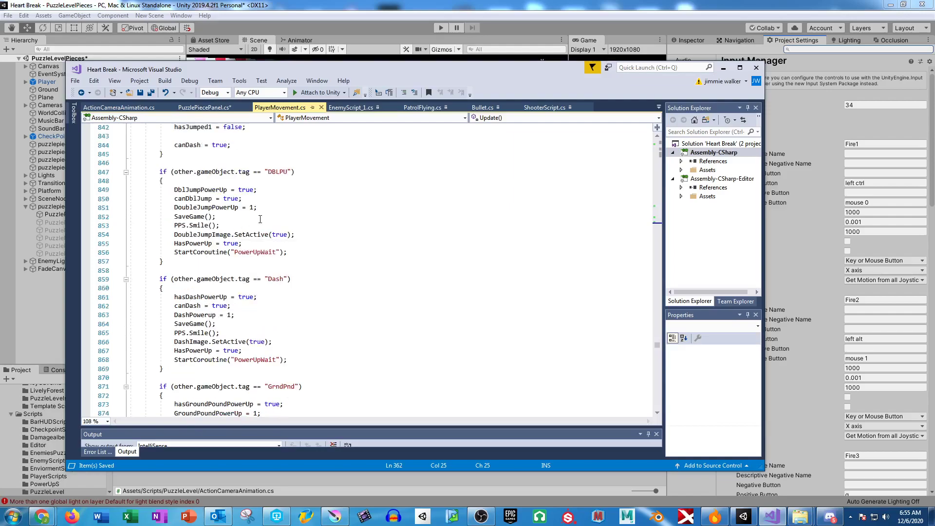
double_click(277, 278)
left_click_drag(163, 369, 302, 386)
scroll(290, 306, "down", 7)
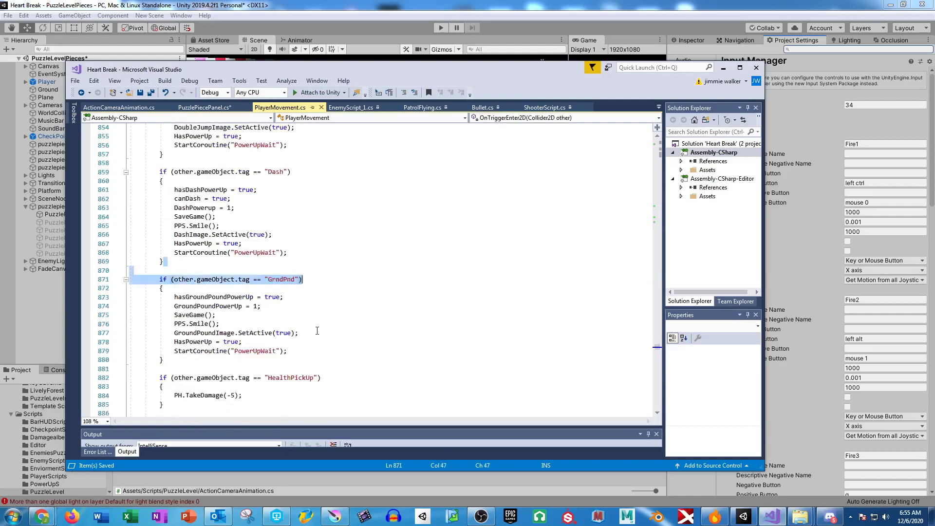
At the end of OnTriggerEnter2D, after the SlidePU block, add the condition if (other.gameObject.tag == "PuzzlePiece")
scroll(290, 306, "down", 20)
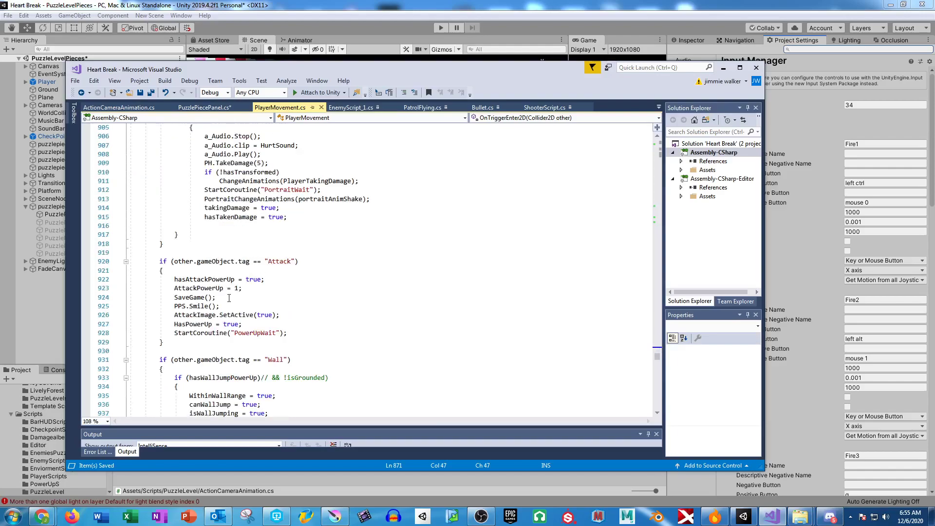
scroll(229, 298, "down", 5)
left_click(176, 327)
key("Return")
key("Return")
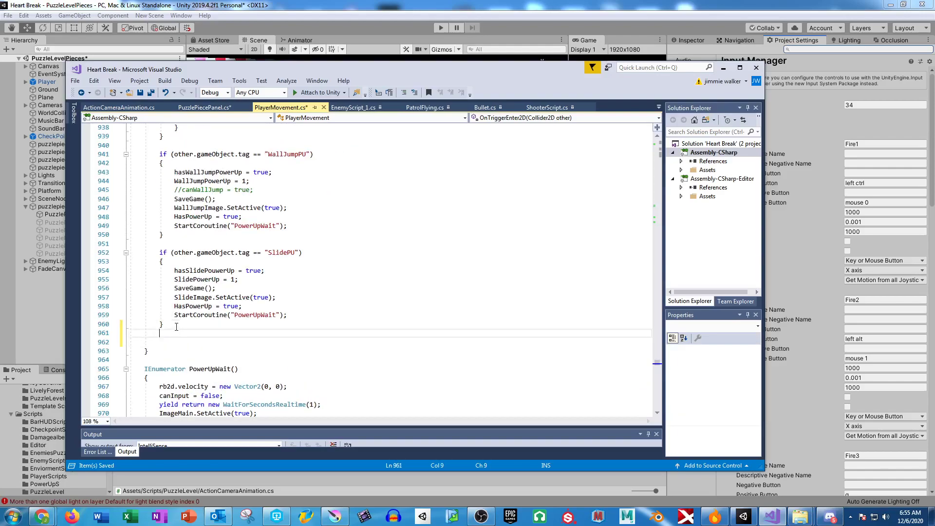
type("if ")
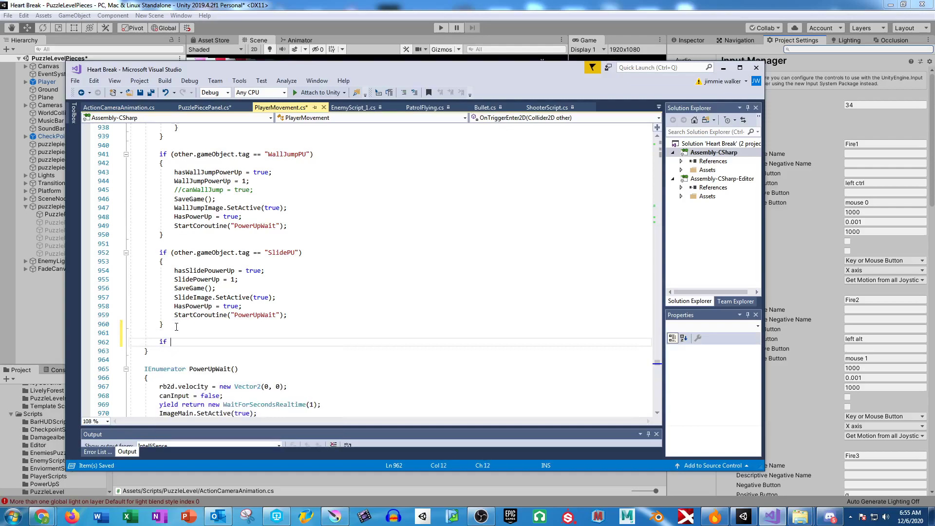
type("(other.gameObject")
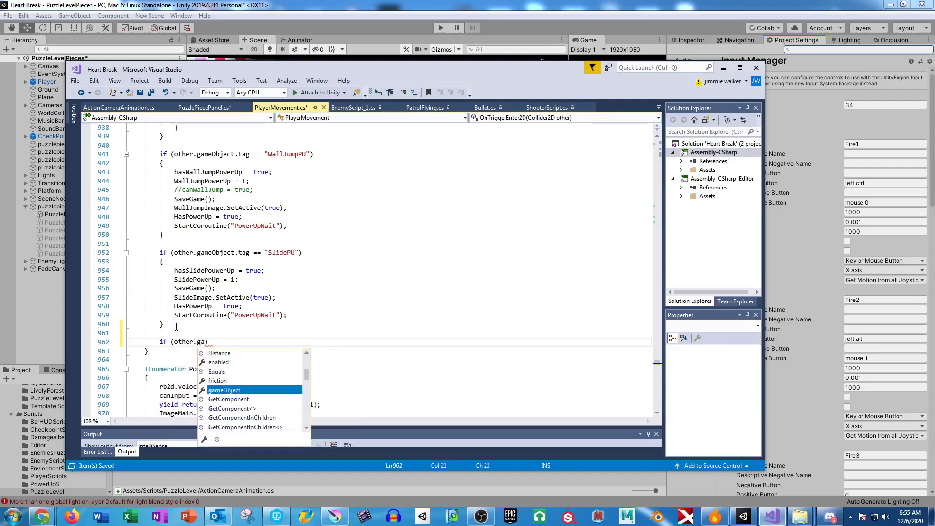
type(".tag == ")
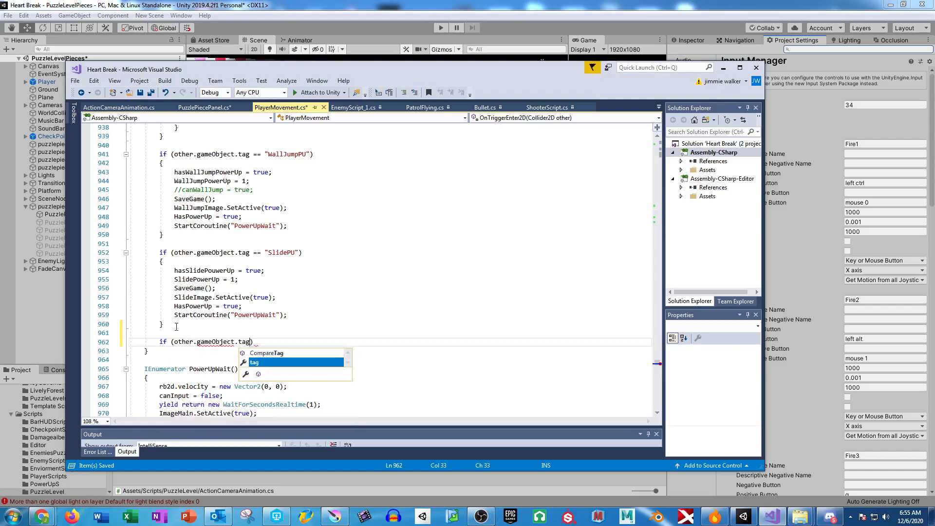
type("\"PuzzleP")
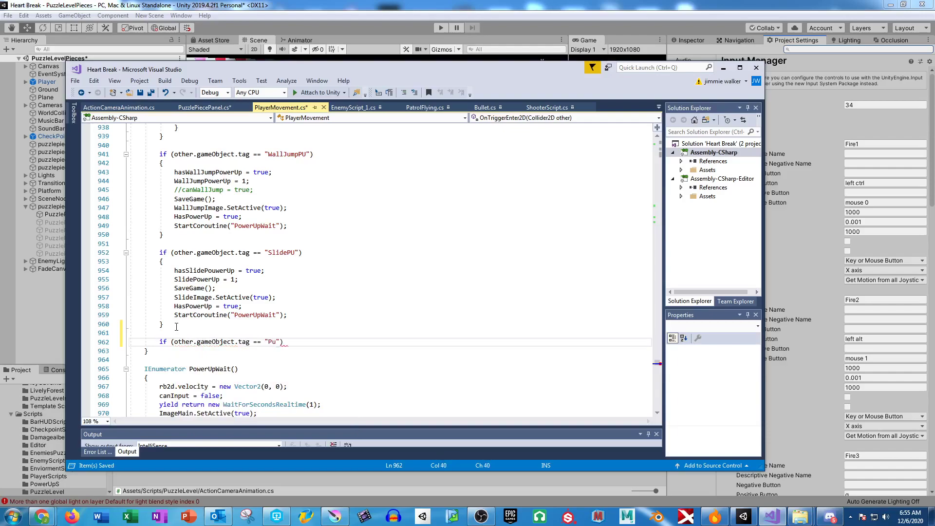
type("iece")
key("Return")
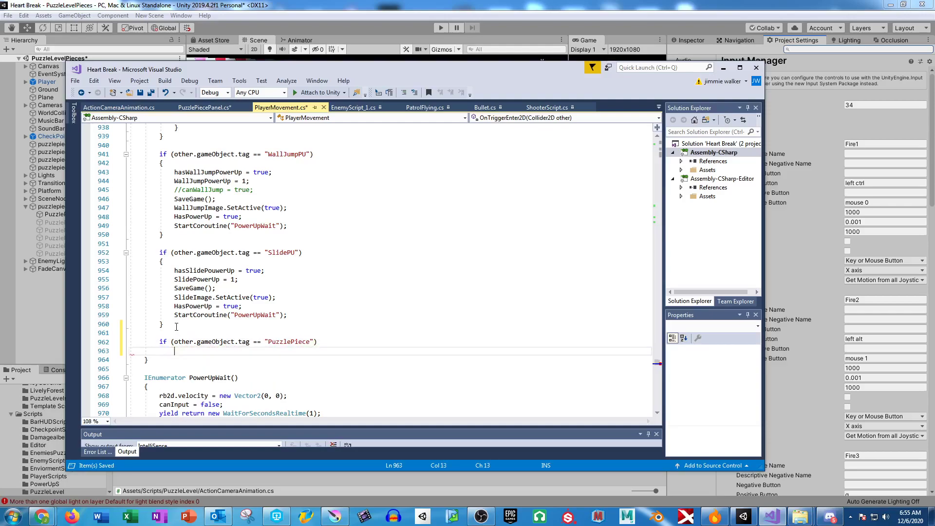
type("f")
Declare public int PuzzlePieces; in the variable declarations, below the private float timers line
left_click_drag(658, 365, 653, 156)
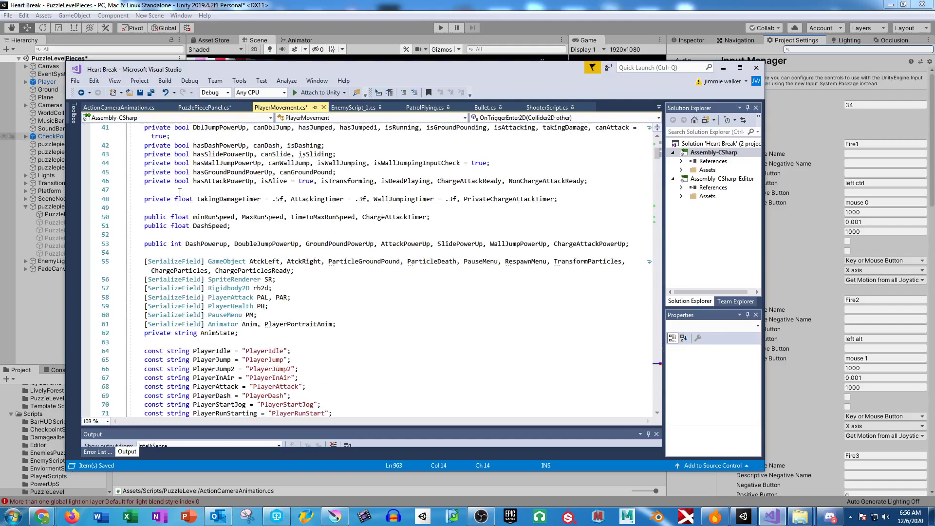
left_click(175, 207)
key("Return")
key("Return")
key("Up")
type("priva")
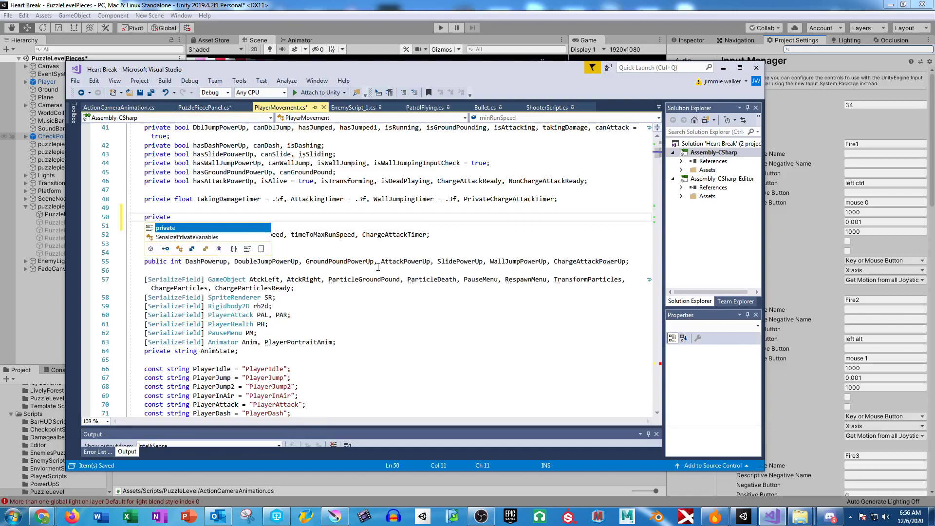
key("BackSpace")
key("BackSpace")
key("BackSpace")
key("BackSpace")
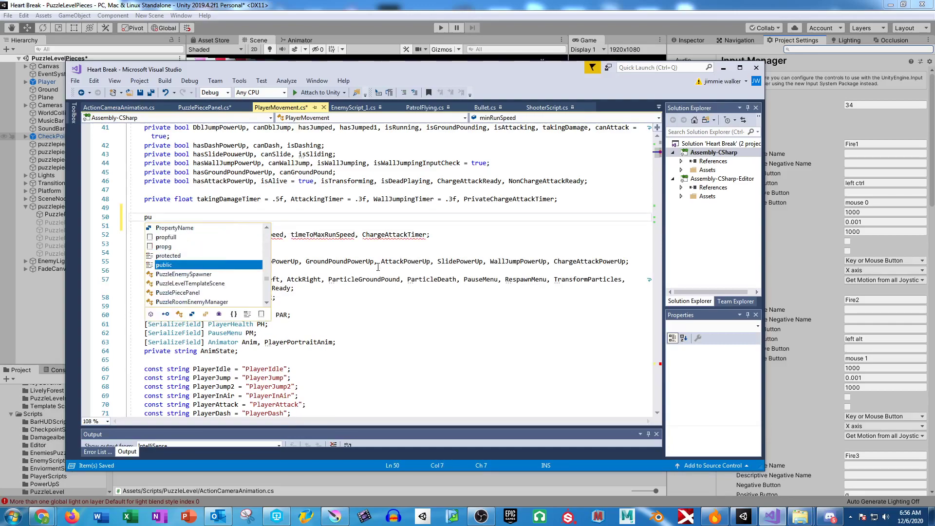
type("ublic int ")
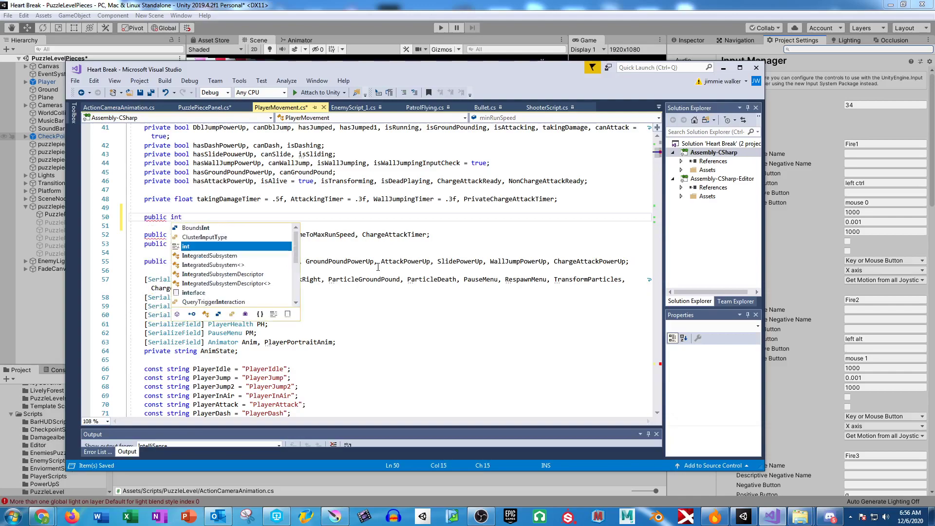
type("Puz")
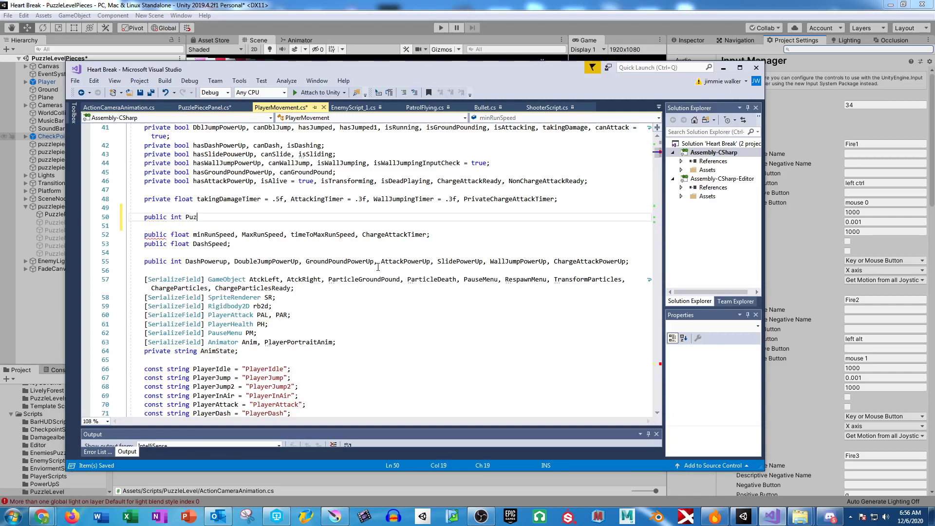
type("zlePieceIncreas")
key("BackSpace")
key("BackSpace")
key("BackSpace")
key("BackSpace")
key("BackSpace")
key("BackSpace")
key("BackSpace")
type("s;")
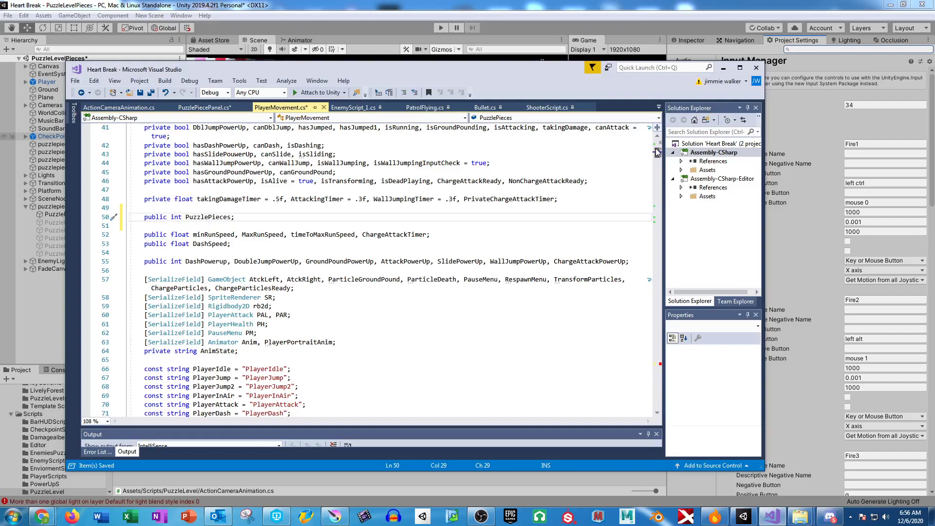
Fill the body of the PuzzlePiece tag check in OnTriggerEnter2D with PuzzlePieces++;
left_click_drag(657, 153, 663, 353)
left_click(658, 361)
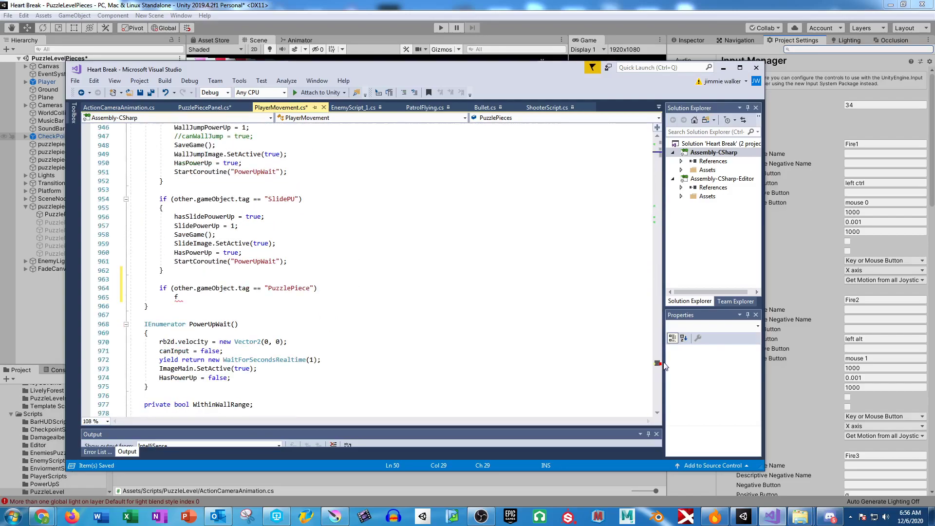
left_click(187, 298)
key("BackSpace")
type("puzzle")
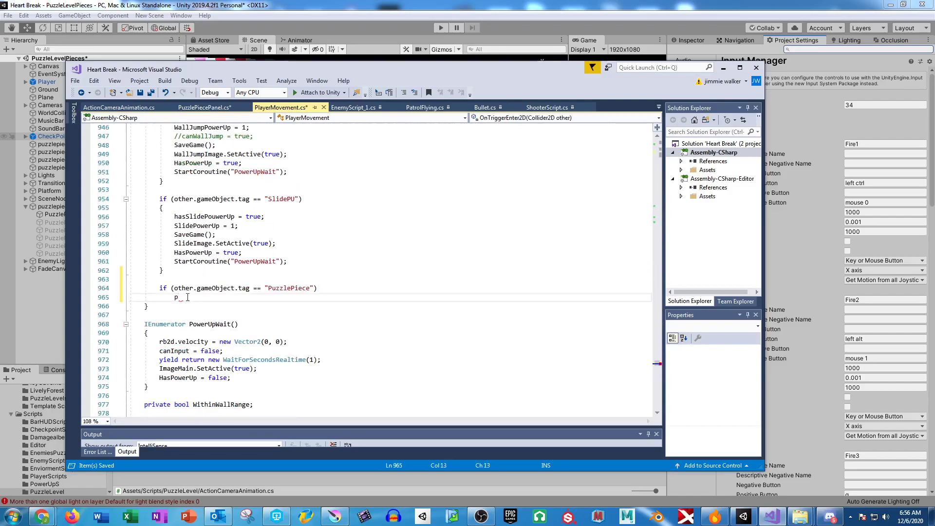
key("Down")
key("Down")
key("Down")
key("Down")
key("Up")
key("Tab")
type("++;")
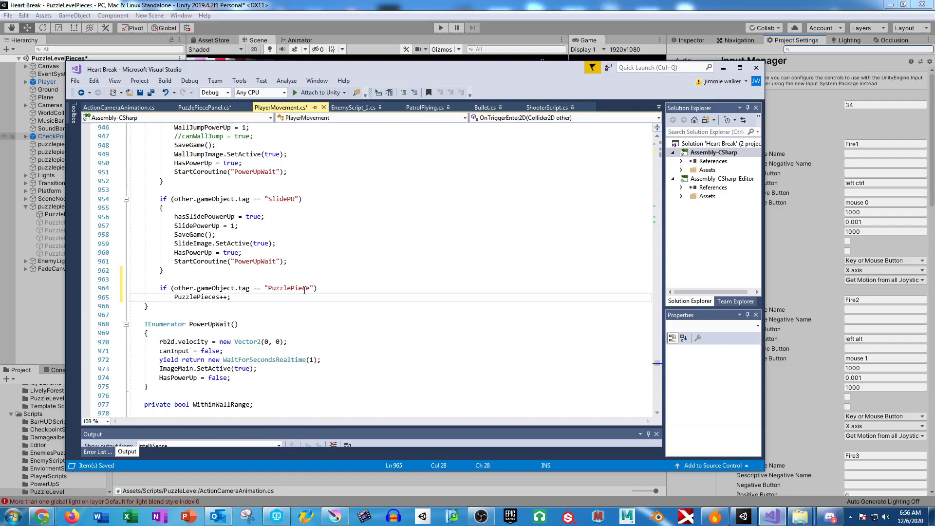
Below the PowerUpWait() coroutine, add public IncreasePieces() with a body containing PuzzlePieces++; and SaveGame();
scroll(244, 332, "down", 3)
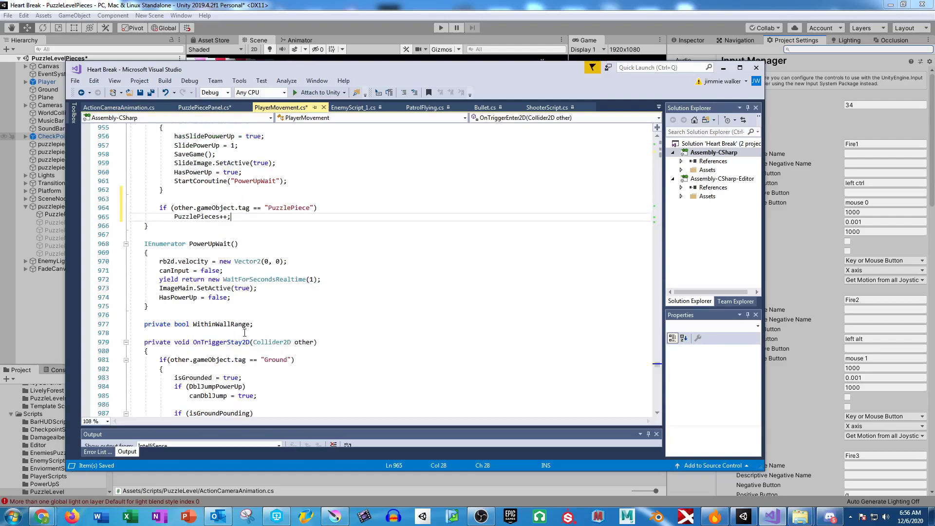
left_click(165, 314)
key("Return")
key("Return")
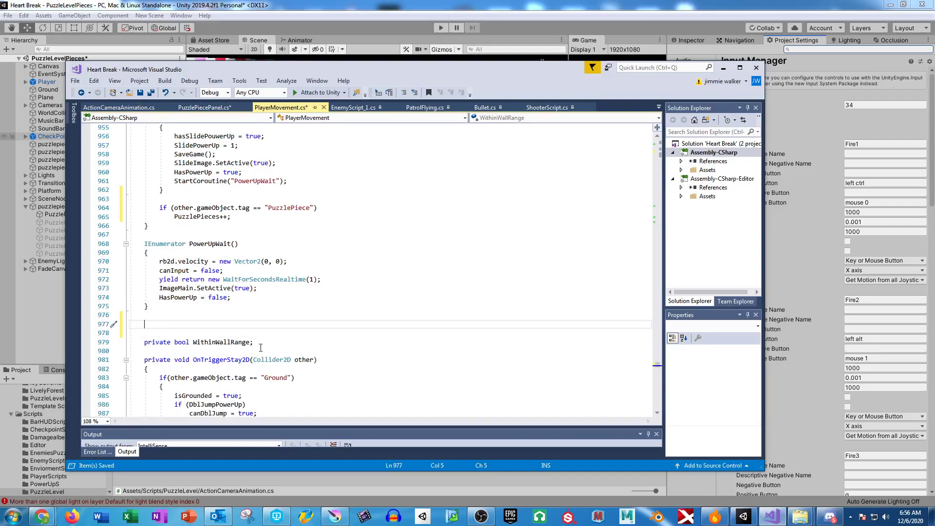
type("public Incr")
type("easePieces")
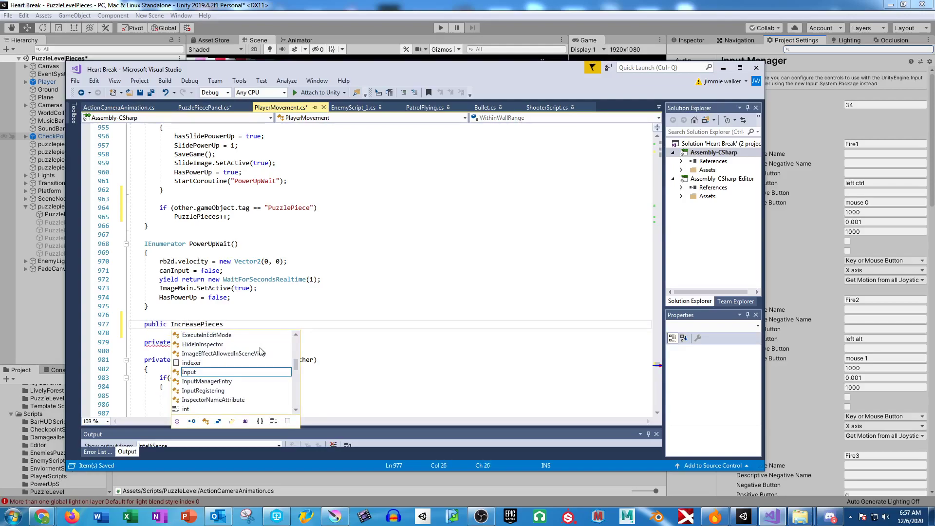
type("(){")
key("Return")
type("PuzzlePieces++;")
key("Return")
type("SaveGame()(")
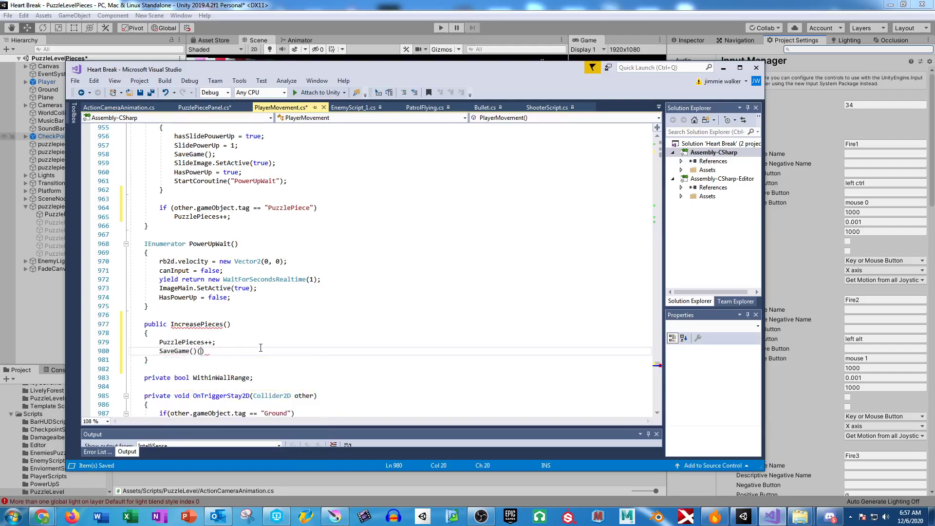
key("BackSpace")
type(";")
key("Down")
Below IncreasePieces(), add public void DecreasePieces() with a body containing PuzzlePieces--; and SaveGame();
key("Return")
key("Return")
type("pu")
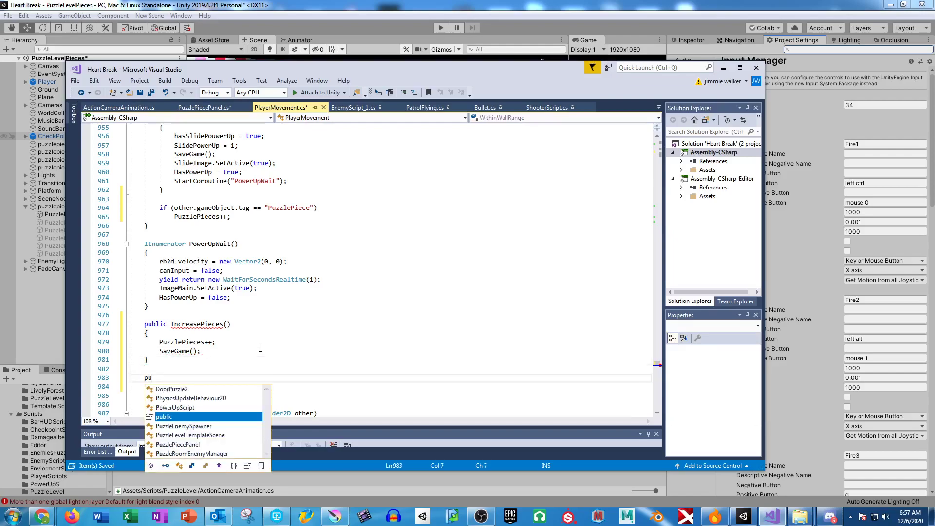
type("blic void ")
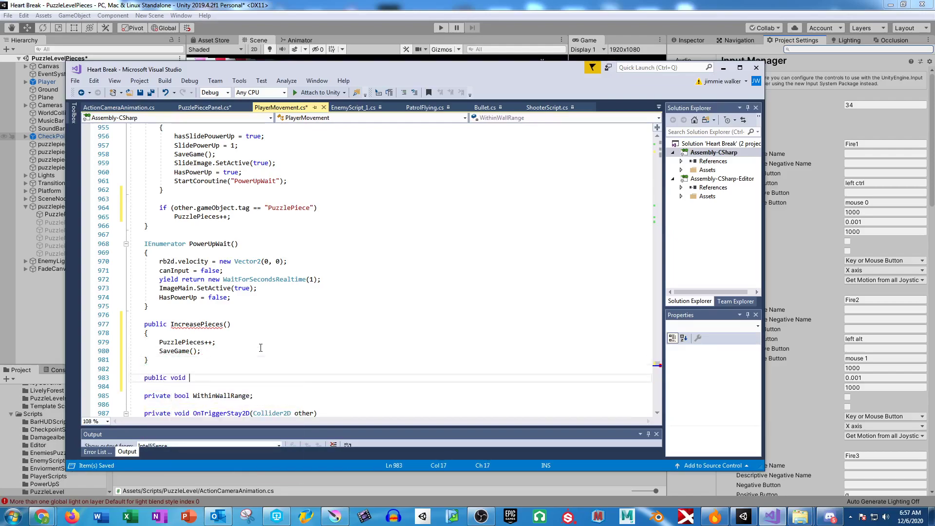
type("DecreasePieces()")
key("Return")
type("{")
key("Return")
type("PuzzlePieces")
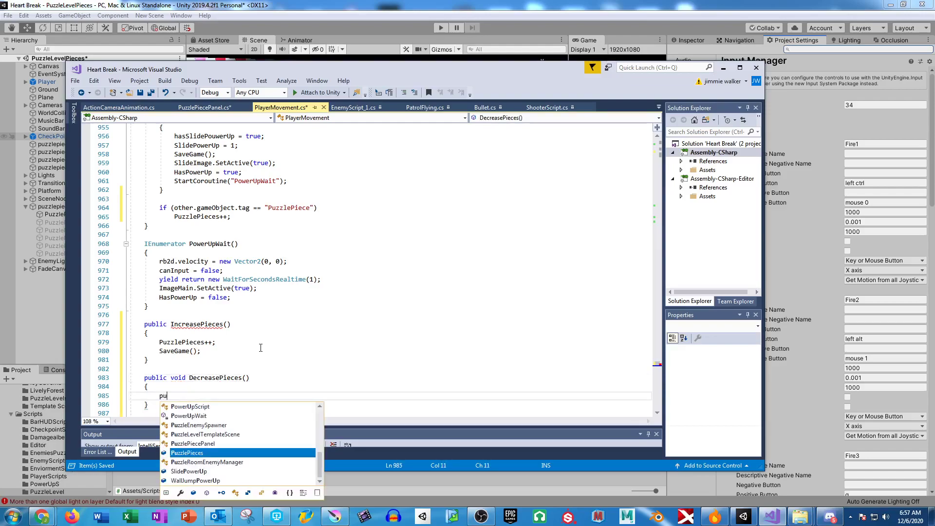
type("--*")
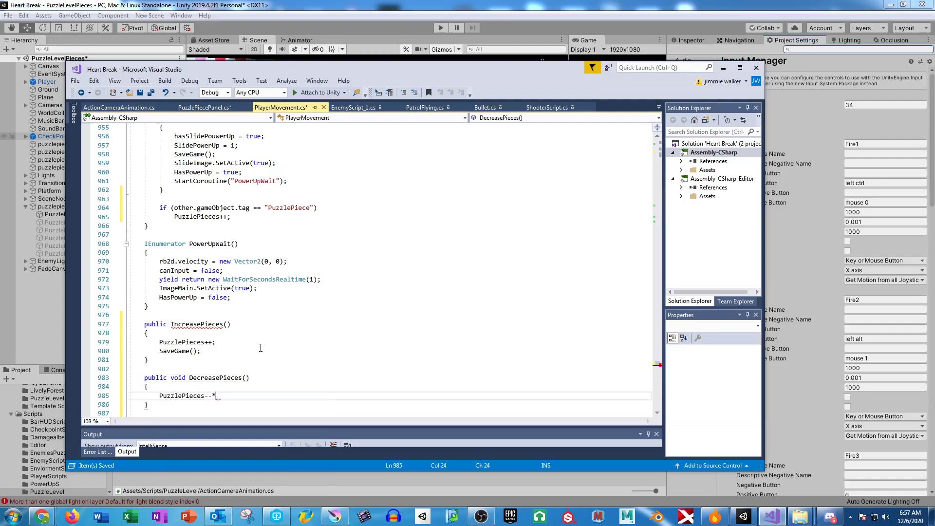
key("BackSpace")
type(";")
key("Return")
type("SaveGame();")
Add the missing void return type to the IncreasePieces() declaration
left_click(172, 325)
type("void")
key("Down")
key("Down")
key("Down")
key("Down")
In the PuzzlePiece tag check, replace PuzzlePieces++; with a call to IncreasePieces();
scroll(240, 256, "down", 4)
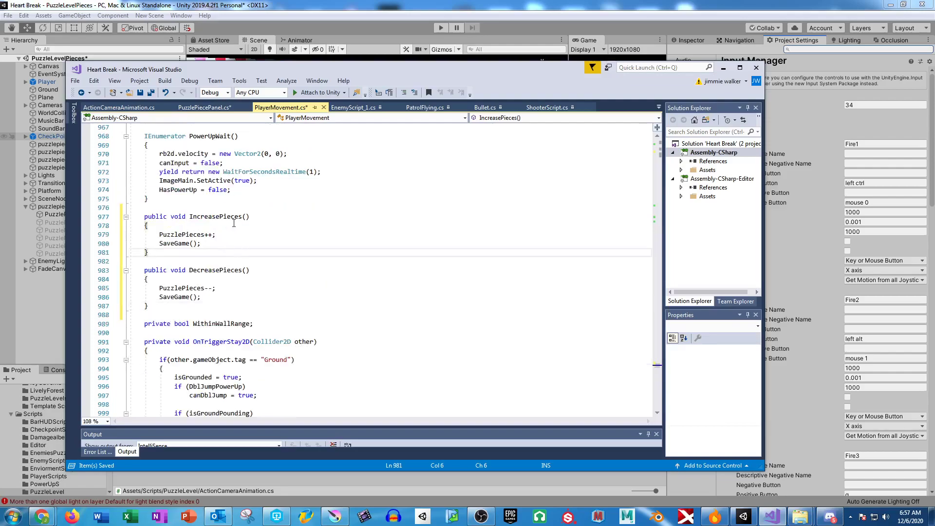
scroll(234, 222, "up", 3)
left_click_drag(233, 190, 177, 190)
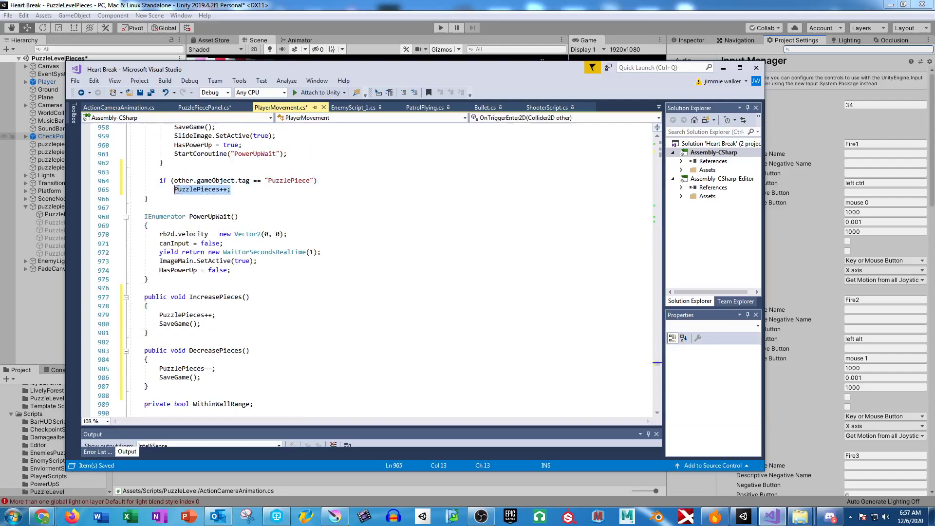
key("shift+Left")
type("increa")
key("Tab")
type("();")
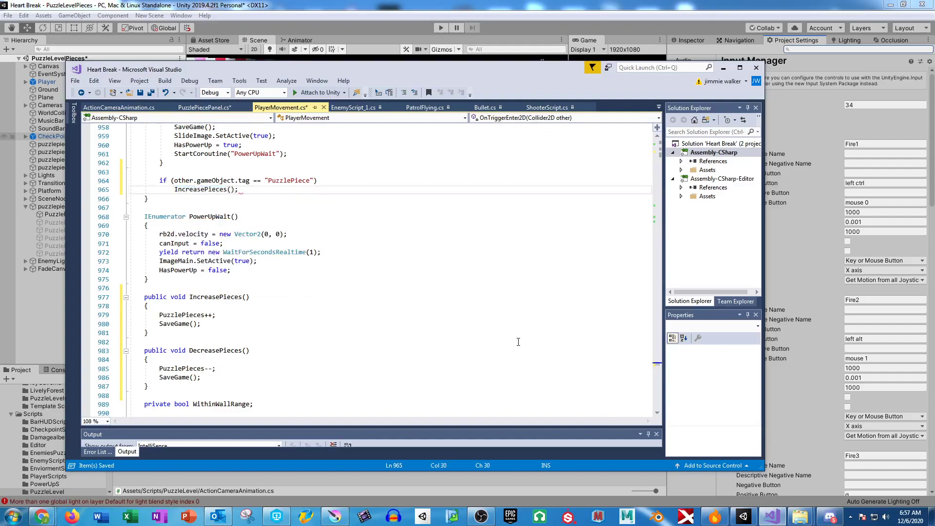
Collapse the OnTriggerStay2D and OnTriggerExit2D methods below DecreasePieces()
left_click_drag(201, 324, 160, 315)
left_click(168, 324)
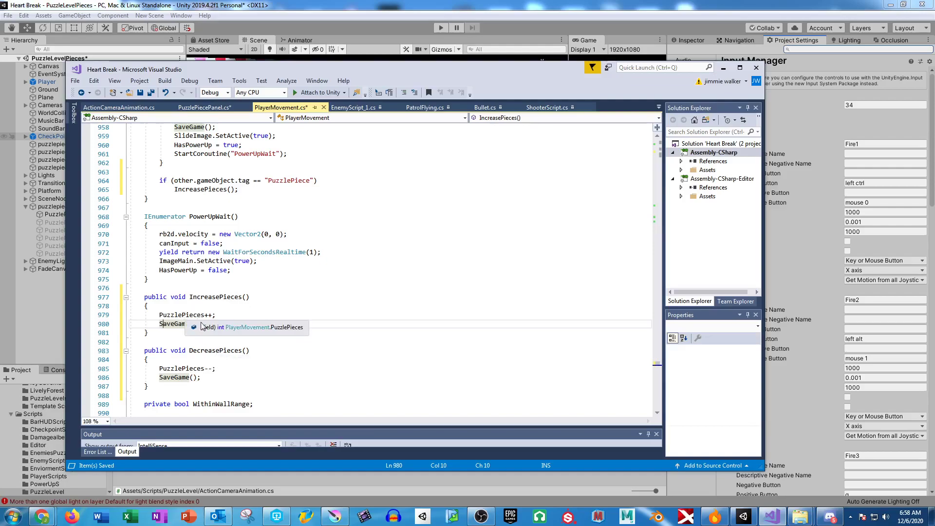
scroll(191, 306, "down", 6)
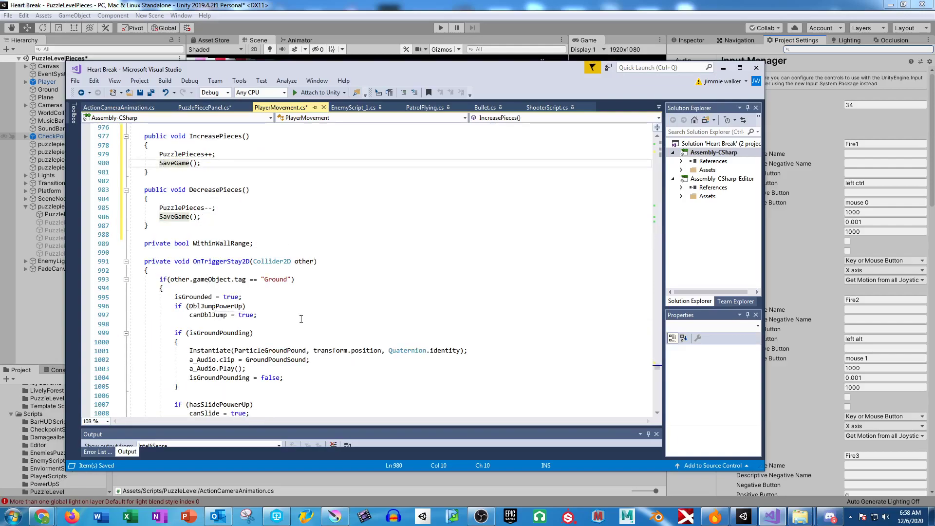
left_click(126, 262)
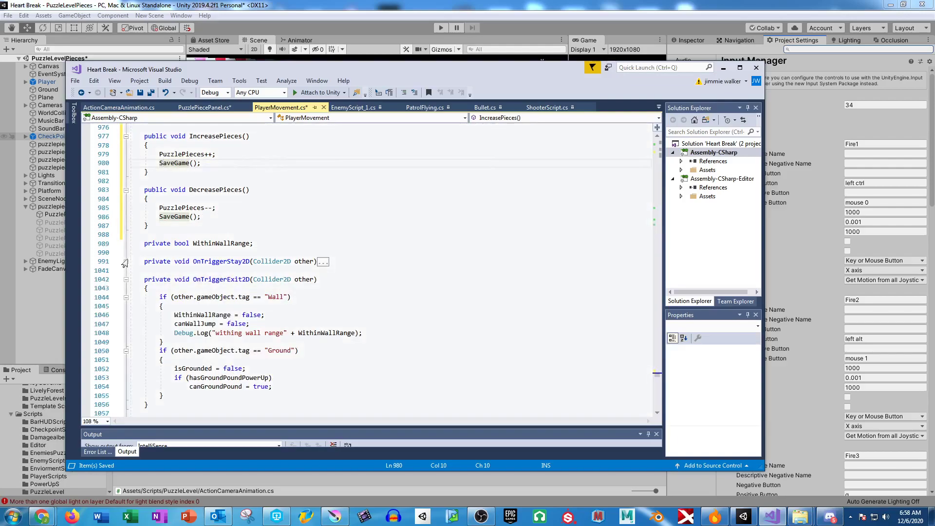
left_click(126, 279)
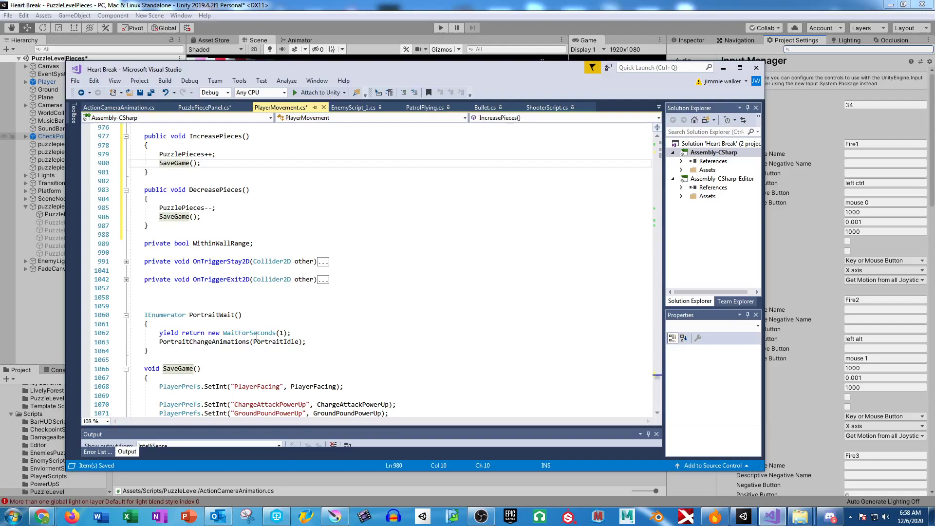
In SaveGame(), below the PlayerFacing line, add PlayerPrefs.SetInt("PuzzlePiece", PuzzlePieces);
scroll(256, 336, "down", 4)
left_click(181, 287)
key("Return")
key("Return")
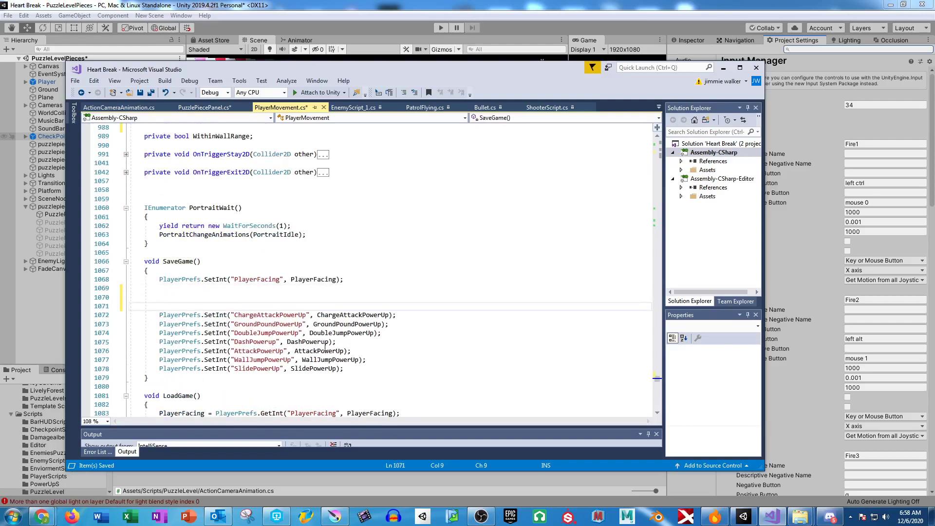
key("Up")
type("PlayerPrefs")
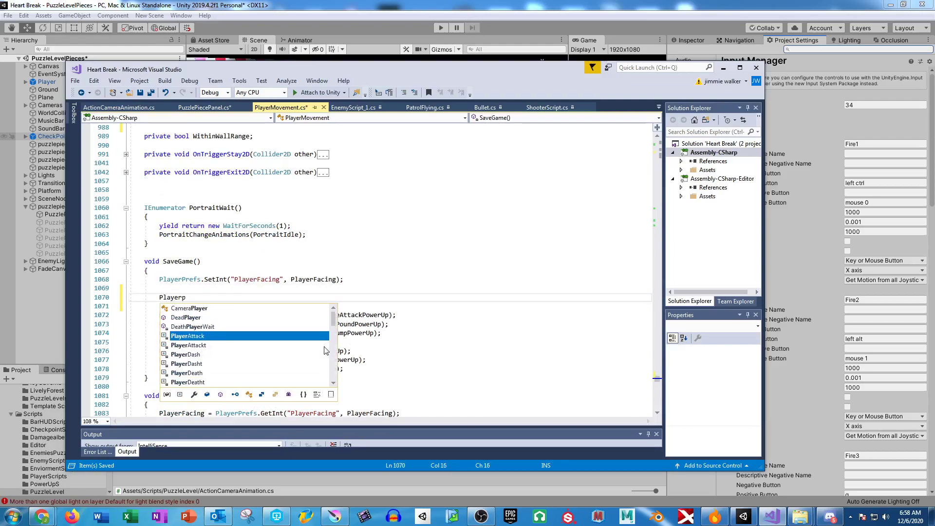
type(".SetInt")
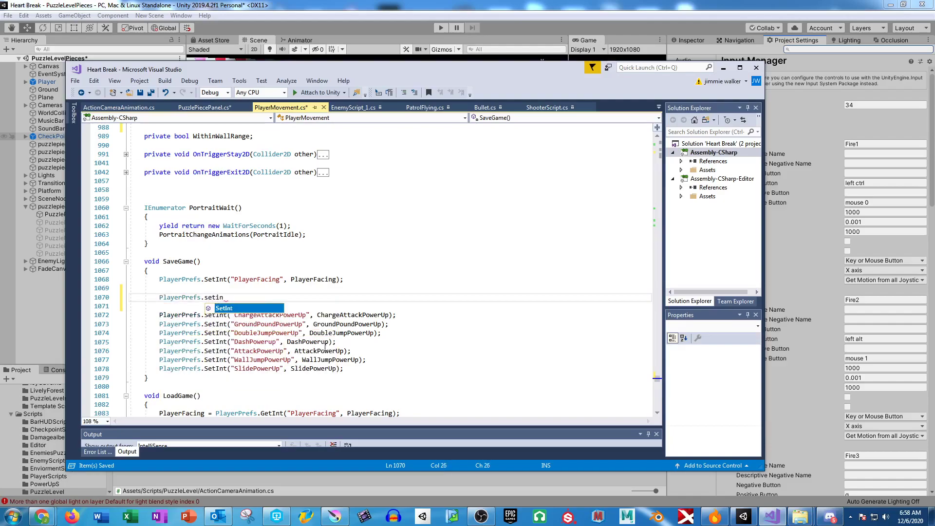
type("(\"Puzz")
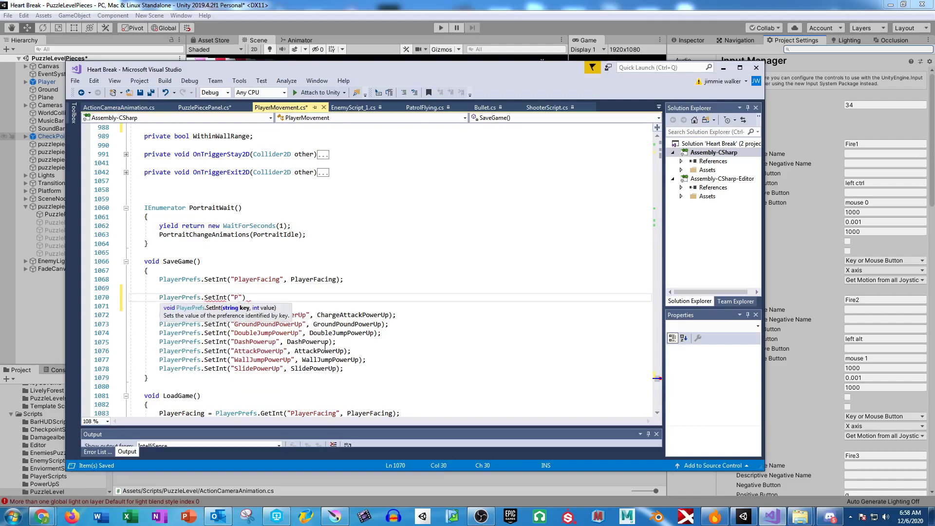
type("lePiece")
type("\", puz")
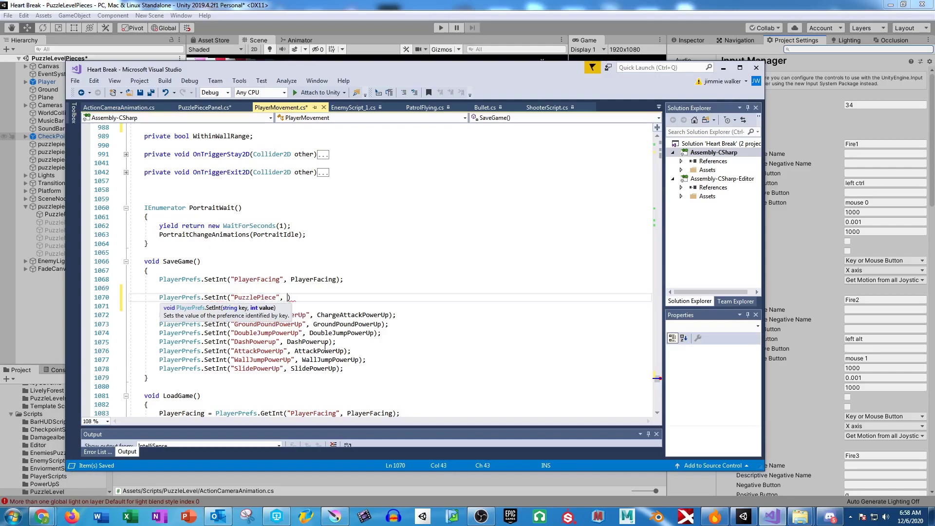
key("Tab")
type(");")
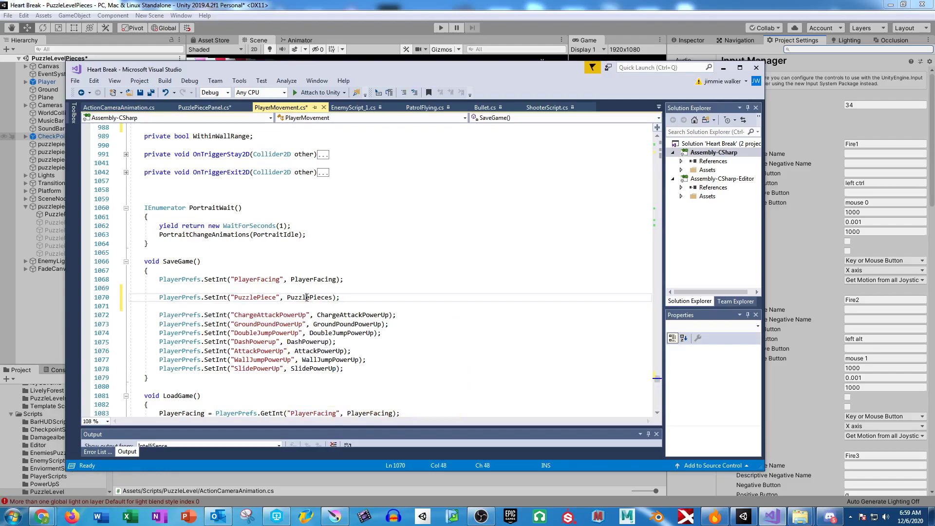
Change the key string of the new SetInt call to "PuzzlePieces", matching the variable name
double_click(310, 297)
key("ctrl+c")
double_click(254, 297)
key("ctrl+v")
double_click(254, 297)
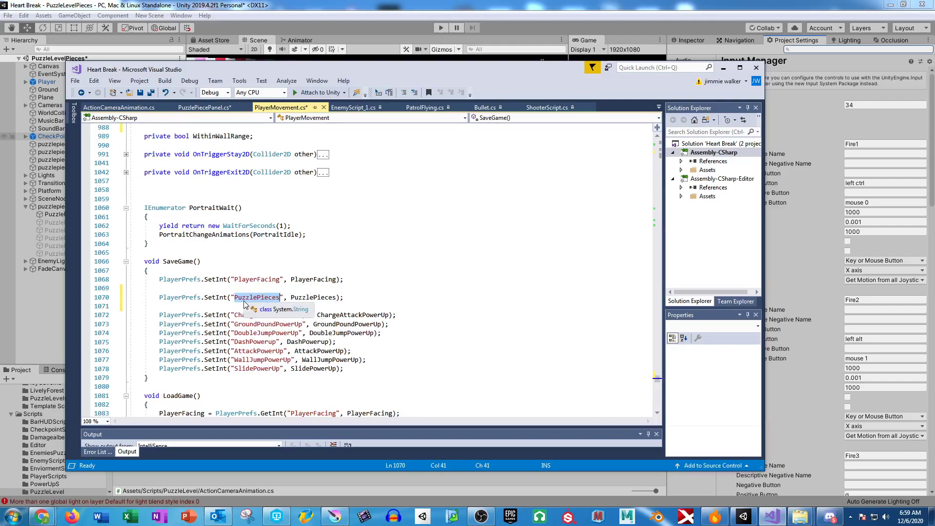
double_click(313, 298)
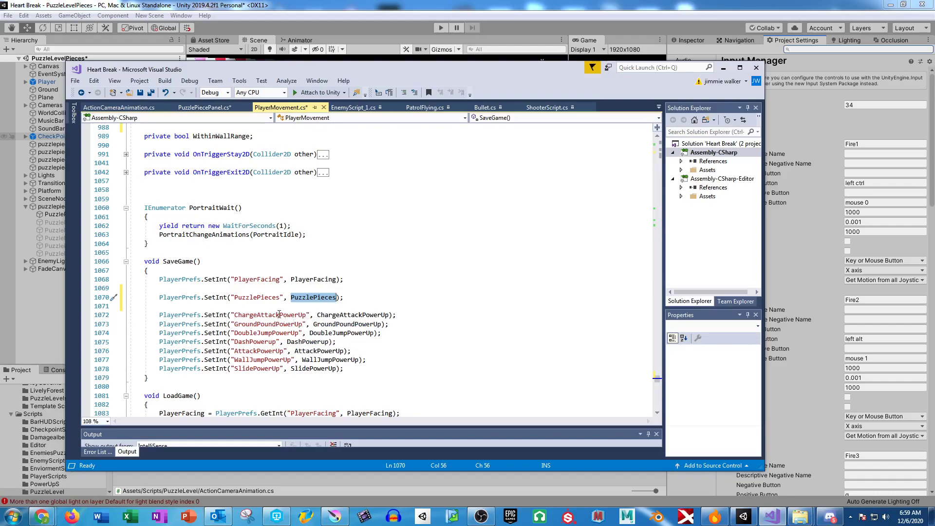
double_click(262, 297)
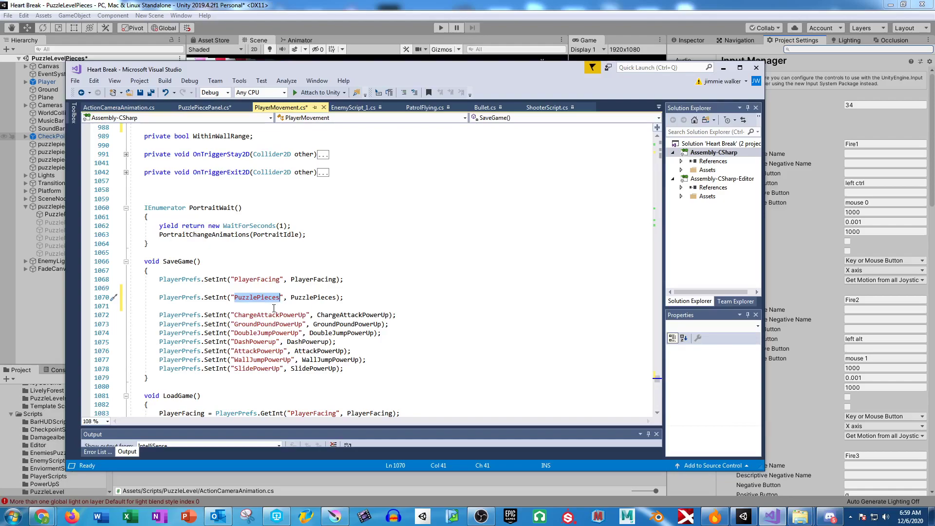
In LoadGame(), below the PlayerFacing line, add PuzzlePieces = PlayerPrefs.GetInt("PuzzlePieces", PuzzlePieces);
scroll(274, 308, "down", 2)
left_click(217, 369)
key("Return")
key("Return")
key("Up")
type("PuzzlePieces ")
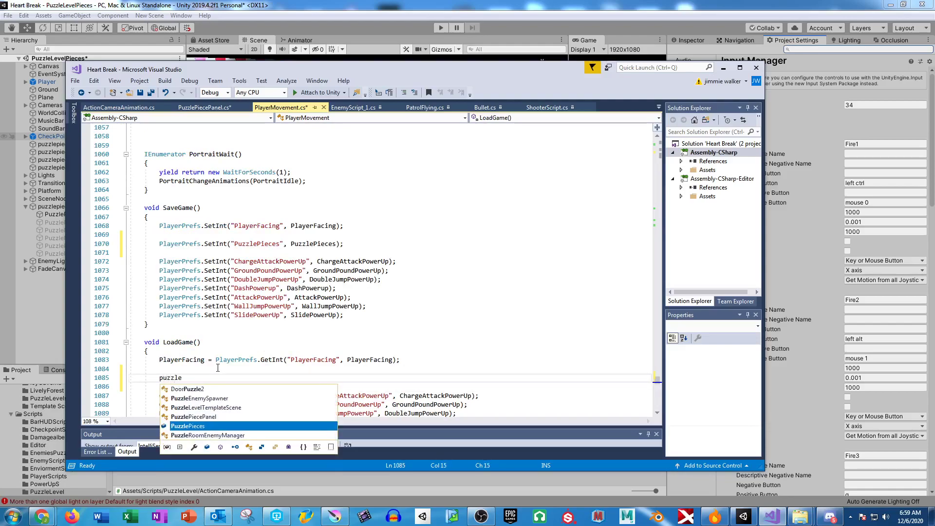
type("= PlayerPrefs")
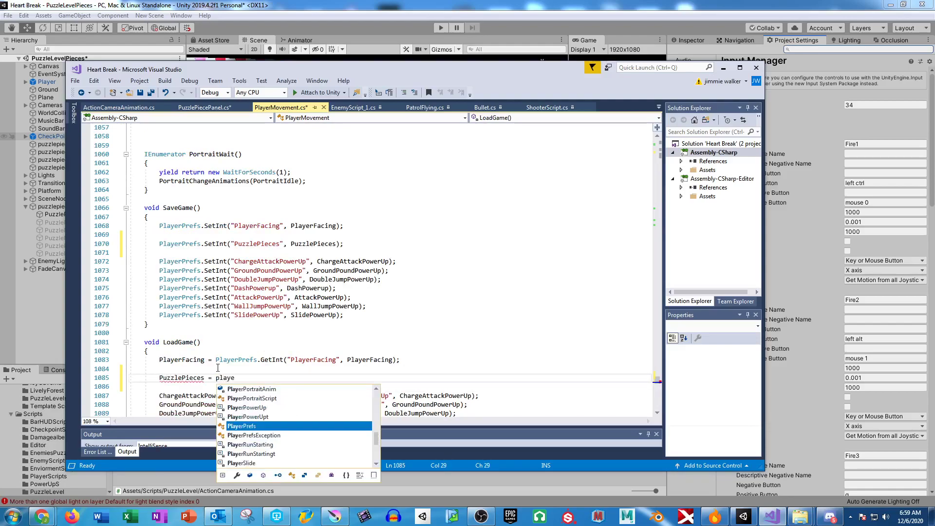
type(".GetInt")
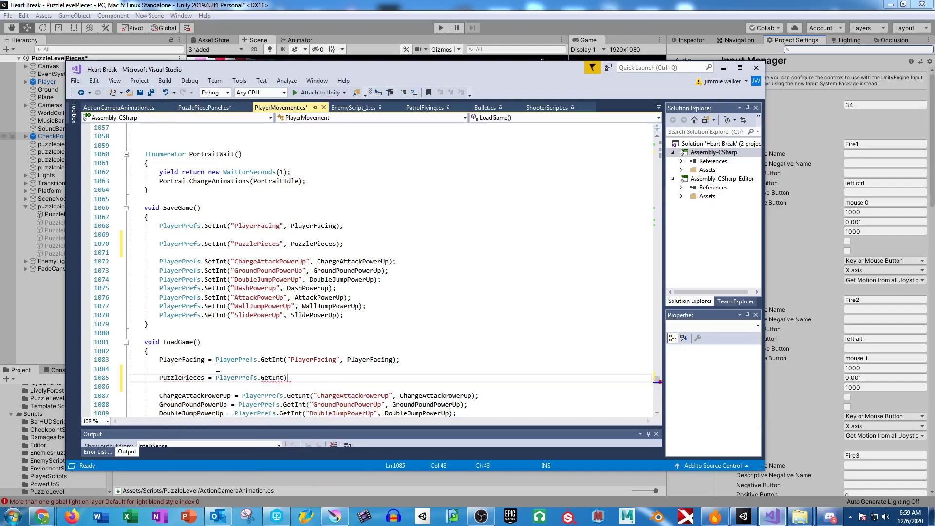
type("(\"")
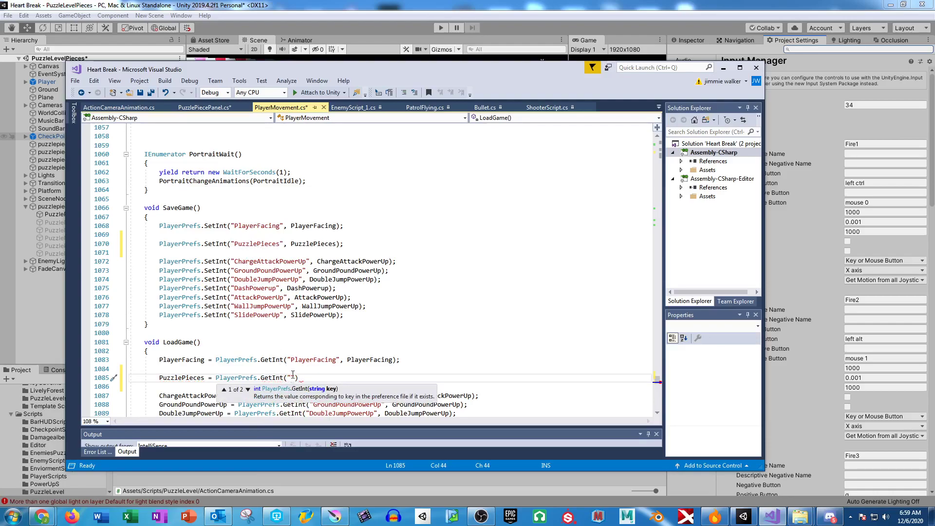
type("PuzzlePieces\"")
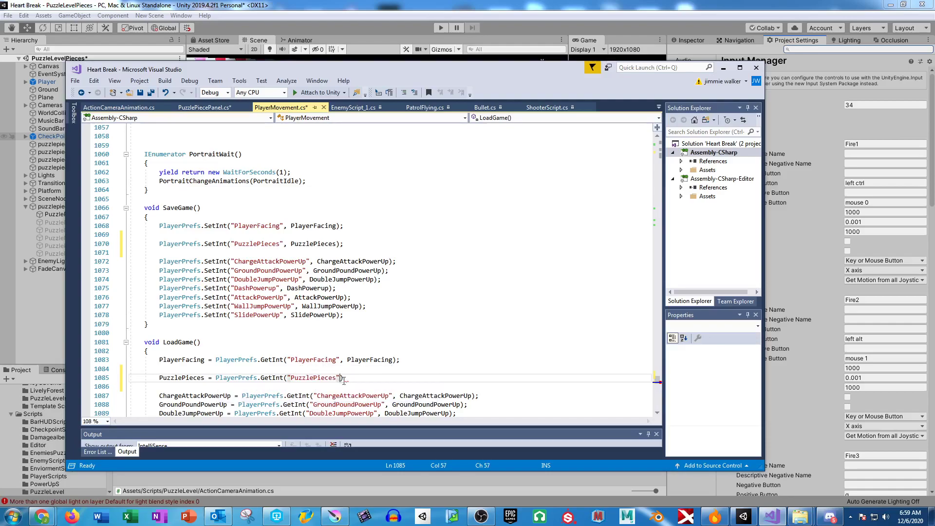
type(", PuzzlePieces);")
double_click(378, 380)
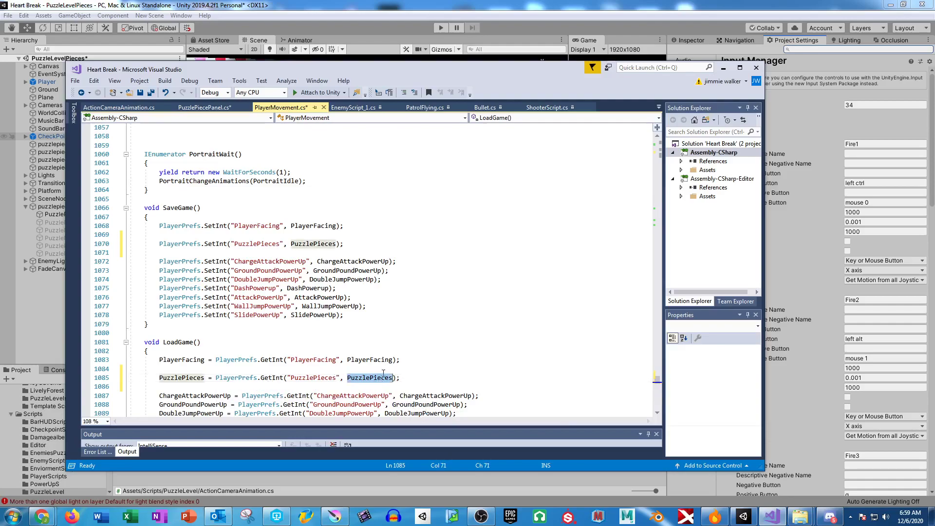
left_click_drag(336, 379, 393, 381)
key("BackSpace")
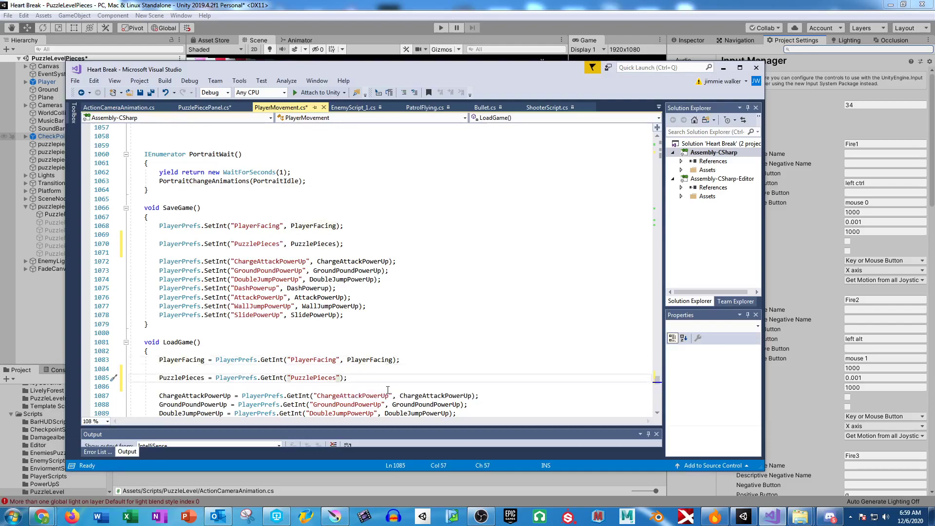
key("ctrl+z")
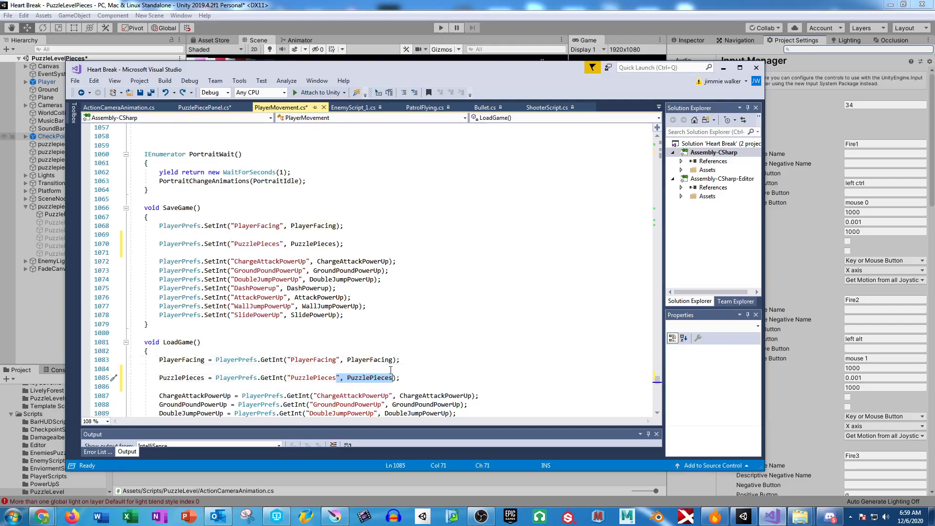
key("ctrl+z")
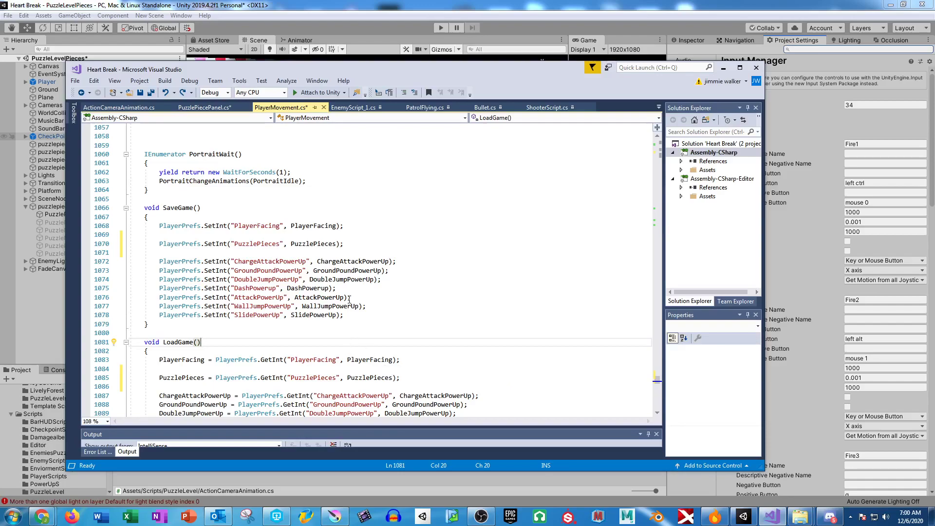
Save the PlayerMovement script and switch to the PuzzlePiecePanel script
key("ctrl+s")
left_click(200, 107)
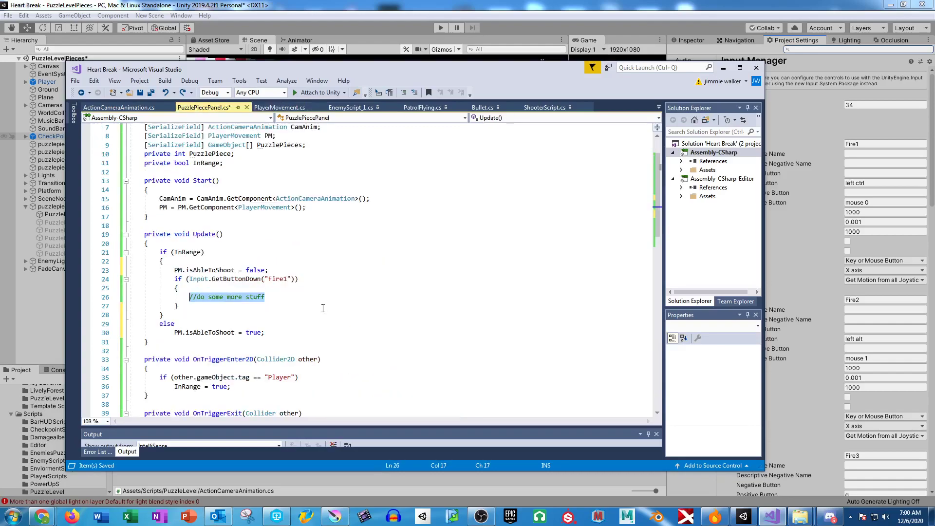
Inside the Fire1 check in Update(), replace the placeholder comment with an if (PM.PuzzlePieces > 0) statement and an empty braced body
left_click(291, 297)
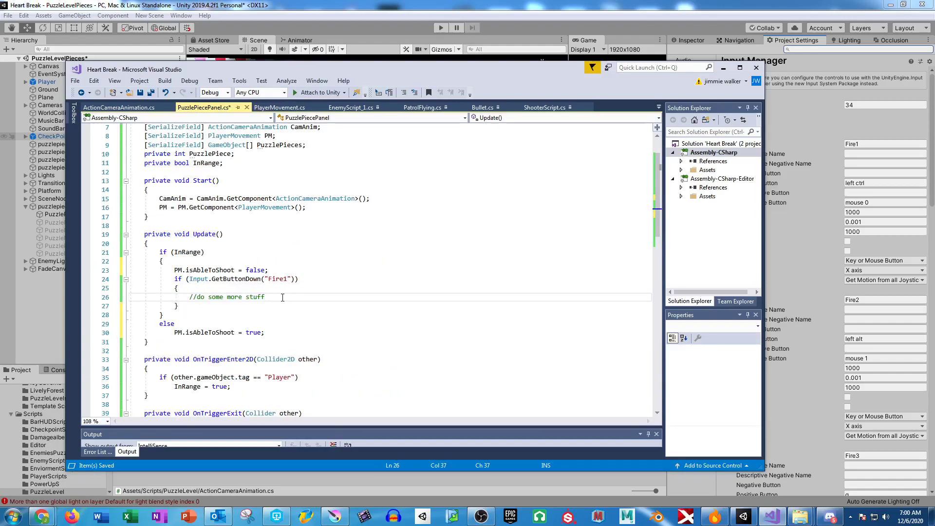
key("ctrl+shift+Left")
key("ctrl+shift+Left")
key("ctrl+shift+Left")
key("ctrl+shift+Left")
key("ctrl+shift+Left")
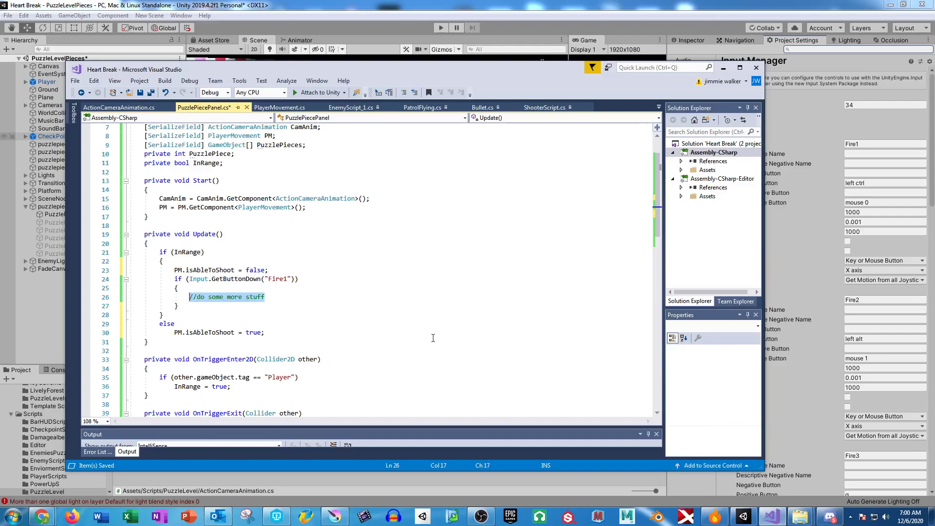
type("if ")
type("(PM")
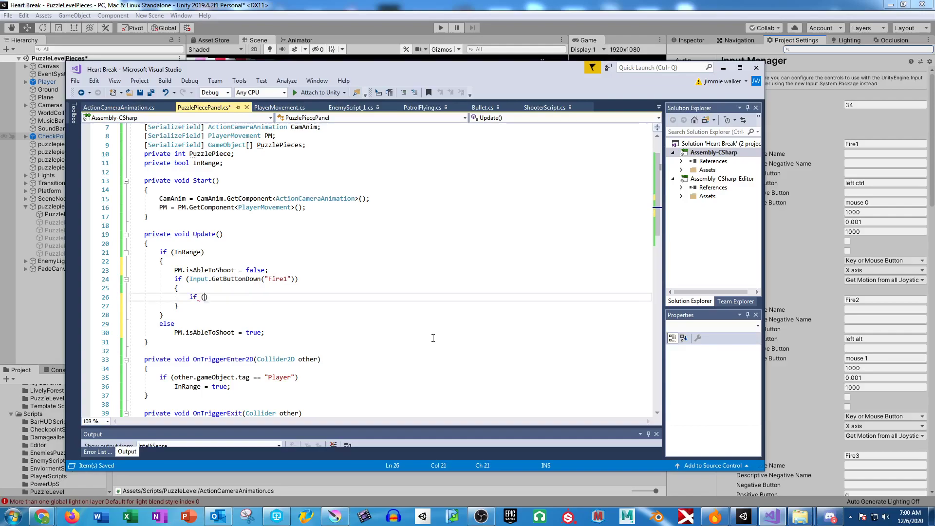
type(".PuzzlePieces")
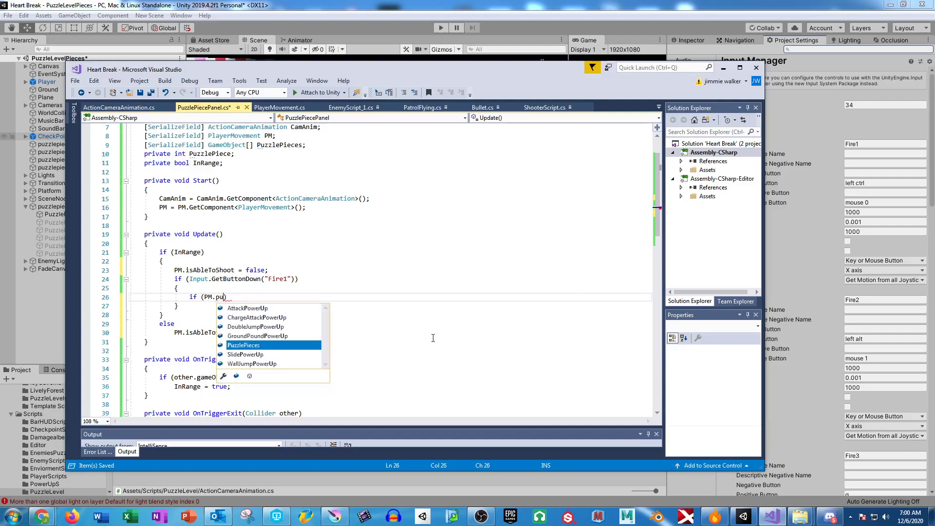
type(">0)")
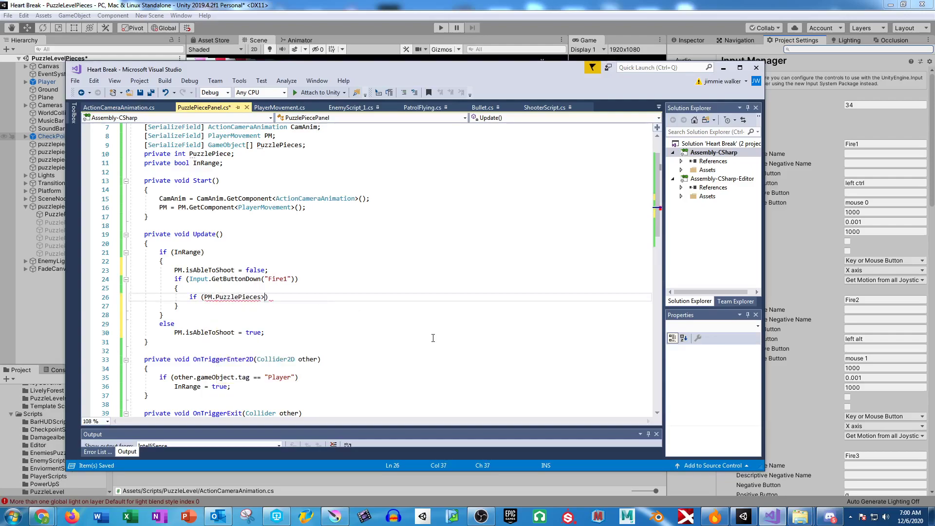
key("Return")
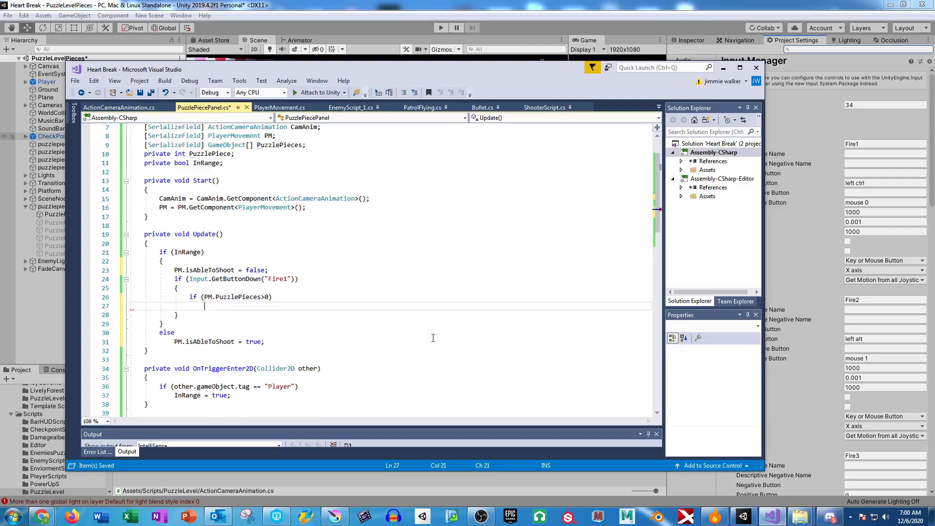
left_click(284, 296)
type("{")
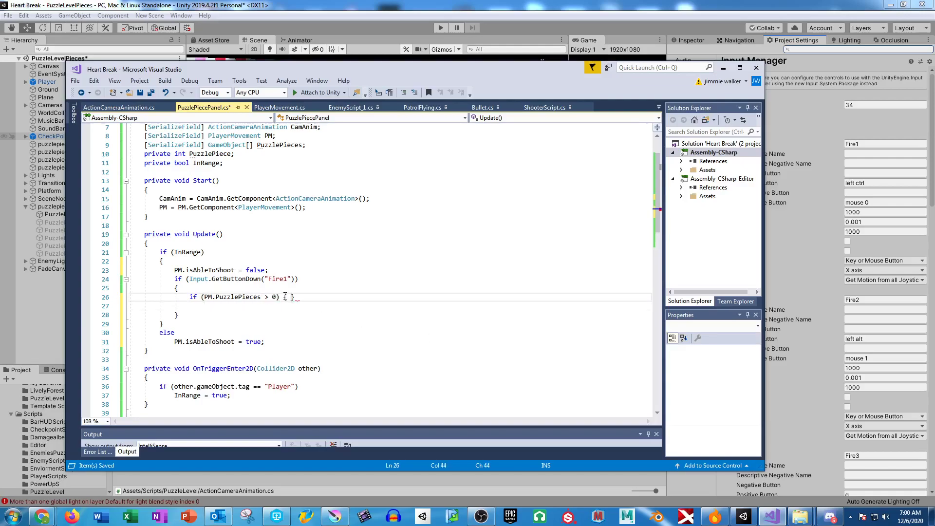
key("Return")
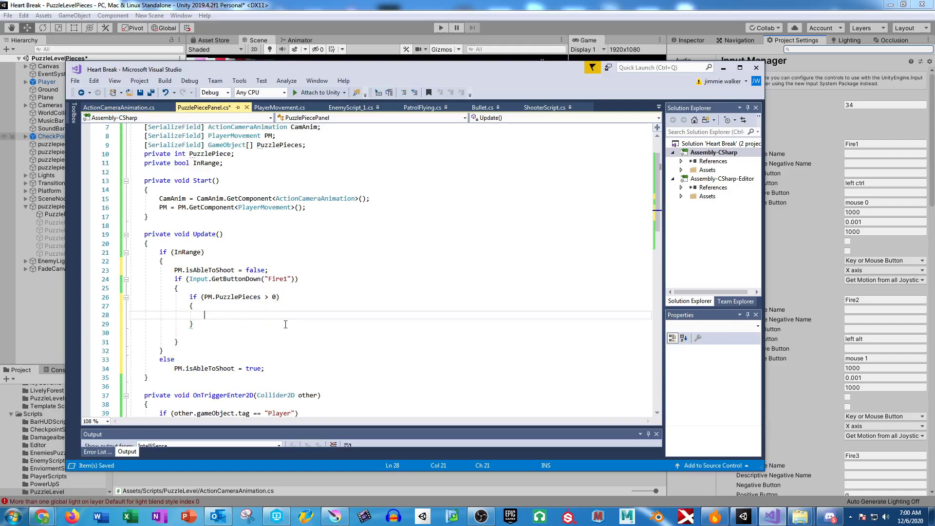
In the PM.PuzzlePieces > 0 block, add the comment //play a sound and a call to PM.DecreasePieces();
type("//play a sound")
key("Return")
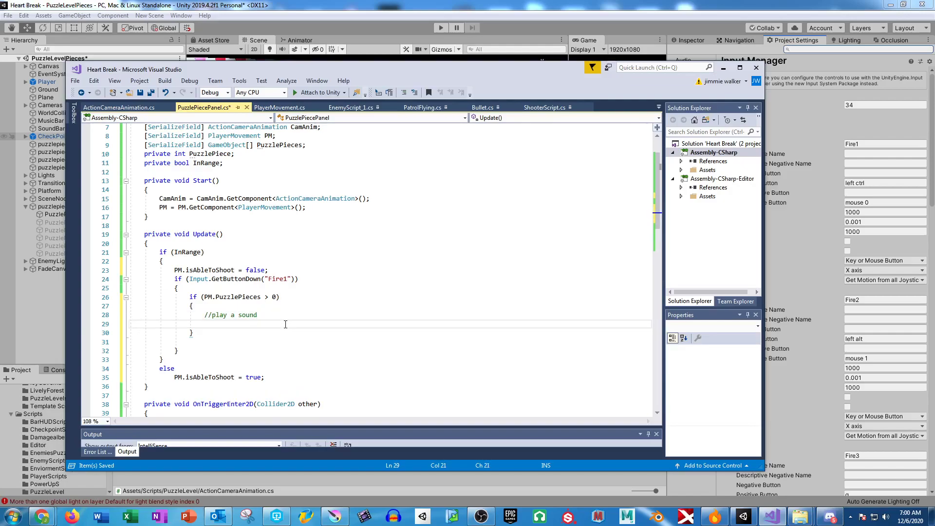
type("PM")
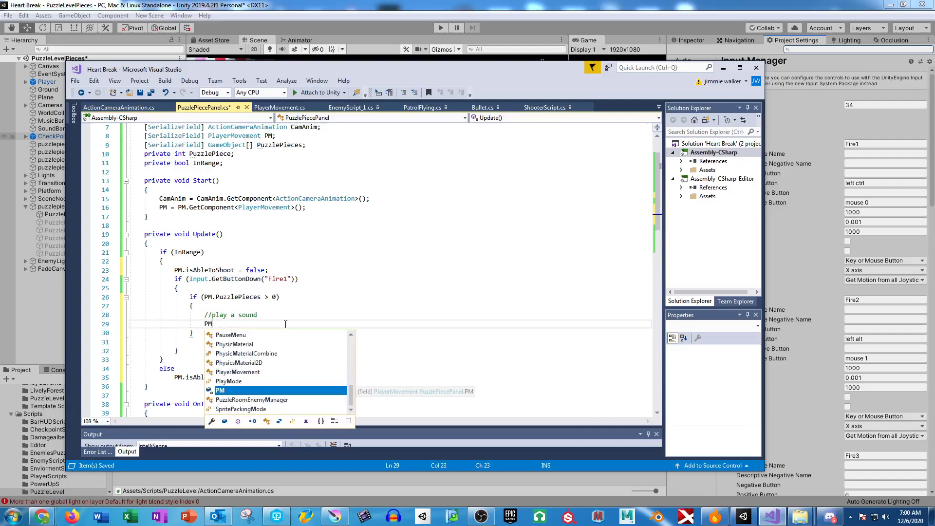
type(".decreasePieces()")
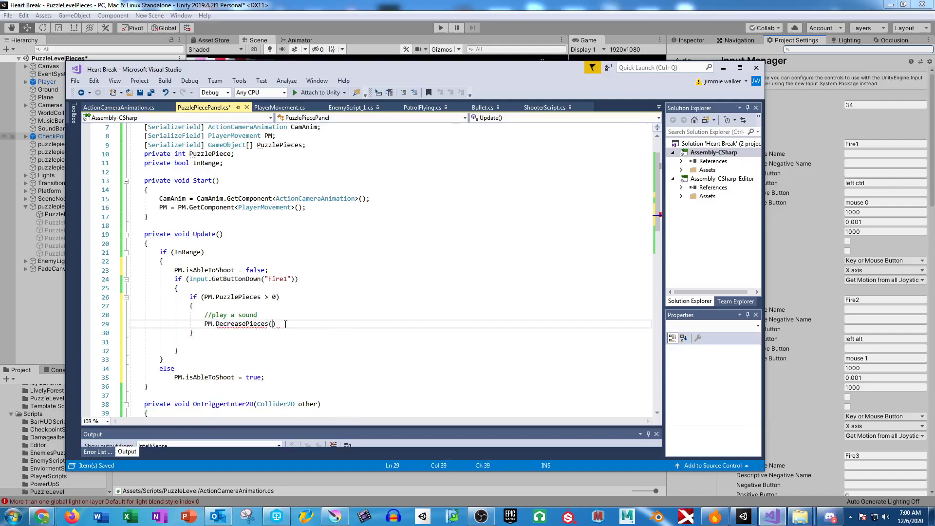
type(";")
key("Return")
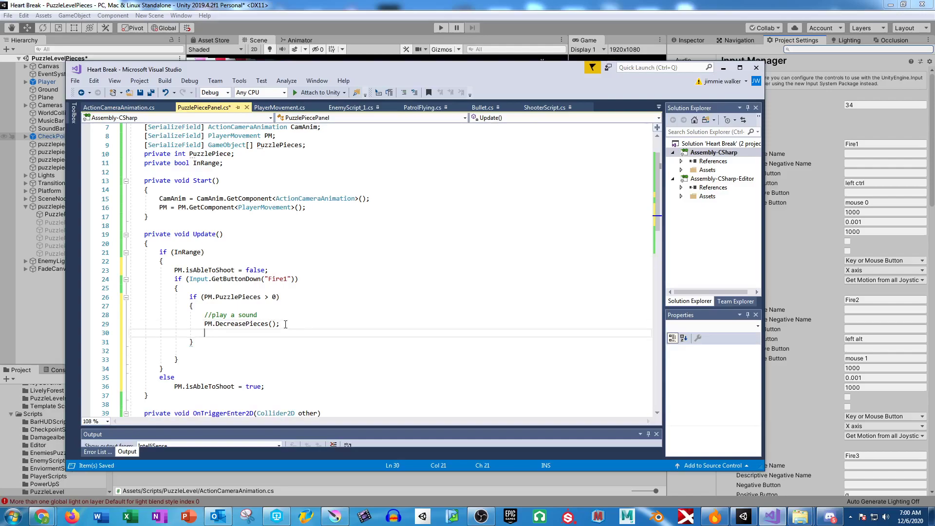
Below the DecreasePieces() call, add PuzzlePieces[PuzzlePieces].SetActive(true);
type("Puz")
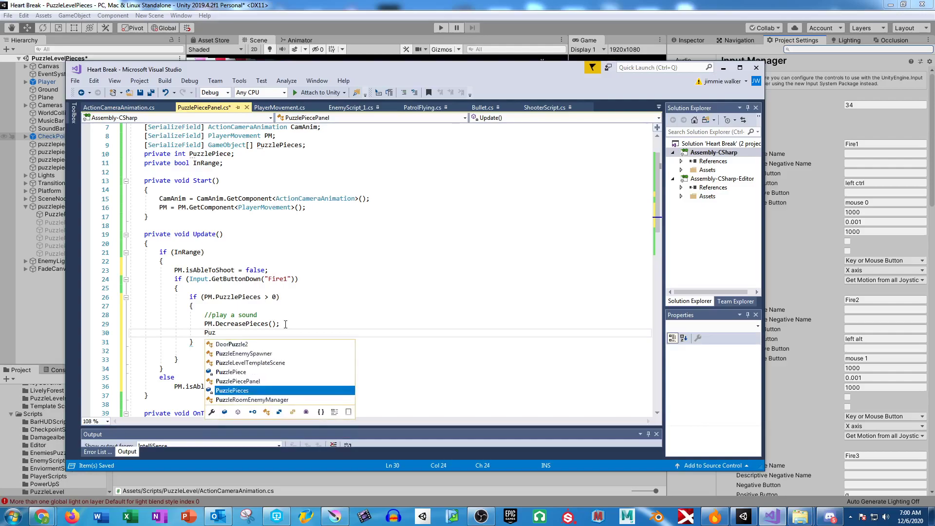
type("zlePieces[]")
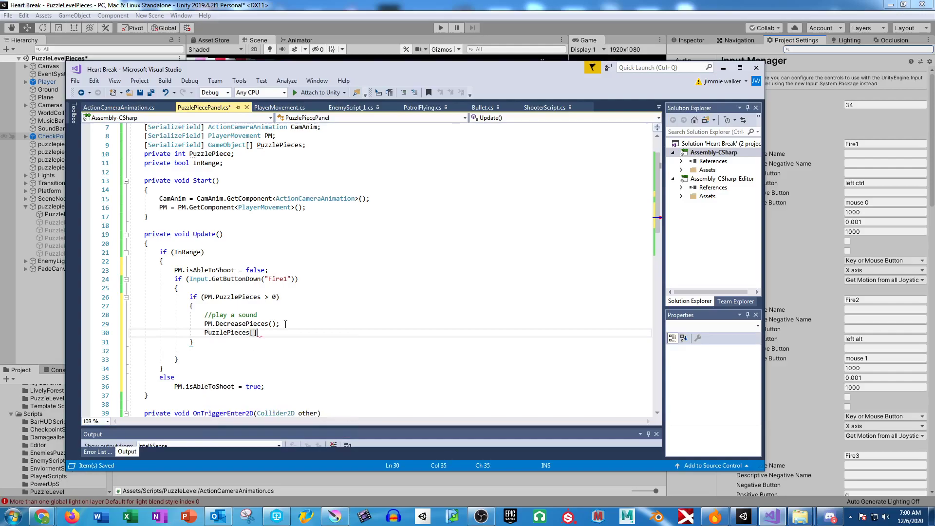
type("Puzzle")
key("Tab")
type("].set")
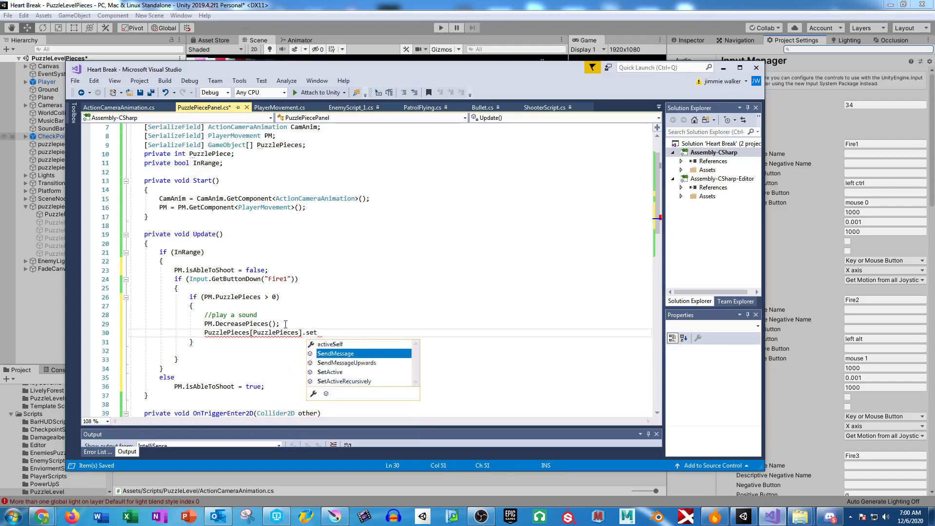
key("Tab")
type("(true);")
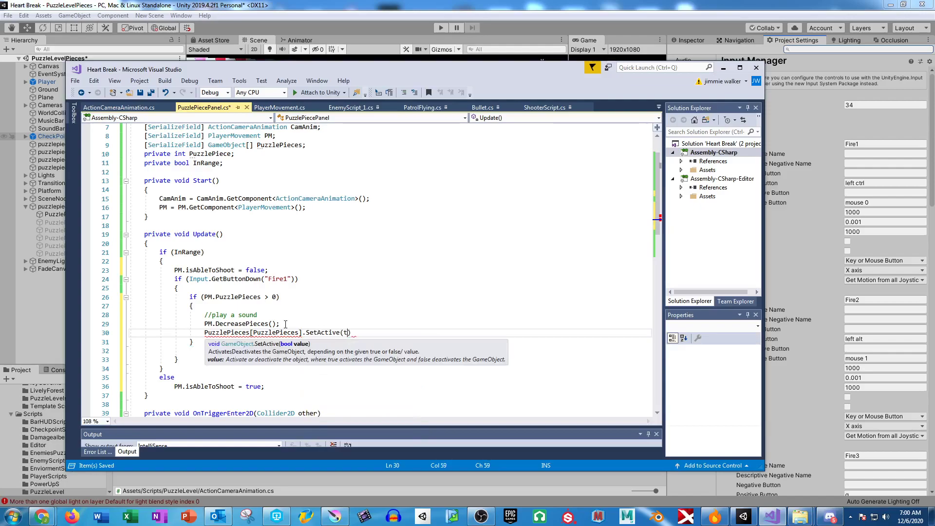
Insert the statement PuzzlePieces++; between the PM.DecreasePieces() call and the SetActive(true) line
left_click(285, 324)
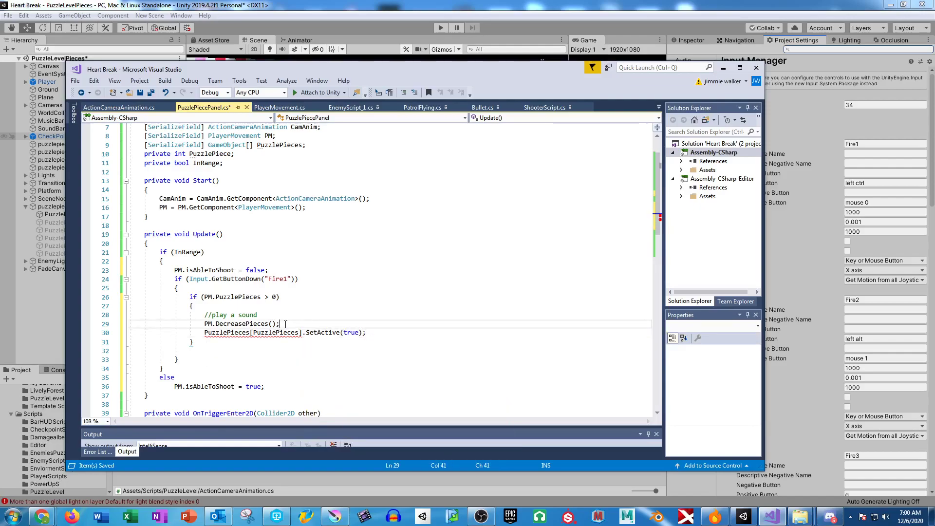
key("Return")
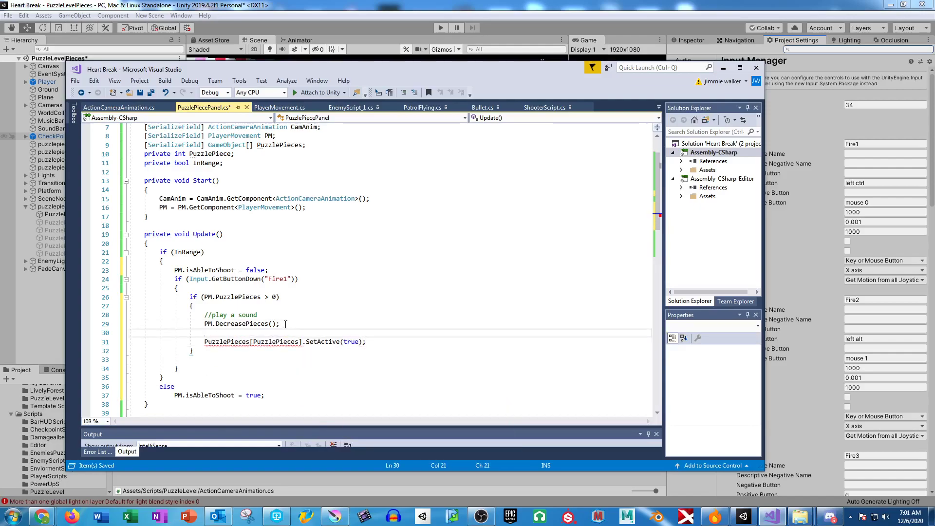
type("PuzzlePieces")
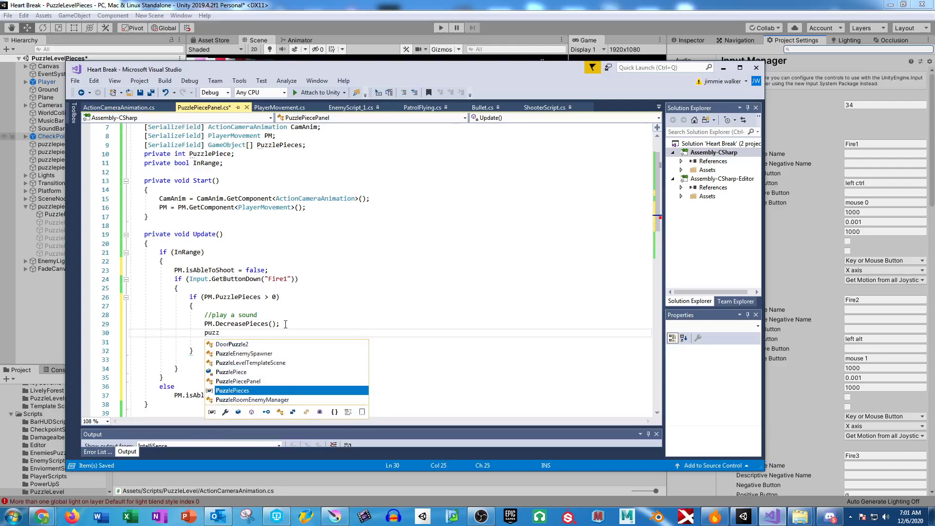
type("++;")
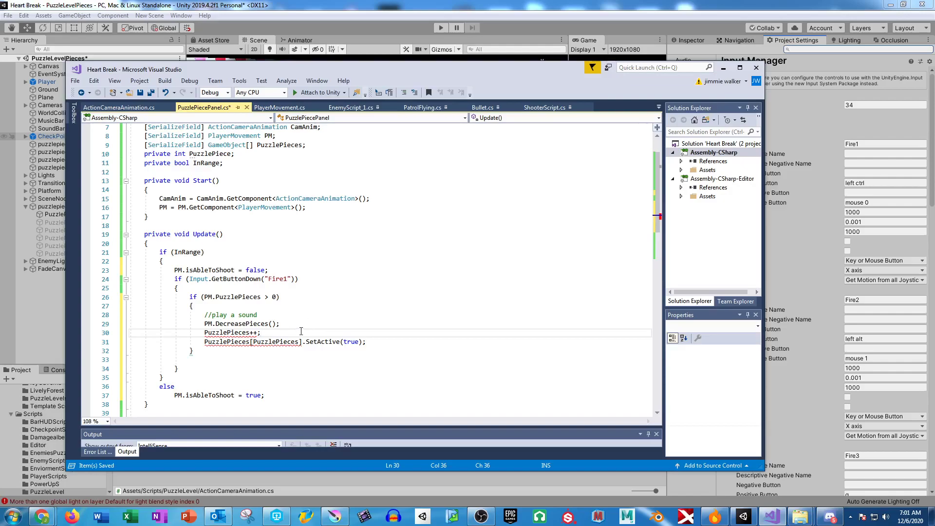
Change the array index in the SetActive(true) line and the incremented variable above it to PuzzlePiece
left_click(300, 341)
key("BackSpace")
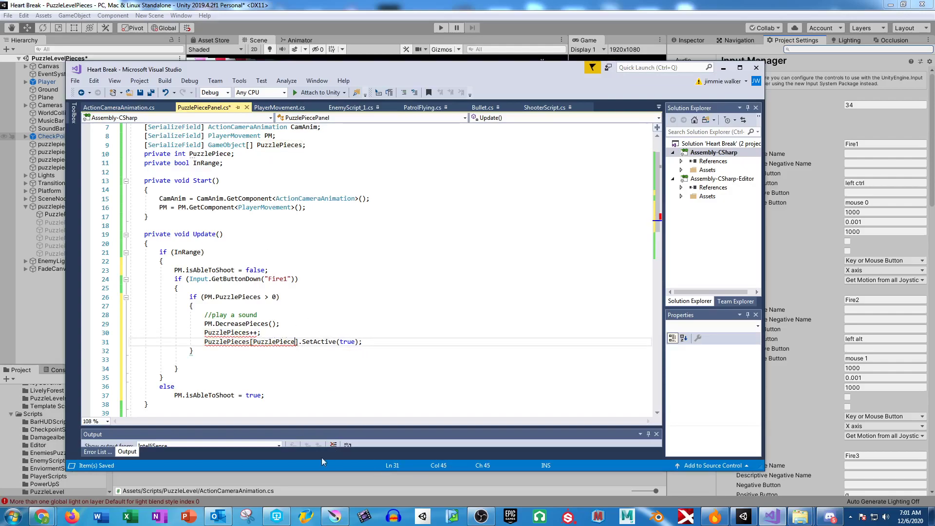
key("Up")
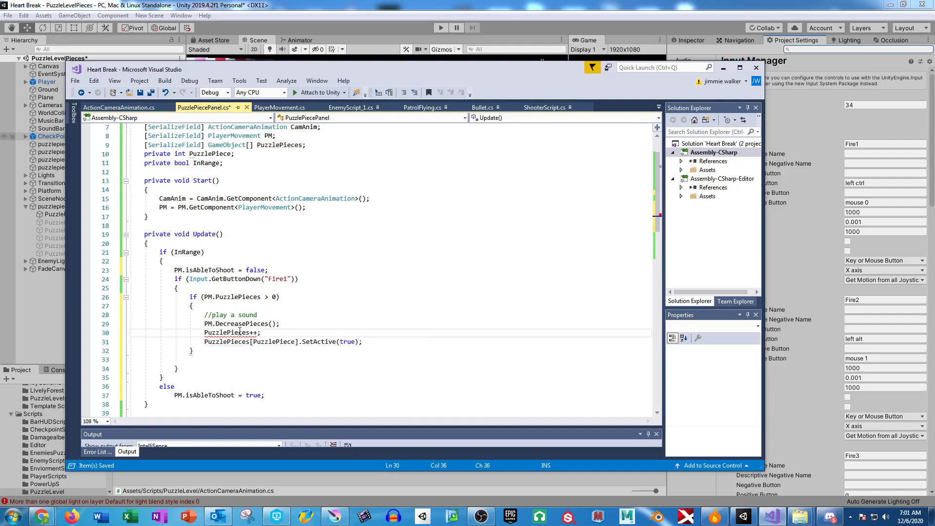
left_click(251, 332)
key("BackSpace")
left_click(271, 332)
Rename the GameObject[] field declaration to go_PuzzlePieces and the private int declaration to PuzzlePieces
left_click(264, 144)
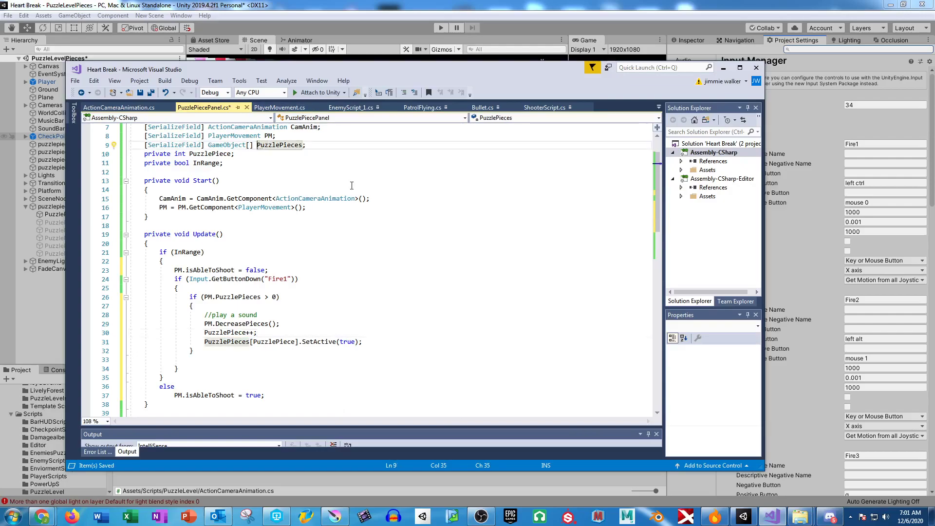
type("go_")
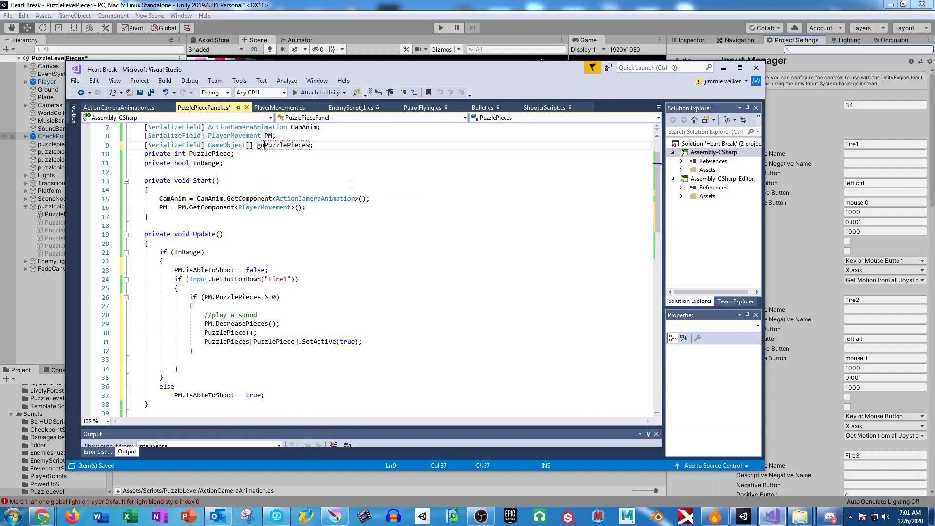
left_click(235, 156)
type("s")
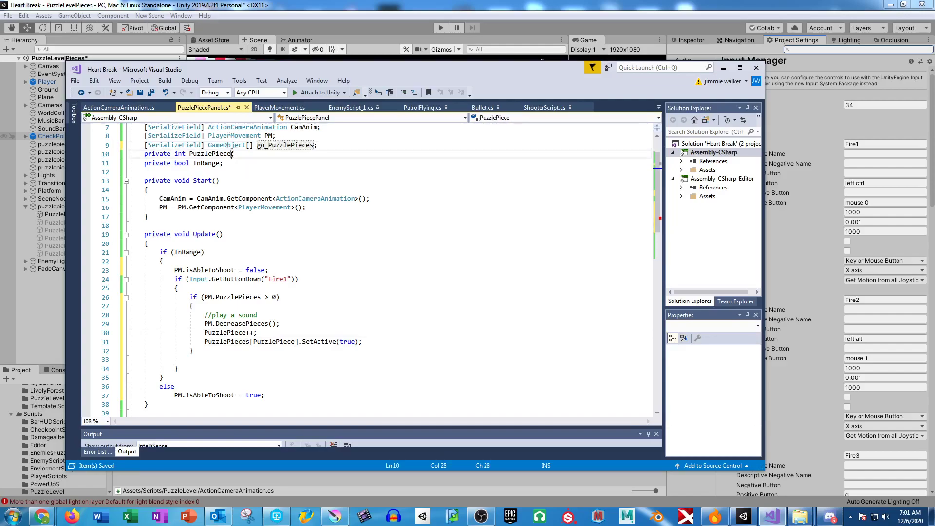
Update the lines below DecreasePieces() to read PuzzlePieces++; and go_PuzzlePieces[PuzzlePieces].SetActive(true);
left_click(295, 341)
type("s")
left_click(247, 332)
type("s")
left_click(205, 342)
type("go_")
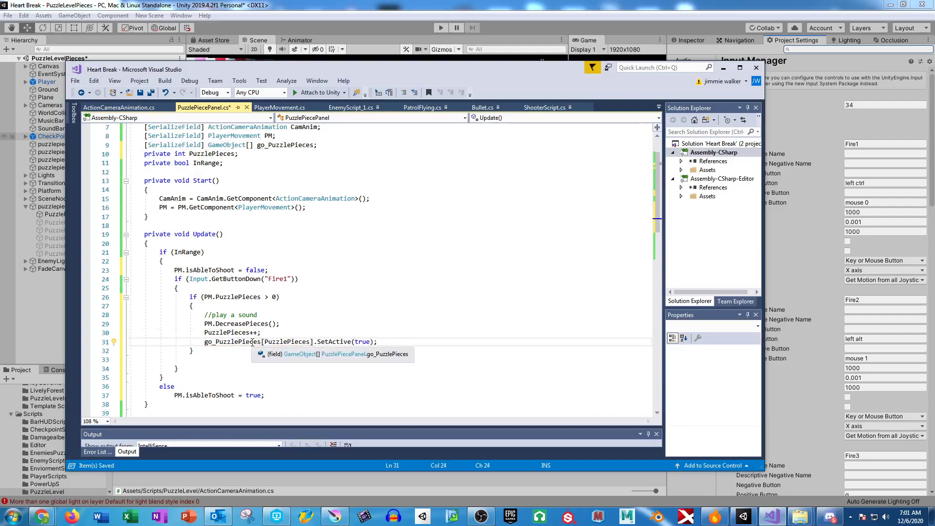
left_click_drag(204, 342, 222, 344)
double_click(222, 343)
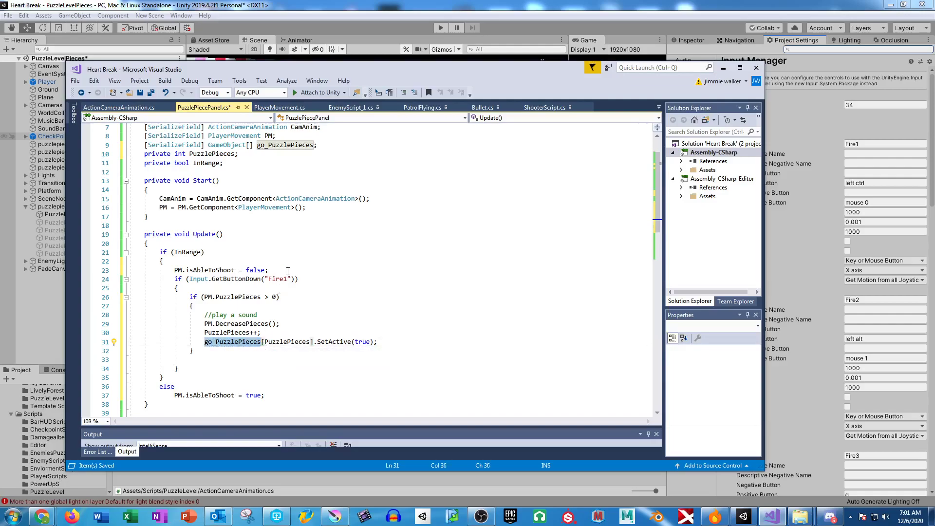
double_click(210, 154)
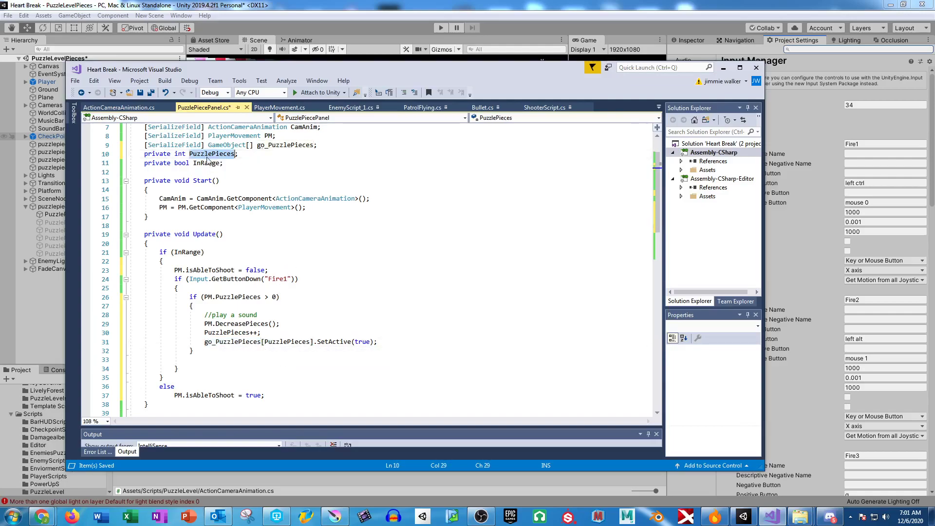
double_click(285, 341)
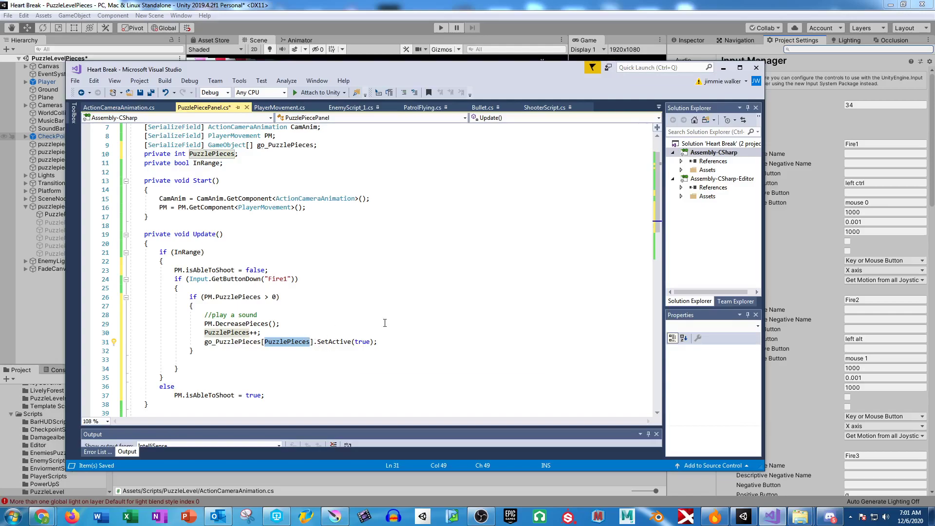
Below PM.DecreasePieces();, add the loop header for (int i =0; i<go_PuzzlePieces.Length;i++)
left_click(289, 324)
key("Return")
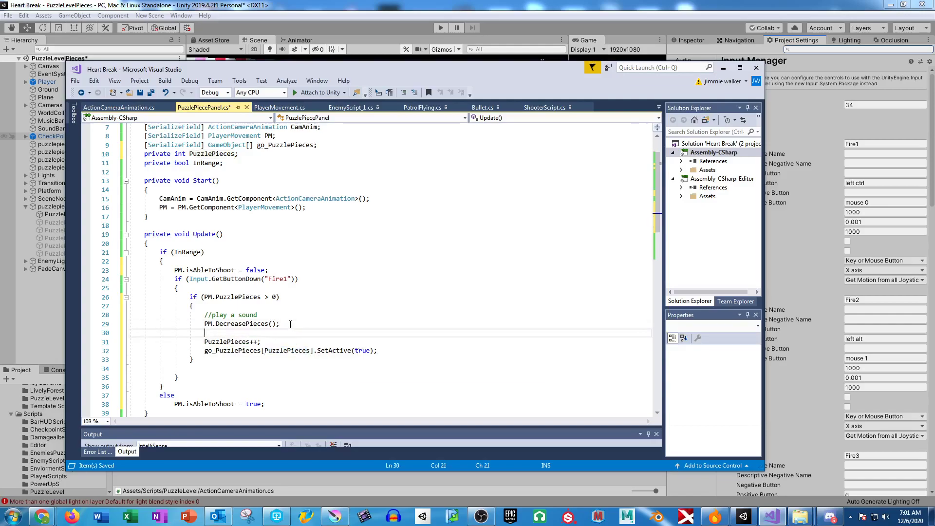
type("for (int i =0; i<go_PuzzlePieces")
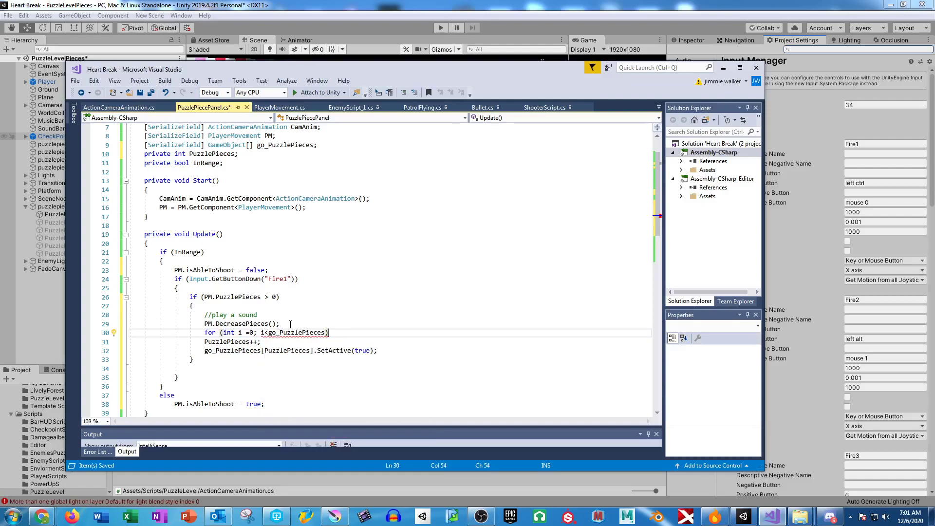
key("Left")
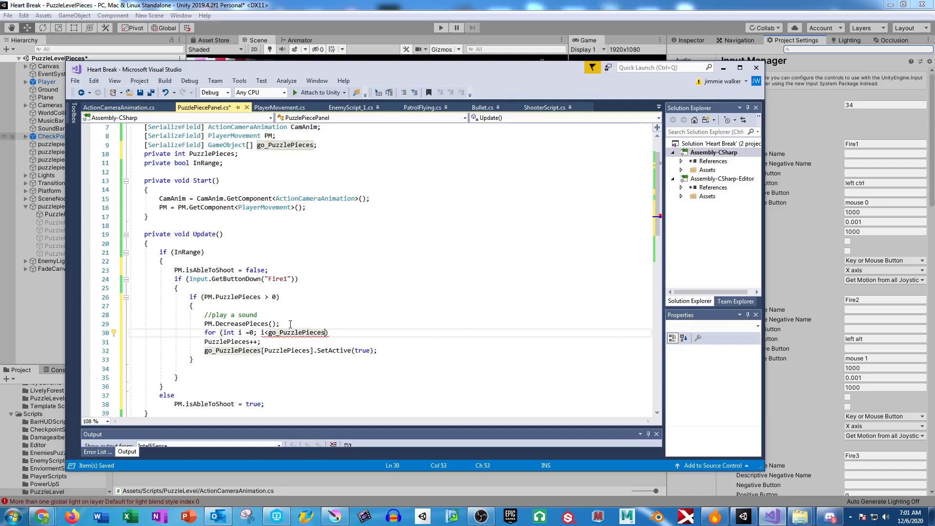
type(".Length.CompareTo")
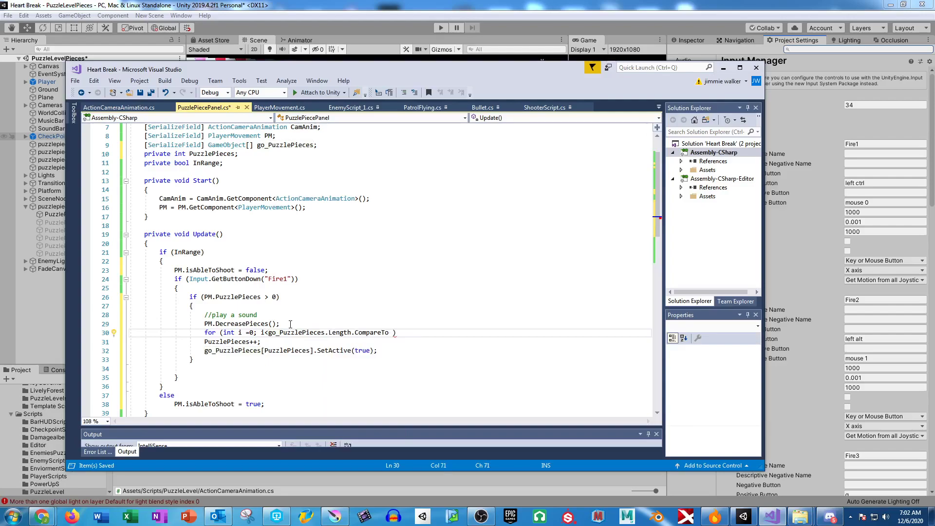
key("BackSpace")
key("BackSpace")
key("BackSpace")
key("BackSpace")
key("BackSpace")
key("BackSpace")
key("BackSpace")
key("BackSpace")
key("BackSpace")
key("BackSpace")
key("BackSpace")
key("BackSpace")
type("h;i++")
left_click_drag(223, 333, 250, 332)
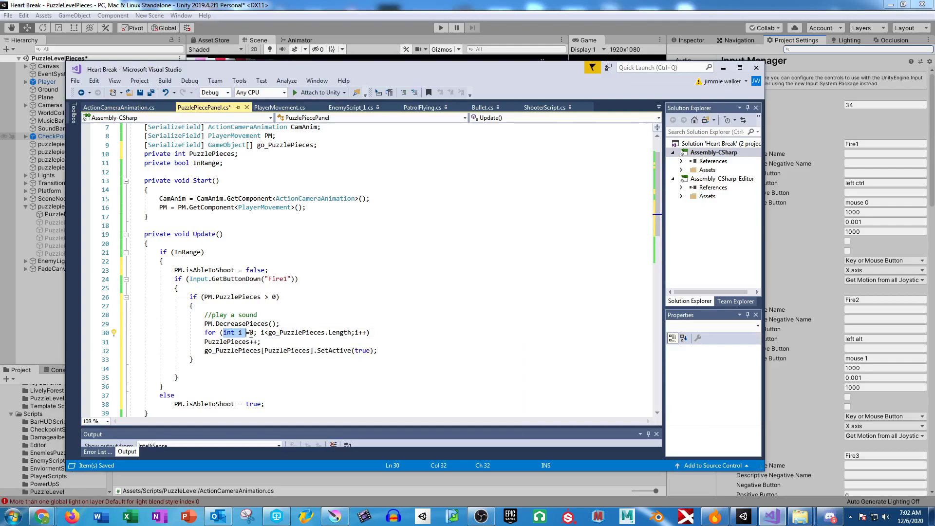
left_click_drag(254, 332, 224, 334)
left_click_drag(261, 333, 350, 333)
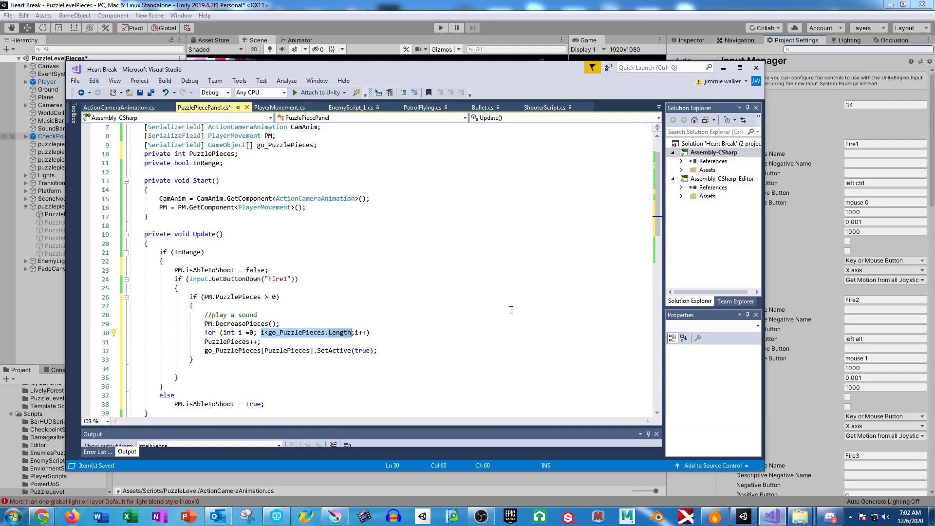
left_click(268, 333)
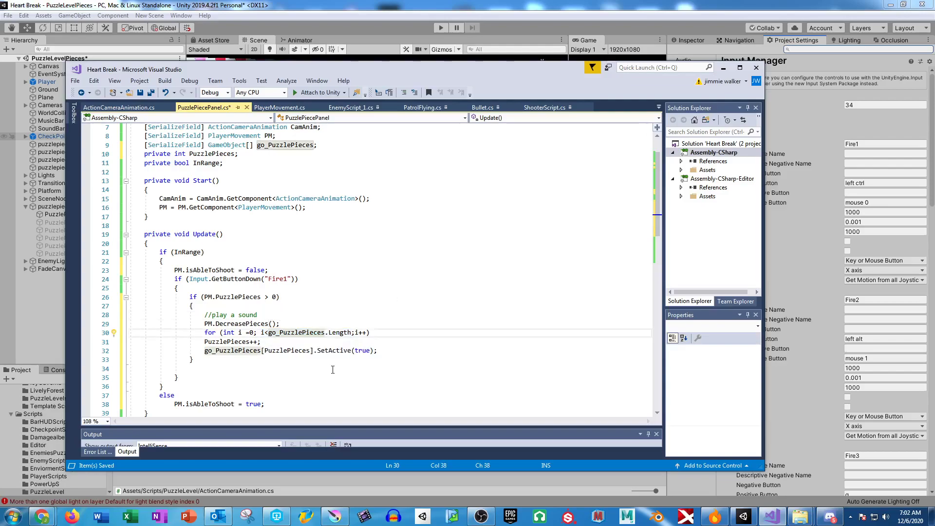
type("=")
key("BackSpace")
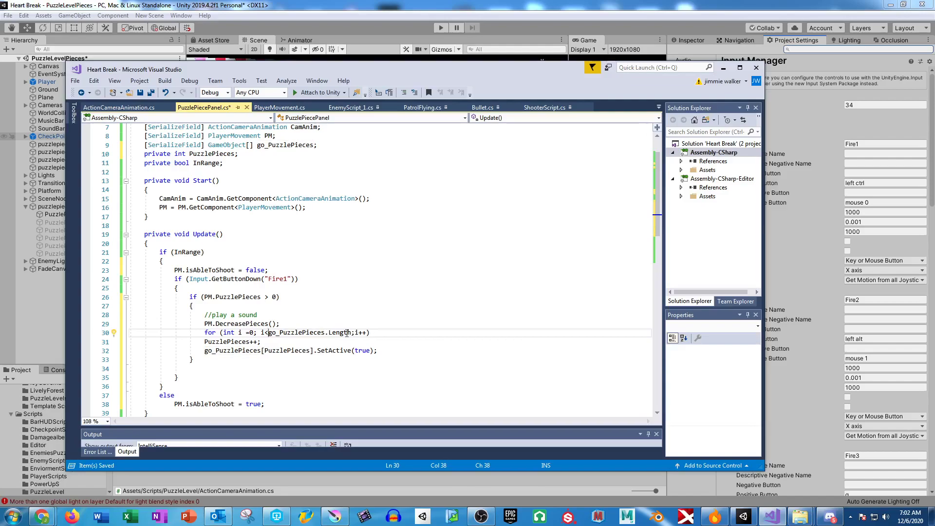
left_click_drag(355, 332, 268, 336)
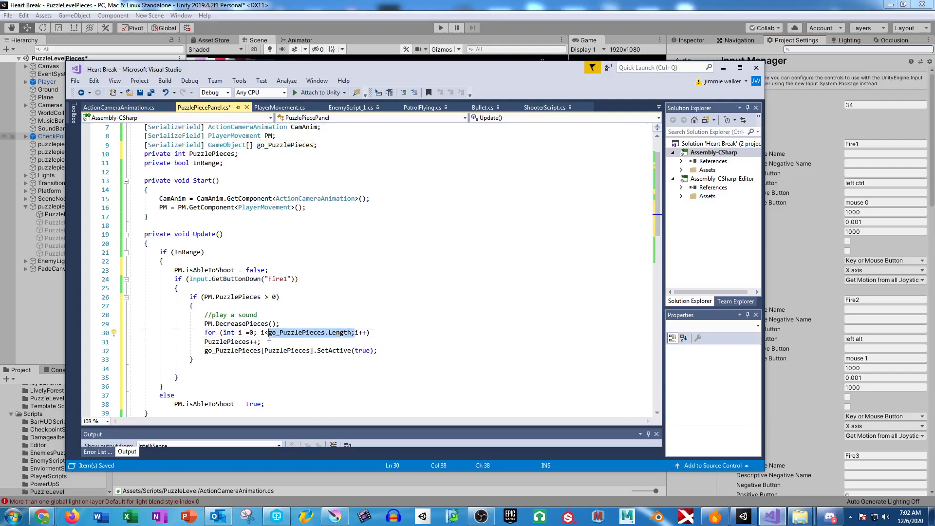
left_click_drag(366, 333, 358, 333)
Add go_PuzzlePieces[i].SetActive(false); as the for loop's body, followed by a blank line
left_click(372, 332)
key("Return")
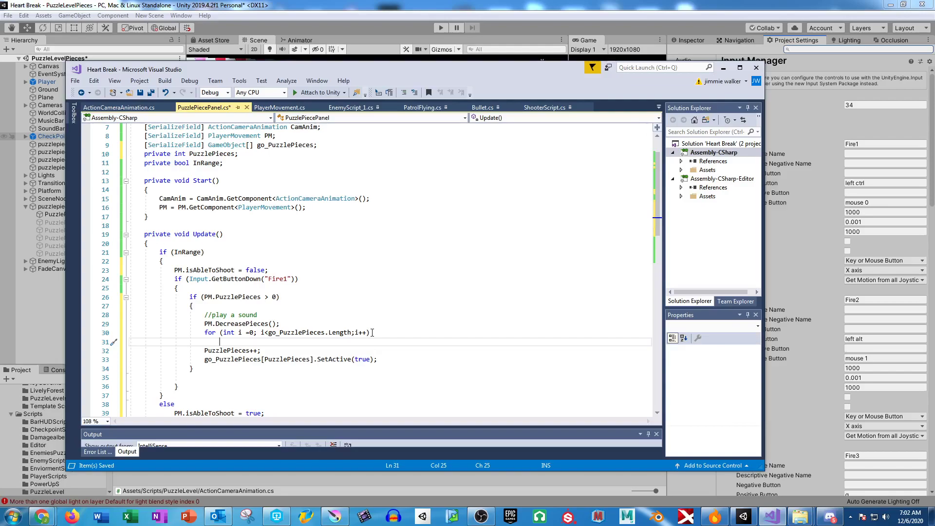
type("go_")
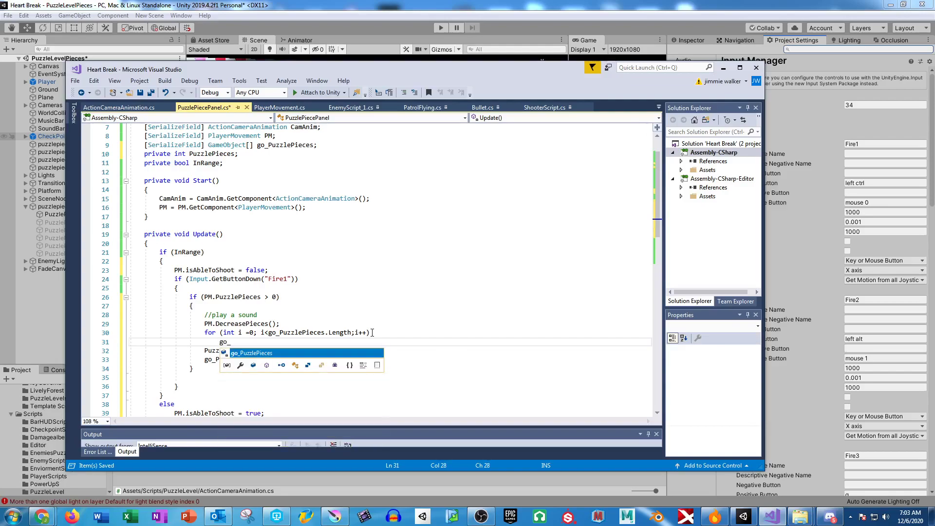
type("PuzzlePieces[i].se")
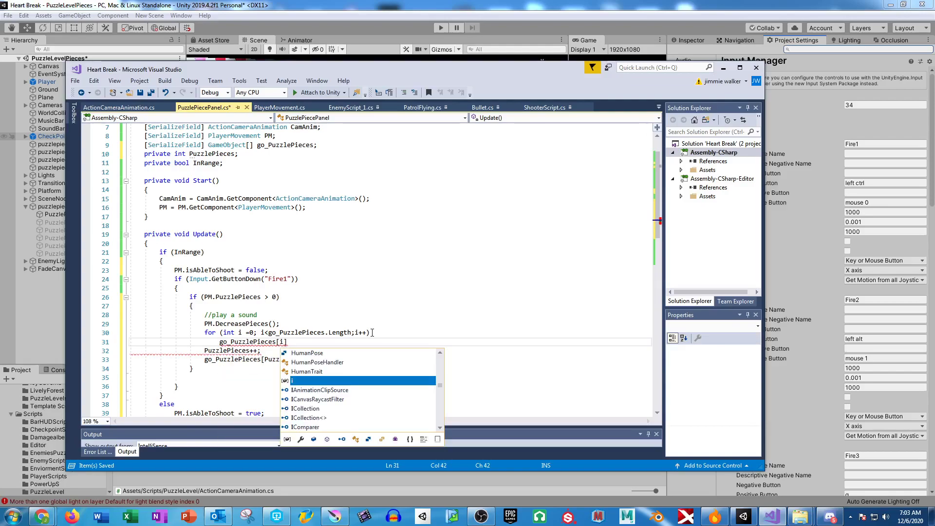
type("ta")
key("Tab")
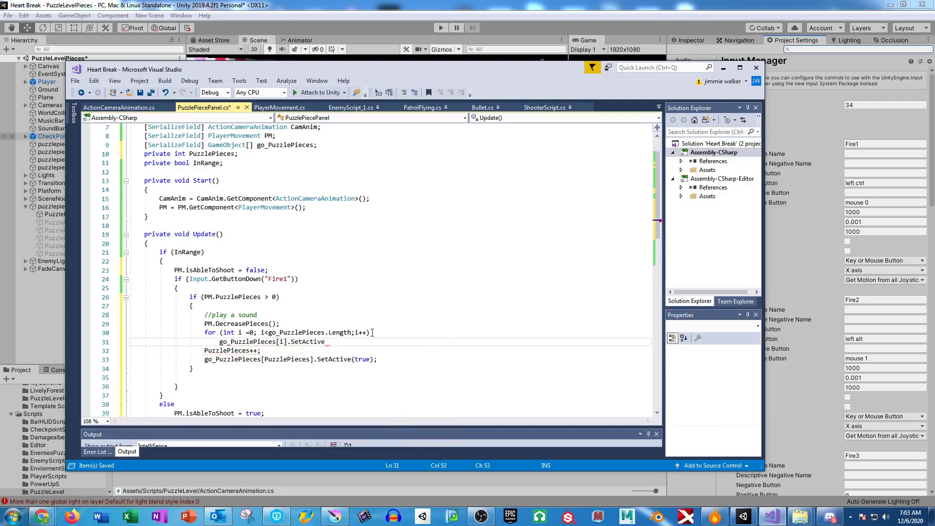
type("(false);")
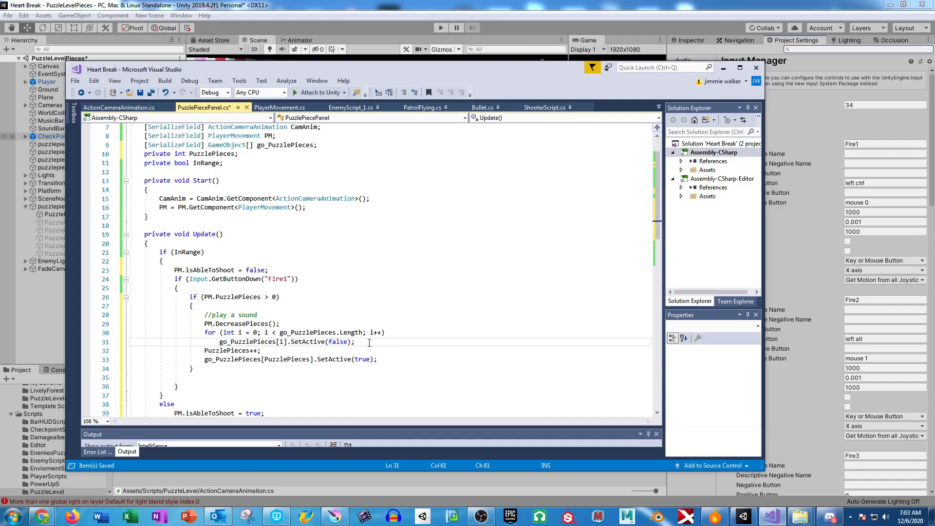
key("Return")
left_click_drag(201, 333, 386, 333)
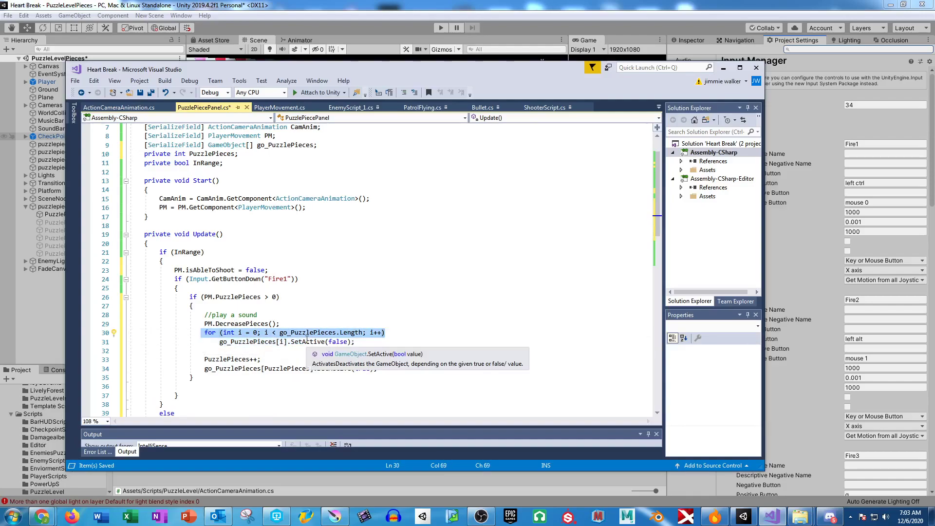
left_click_drag(220, 341, 391, 340)
left_click_drag(202, 359, 265, 359)
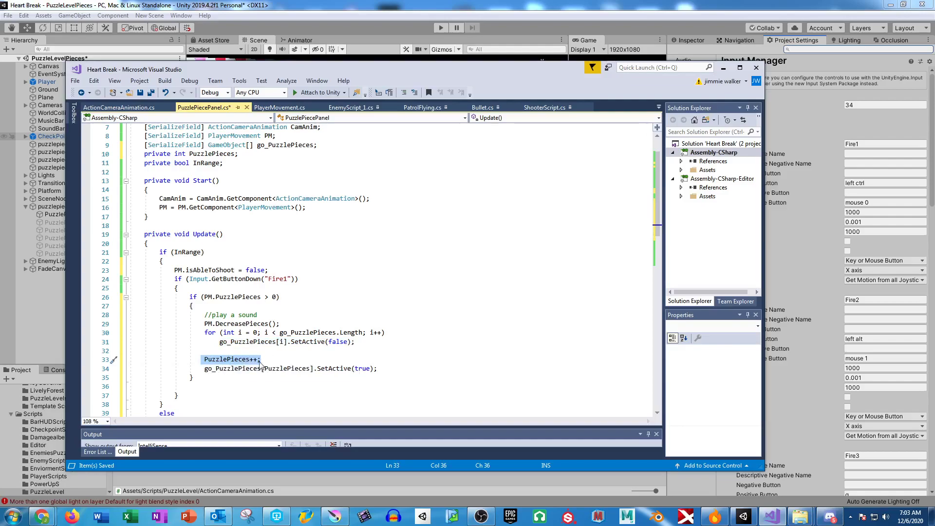
left_click_drag(203, 368, 378, 369)
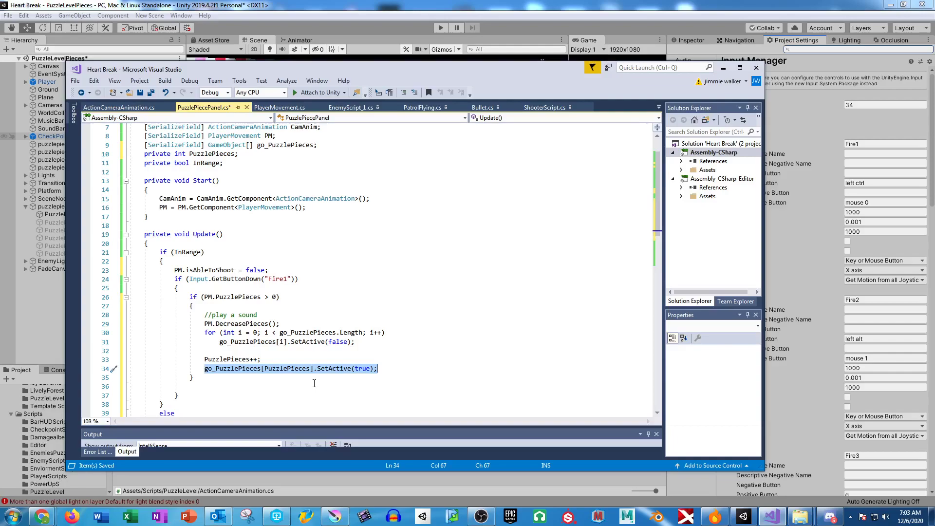
left_click(50, 222)
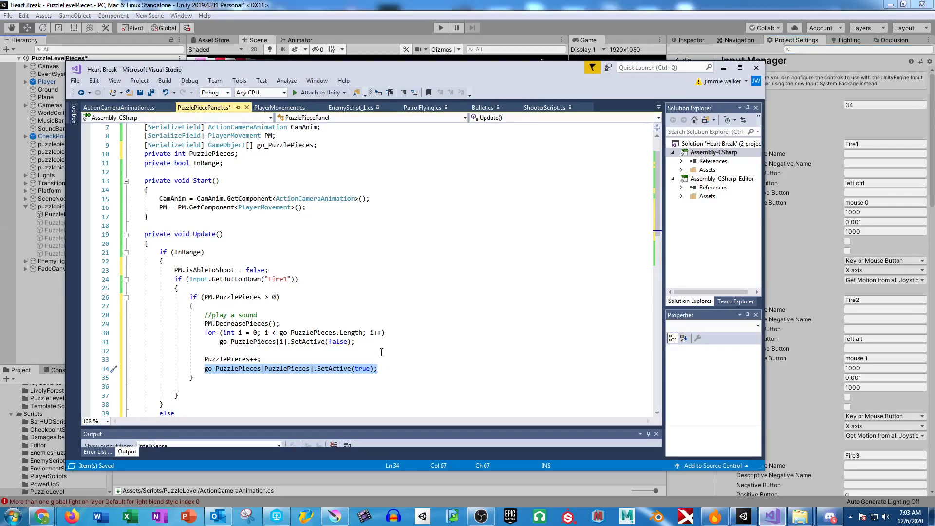
After the PM.PuzzlePieces > 0 block, add a braced else block containing the comment //play error sound
left_click(200, 387)
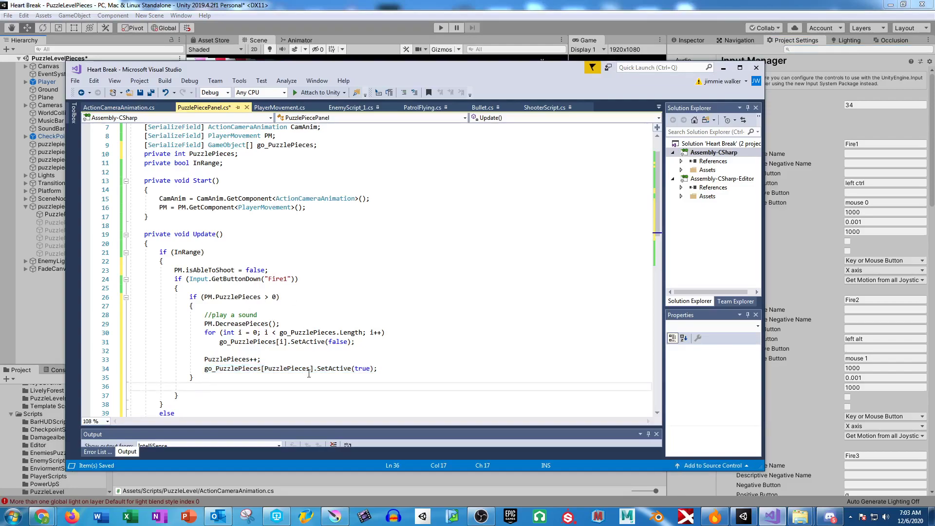
type("else {")
key("Return")
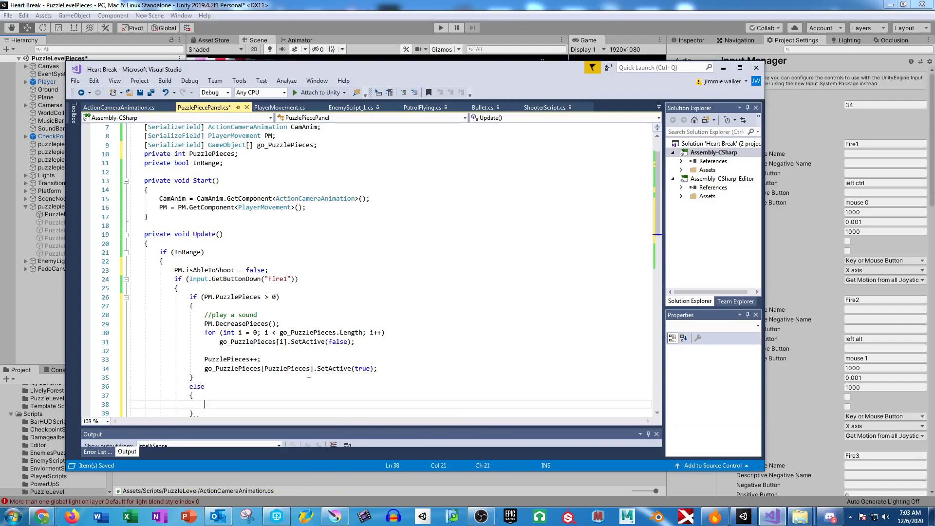
type("//play error sound")
scroll(243, 340, "down", 4)
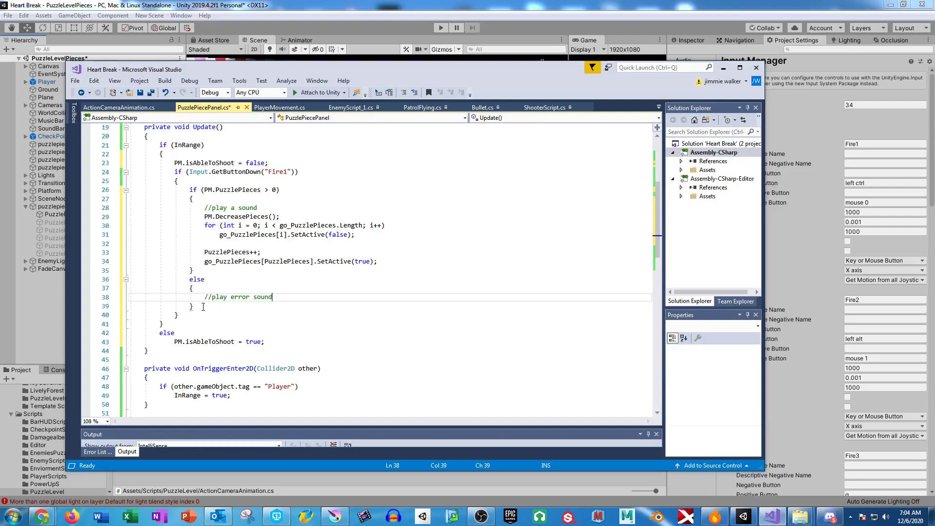
left_click_drag(201, 297, 298, 297)
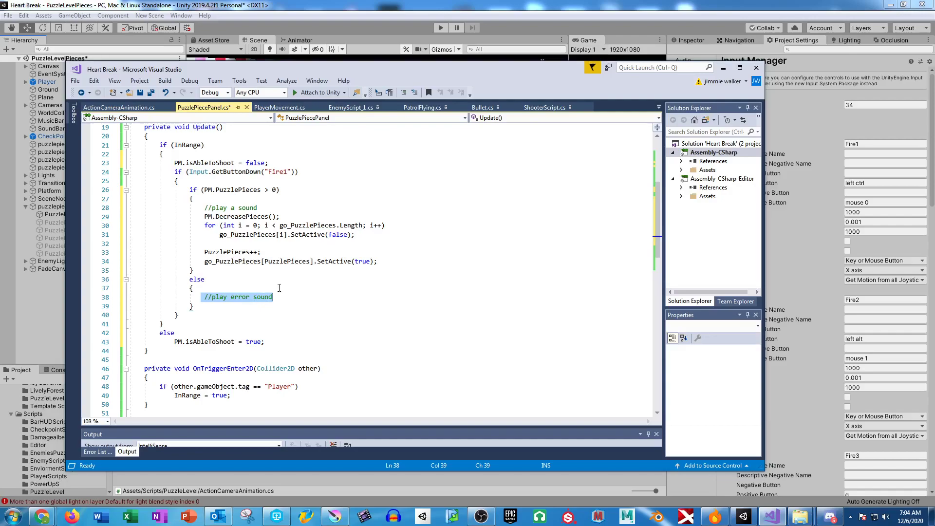
Save the PuzzlePiecePanel script with the new else block and error sound comment
left_click(280, 296)
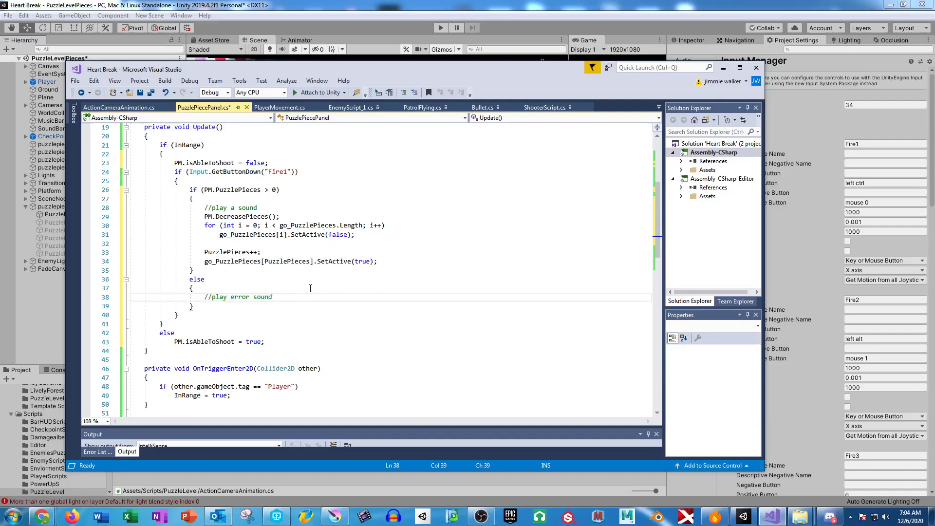
key("ctrl+s")
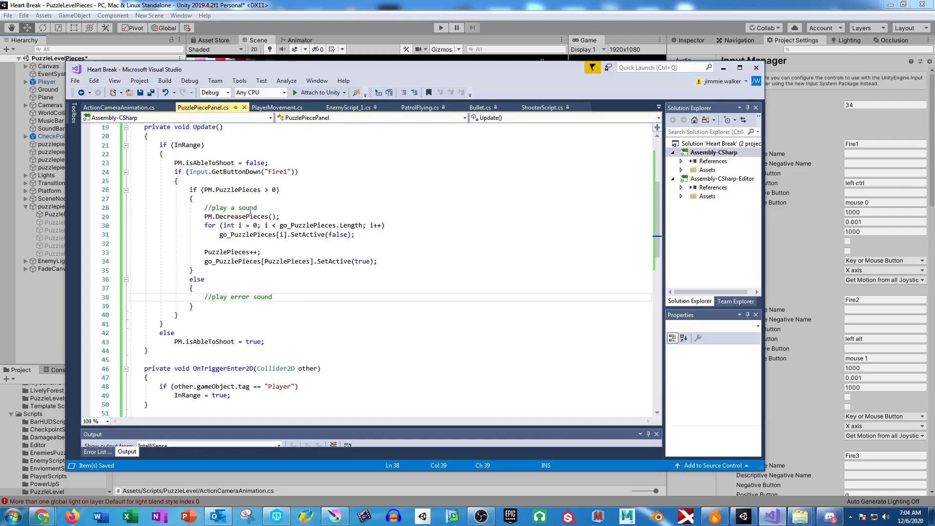
scroll(309, 290, "down", 2)
scroll(366, 297, "down", 4)
scroll(361, 315, "up", 7)
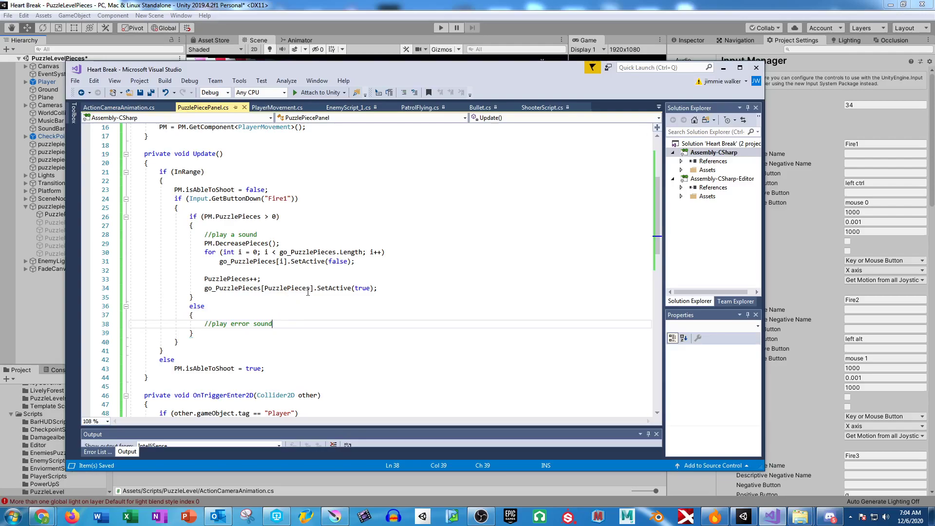
Add a blank line below go_PuzzlePieces[PuzzlePieces].SetActive(true); and an empty private void CheckStatus() method between Update() and OnTriggerEnter2D
left_click(383, 288)
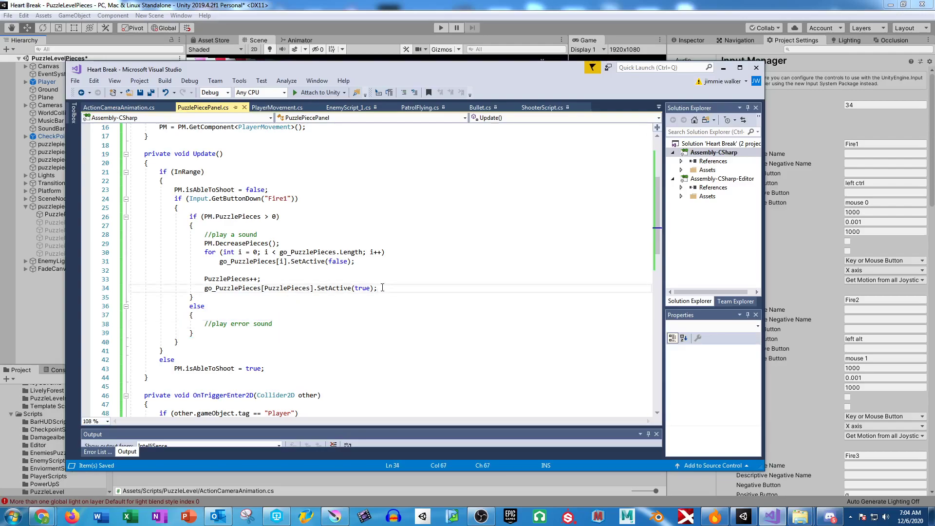
key("Return")
scroll(382, 288, "down", 3)
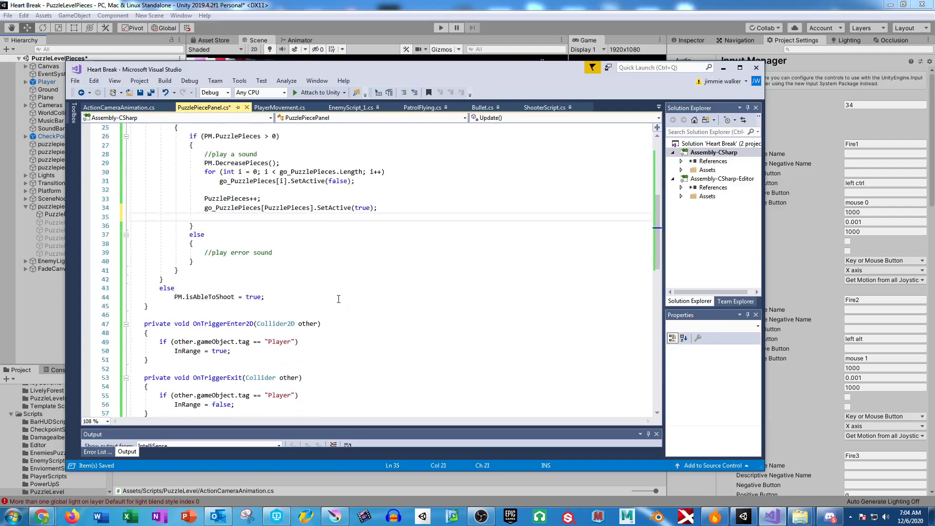
left_click(154, 319)
key("Return")
key("Return")
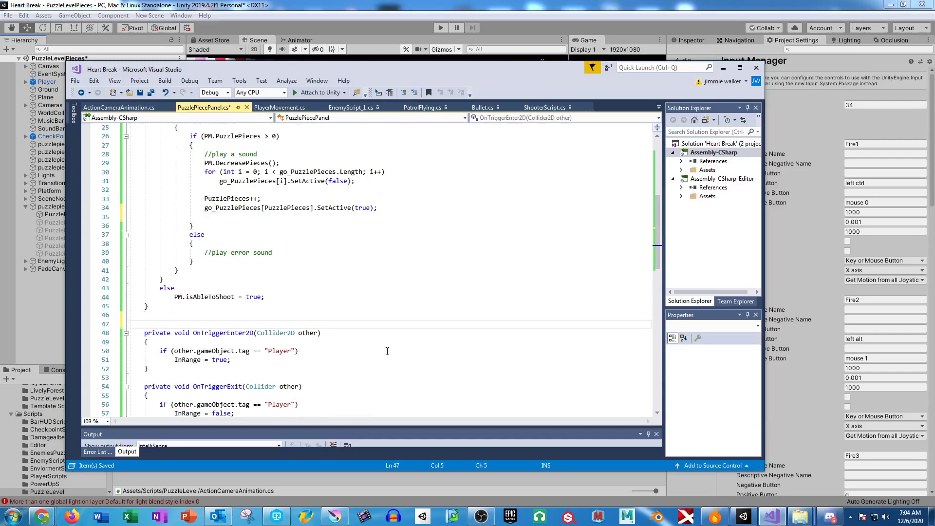
key("Up")
type("publ")
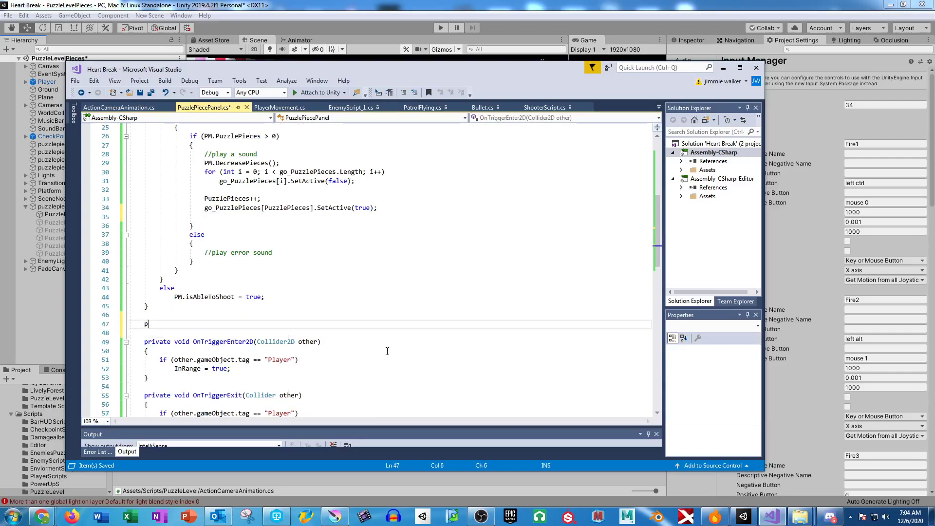
key("BackSpace")
key("BackSpace")
key("BackSpace")
type("riv")
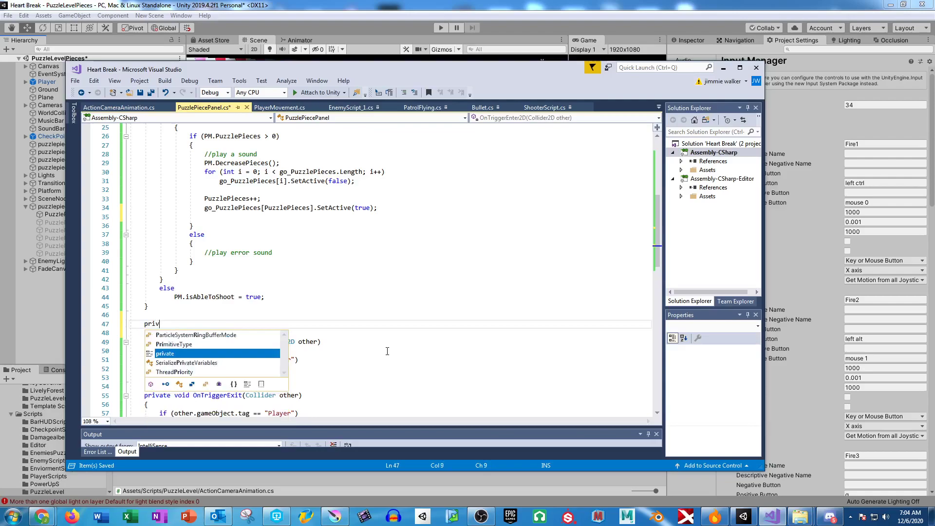
type("ate void Che")
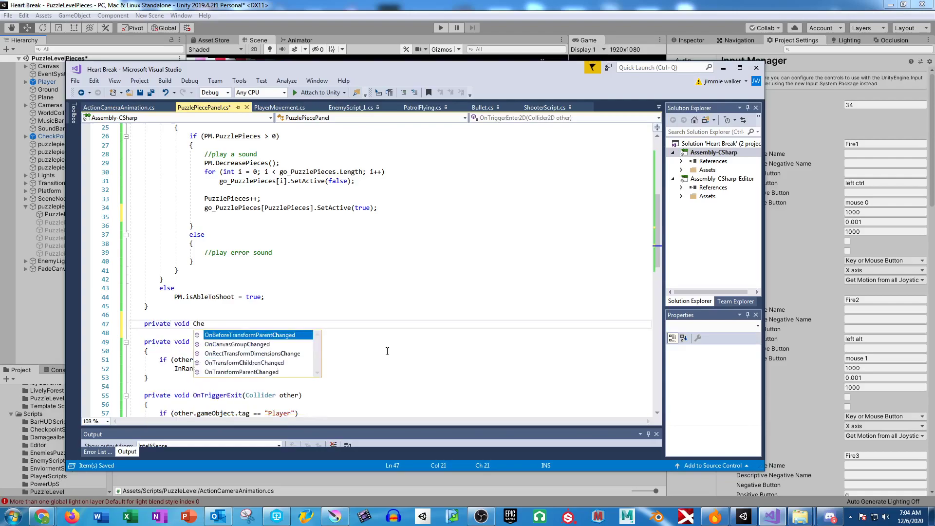
type("ckSta")
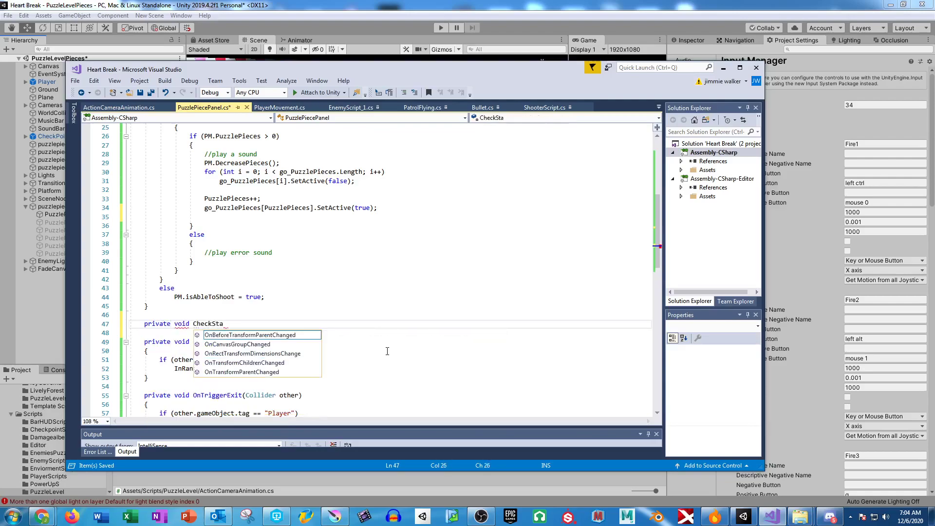
type("tus(){")
key("Return")
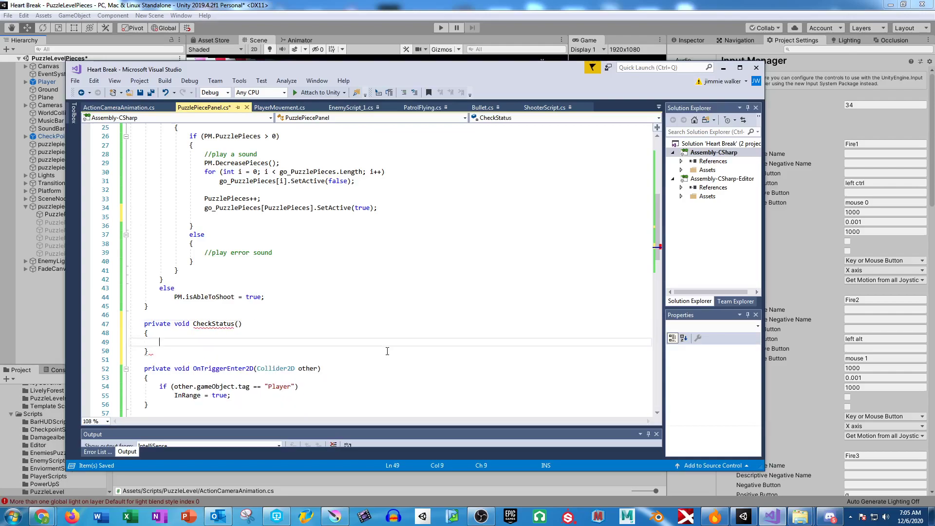
type("if")
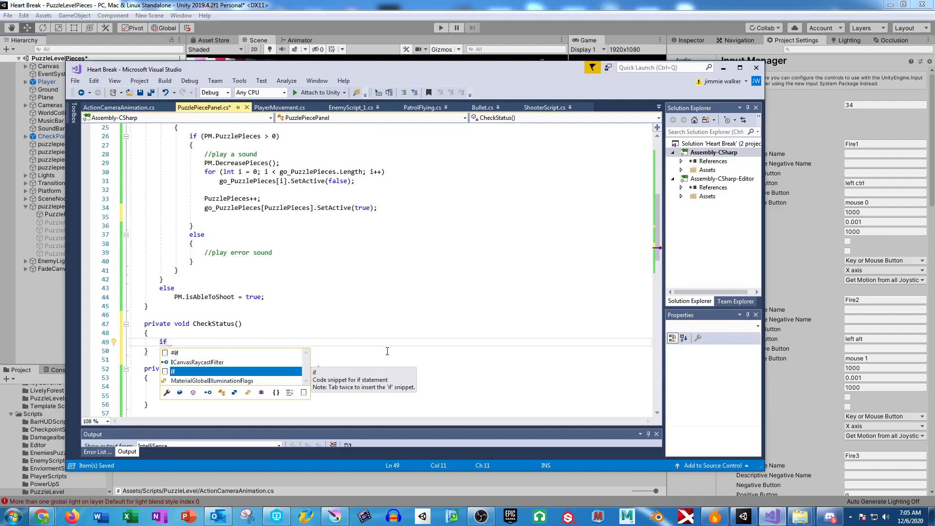
type(" (")
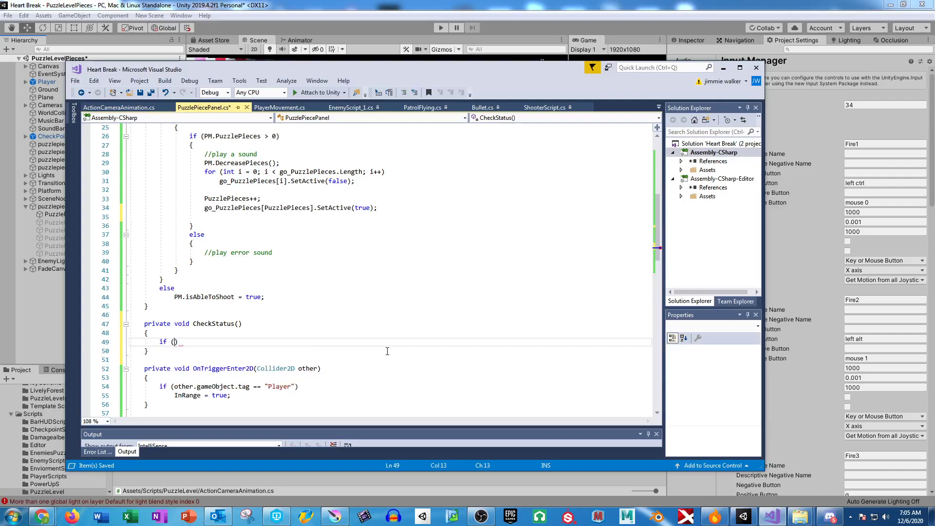
key("BackSpace")
key("BackSpace")
key("BackSpace")
key("BackSpace")
Call CheckStatus(); on the blank line below go_PuzzlePieces[PuzzlePieces].SetActive(true); in Update()
left_click(224, 216)
left_click(175, 344)
left_click(224, 216)
type("C")
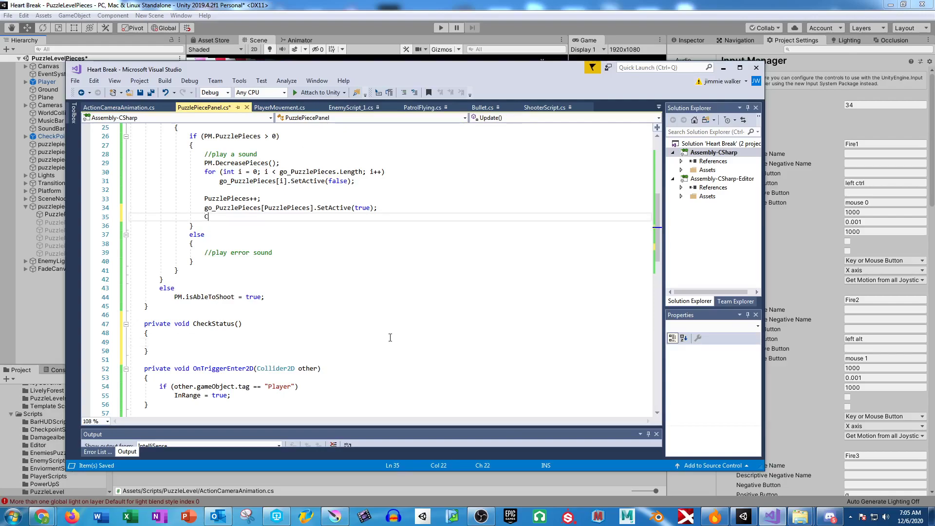
type("heckStatus();")
Inside CheckStatus(), add a braced if (PuzzlePieces == 4) block and start its body with CamAnim
left_click(170, 344)
left_click_drag(242, 71, 338, 61)
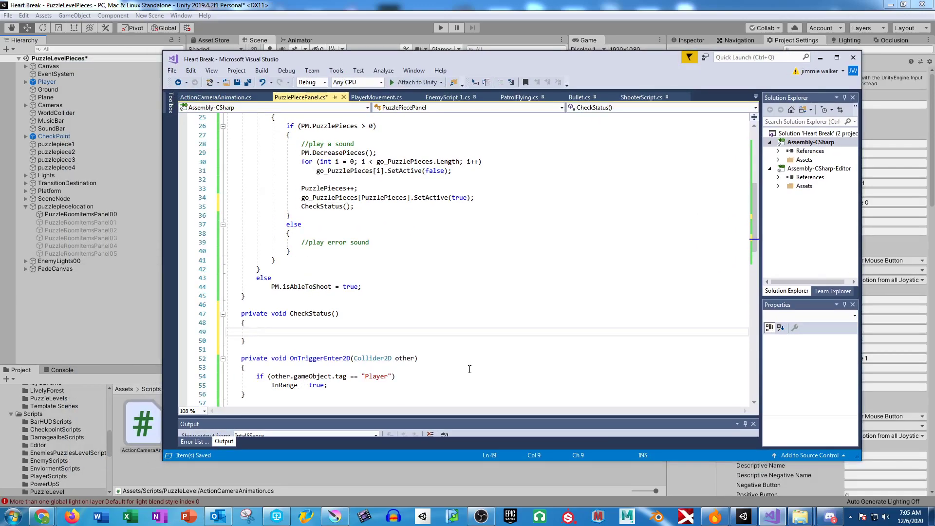
type("if (puz")
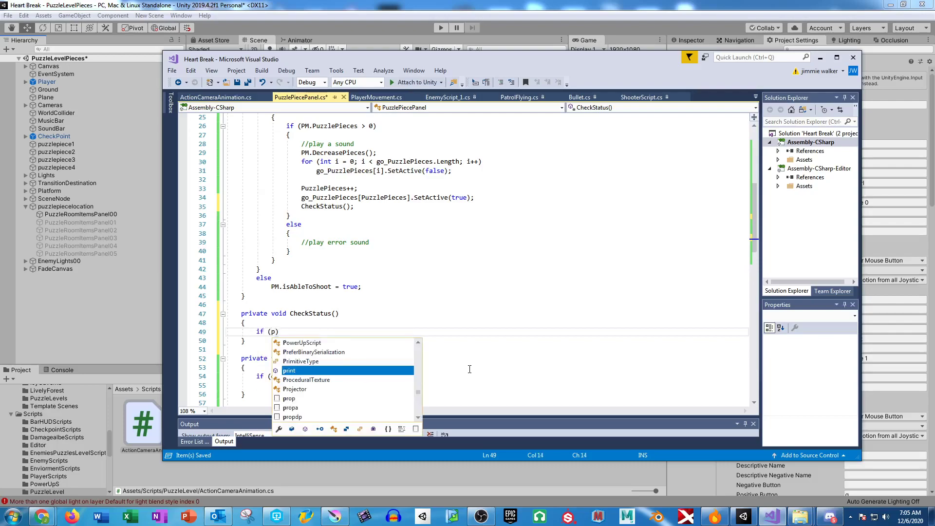
key("Up")
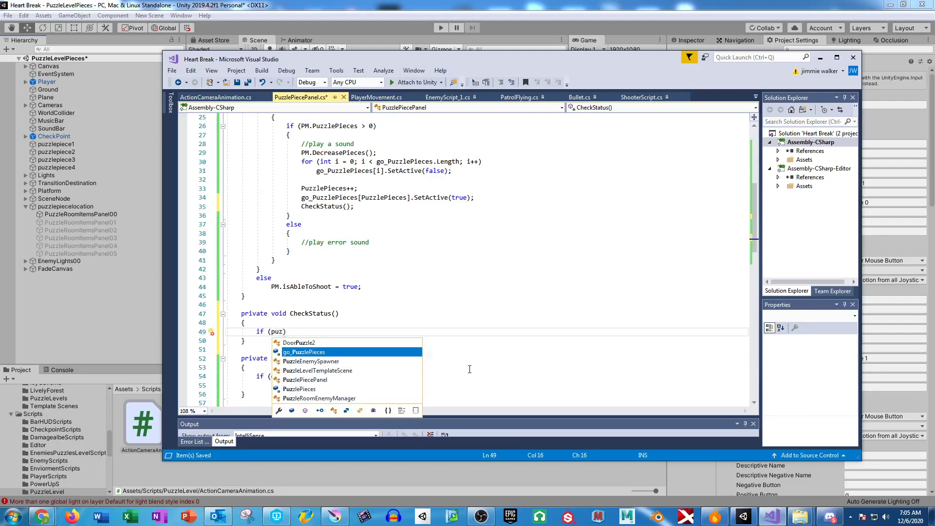
key("Down")
key("Down")
key("Down")
key("Down")
key("Tab")
type("==")
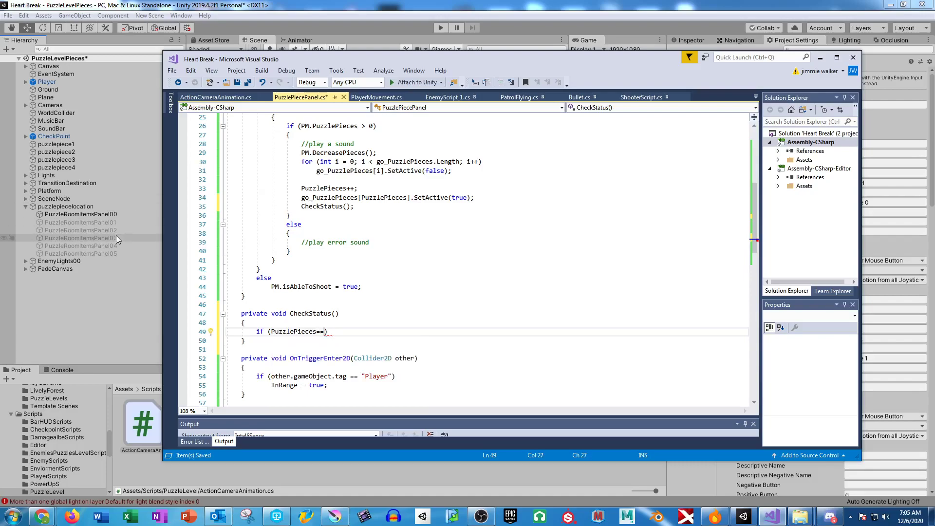
type("4)")
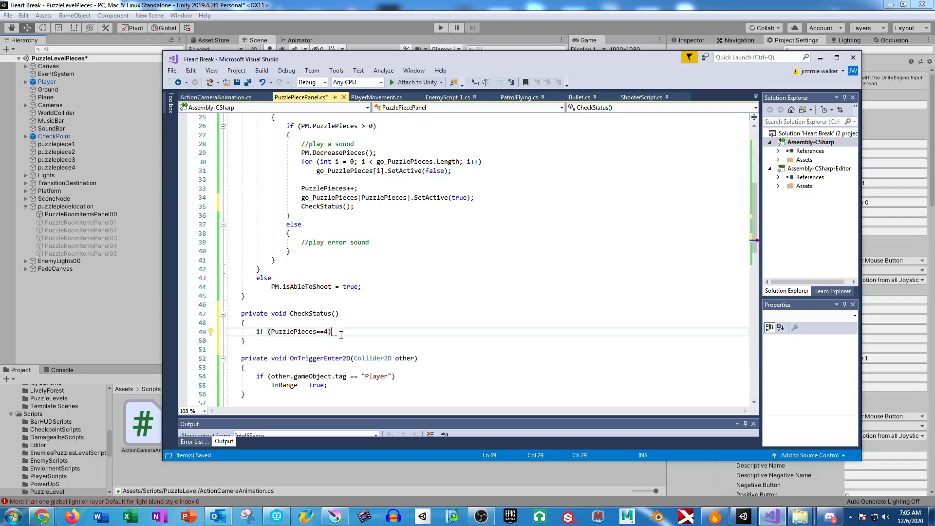
type("{")
key("Return")
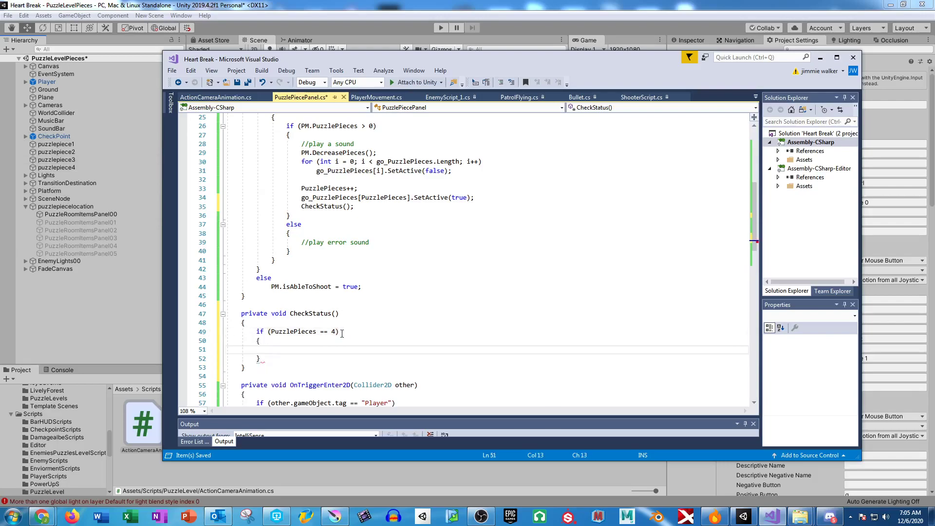
scroll(459, 322, "up", 8)
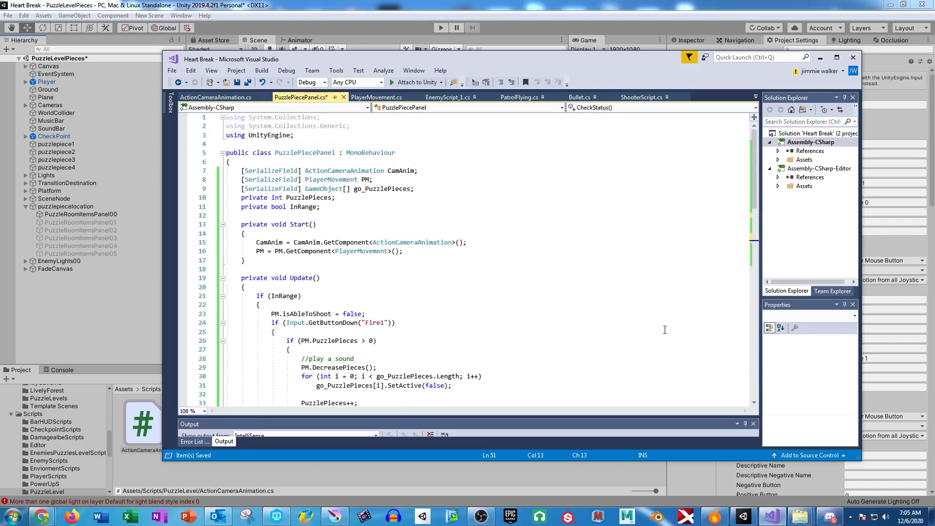
type("CamAnim")
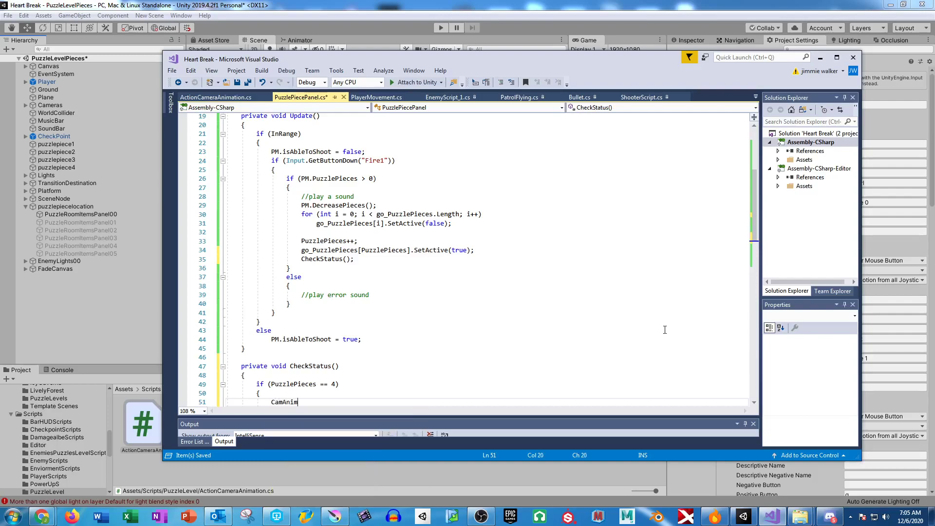
In ActionCameraAnimation.cs, replace the default Start and Update methods with an empty public void CameraAction() method and save the script
left_click(216, 97)
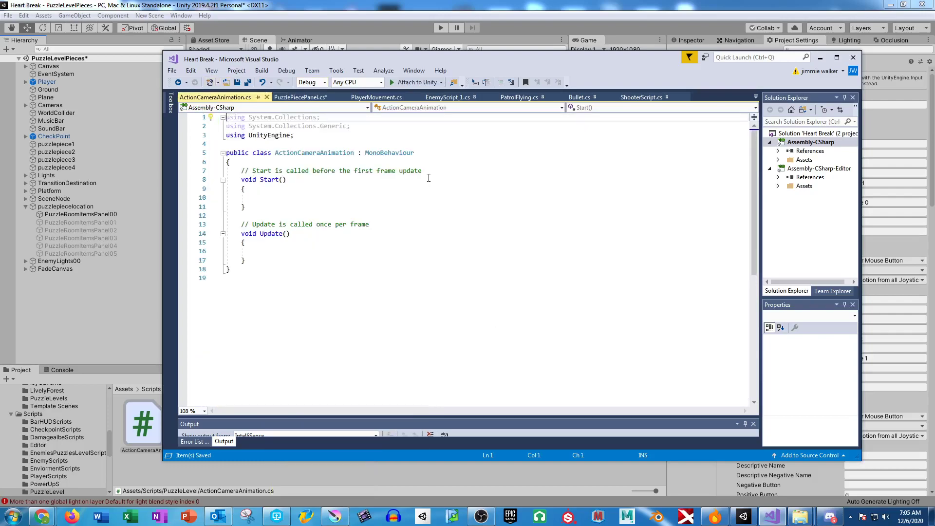
left_click_drag(257, 259, 242, 171)
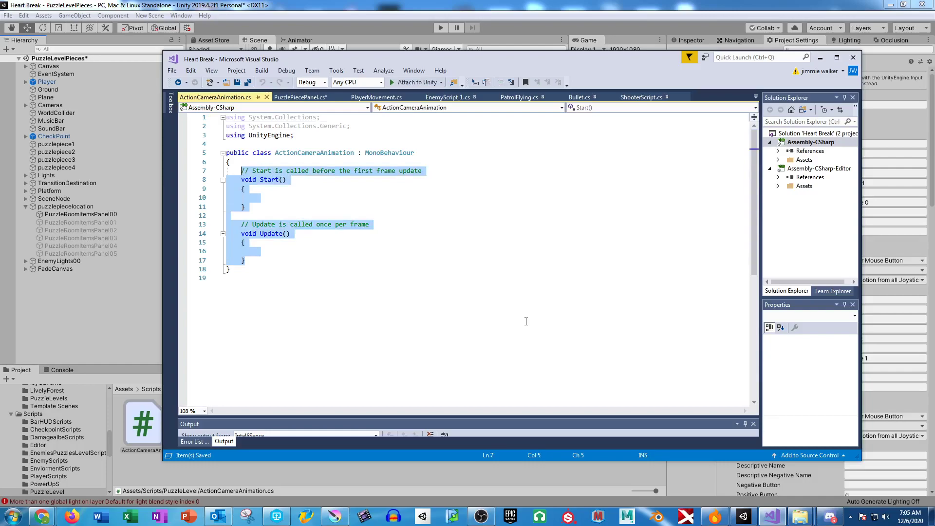
type("public voi")
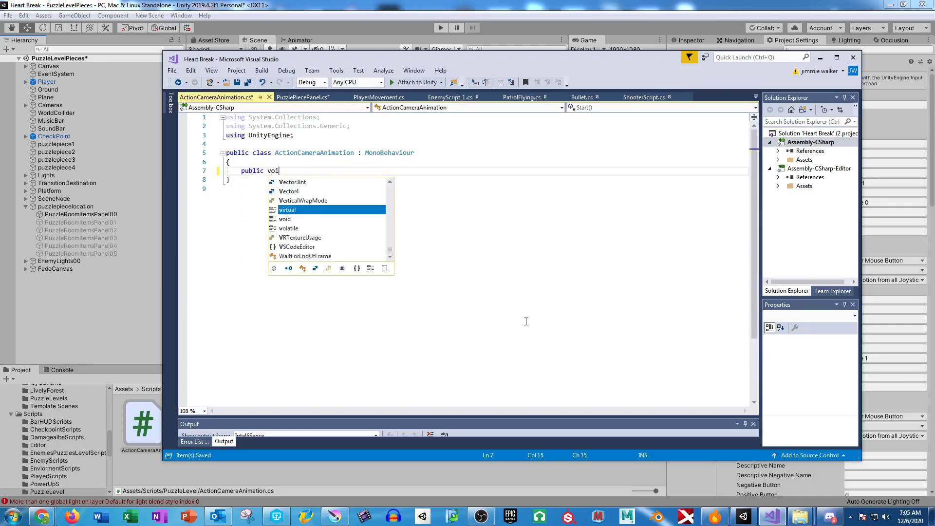
type("d c")
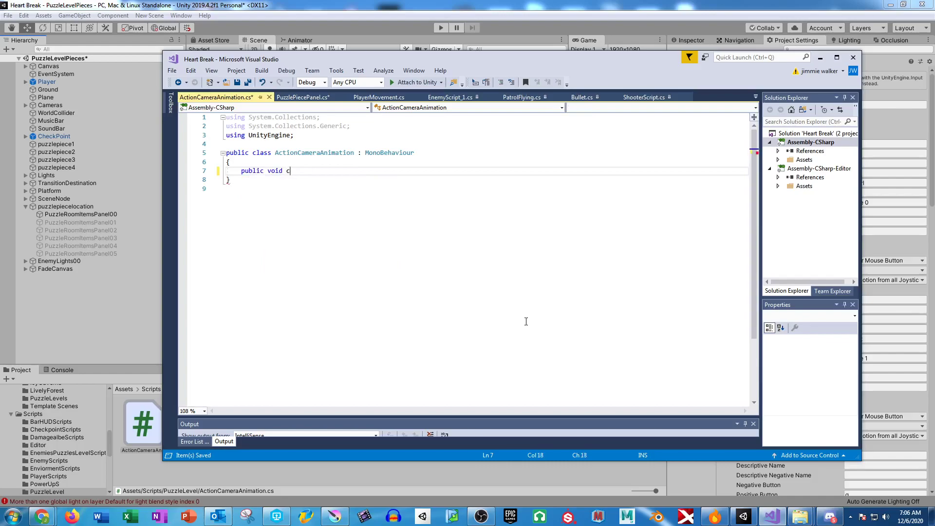
type("amera")
key("BackSpace")
key("BackSpace")
key("BackSpace")
key("BackSpace")
key("BackSpace")
key("BackSpace")
type("CameraAction() {")
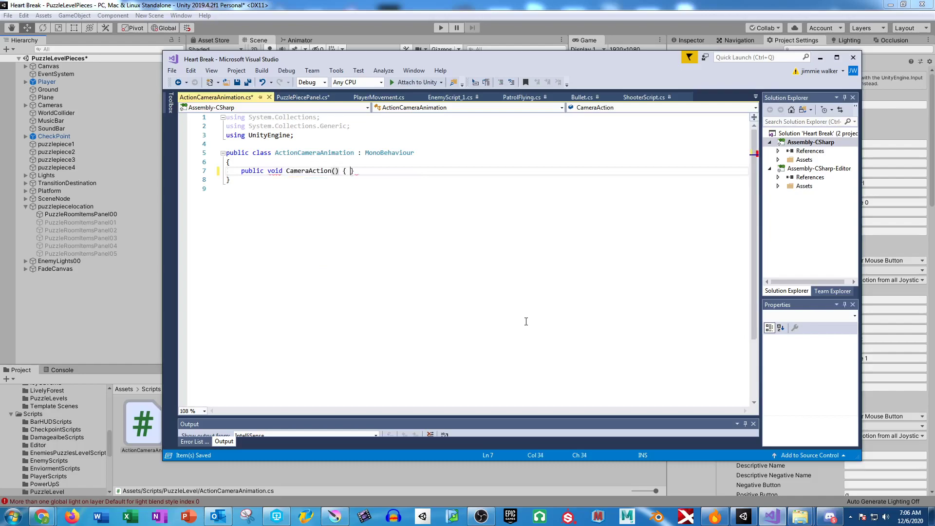
key("Return")
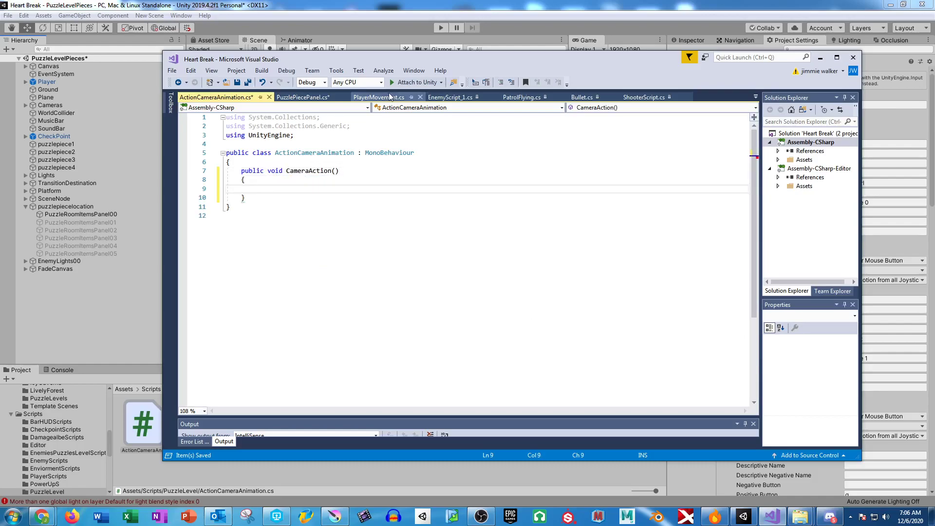
key("ctrl+s")
Back in PuzzlePiecePanel.cs, complete the CamAnim line in CheckStatus() as CamAnim.CameraAction();
left_click(301, 98)
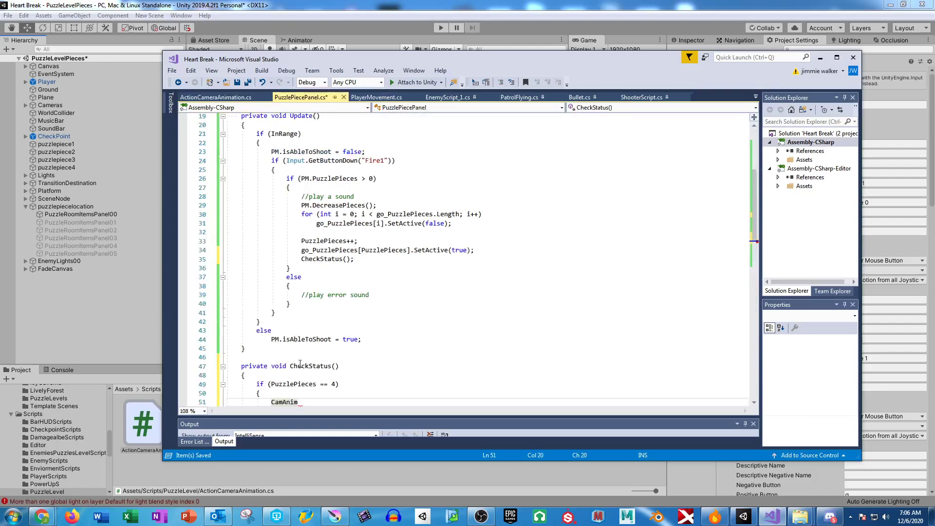
type(".")
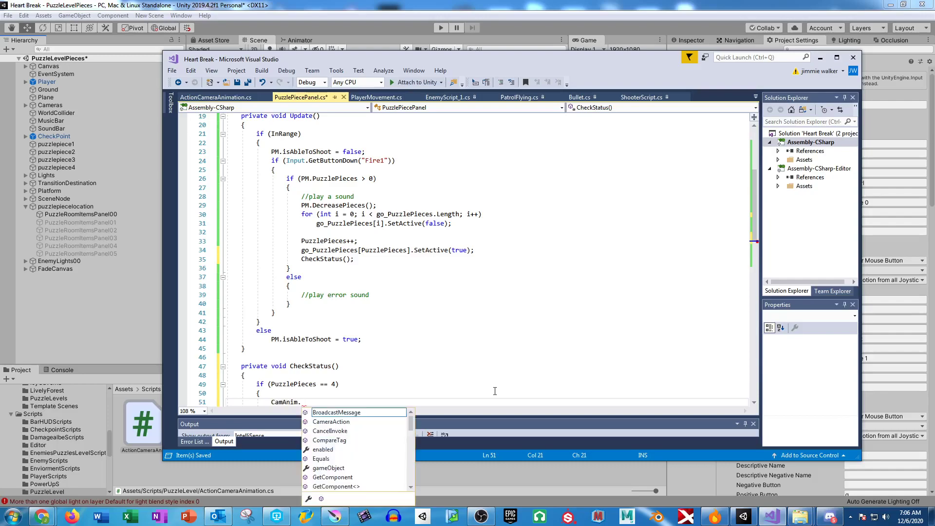
type("CameraAction()")
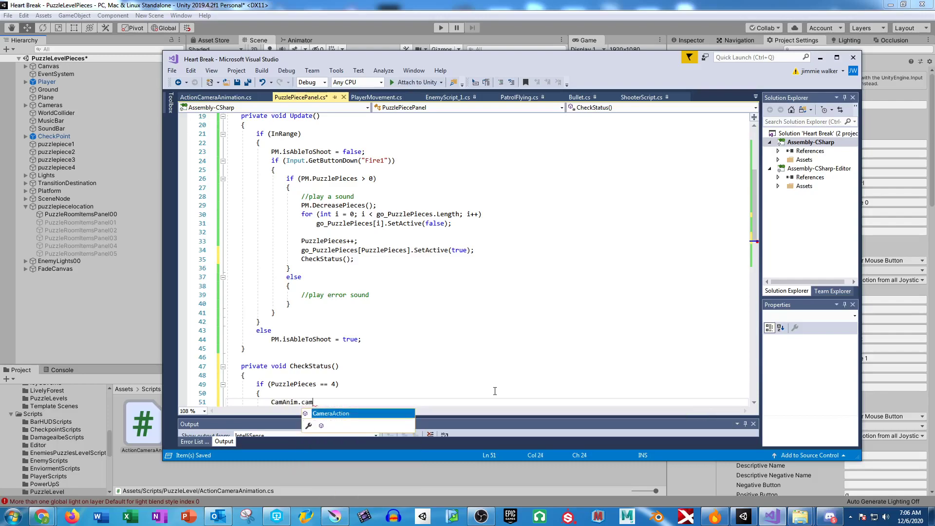
type(";")
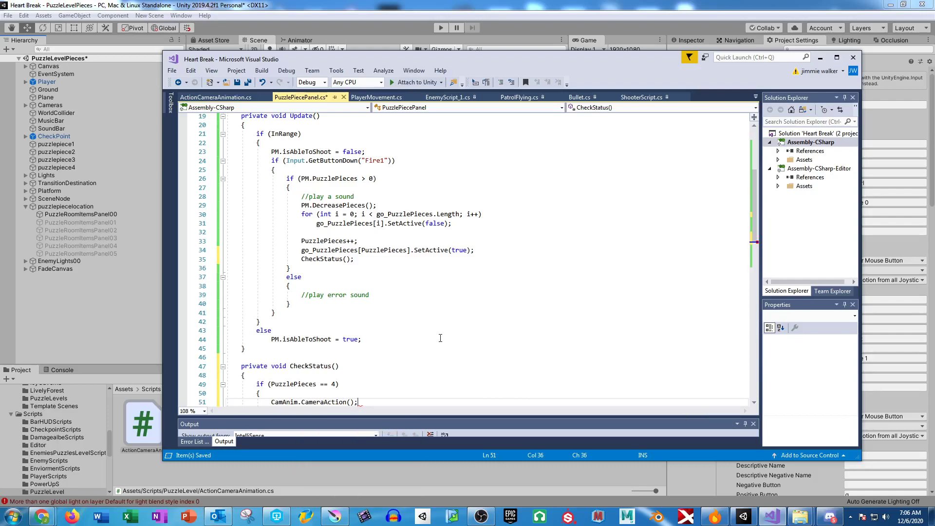
Remove the braces around CamAnim.CameraAction(); so it follows if (PuzzlePieces == 4) directly as a single indented statement
scroll(404, 299, "down", 2)
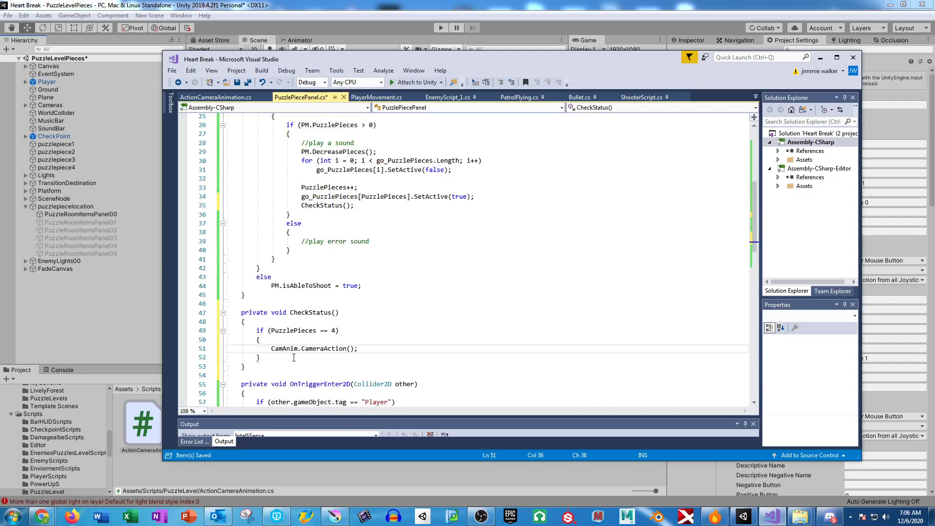
key("Down")
left_click(266, 340)
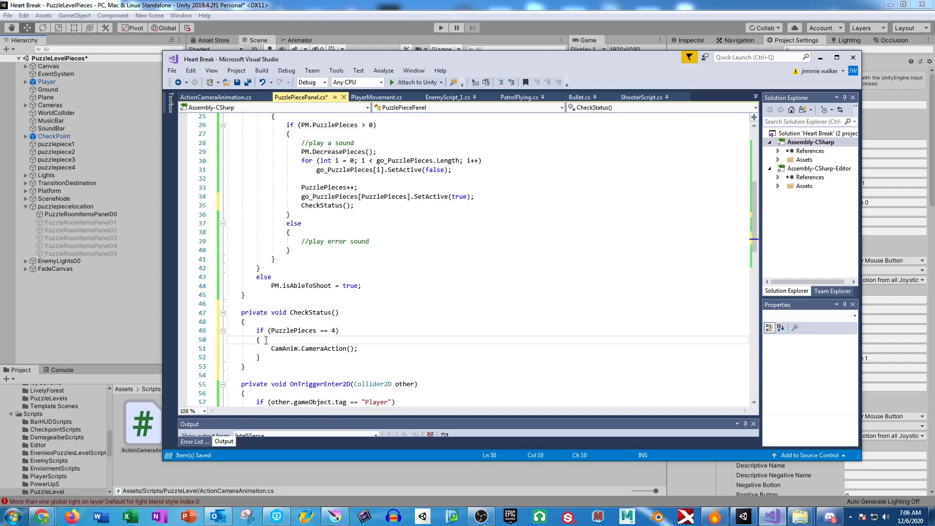
left_click_drag(271, 348, 364, 350)
left_click(268, 340)
key("BackSpace")
key("BackSpace")
left_click(340, 349)
key("BackSpace")
key("BackSpace")
key("BackSpace")
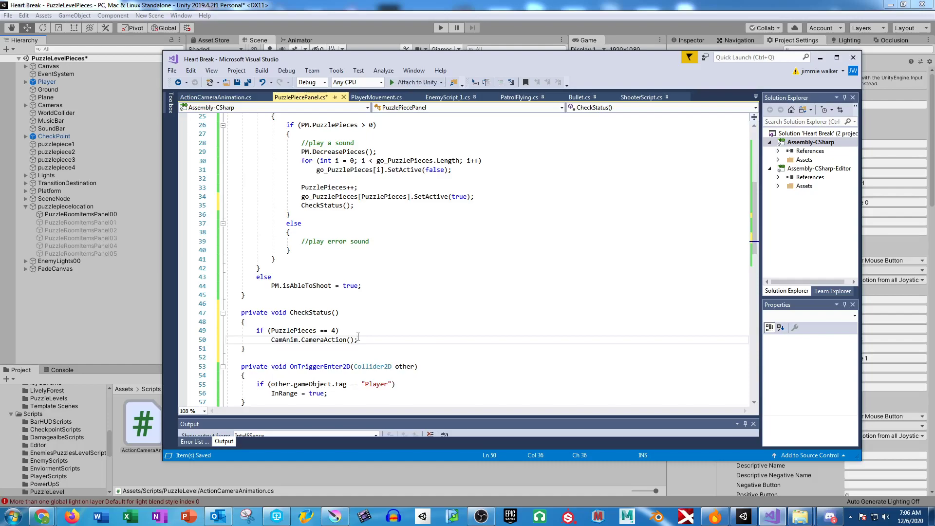
Save PuzzlePiecePanel.cs, then switch to Unity and create a C# script named PuzzlePieces in the PuzzleLevel scripts folder
key("ctrl+s")
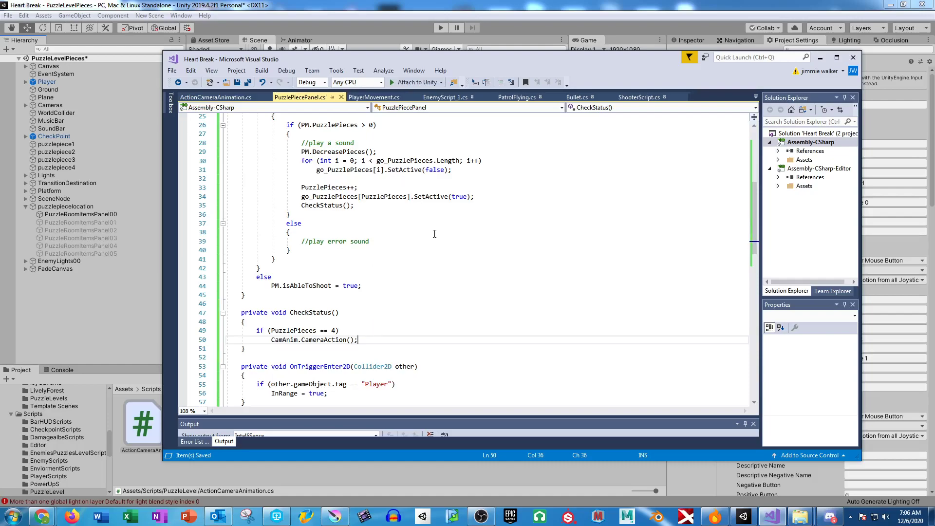
mouse_move(431, 169)
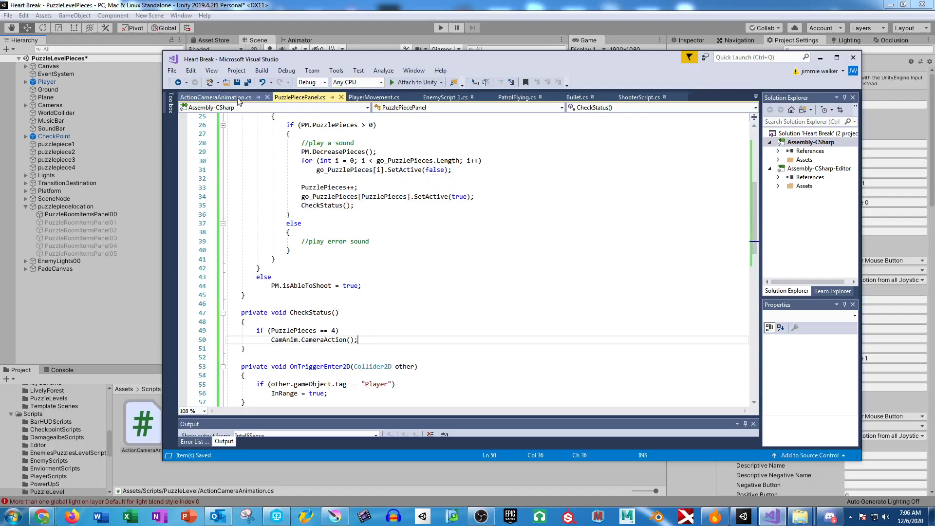
left_click(379, 5)
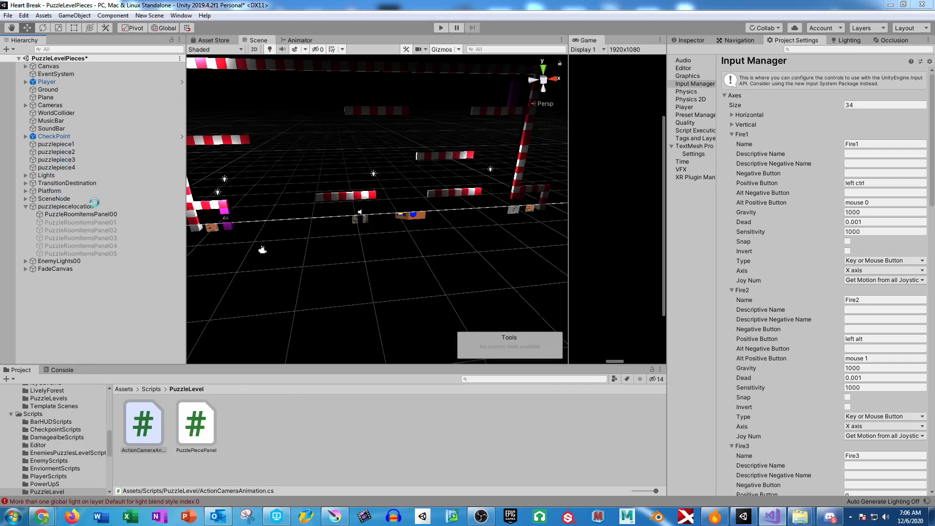
right_click(310, 430)
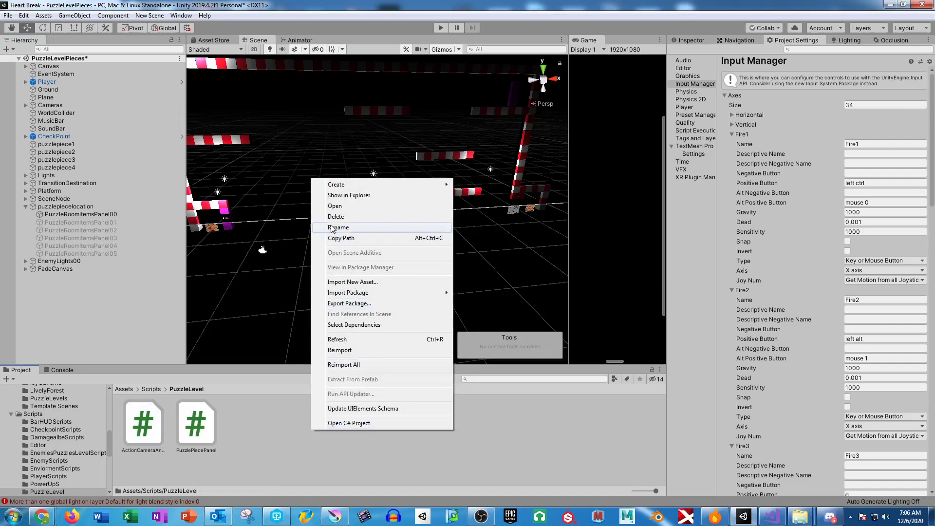
mouse_move(366, 184)
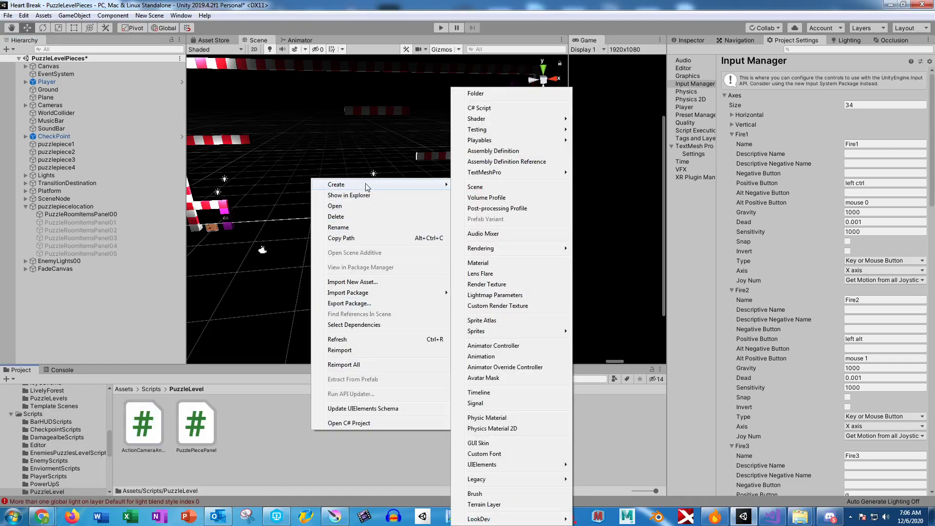
left_click(484, 108)
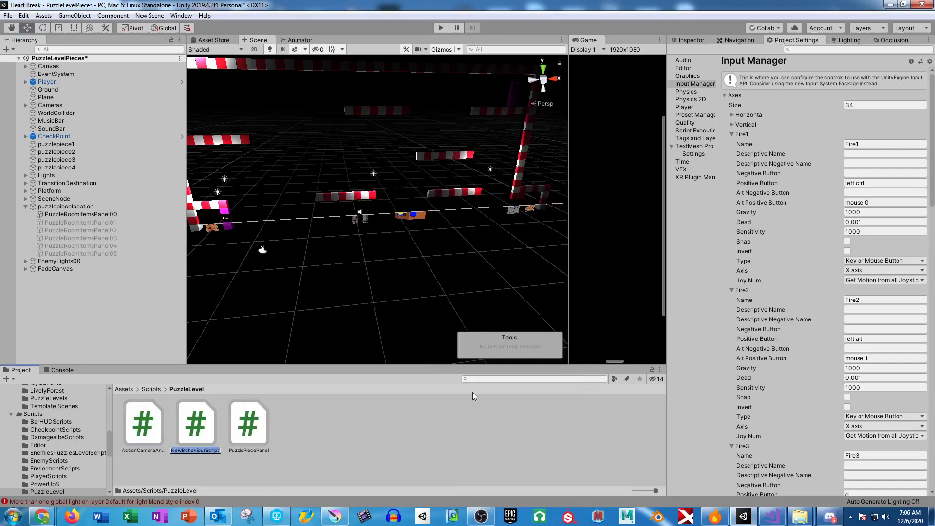
type("PuzzlePieces")
key("Return")
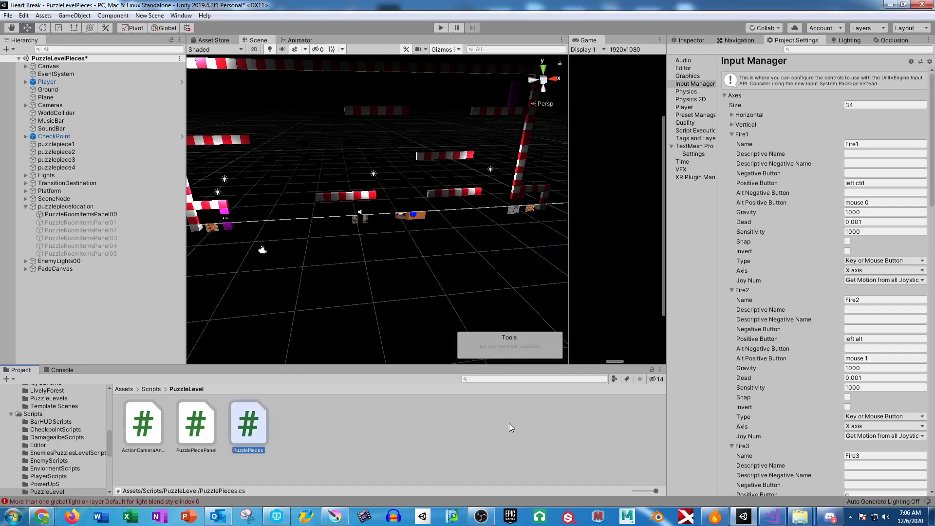
Attach the PuzzlePieces script to puzzlepiece1 through puzzlepiece4 at once
left_click(698, 40)
left_click(56, 144)
left_click(56, 168, "shift")
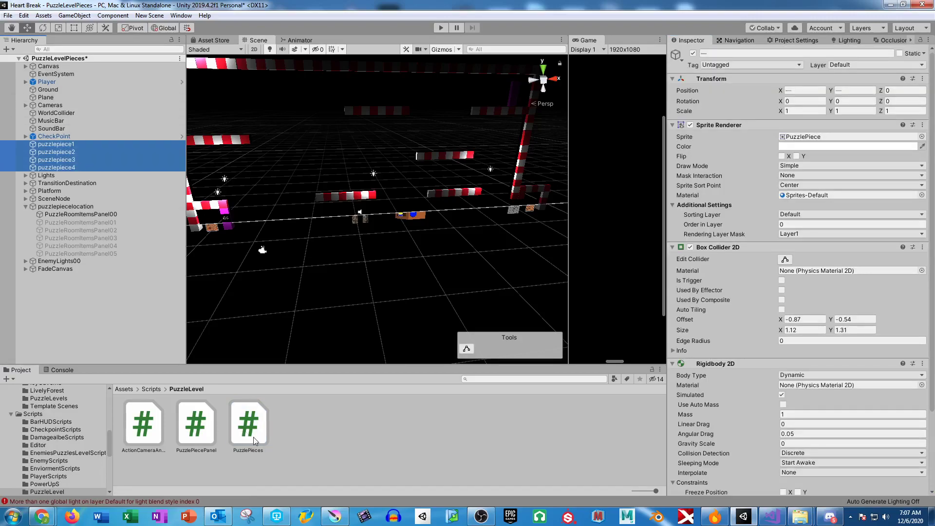
scroll(769, 389, "down", 3)
left_click_drag(248, 426, 699, 490)
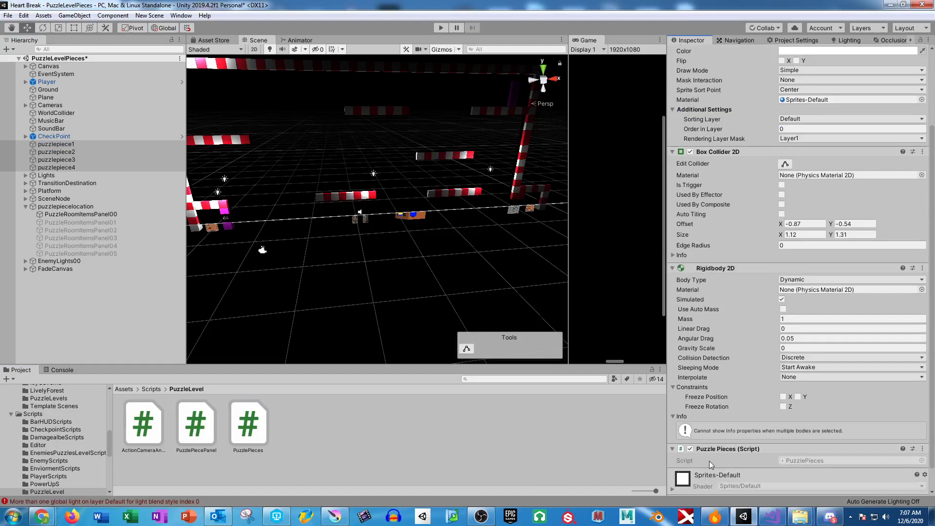
Open the PuzzlePieces script for editing and replace its default Start and Update methods with the field public float speed;
right_click(733, 449)
left_click(627, 434)
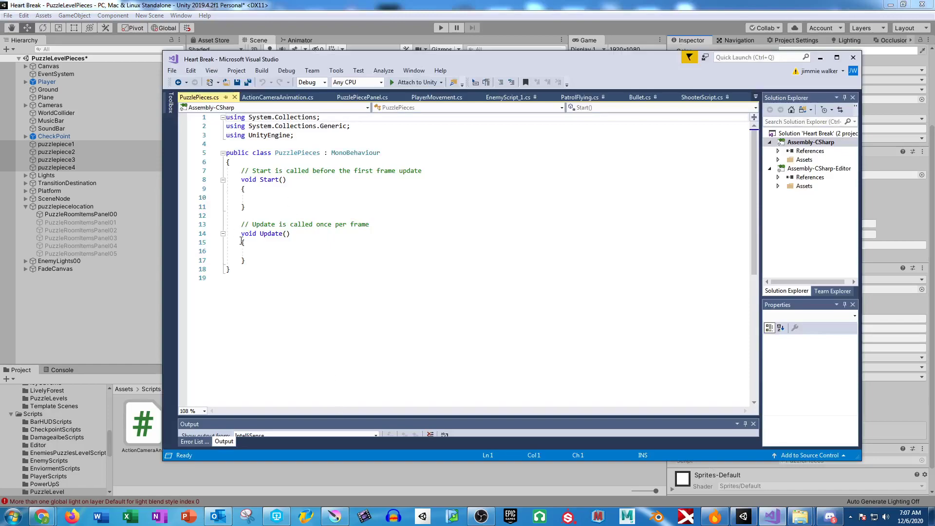
left_click_drag(253, 259, 241, 168)
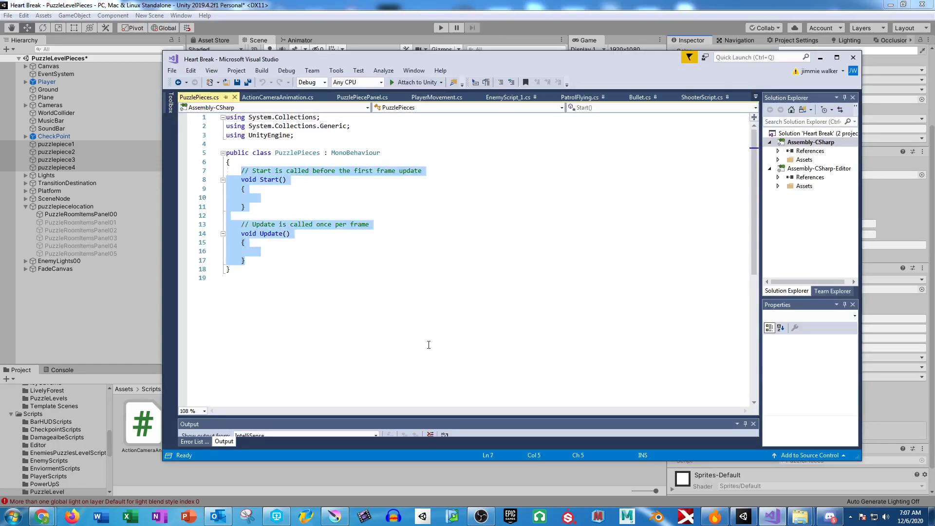
type("pu")
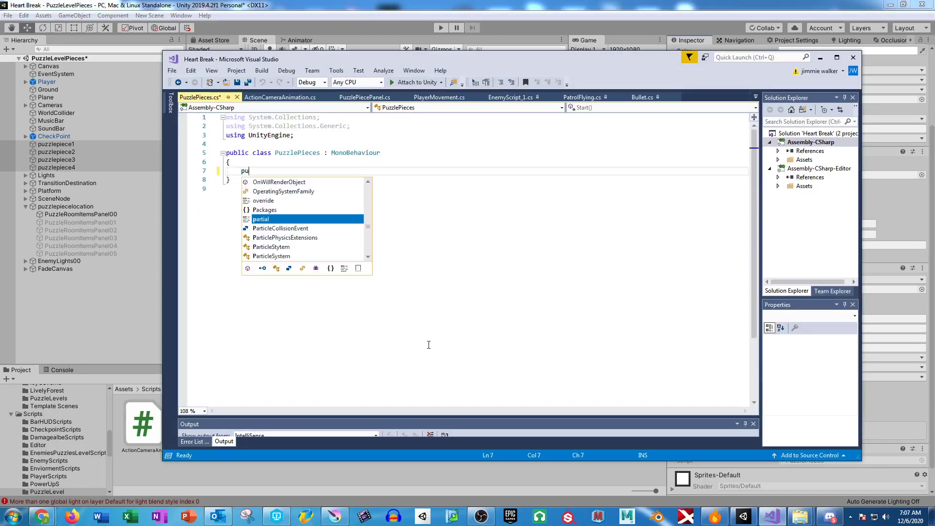
type("blic float spee")
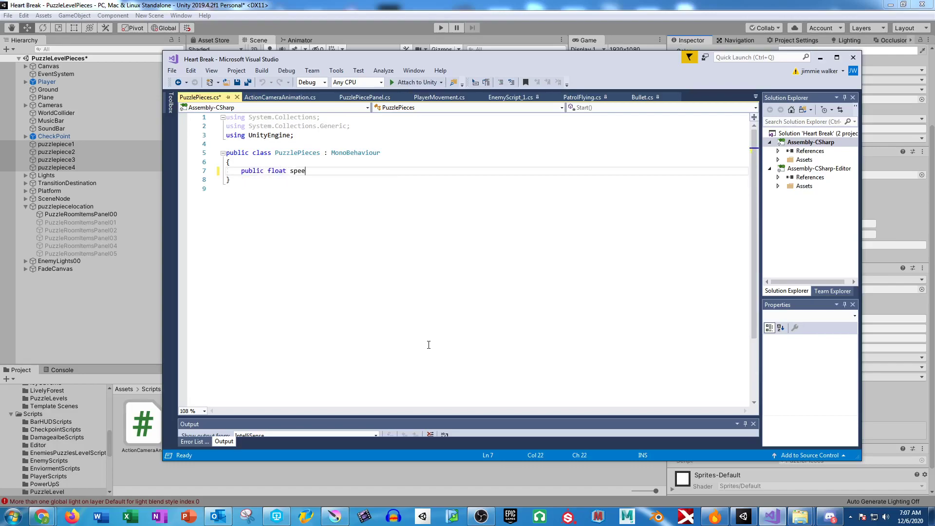
type("d;")
key("Return")
key("Return")
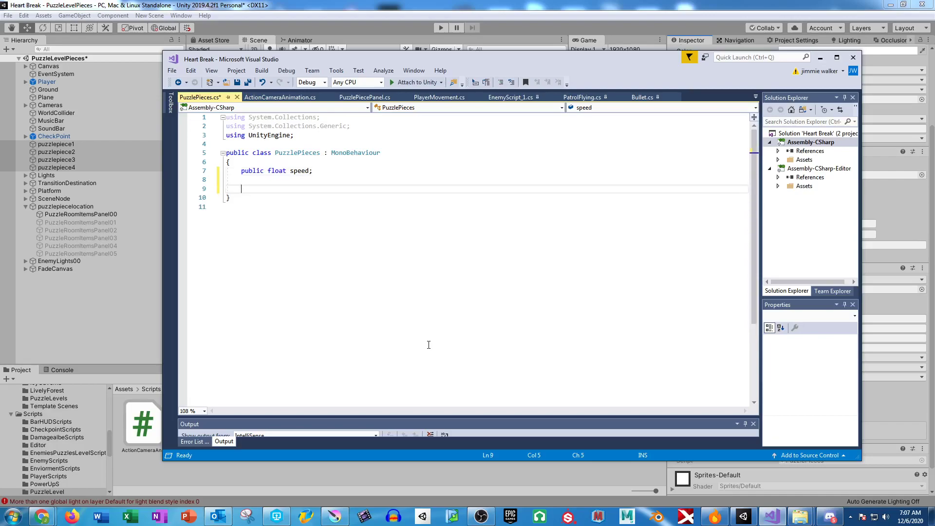
Below the speed field, add empty private void Update() and private void OnTriggerEnter2D(Collider2D collision) methods
type("update")
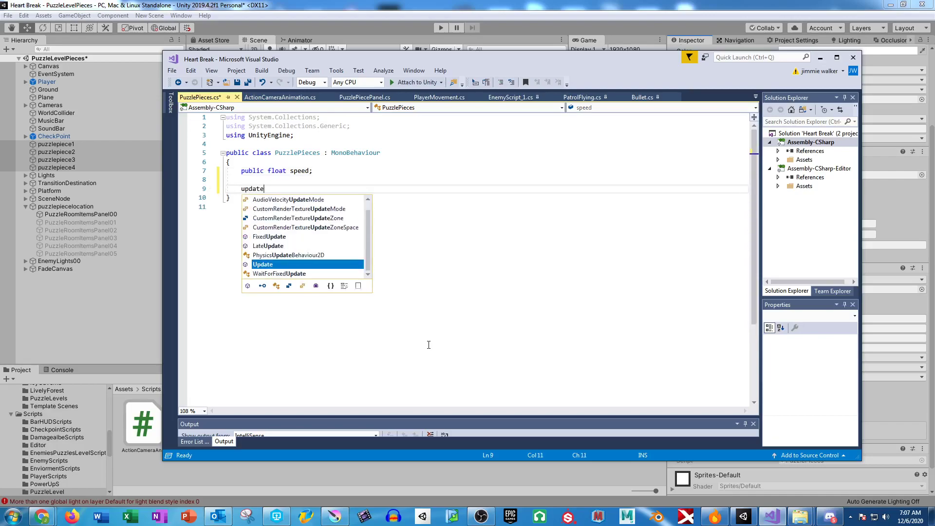
key("Tab")
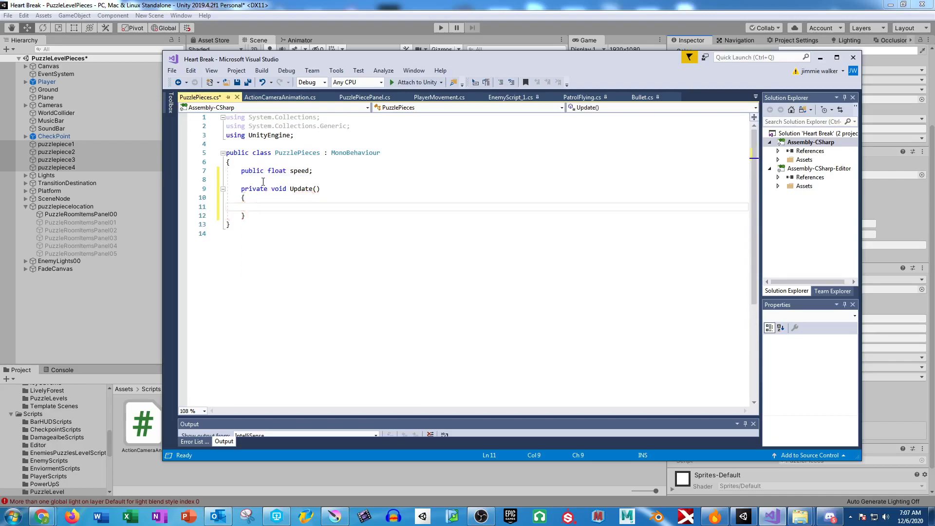
left_click(260, 216)
key("Return")
key("Return")
type("ontrigg")
key("Down")
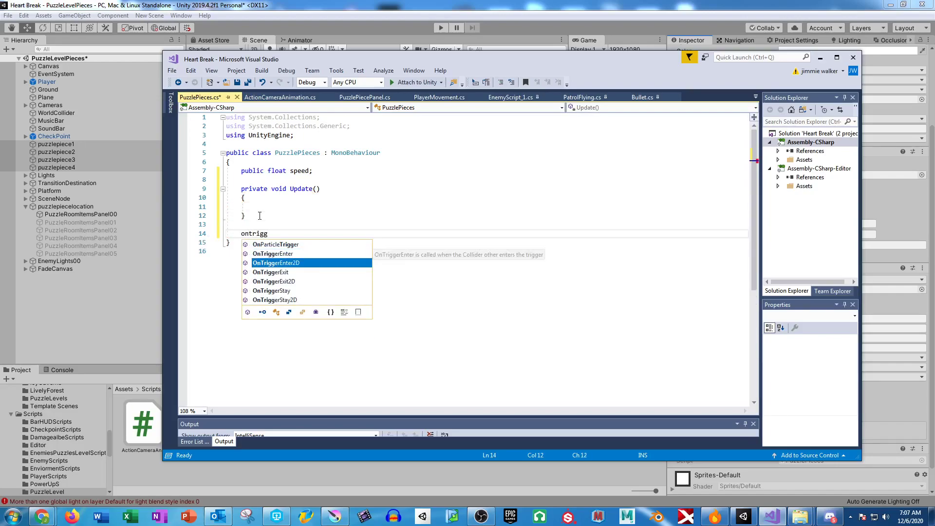
key("Tab")
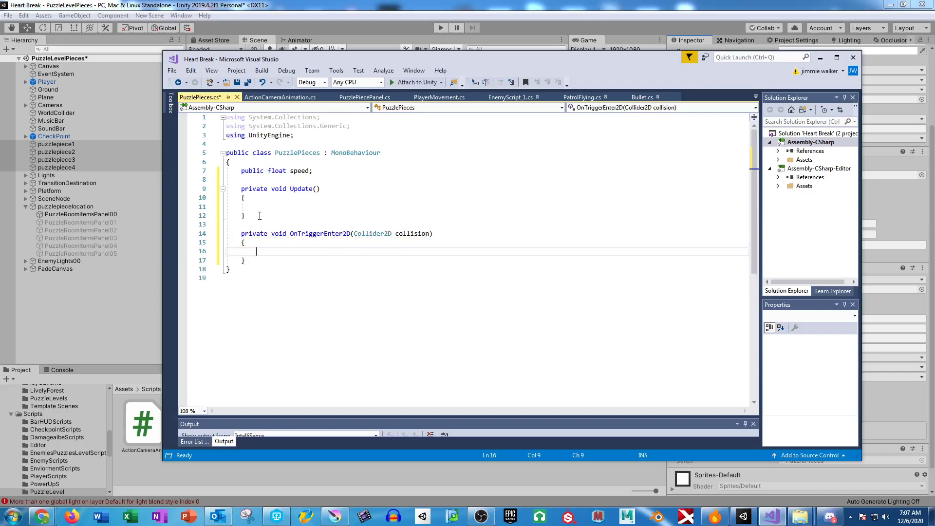
Rename the Collider2D parameter of OnTriggerEnter2D to other
double_click(409, 237)
key("BackSpace")
type("other")
key("Escape")
In OnTriggerEnter2D, add a braced if (other.gameObject.tag == "Player") block containing Destroy(gameObject);
left_click(281, 251)
type("if (")
type("other.gameObject.")
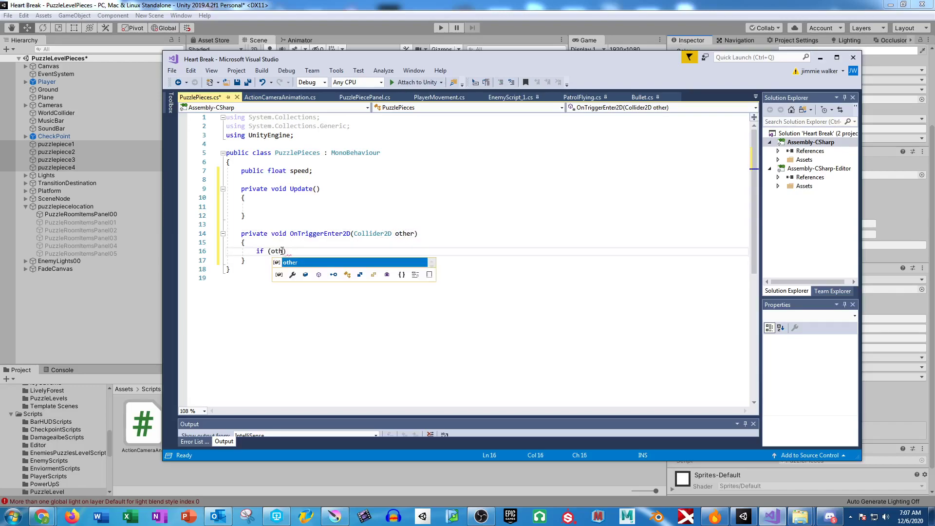
type("tag == \"")
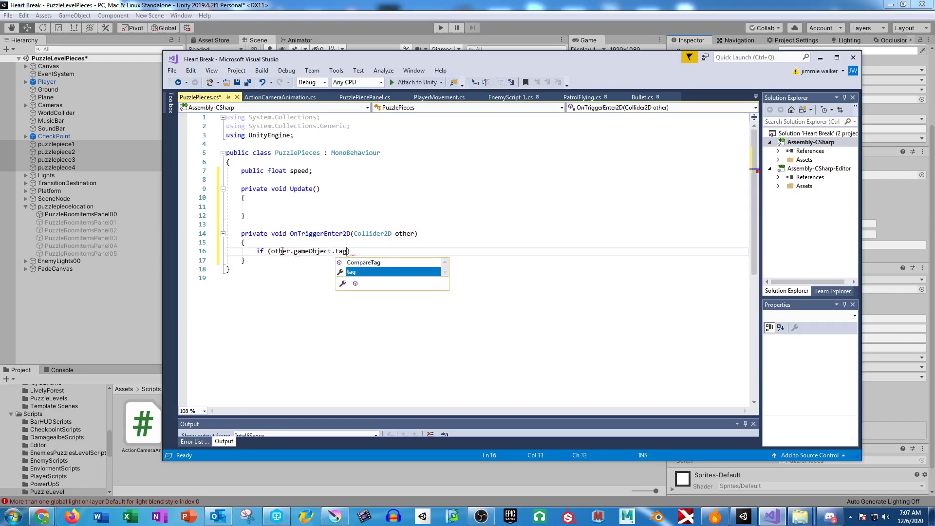
type("Player\") {")
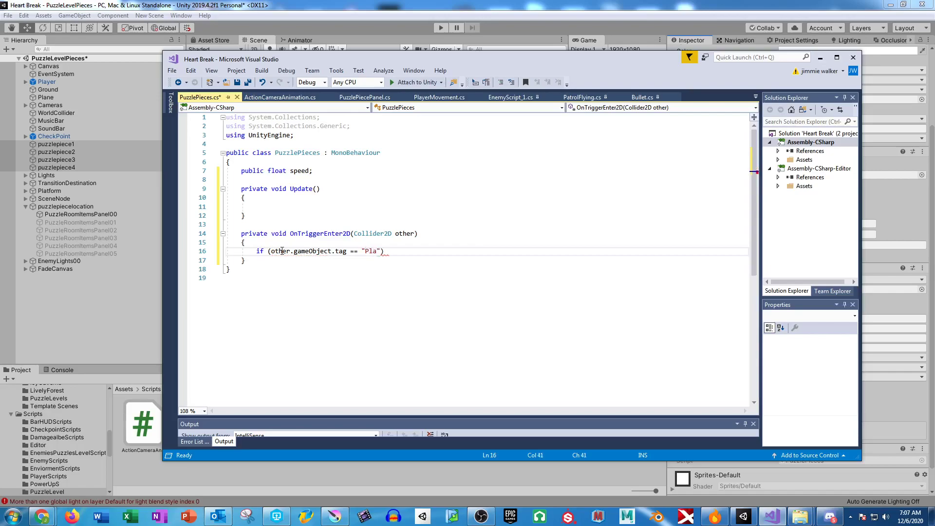
key("Return")
type("Destroy")
type("(gameObject)")
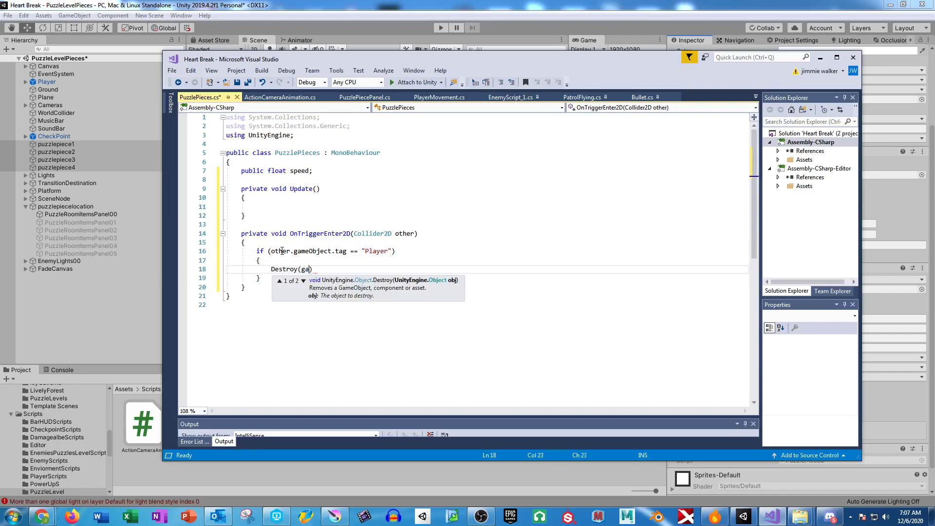
type(";")
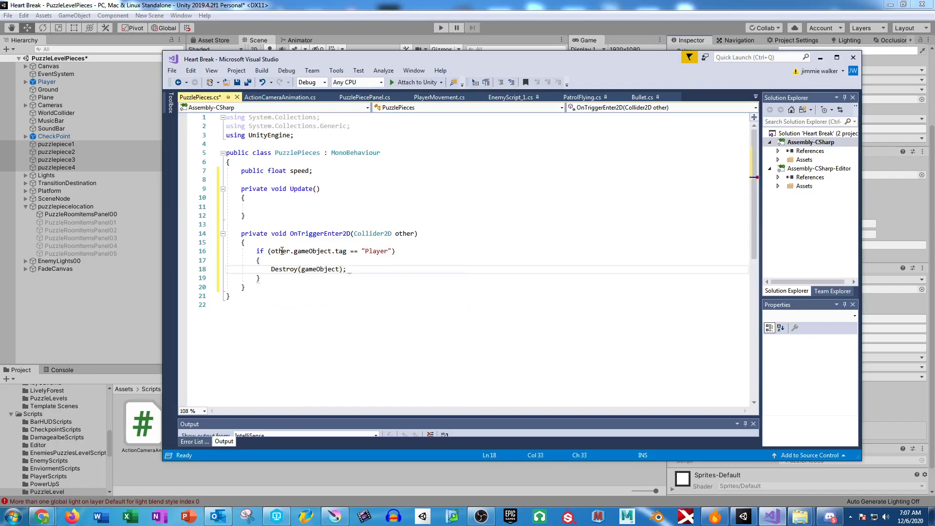
Switch to Chrome and search the Unity Scripting API documentation for "ping pong"
left_click(275, 207)
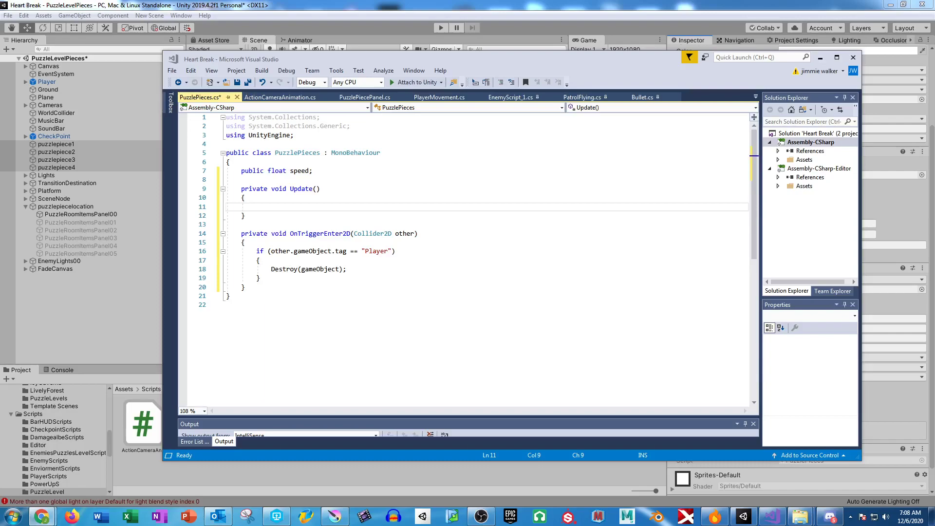
left_click(41, 517)
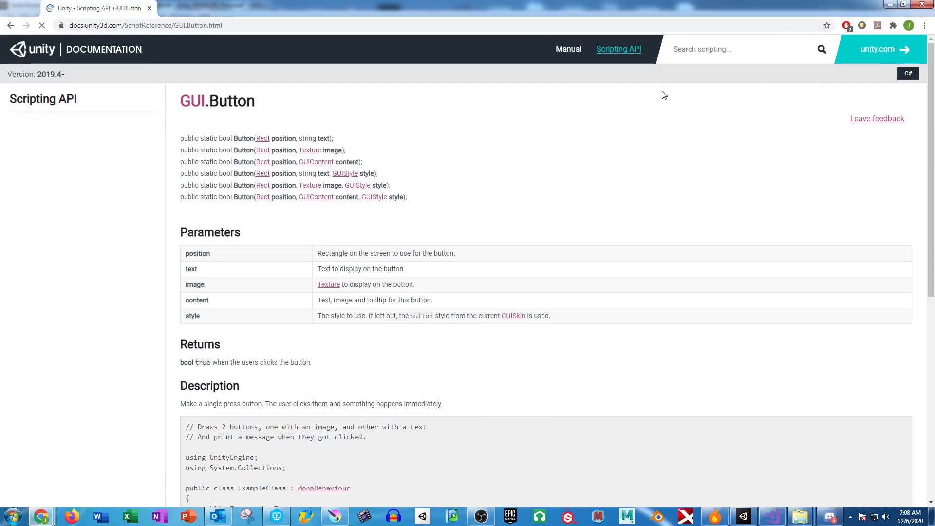
left_click(726, 49)
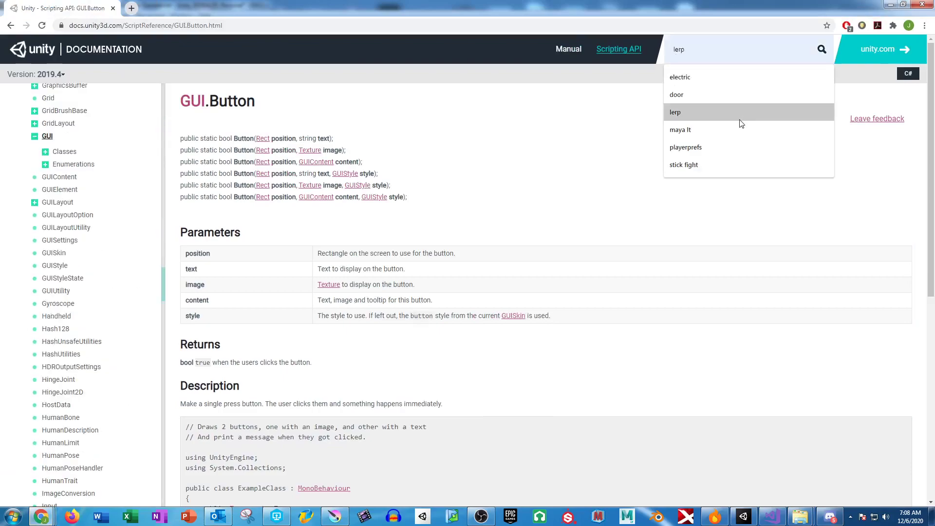
type("vector 2")
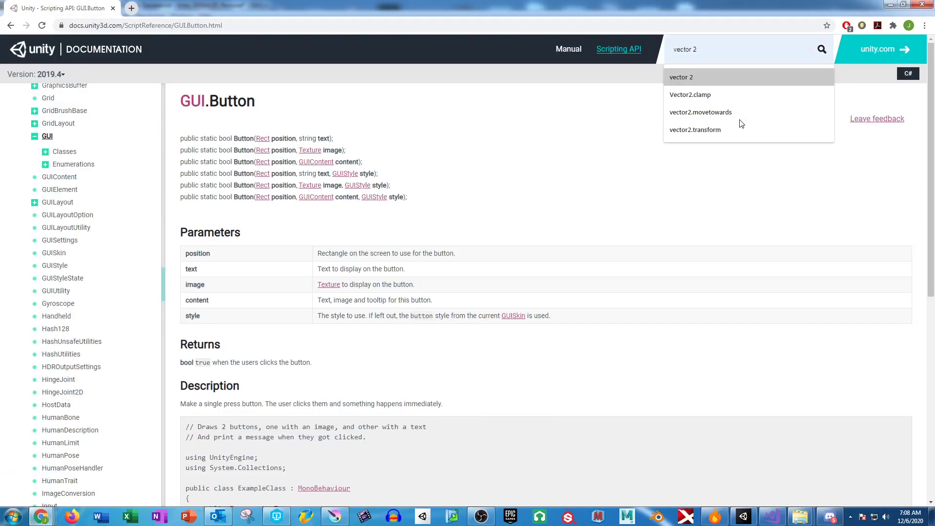
key("BackSpace")
key("BackSpace")
key("BackSpace")
key("BackSpace")
key("BackSpace")
key("BackSpace")
key("BackSpace")
key("BackSpace")
type("ping")
type(" pong")
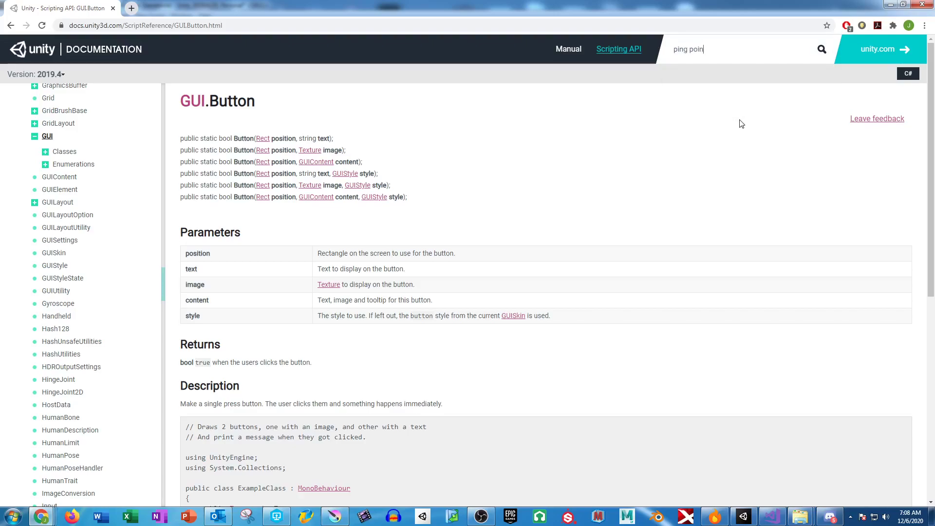
key("Return")
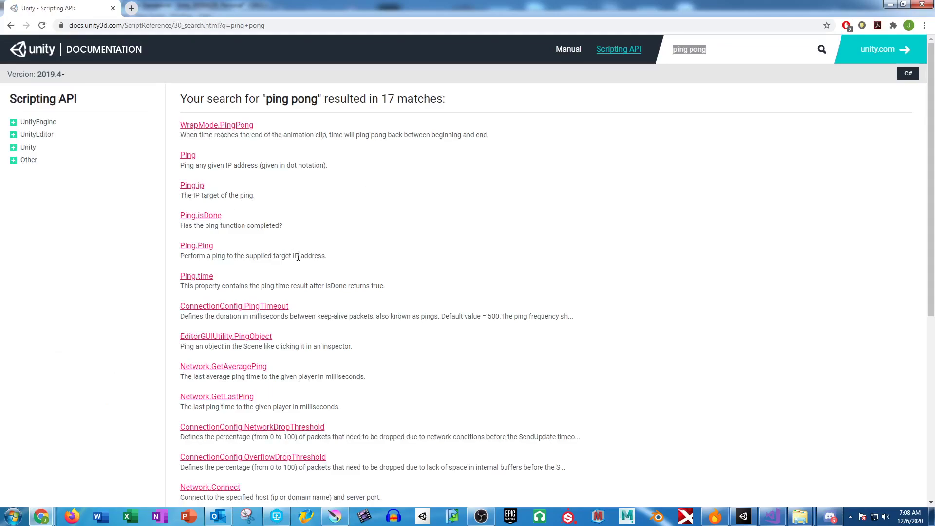
Open the Mathf.PingPong reference from the search results, examine its method signature, and return to Visual Studio
scroll(345, 289, "down", 6)
left_click(222, 286)
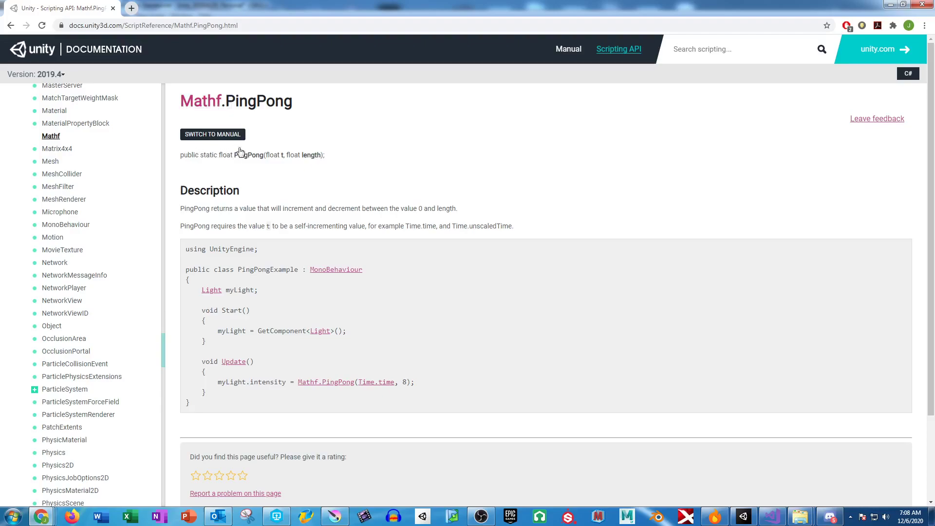
left_click_drag(234, 155, 333, 160)
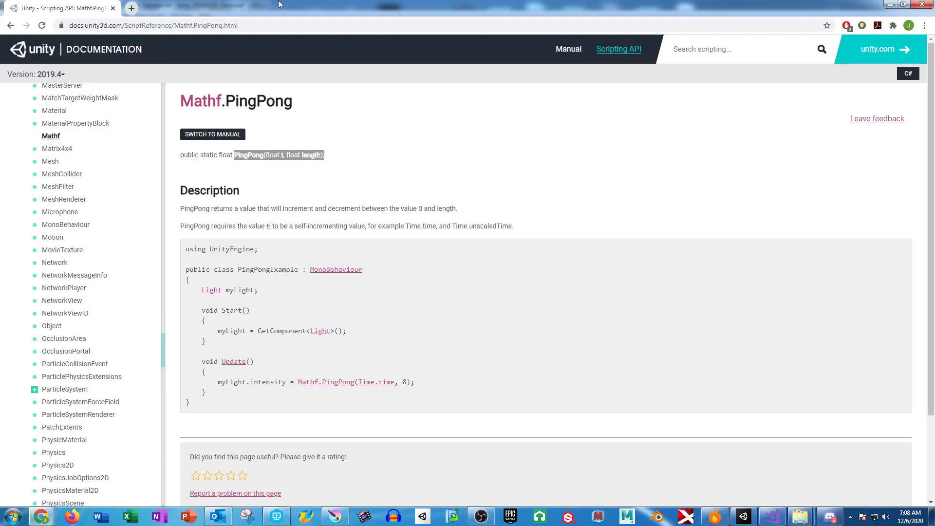
key("alt+Tab")
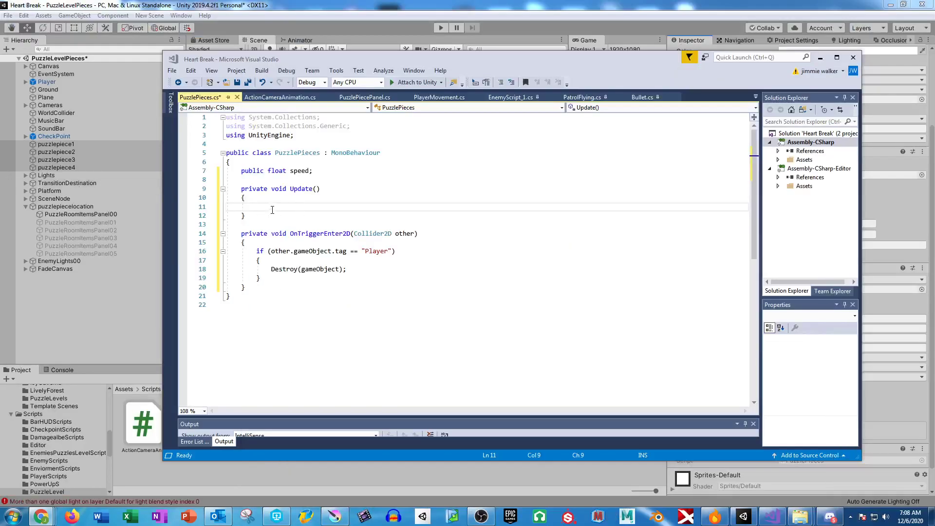
type("mathf")
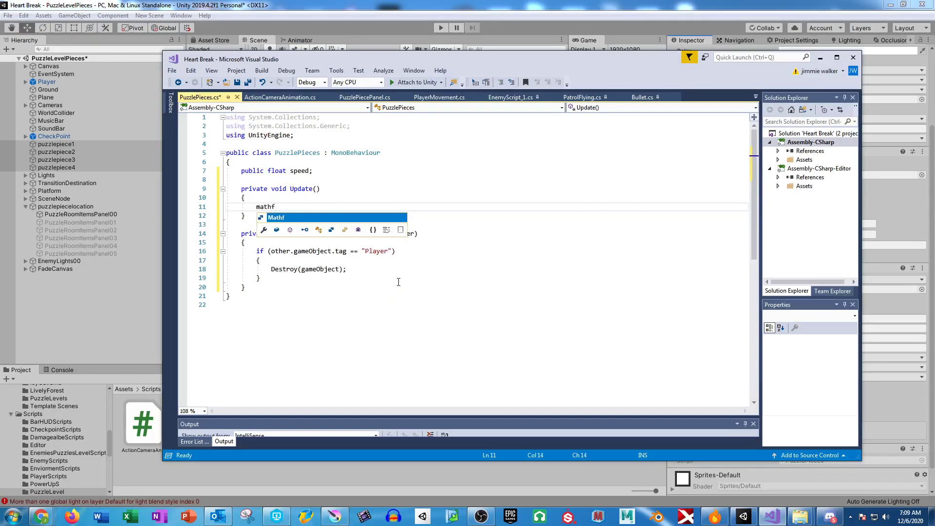
key("BackSpace")
key("BackSpace")
key("BackSpace")
key("BackSpace")
key("BackSpace")
type("po")
key("BackSpace")
key("BackSpace")
In Update, replace the mathf text with transform.position = Mathf.PingPong(Time.deltaTime, speed);
type("transform.po")
key("Tab")
type("= ma")
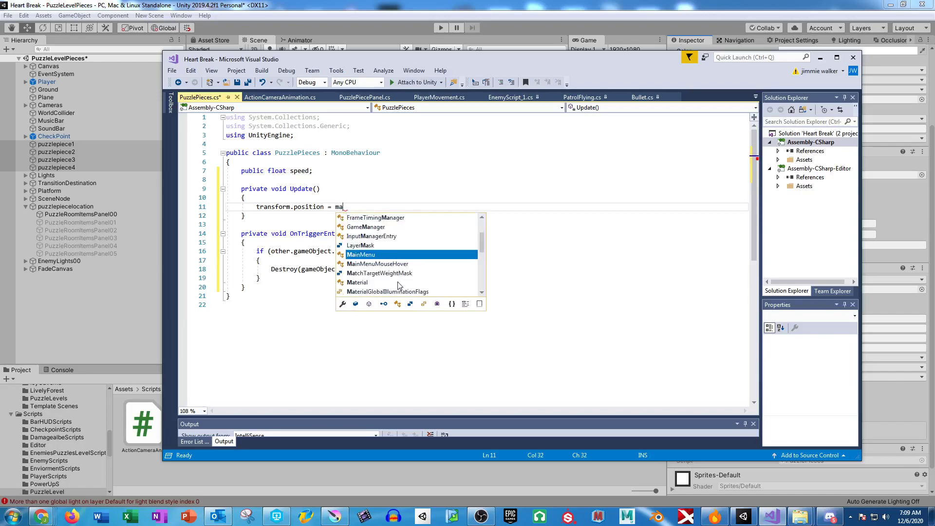
type("thf.pin")
key("Tab")
type("(Time.del")
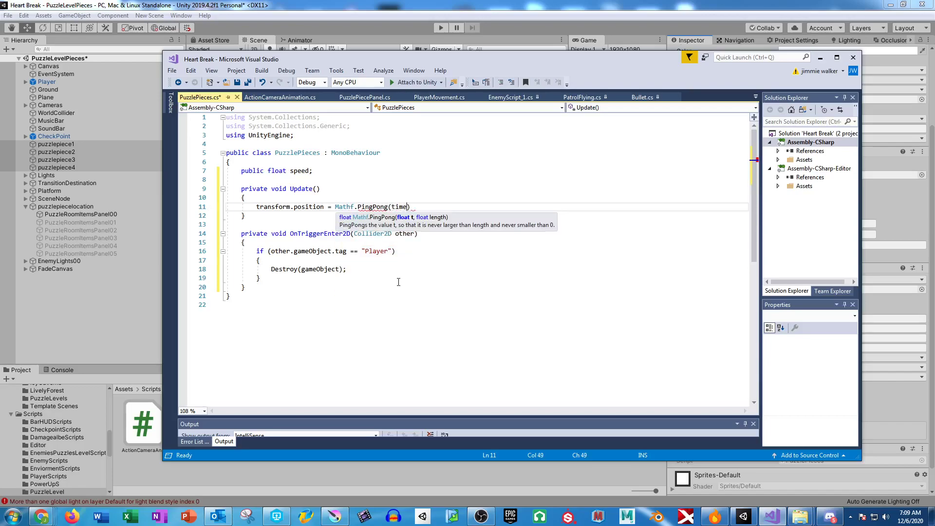
key("Tab")
type(", spee")
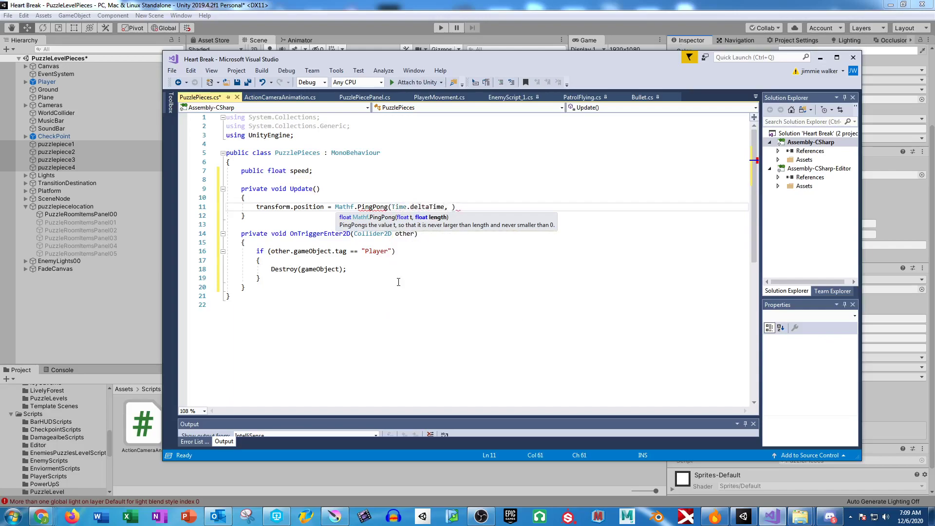
type("d);")
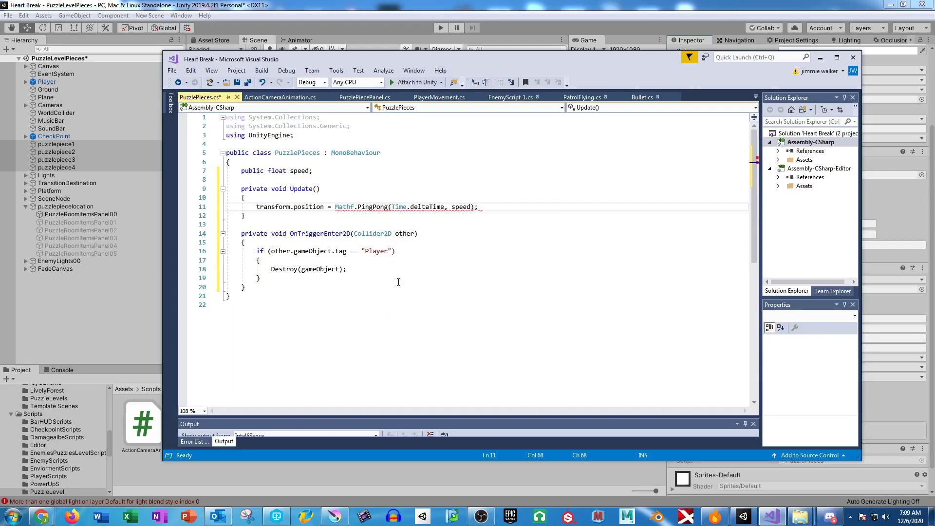
Check the type error on Mathf, wrap the PingPong call in new Vector3( ), and check the error on Vector3
left_click(404, 242)
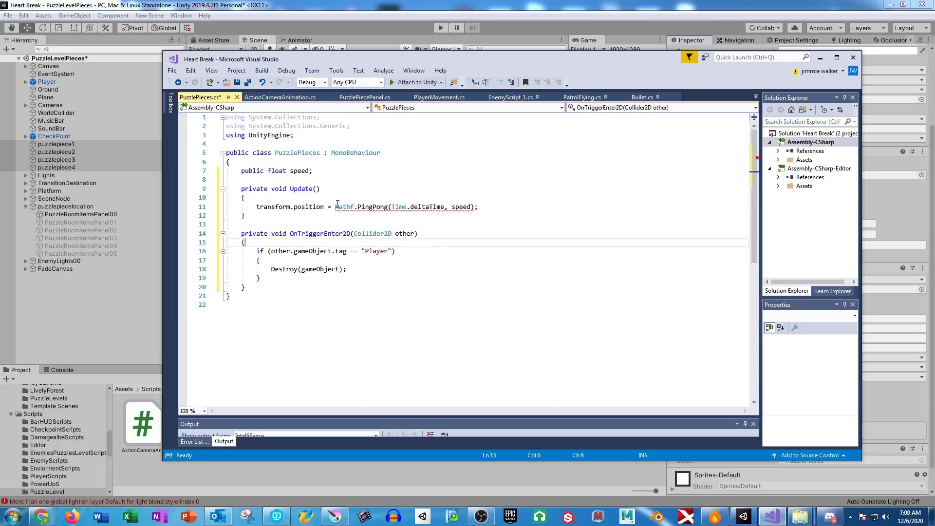
mouse_move(343, 206)
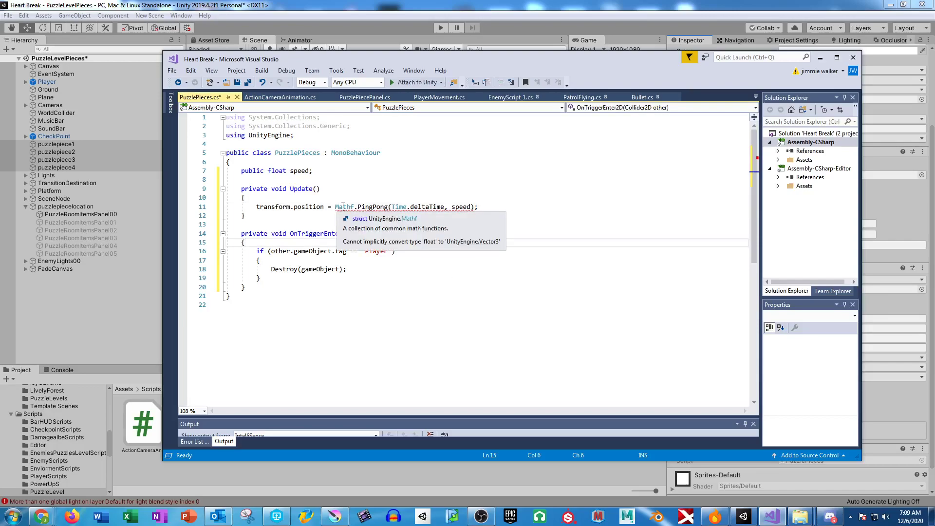
left_click(336, 207)
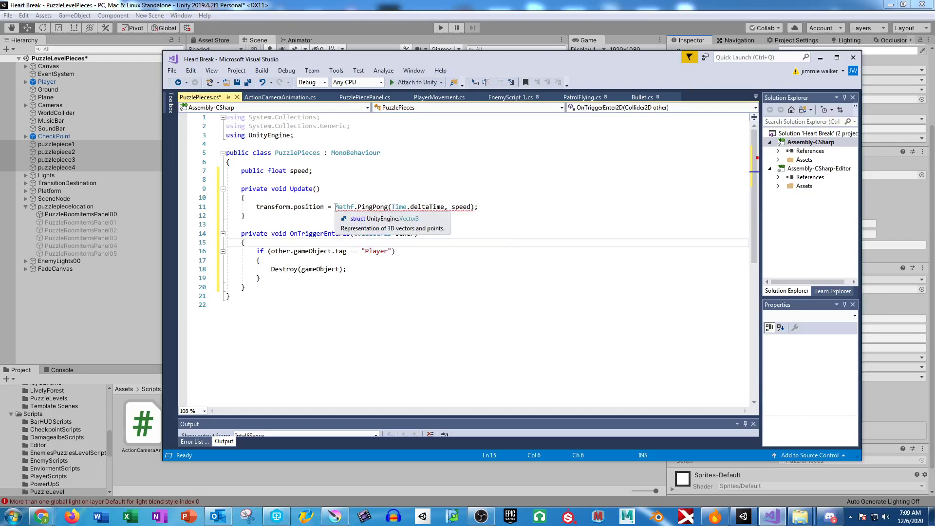
type("new Vector 3 (")
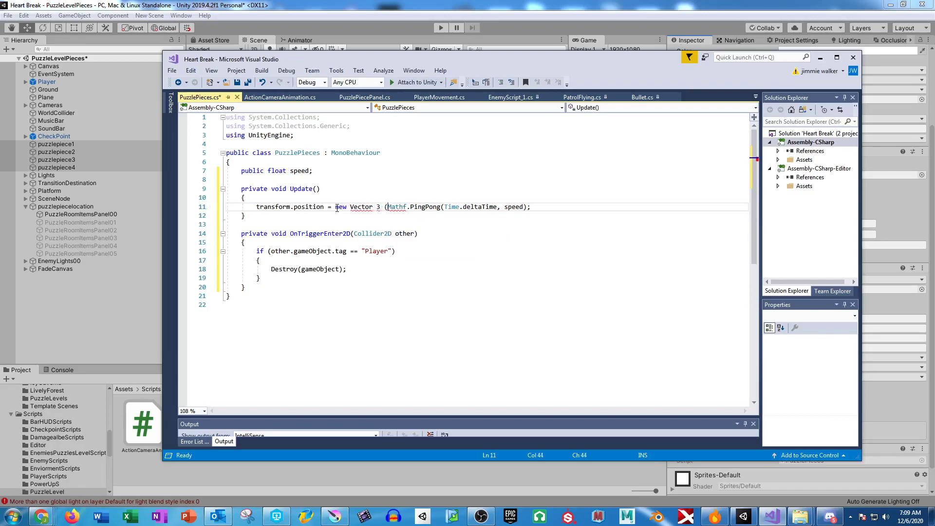
left_click(527, 207)
type(")")
left_click(378, 207)
key("BackSpace")
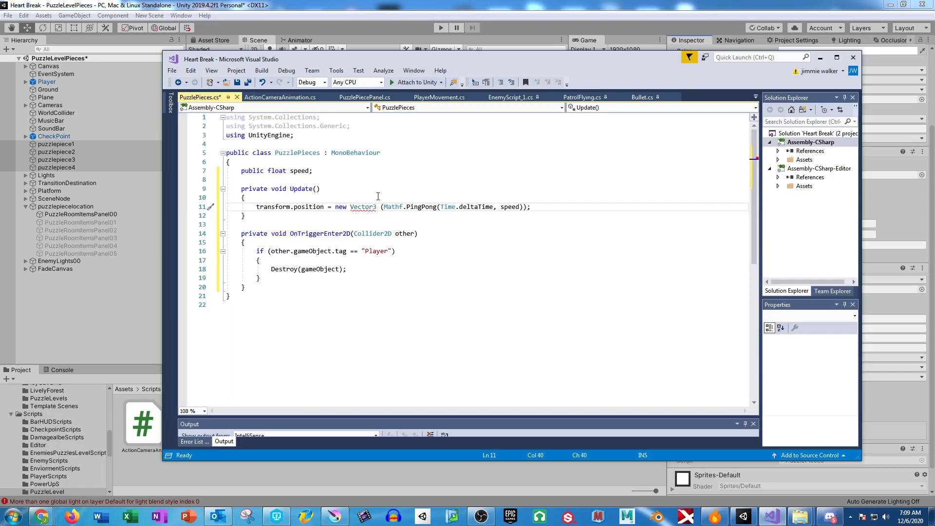
mouse_move(372, 207)
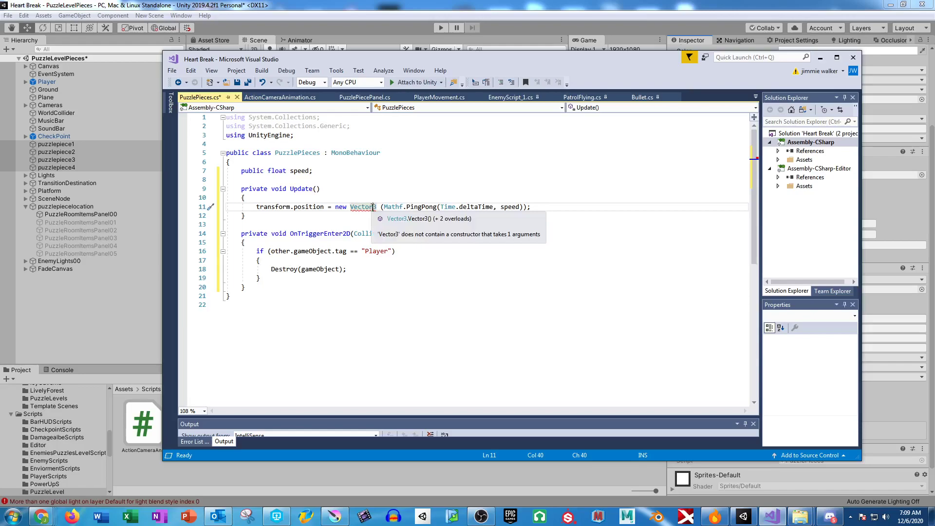
left_click(382, 207)
key("BackSpace")
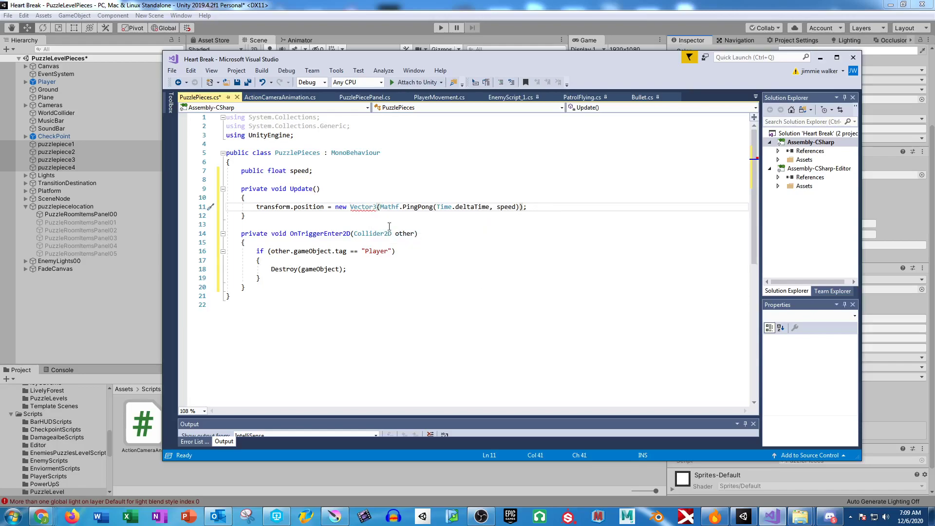
mouse_move(378, 207)
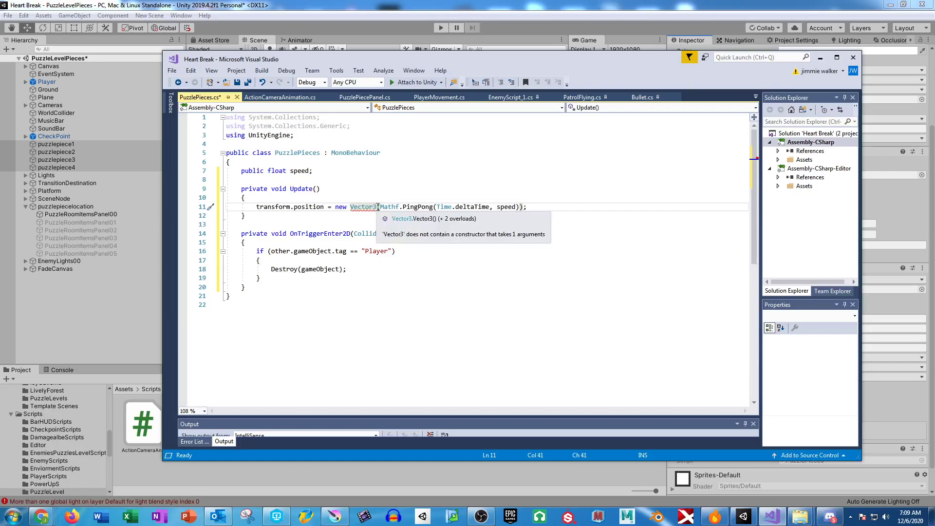
Replace transform.position = new Vector3 before the PingPong call with transform.Translate
left_click(258, 207)
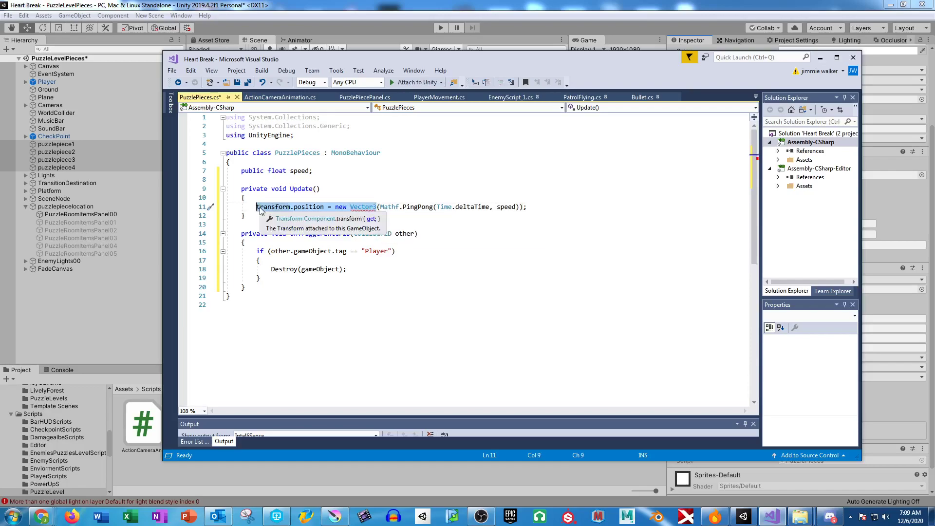
type("transform.")
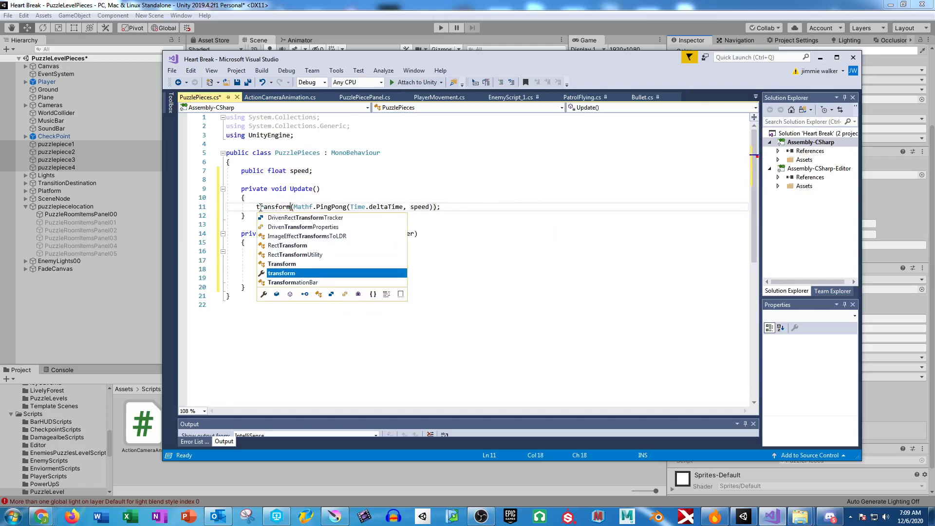
type("tran")
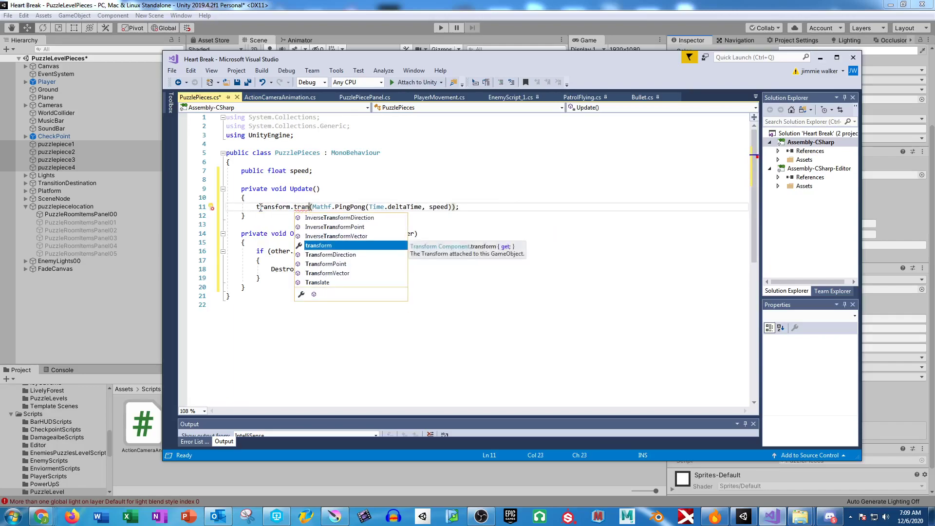
key("Down")
key("Down")
key("Down")
key("Down")
key("Down")
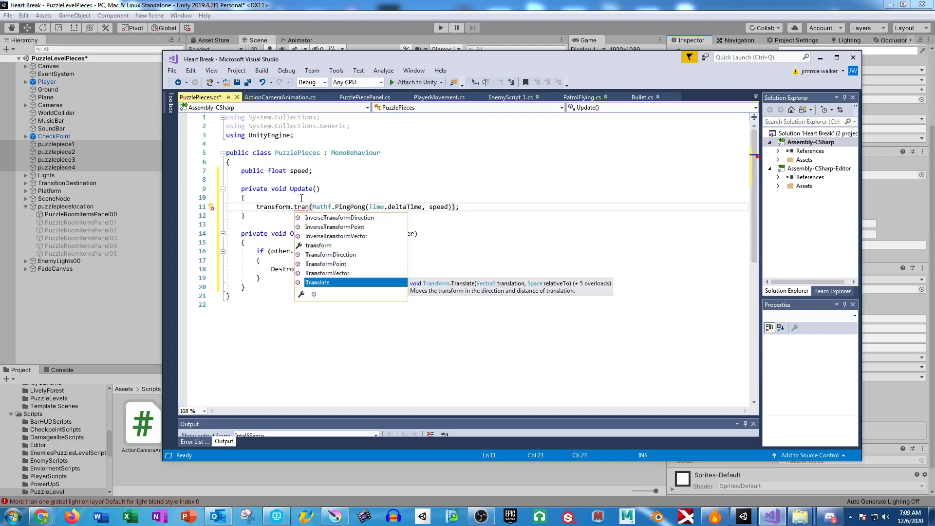
double_click(324, 283)
key("Right")
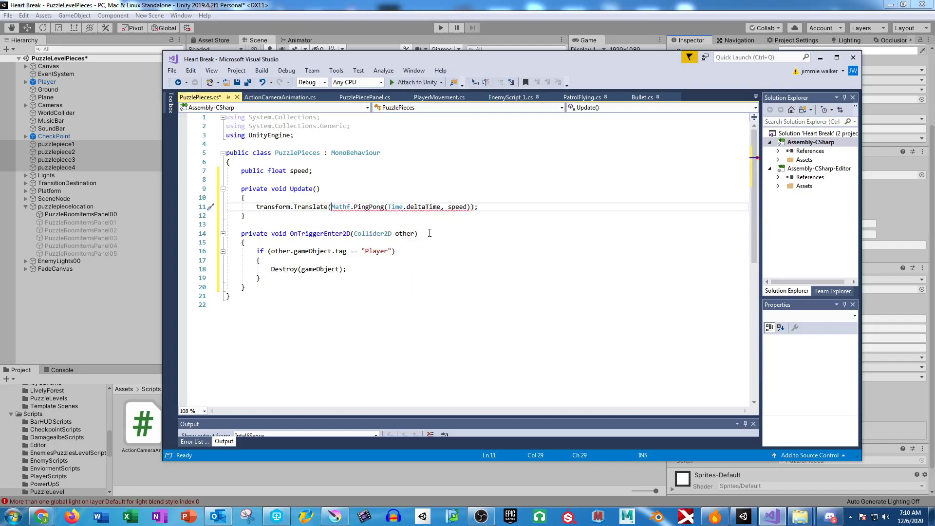
Add 0 as the x and z arguments of transform.Translate, keeping the PingPong call as the y argument
type("0,")
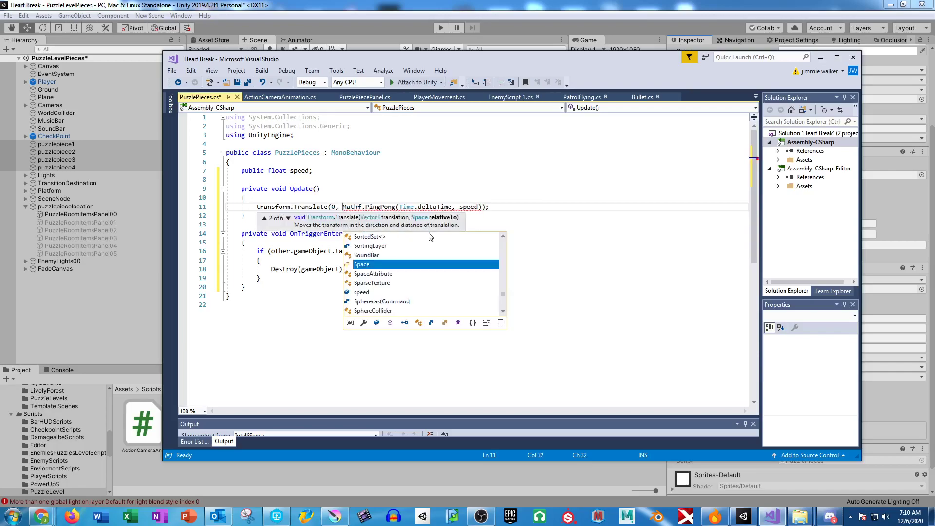
left_click(482, 206)
type(", 0")
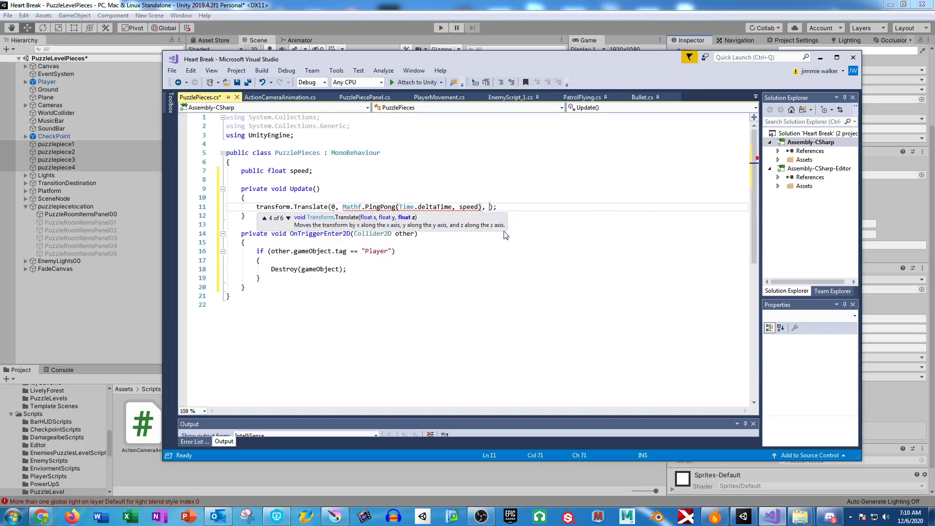
left_click(532, 245)
left_click(509, 207)
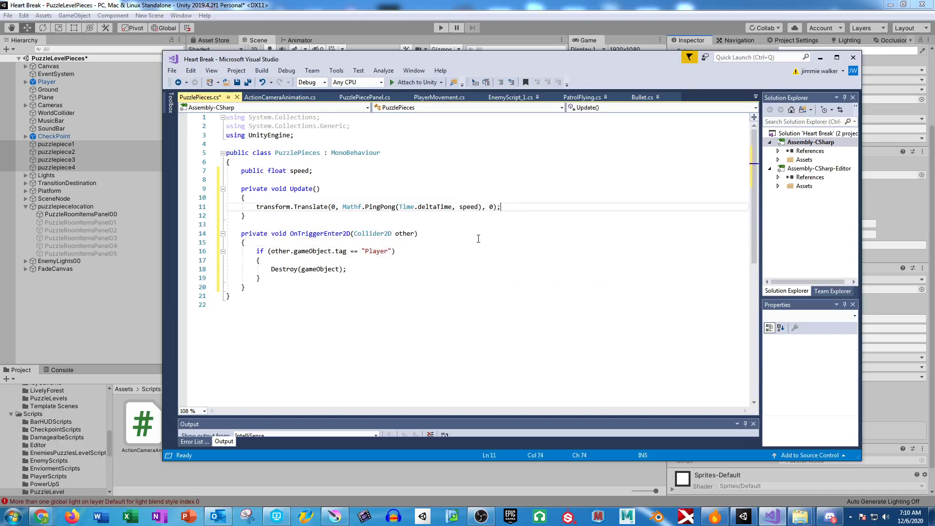
Review the arguments of transform.Translate, save PuzzlePieces.cs, and switch back to Unity
left_click(334, 207)
left_click_drag(343, 209, 495, 206)
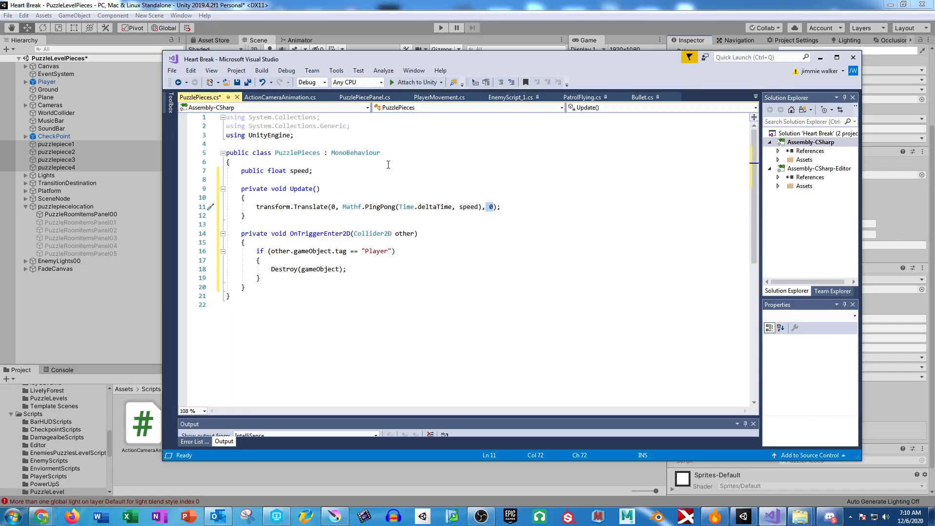
key("ctrl+s")
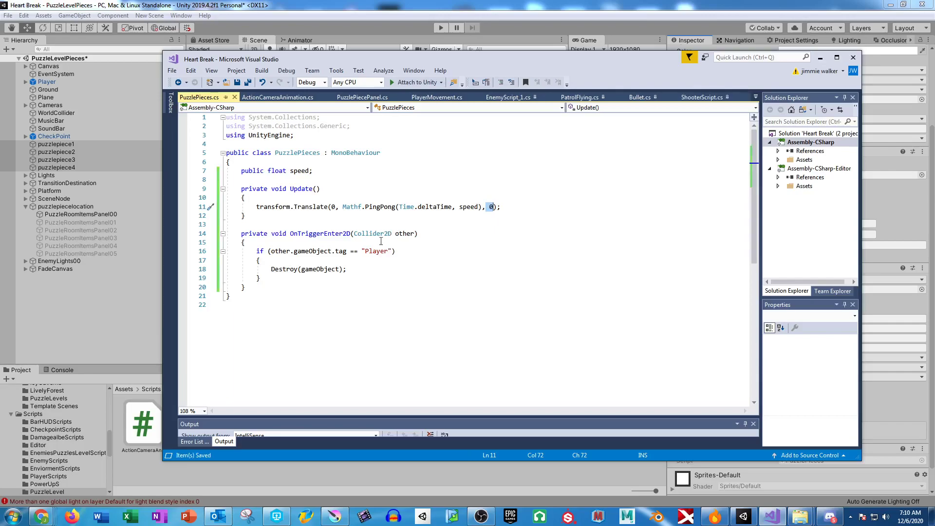
left_click(412, 5)
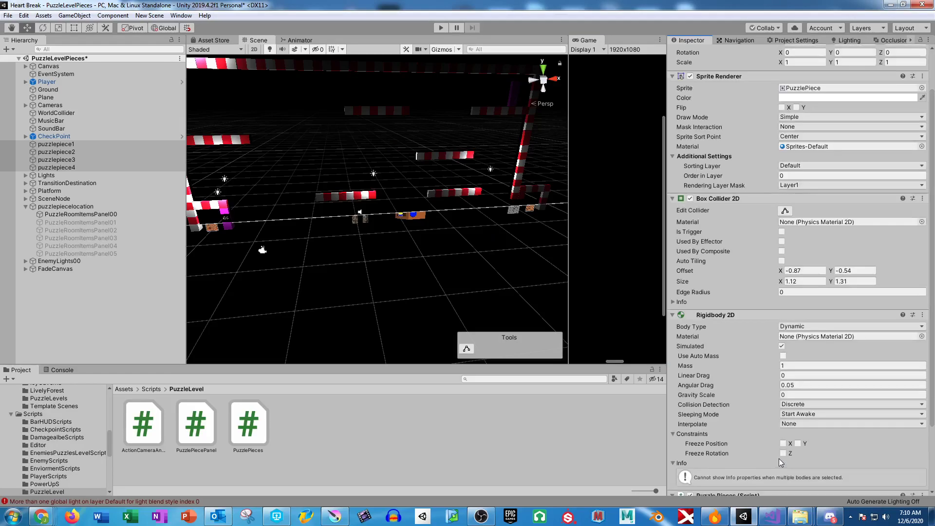
Open the selected puzzle pieces' Speed for editing, run the game, and examine the pieces' motion in the Scene view
scroll(779, 460, "down", 3)
left_click(792, 435)
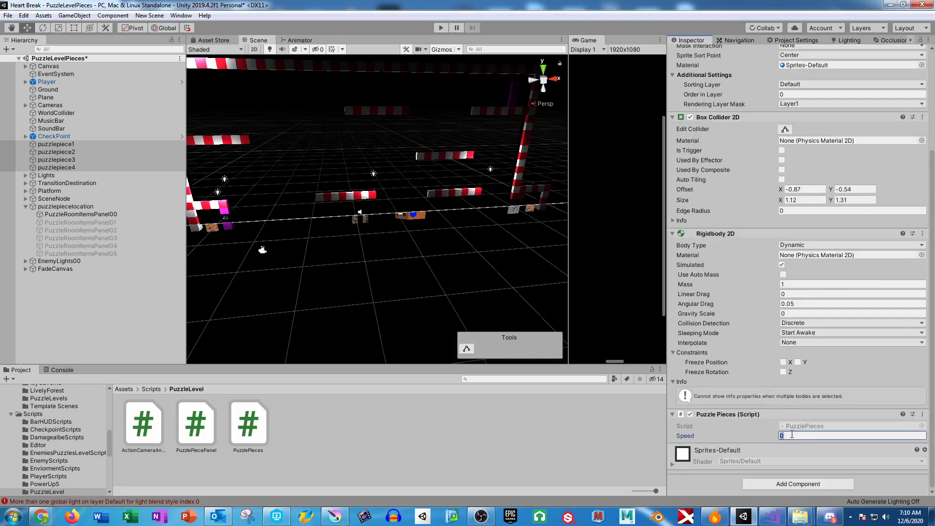
left_click(440, 27)
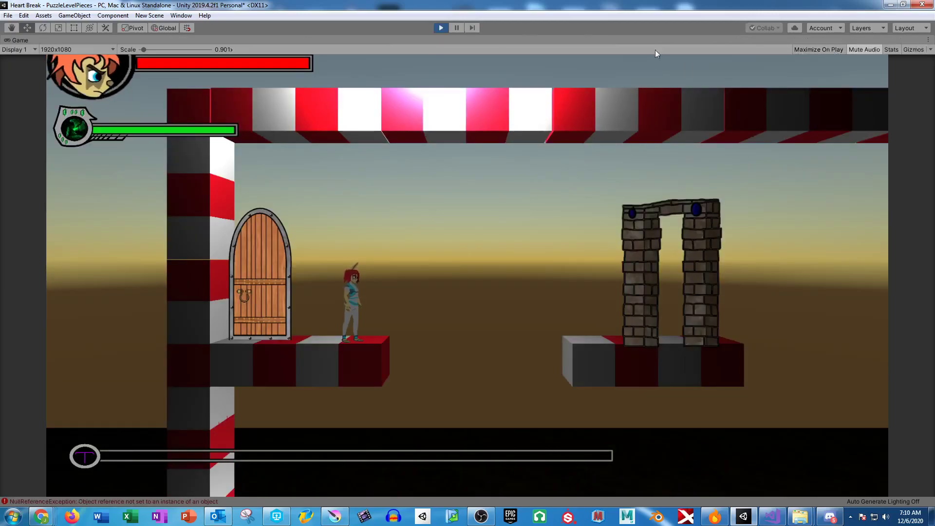
left_click(457, 28)
left_click(457, 27)
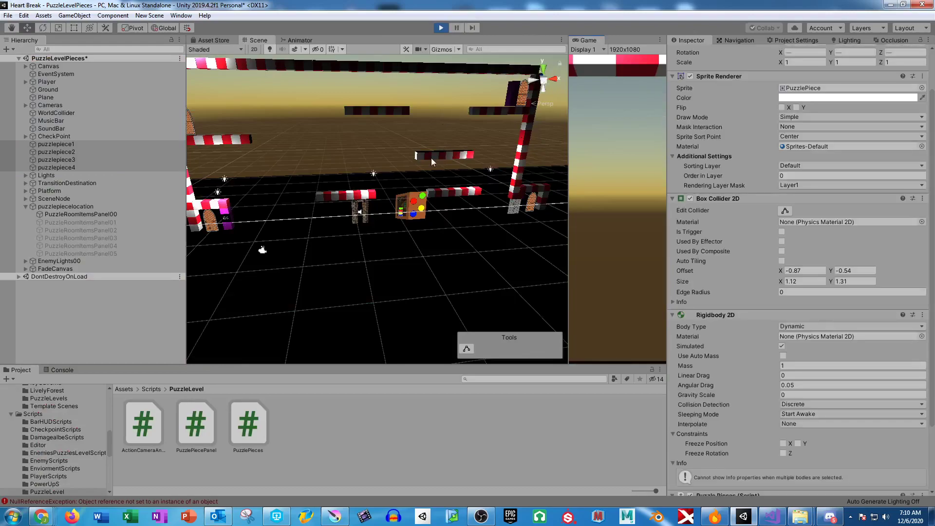
scroll(431, 158, "up", 5)
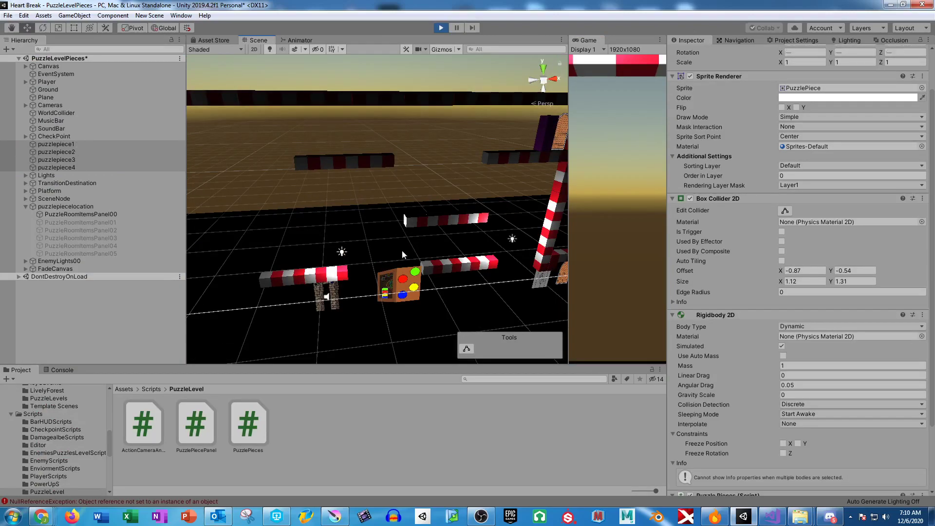
scroll(415, 239, "down", 5)
scroll(430, 249, "up", 8)
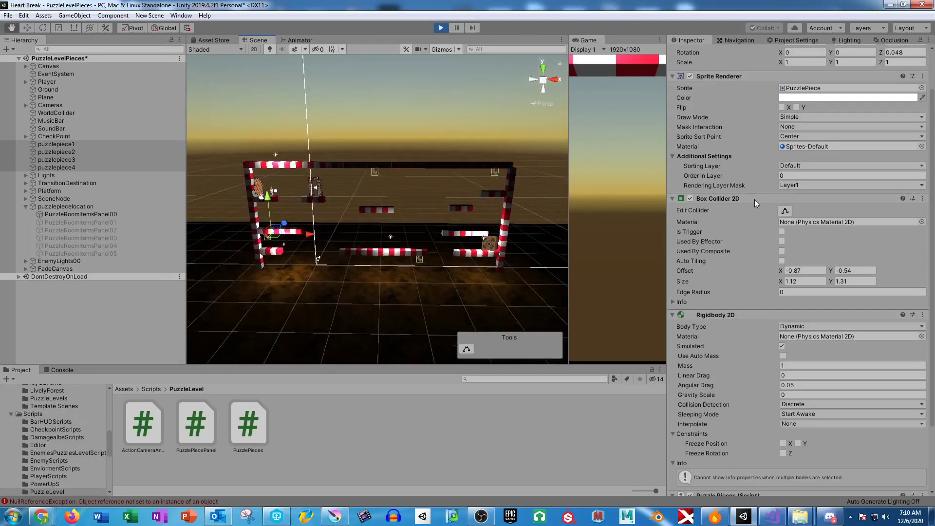
middle_click_drag(435, 227, 382, 217)
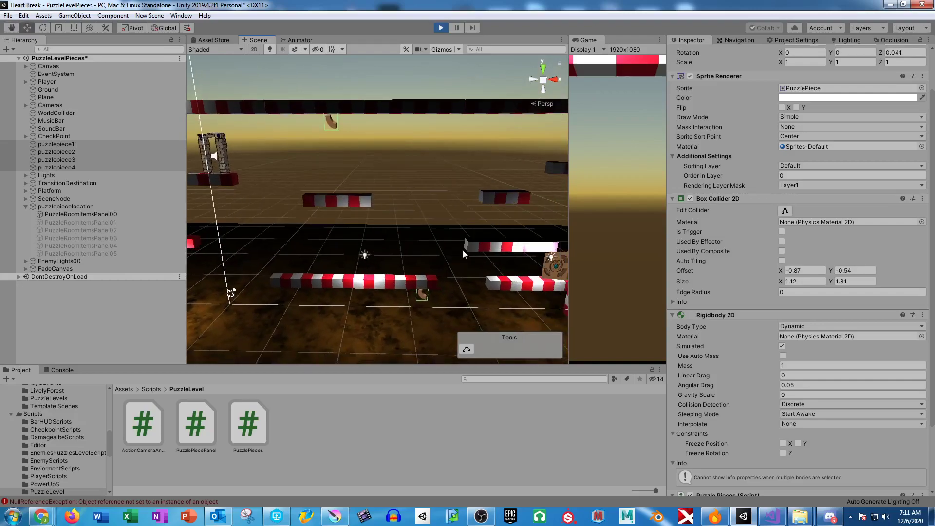
While the game runs, set the puzzle pieces' Speed to 0.5 and move the selected pieces down in the scene
scroll(771, 294, "down", 3)
left_click(793, 435)
type("0.5")
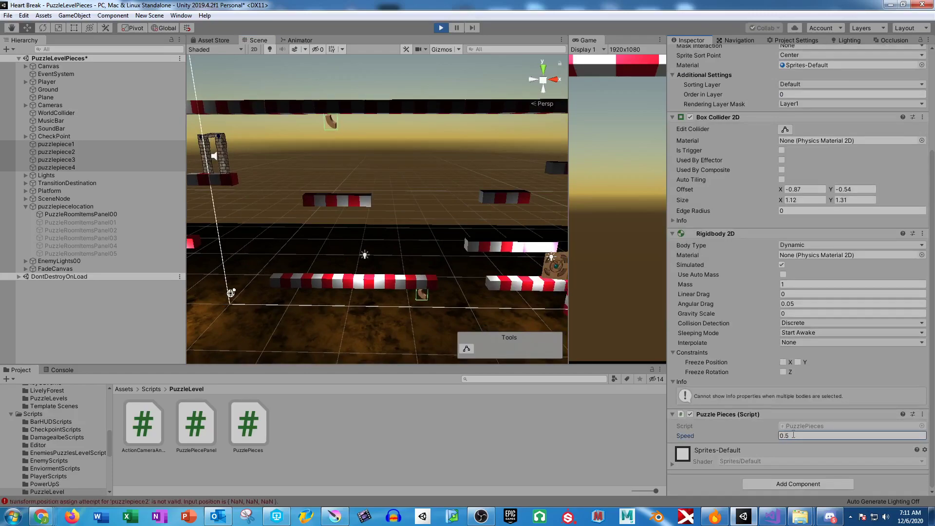
scroll(349, 174, "down", 5)
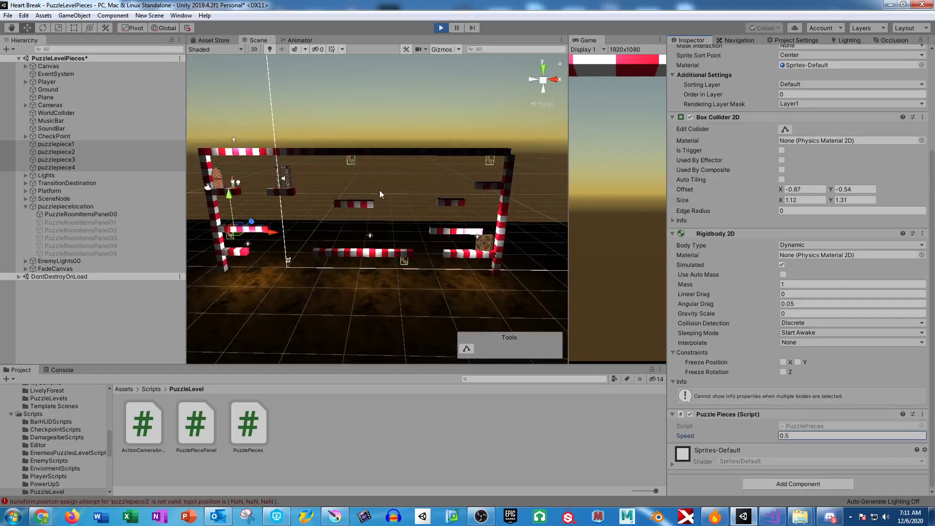
left_click_drag(228, 194, 233, 218)
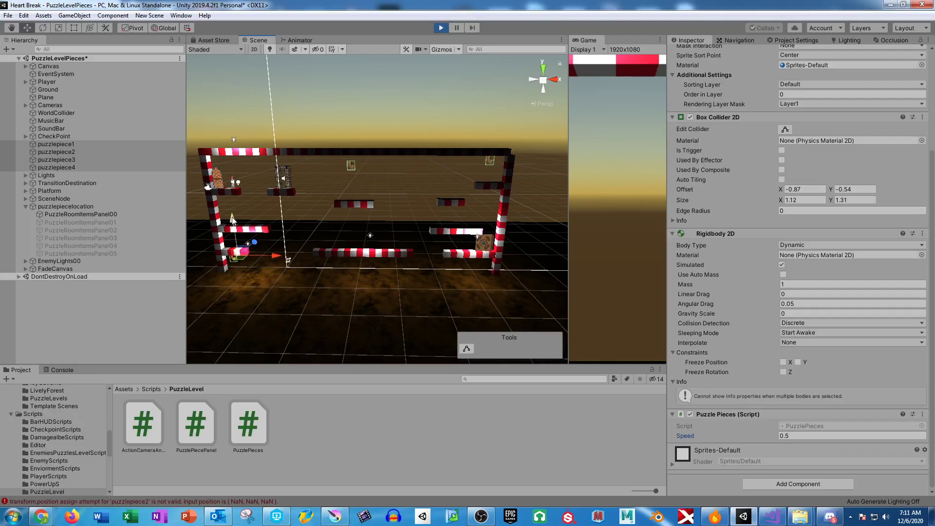
Set the Rigidbody 2D Gravity Scale of the puzzle pieces to 1 and stop the game
left_click(789, 314)
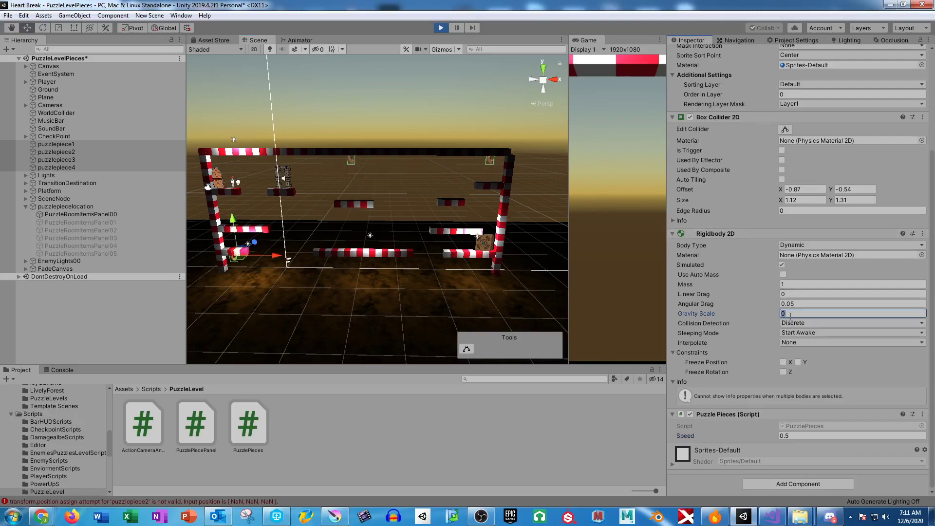
type("1")
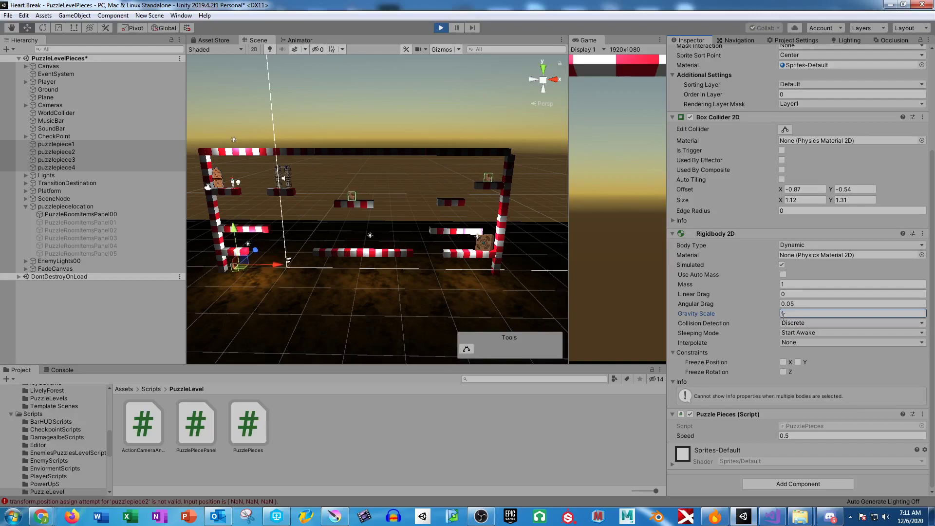
left_click(440, 28)
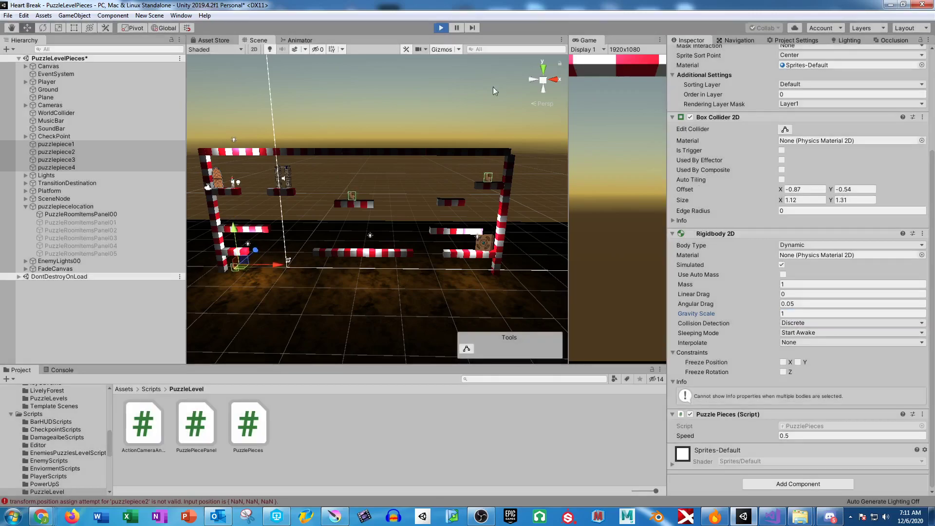
Switch to Visual Studio and delete the transform.Translate PingPong statement from Update() in PuzzlePieces.cs, adding a blank line below the speed field
left_click(772, 516)
left_click(317, 175)
key("Return")
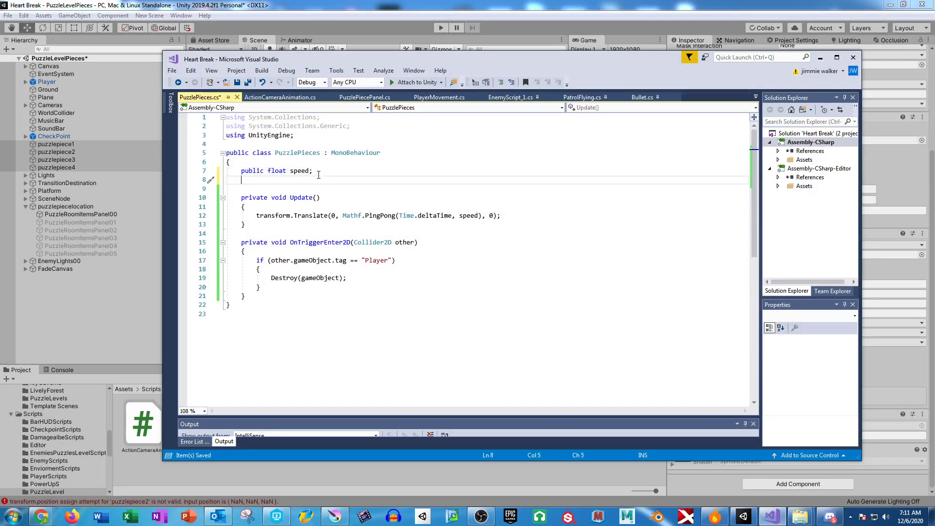
left_click_drag(502, 215, 256, 216)
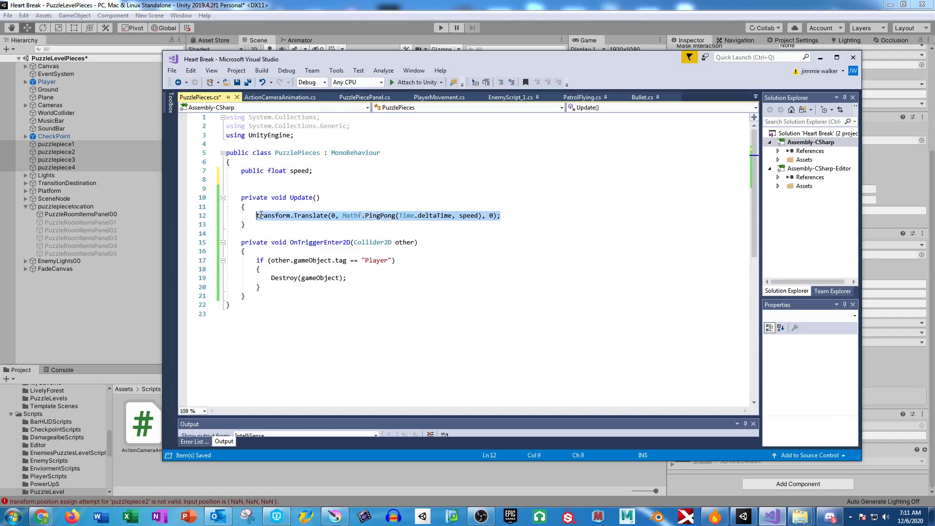
key("BackSpace")
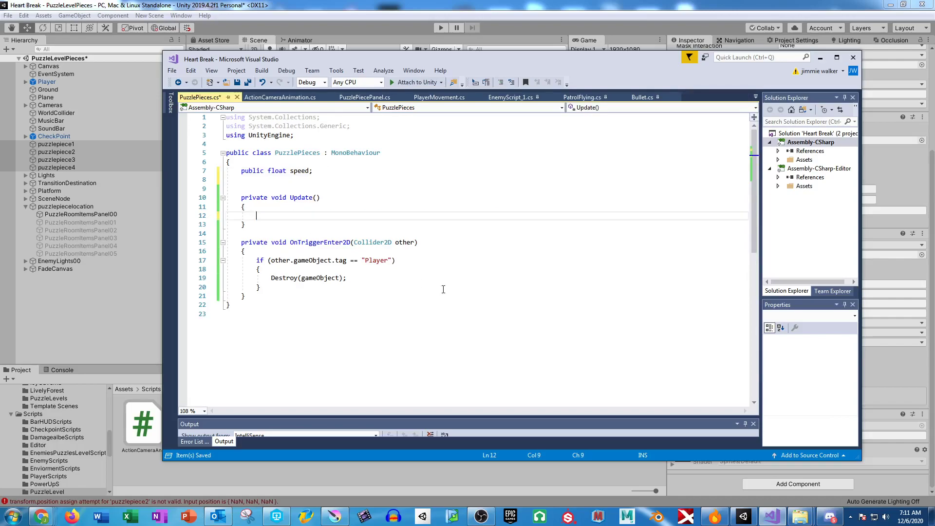
Replace the public float speed declaration with [SerializeField] Rigidbody2D rb2d;
left_click_drag(321, 170, 240, 171)
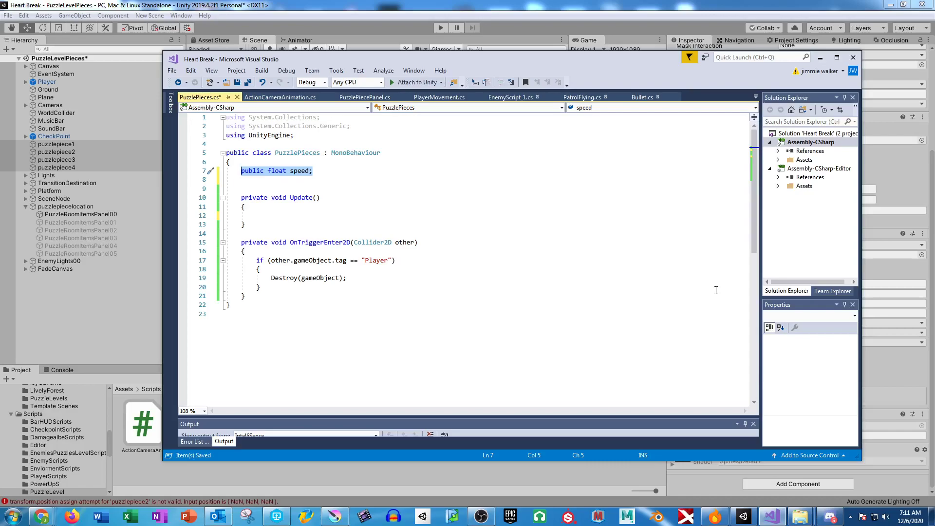
type("[seriz")
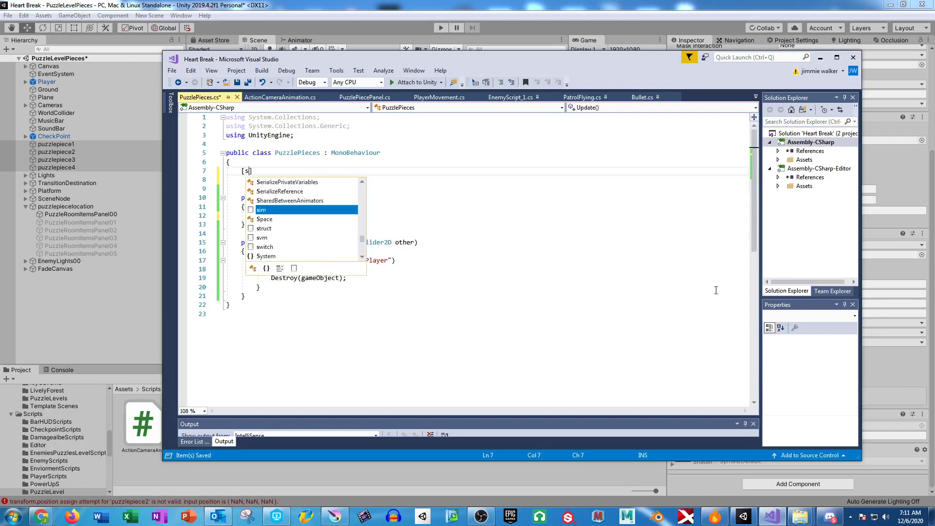
key("Return")
key("BackSpace")
key("BackSpace")
key("BackSpace")
key("BackSpace")
key("BackSpace")
key("BackSpace")
key("BackSpace")
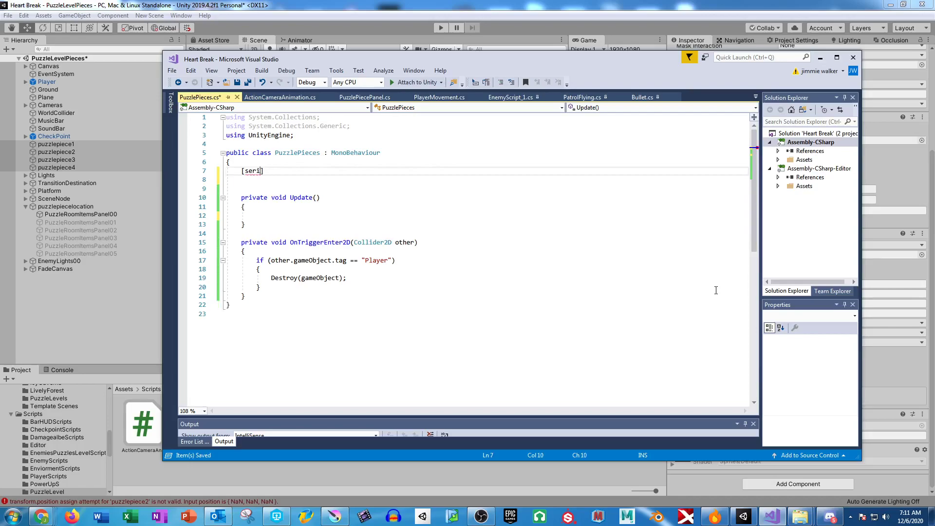
type("eri")
key("Tab")
type("] Rigid")
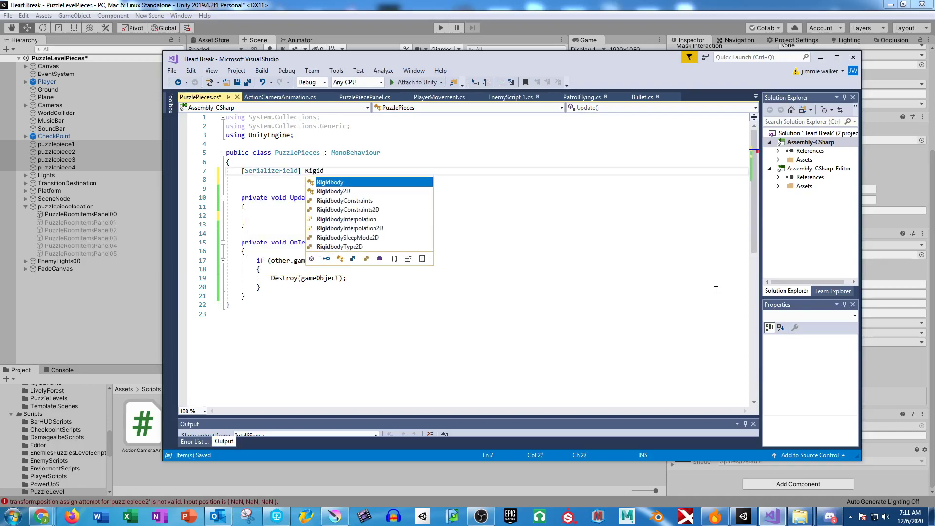
type("body2D rb2d;")
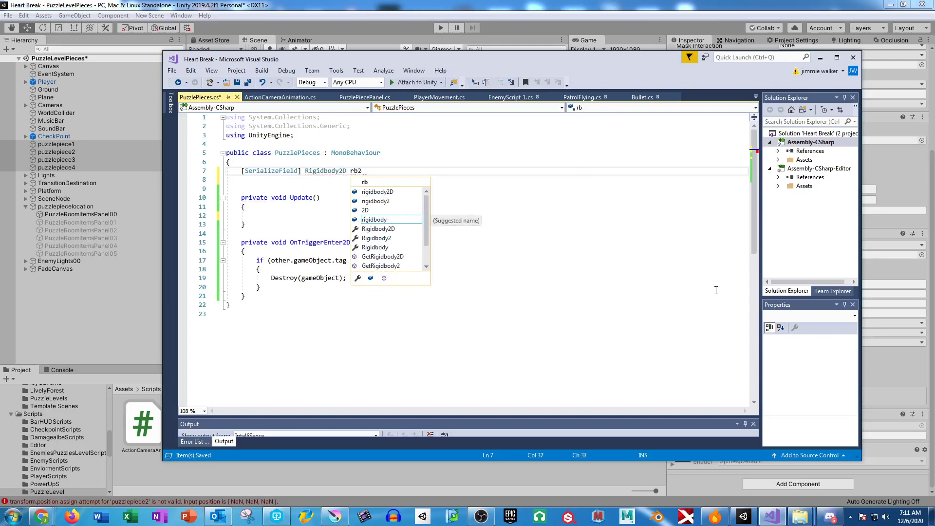
Add a private void Start() method below the field containing rb2d = rb2d.GetComponent<Rigidbody2D>();
key("Return")
key("Return")
type("Start")
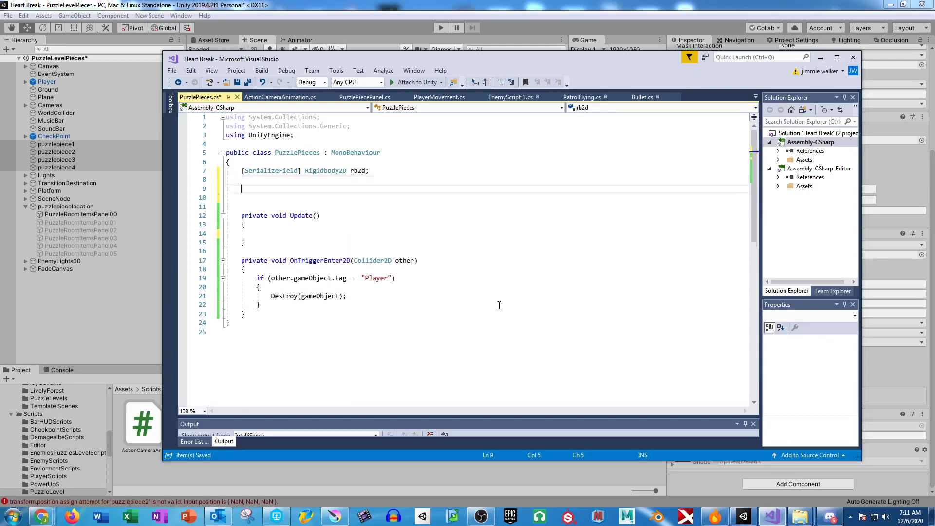
key("Tab")
type("rb2d = rb2d.getcomp")
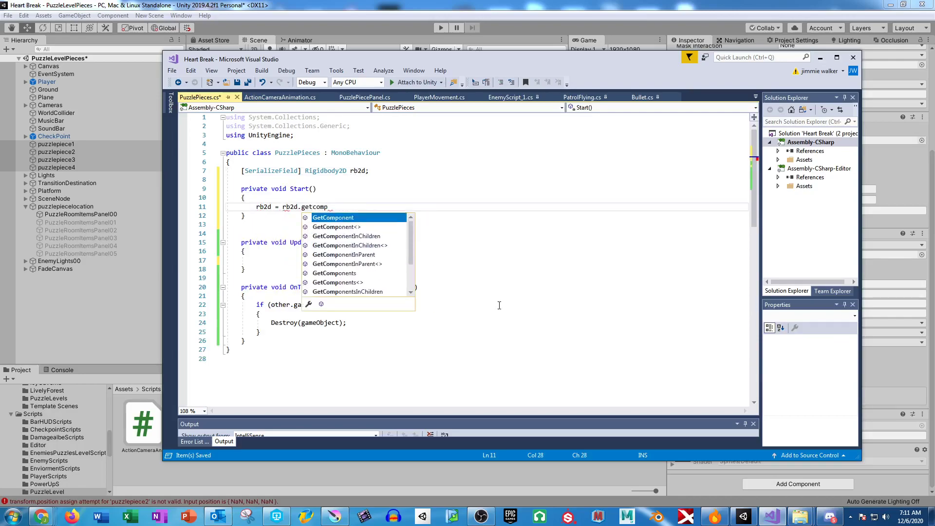
key("Tab")
type("<Ri")
key("Down")
key("Tab")
type(">();")
In the empty Update() body, enter the partial call Vector2.Lerp(rb2d.gravityScale)
left_click(251, 257)
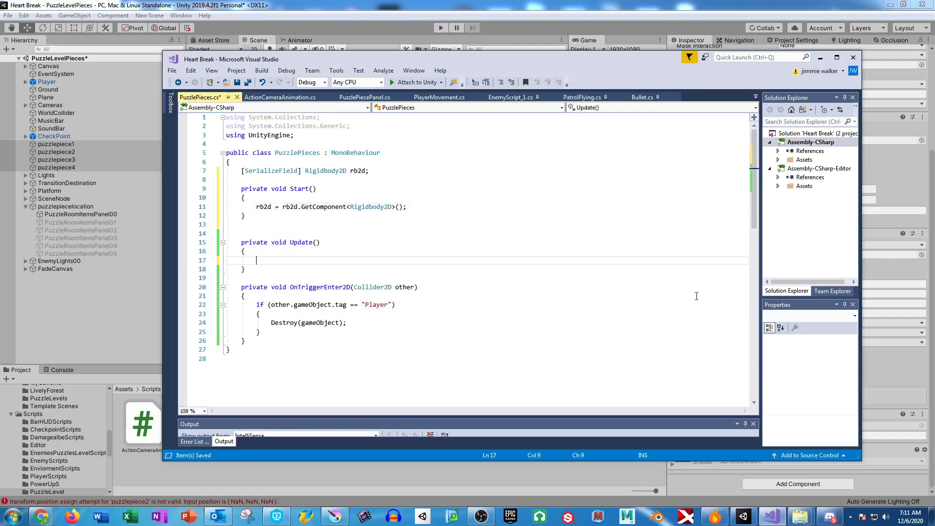
type("Vector2.")
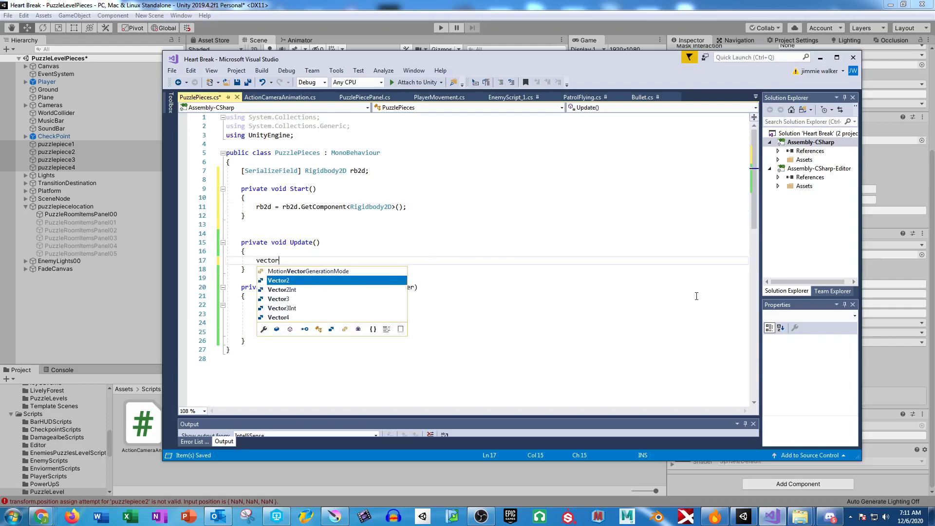
type("Lerp")
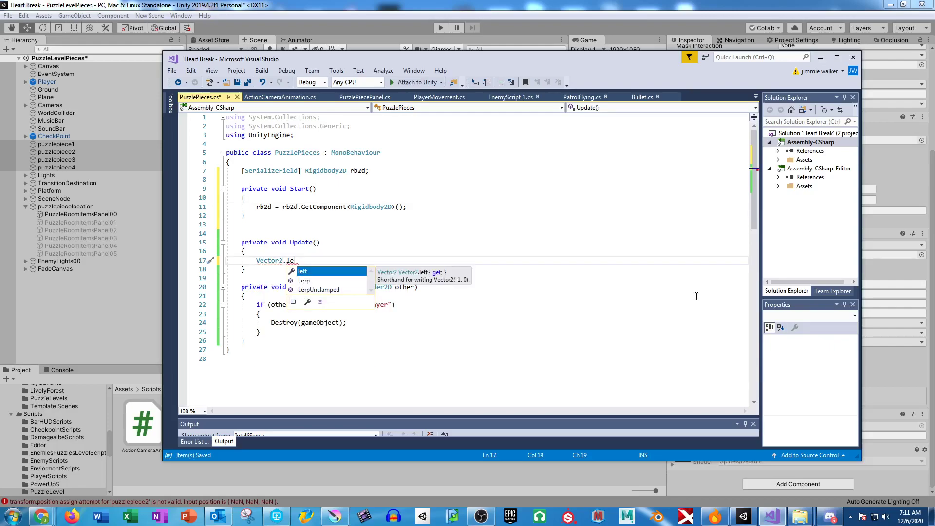
type("(r")
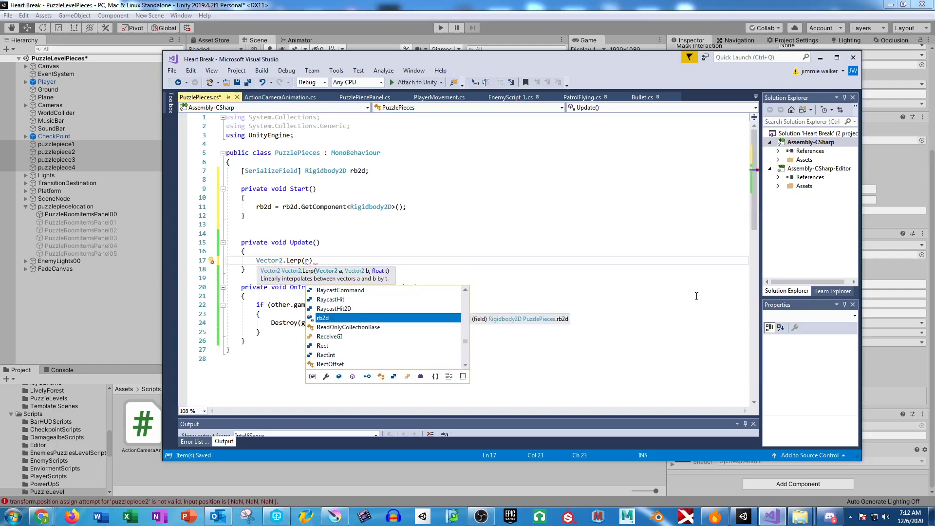
type("b2d.")
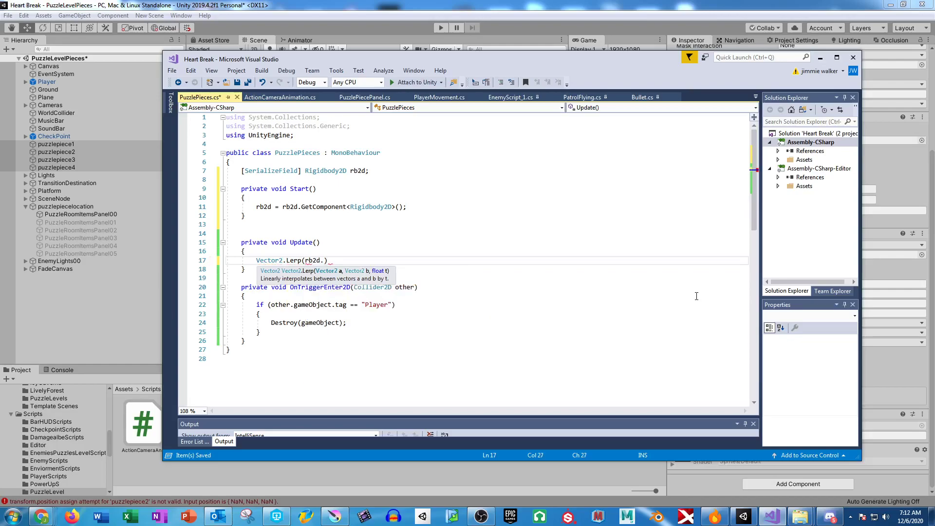
type("gravityScale")
Declare private int GravityUp, GravityDown; below the rb2d field, and add an empty line after the GetComponent statement in Start()
left_click(386, 170)
key("Return")
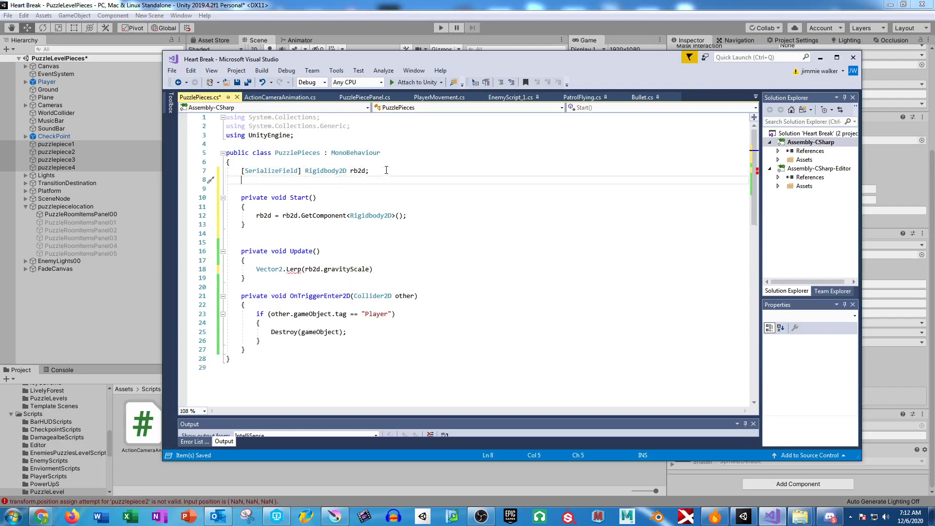
type("private int Gravity")
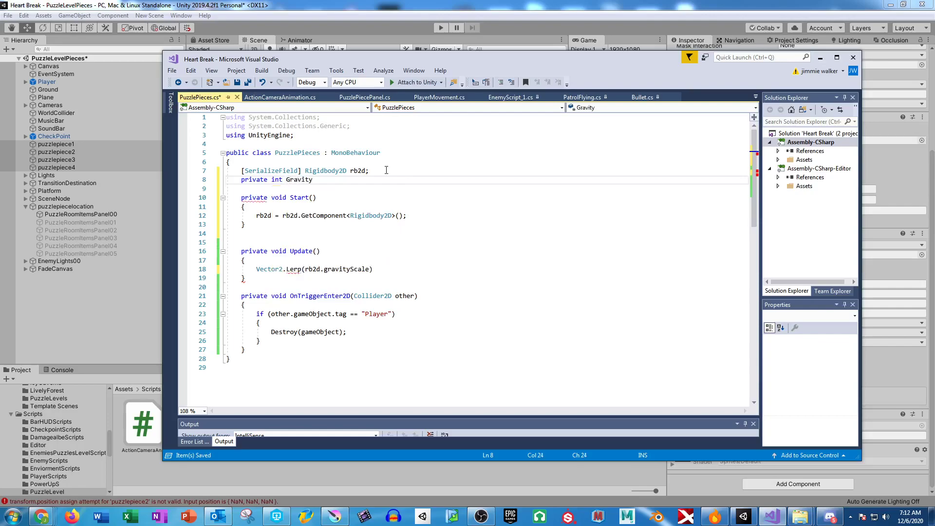
type("Up, GravityDown;")
left_click(427, 216)
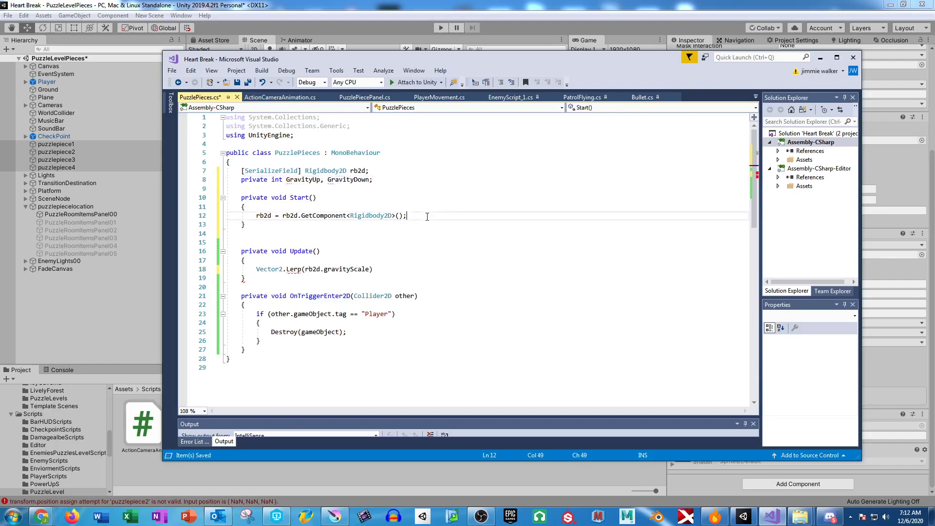
key("Return")
Change the GravityUp and GravityDown declaration to public float, and return to the end of the Vector2.Lerp call in Update()
double_click(252, 180)
type("public")
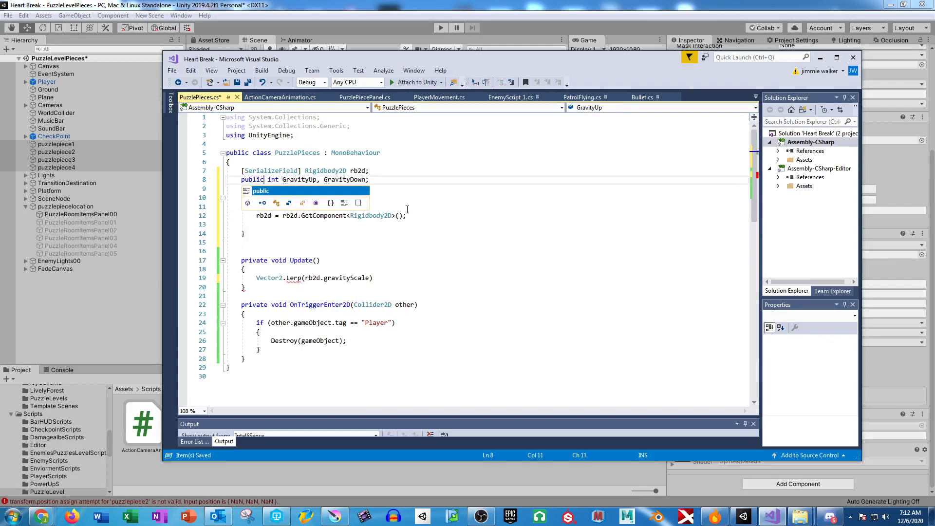
left_click(408, 210)
double_click(273, 179)
type("float")
left_click(372, 278)
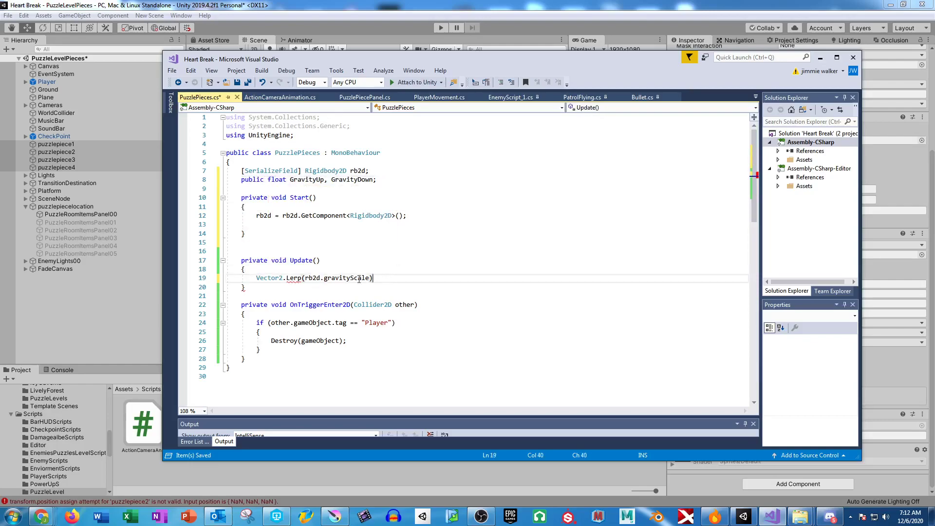
Complete the Lerp call in Update with the arguments GravityUp, GravityDown and Time.deltaTime, replacing rb2d.gravityScale
left_click_drag(371, 278, 306, 279)
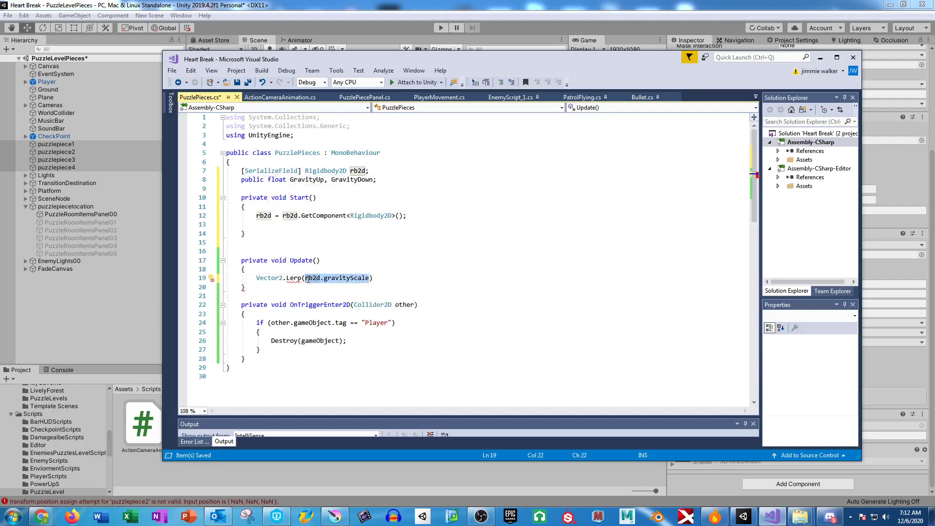
type("Gravi")
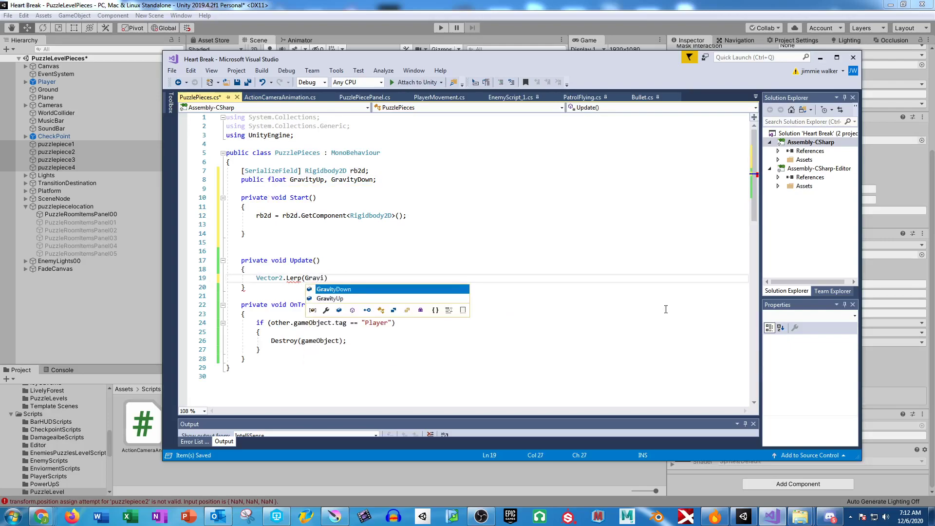
type("tyUp")
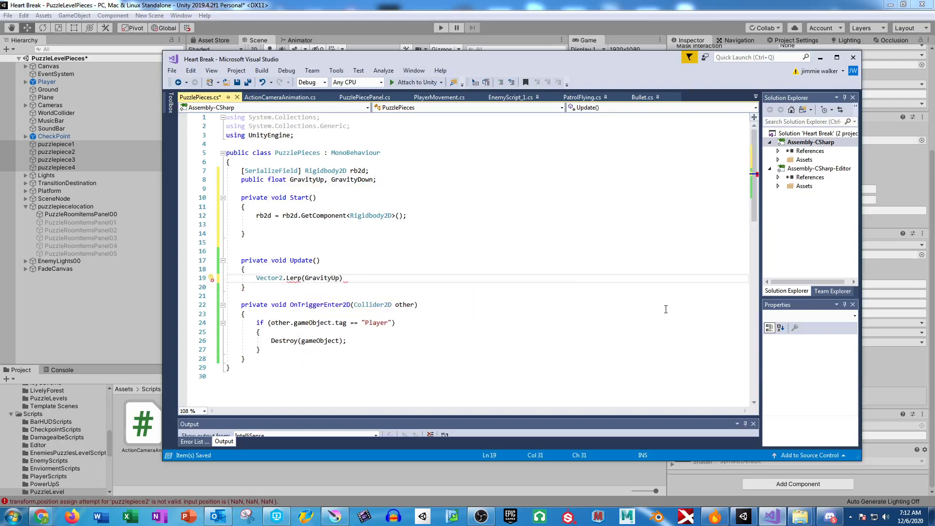
type(", Gravi")
type("tyDown")
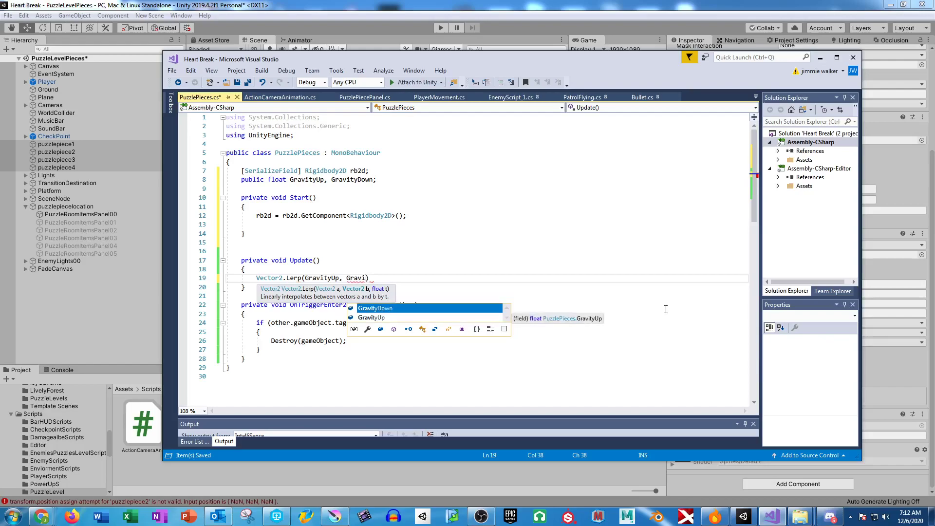
type(", ")
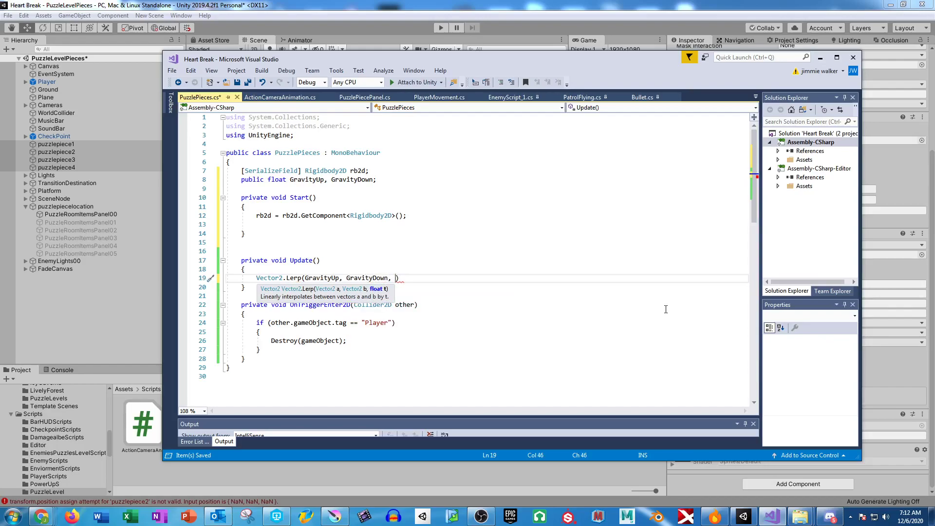
type("Time.deltaTime")
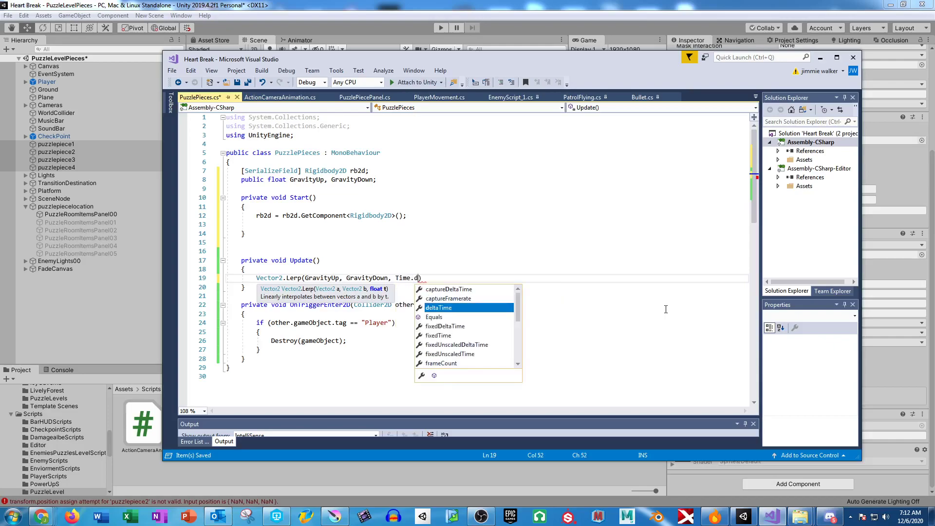
type(");")
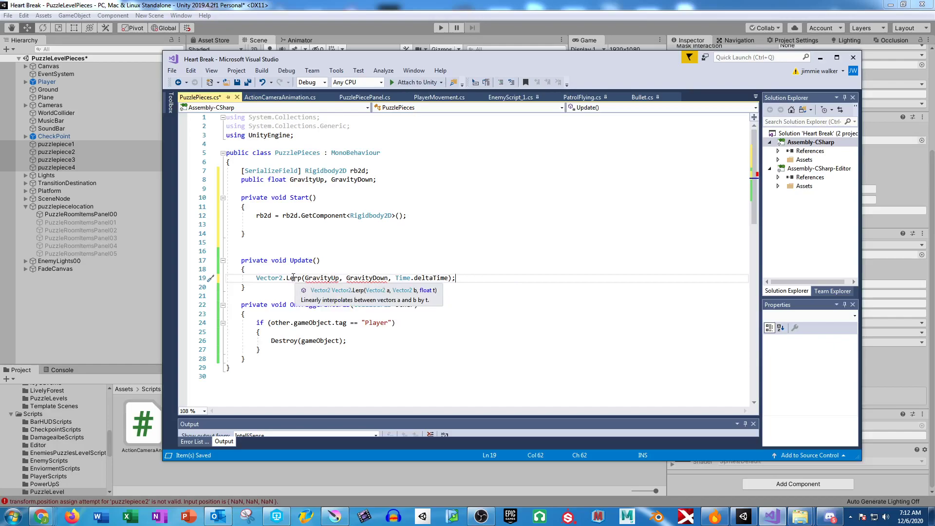
double_click(269, 278)
type("Vector1")
left_click(475, 276)
left_click(282, 278)
key("BackSpace")
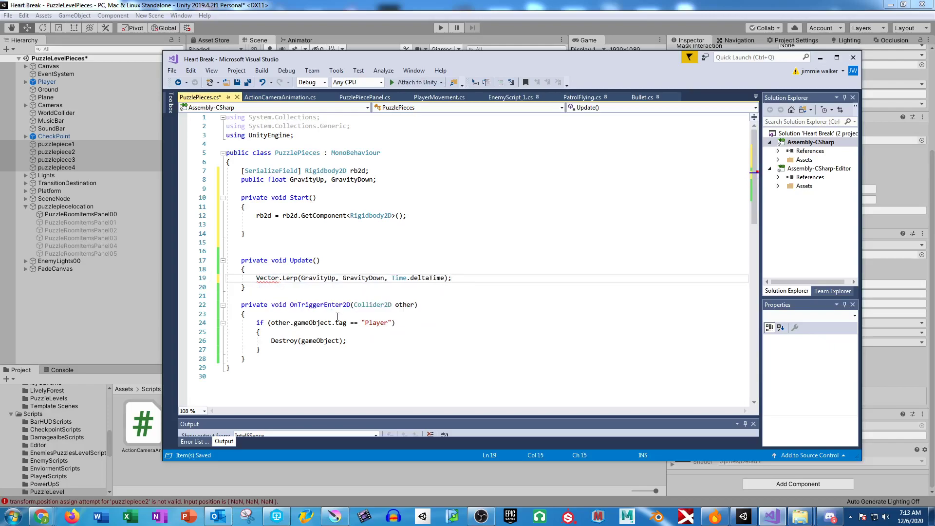
Change the class that the Lerp call in Update is made on to Mathf
double_click(267, 277)
key("BackSpace")
type("Mathf")
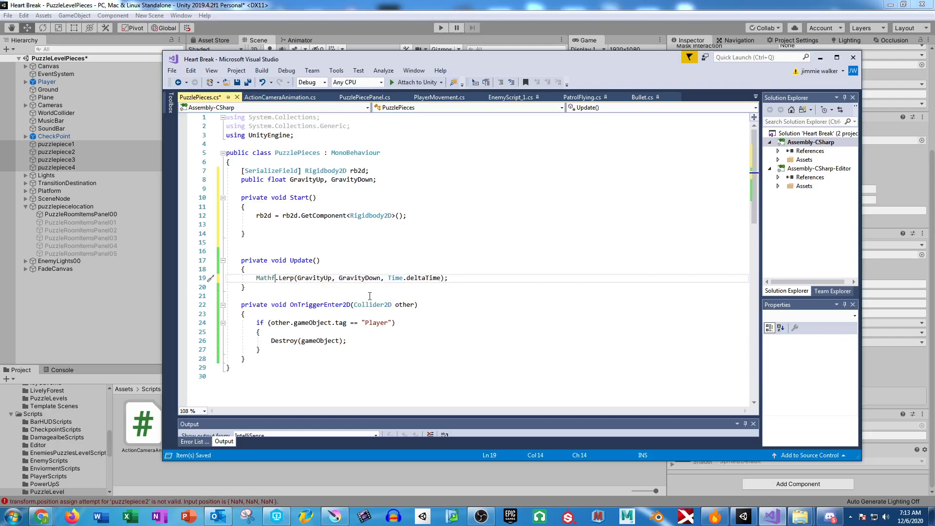
Add the statement rb2d.gravityScale = GravityDown; on a new line above the Mathf.Lerp call in Update
left_click(452, 278)
key("ctrl+Return")
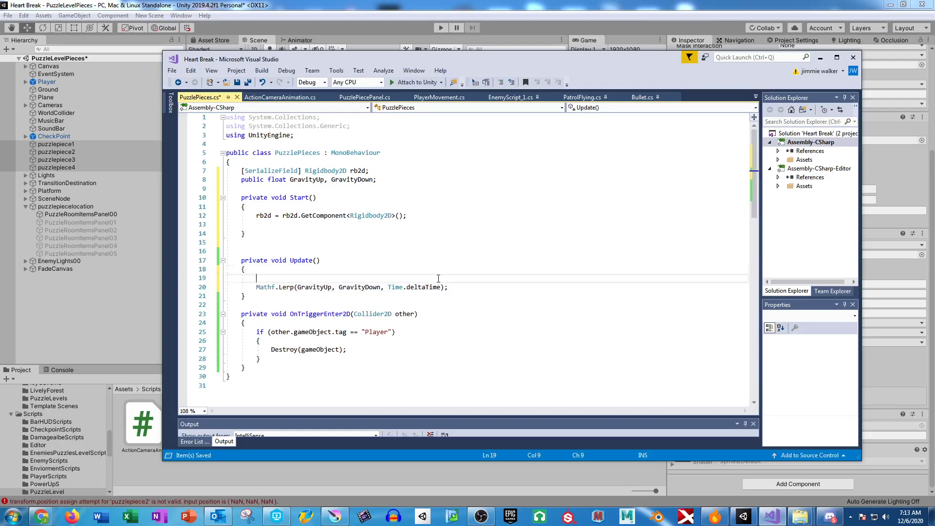
type("rb")
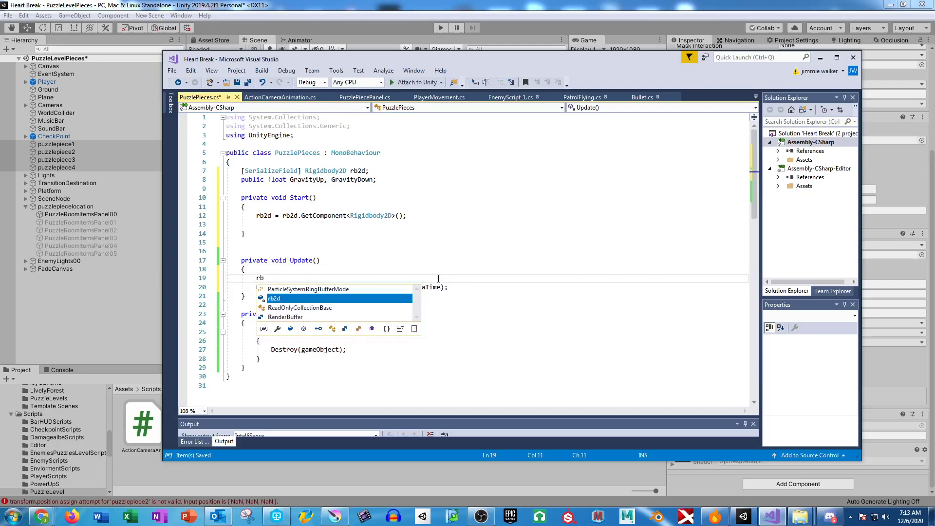
type("2d.gra")
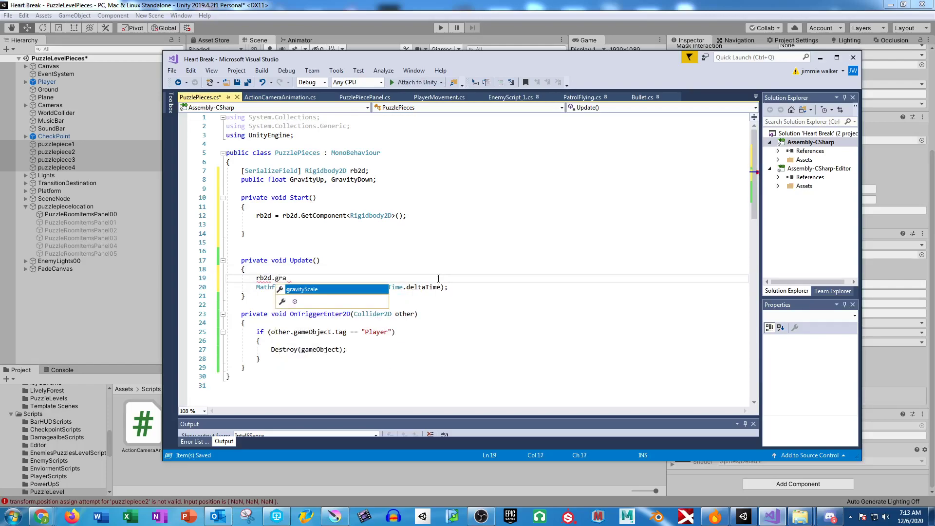
type("vityScale=Gravity")
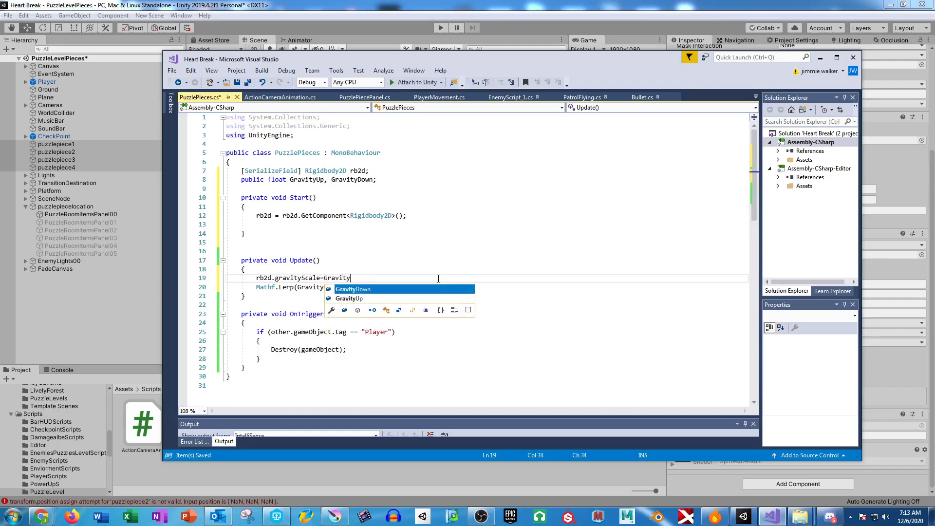
key("Tab")
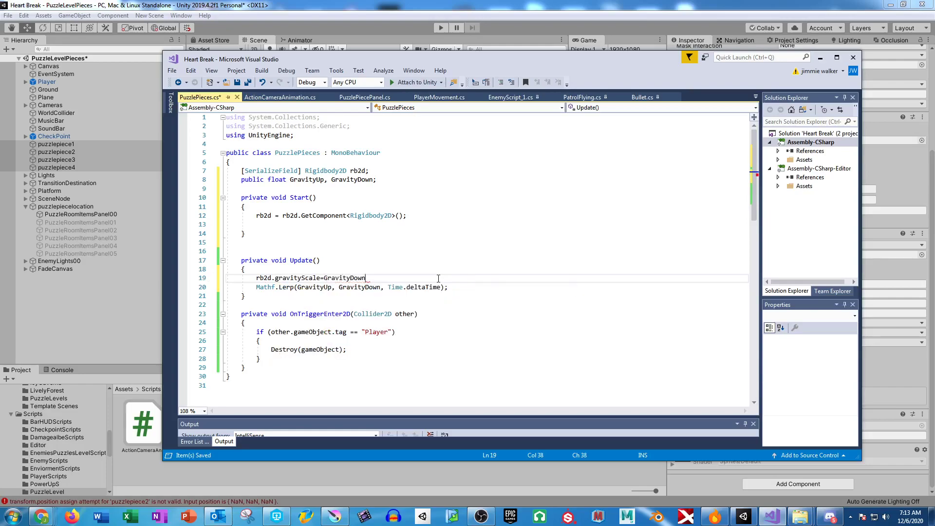
type(";")
Add the statement rb2d.gravityScale = GravityUp; directly below the GravityDown assignment in Update
key("Return")
type("rb")
key("Tab")
type(".grav")
key("Tab")
type("= ")
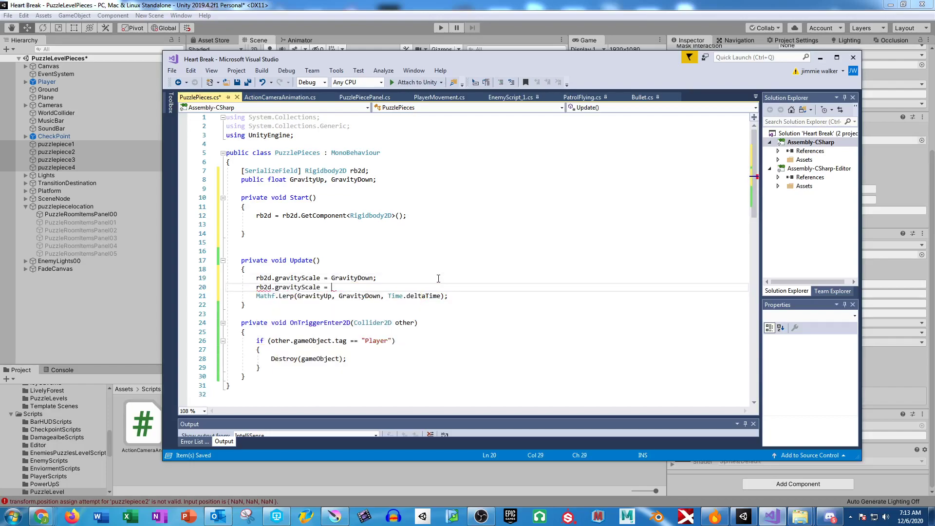
type("Gravi")
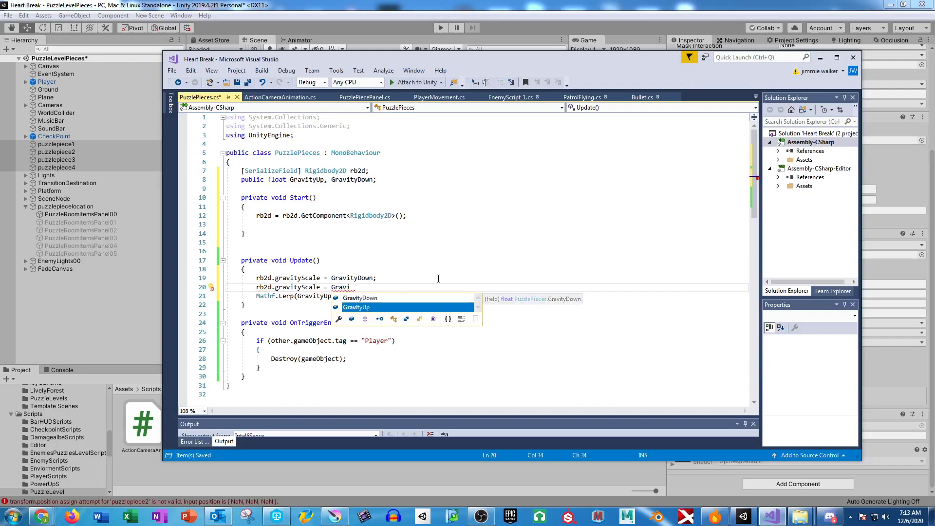
key("Tab")
type(";")
left_click(296, 272)
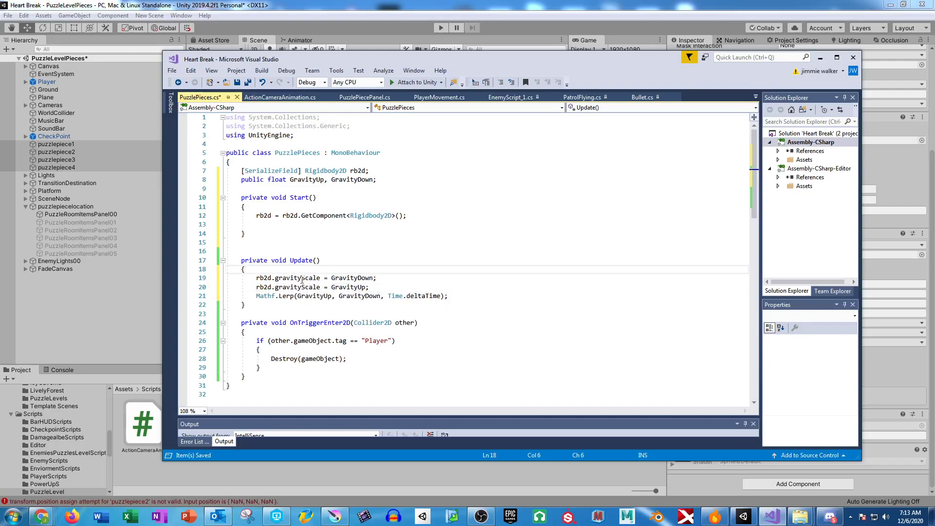
left_click_drag(331, 278, 257, 278)
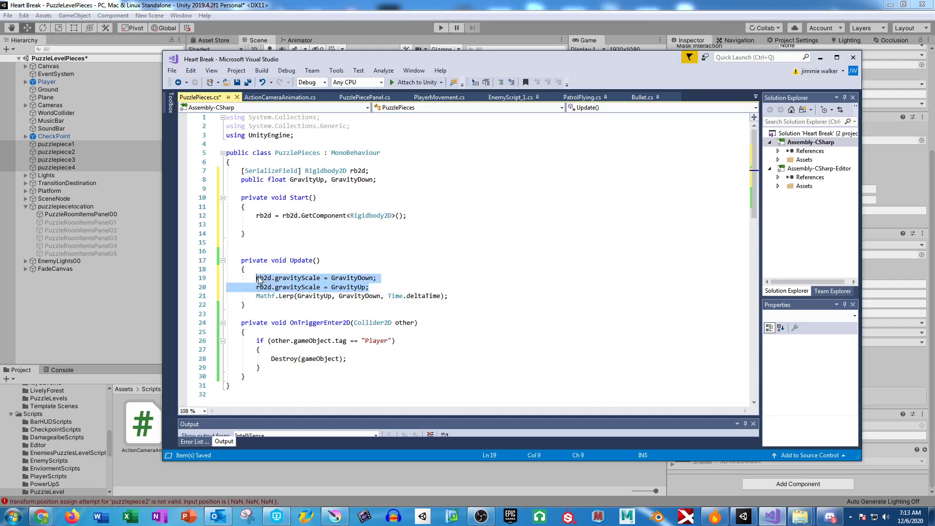
left_click_drag(334, 189, 332, 180)
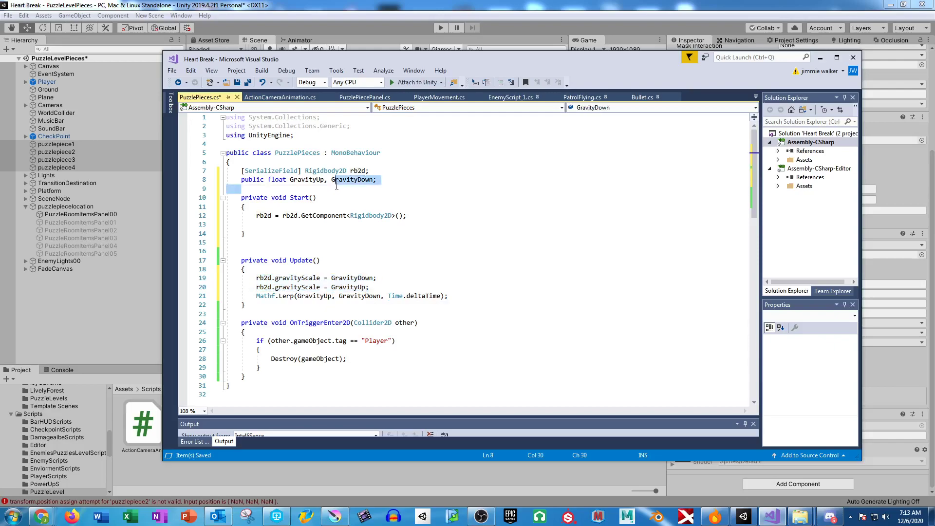
Declare a private float field named counter below the GravityUp and GravityDown declaration
left_click(402, 180)
key("Return")
type("private")
type("tner")
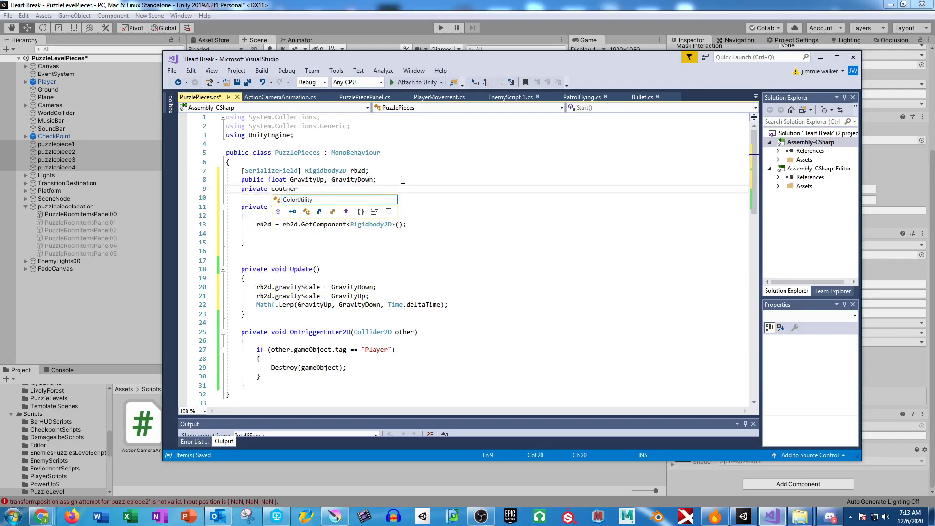
key("BackSpace")
key("BackSpace")
key("BackSpace")
key("BackSpace")
type("nter")
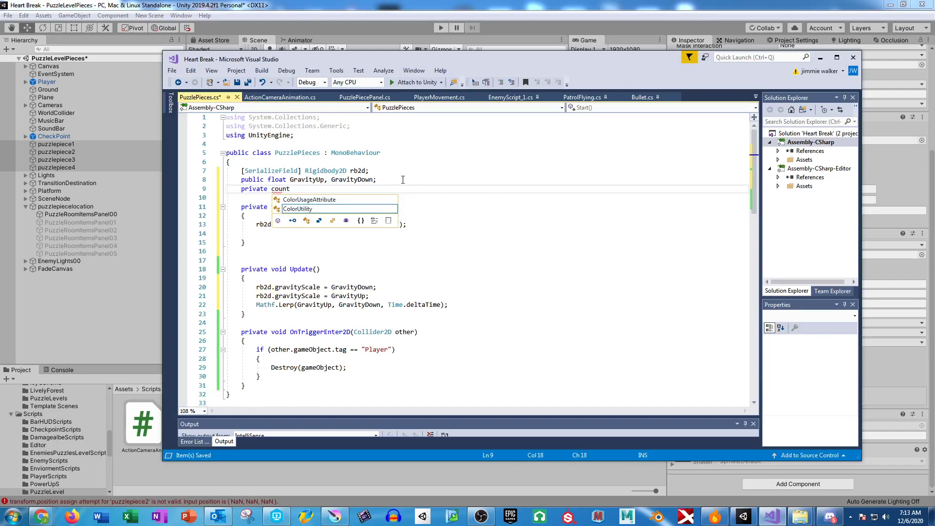
key("BackSpace")
key("BackSpace")
key("BackSpace")
key("BackSpace")
key("BackSpace")
key("BackSpace")
key("BackSpace")
type("float ")
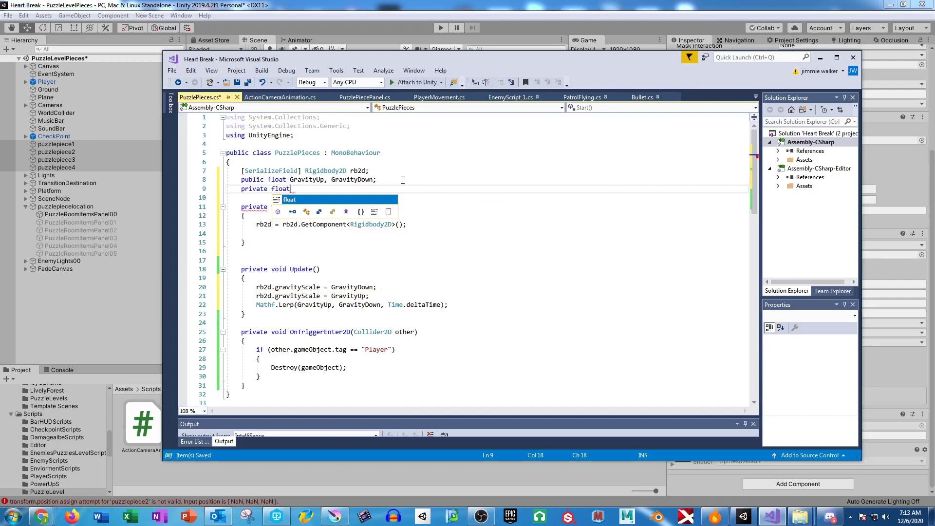
type("counter;")
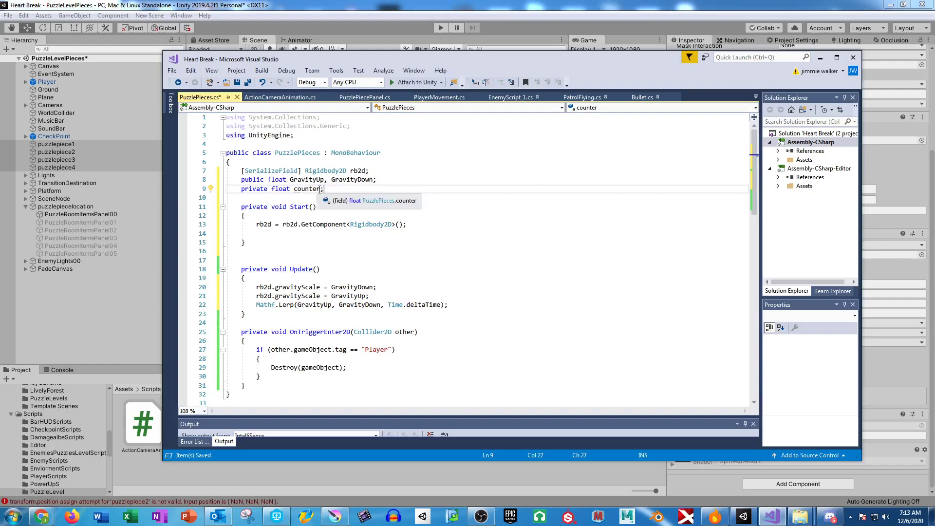
Add a second float, counterReset, to the counter declaration and initialise it to 1
key("Left")
type(", counter")
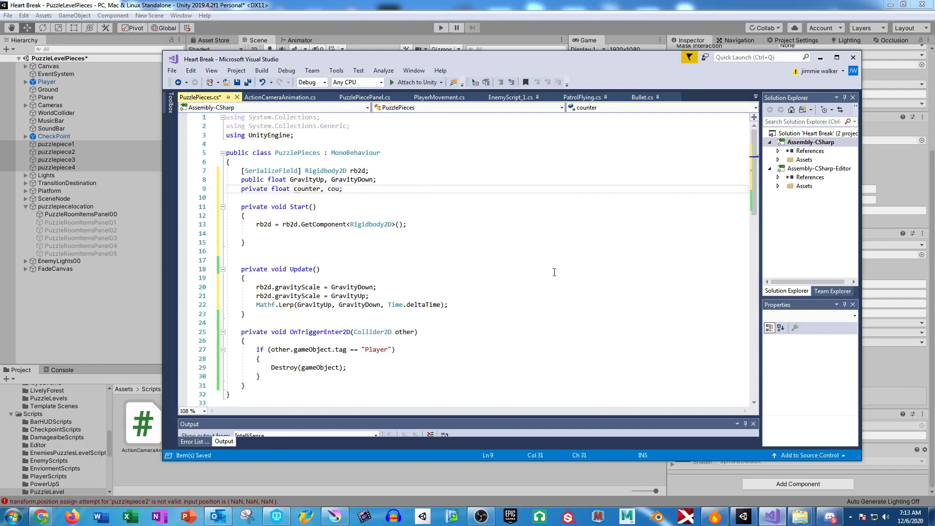
type("Reset")
left_click(276, 235)
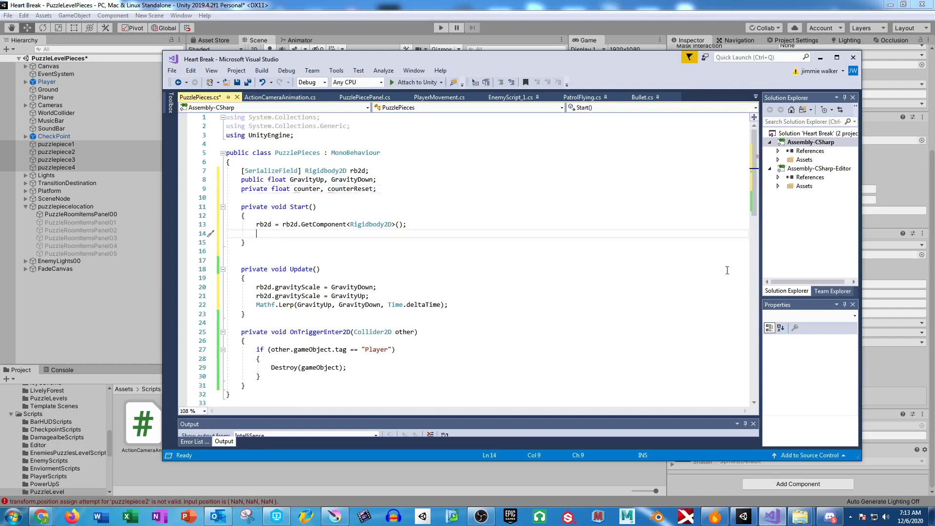
left_click(372, 188)
type("=1")
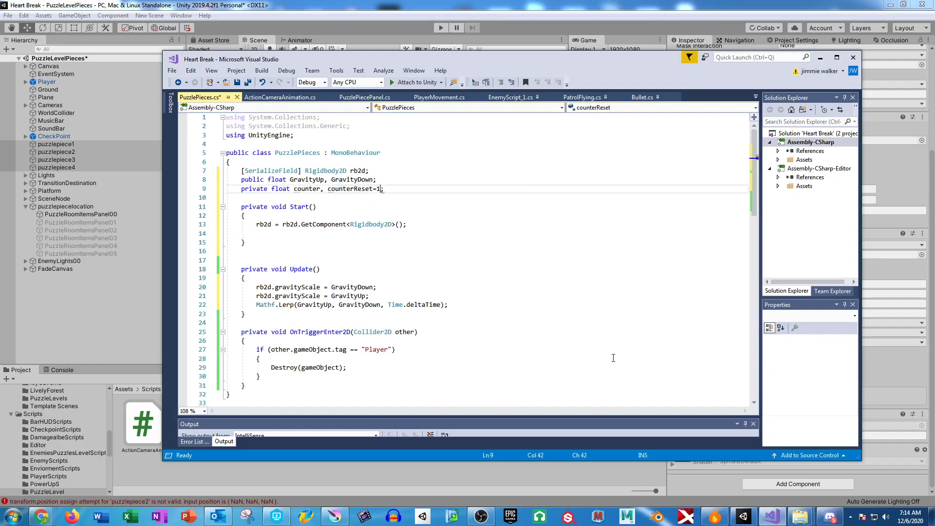
Assign counterReset to counter in Start, below the Rigidbody2D lookup
left_click(248, 226)
key("Down")
type("counter")
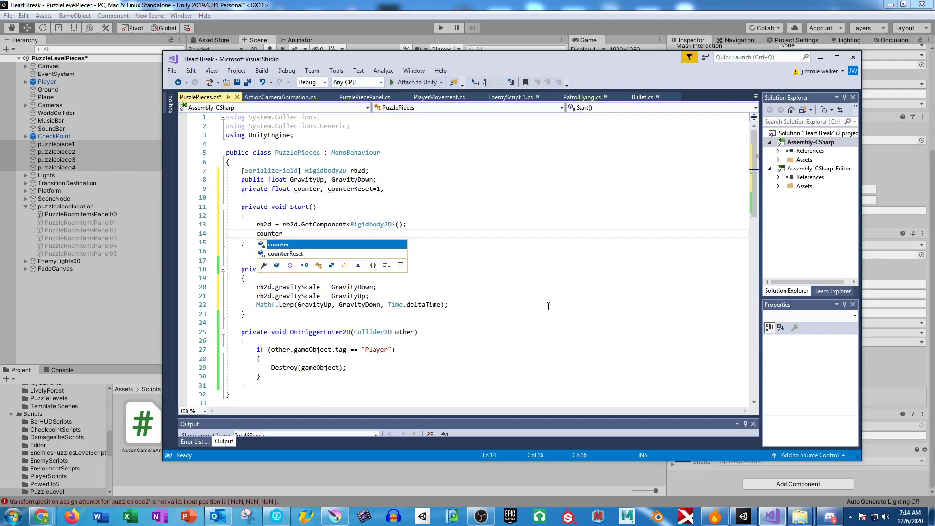
type(" = counterReset;")
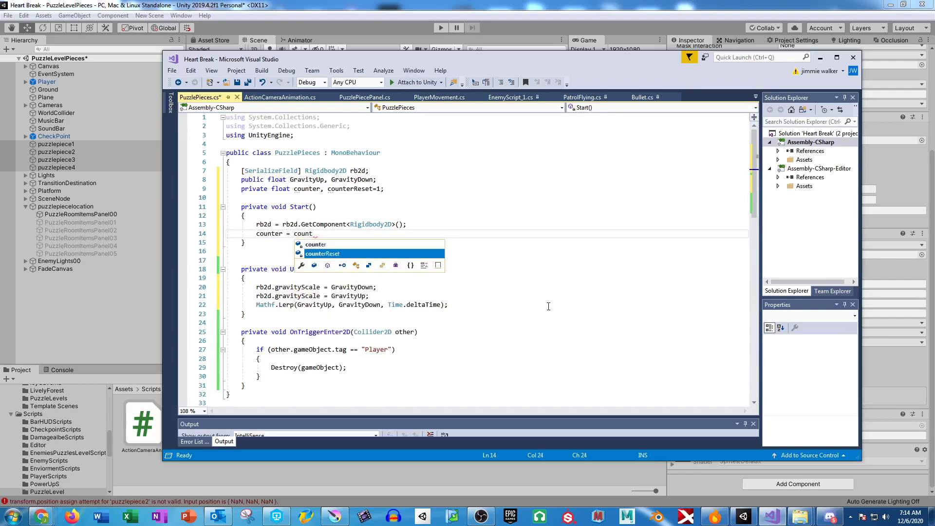
Add counter -= Time.deltaTime; as the first statement in Update
left_click(345, 272)
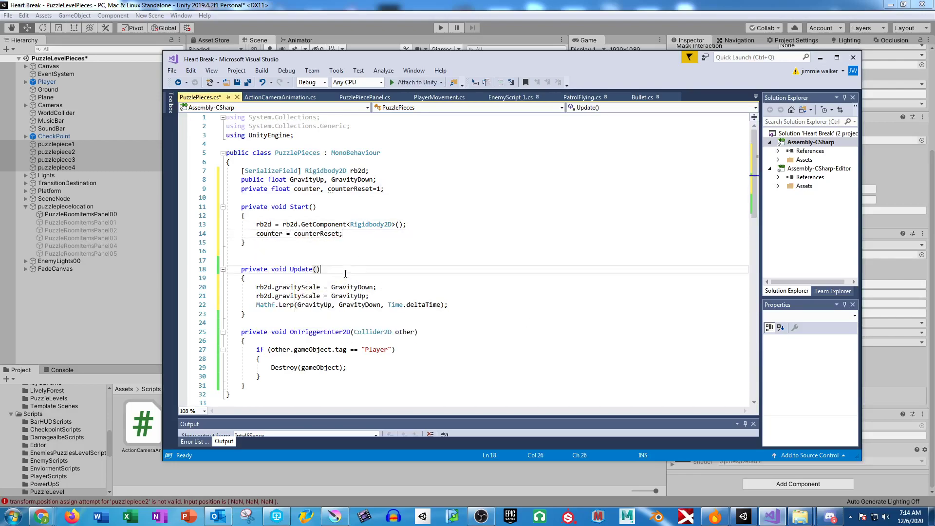
left_click(346, 279)
key("Return")
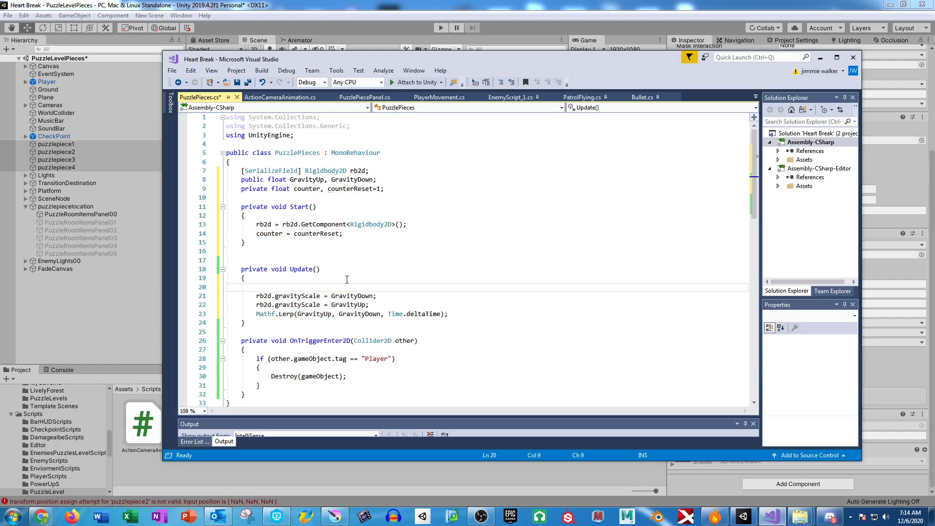
type("coun")
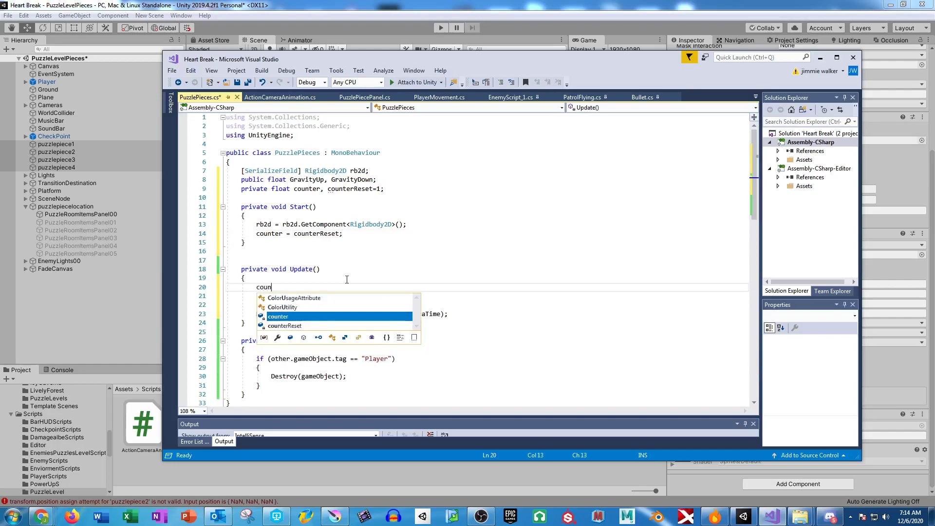
type("ter -= Time.deltaTime;")
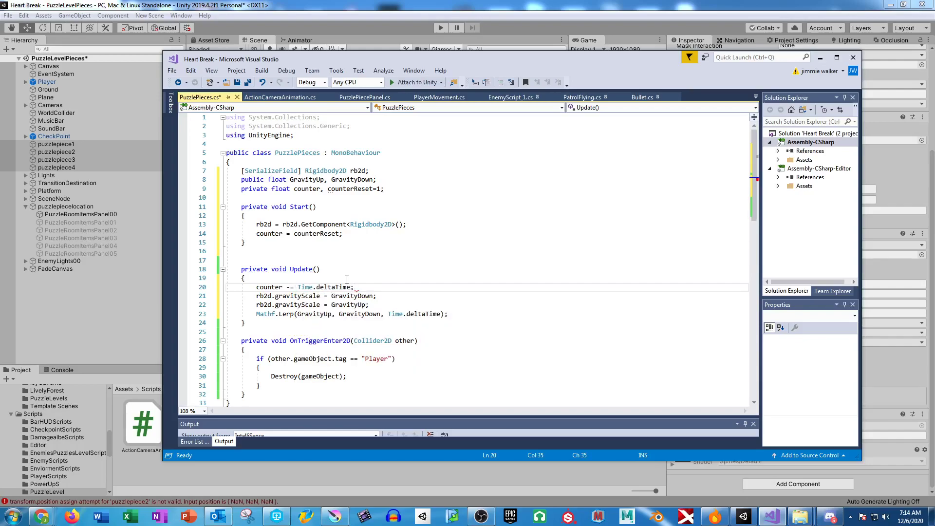
Wrap the GravityDown assignment in Update in an if (counter < 0) block below the counter decrement
key("Return")
type("if (counter ")
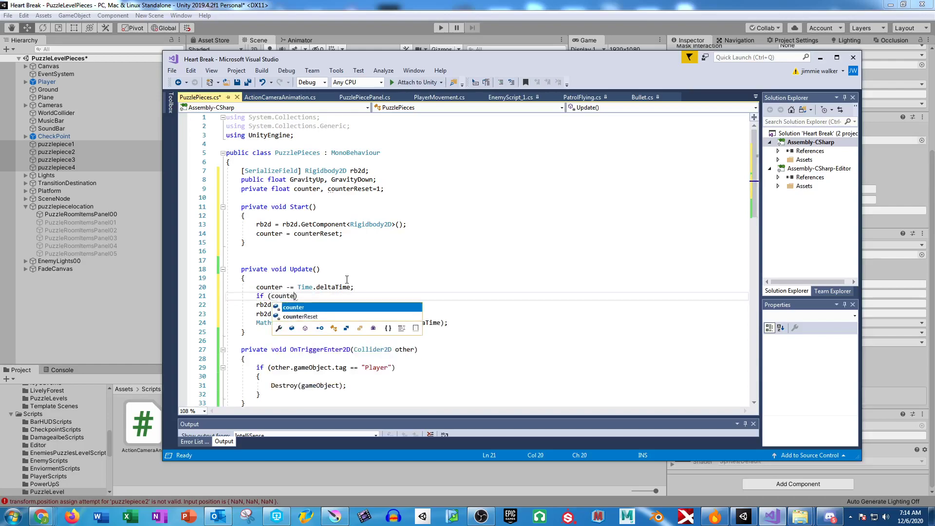
type("< 0) {")
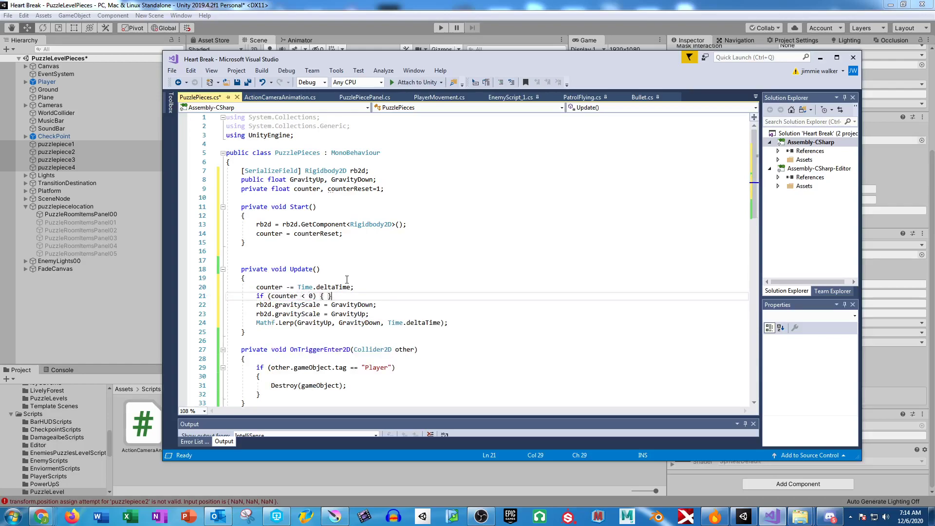
left_click(383, 305)
key("Return")
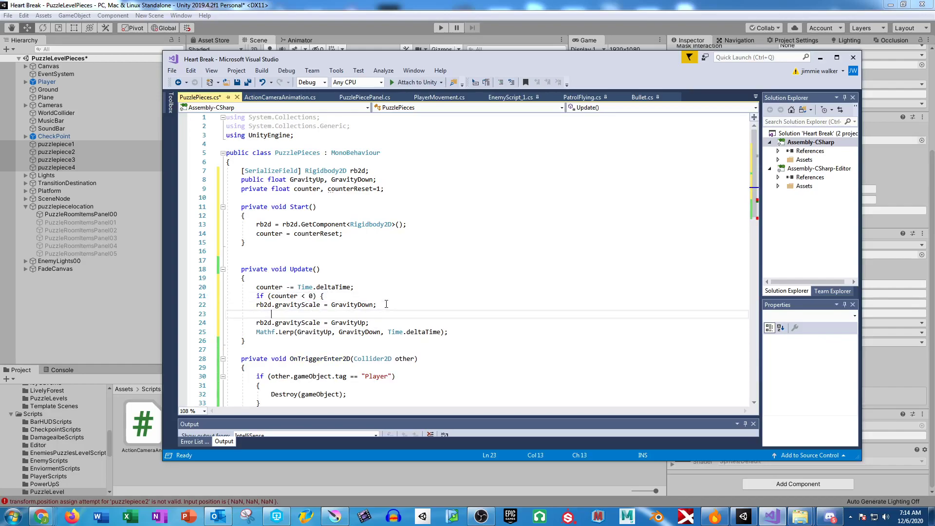
type("}")
Add counter = counterReset; below the GravityDown assignment inside the if block
left_click(396, 313)
key("Return")
type("counter")
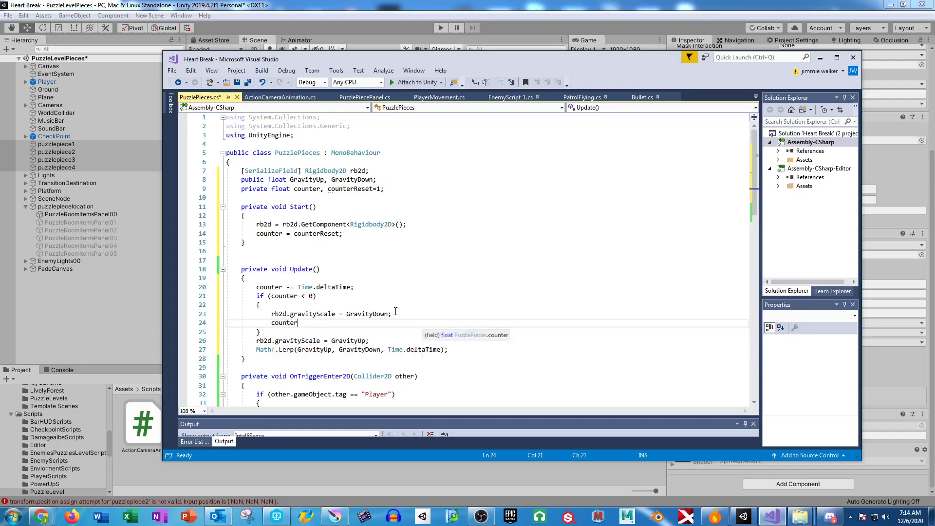
type(" = counterReset;")
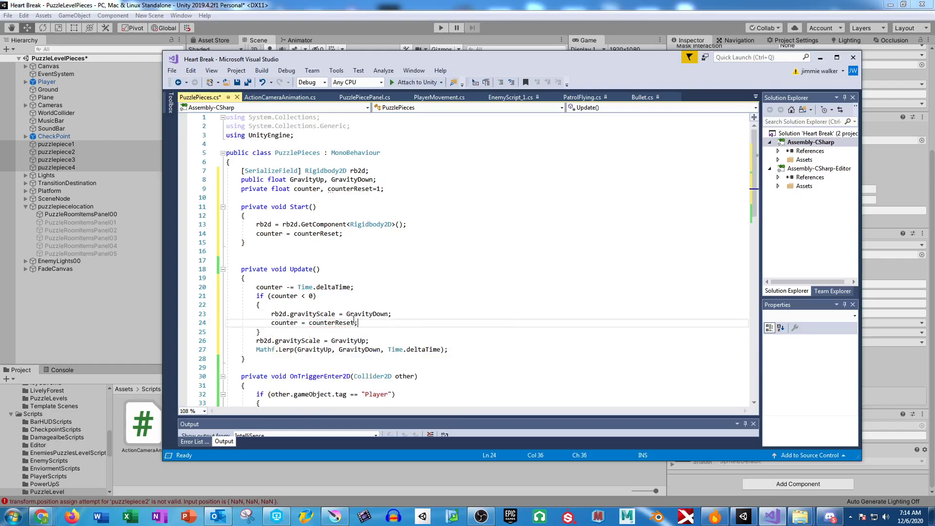
Wrap the GravityUp assignment in a second if (counter < 0) block below the first one
left_click(270, 329)
key("Return")
type("i")
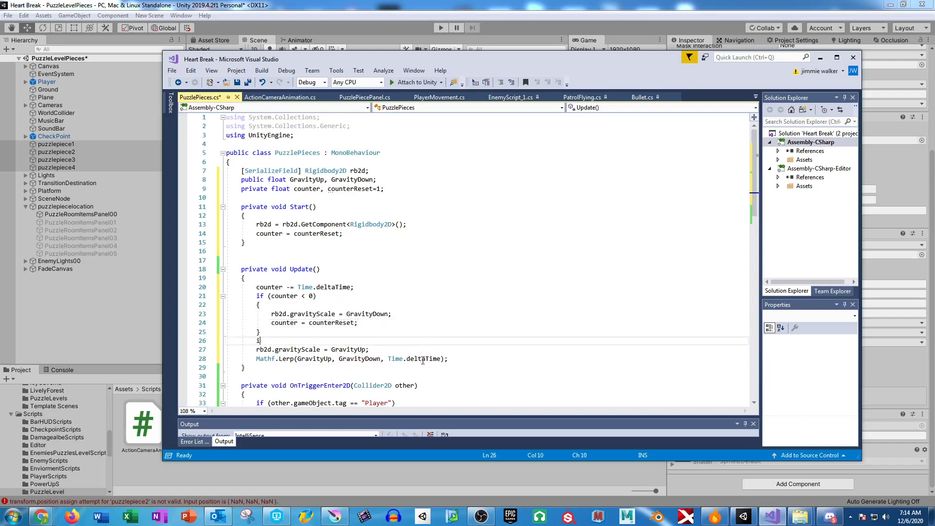
type("f (counter ")
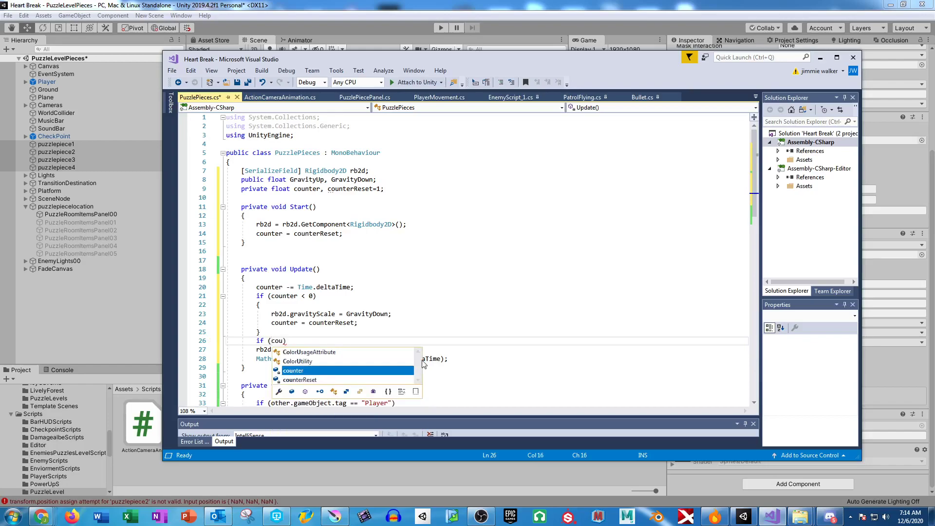
type("< 0")
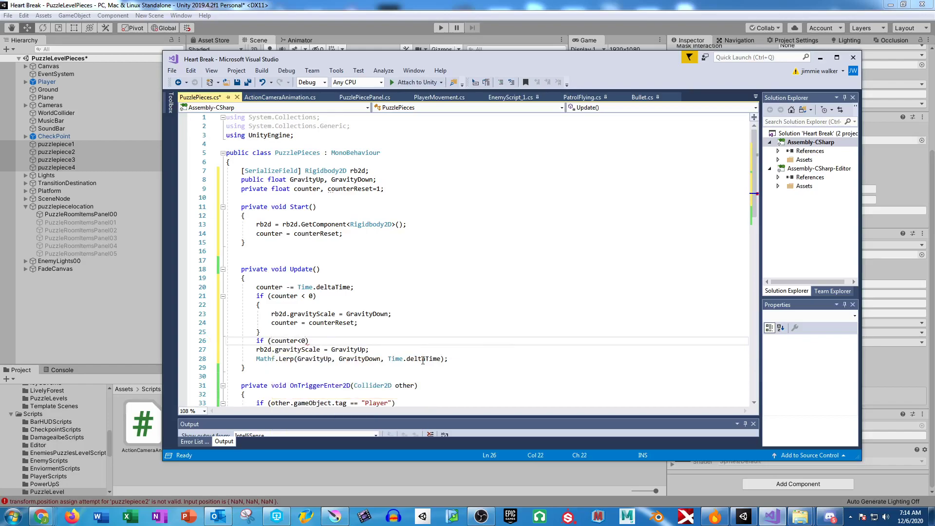
type(") {")
left_click(384, 347)
key("Return")
type("}")
Add counter = counterReset; below the GravityUp assignment inside the second if block
left_click(389, 358)
key("Return")
type("count")
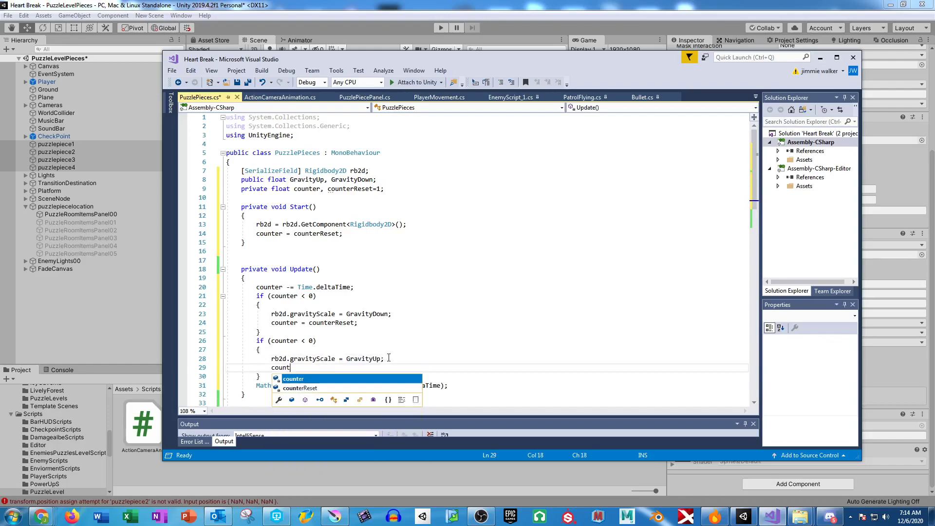
type("er = counterReset")
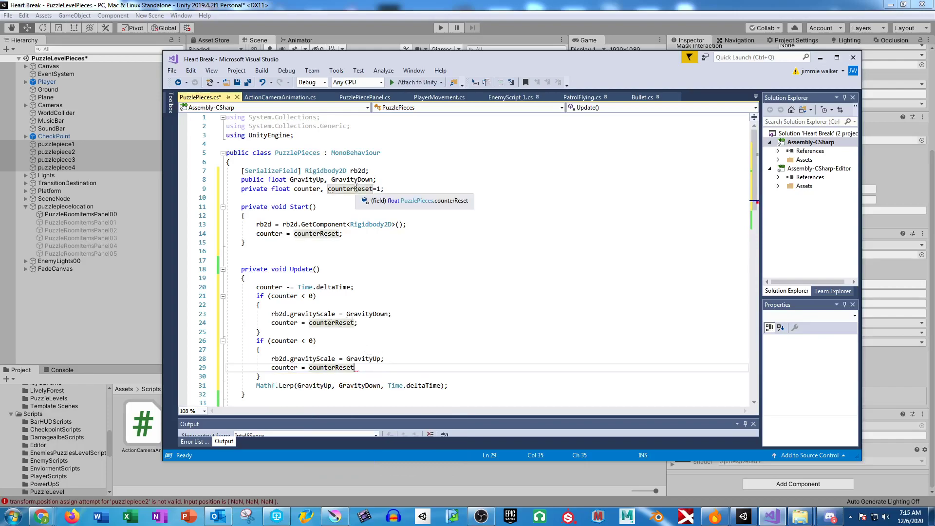
left_click(393, 385)
left_click_drag(389, 385, 437, 386)
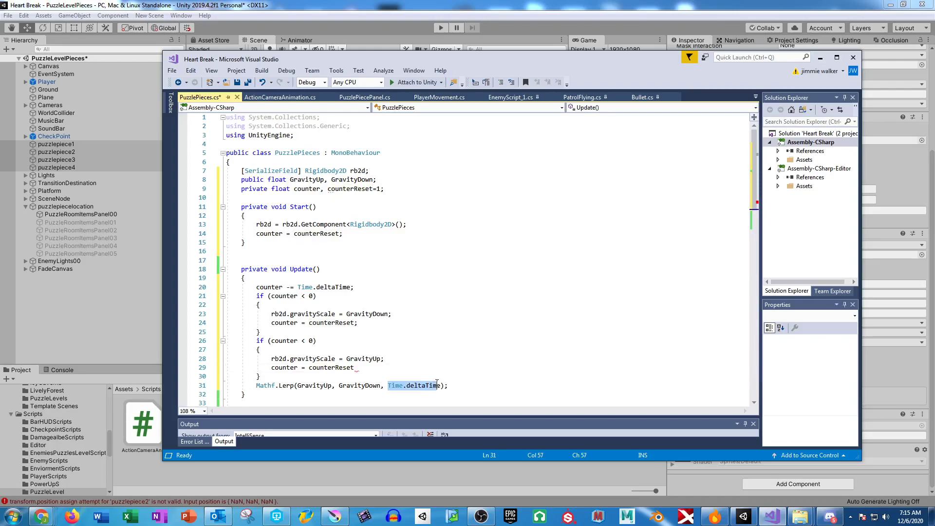
left_click(460, 383)
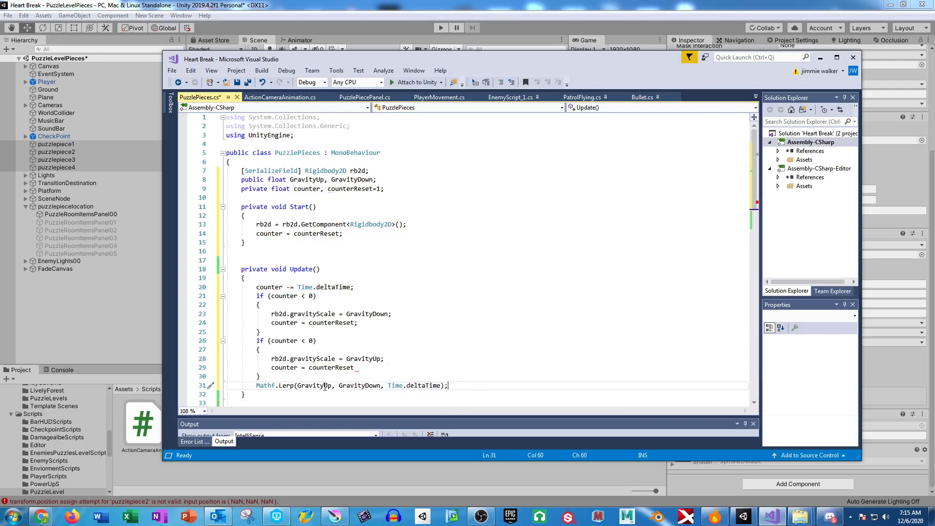
left_click(363, 368)
type(";")
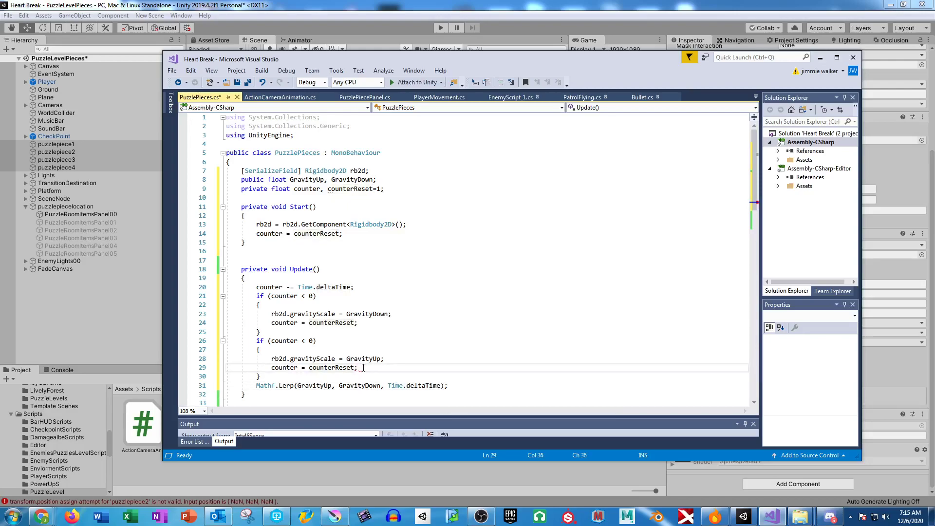
Declare a private bool field named GoingUp below the counter declaration
left_click(385, 190)
type(";")
key("Return")
type("private bool ")
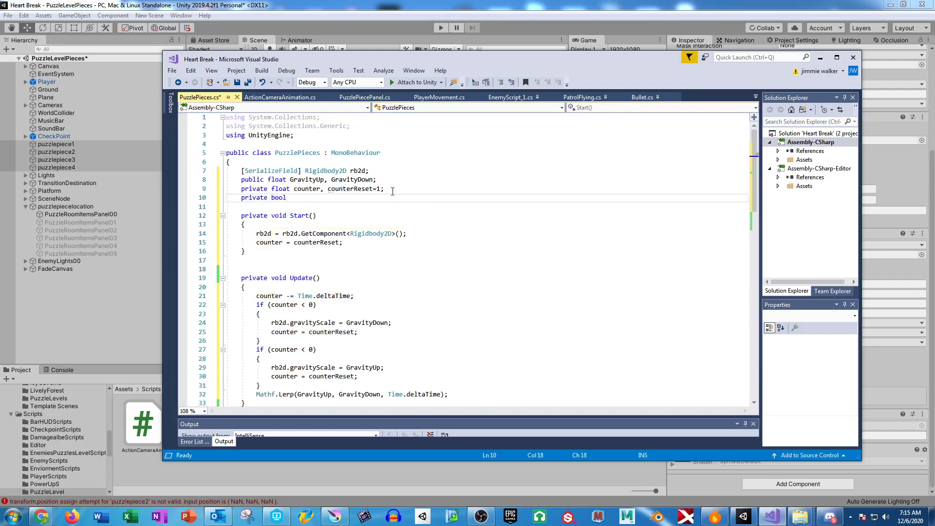
type("GoingUp;")
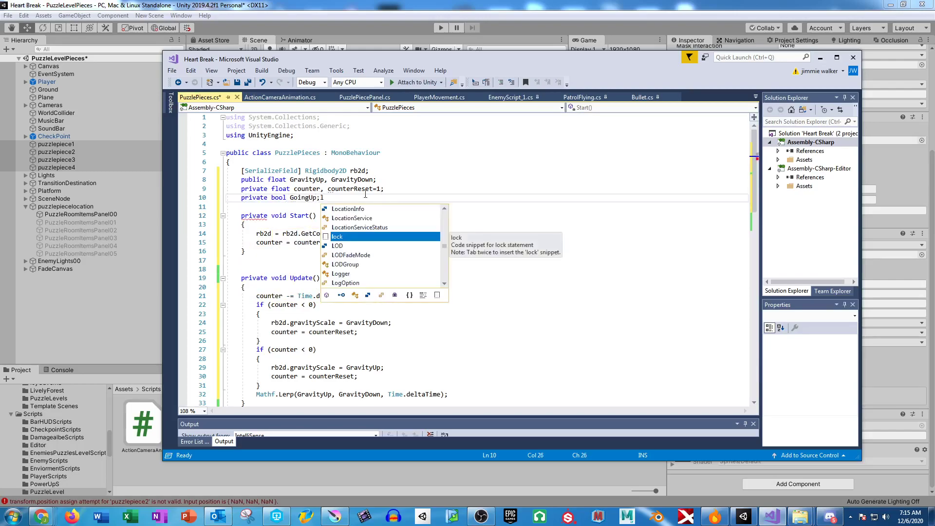
Add && GoingUp to the first if condition in Update and && !GoingUp to the second
left_click(347, 322)
left_click(313, 306)
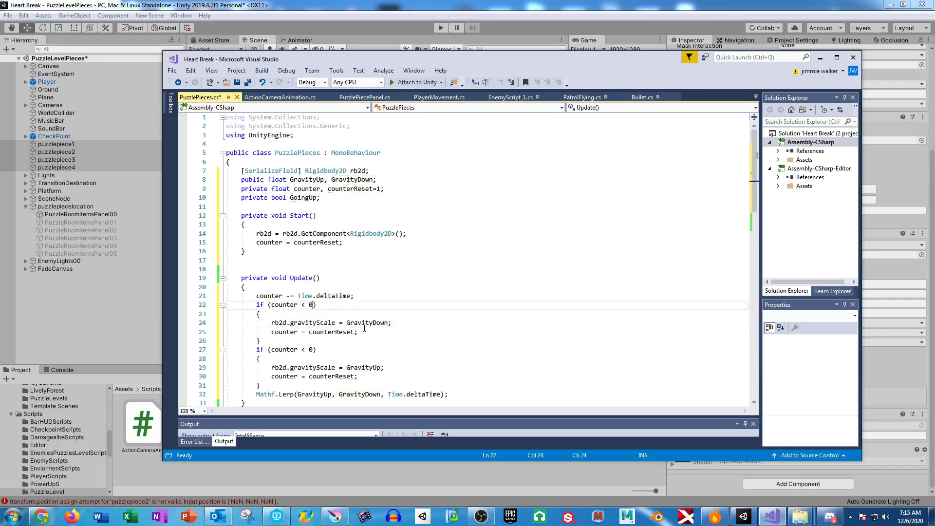
type("&& going")
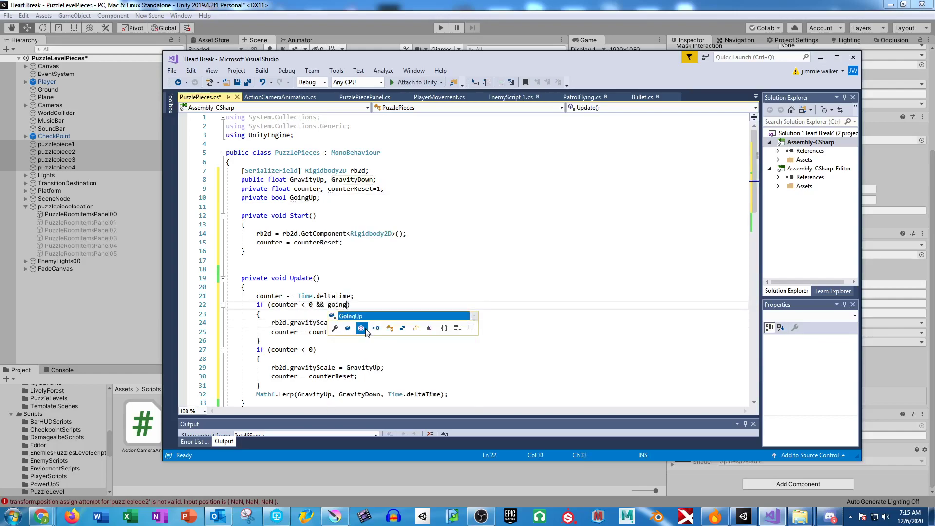
key("Tab")
left_click(314, 349)
type("&& !GoingUp")
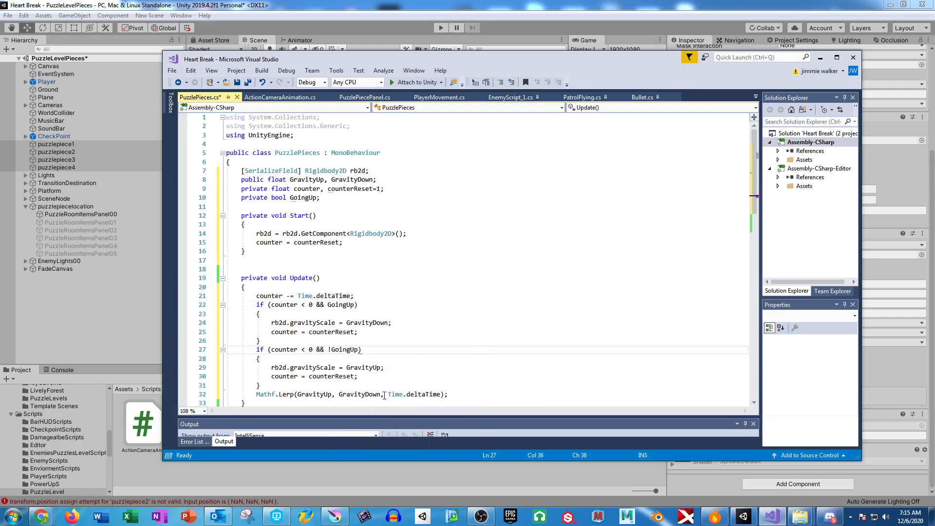
Delete the Mathf.Lerp line at the end of Update and save the script
left_click_drag(455, 397, 454, 388)
type("\\")
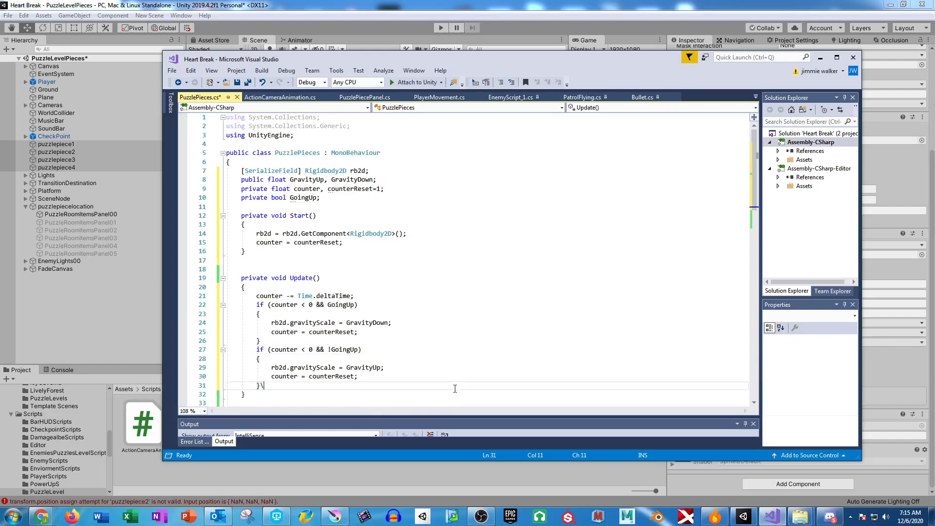
key("BackSpace")
key("ctrl+s")
left_click(388, 332)
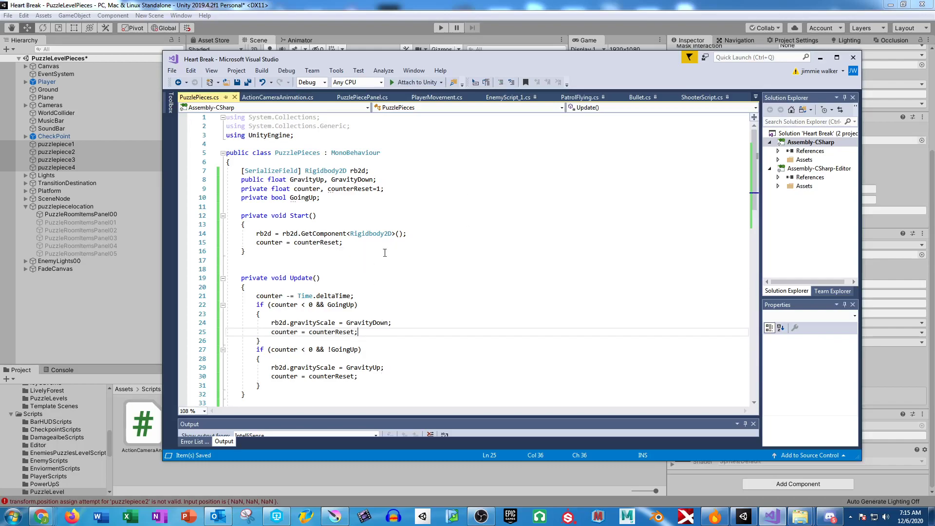
Switch to Unity and set Gravity Up to -0.5 and Gravity Down to 0.5 on the four puzzle pieces' Puzzle Pieces script
key("alt+Tab")
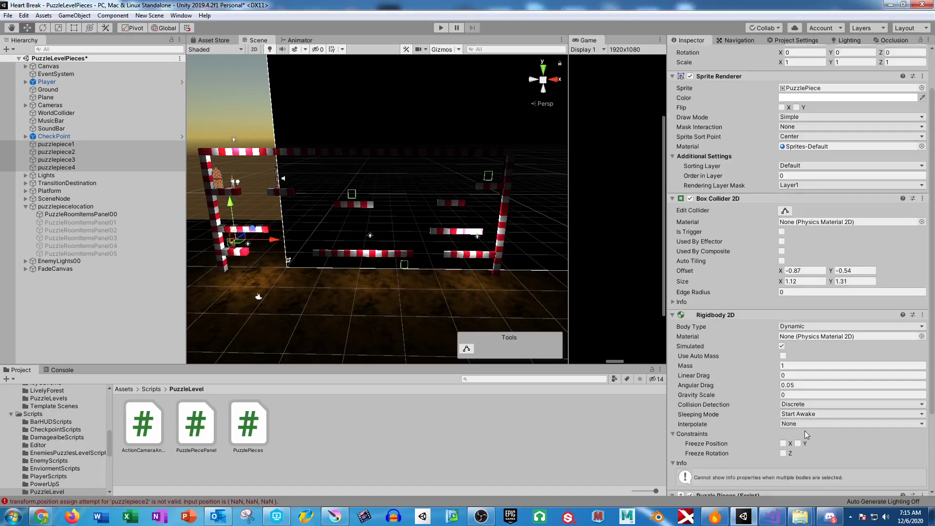
scroll(823, 435, "down", 5)
left_click(792, 426)
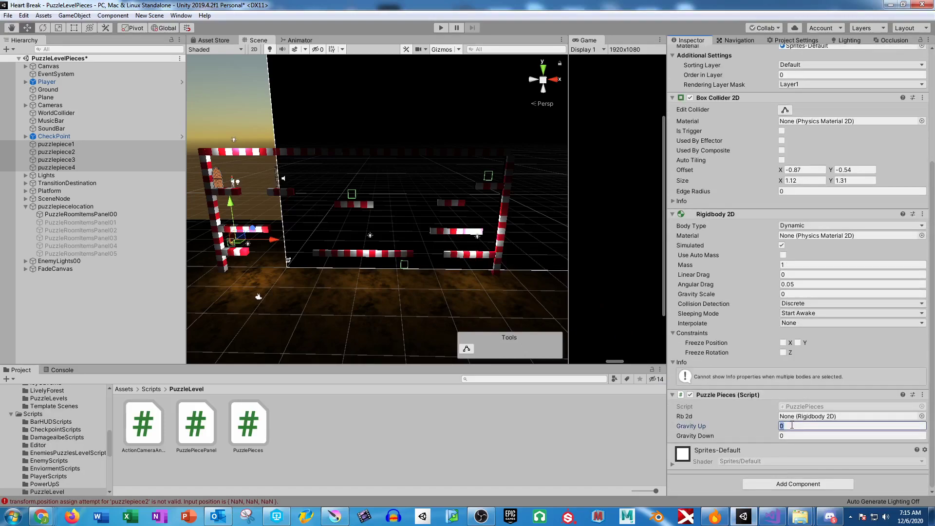
key("Tab")
type("0.5")
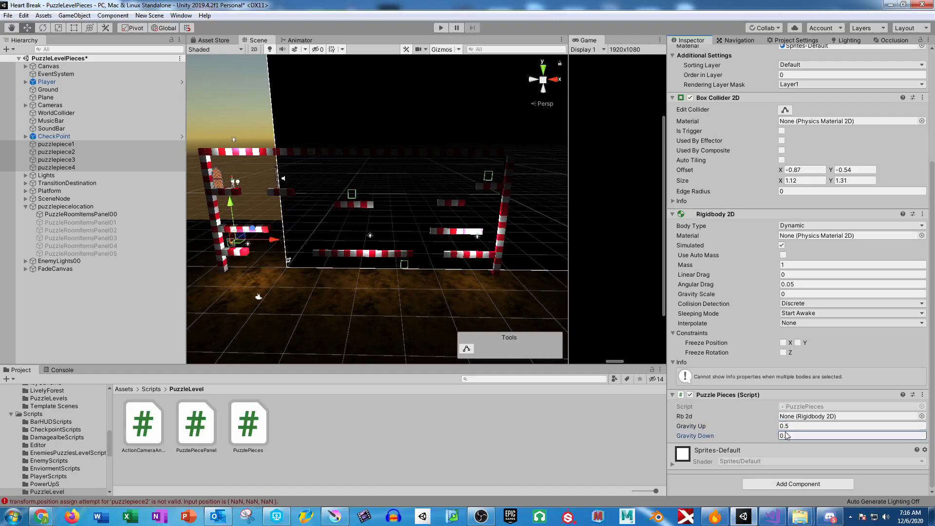
left_click(781, 426)
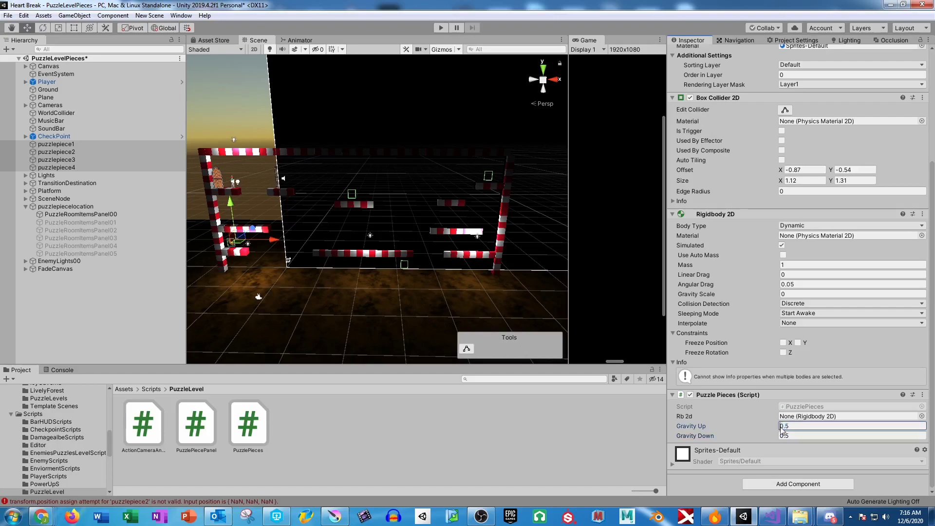
type("-")
Run the game and examine how the puzzle pieces move in the Scene view
left_click(441, 28)
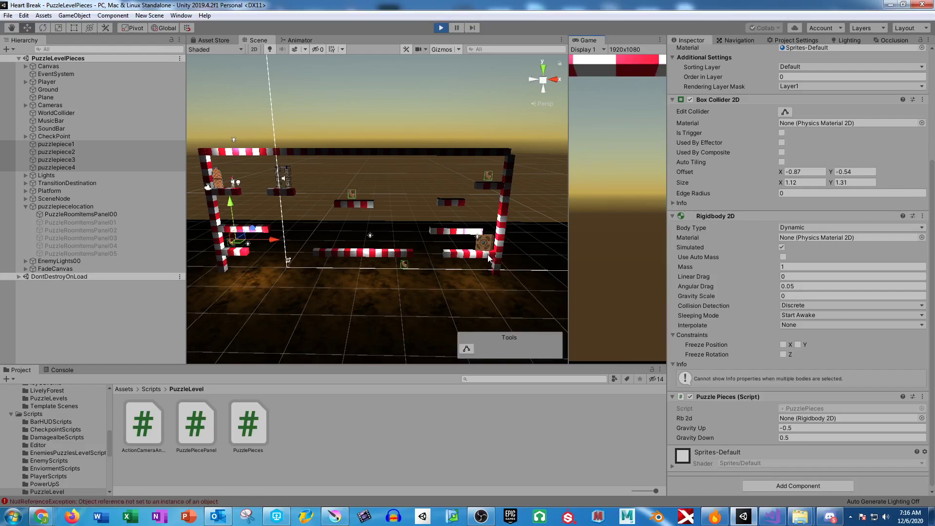
scroll(366, 204, "up", 5)
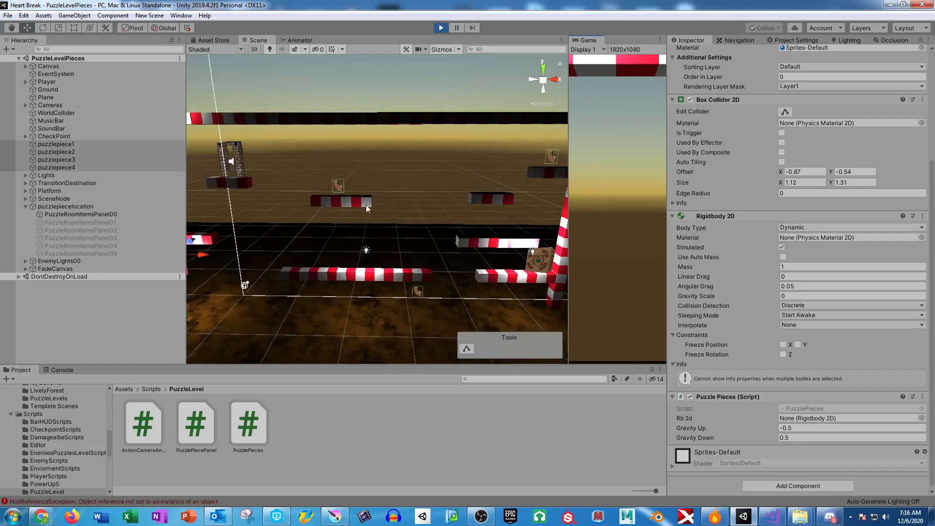
right_click_drag(358, 215, 451, 235)
Try Gravity Up -1 and Gravity Down 1 on the puzzle pieces in the running game, and stop playback
left_click(800, 427)
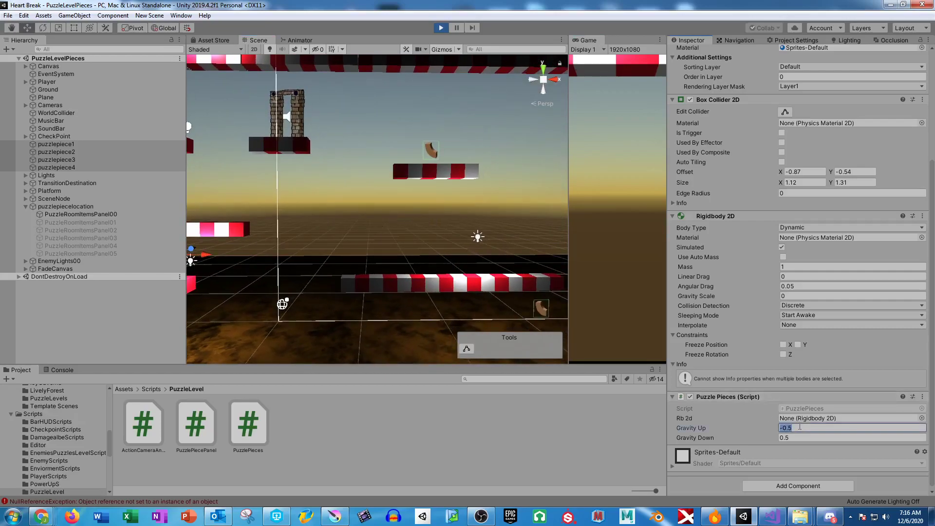
type("-1")
key("Tab")
type("1")
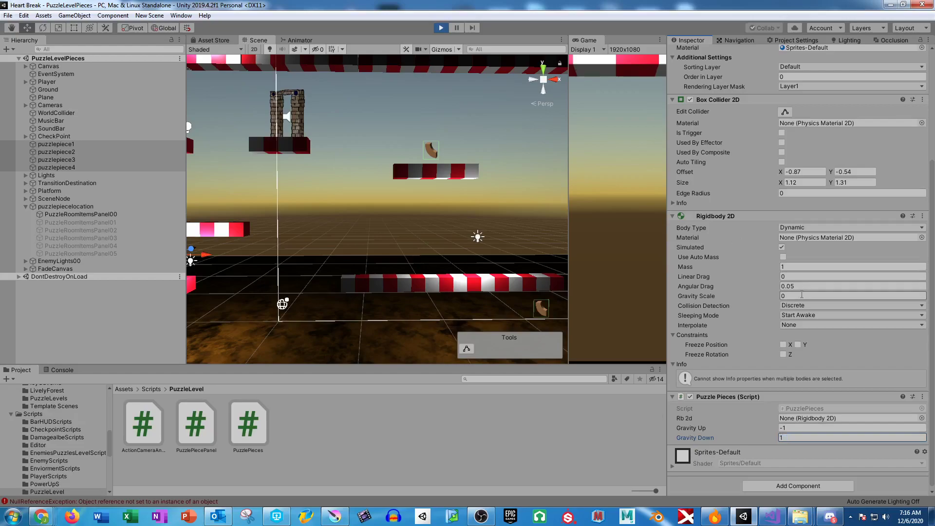
left_click(441, 28)
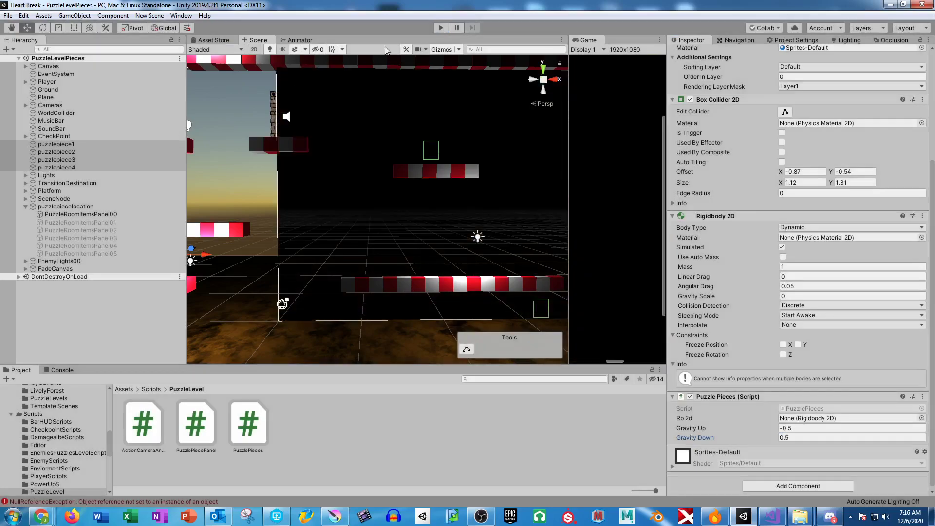
Assign each of puzzlepiece1 through puzzlepiece4 to its own Puzzle Pieces script's Rb 2d field
left_click(74, 144)
left_click_drag(73, 148, 786, 432)
left_click_drag(61, 152, 813, 440)
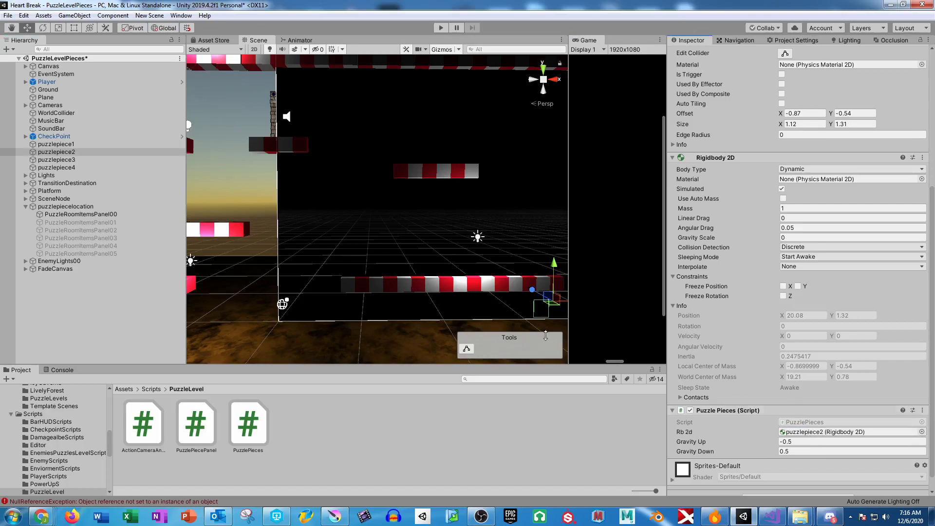
left_click_drag(56, 160, 802, 433)
double_click(58, 167)
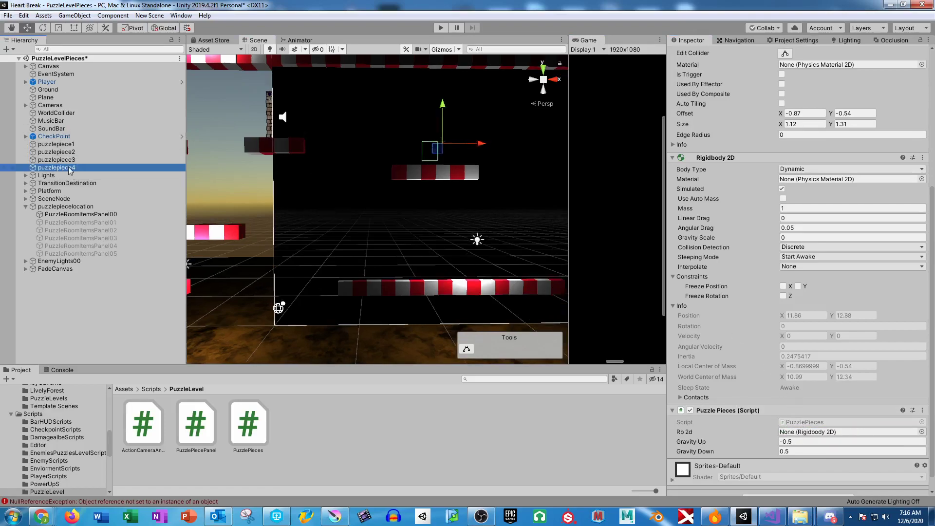
left_click_drag(74, 167, 837, 432)
scroll(414, 205, "down", 8)
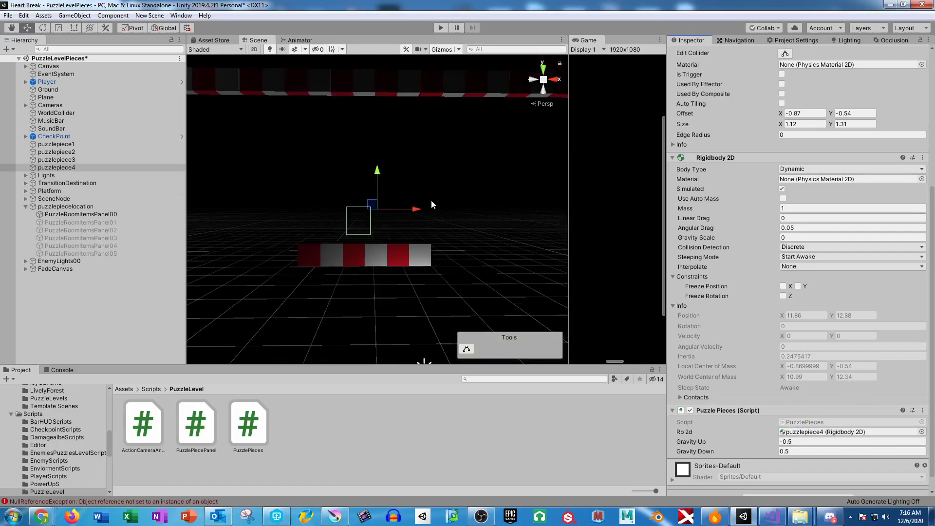
Run the game again and compare puzzlepiece4's Gravity Scale with its Gravity Up value
left_click(441, 28)
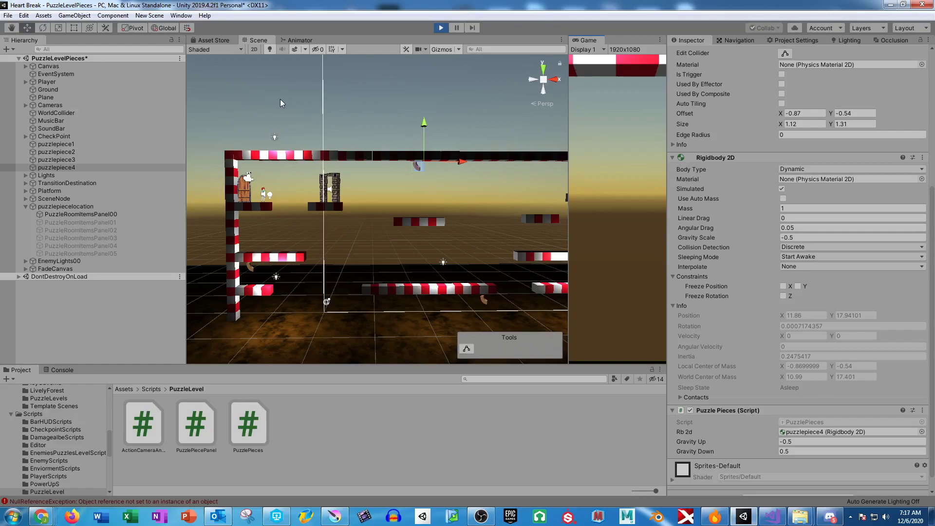
left_click(814, 237)
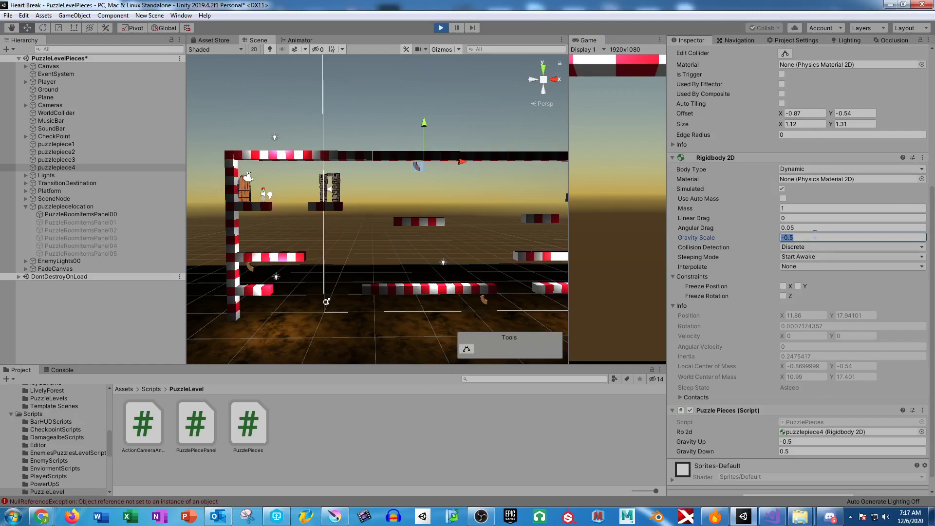
left_click(813, 442)
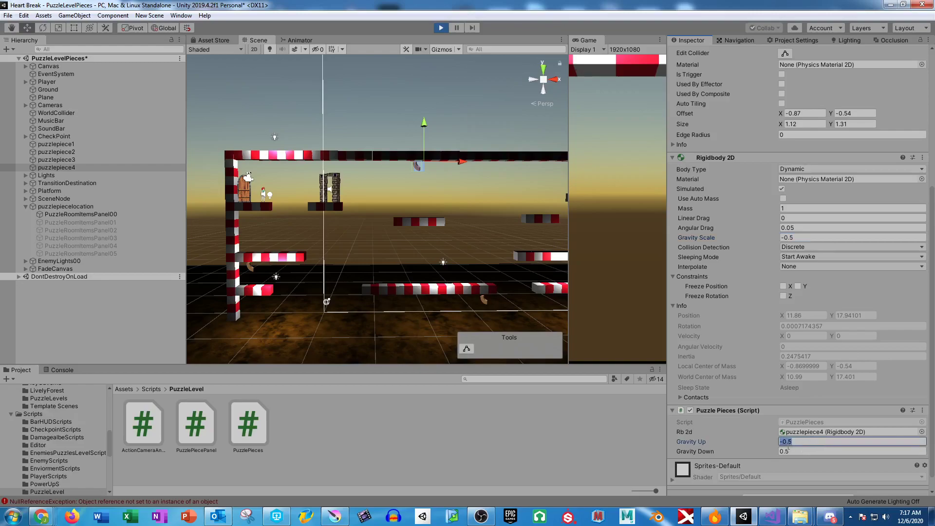
Stop the game and, in Visual Studio, add GoingUp = false to the GoingUp block and GoingUp = true to the !GoingUp block, and save
key("Right")
left_click(441, 31)
key("alt+Tab")
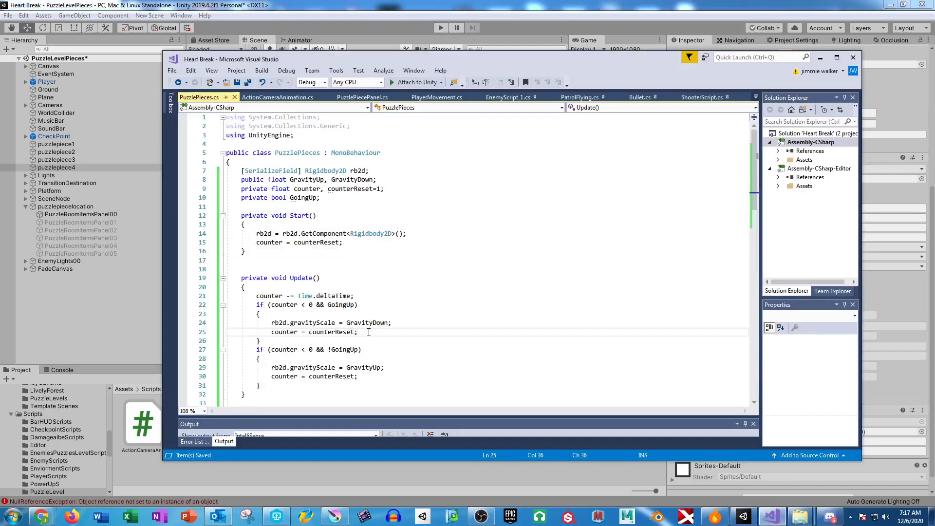
key("Return")
type("GoingUp = false;")
left_click(361, 387)
key("Return")
type("goingUp=true;")
key("ctrl+s")
Run the game in Unity, check puzzlepiece4's Gravity Scale against its Puzzle Pieces values, and stop playback
key("alt+Tab")
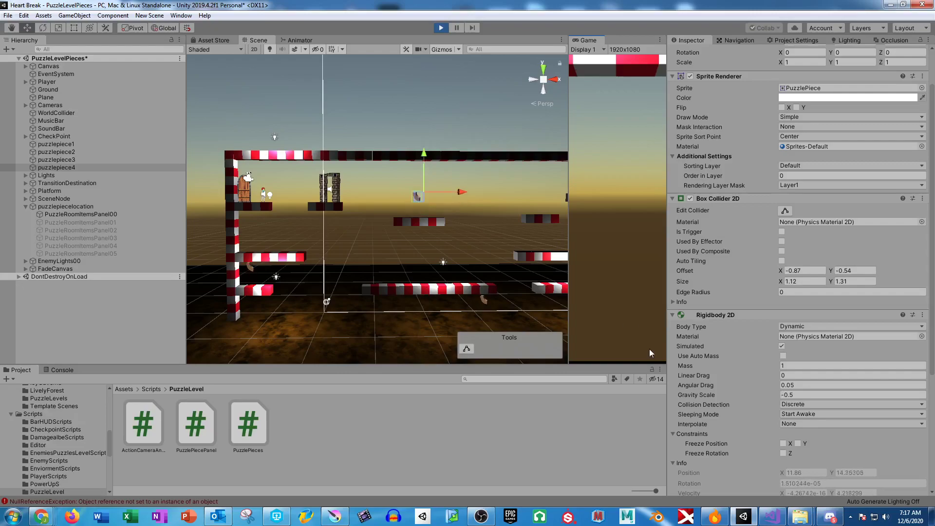
scroll(744, 403, "down", 3)
scroll(743, 402, "down", 3)
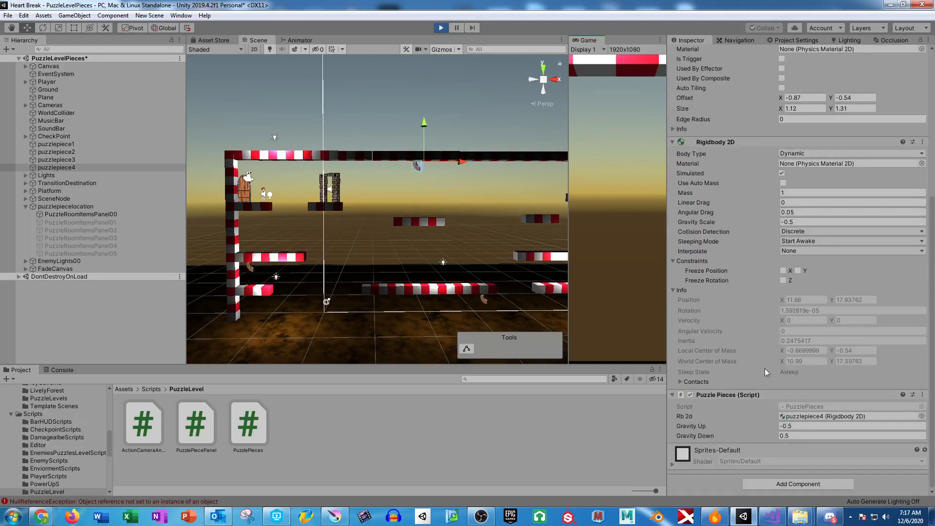
left_click(440, 29)
Set counterReset to .25f in PuzzlePieces.cs in Visual Studio and save the script
key("alt+Tab")
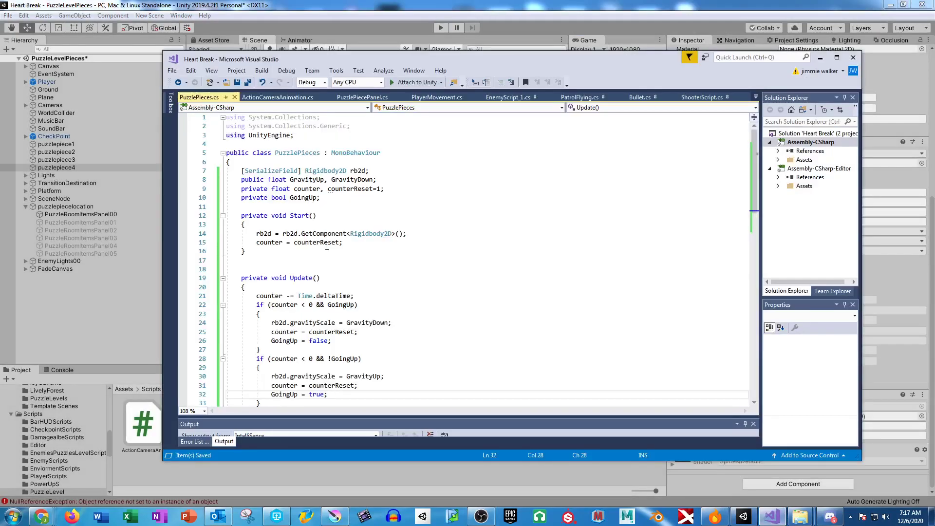
left_click(379, 191)
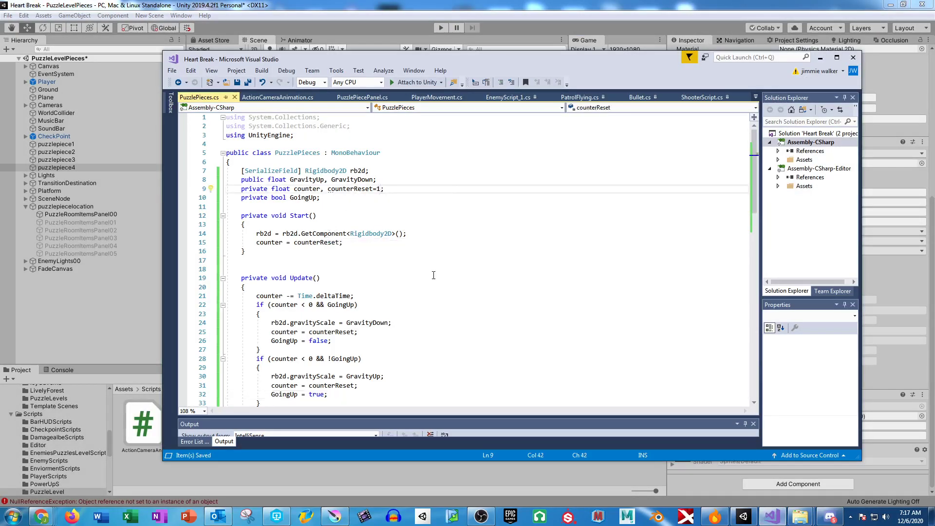
key("BackSpace")
type(".25f")
key("ctrl+s")
Run the game in Unity, try Gravity Down 0.6 on puzzlepiece4 while it plays, and stop playback
key("alt+Tab")
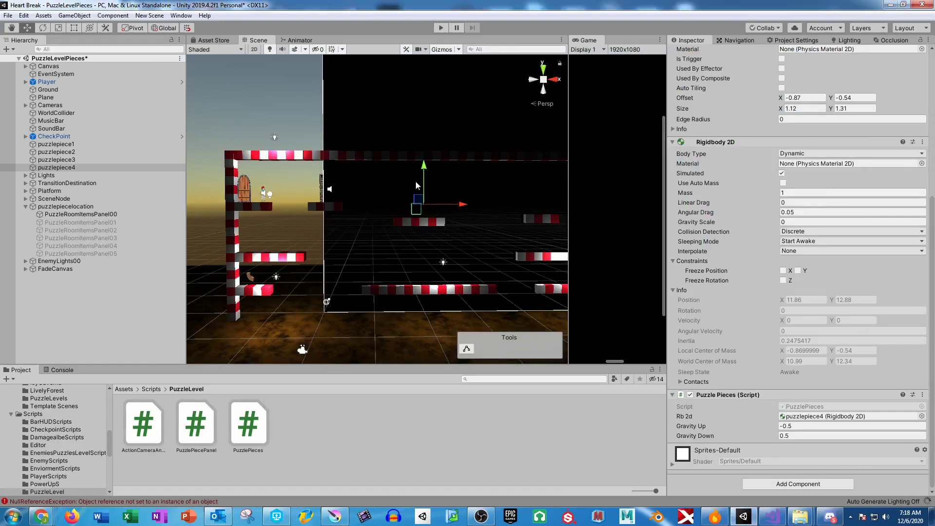
left_click(441, 29)
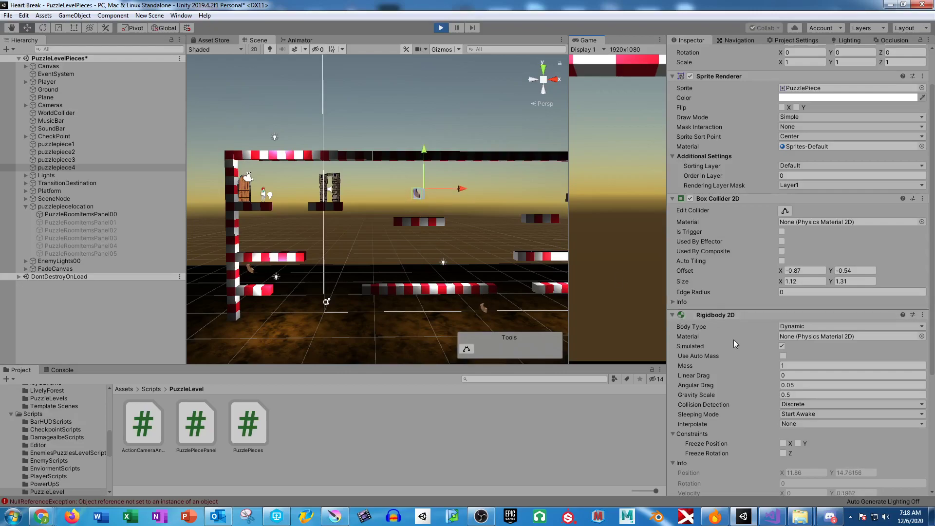
scroll(734, 340, "down", 5)
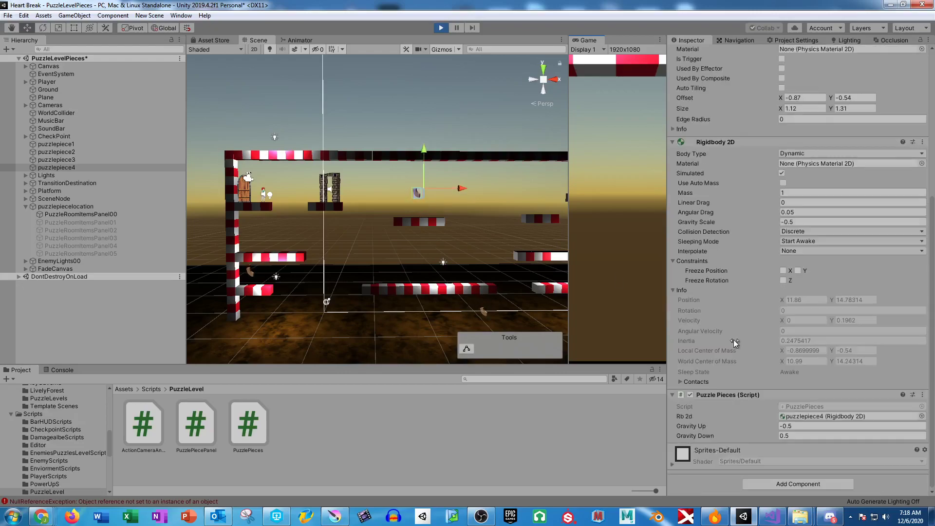
left_click(796, 436)
type(".6")
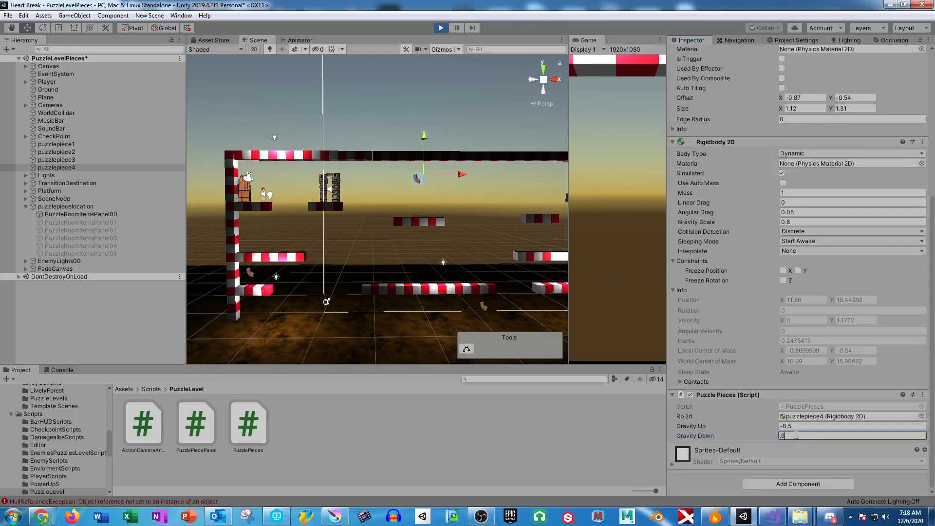
key("Return")
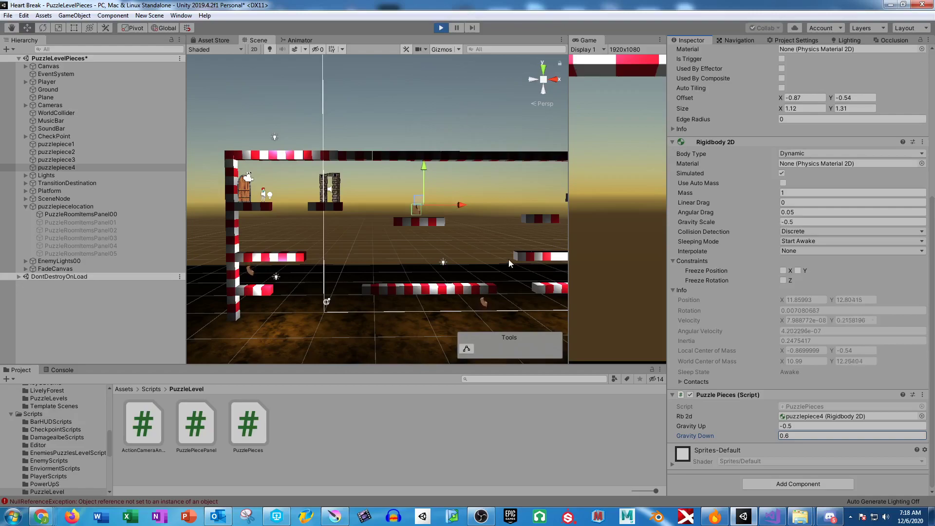
middle_click_drag(501, 229, 400, 227)
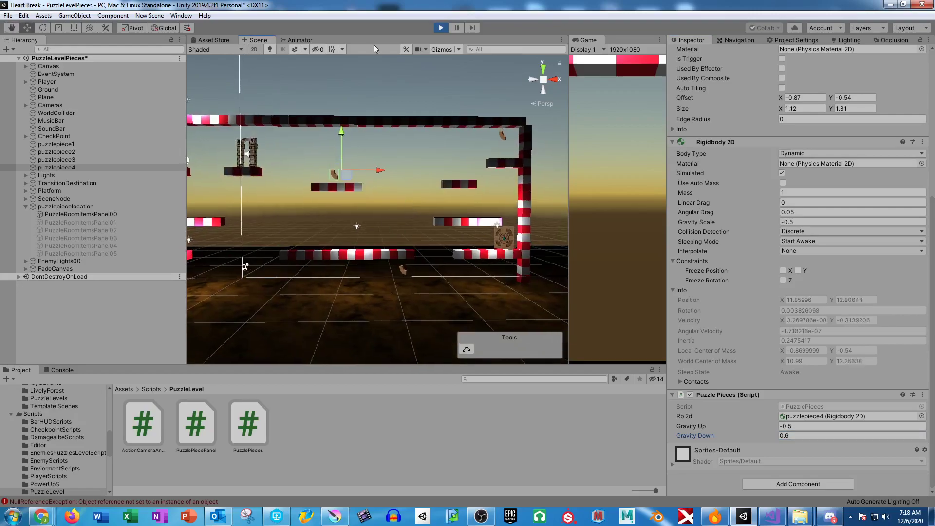
left_click(440, 28)
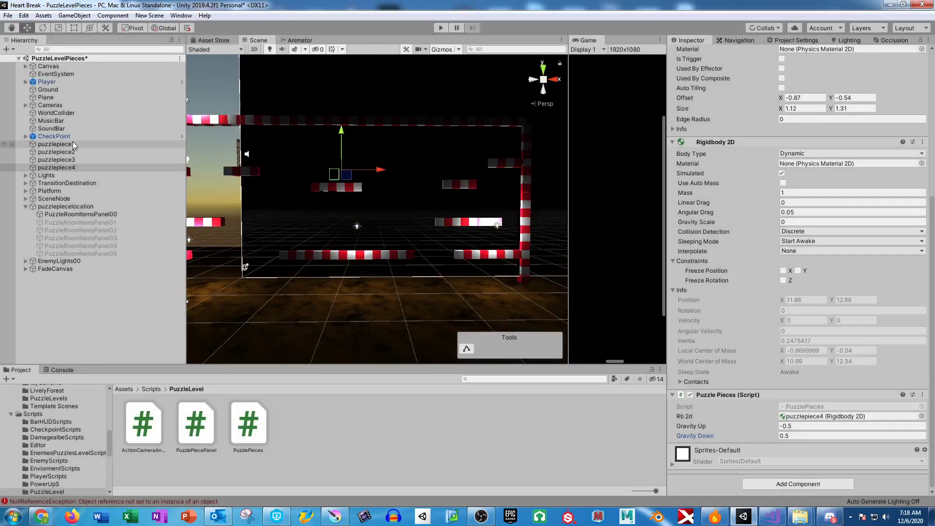
Set Gravity Down to 0.55 on puzzlepiece1 through puzzlepiece4 together
left_click(73, 145, "shift")
left_click(800, 435)
type(".5")
Run the game, examine how all four puzzle pieces move in the Scene view, and stop playback
left_click(440, 28)
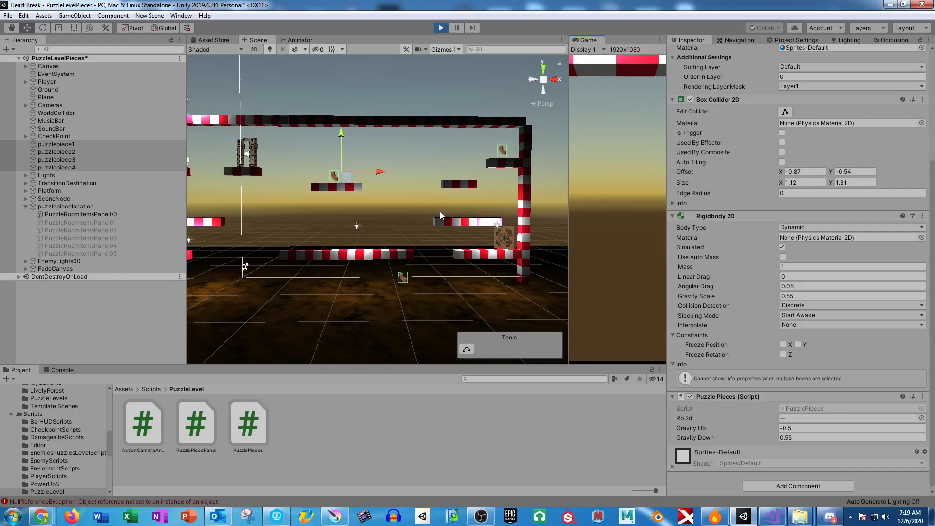
right_click_drag(441, 215, 374, 247)
middle_click_drag(373, 247, 341, 236)
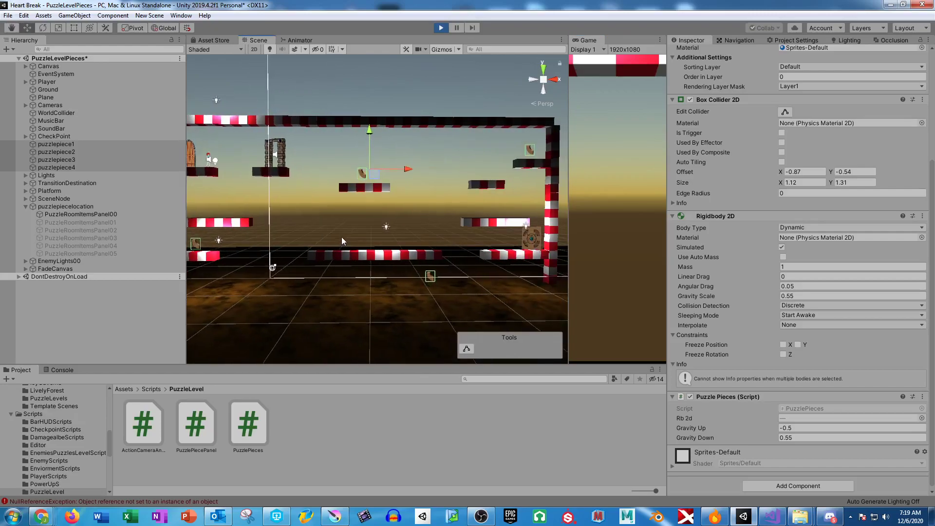
left_click(441, 28)
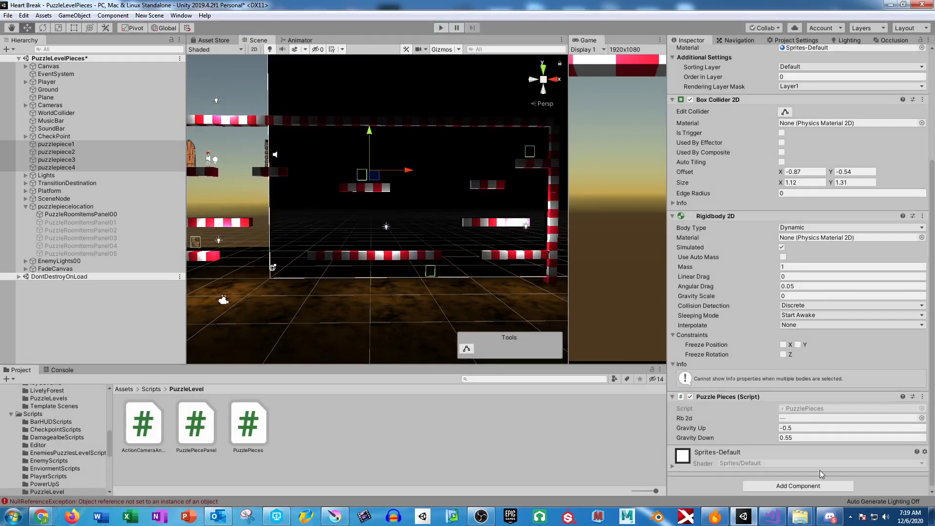
In Visual Studio, swap the gravityScale assignments so the GoingUp block uses GravityUp and the !GoingUp block uses GravityDown
left_click(771, 518)
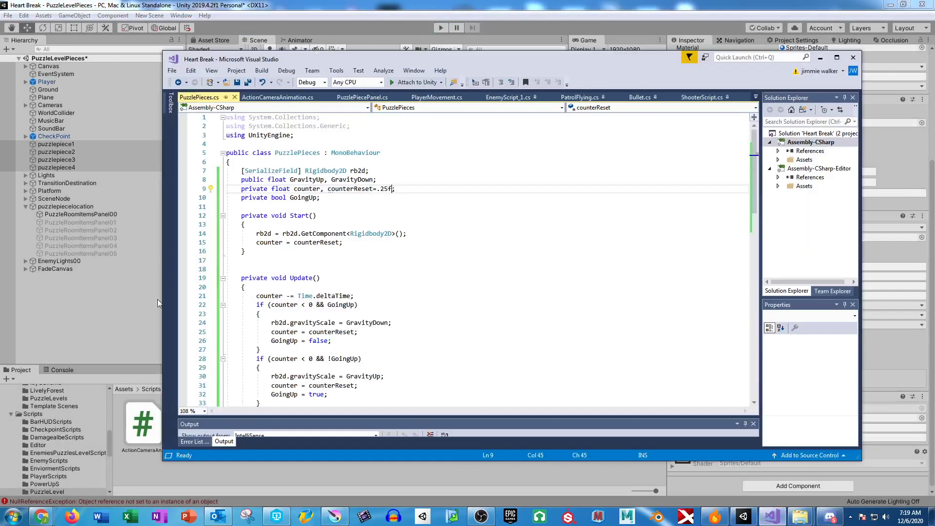
left_click(329, 304)
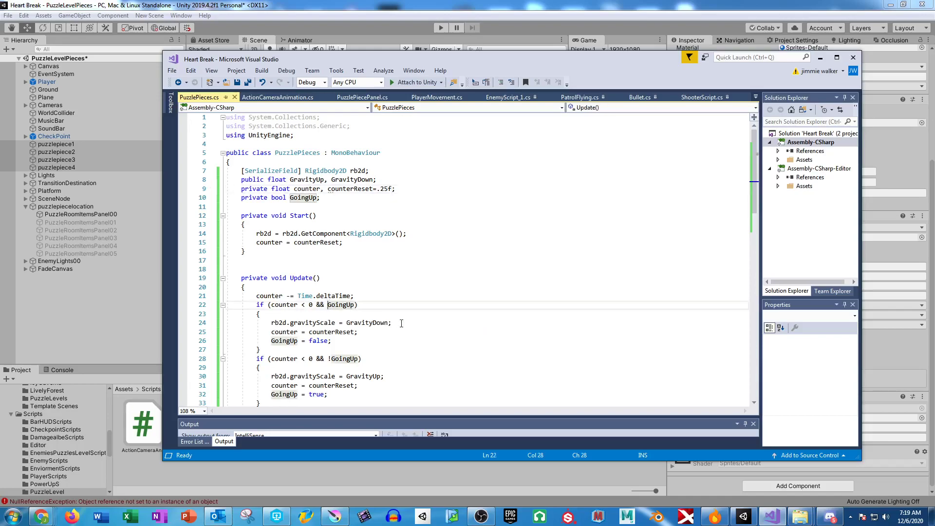
scroll(432, 326, "down", 2)
double_click(377, 269)
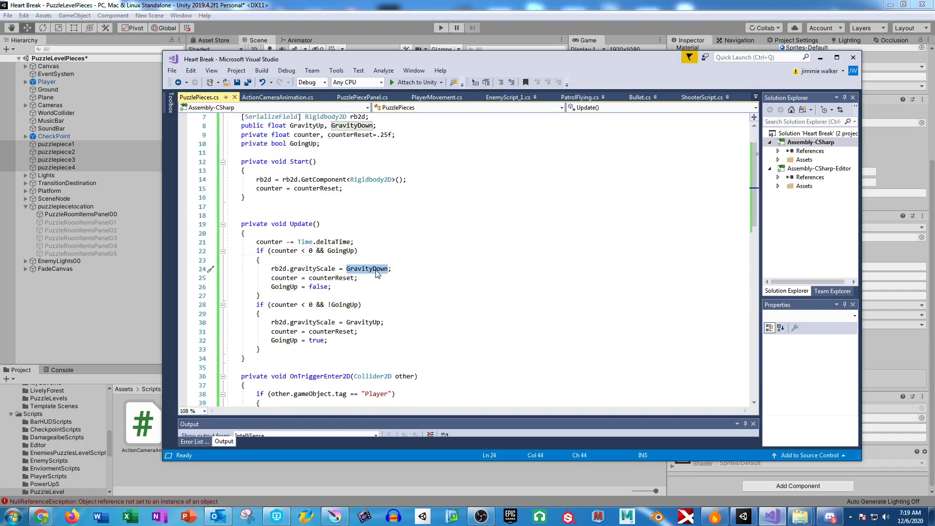
type("GravityUp")
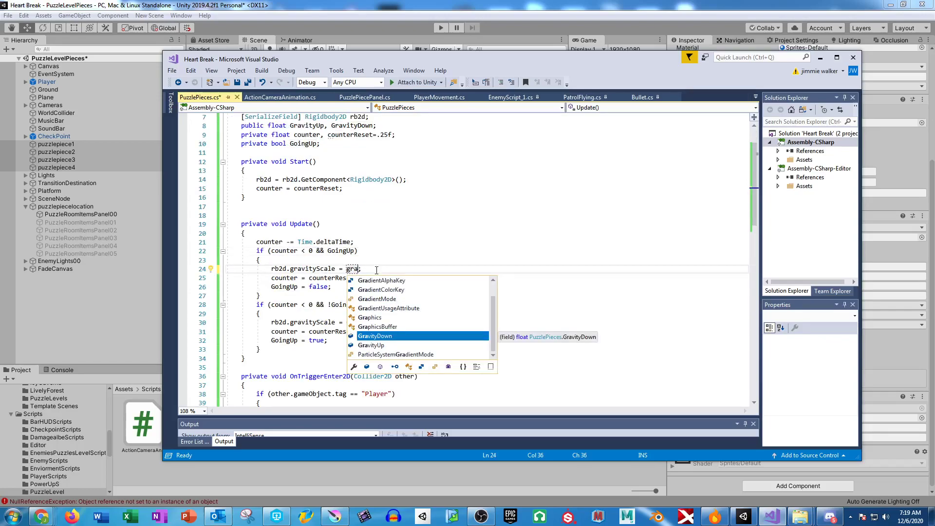
key("Tab")
double_click(374, 322)
type("griv")
key("BackSpace")
key("BackSpace")
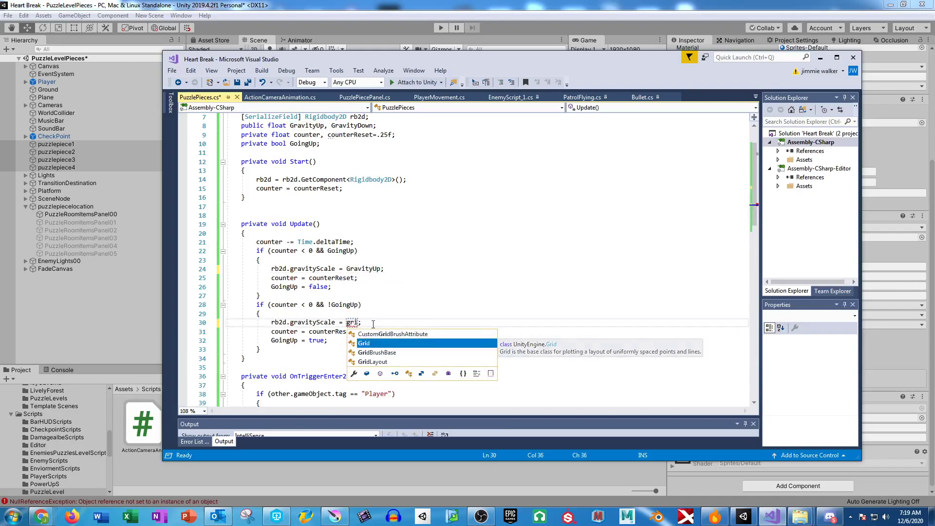
type("avi")
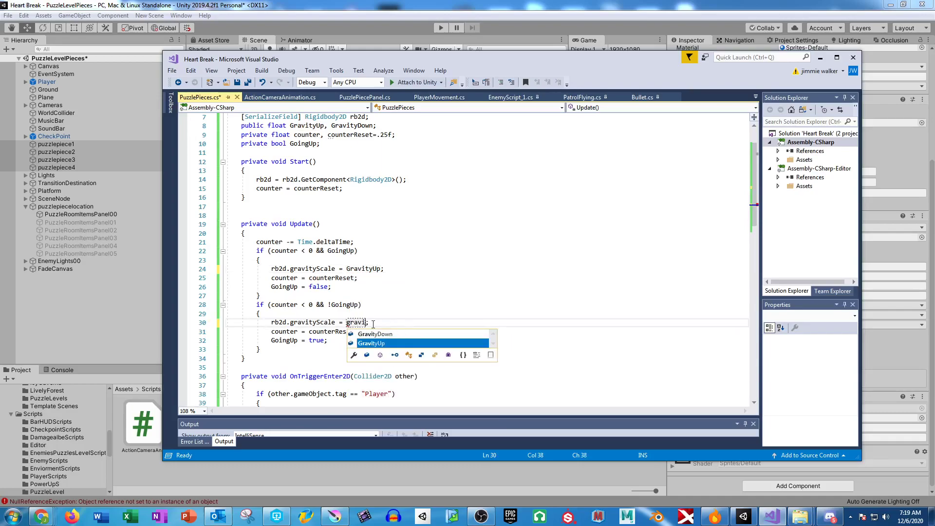
key("Up")
key("Tab")
left_click(399, 323)
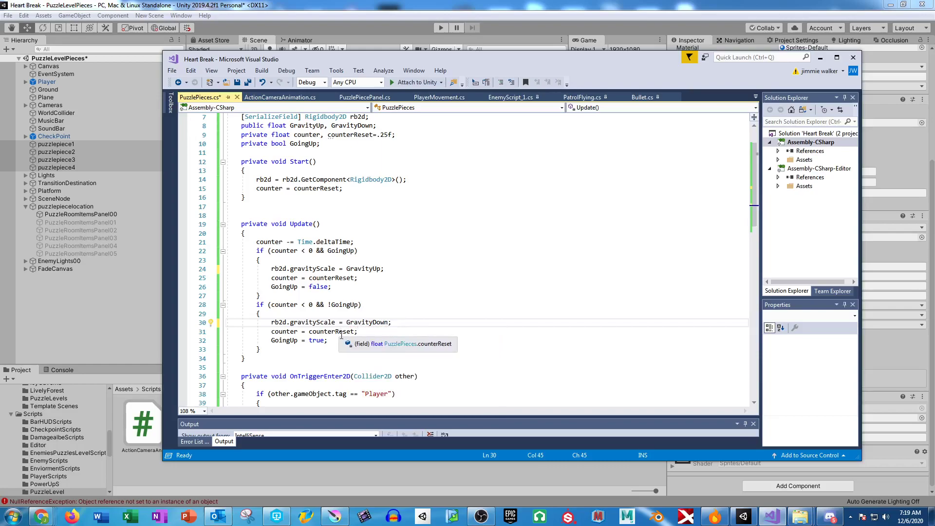
Replace counterReset with .25f in the GoingUp block and with .3f in the !GoingUp block, and save the script
double_click(331, 277)
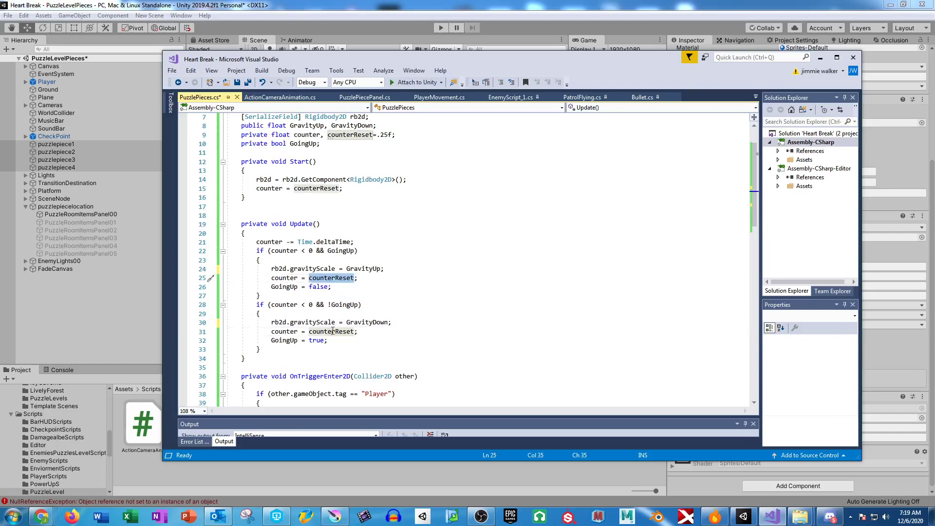
double_click(333, 332)
left_click(393, 323)
double_click(332, 278)
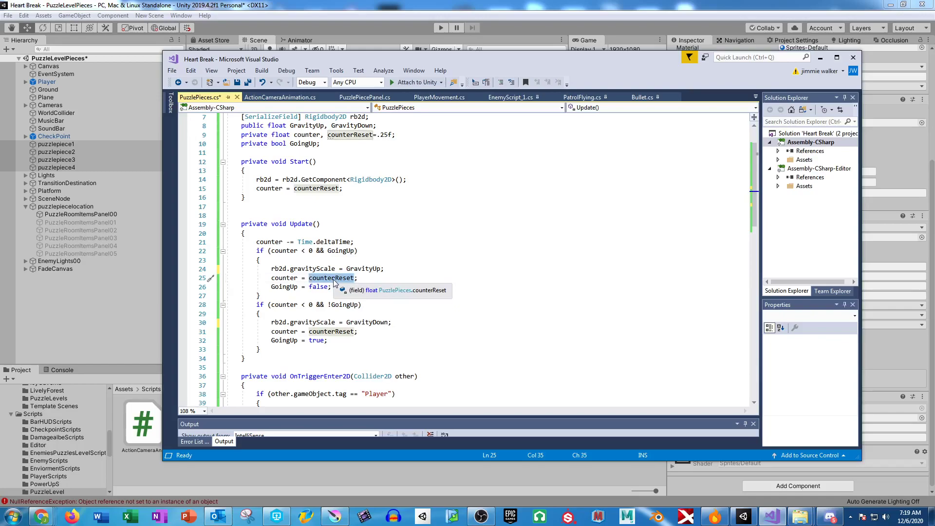
type(".25f;")
double_click(338, 332)
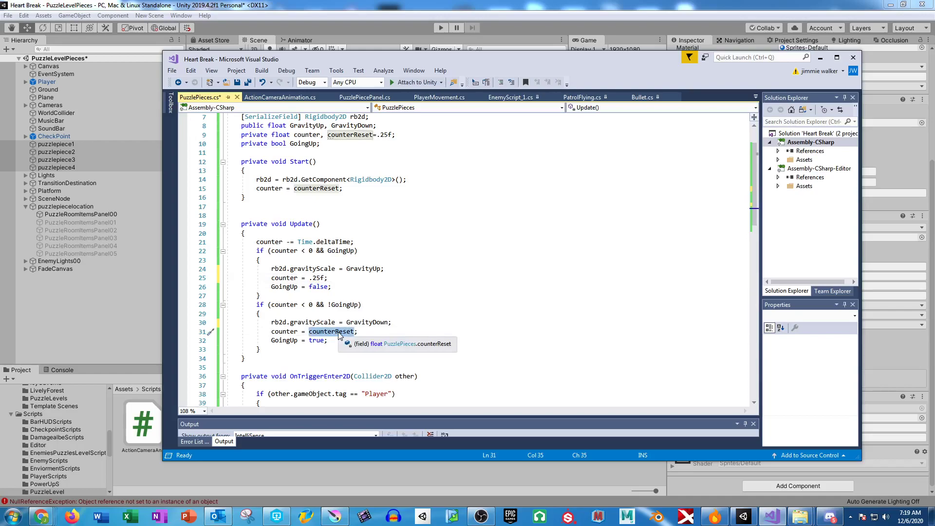
type(".3f;")
key("ctrl+s")
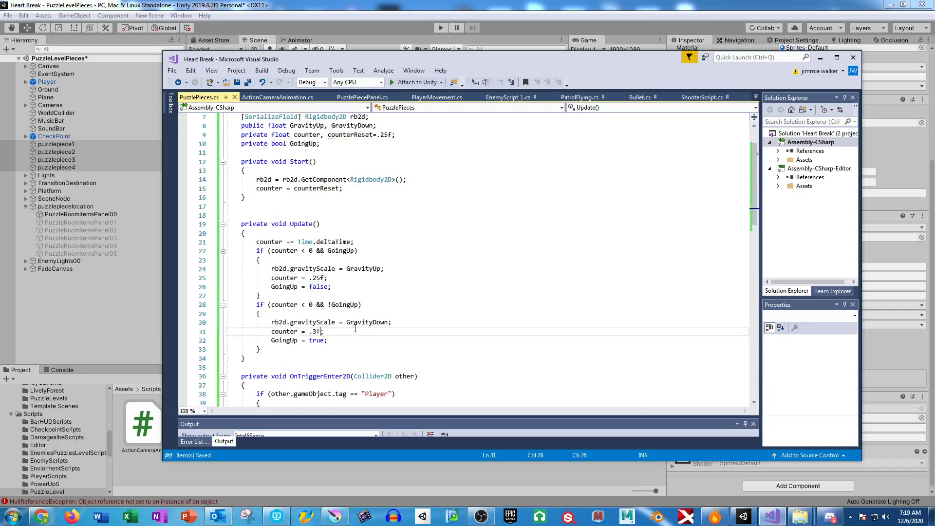
Set the GoingUp block's counter to .5f, replace the 3 in the !GoingUp block's counter value with 1, and save the script
left_click(320, 279)
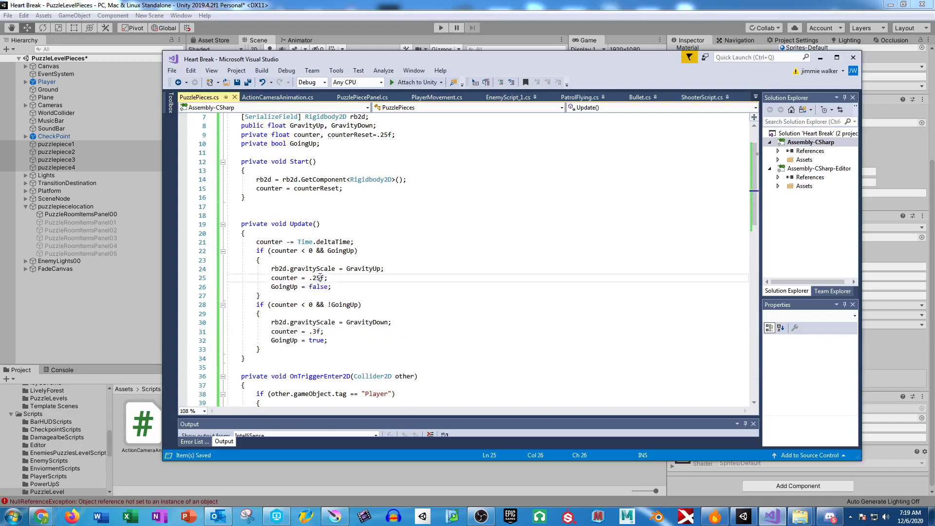
key("BackSpace")
key("BackSpace")
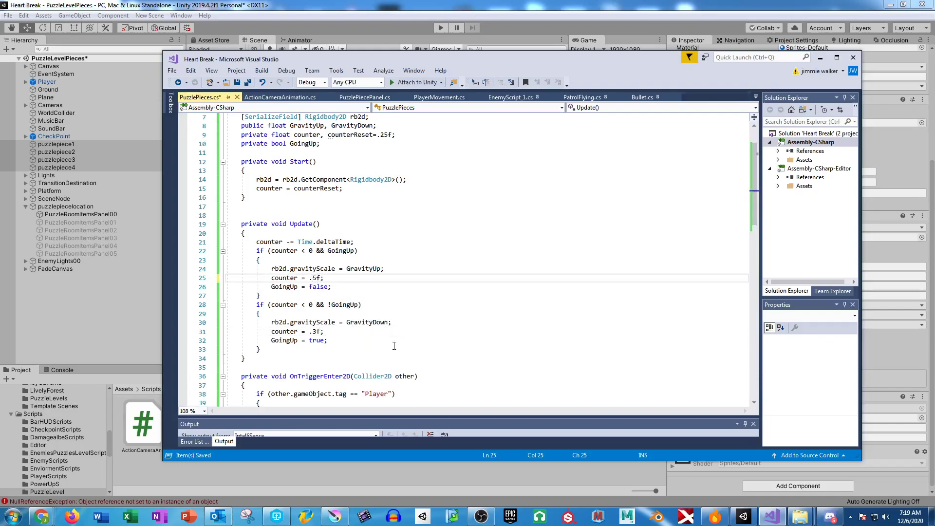
left_click_drag(317, 332, 310, 331)
type("1")
key("ctrl+s")
Run the game in Unity and examine the puzzle pieces' movement across the level in the Scene view
key("alt+Tab")
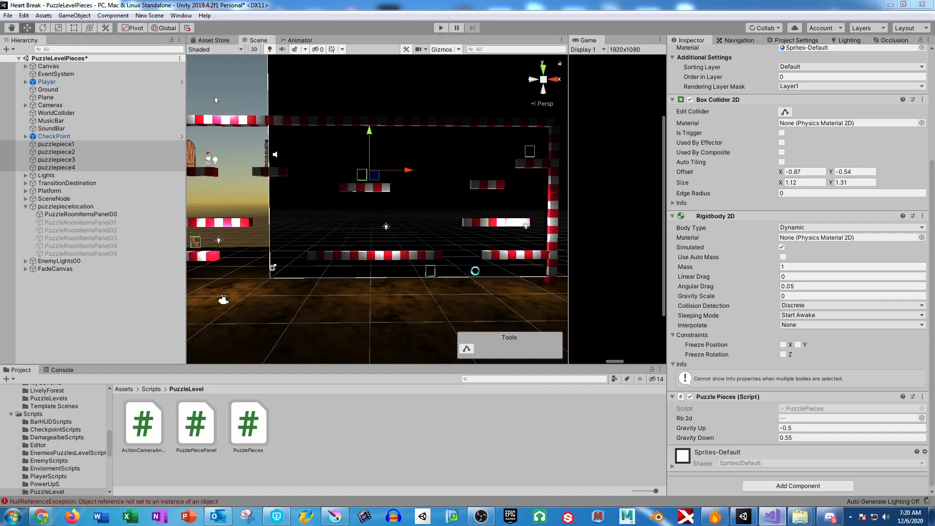
left_click(440, 29)
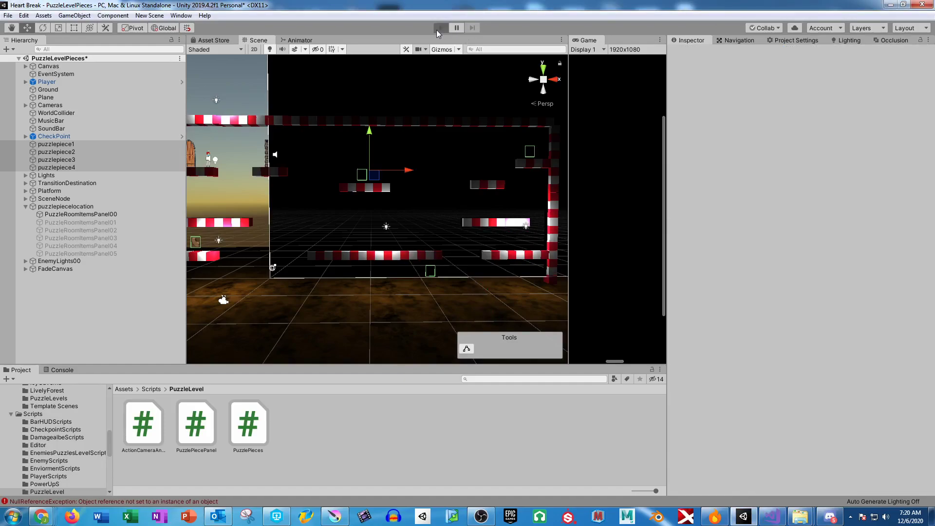
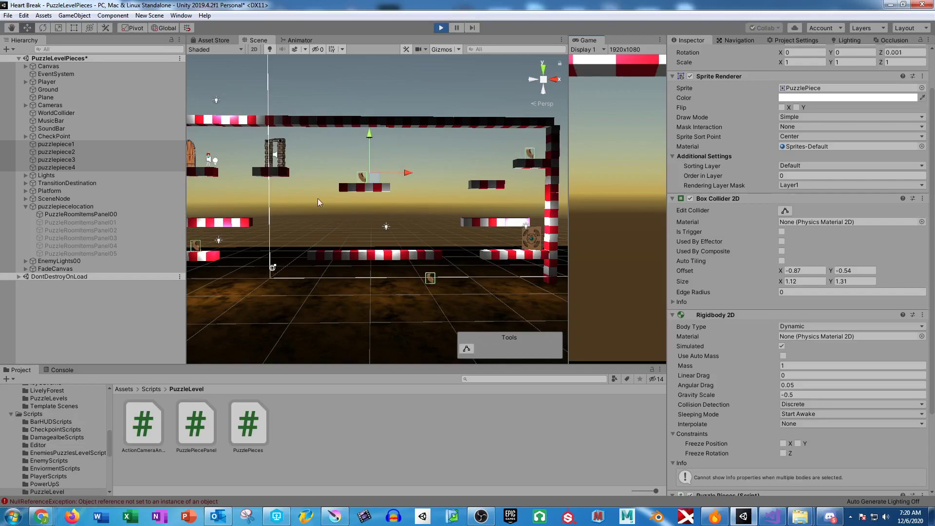
middle_click_drag(326, 203, 352, 205)
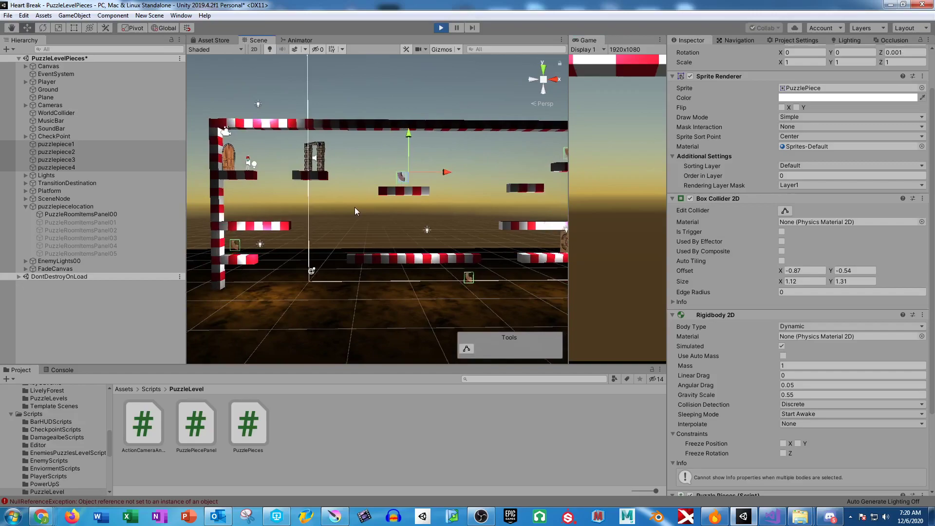
middle_click_drag(353, 209, 325, 209)
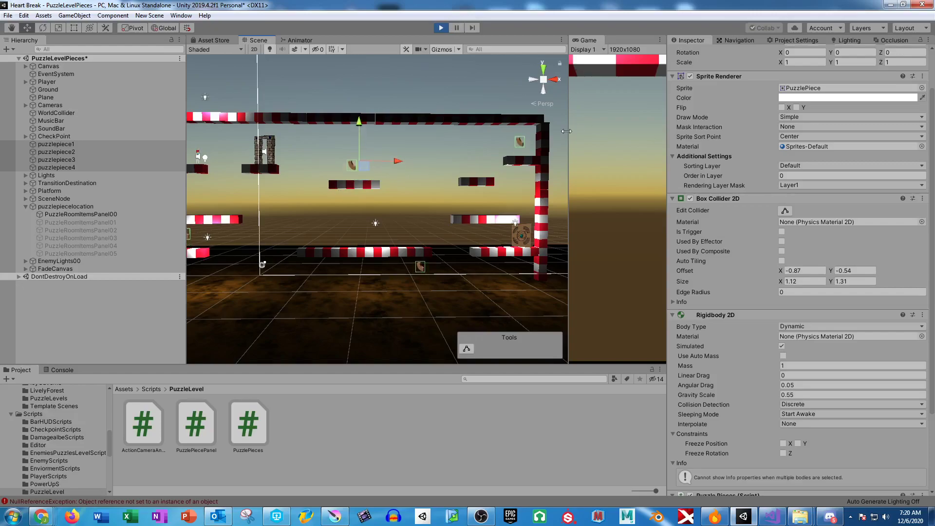
Widen the Game view and enable Maximize On Play to test the level at full size
left_click_drag(566, 131, 274, 146)
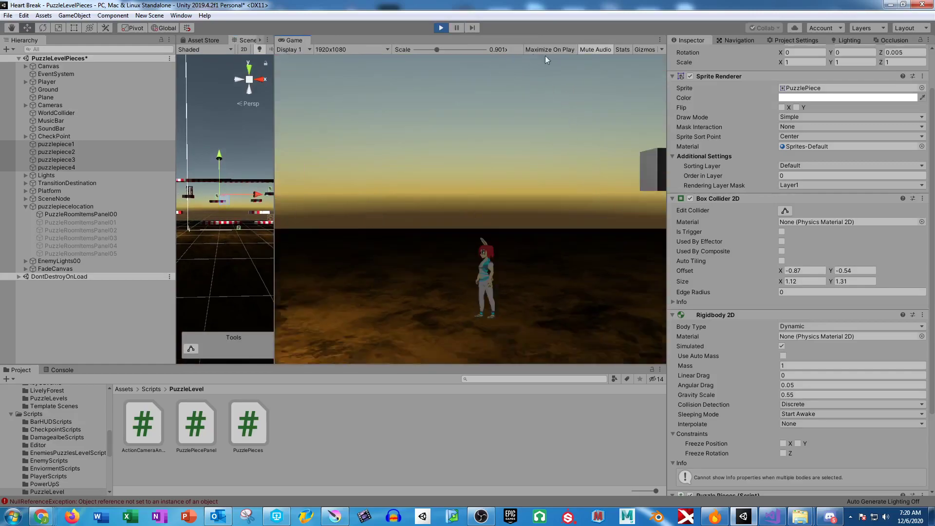
left_click(555, 50)
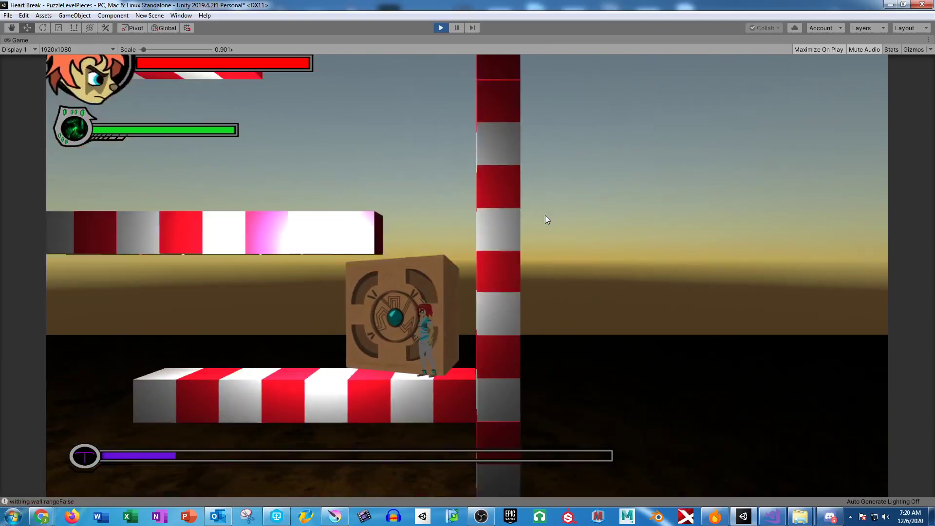
Stop the game, add the PuzzlePiecePanel script to puzzlepiecelocation, and assign Player to its PM reference
left_click(440, 27)
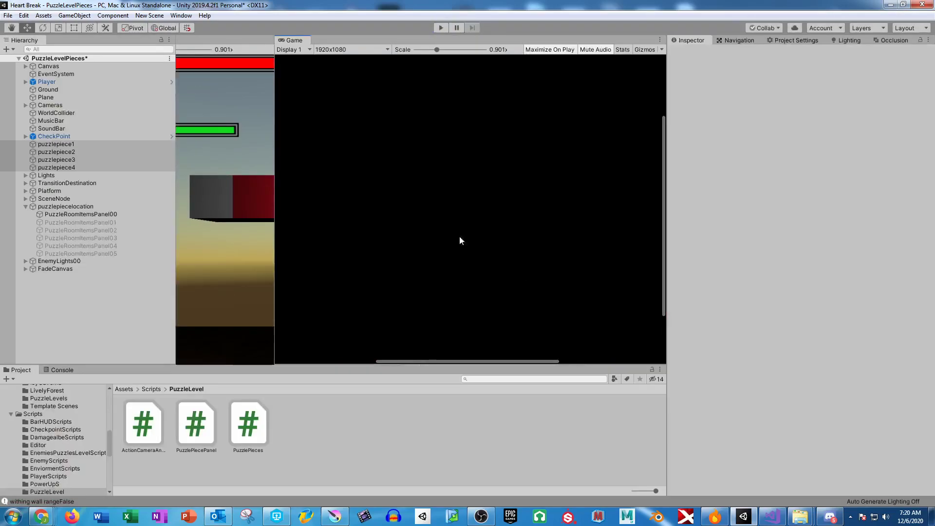
left_click(67, 208)
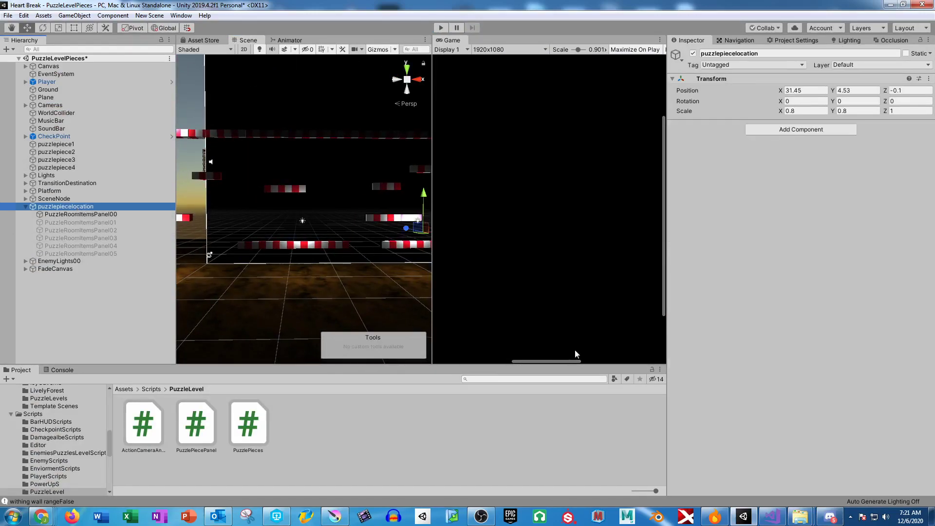
left_click_drag(194, 424, 798, 329)
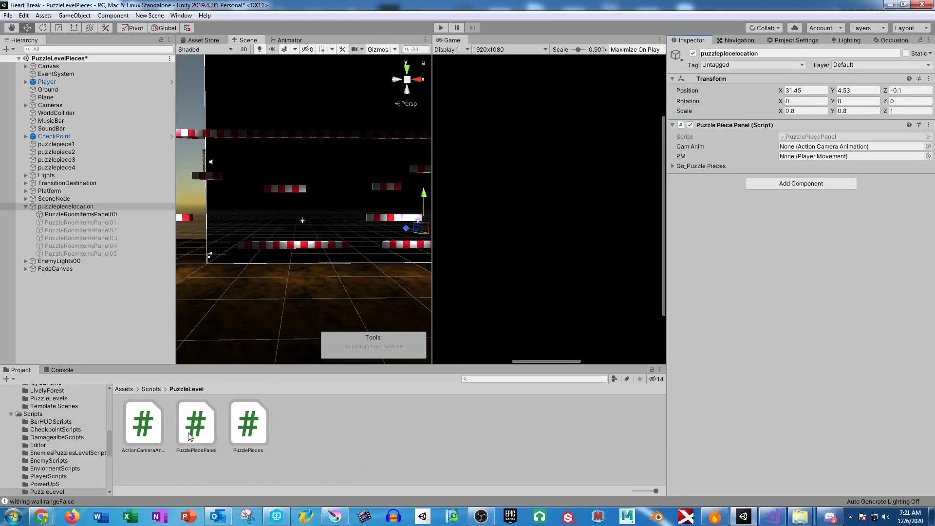
left_click_drag(165, 405, 833, 156)
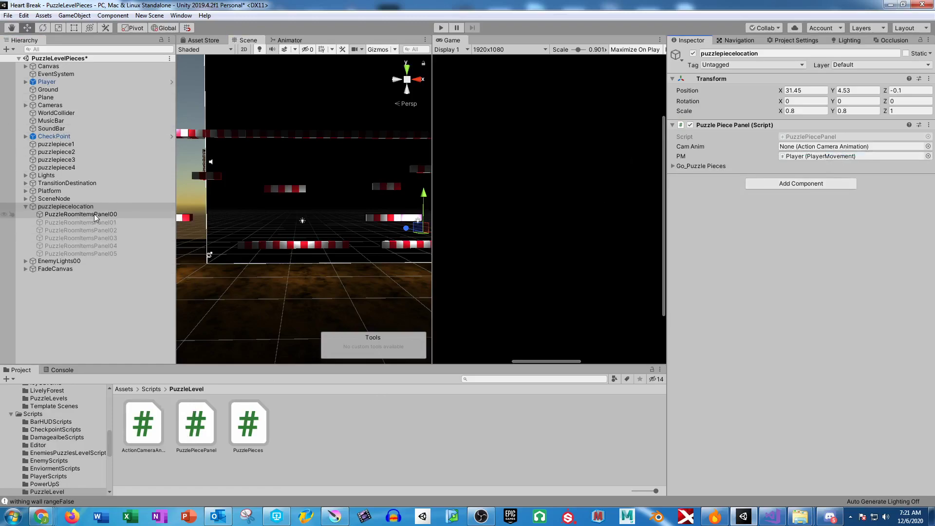
Lock the Inspector on puzzlepiecelocation and fill its Go_Puzzle Pieces array with PuzzleRoomItemsPanel00 through PuzzleRoomItemsPanel05
left_click(920, 40)
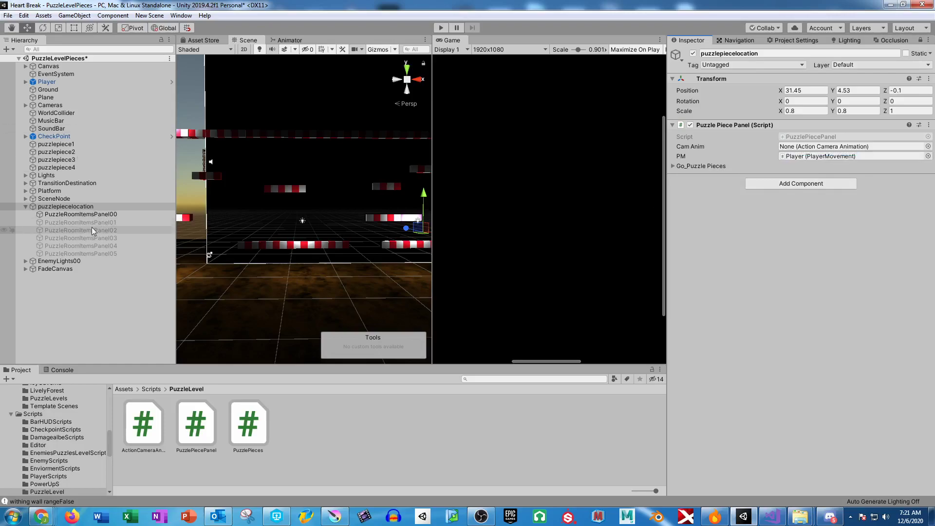
left_click(101, 215)
left_click(110, 253, "shift")
left_click_drag(106, 214, 672, 165)
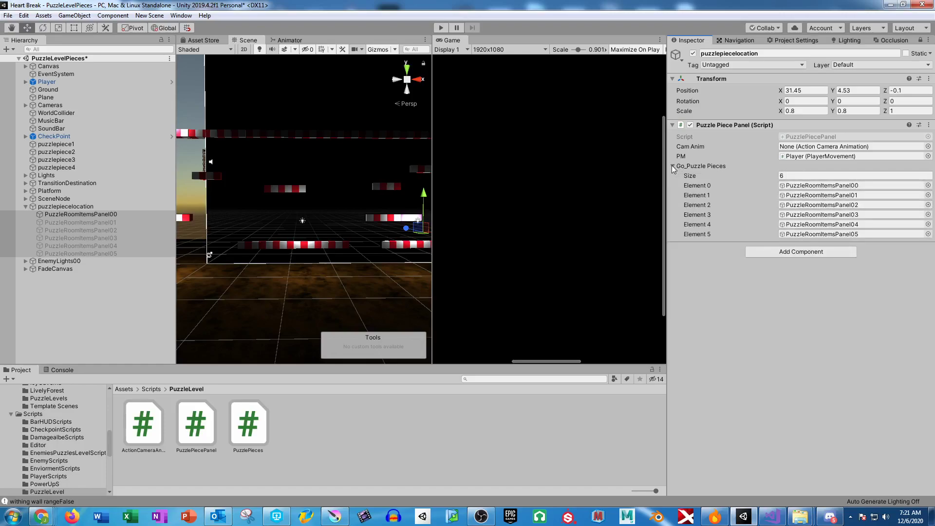
left_click(672, 166)
Add a Rigidbody 2D component to puzzlepiecelocation with its Body Type set to Static
left_click(798, 184)
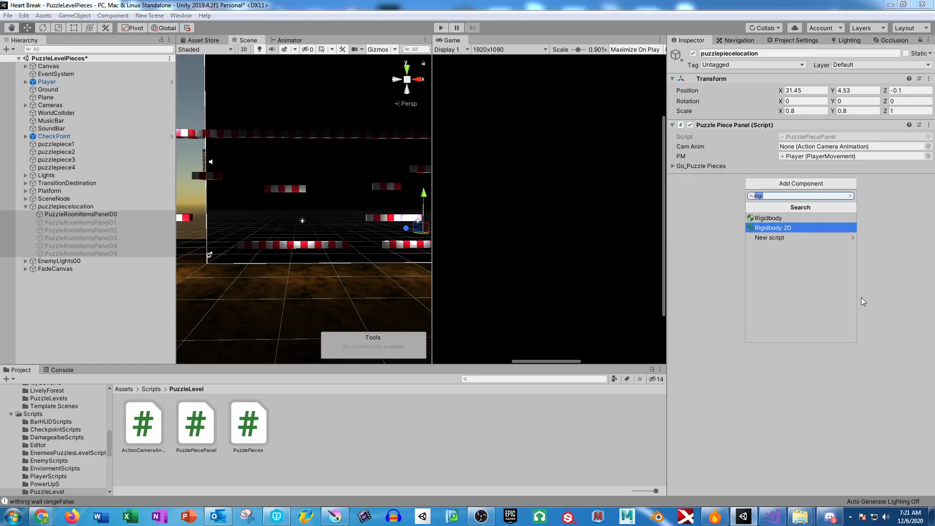
left_click(807, 227)
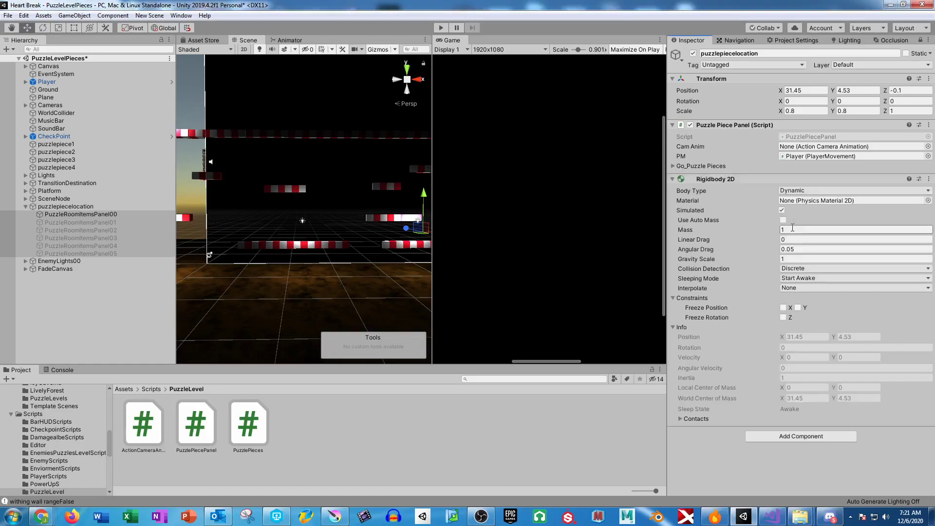
left_click(810, 191)
left_click(804, 223)
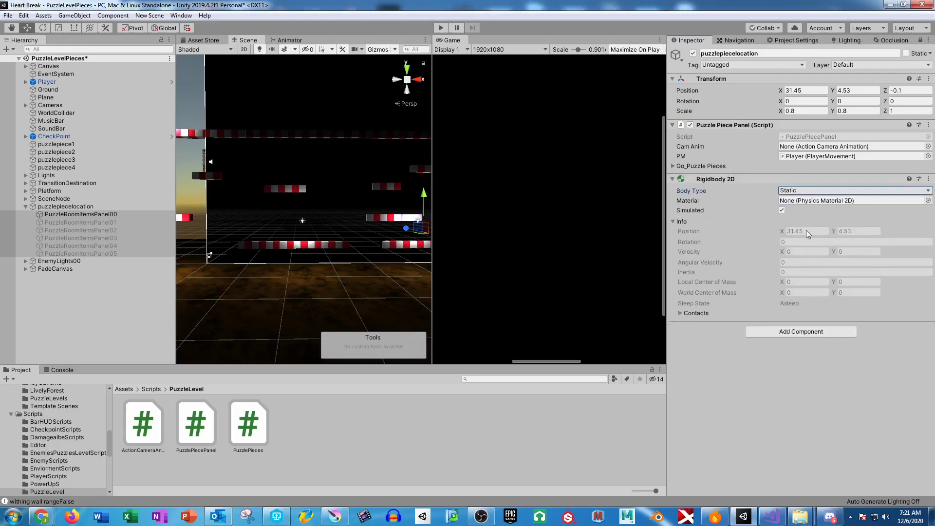
Add a Box Collider 2D to puzzlepiecelocation and enable Is Trigger on it
left_click(810, 329)
type("box")
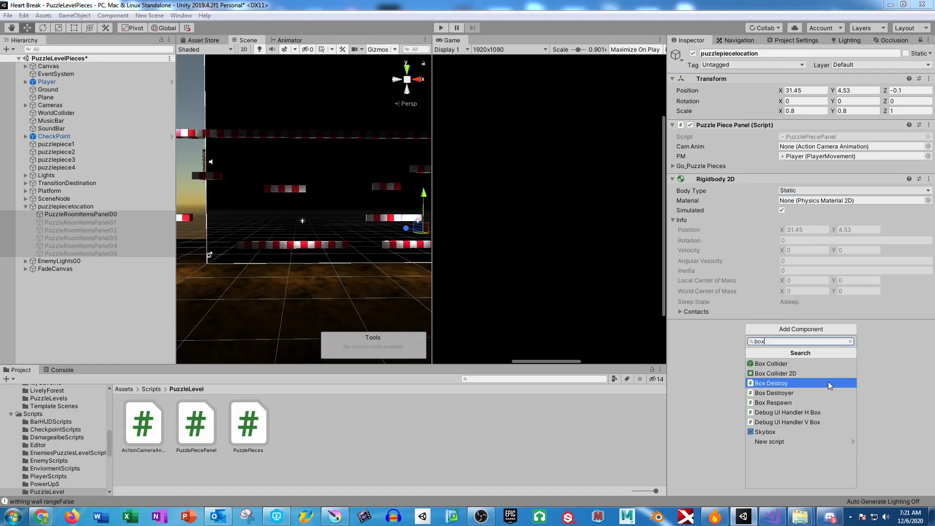
key("Return")
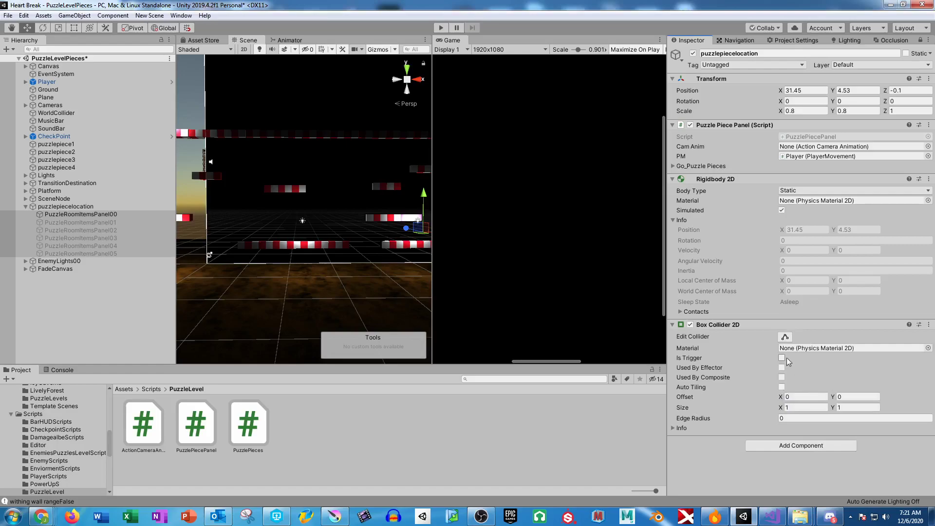
key("f")
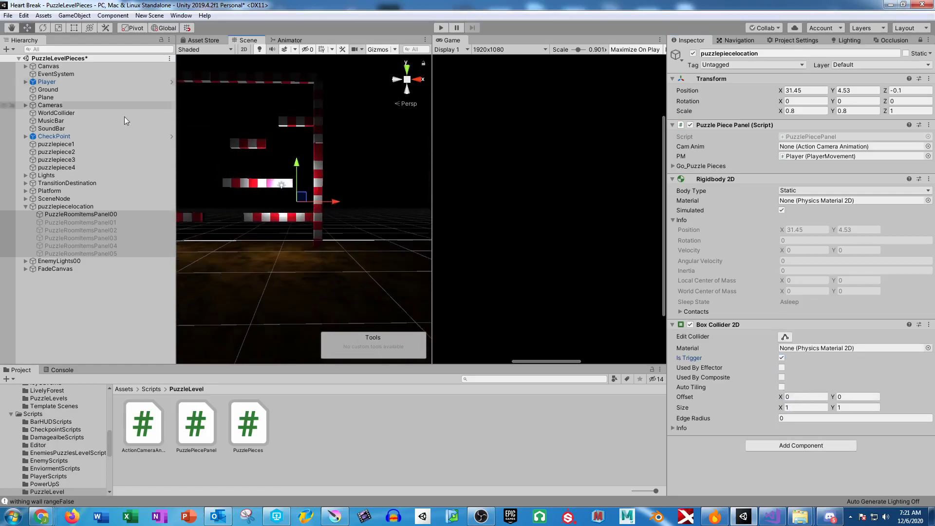
Unlock the Inspector and deactivate the Canvas and FadeCanvas objects, leaving puzzlepiecelocation active
left_click(693, 53)
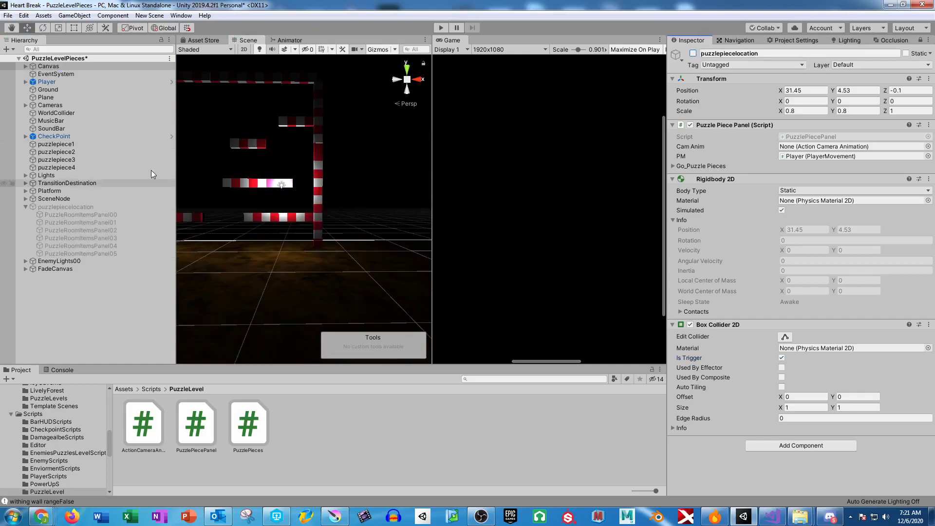
left_click(102, 206)
left_click(48, 65)
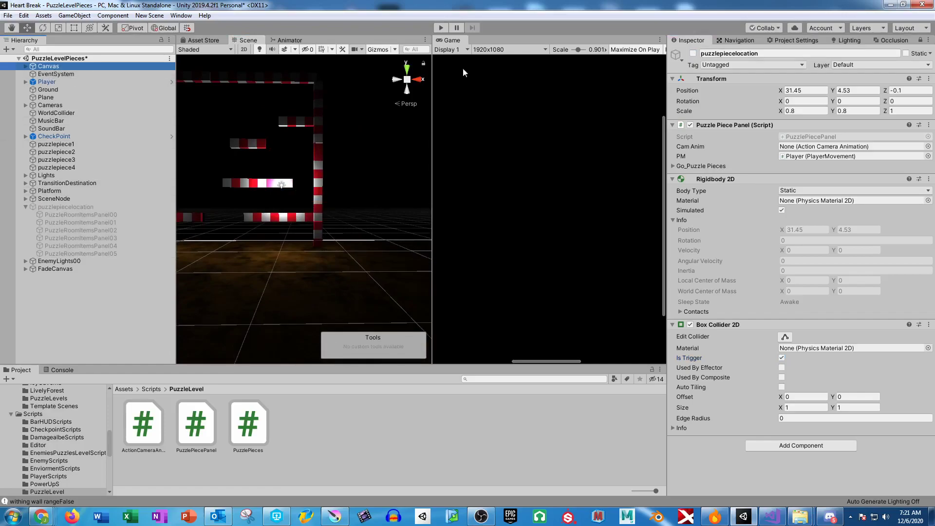
left_click(693, 53)
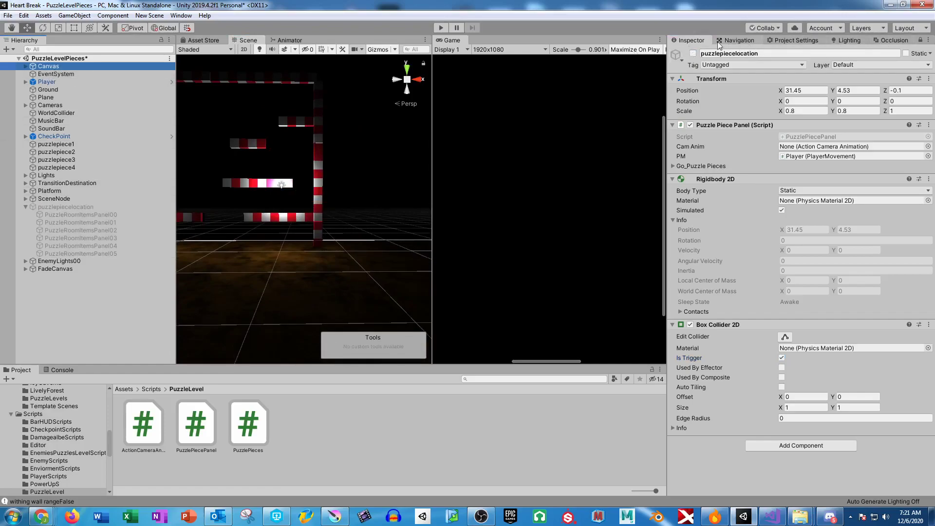
left_click(920, 40)
left_click(694, 53)
left_click(54, 269)
left_click(693, 53)
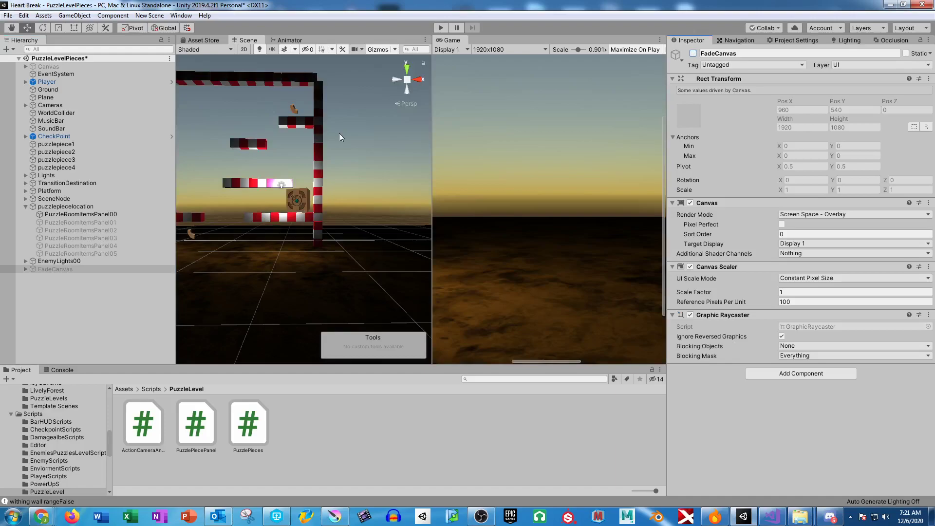
Resize puzzlepiecelocation's box collider to fit the wooden block, about 2.91 by 3.37 with a Y offset of about 0.23
left_click(60, 207)
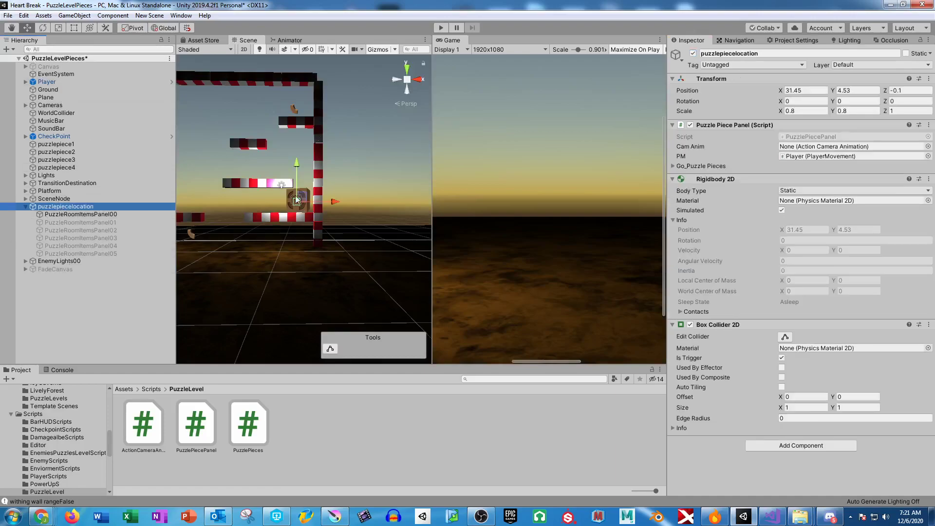
key("f")
left_click(785, 337)
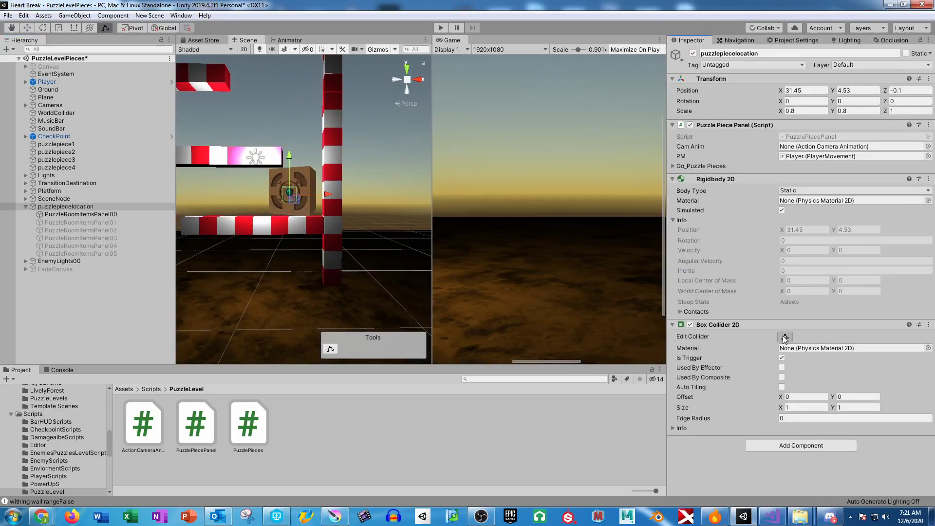
left_click_drag(289, 187, 290, 167)
left_click_drag(289, 204, 270, 191)
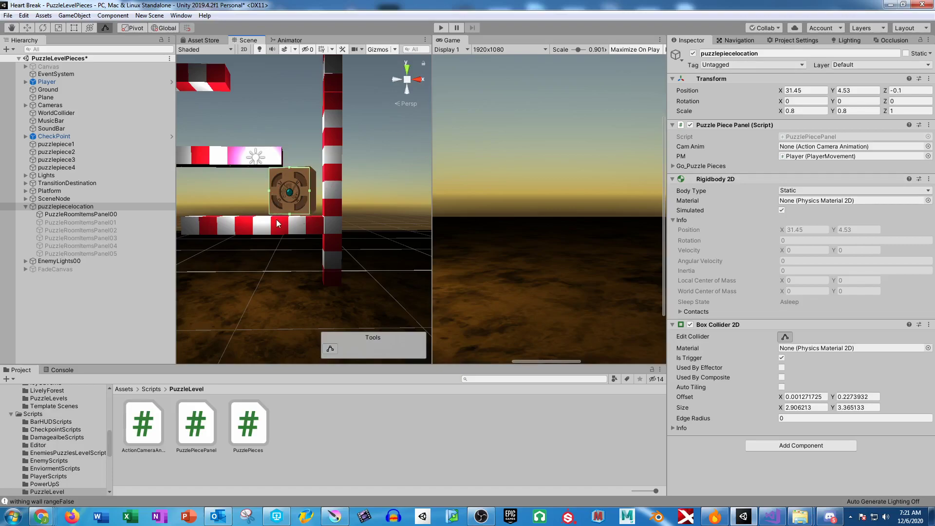
Widen the Game view, run the level briefly in Play mode, and stop it
middle_click_drag(276, 223, 345, 230)
left_click_drag(434, 164, 246, 164)
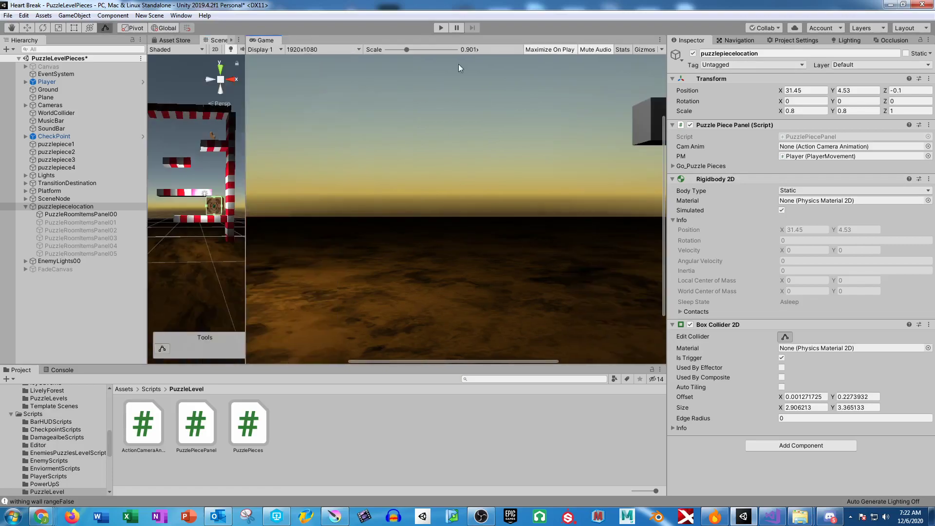
left_click(440, 28)
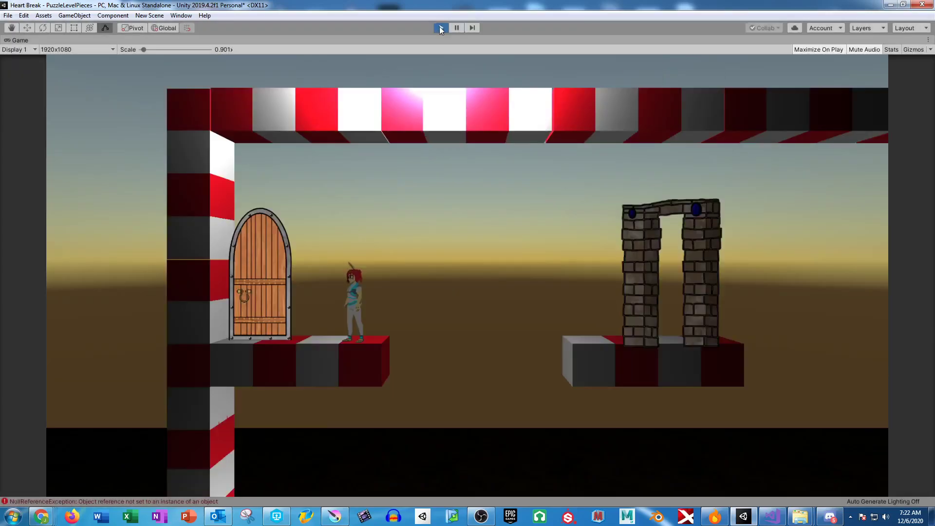
left_click(440, 28)
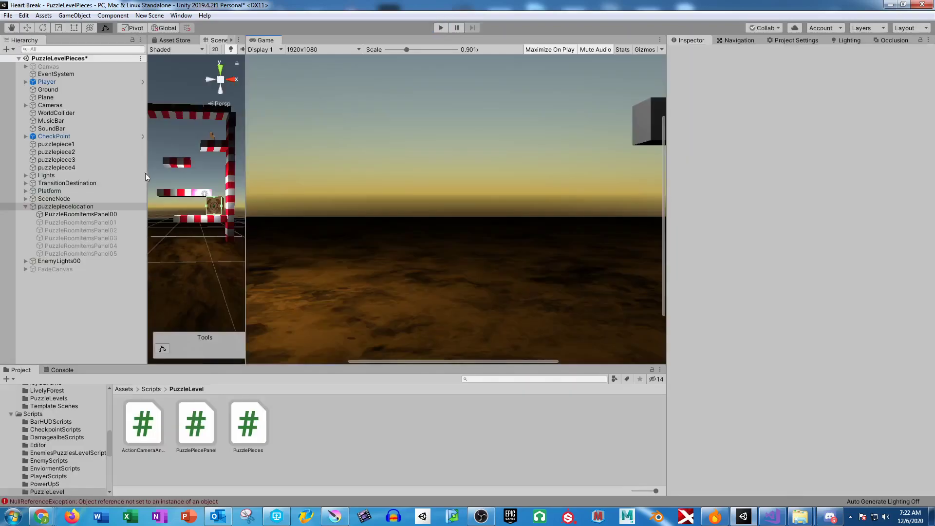
Add the ActionCameraAnimation script to the Cameras object under SceneNode and remove its Camera Follow Script component
left_click(26, 198)
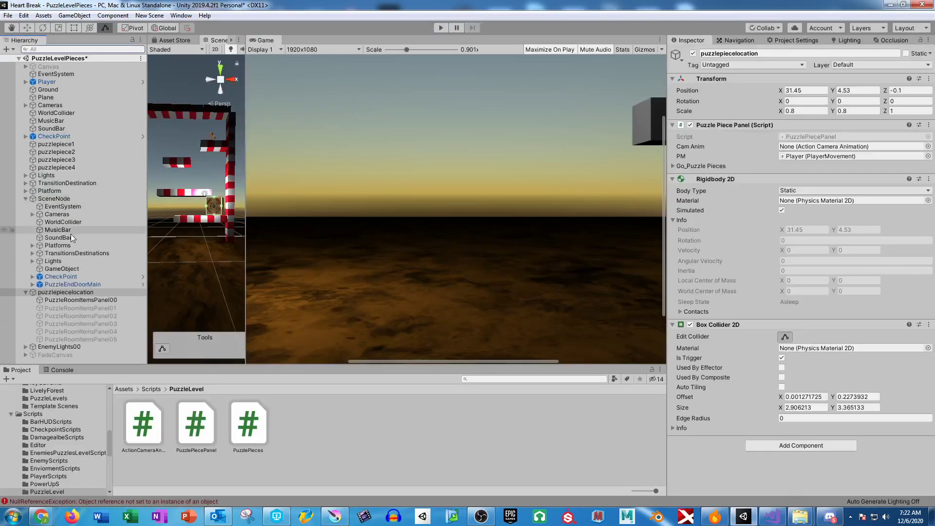
left_click(69, 213)
left_click_drag(142, 424, 832, 292)
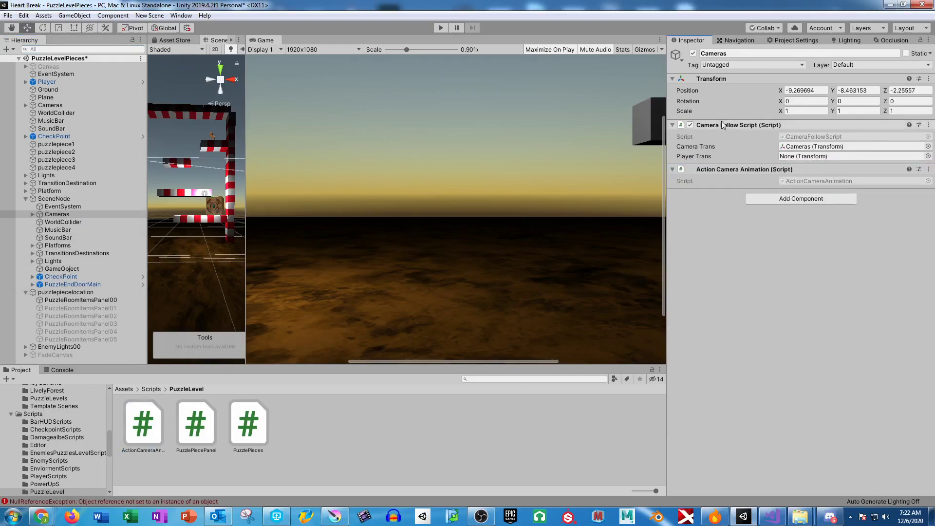
left_click(928, 124)
left_click(870, 171)
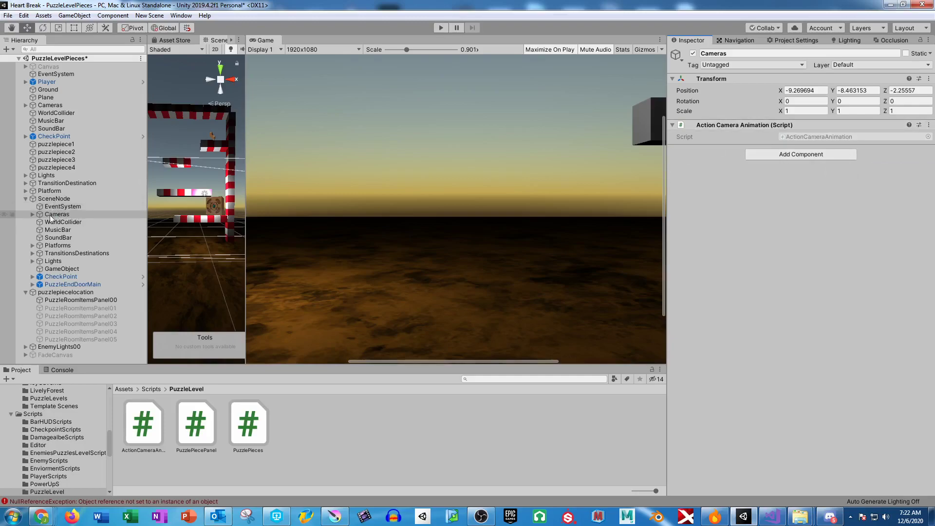
Move SceneNode to the end of the scene hierarchy and deactivate its Cameras child
left_click_drag(50, 203, 53, 360)
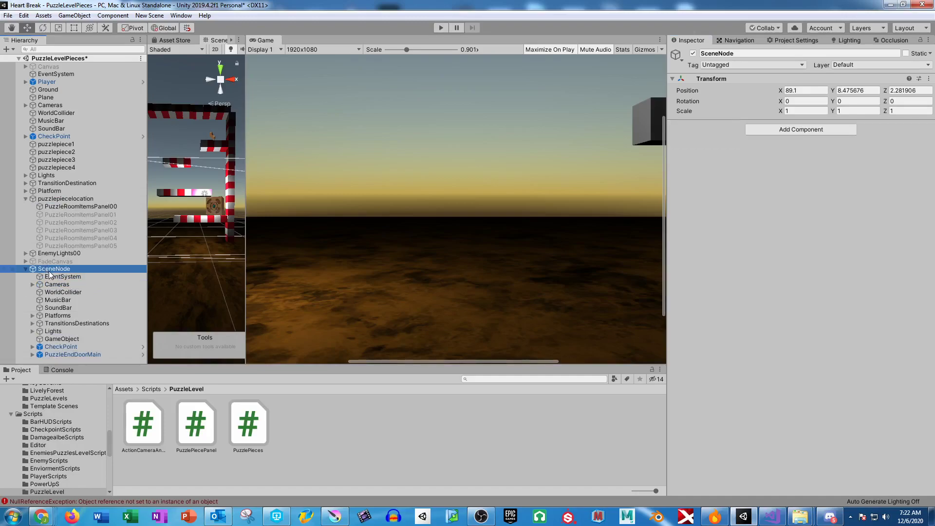
left_click(67, 284)
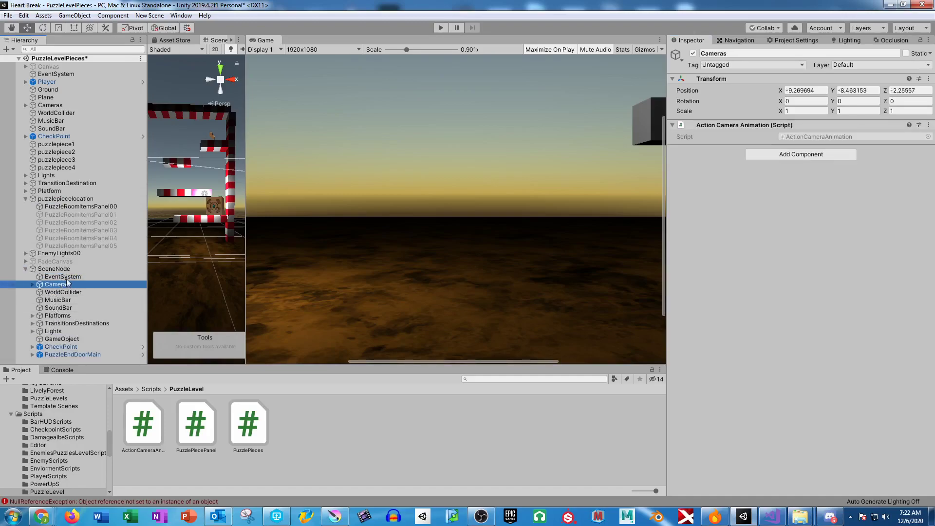
left_click(694, 54)
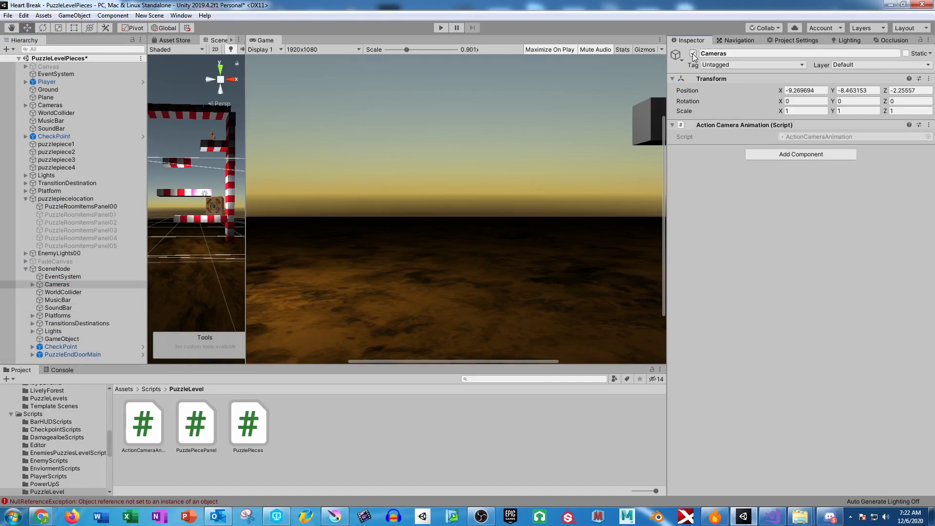
Assign Cameras to the Cam Anim reference of puzzlepiecelocation and test the player's contact with the block and puzzle pieces in Play mode
left_click(71, 199)
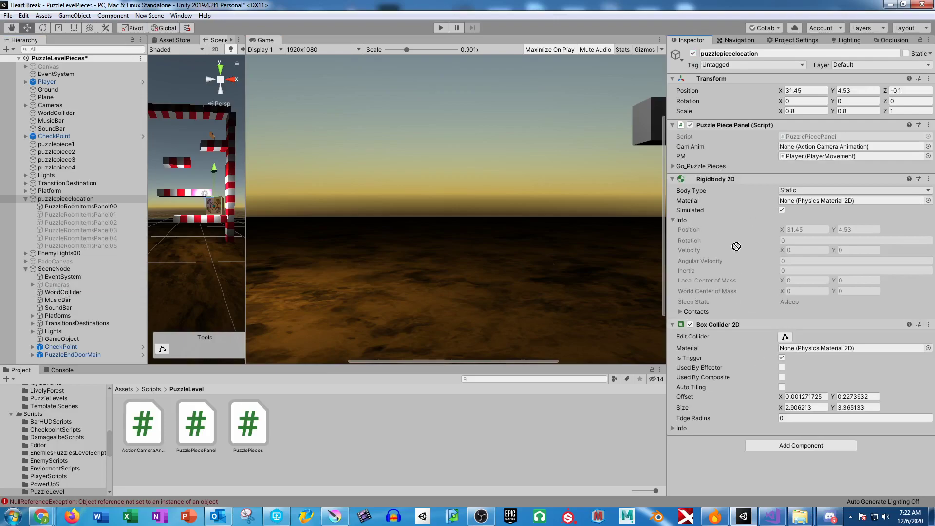
left_click_drag(745, 202, 828, 146)
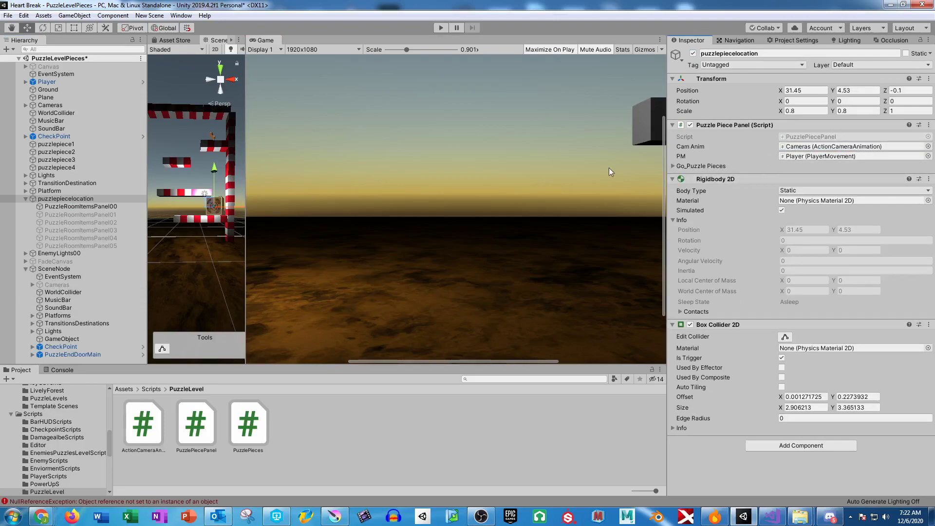
left_click(441, 27)
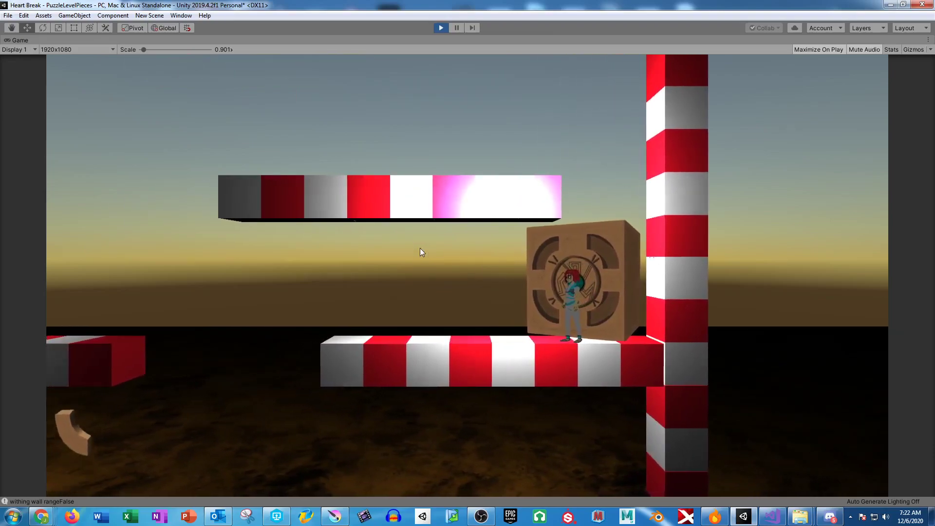
key("Left")
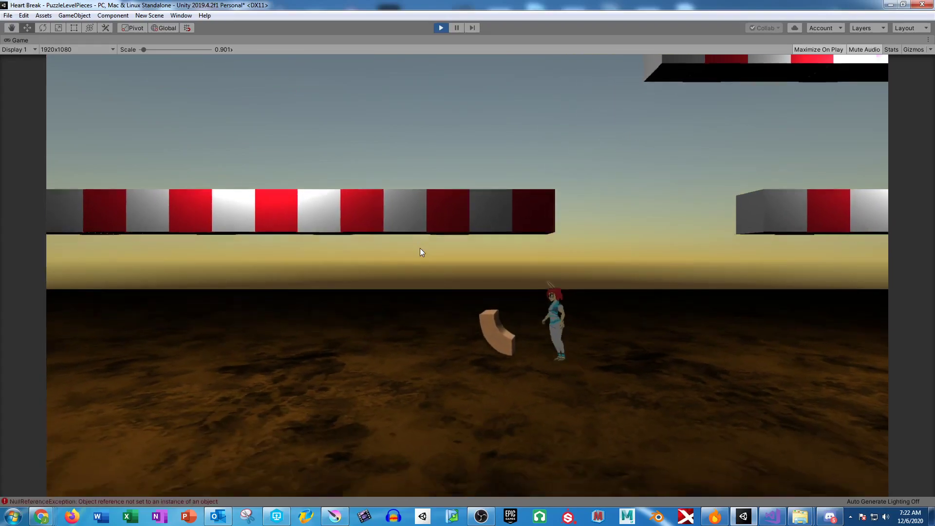
left_click(439, 28)
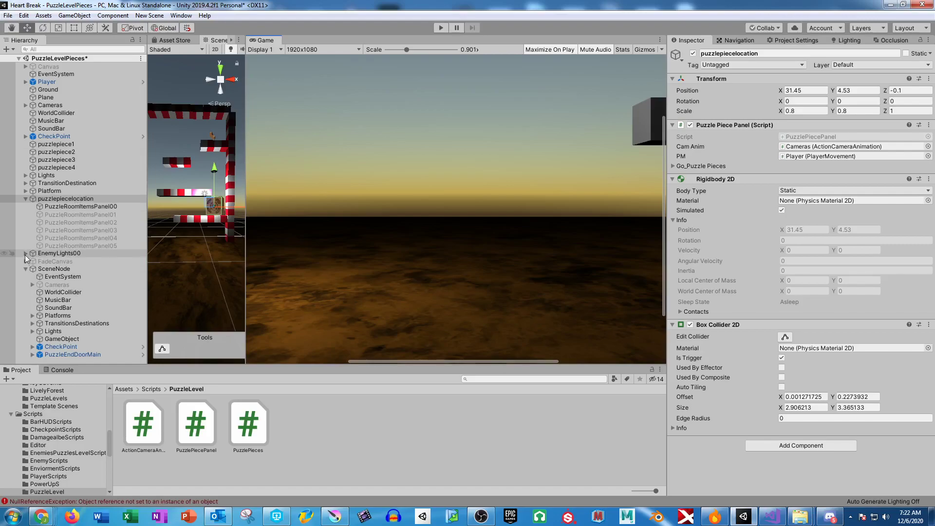
Enable Is Trigger on the Box Collider 2D of puzzlepiece1 through puzzlepiece4 together
left_click(74, 146)
left_click(74, 167, "shift")
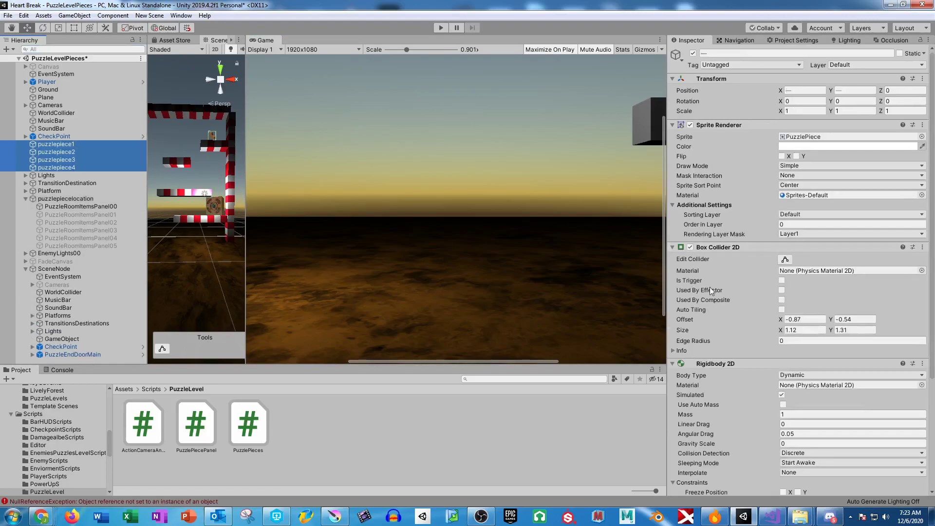
left_click(782, 281)
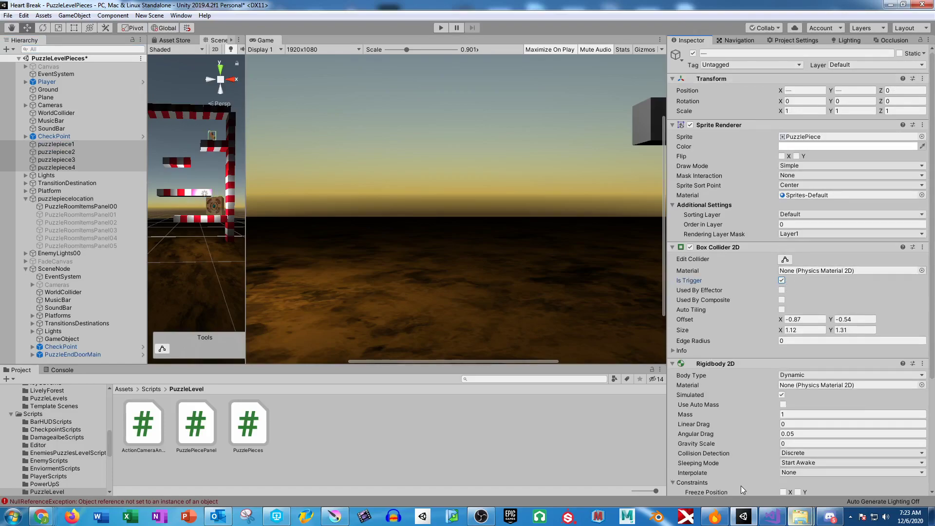
Switch to Visual Studio and select the PuzzlePiece tag name in the OnTriggerEnter2D check of PlayerMovement.cs
left_click(762, 521)
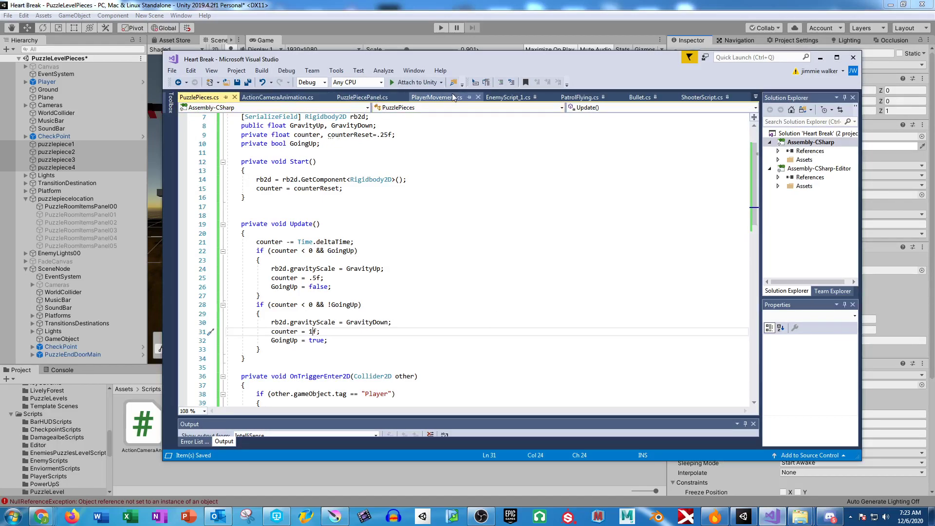
left_click(439, 97)
scroll(458, 294, "up", 15)
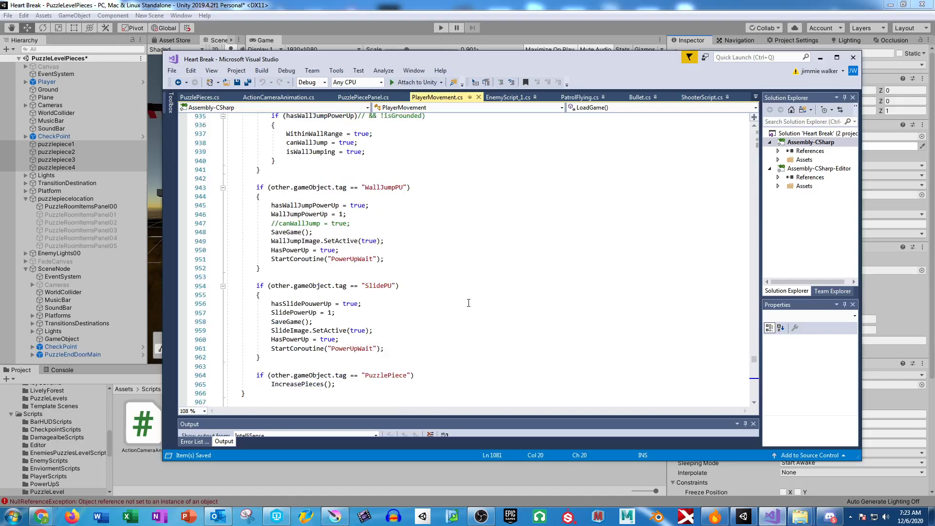
scroll(468, 303, "up", 7)
scroll(470, 305, "down", 8)
double_click(380, 350)
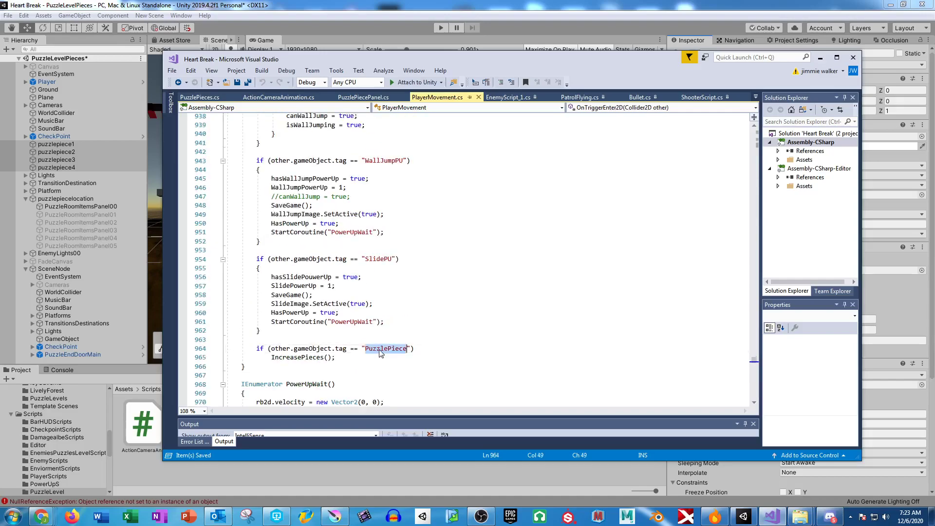
Switch back to Unity and add a new tag named PuzzlePiece to the project's tags
key("alt+Tab")
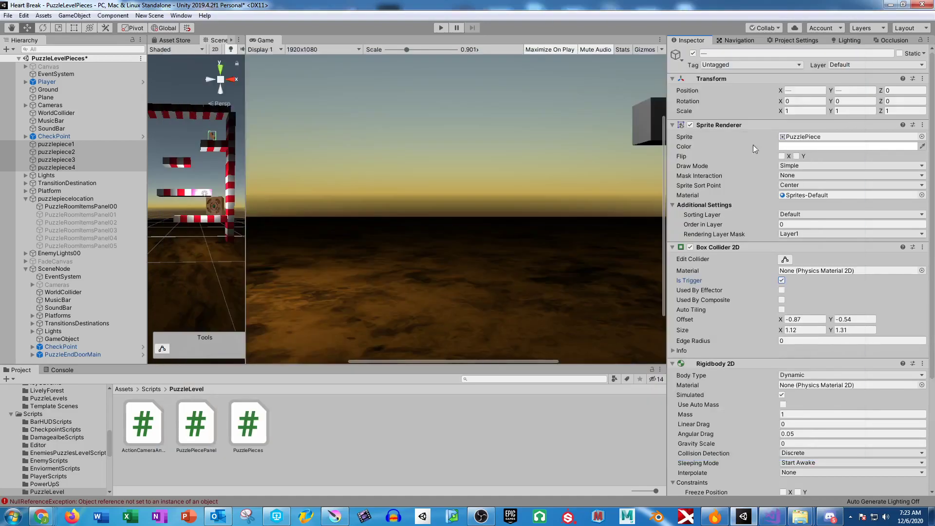
left_click(748, 65)
left_click(740, 390)
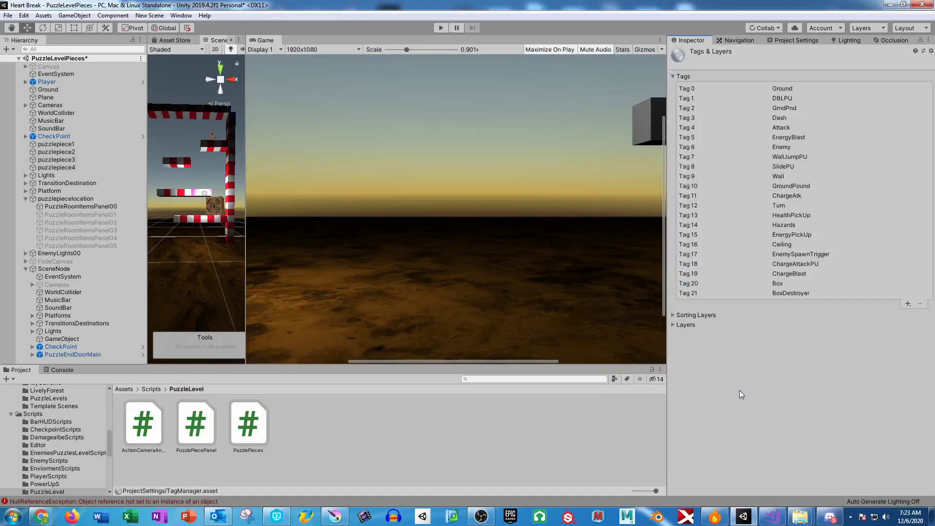
left_click(909, 303)
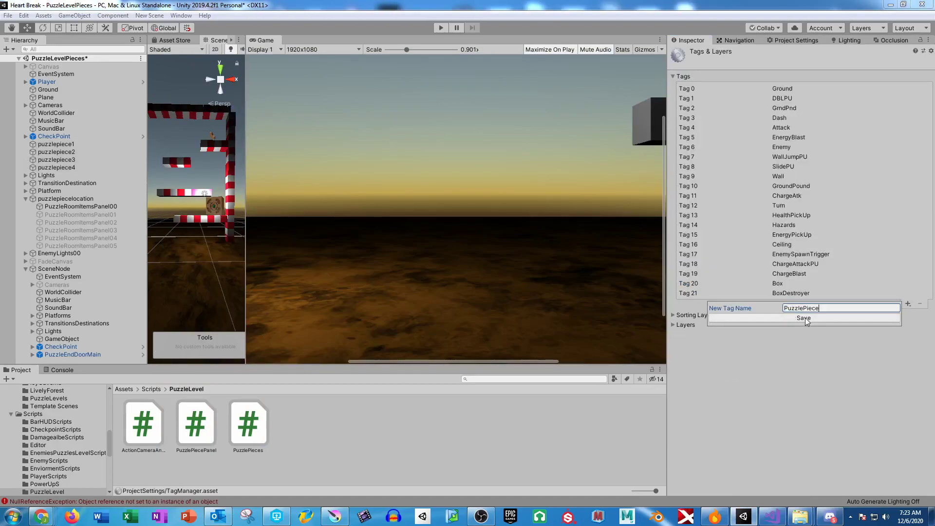
left_click(805, 318)
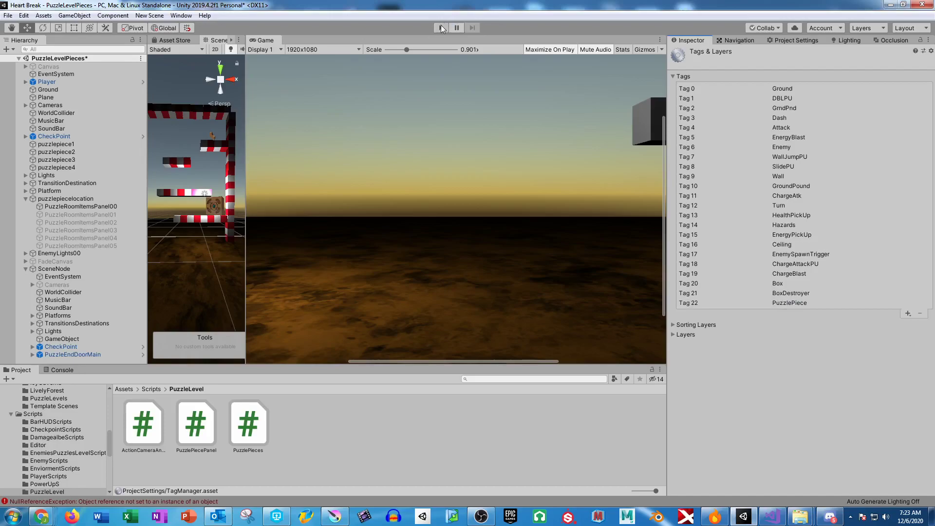
Assign the PuzzlePiece tag to puzzlepiece1 through puzzlepiece4 together
left_click(56, 144)
left_click(73, 168, "shift")
left_click(750, 64)
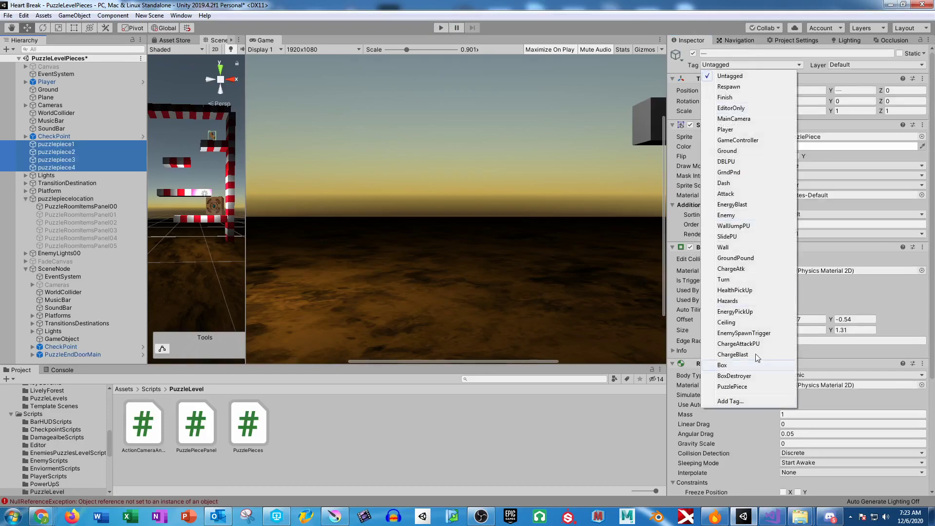
left_click(732, 387)
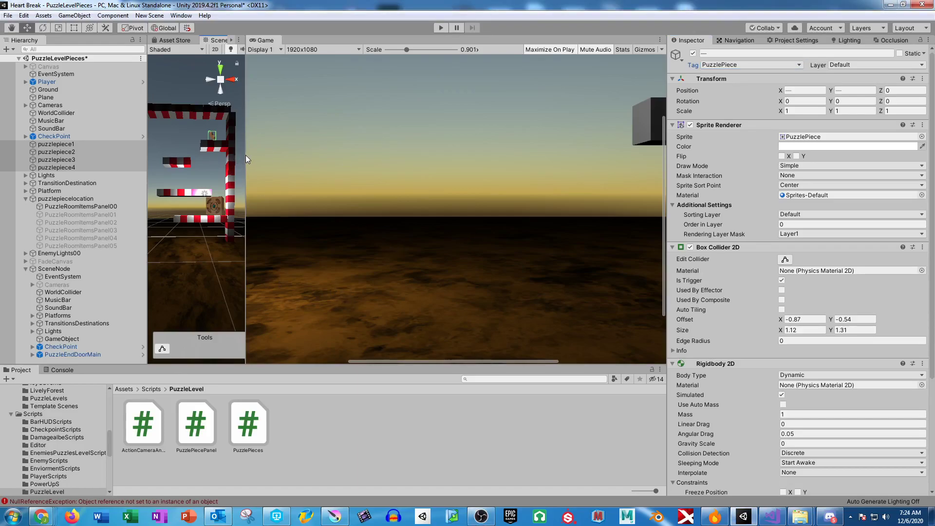
Test the level in Play mode by moving the player across the platforms to the puzzle block, and stop playback
mouse_move(244, 154)
left_mouse_down()
mouse_move(395, 168)
mouse_move(292, 179)
mouse_move(405, 169)
mouse_move(245, 164)
left_mouse_up()
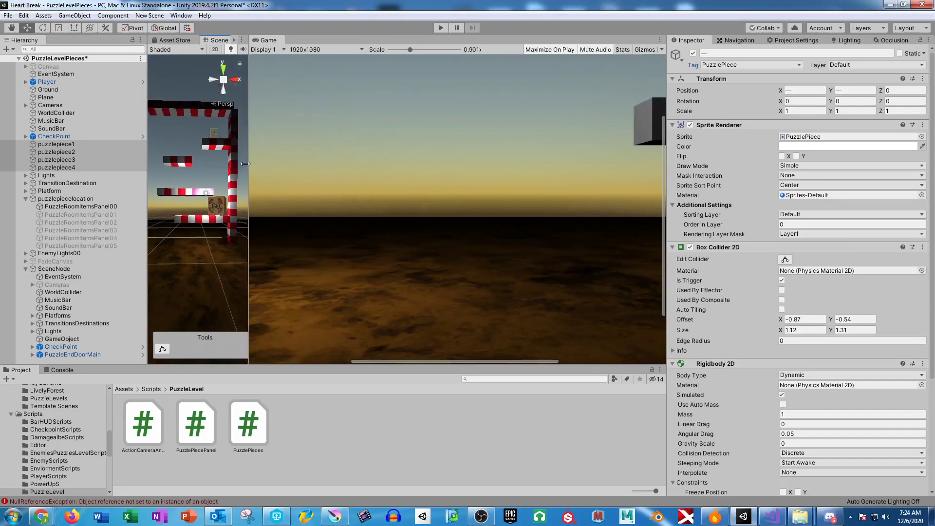
left_click(441, 28)
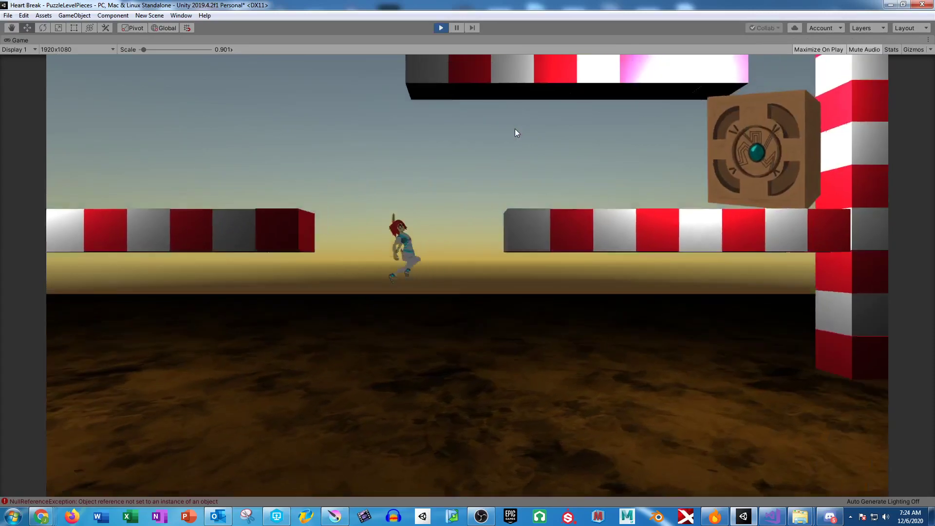
key("Right")
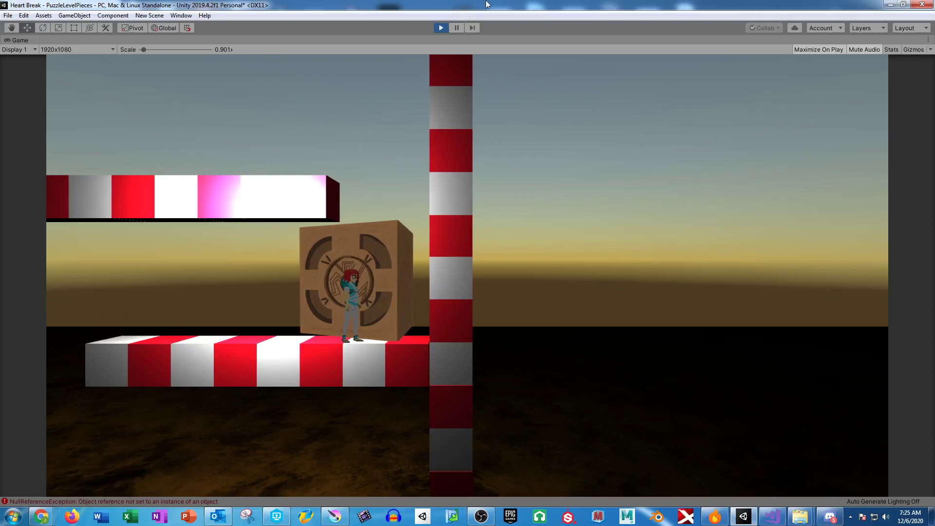
left_click(441, 28)
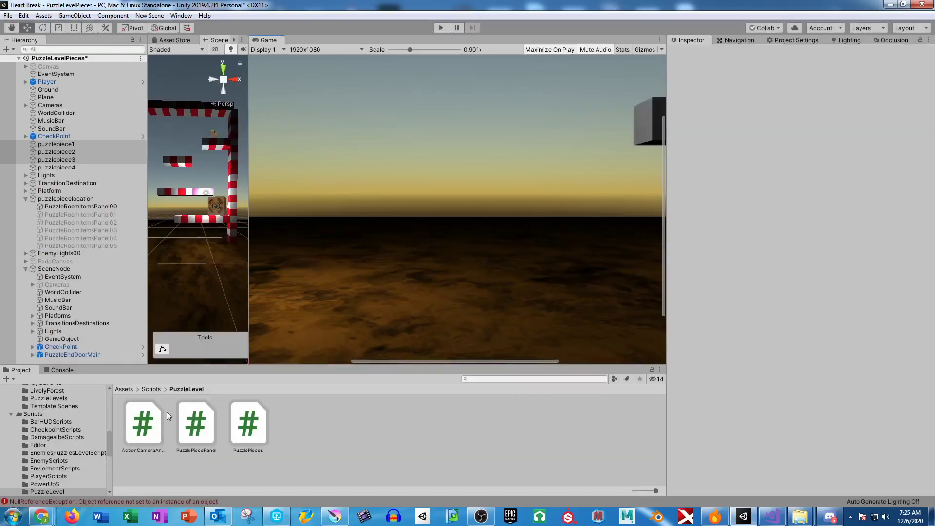
Review the Console errors and delete the MusicBar and SoundBar objects under SceneNode
left_click(156, 388)
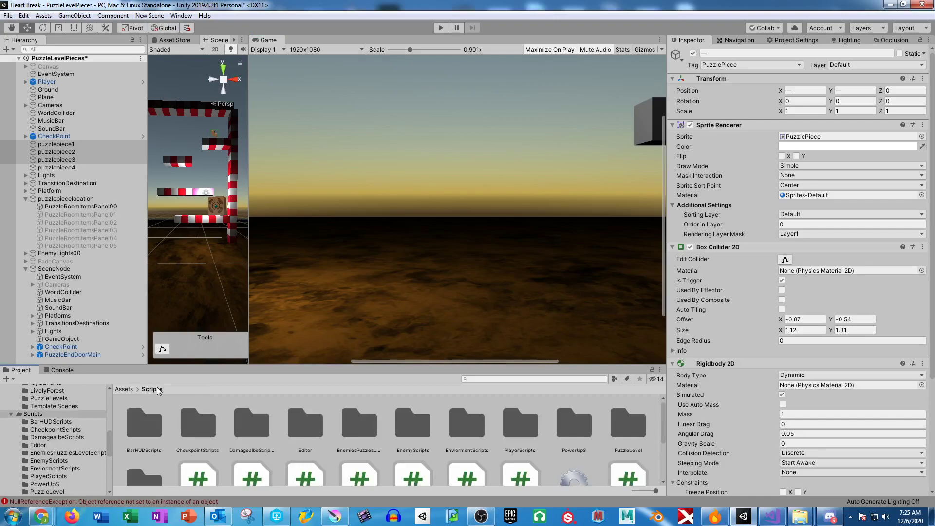
left_click(62, 370)
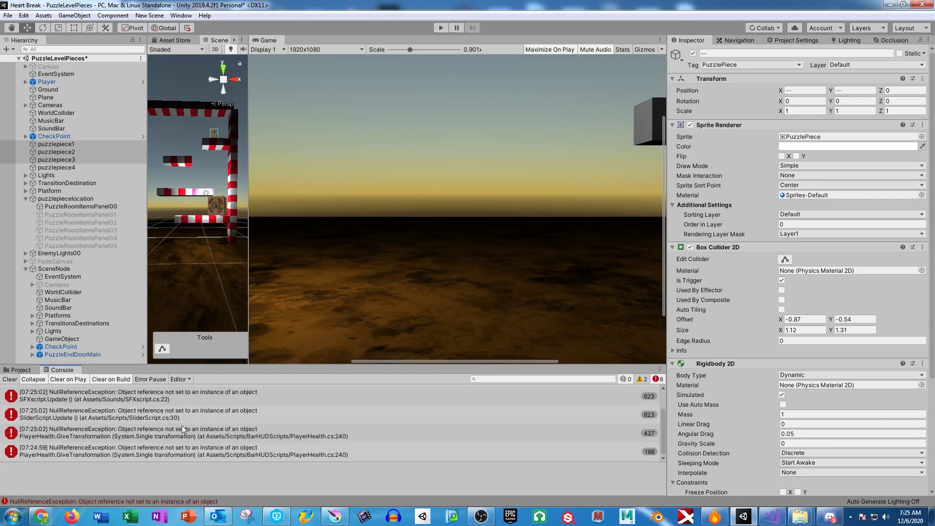
scroll(275, 441, "up", 2)
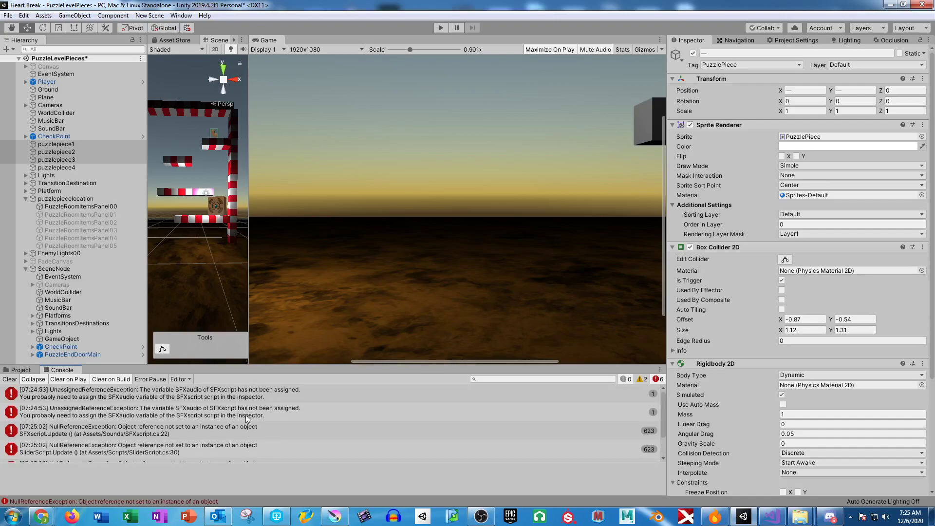
left_click(84, 308)
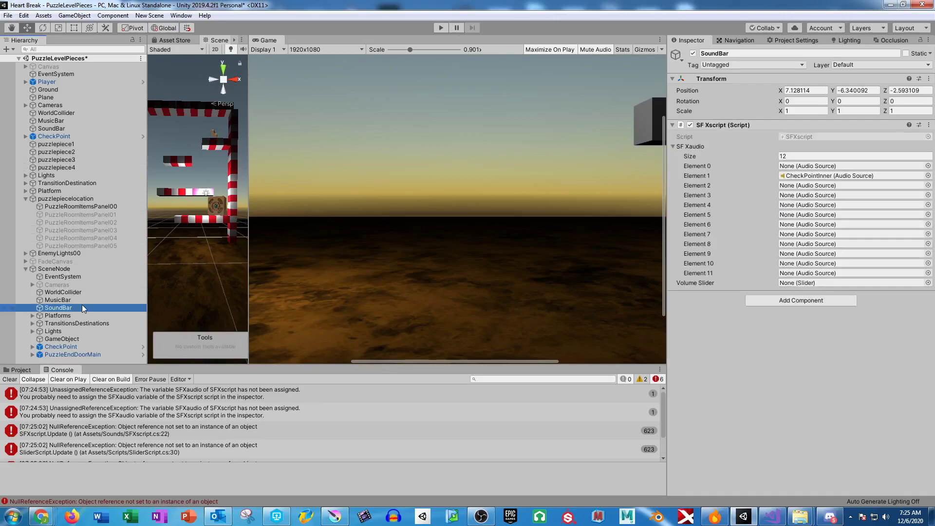
key("Delete")
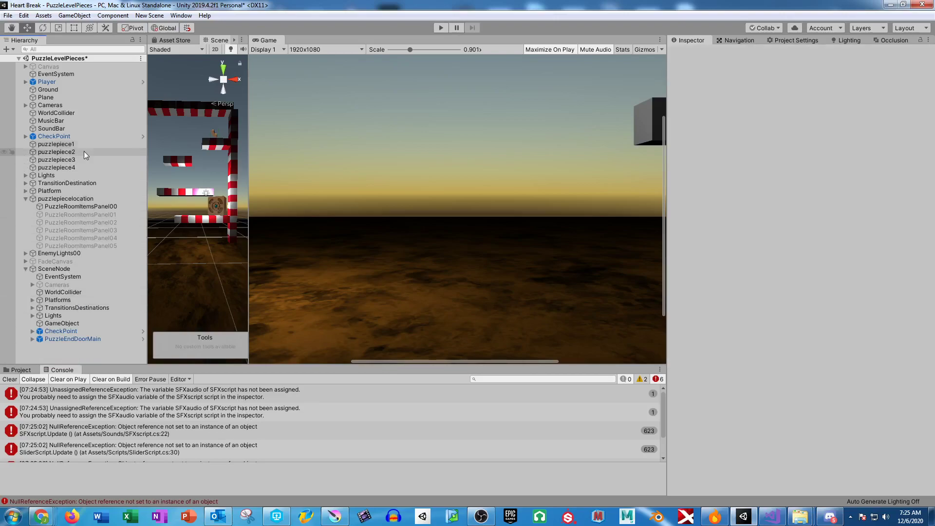
Set the SF Xaudio array size of the top-level SoundBar's SFXscript component to 0
left_click(62, 121)
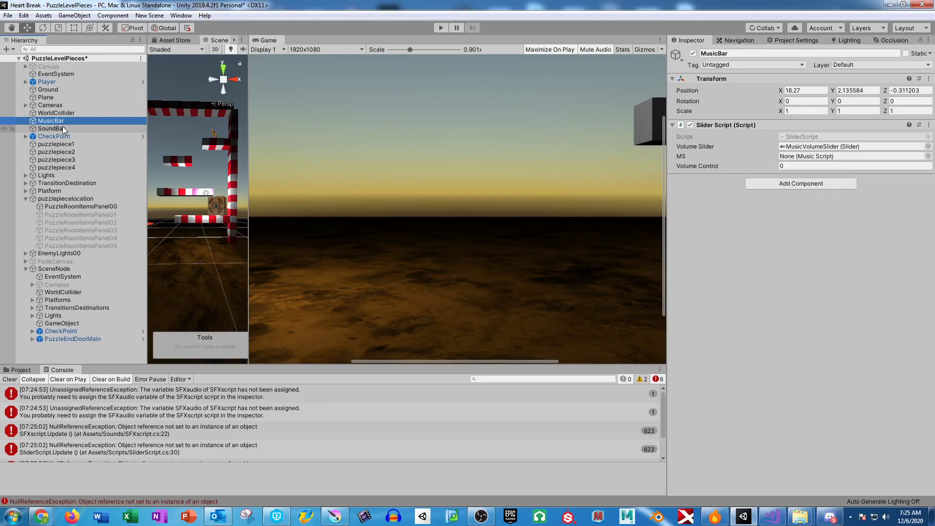
left_click(63, 129)
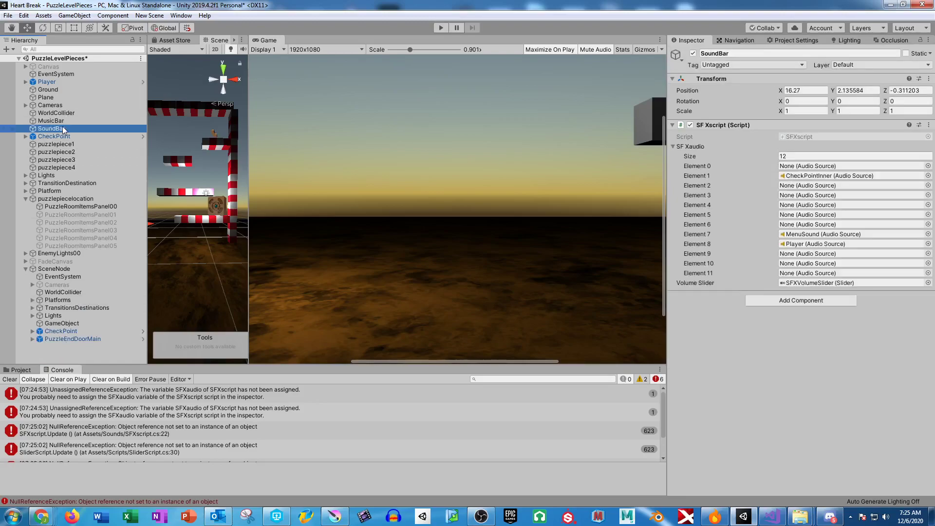
left_click(801, 156)
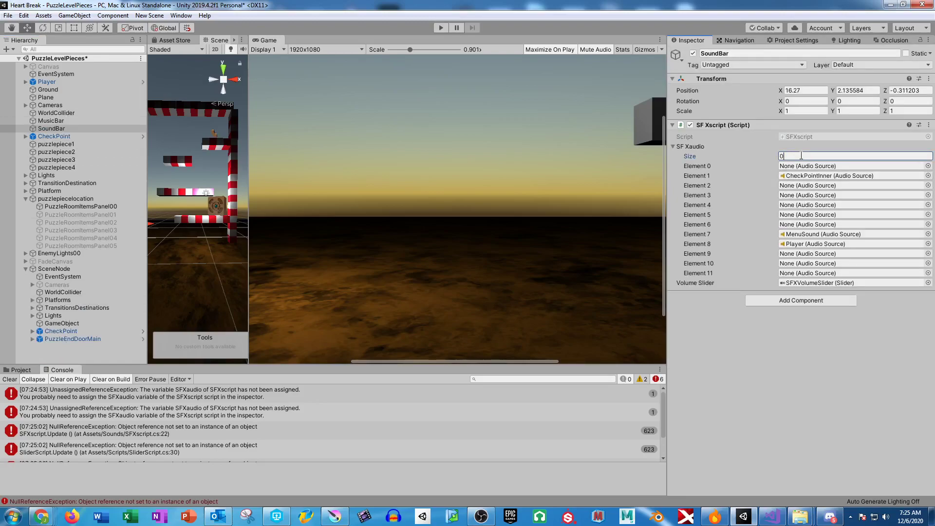
type("0")
key("Return")
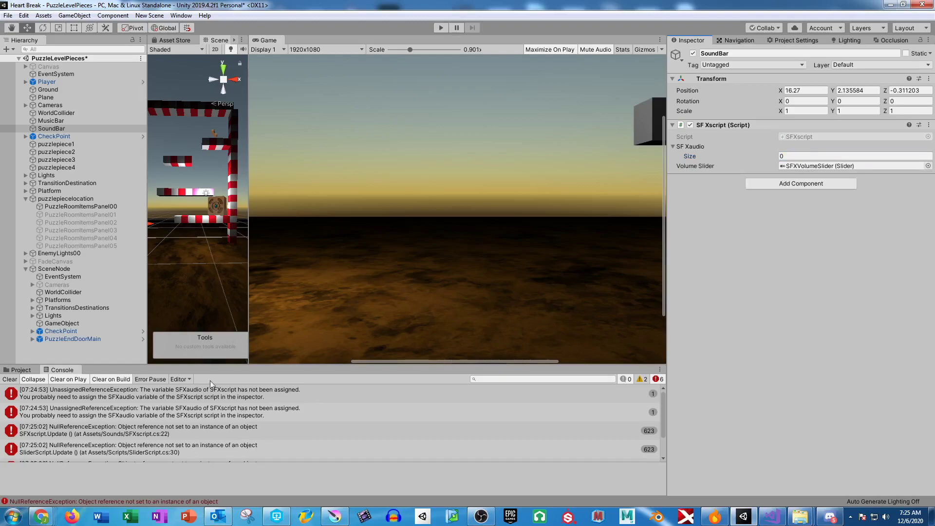
Examine the SliderScript.cs line behind the NullReferenceException logged for SliderScript.Update, and return to Unity
scroll(192, 409, "down", 2)
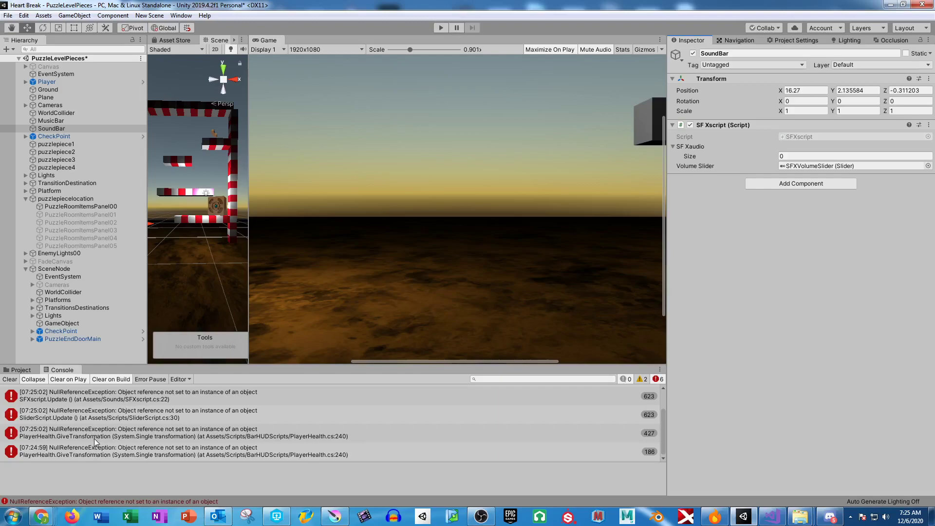
left_click(177, 415)
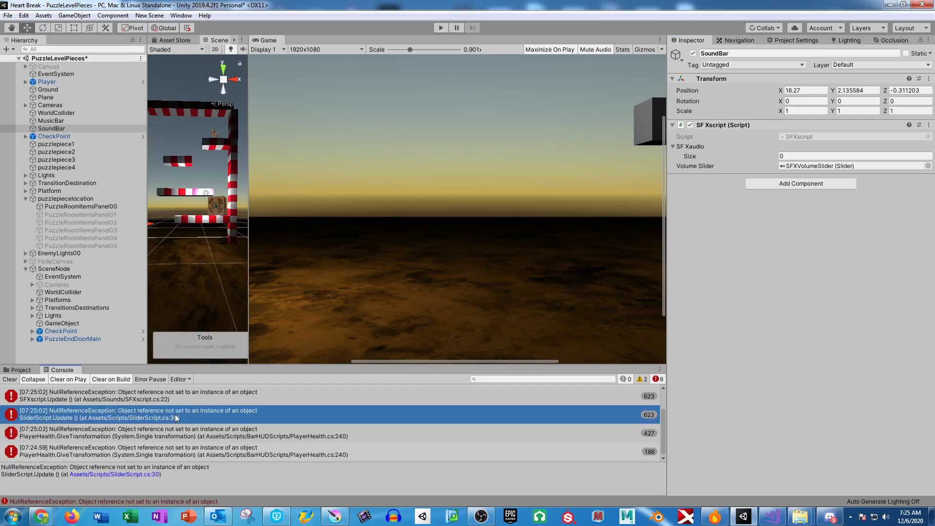
scroll(176, 418, "up", 1)
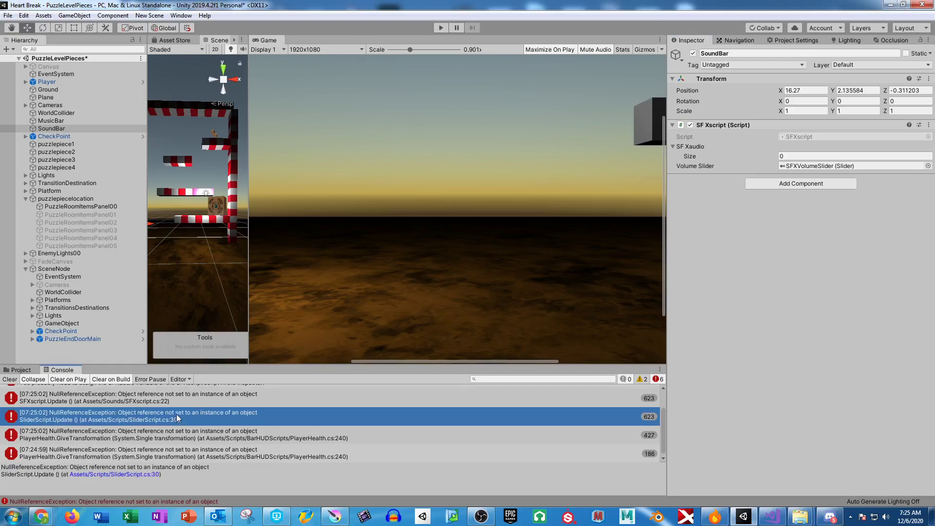
double_click(183, 415)
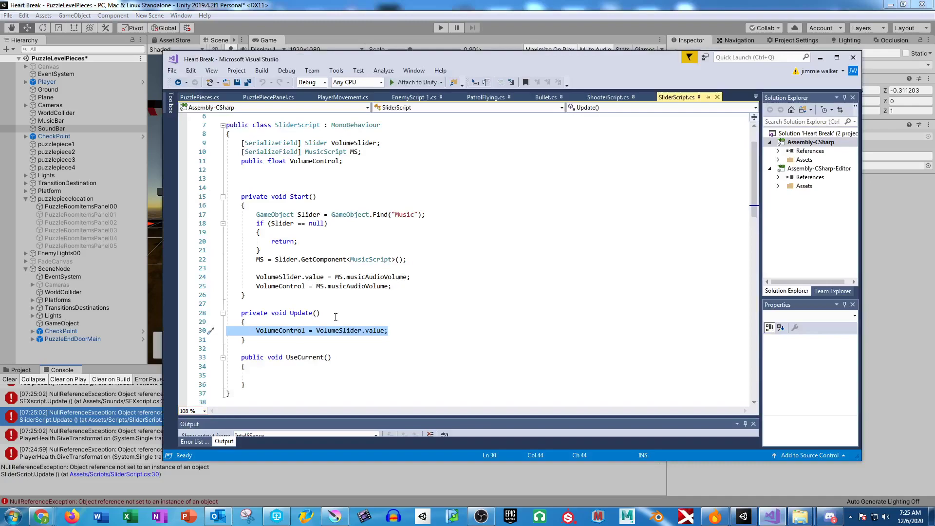
key("alt+Tab")
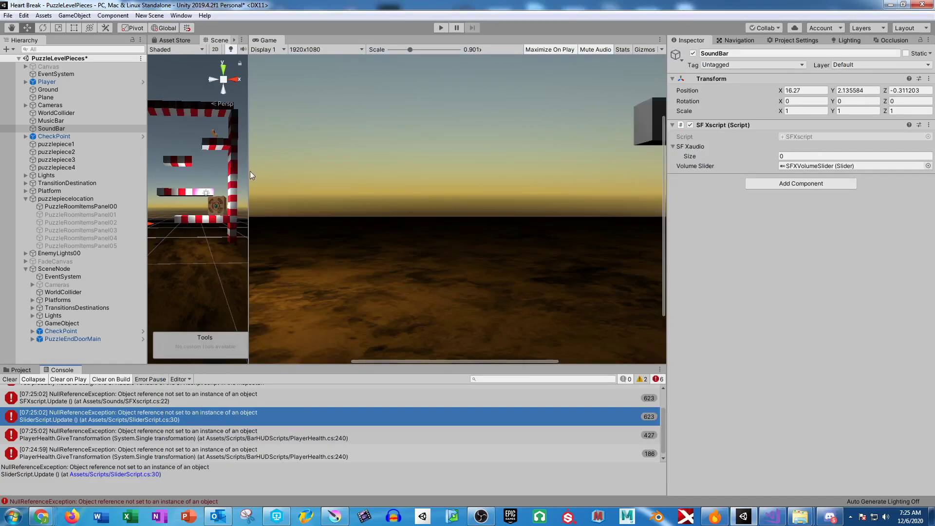
Widen the Scene view and select puzzlepiecelocation to show its components
left_click(269, 175)
left_click_drag(249, 176, 454, 192)
left_click(34, 197)
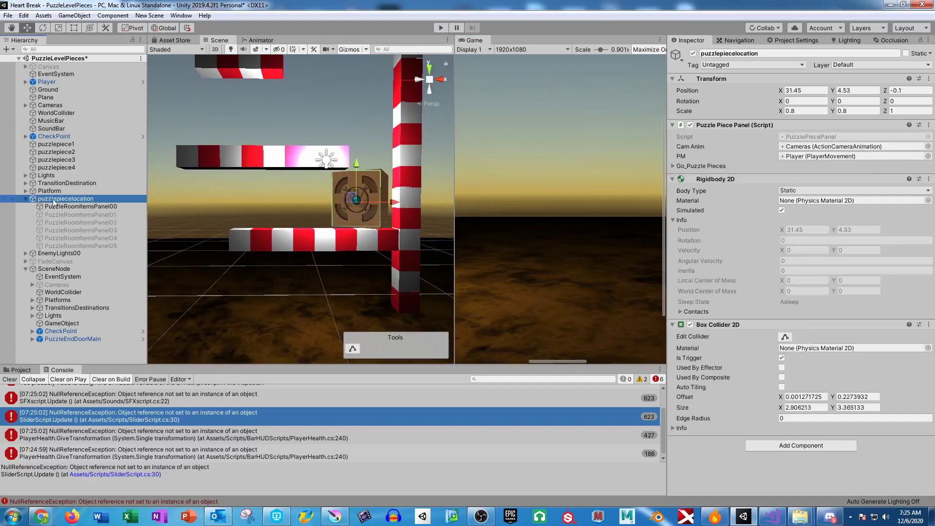
Switch to Visual Studio to review the piece placement and CheckStatus code in PuzzlePiecePanel.cs, and return to Unity
left_click(771, 517)
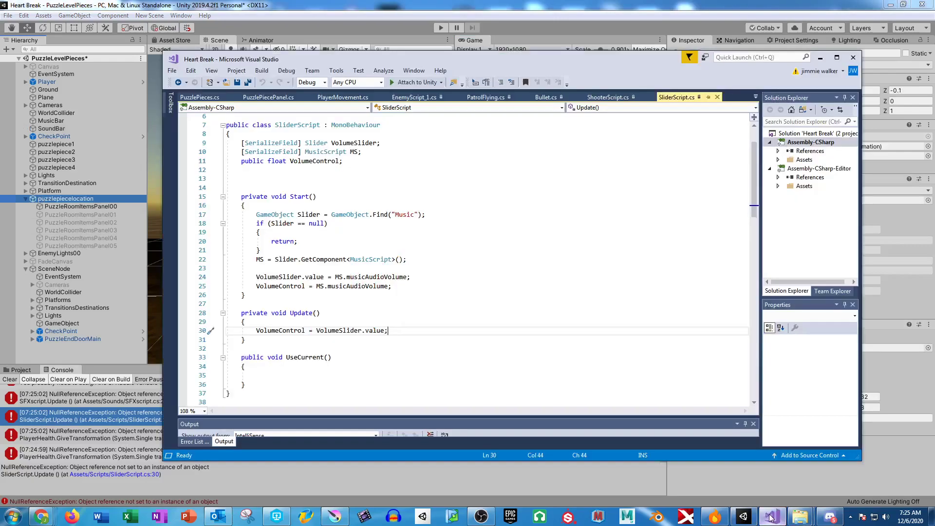
left_click(270, 97)
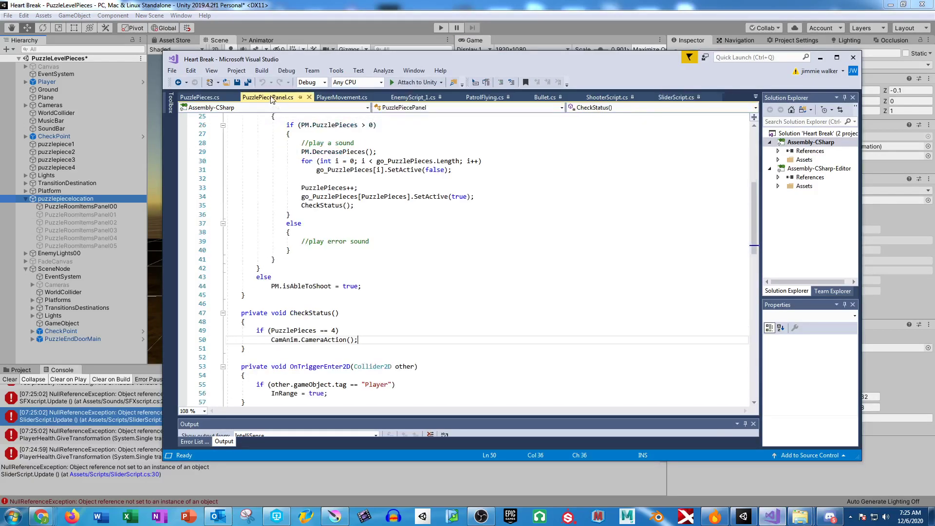
left_click(348, 4)
Run the level in Play mode and move the player through it toward the puzzlepiecelocation block
left_click(441, 28)
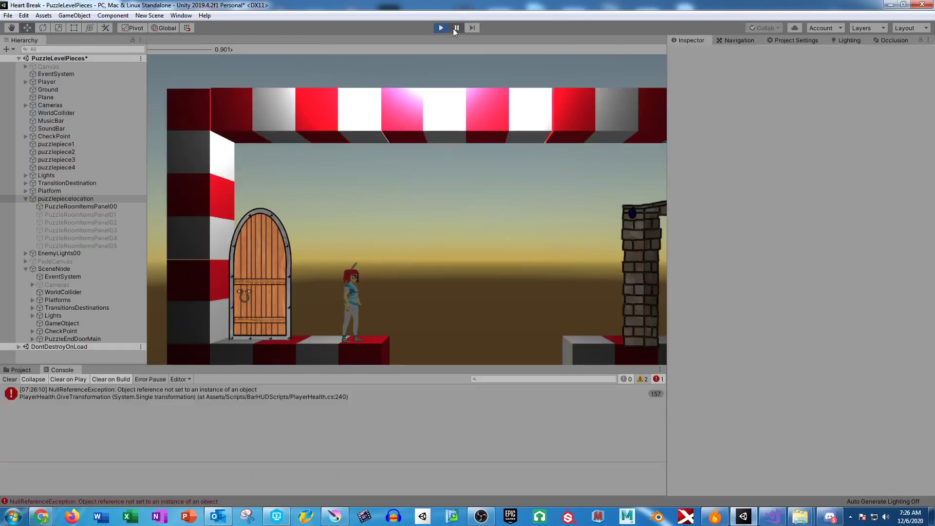
left_click(453, 28)
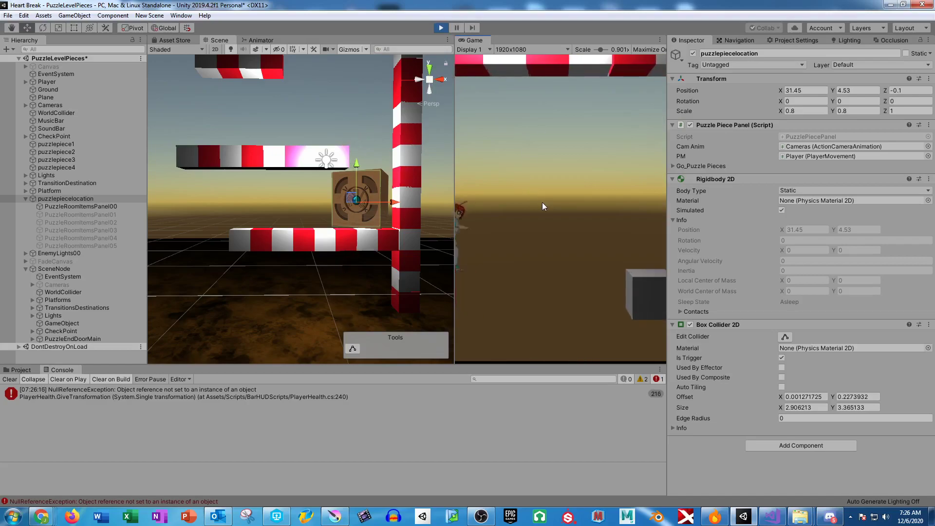
key("Left")
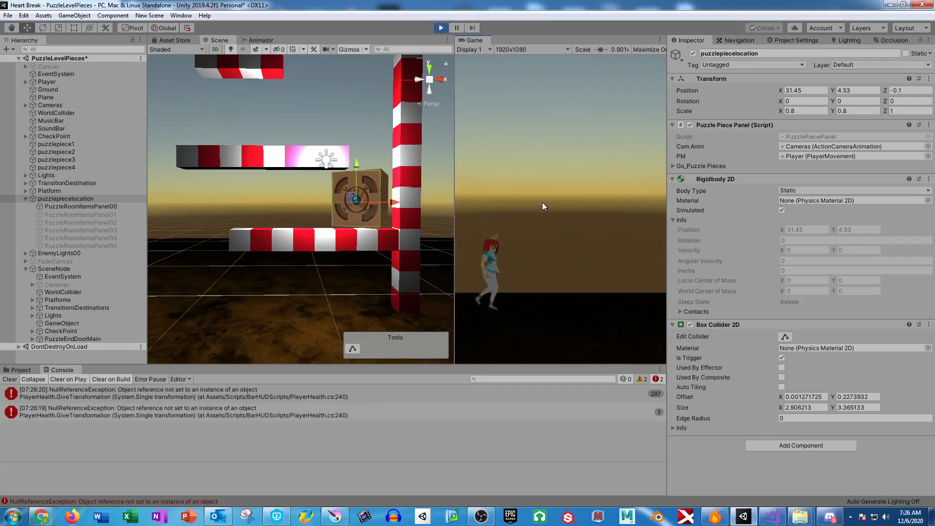
key("Left")
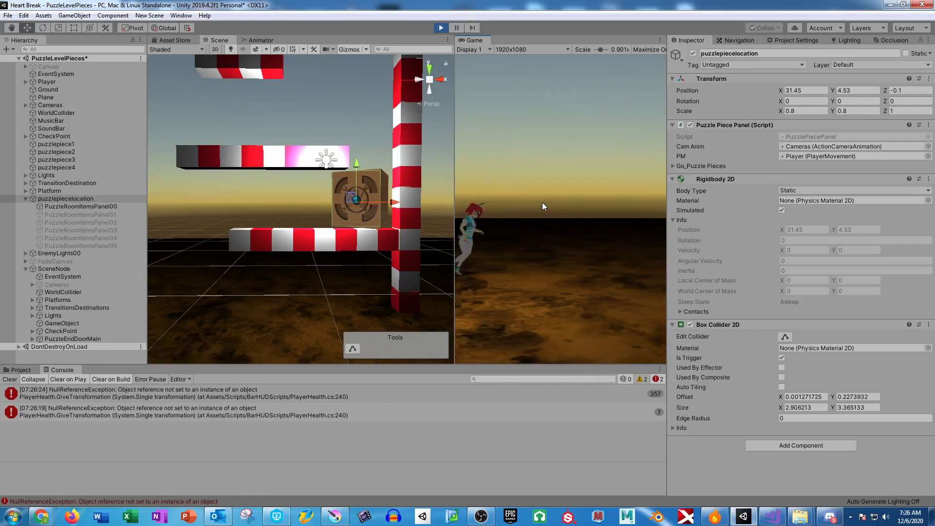
key("Left")
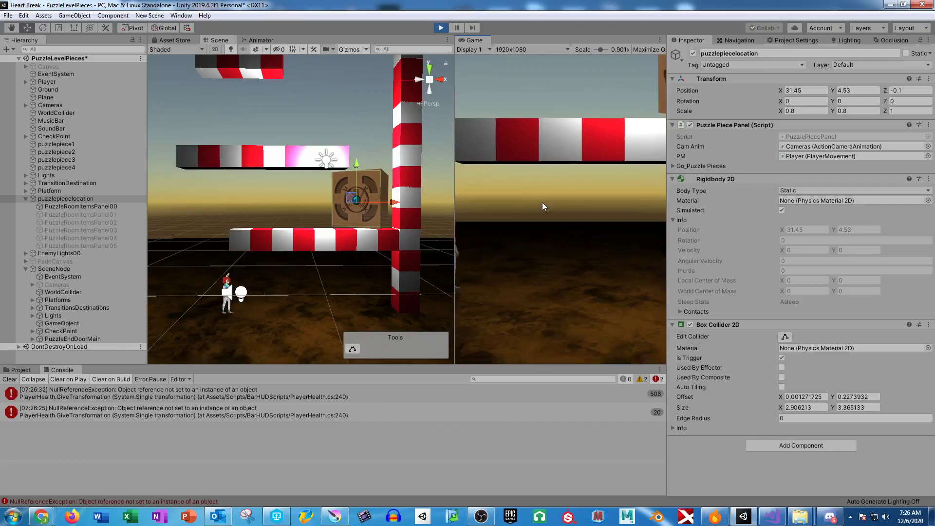
key("space")
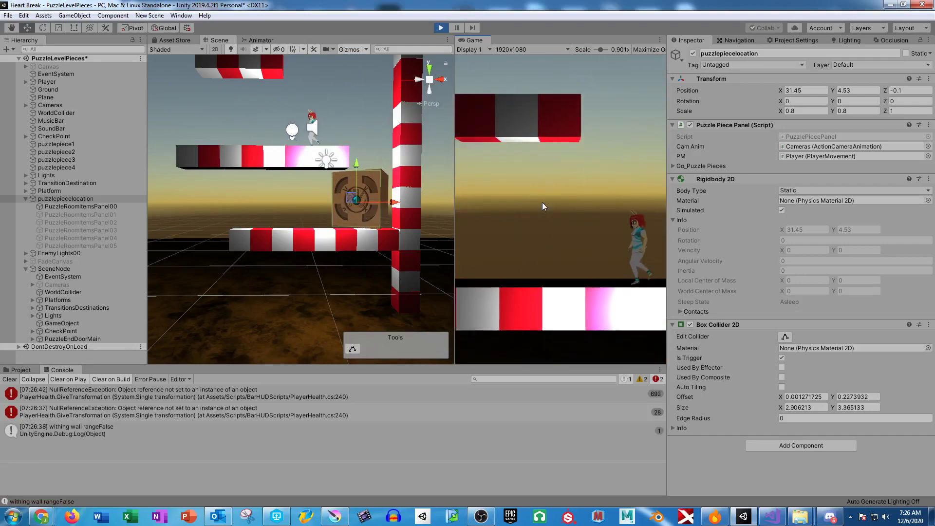
Select puzzlepiece1 through puzzlepiece4 in the running level to examine where they are, restart the level briefly, and exit Play mode
scroll(259, 174, "down", 8)
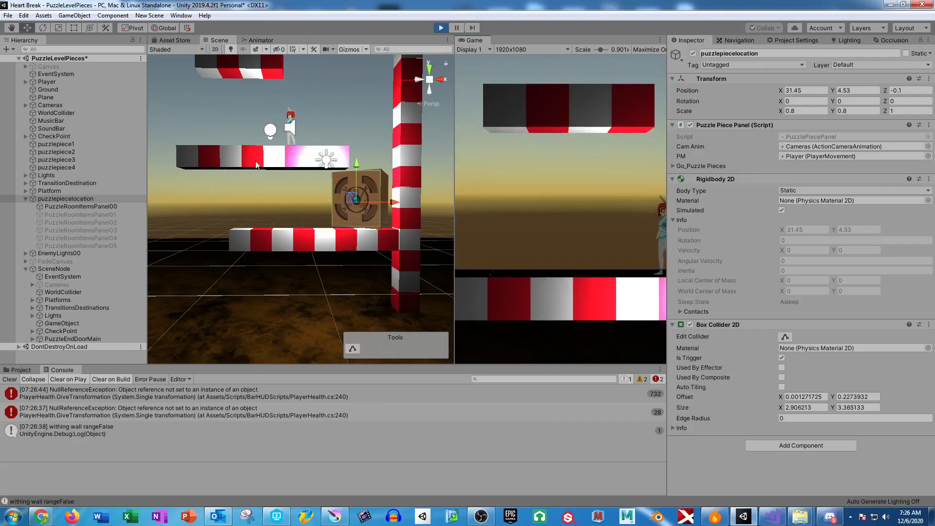
middle_click_drag(312, 194, 365, 214)
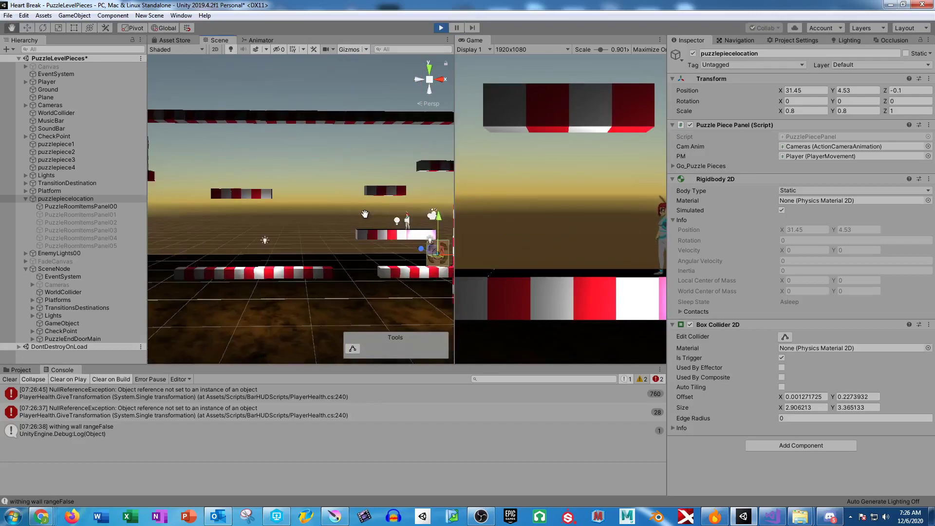
scroll(350, 212, "down", 5)
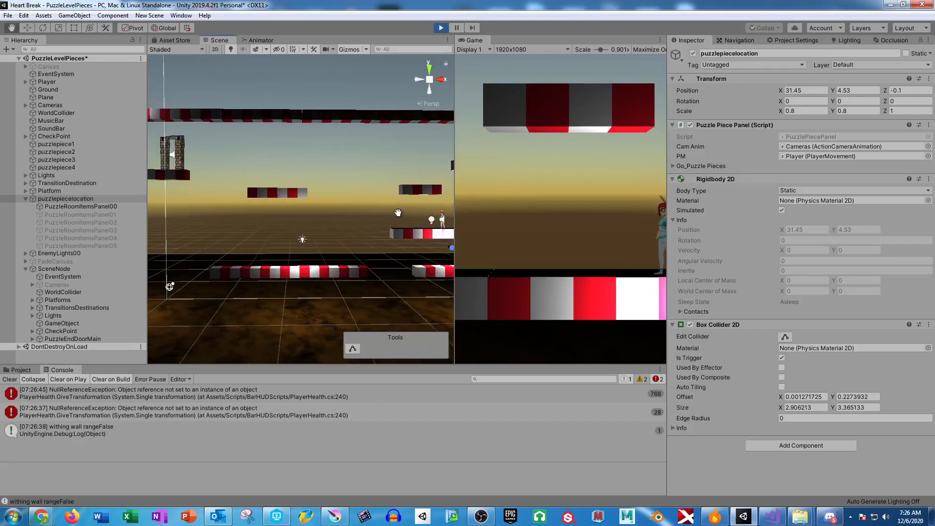
left_click(56, 144)
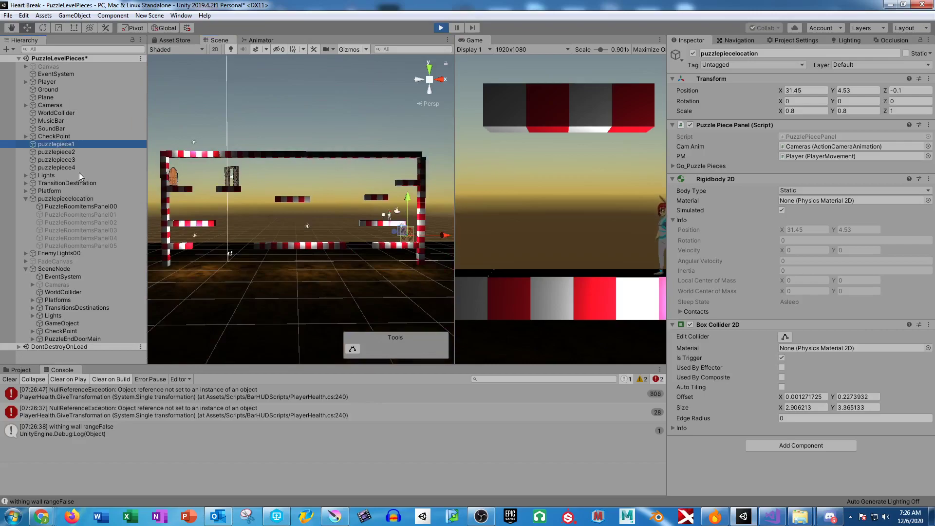
left_click(81, 167, "shift")
scroll(324, 209, "down", 3)
scroll(361, 223, "down", 2)
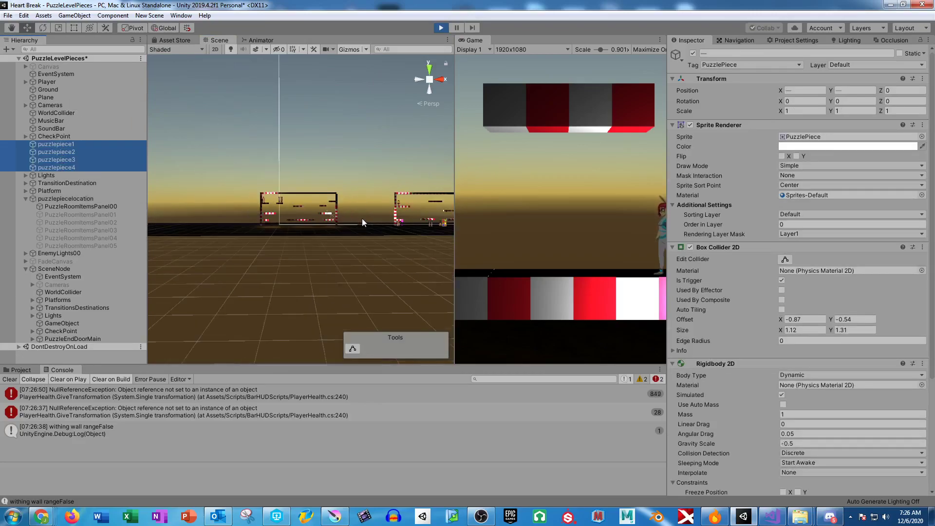
left_click(458, 28)
key("f")
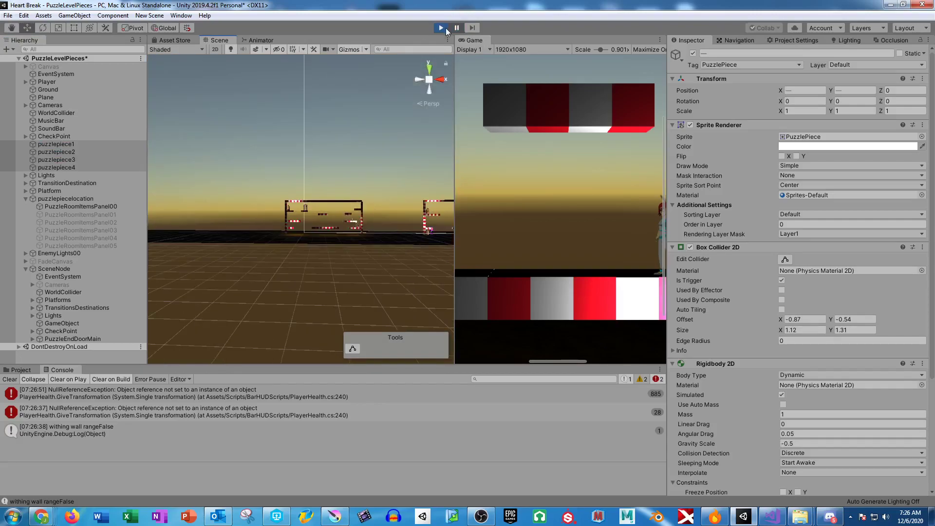
left_click(442, 27)
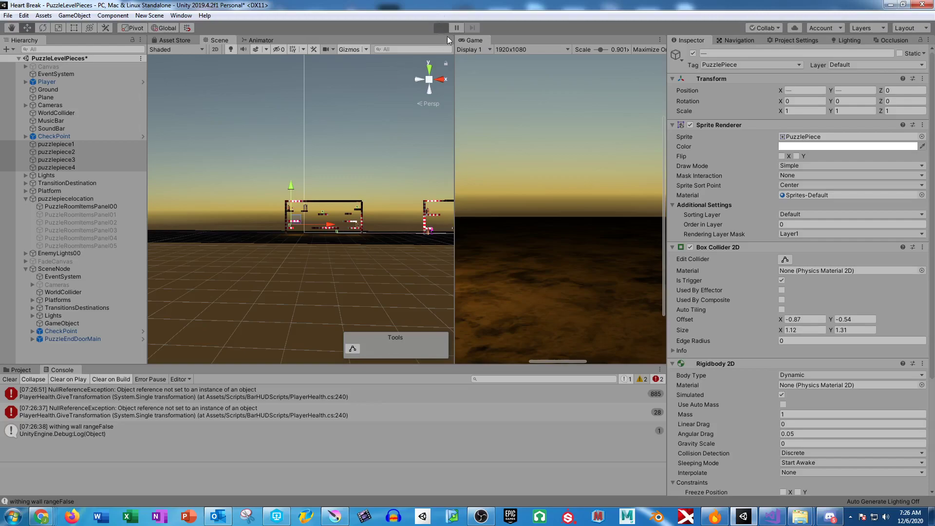
left_click(442, 29)
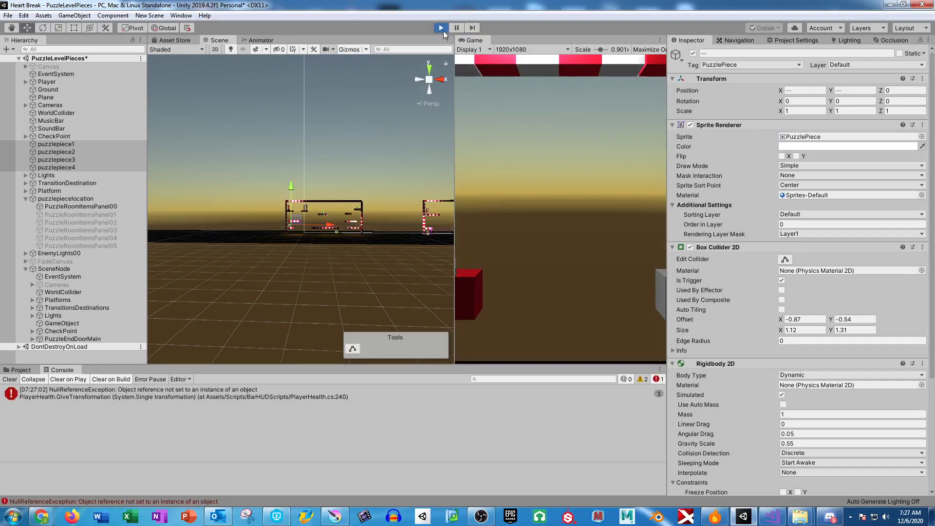
left_click(442, 28)
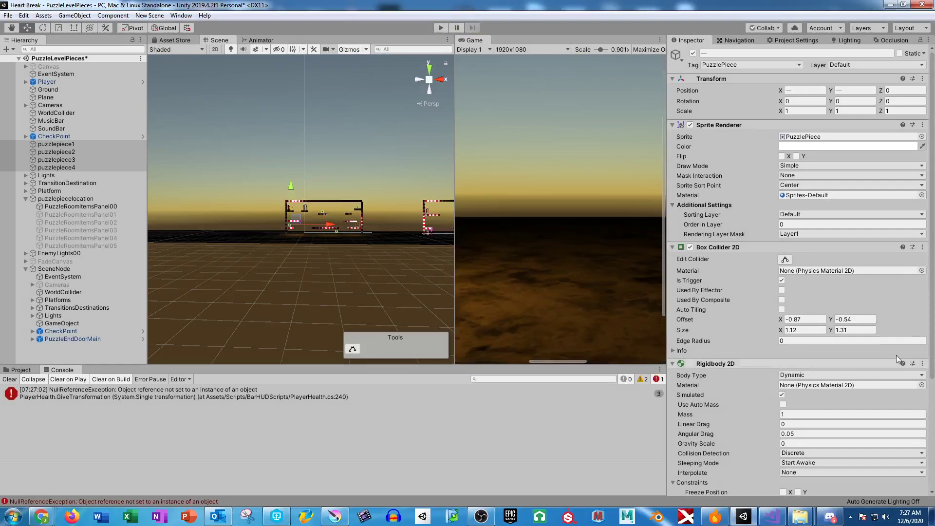
Copy puzzlepiece1's Box Collider 2D and paste it as a new component on the same piece
left_click(923, 248)
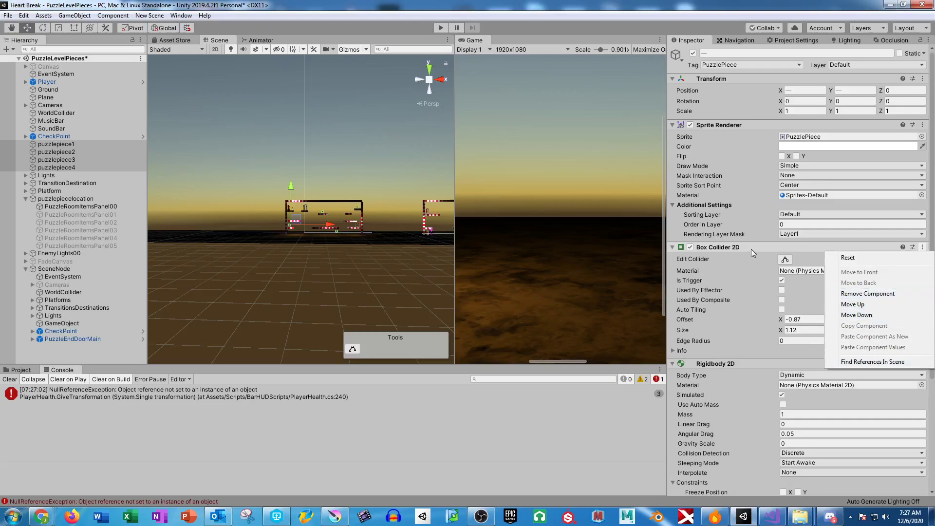
left_click(54, 147)
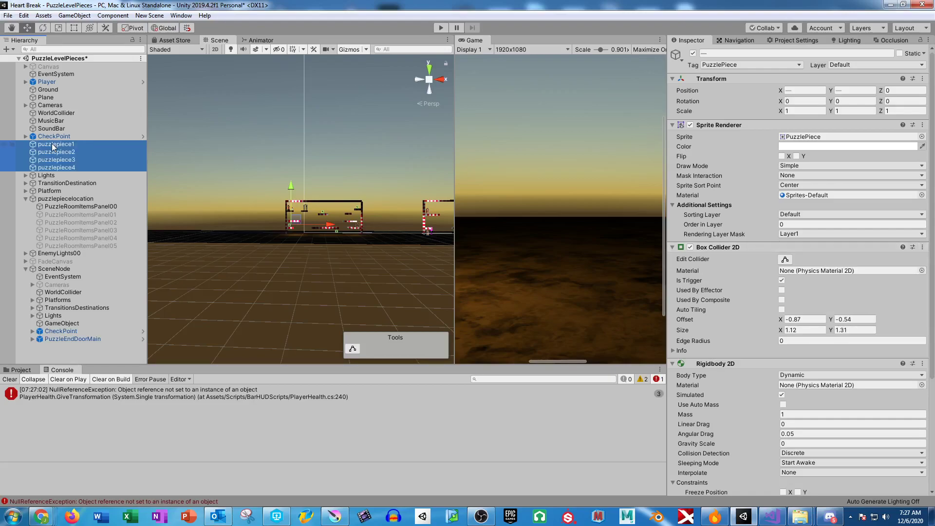
left_click(111, 145)
right_click(908, 250)
left_click(881, 325)
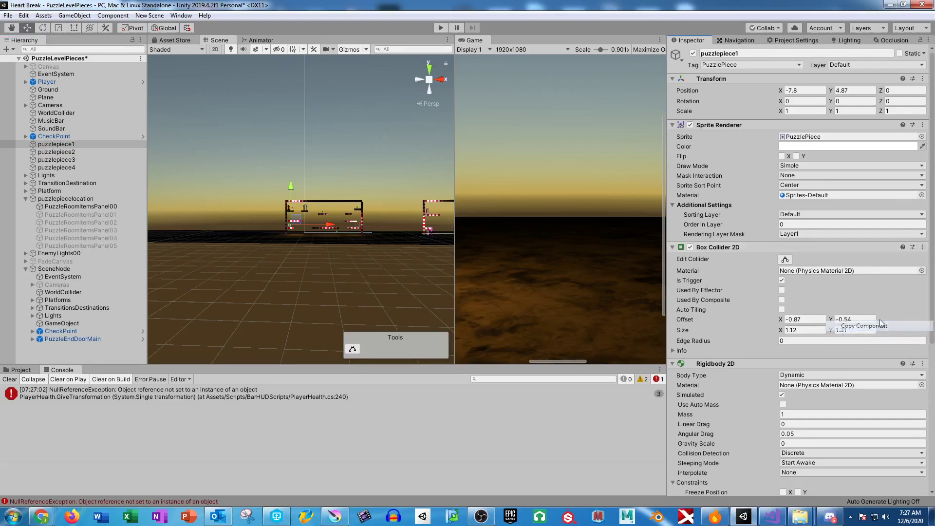
left_click(923, 247)
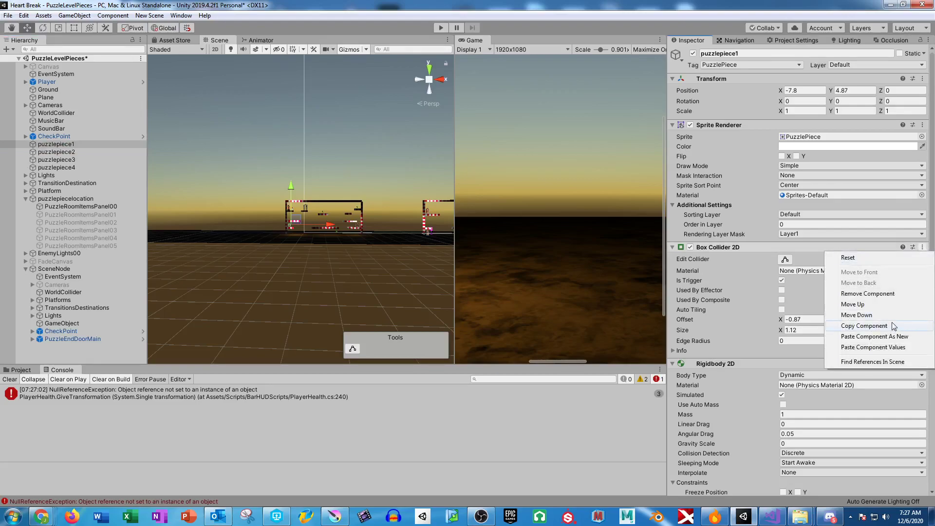
left_click(896, 337)
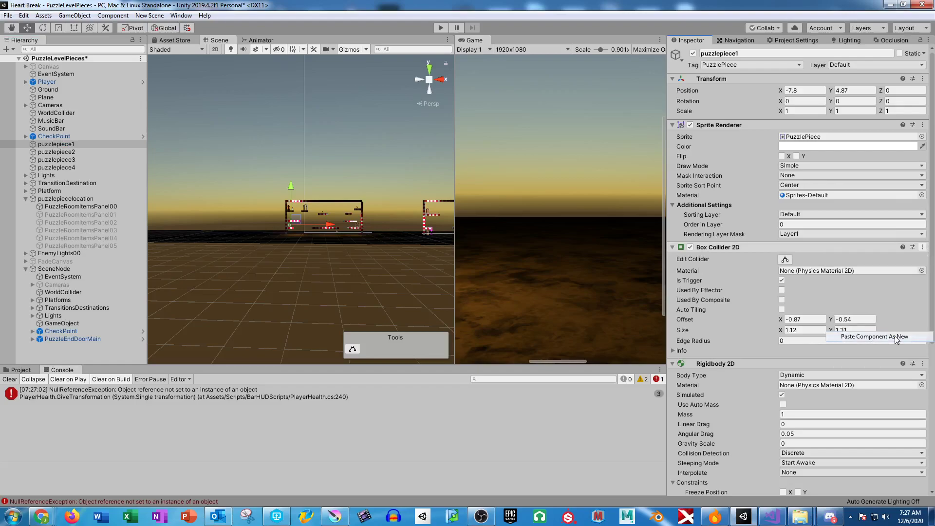
Turn off Is Trigger on puzzlepiece1's second Box Collider 2D and set its size to X 1, Y 1.2
scroll(881, 325, "down", 10)
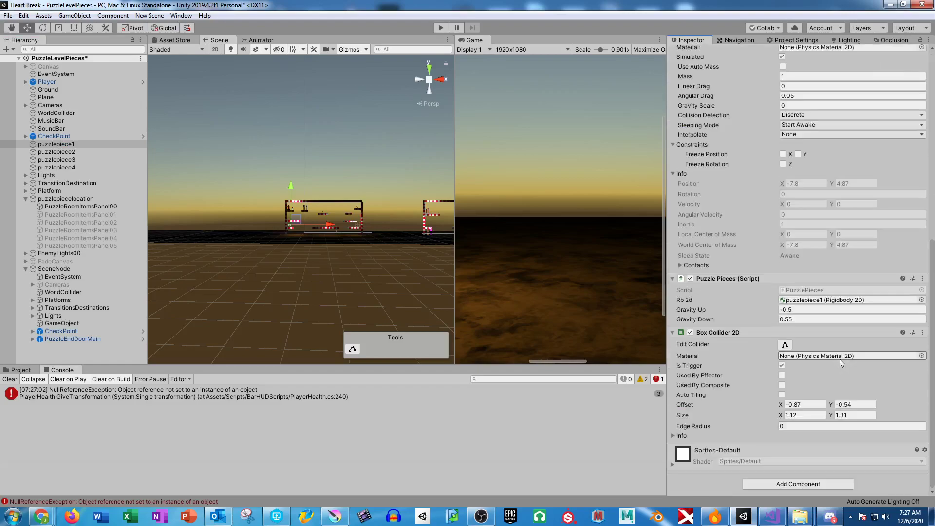
left_click(782, 365)
left_click(803, 416)
type("1")
key("Tab")
type("1")
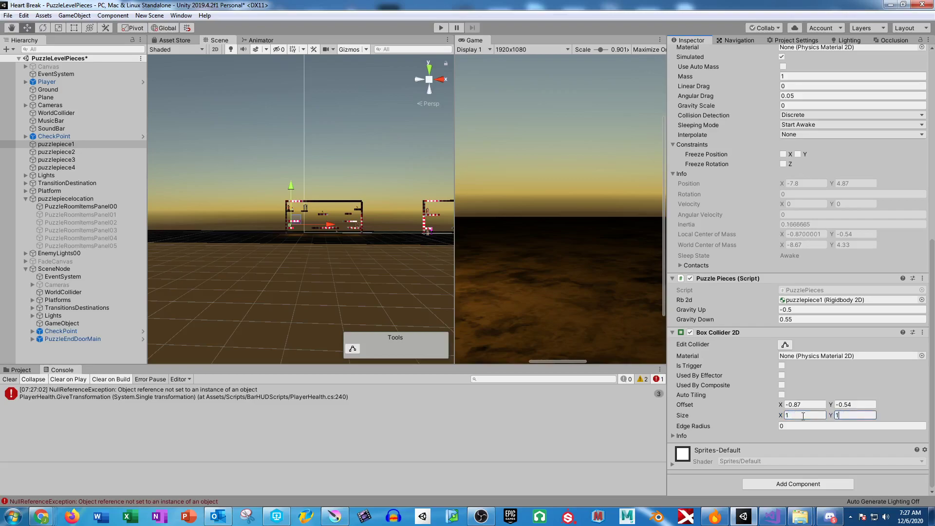
type(".2")
key("Return")
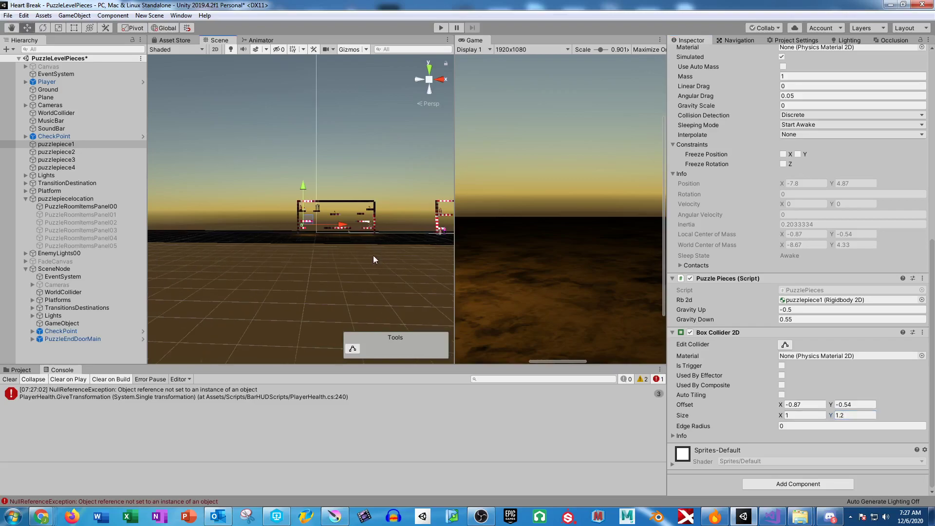
key("f")
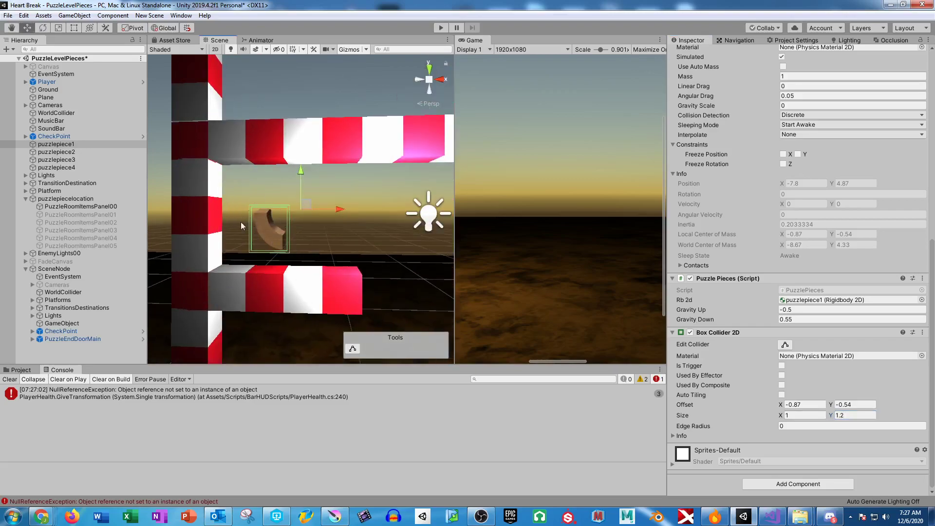
Copy puzzlepiece1's non-trigger Box Collider 2D and paste it as a new component on puzzlepiece2, puzzlepiece3 and puzzlepiece4
left_click(922, 332)
left_click(893, 411)
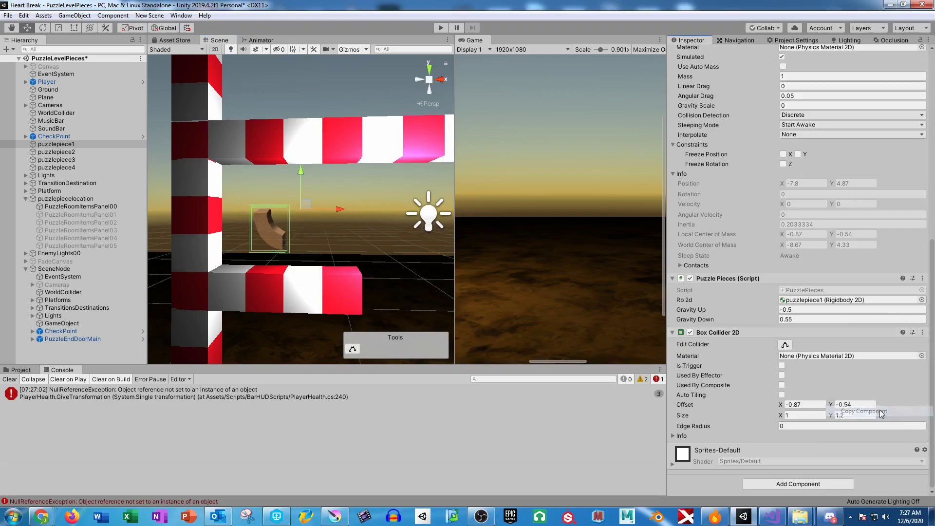
left_click(56, 151)
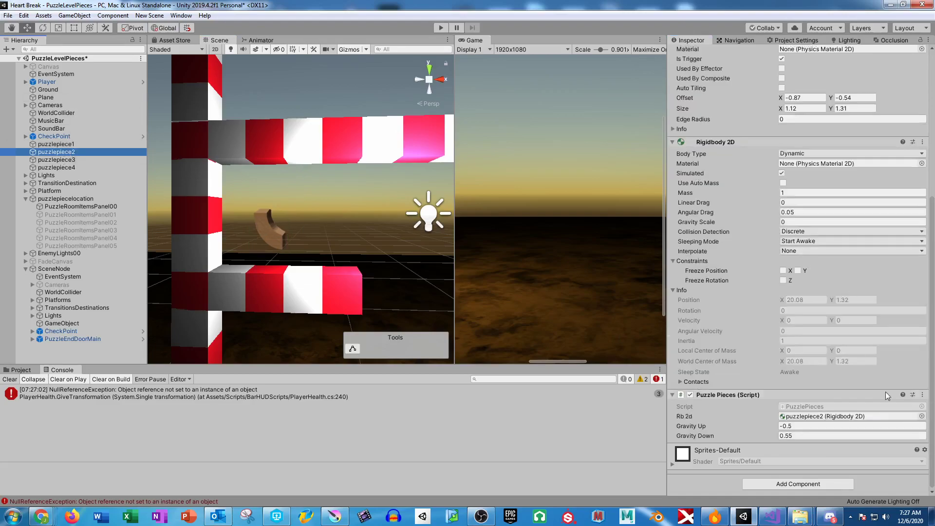
left_click(922, 395)
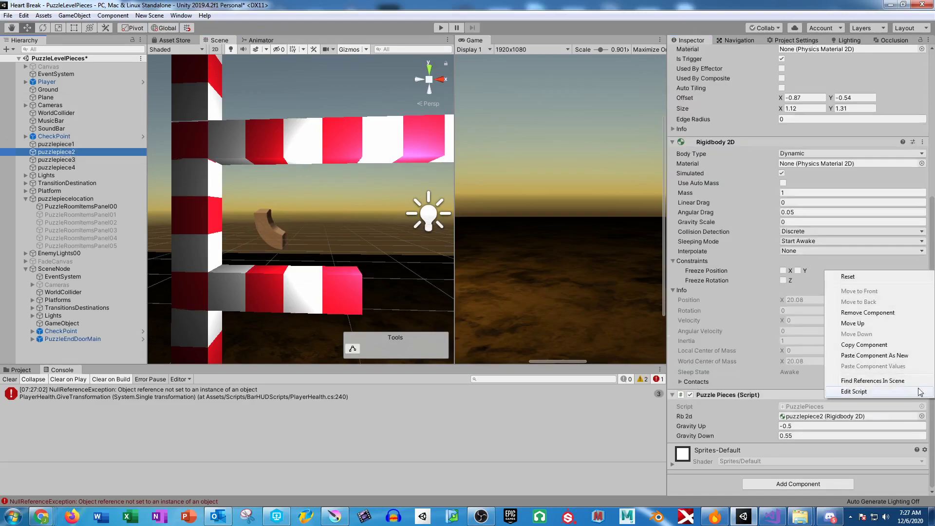
left_click(896, 356)
left_click(56, 159)
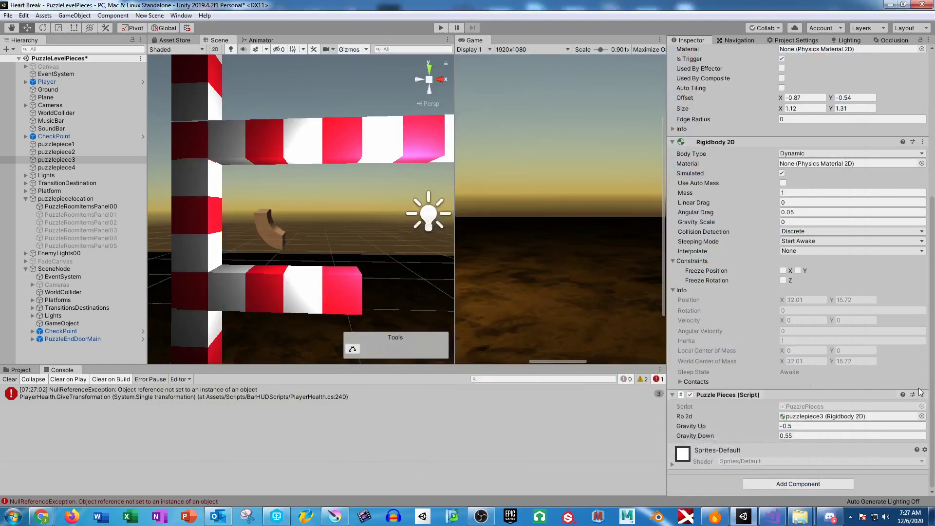
left_click(921, 395)
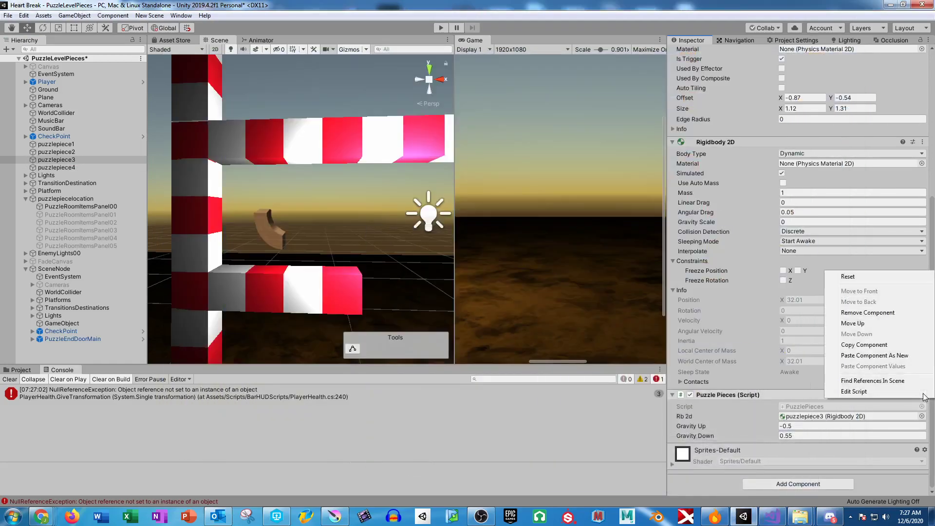
left_click(888, 357)
left_click(56, 167)
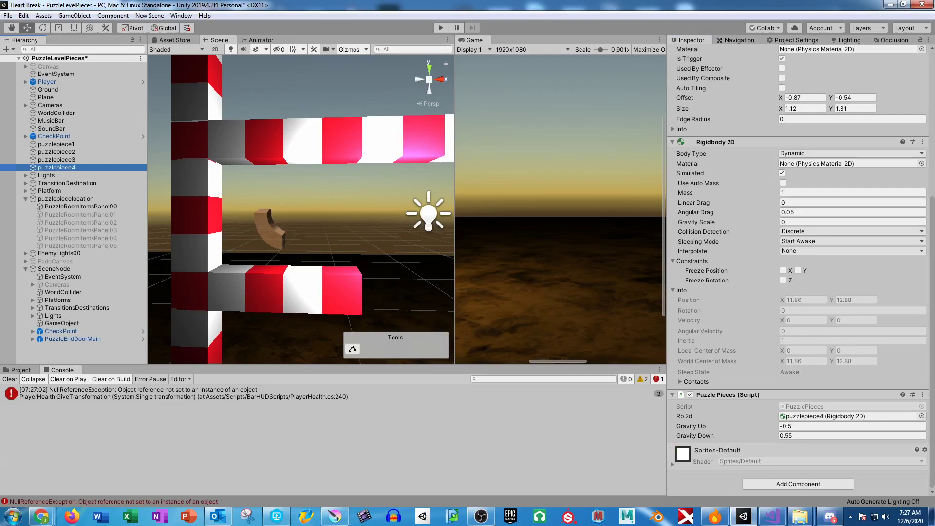
left_click(923, 395)
left_click(890, 357)
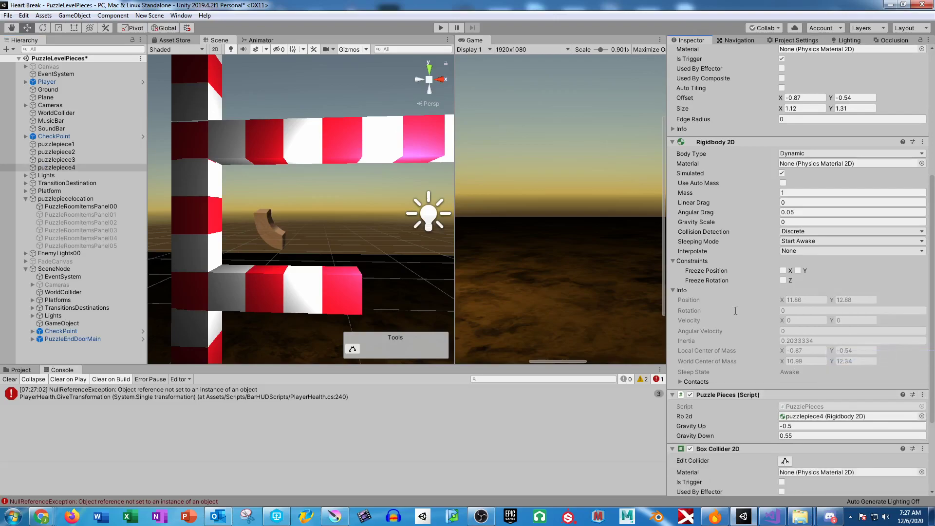
Play-test collecting pieces and placing them at the puzzlepiecelocation block in a widened Game view, and exit Play mode
left_click(436, 28)
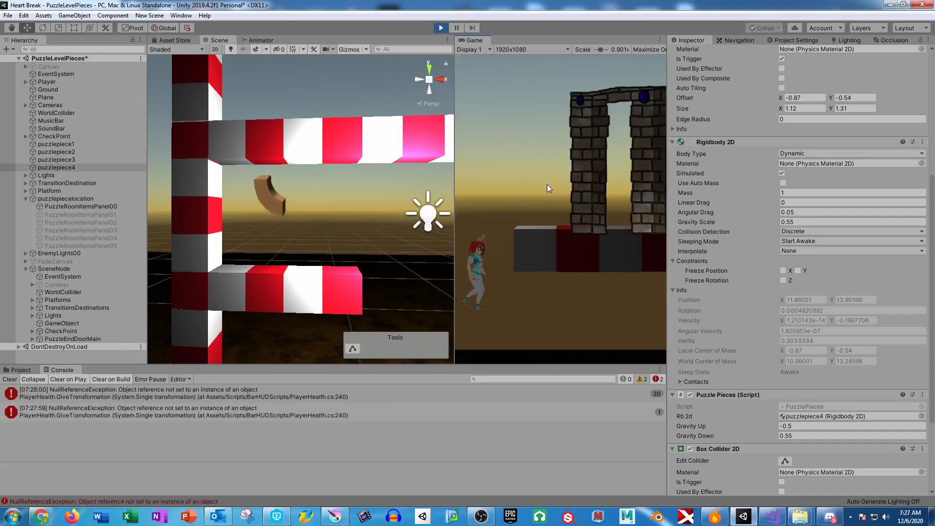
key("Right")
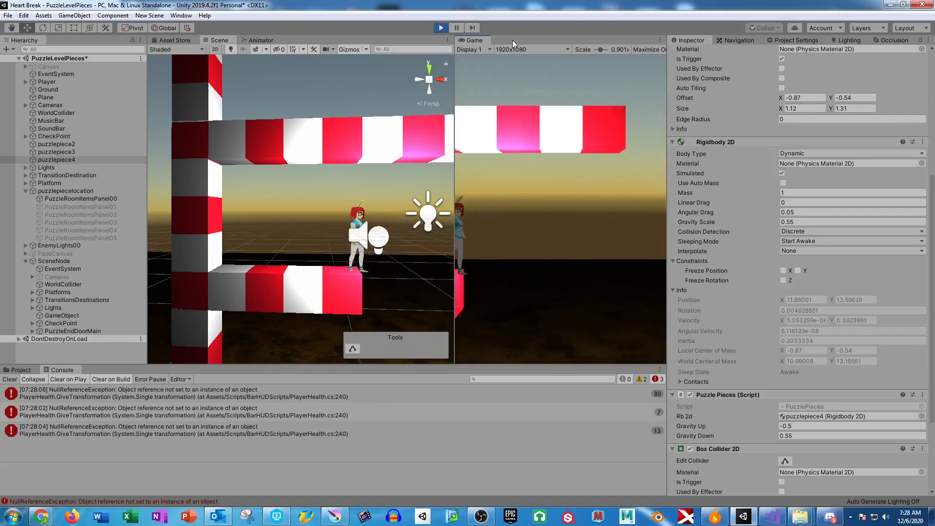
left_click_drag(455, 119, 197, 118)
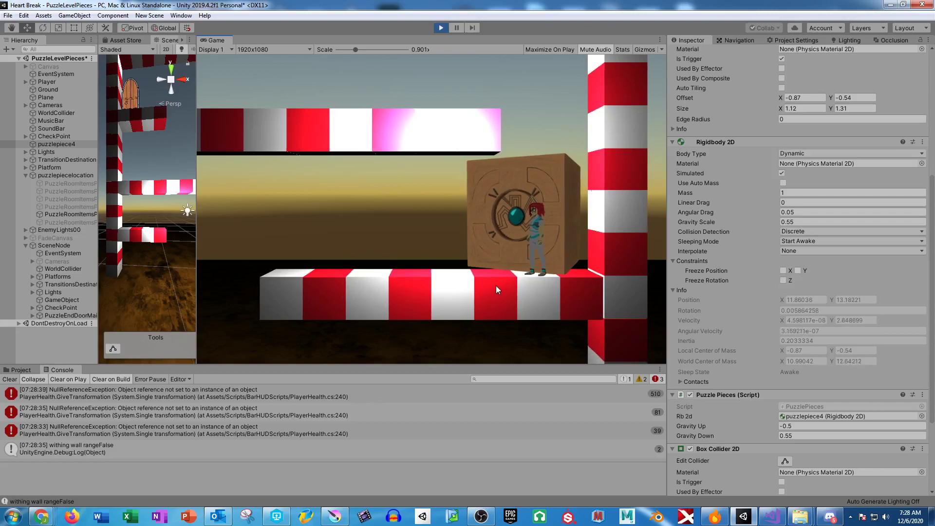
left_click(439, 28)
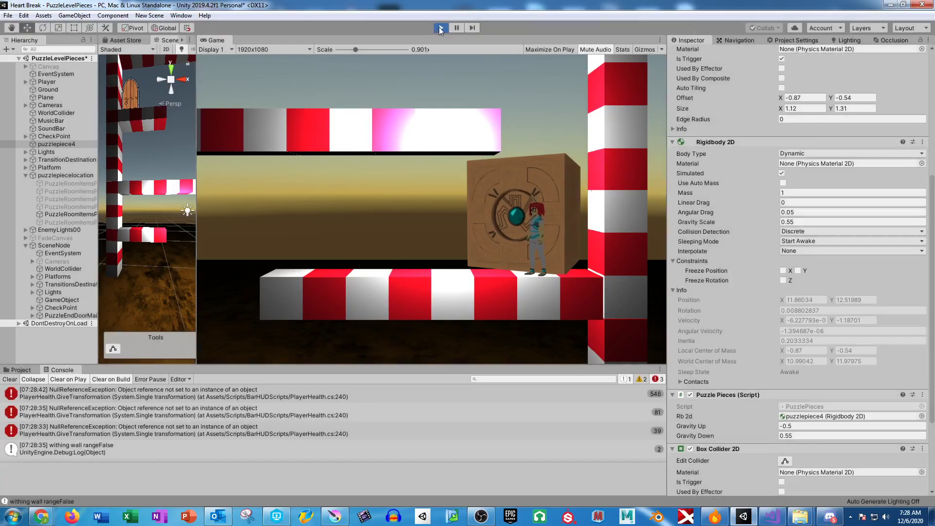
Switch to Visual Studio, open PuzzlePiecePanel.cs and add an empty line below the PM assignment in Start()
left_click(773, 516)
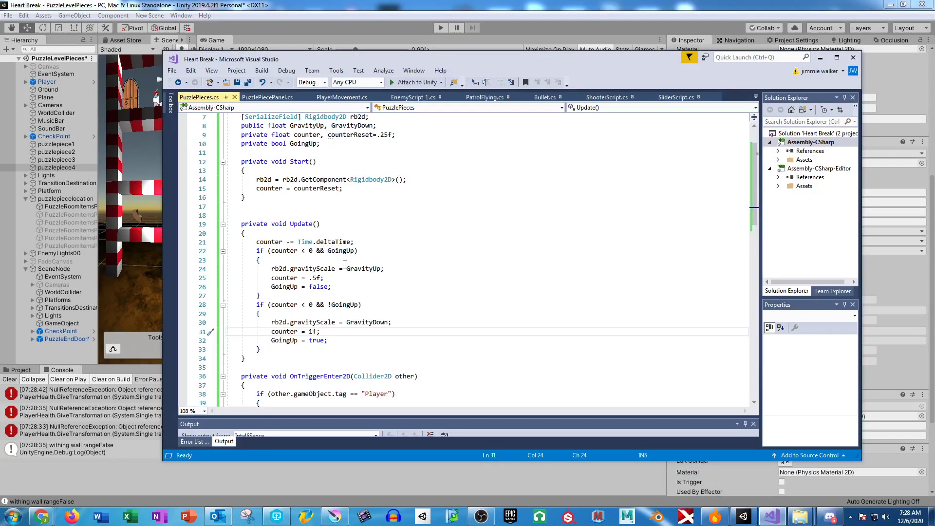
left_click(269, 97)
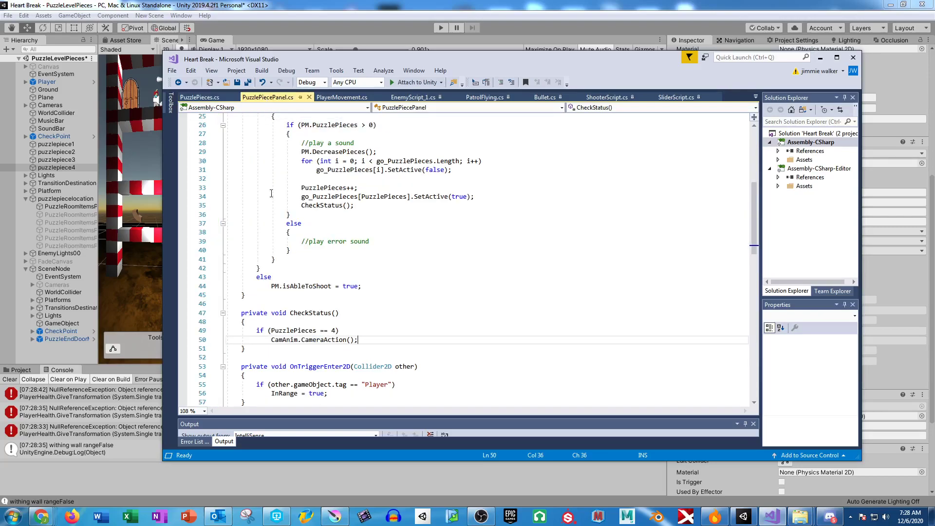
scroll(335, 255, "up", 8)
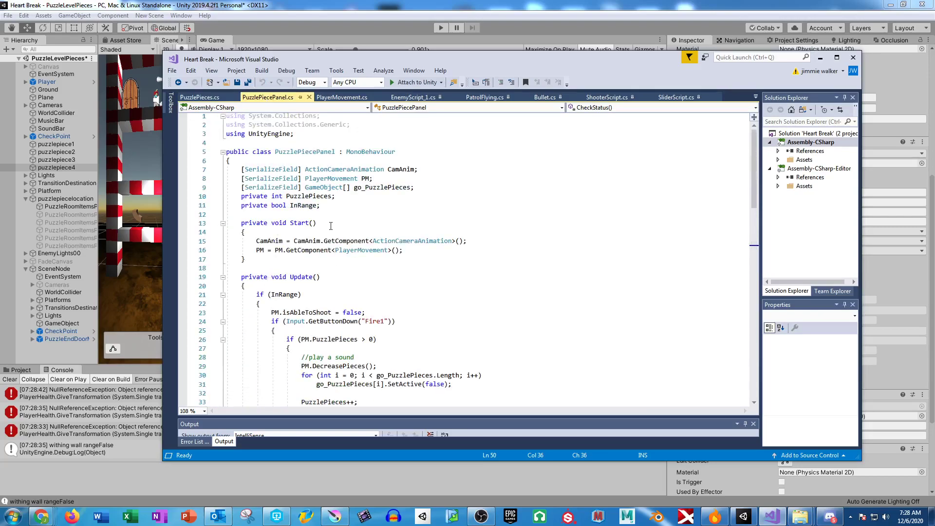
left_click(416, 252)
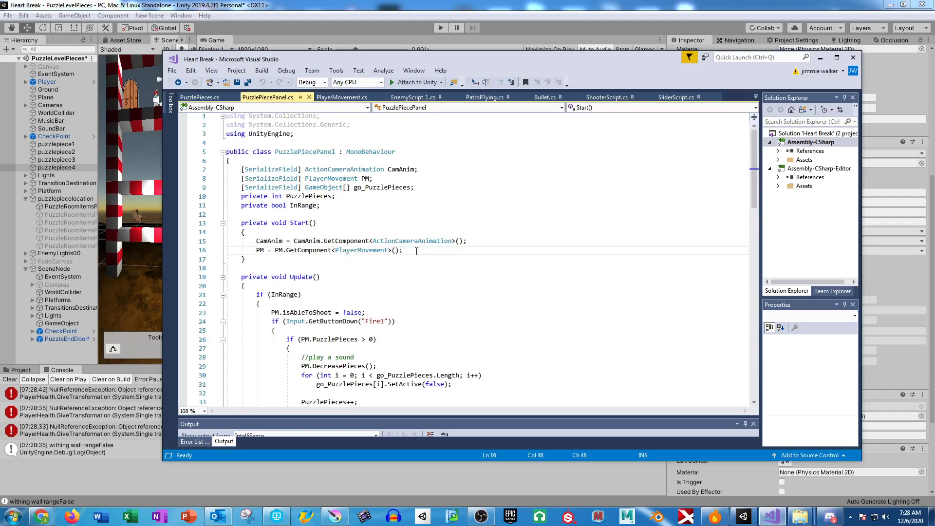
key("Return")
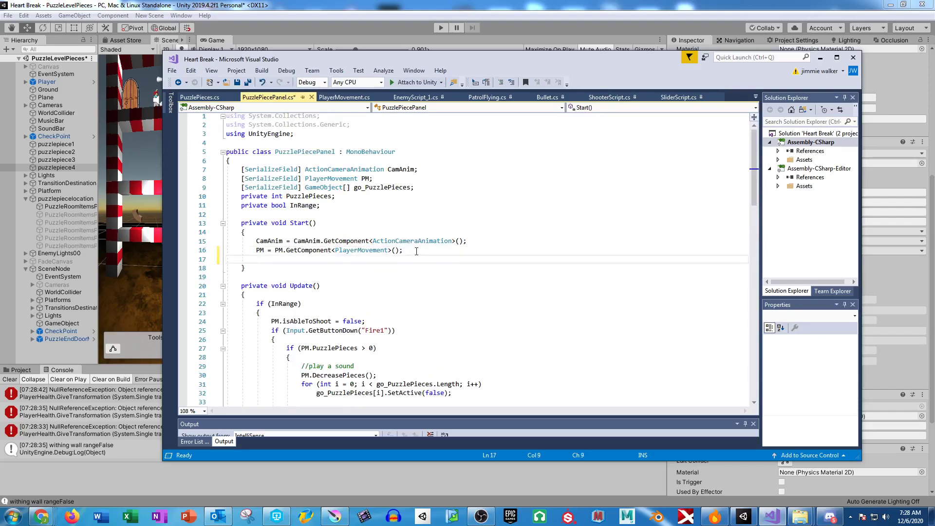
Duplicate the serialized GameObject[] go_PuzzlePieces declaration on the line below and rename the copy go_FloatingPieces
left_click_drag(414, 187, 241, 189)
key("ctrl+c")
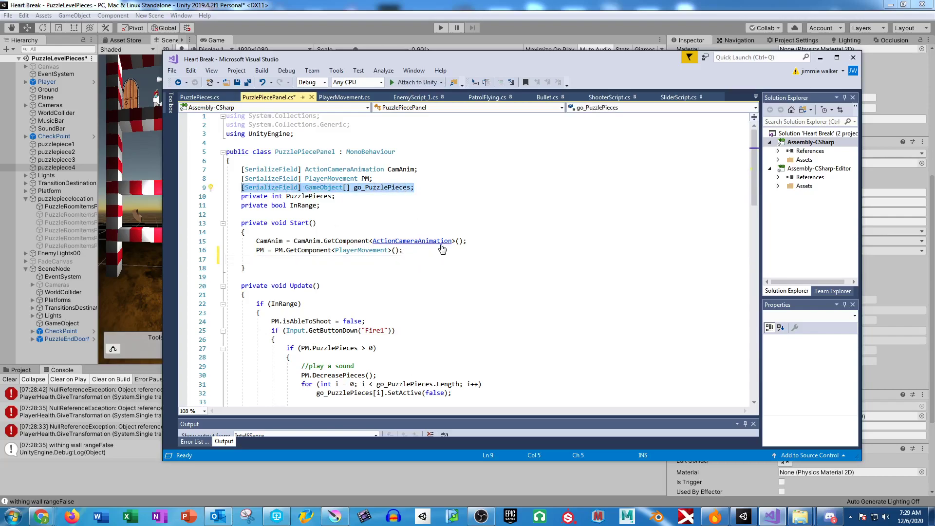
left_click(418, 187)
key("Return")
key("ctrl+v")
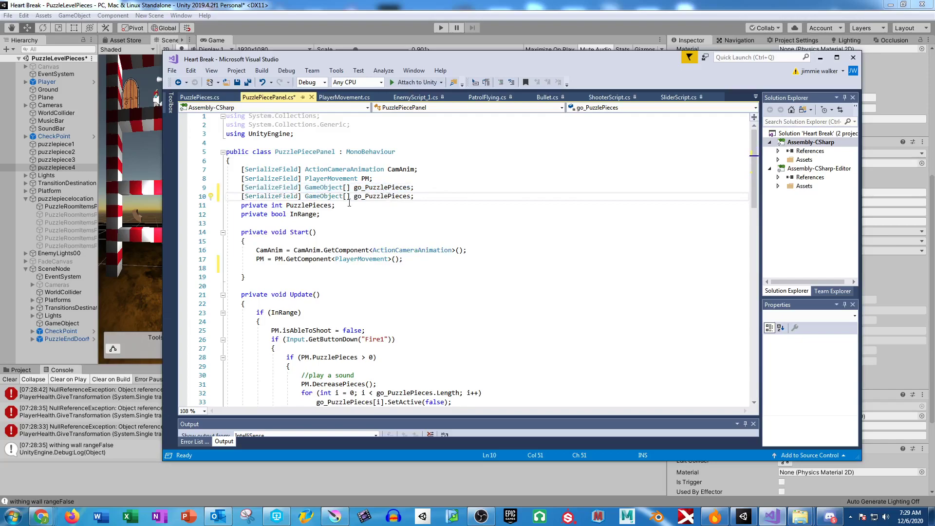
double_click(366, 194)
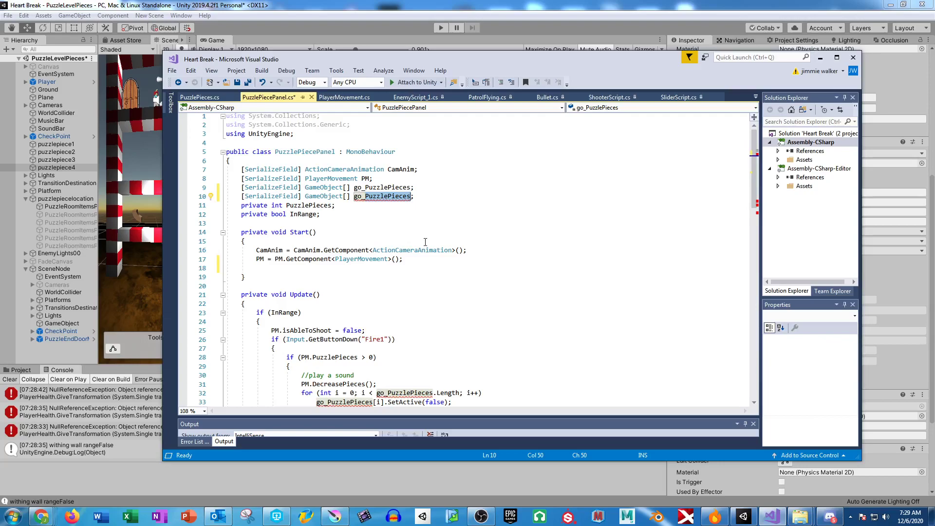
type("Floating")
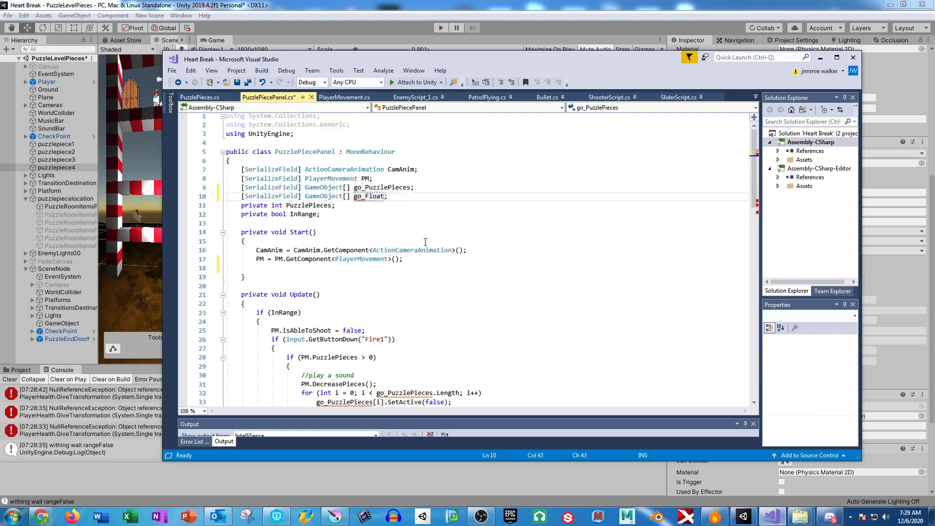
type("Pieces")
left_click(289, 263)
left_click(351, 196)
key("BackSpace")
key("BackSpace")
type("[]")
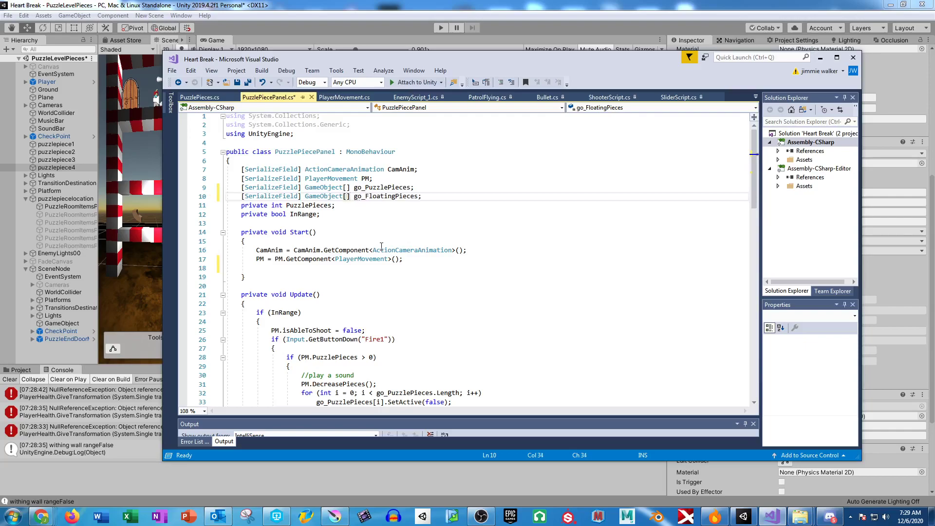
Add another blank line at the end of Start() and change go_FloatingPieces from an array to a single GameObject
left_click(271, 268)
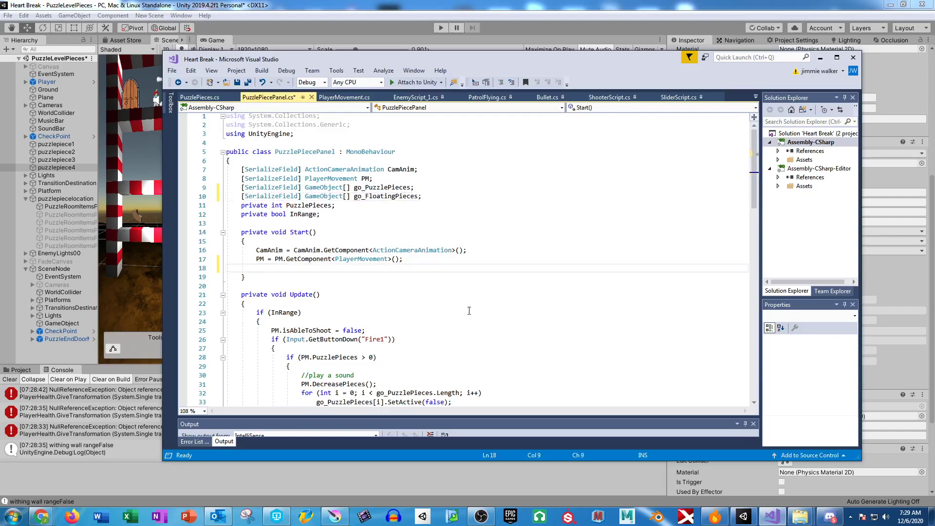
key("Return")
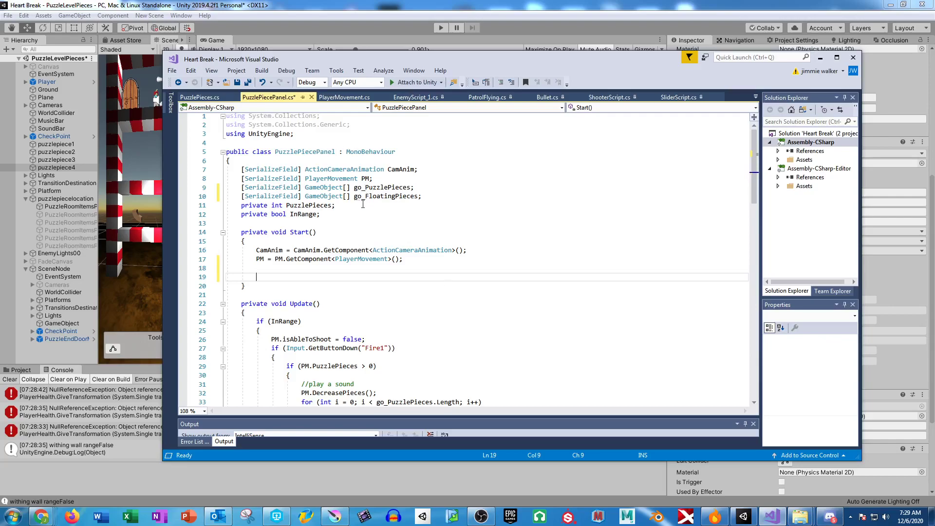
left_click(349, 197)
key("BackSpace")
key("BackSpace")
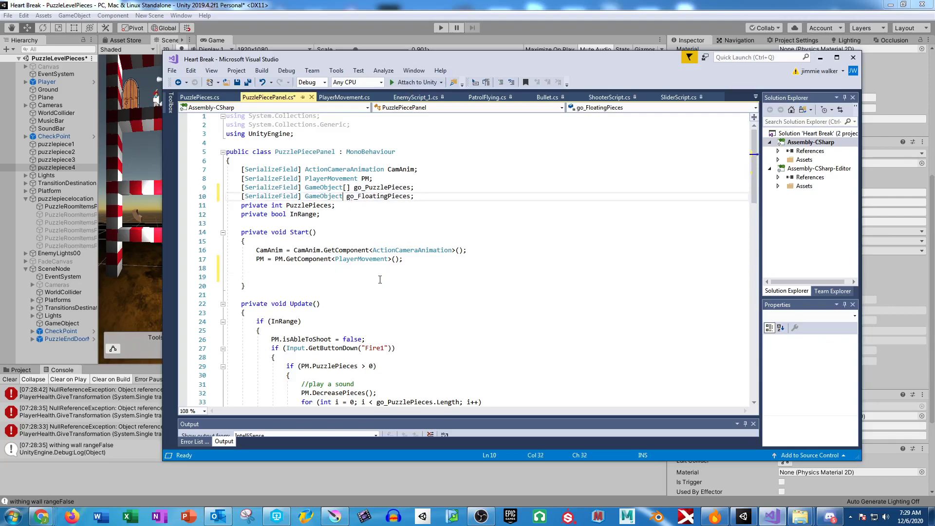
Copy the go_FloatingPieces name and begin an if statement with an empty condition at the end of Start()
double_click(378, 196)
key("ctrl+c")
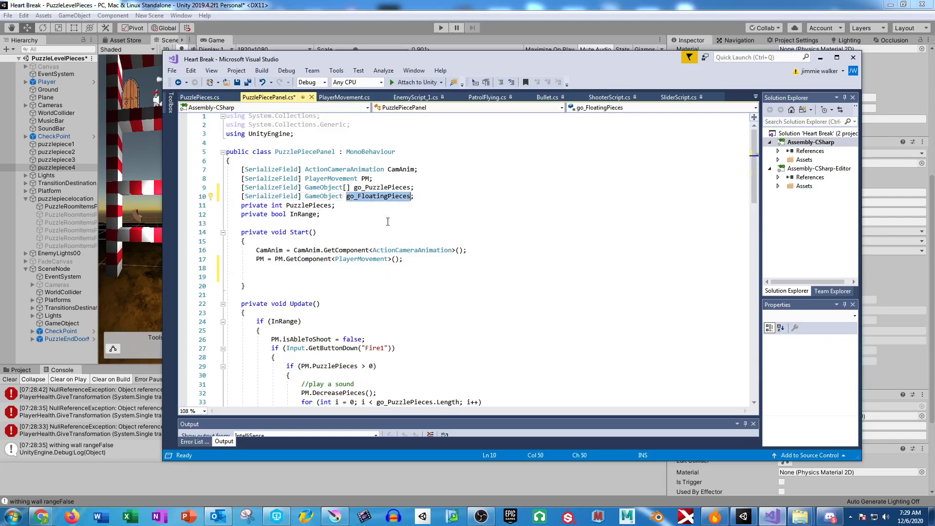
left_click(259, 276)
type("if (")
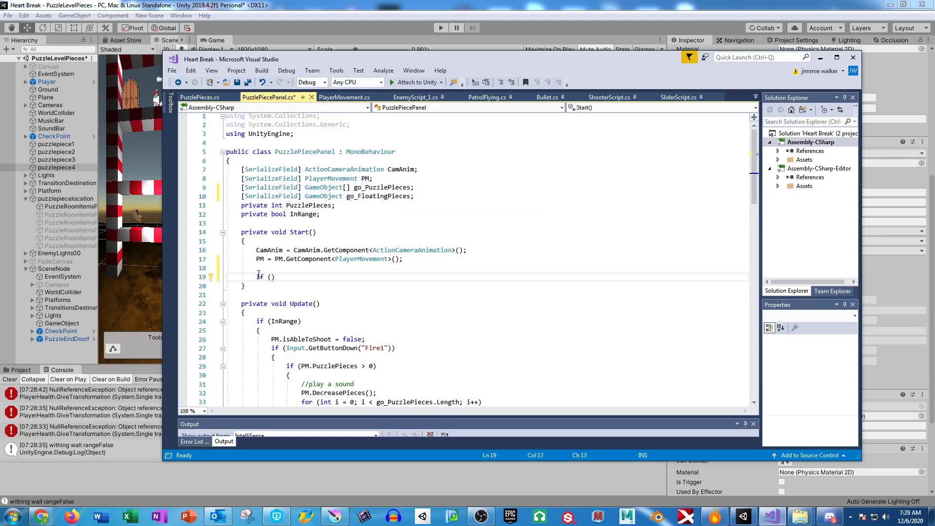
Extend the declaration with go_FloatingPieces2, go_FloatingPieces3 and go_FloatingPieces4, and rename the first variable go_FloatingPieces1
left_click(413, 197)
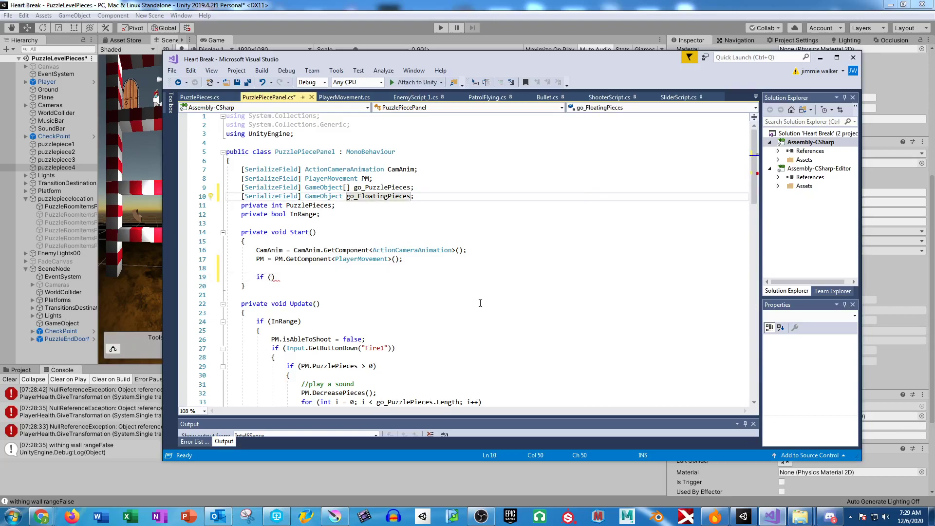
type(",")
key("ctrl+v")
type("2,")
key("ctrl+v")
type("3,")
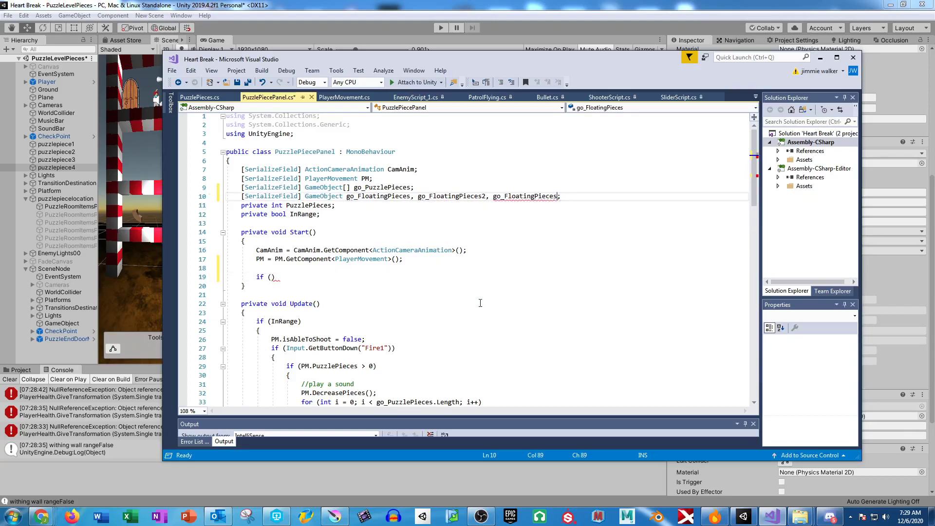
key("ctrl+v")
type("4")
left_click(410, 196)
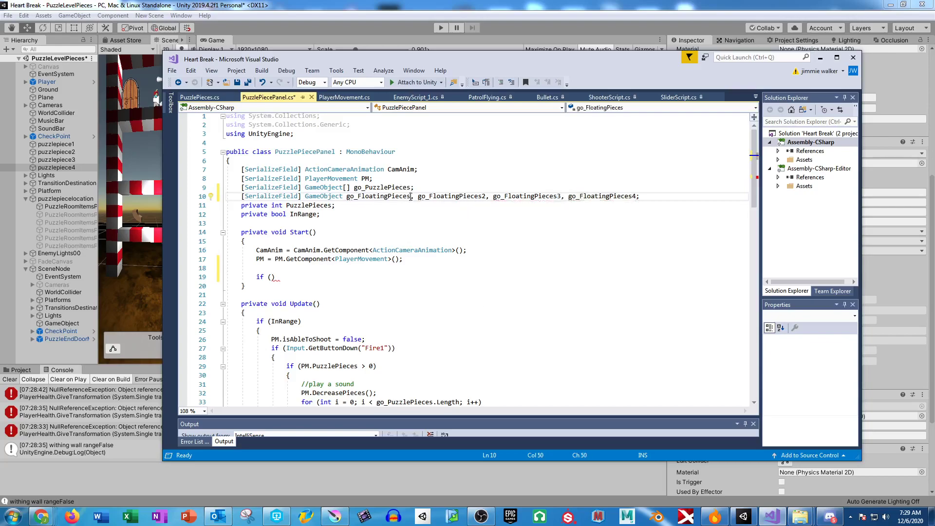
type("1")
Fill the if condition in Start() with go_FloatingPieces1.activeInHierarchy followed by &&
double_click(390, 196)
key("ctrl+c")
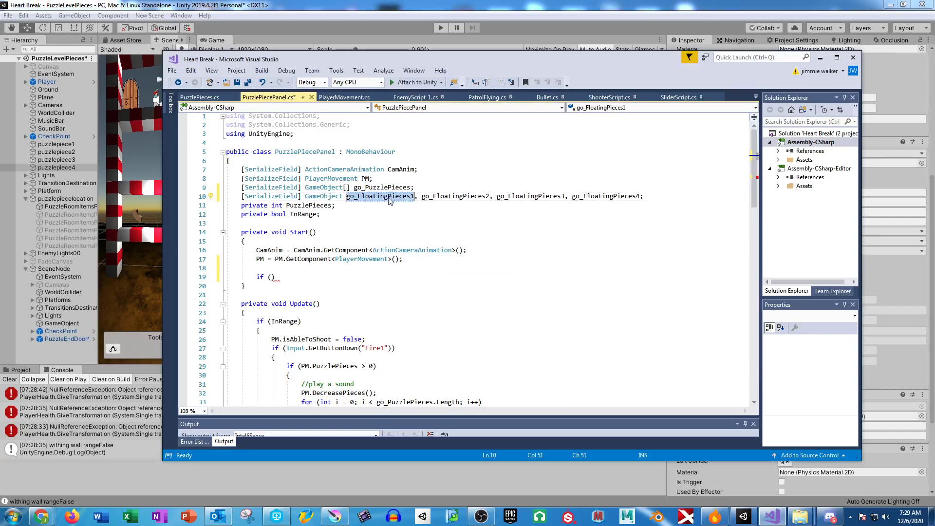
left_click(272, 277)
key("ctrl+v")
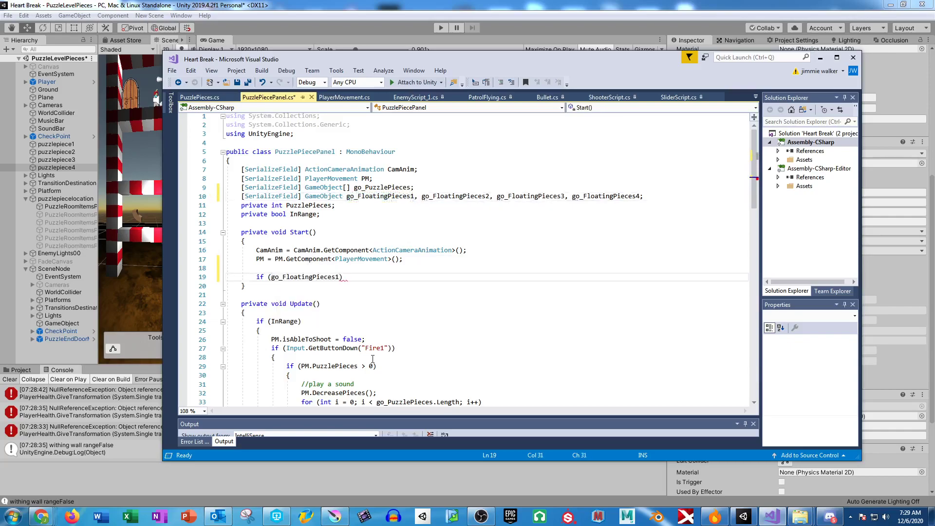
type(".activeInHierarchy")
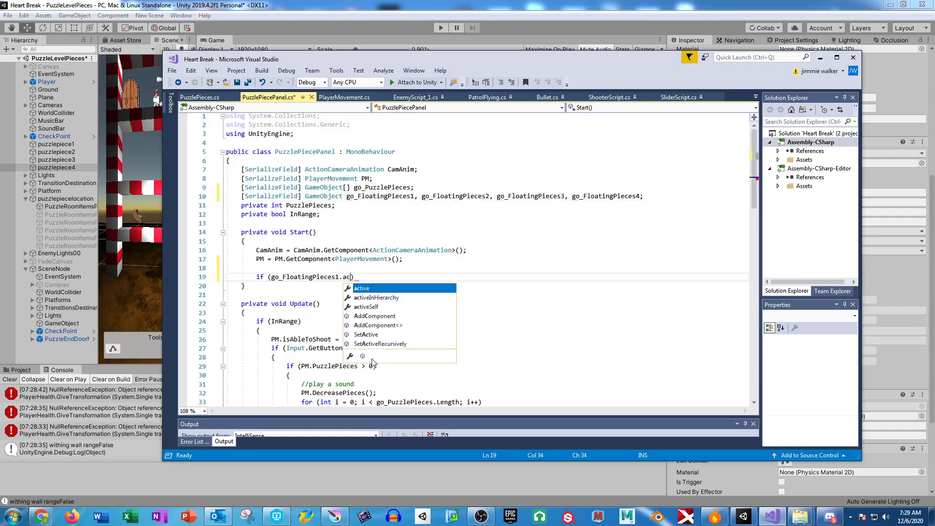
type(" &&")
Repeat the activeInHierarchy check three more times in the if condition and remove the trailing &&
left_click_drag(271, 276, 424, 281)
key("ctrl+c")
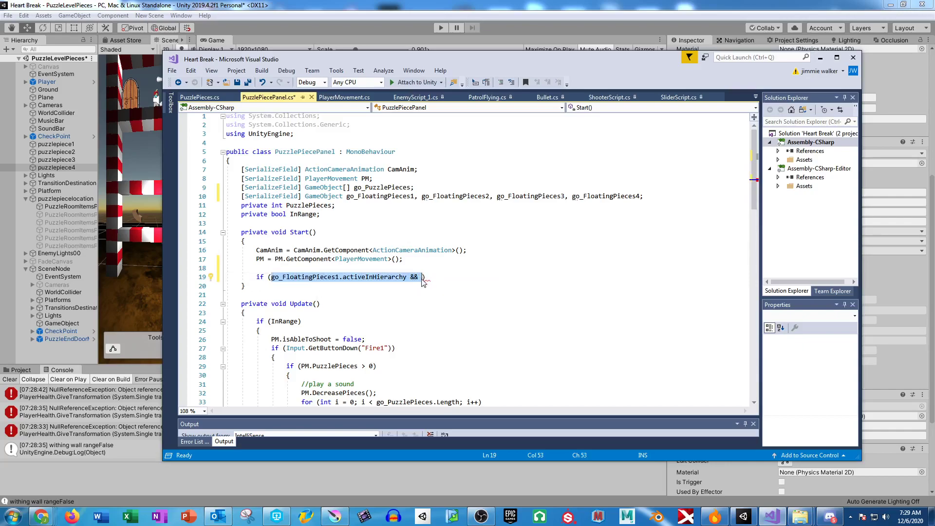
key("Right")
key("ctrl+v")
key("ctrl+v")
key("ctrl+v")
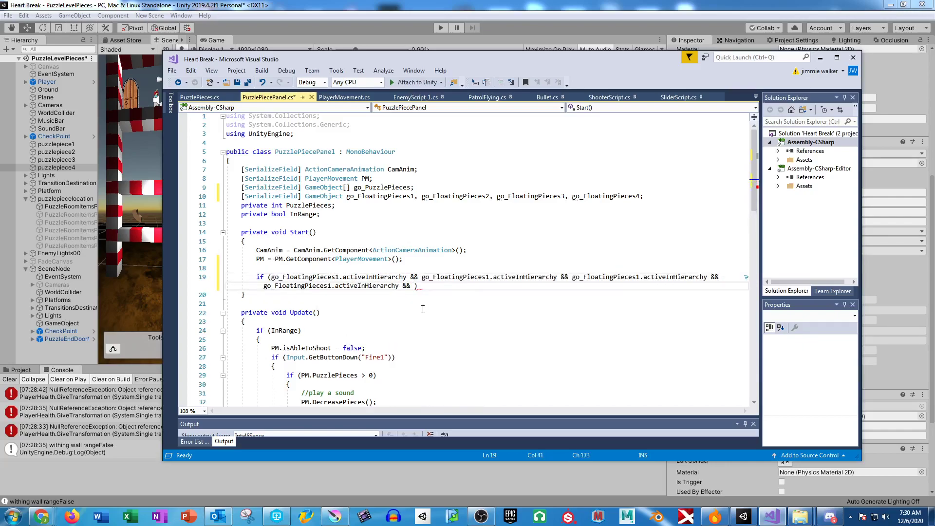
key("BackSpace")
key("BackSpace")
key("BackSpace")
key("BackSpace")
Renumber the repeated checks so the condition tests go_FloatingPieces2, go_FloatingPieces3 and go_FloatingPieces4 after the first
left_click(330, 286)
key("BackSpace")
type("4")
left_click(489, 278)
key("BackSpace")
type("2")
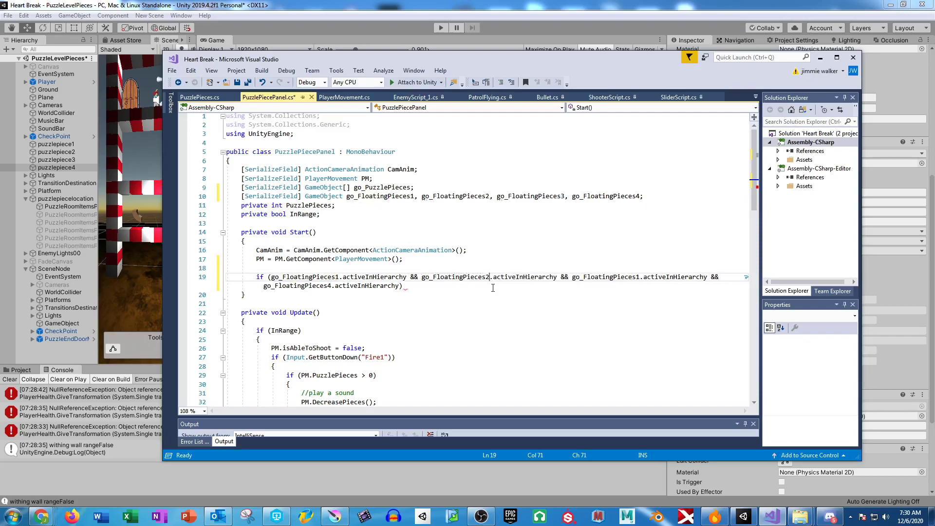
left_click(641, 278)
key("BackSpace")
type("3")
Add the statement PM.PuzzlePieces = 0; below the if condition in Start()
left_click(409, 287)
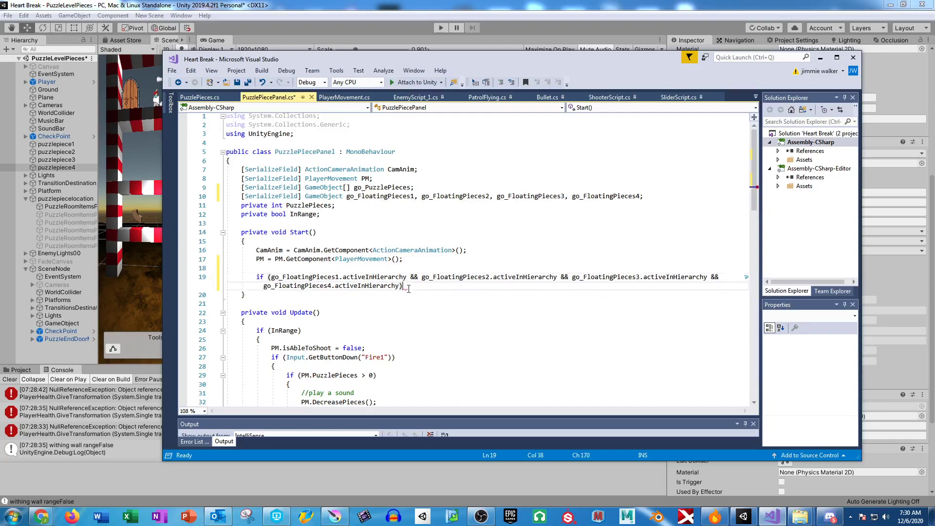
key("Return")
type("PM.pu")
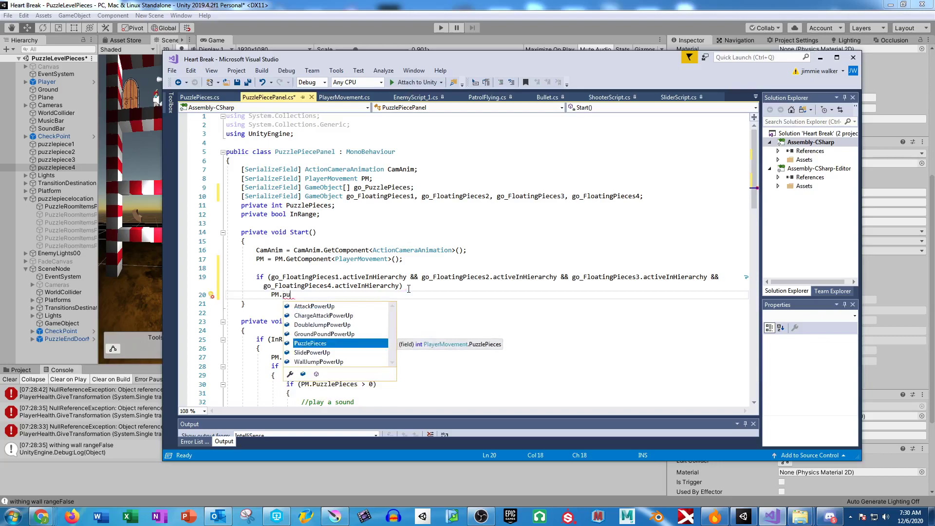
key("Tab")
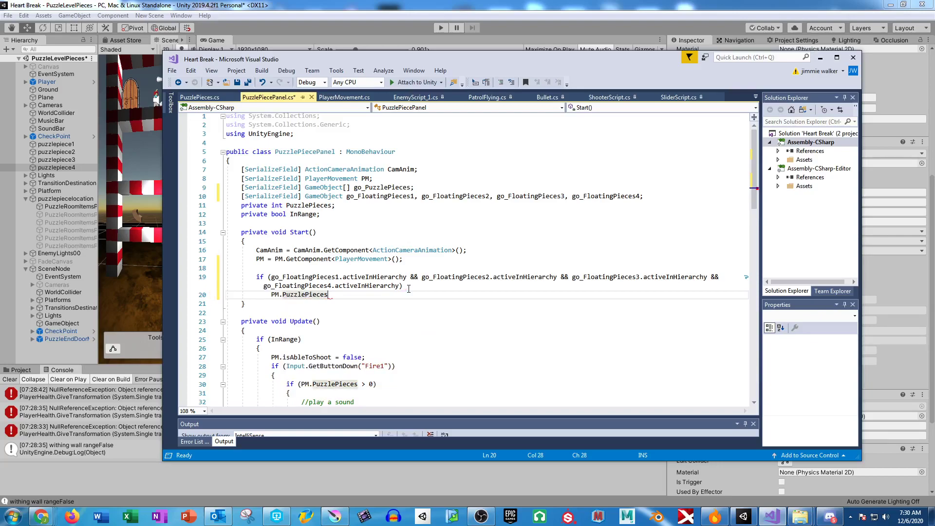
type("=0")
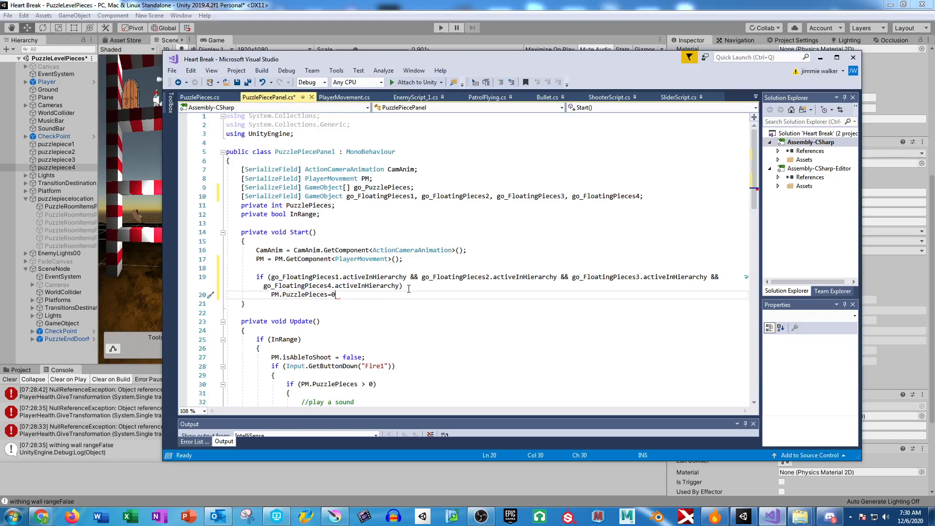
key("BackSpace")
key("BackSpace")
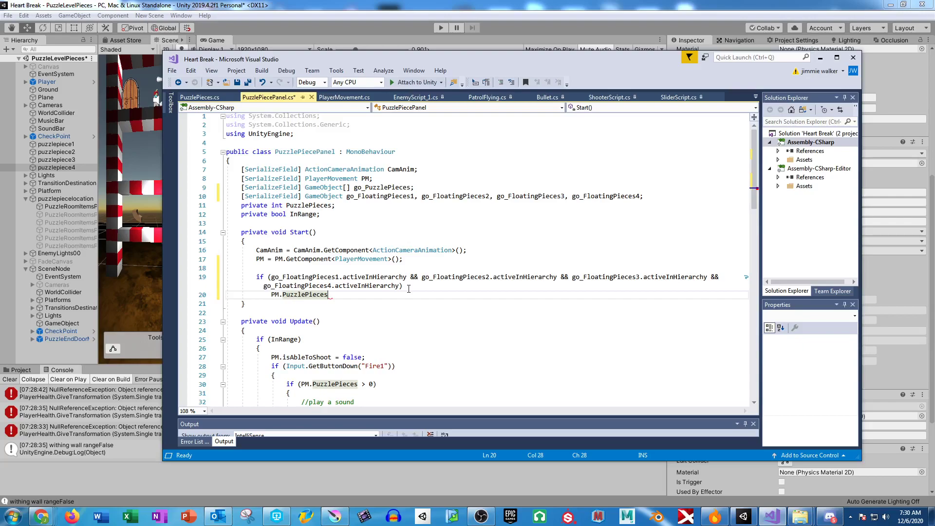
type("= 0;")
Enclose the PM.PuzzlePieces = 0; statement in curly braces as the if body
left_click(409, 287)
type("{")
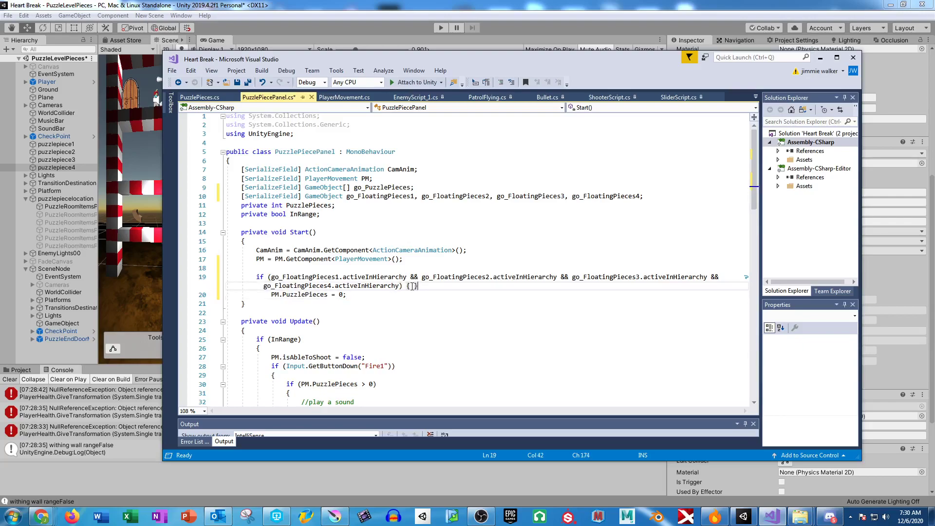
key("Down")
key("End")
key("Return")
type("}")
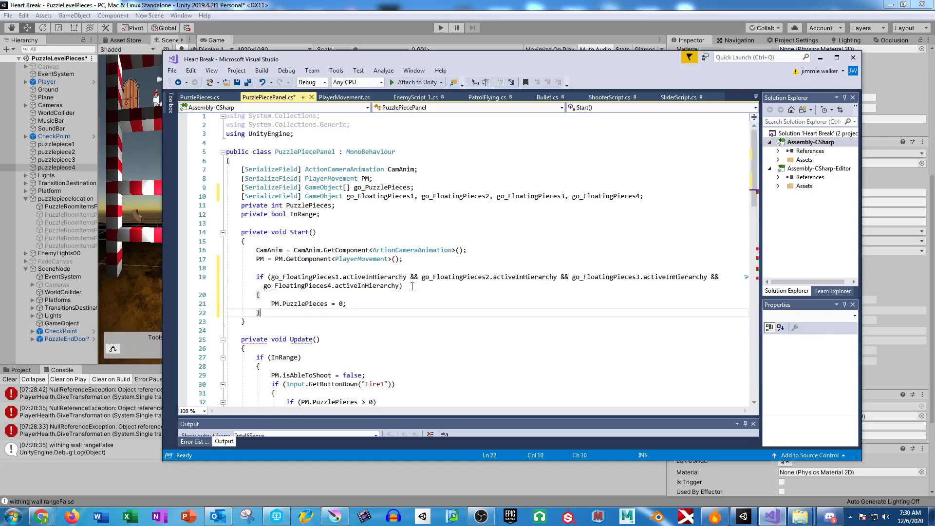
Begin a save call on PM, entered as PM.sav, on a new line below PM.PuzzlePieces = 0;
left_click(356, 304)
key("Return")
type("PM/.")
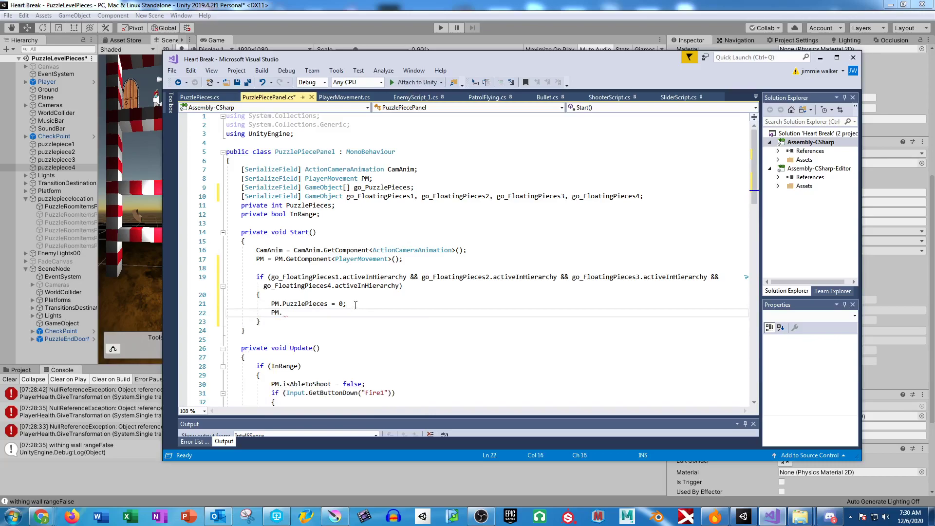
type("sav")
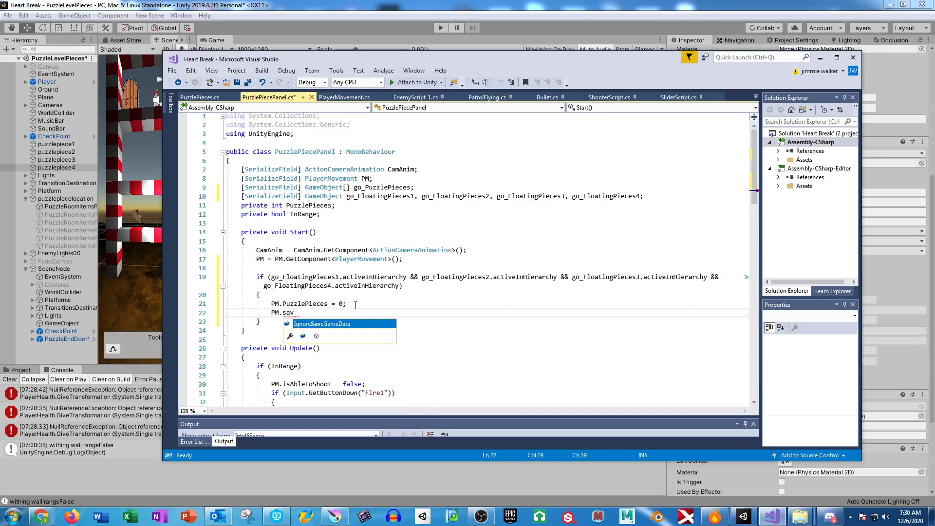
Make the SaveGame() method in PlayerMovement.cs public and save the script
left_click(344, 96)
scroll(356, 219, "down", 8)
scroll(354, 280, "down", 8)
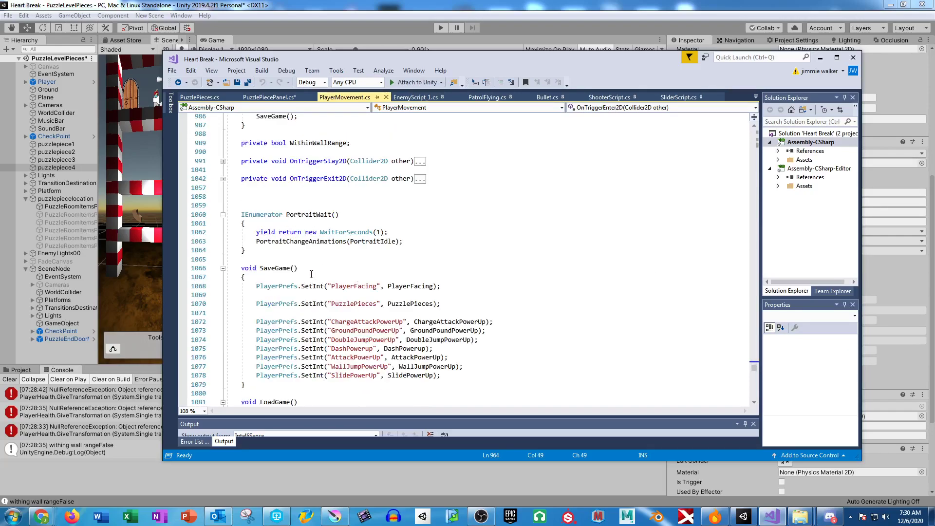
left_click(240, 268)
type("public")
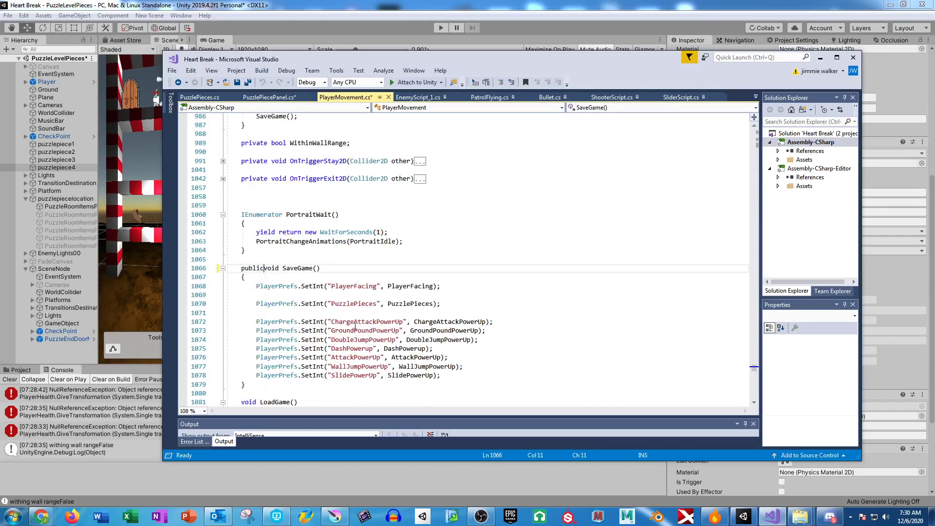
key("ctrl+s")
Complete the call as PM.SaveGame(); below PM.PuzzlePieces = 0; in PuzzlePiecePanel.cs and save the script
left_click(268, 97)
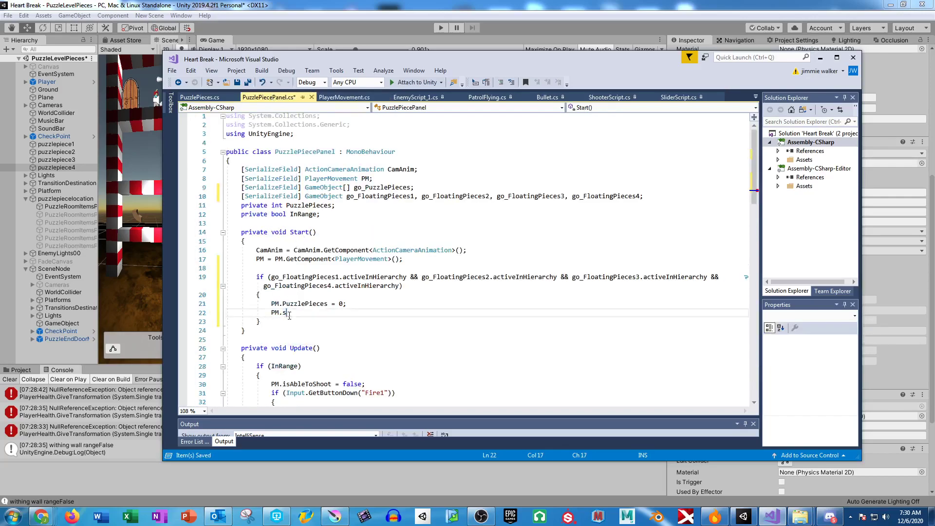
type("eGame();")
key("ctrl+s")
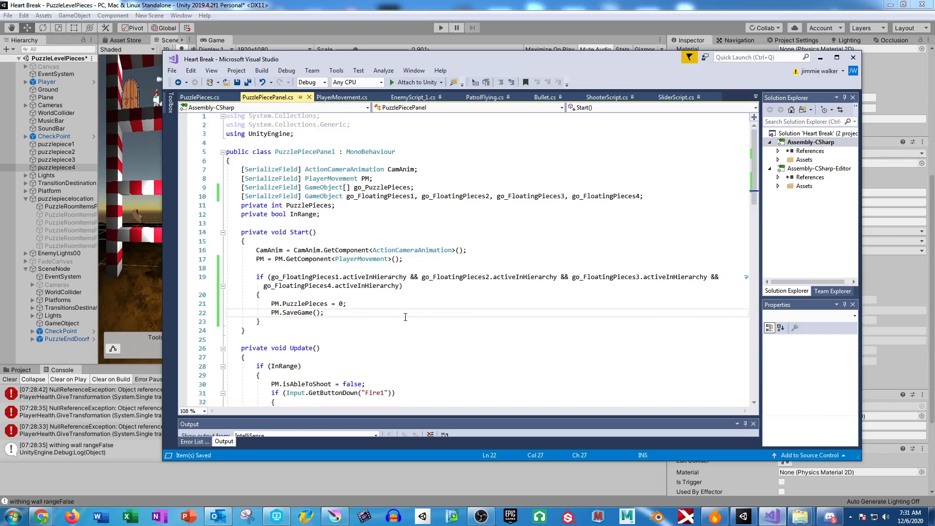
Switch to Unity, play-test the level by moving the character past the floating piece to the puzzle panel, and stop the game
left_click(369, 36)
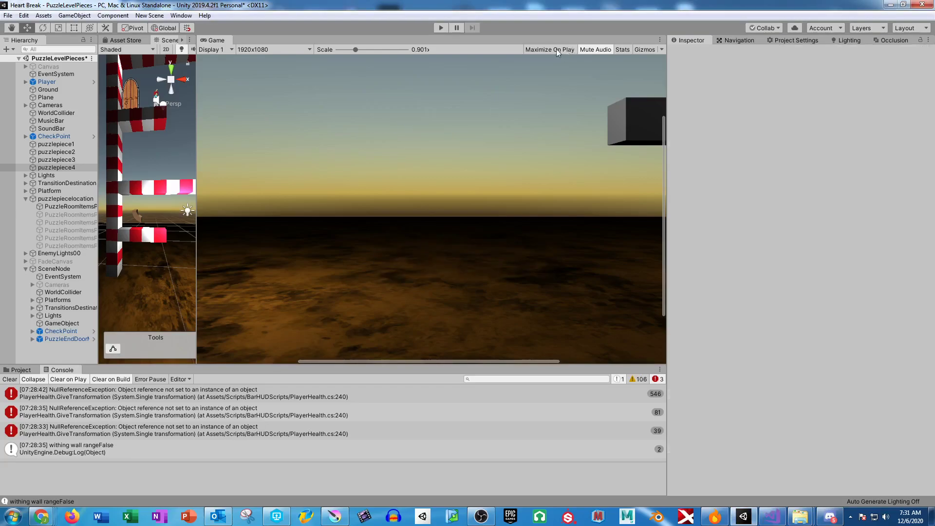
left_click(454, 27)
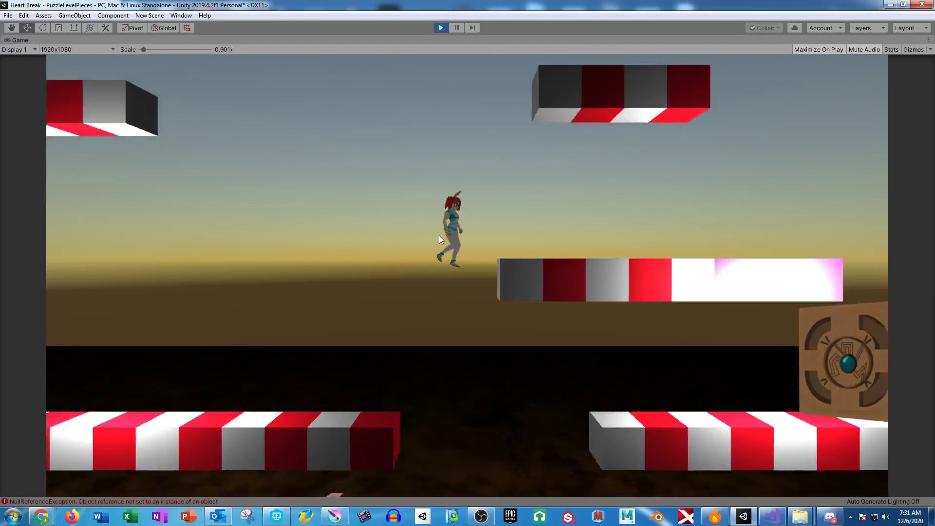
key("a")
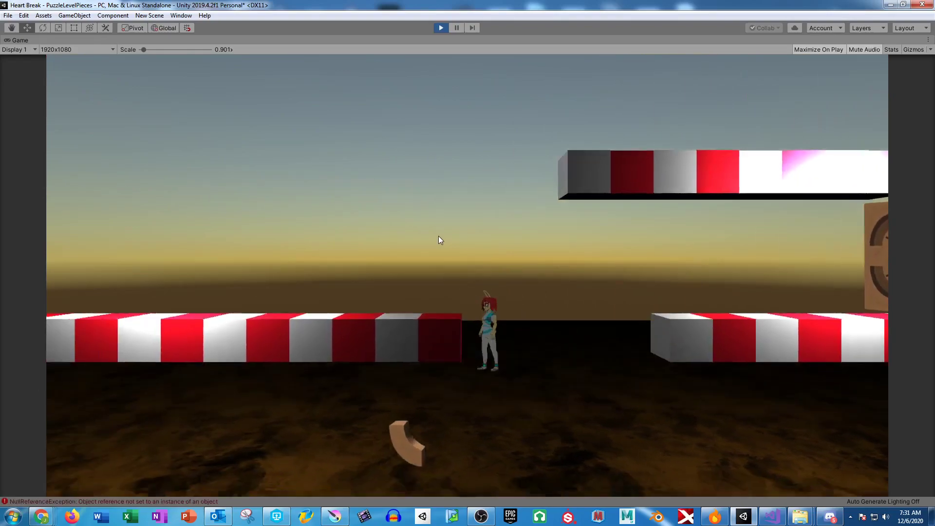
key("space")
key("d")
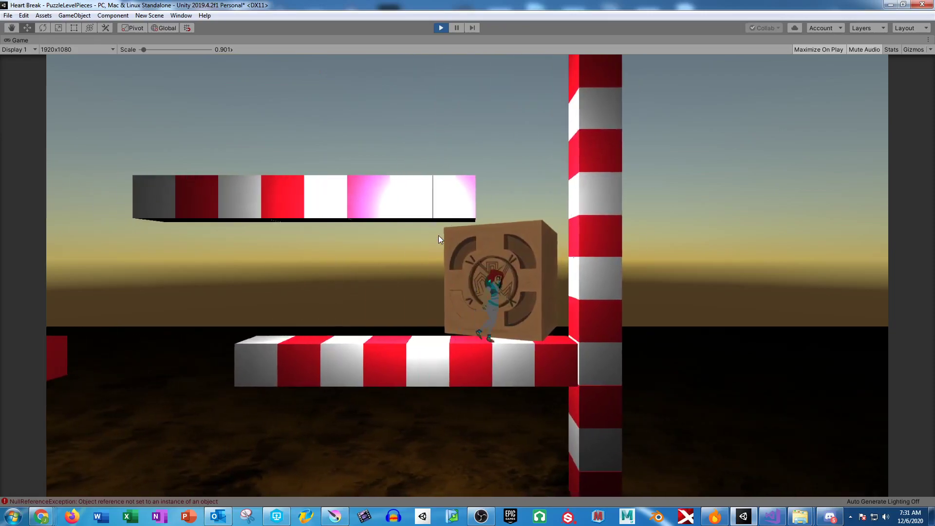
left_click(440, 29)
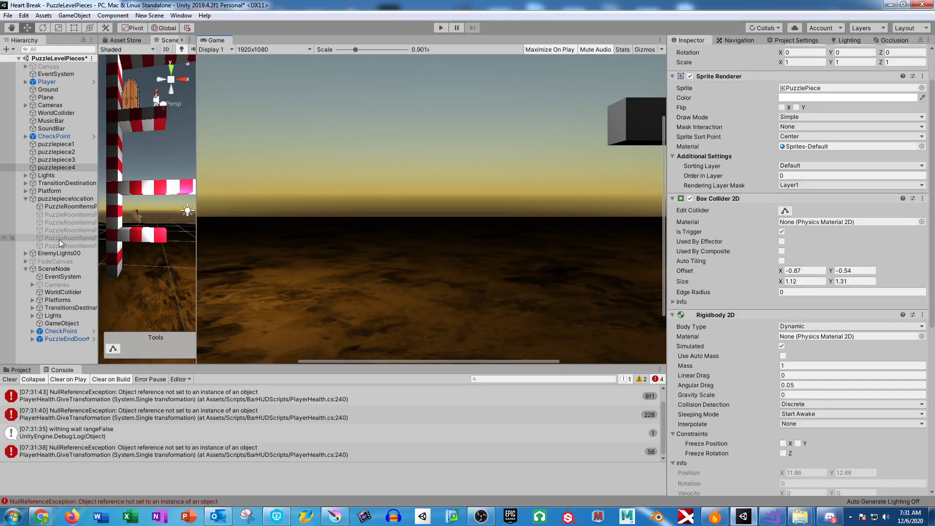
Switch to Visual Studio, open ActionCameraAnimation.cs and place it first among the open files
left_click(773, 517)
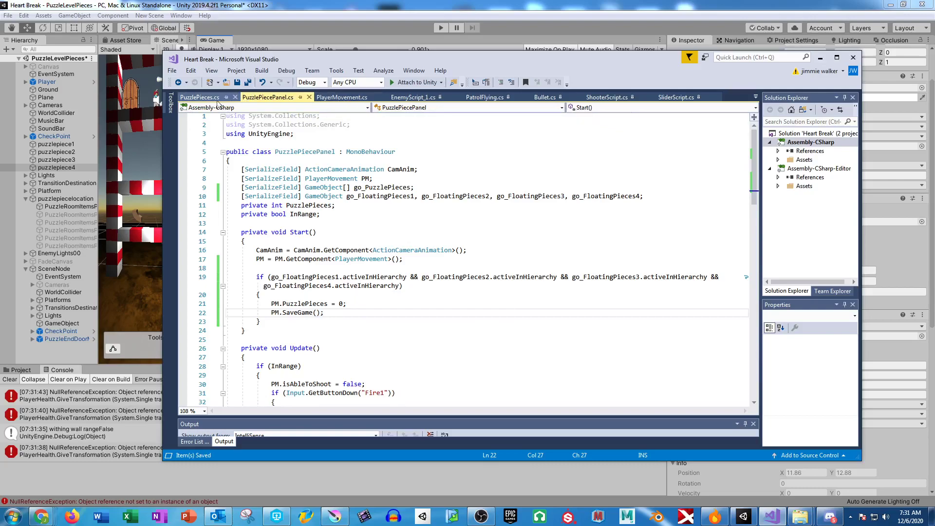
left_click(200, 97)
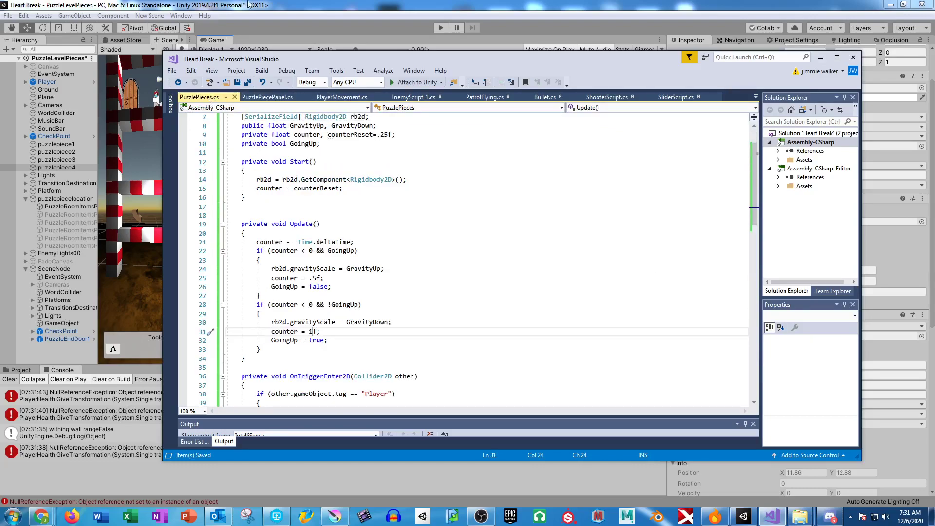
left_click(755, 97)
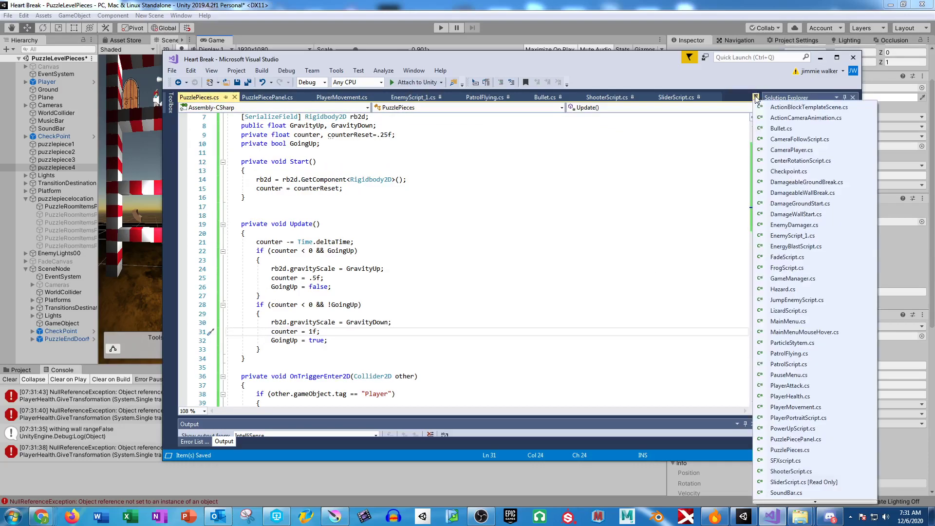
left_click(808, 119)
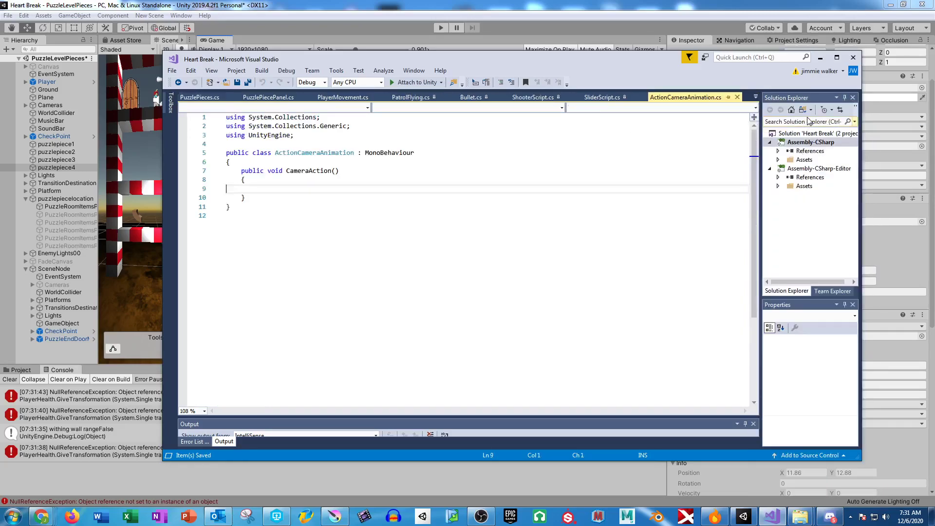
left_click_drag(696, 98, 215, 101)
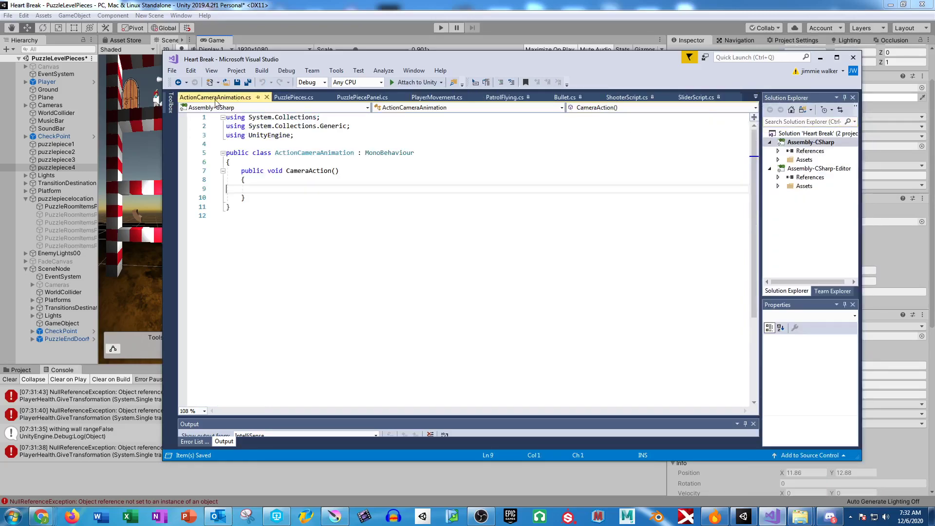
Declare [SerializeField] Animator ActionCamera, FadeImage; at the start of the ActionCameraAnimation class
left_click(275, 188)
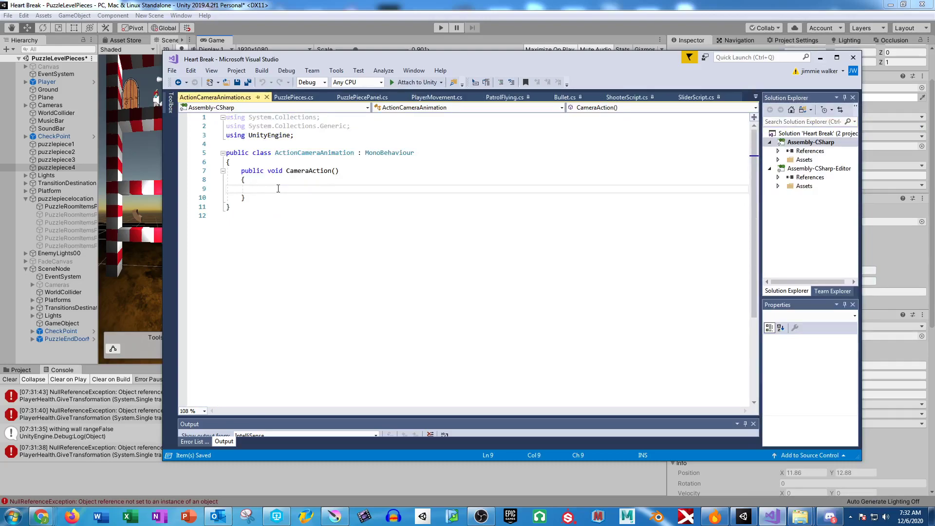
left_click(280, 162)
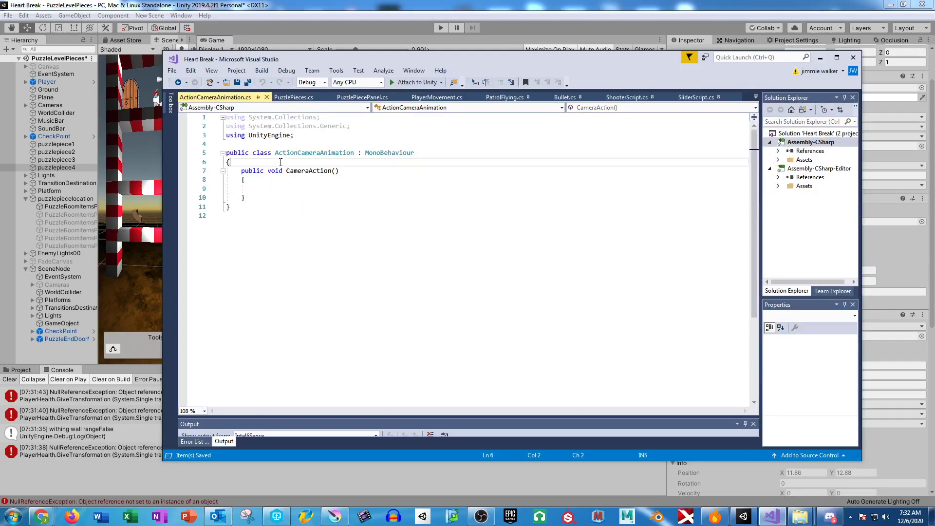
key("Return")
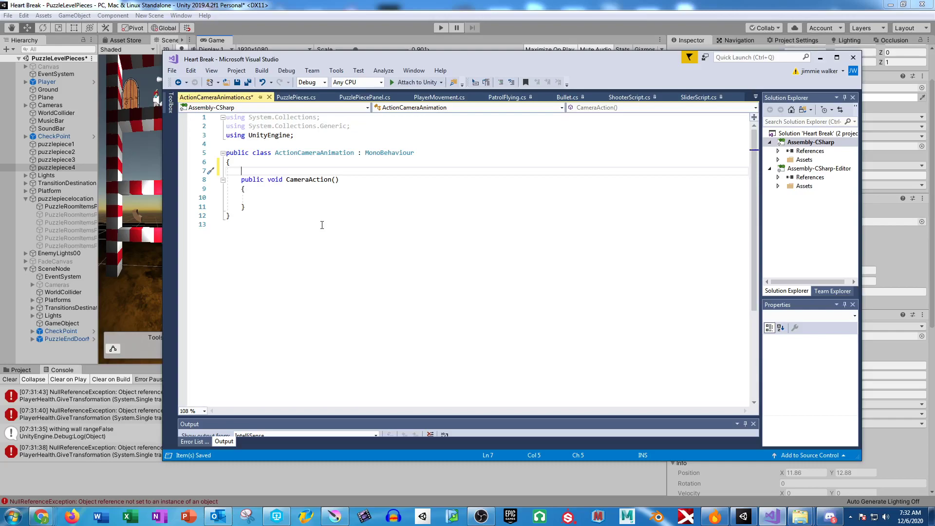
type("[]")
type("seri")
key("Tab")
key("End")
type("Animato")
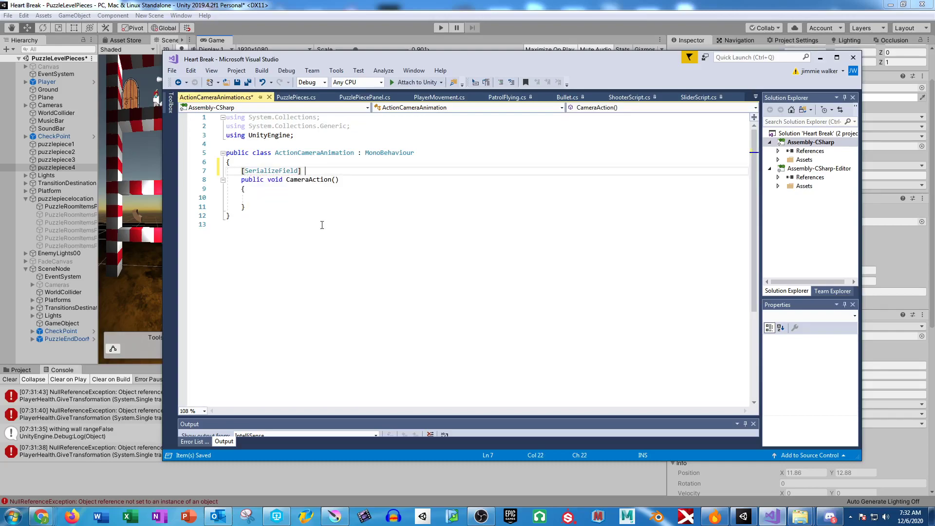
type("r")
key("Escape")
key("Down")
key("Home")
key("Home")
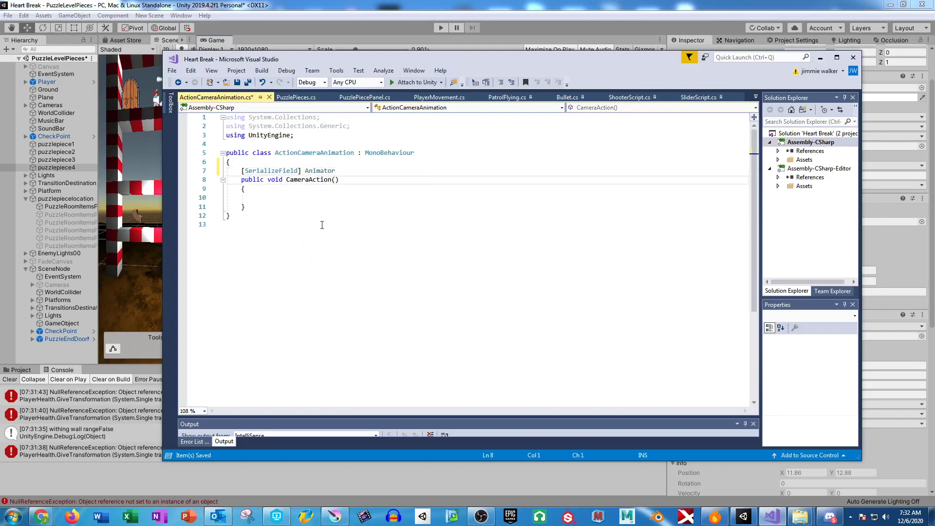
key("Up")
key("End")
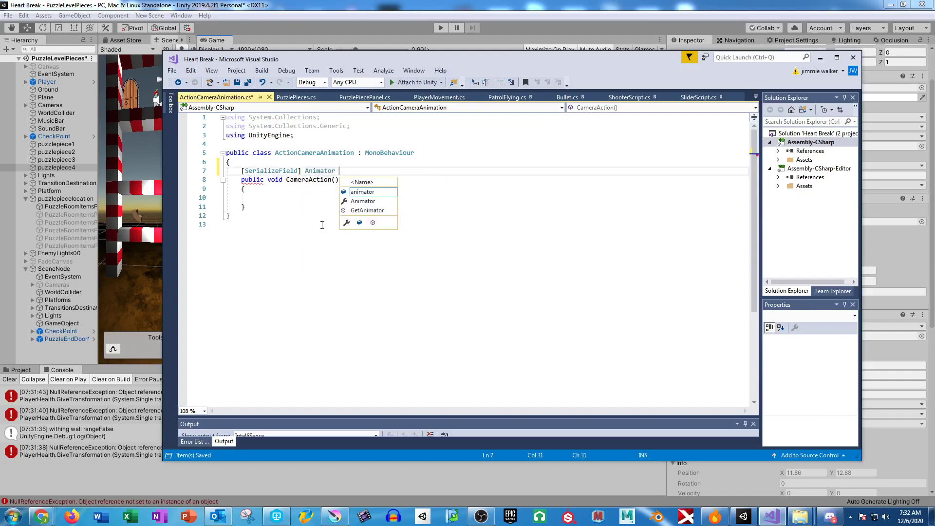
type("ActionCamera, ")
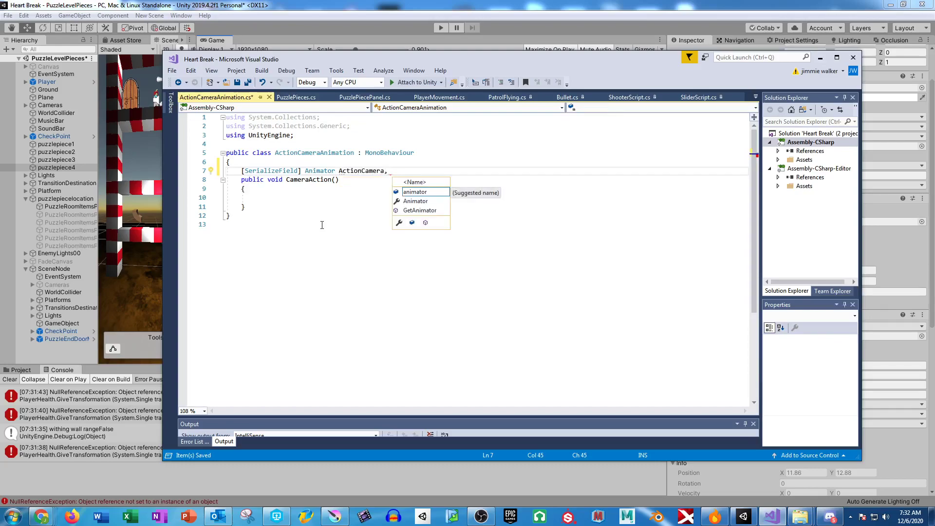
type("Fade")
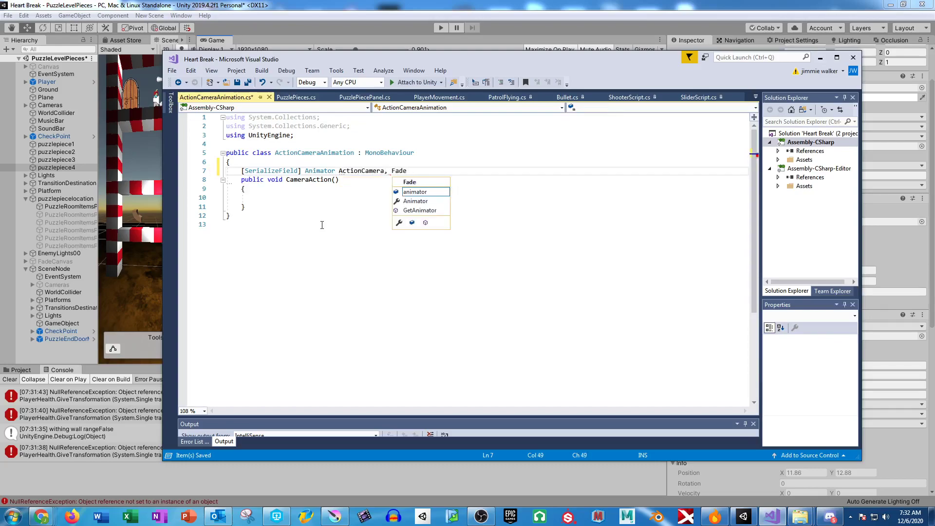
type("wIage;")
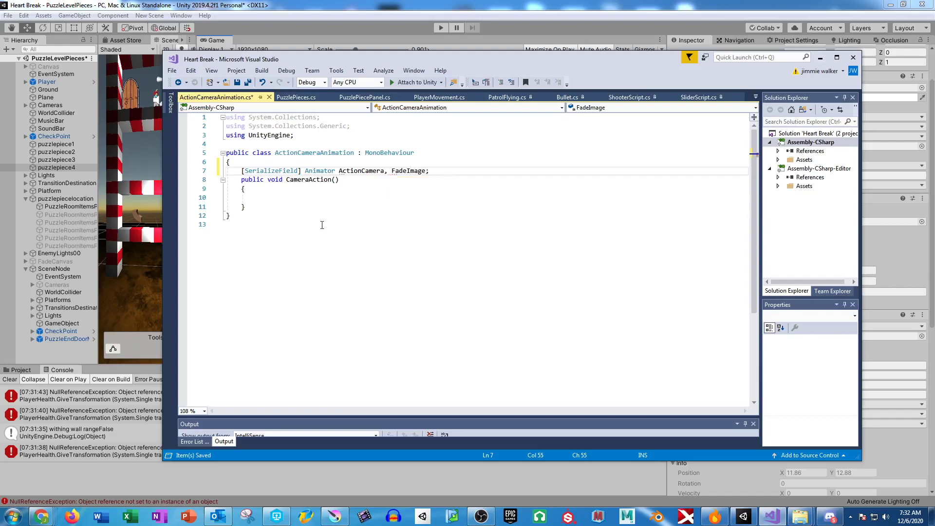
Append Anim to both Animator field names so they read ActionCameraAnim and FadeImageAnim
type("Anim")
key("Left")
key("Left")
key("Left")
key("Left")
key("Left")
key("Left")
key("Left")
type("Anim")
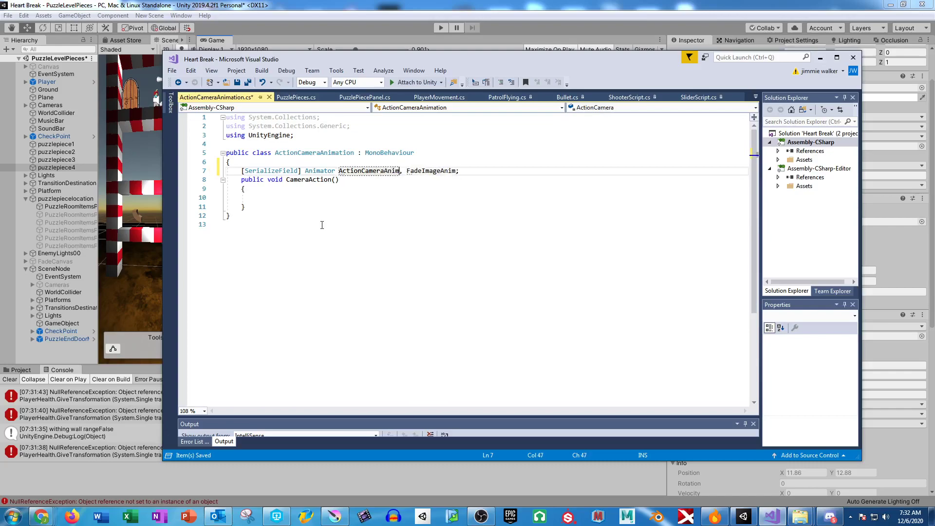
Declare [SerializeField] GameObject Player, PlayerCamera, ActionCamera; on a new line below the Animator fields
left_click(466, 171)
key("Return")
type("[ser")
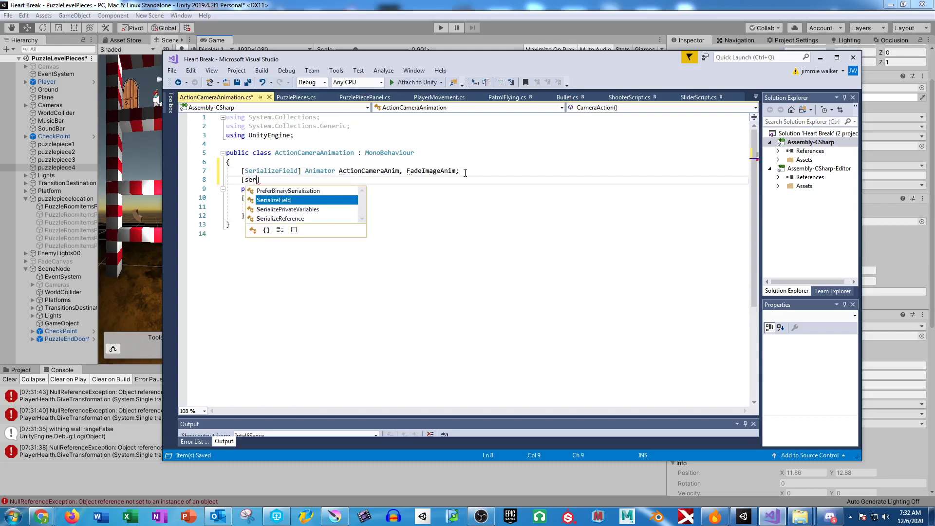
type("]GameObject Playe")
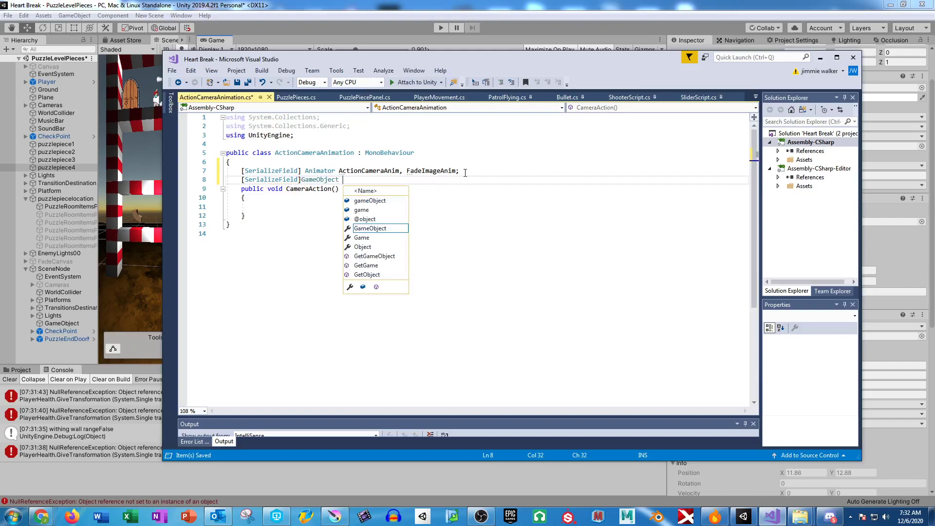
type("r, ")
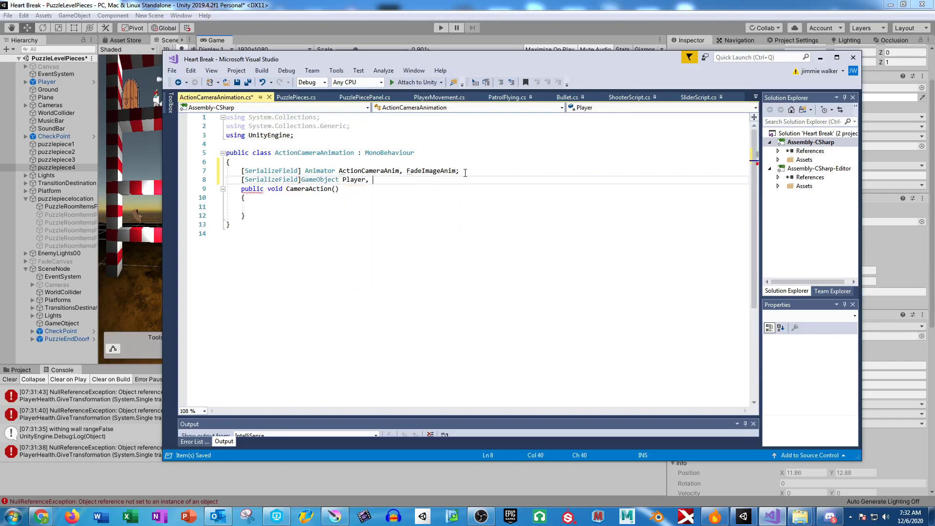
type("PlayerCamera, ")
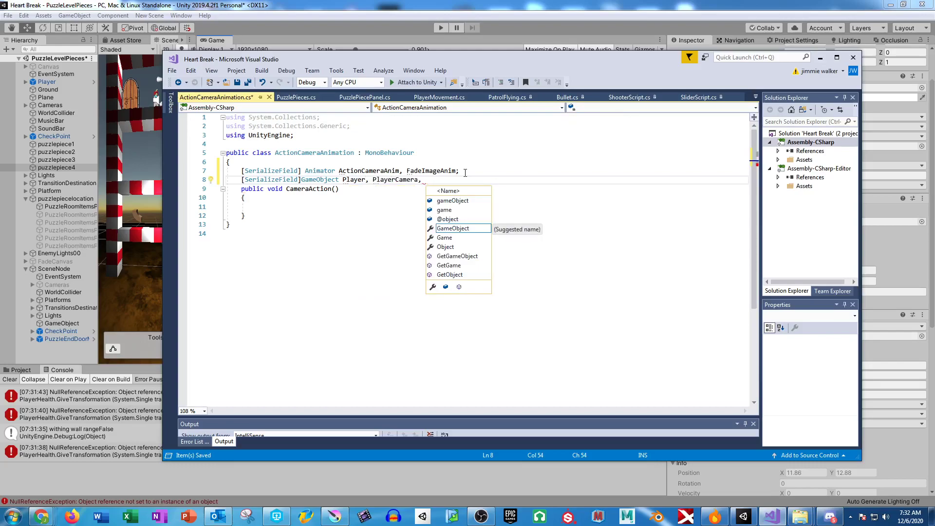
type("ActionCamera")
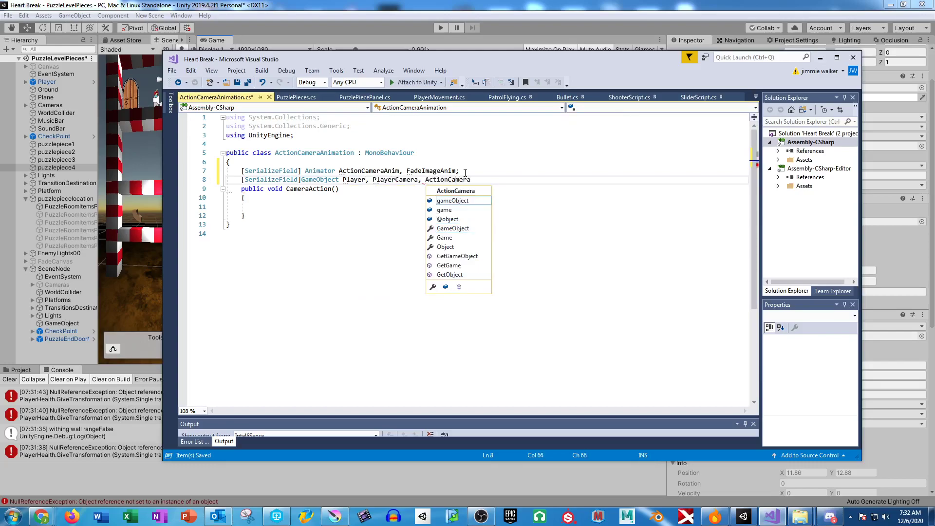
type(";")
Add an empty private void Start() method between the field declarations and CameraAction()
key("Return")
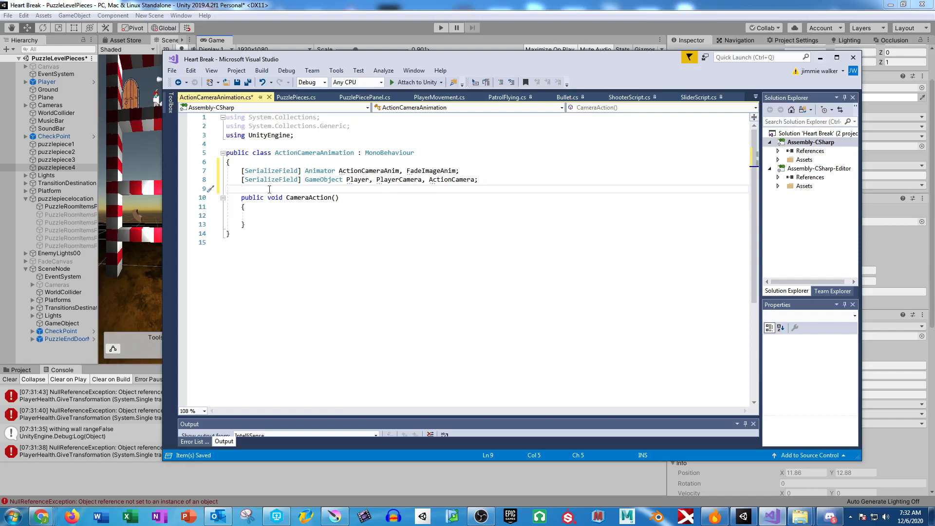
key("Return")
key("Return")
key("Up")
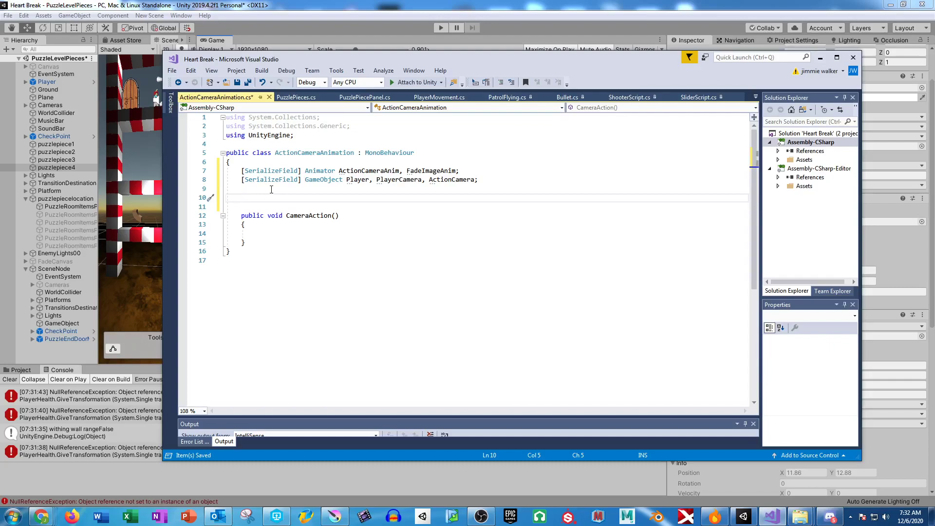
type("start")
key("Tab")
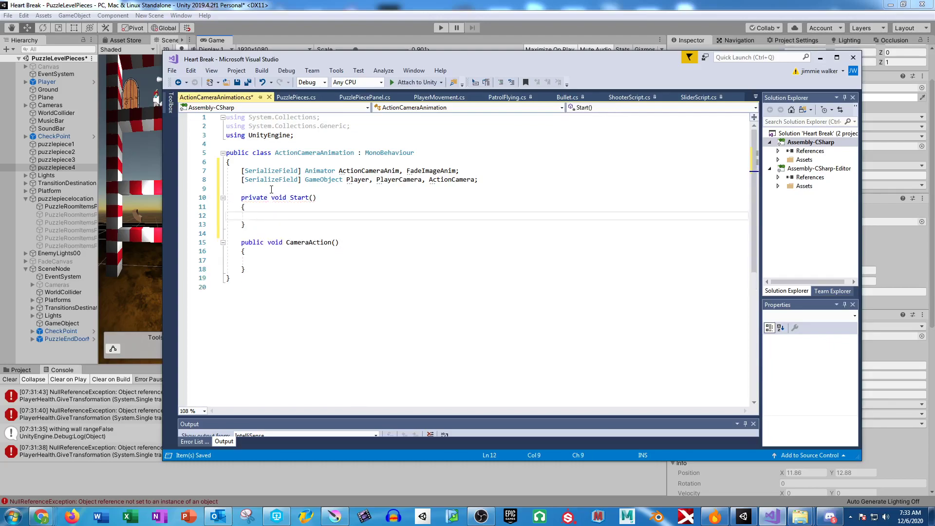
In Start(), assign ActionCameraAnim = ActionCameraAnim.GetComponent<Animator>();
type("ActionCamera")
key("Tab")
type("Anim = ActionCameraAnim")
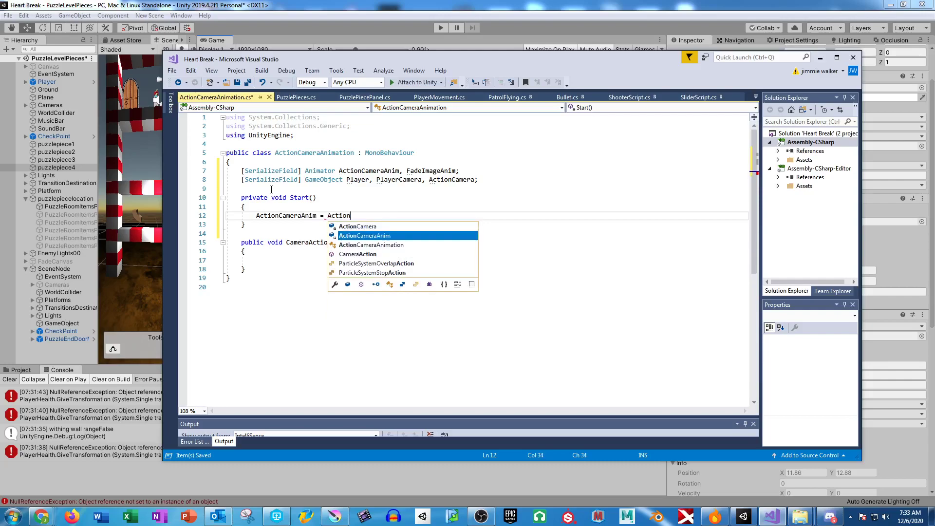
key("Tab")
type(".getco")
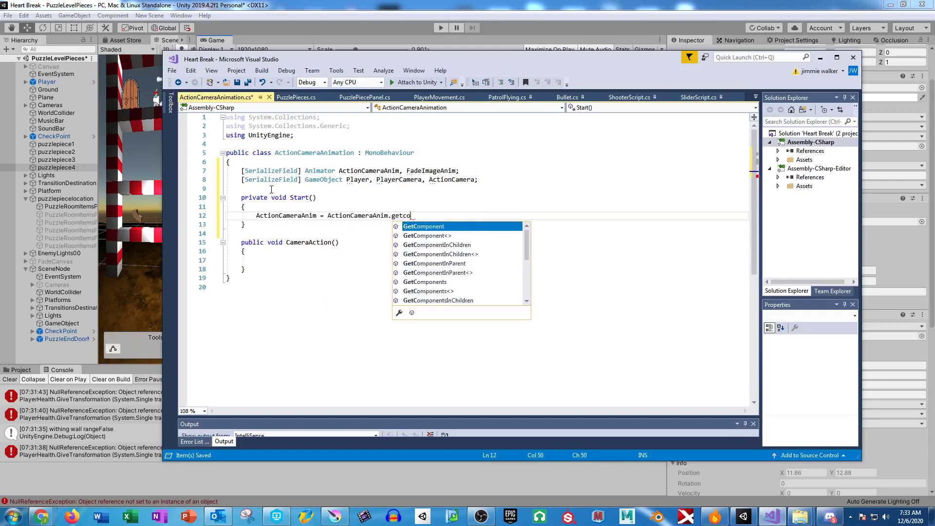
type("mp<Anim")
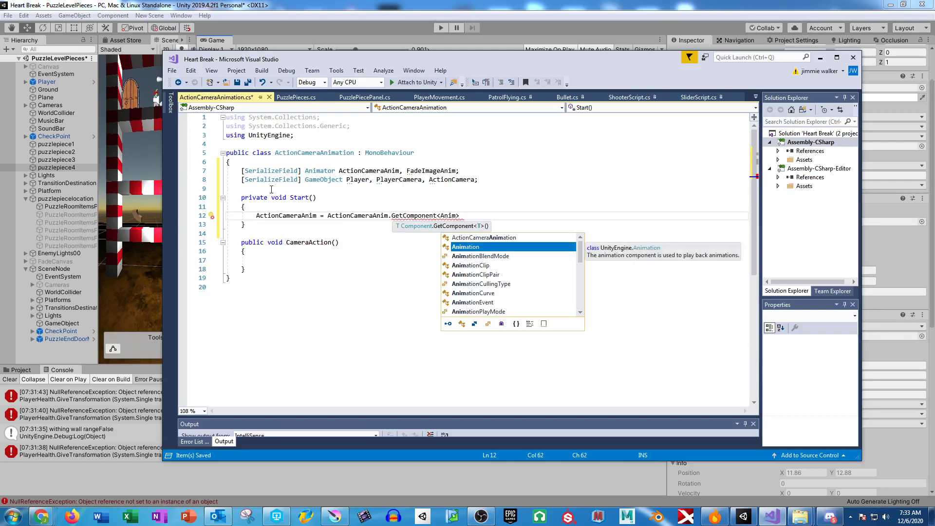
type("ator")
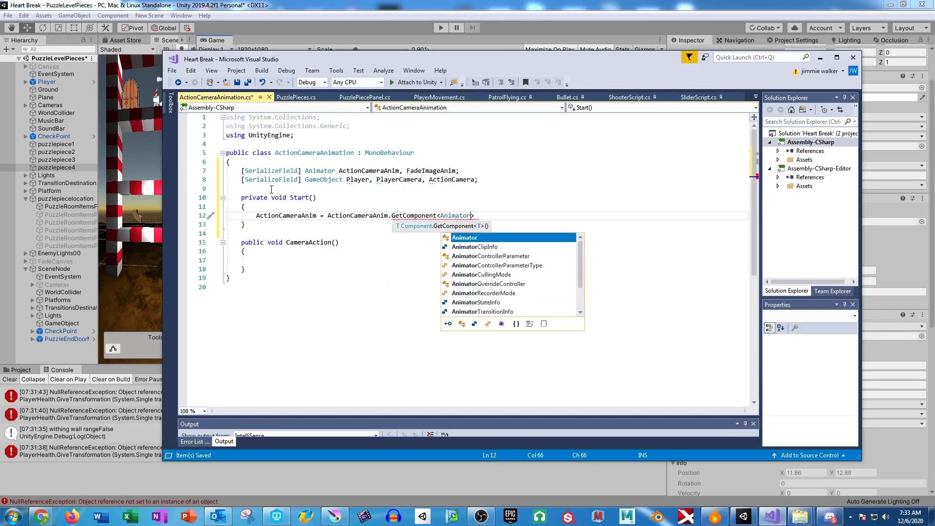
type(">();")
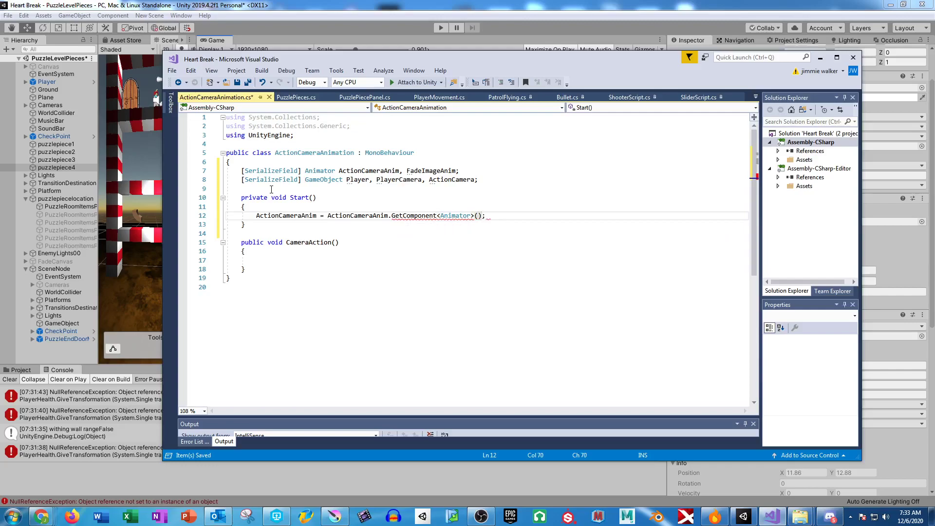
Duplicate the GetComponent line in Start() and replace both ActionCameraAnim names in the copy with FadeImageAnim
left_click_drag(500, 215, 259, 221)
key("ctrl+c")
left_click(491, 216)
key("Return")
key("ctrl+v")
double_click(431, 171)
key("ctrl+c")
double_click(286, 224)
key("ctrl+v")
double_click(341, 224)
key("ctrl+v")
left_click(476, 224)
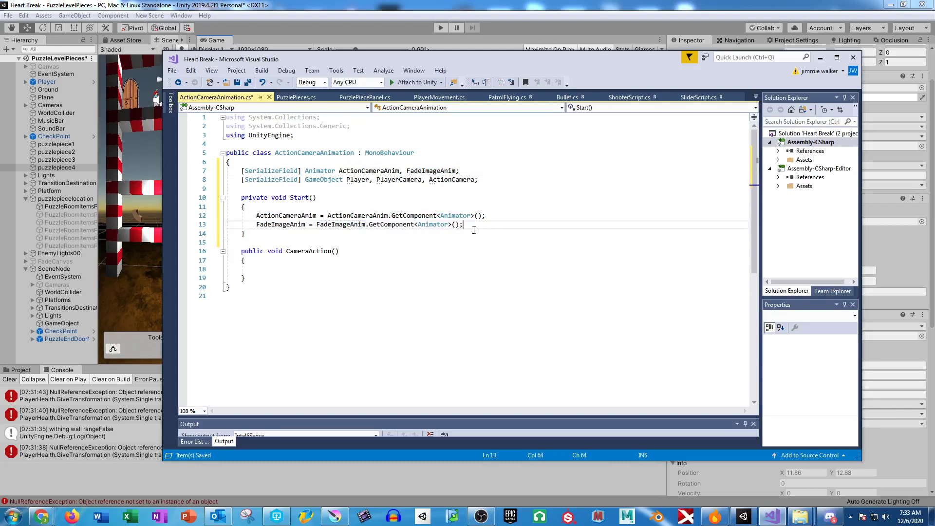
In CameraAction(), add StartCoroutine("CameraWait"); as the method body
left_click(302, 269)
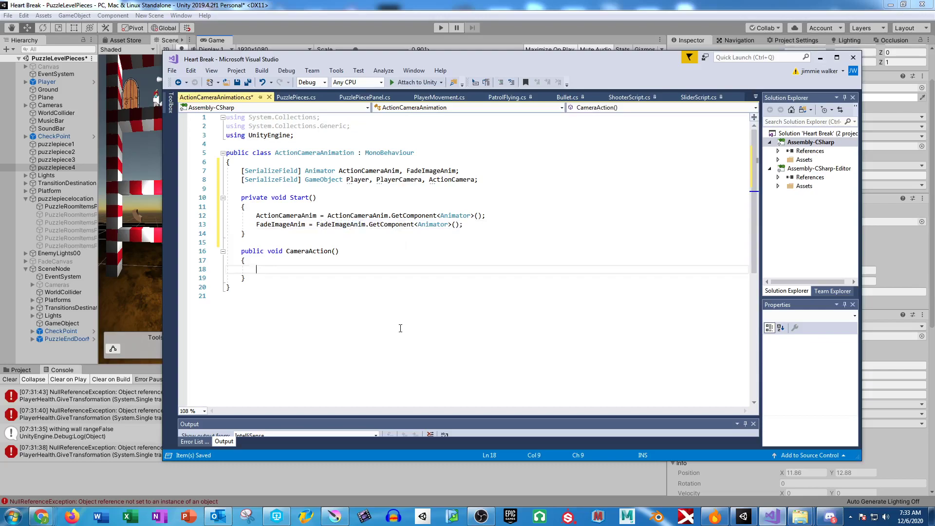
type("StartCoroutine")
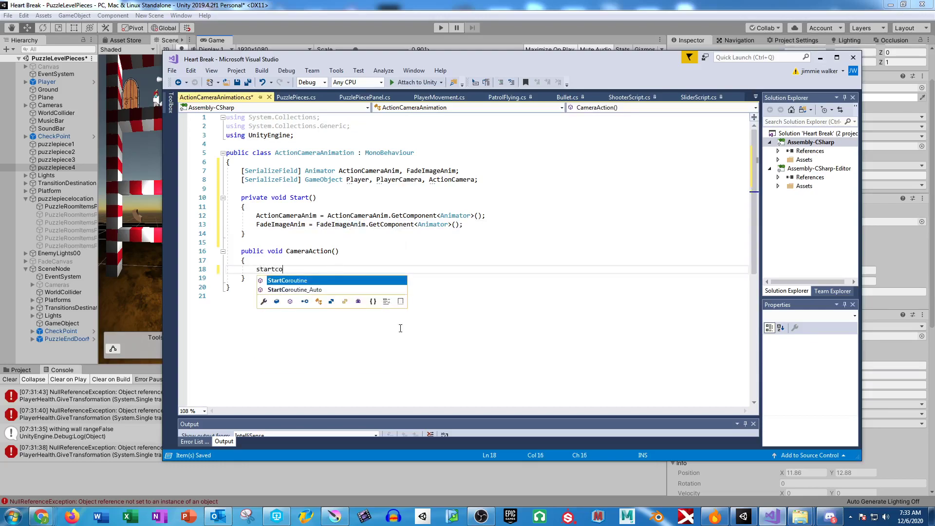
type("(\"")
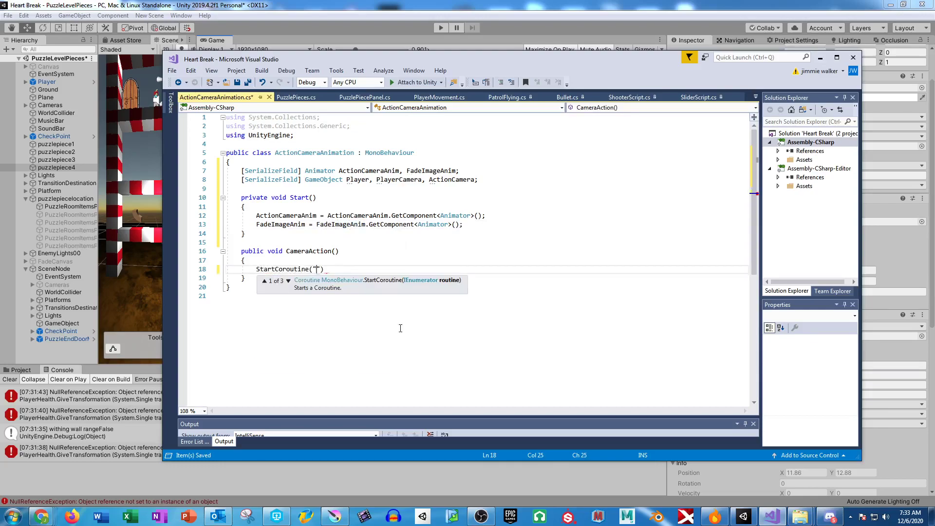
type("Camear")
key("BackSpace")
key("BackSpace")
type("raWait\")")
key("Down")
Declare an IEnumerator CameraWait() method with an empty body below CameraAction()
key("Return")
key("Return")
type("Ienu")
key("Down")
key("Down")
key("Tab")
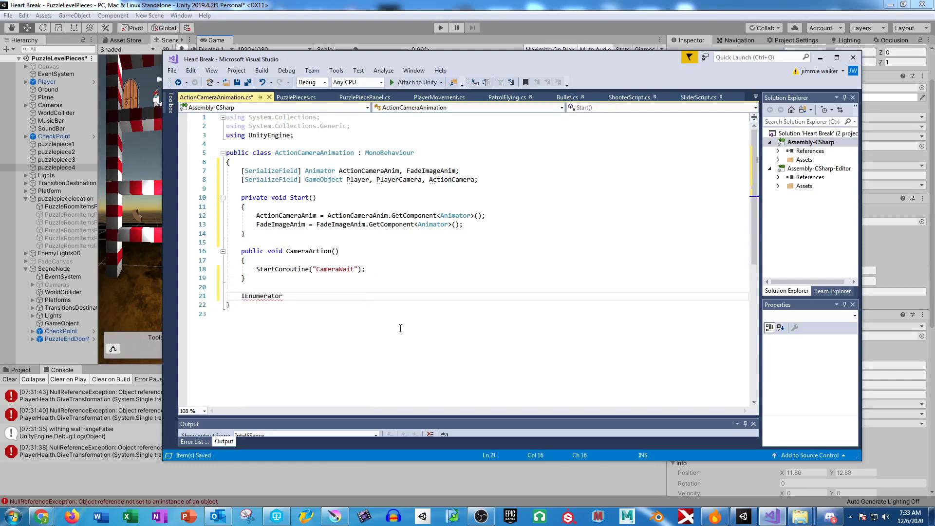
type("Camear")
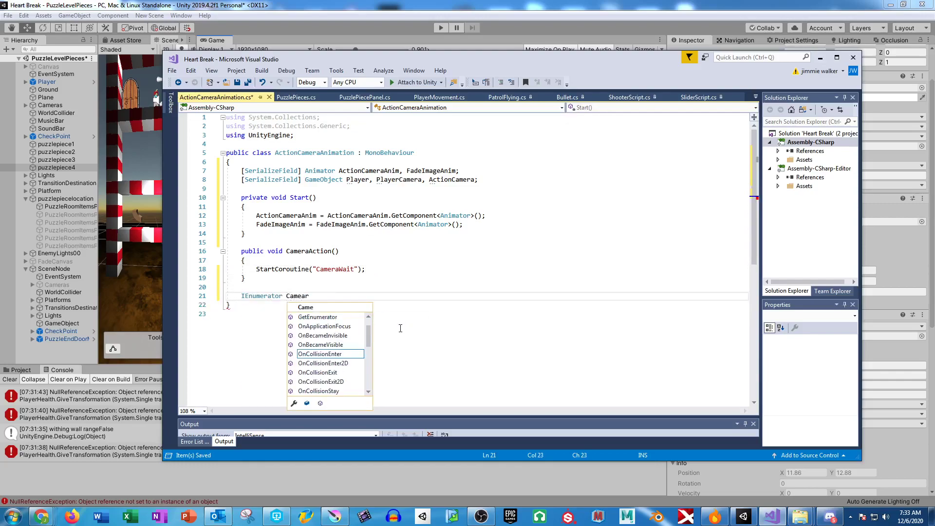
key("BackSpace")
key("BackSpace")
type("raWait")
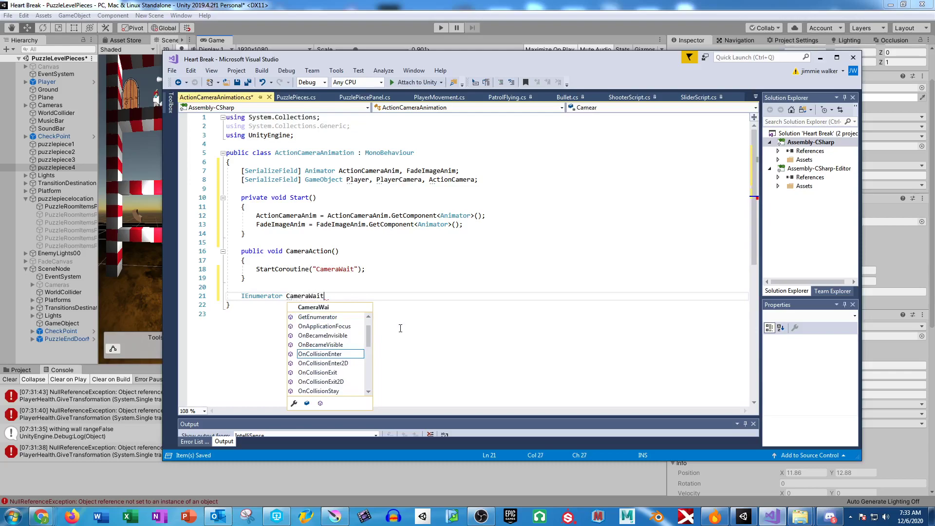
type("()")
key("Return")
type("{")
key("Return")
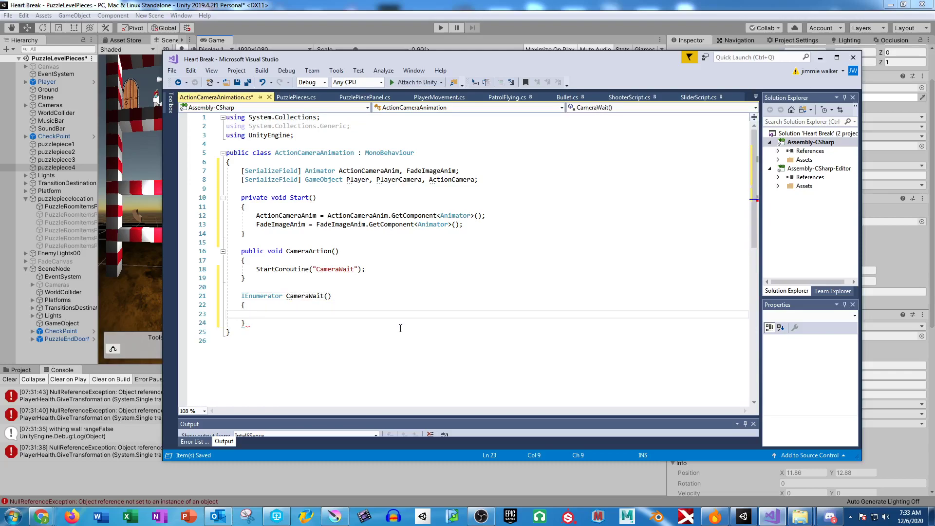
Add yield return new WaitForSeconds(1); inside the CameraWait() body
type("A")
key("BackSpace")
type("y")
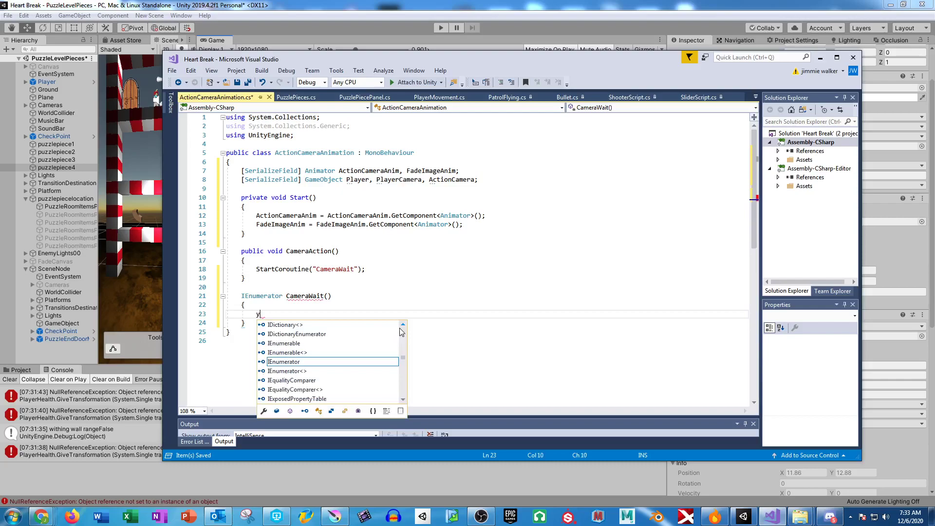
type("ield return n")
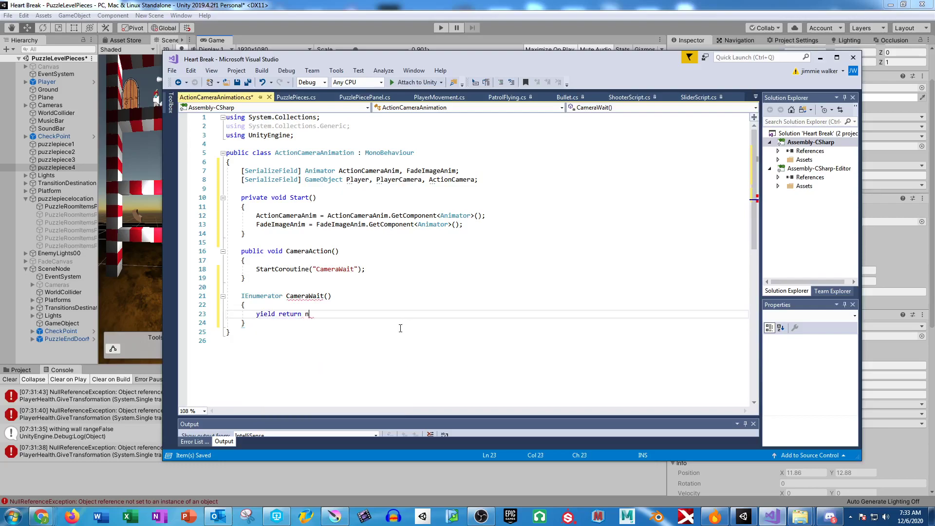
type("ew WaitF")
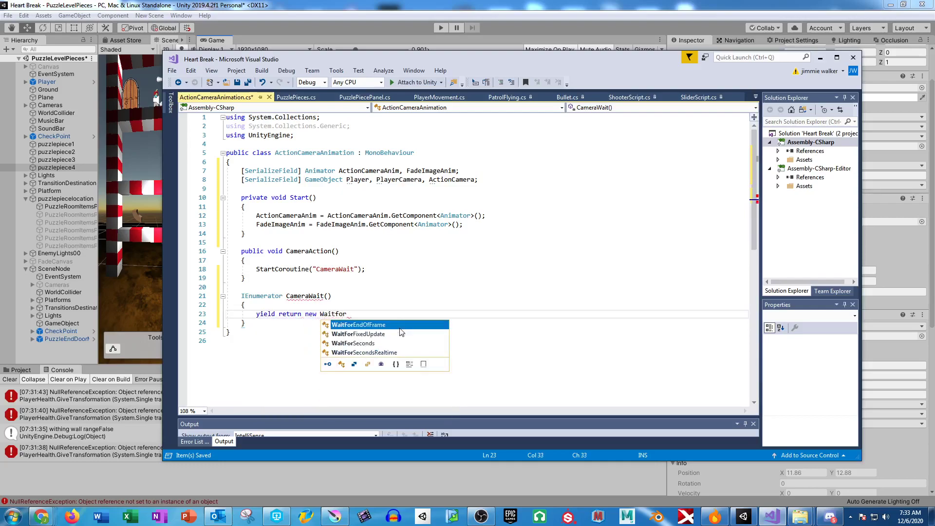
key("Down")
key("Down")
key("Tab")
type("(1")
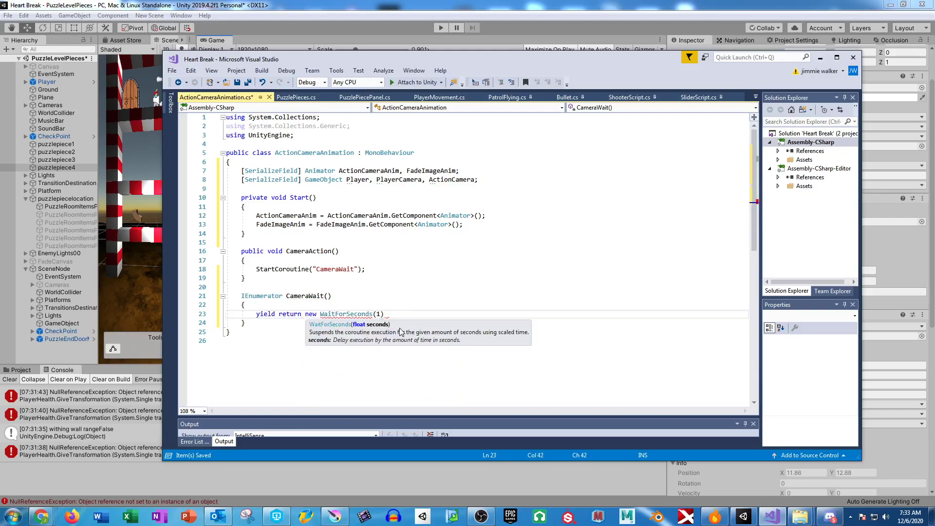
type(")")
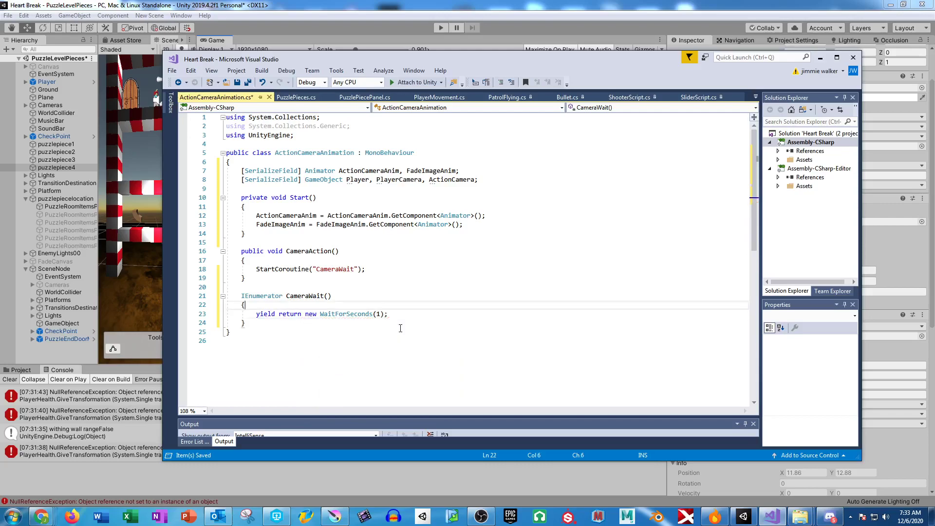
Insert a line above the wait in CameraWait() and start a FadeImageAnim.SetBool() call there
key("ctrl+Return")
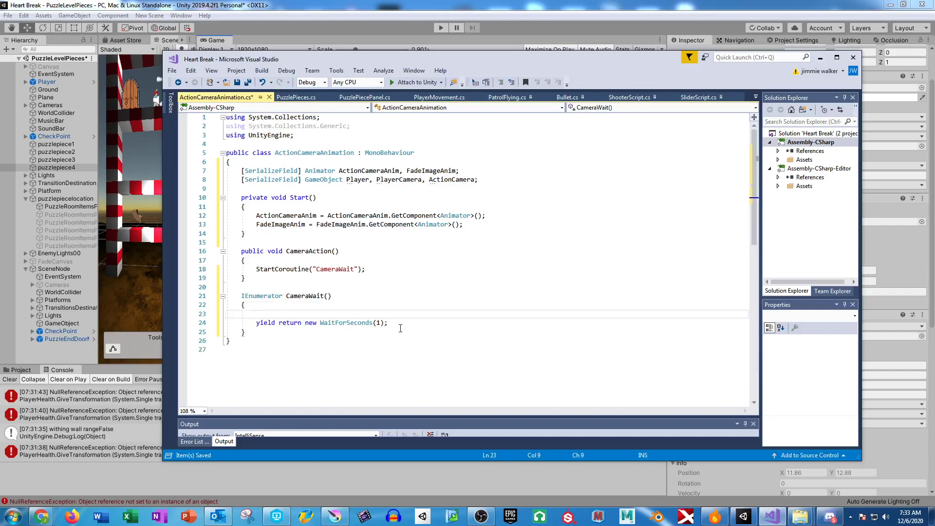
type("Fade")
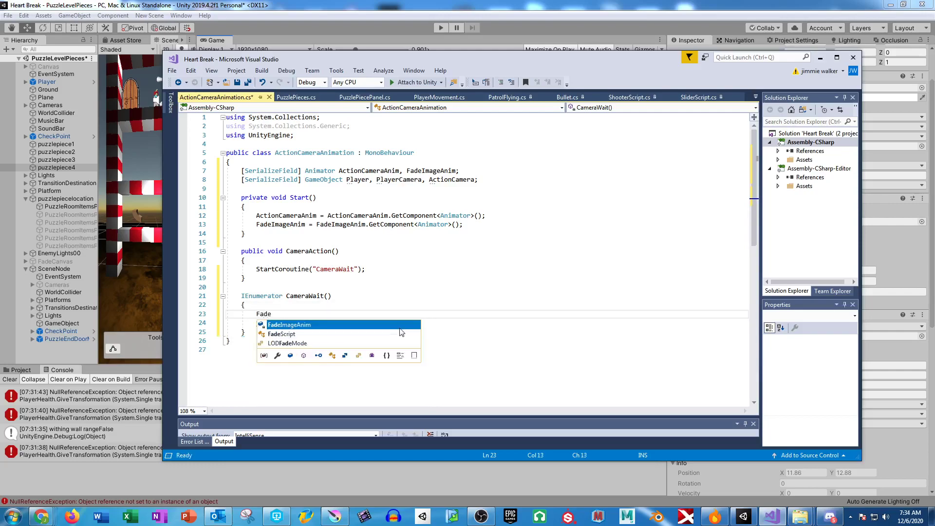
type("ImageAnim.s")
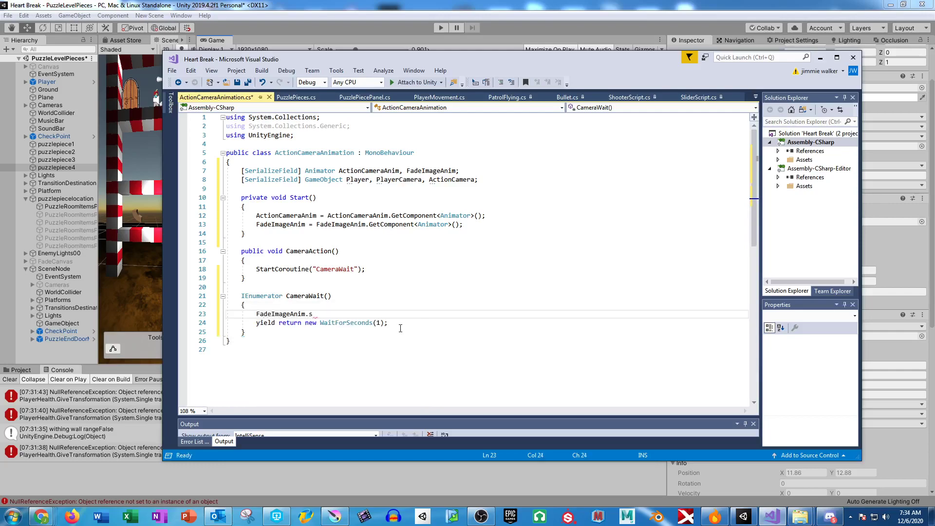
type("et")
double_click(400, 332)
type("(")
Check the parameter name in the FadeCanvas Image's Animator in Unity, and complete the SetBool call in Visual Studio with "FadeIn", true
key("alt+Tab")
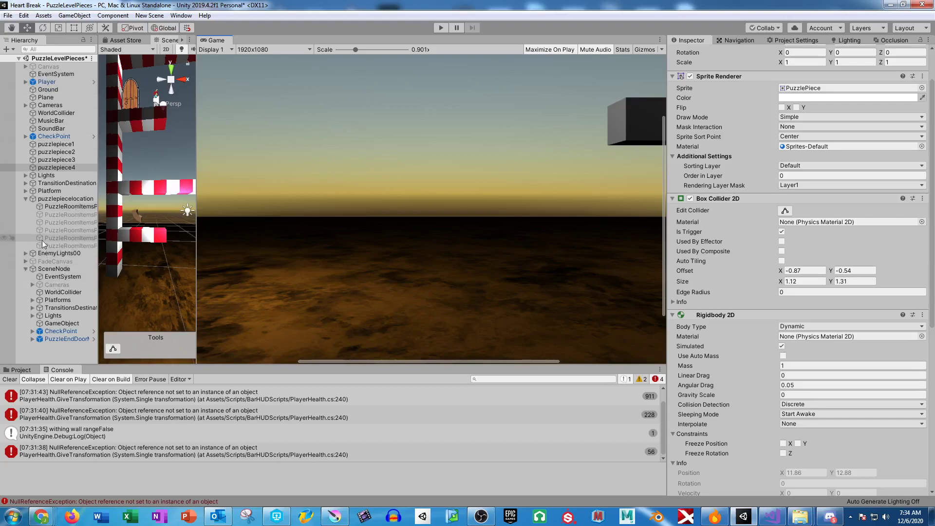
left_click(26, 261)
left_click(49, 269)
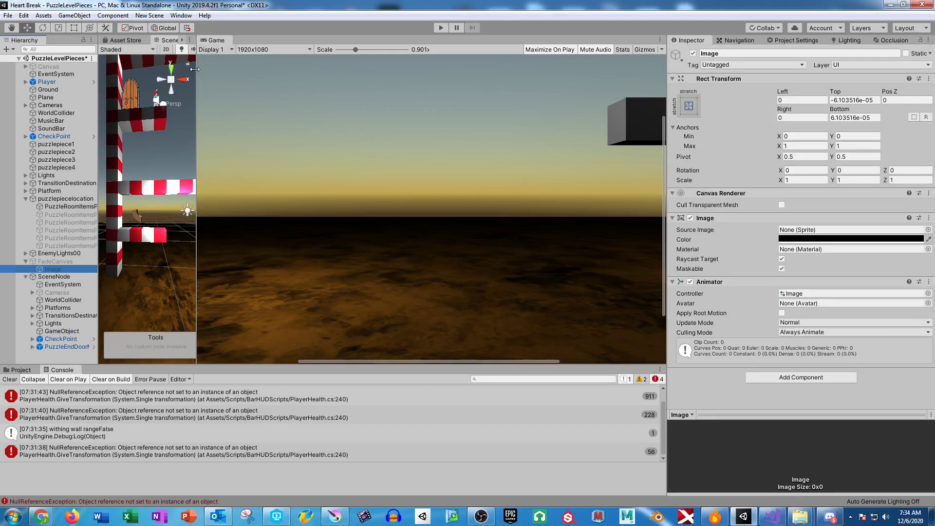
left_click_drag(194, 69, 321, 69)
left_click(207, 40)
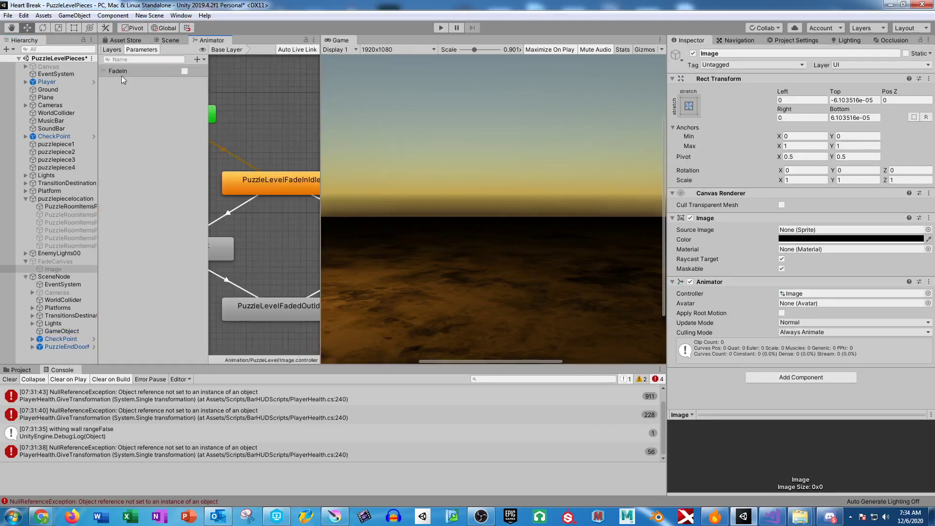
left_click(773, 516)
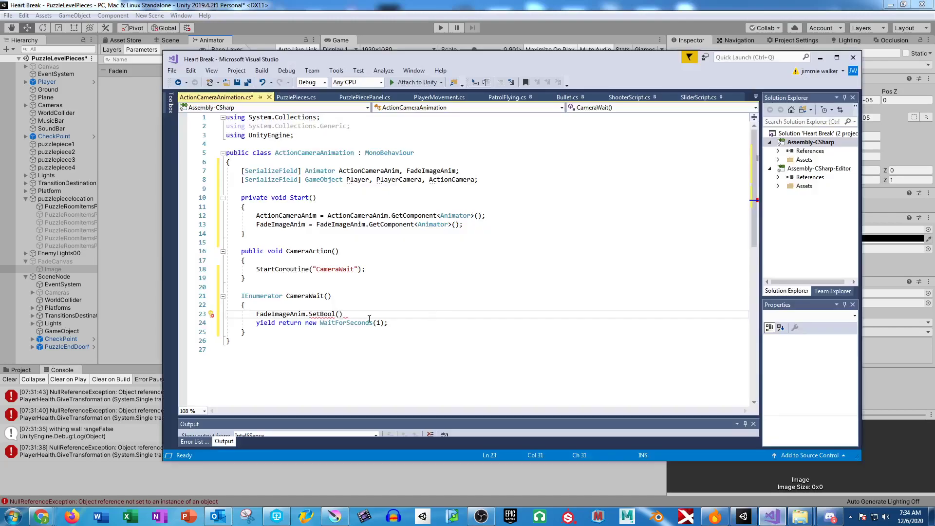
type("\"FadeIn\", true);")
Duplicate the SetBool and WaitForSeconds lines below the originals, set the copied FadeIn value to false, and add a blank line after them
left_click_drag(389, 323, 252, 317)
key("ctrl+c")
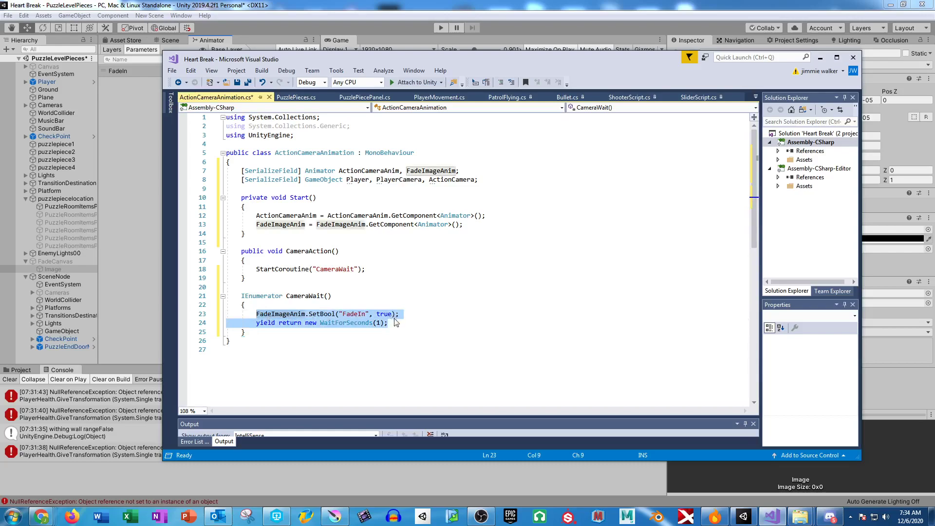
left_click(395, 323)
key("Return")
key("ctrl+v")
key("Up")
key("ctrl+Left")
key("ctrl+shift+Right")
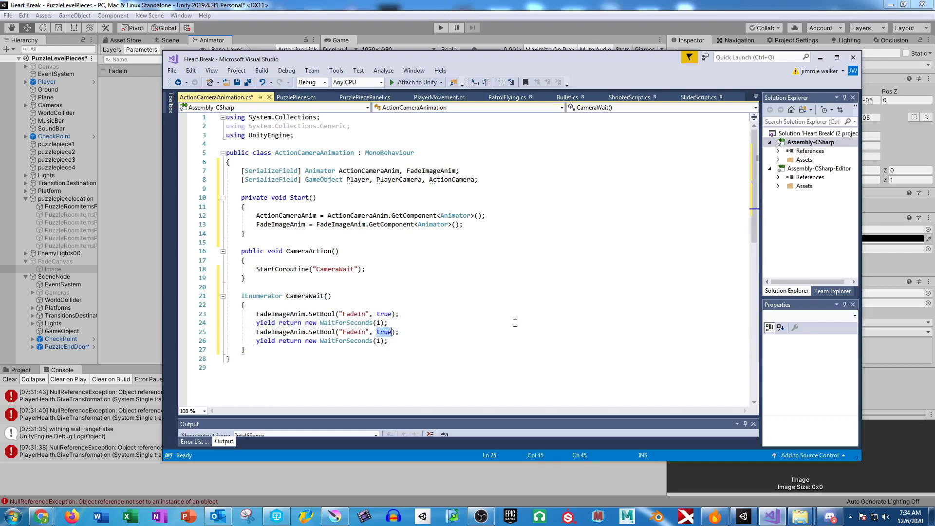
type("false")
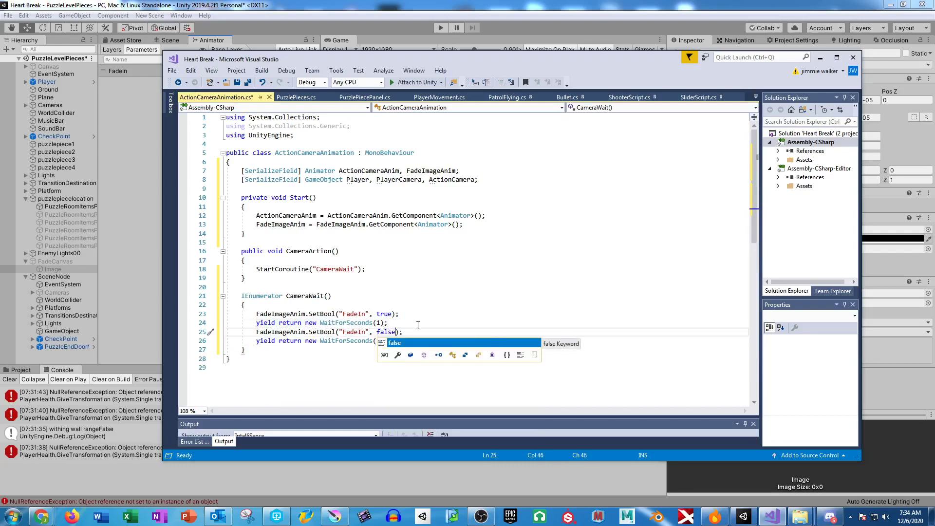
left_click(421, 326)
left_click_drag(401, 323, 255, 323)
key("Return")
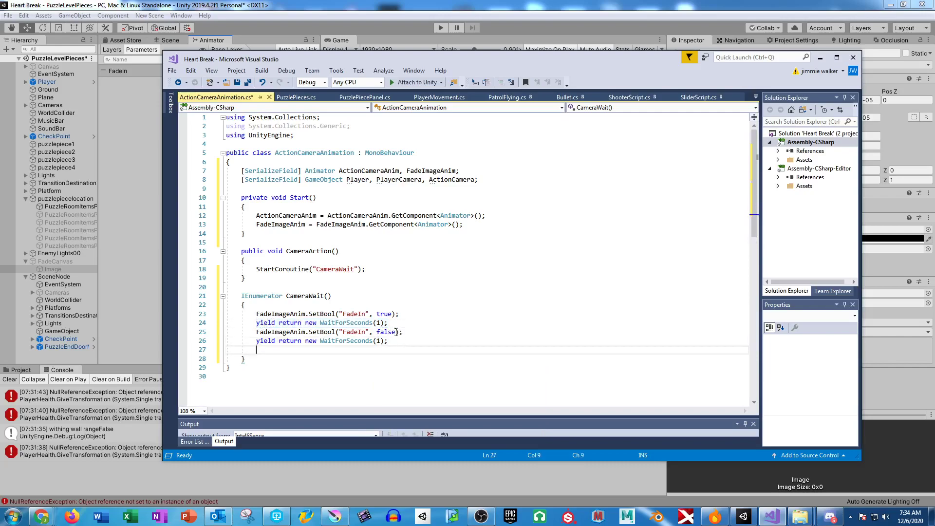
Replace the second SetBool line, the one with the false value, with Player.SetActive(false);
left_click_drag(405, 335, 256, 333)
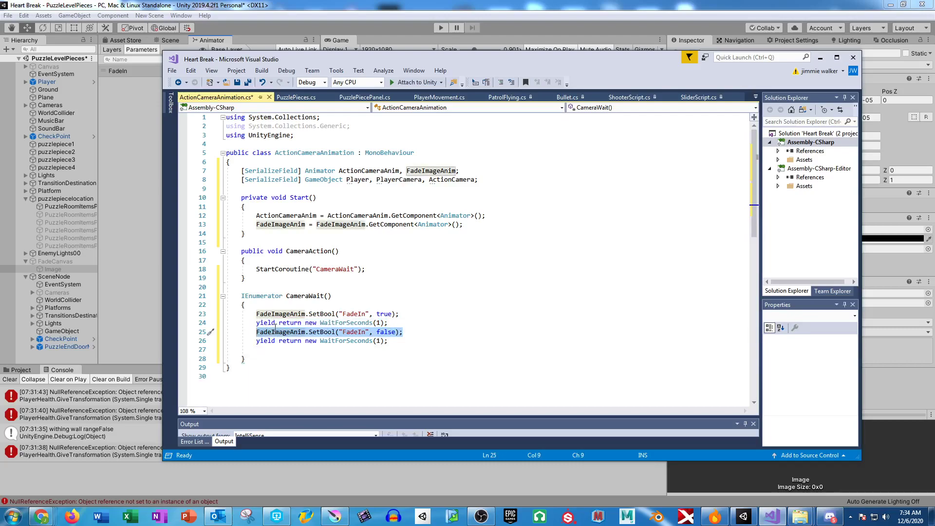
left_click_drag(403, 333, 257, 330)
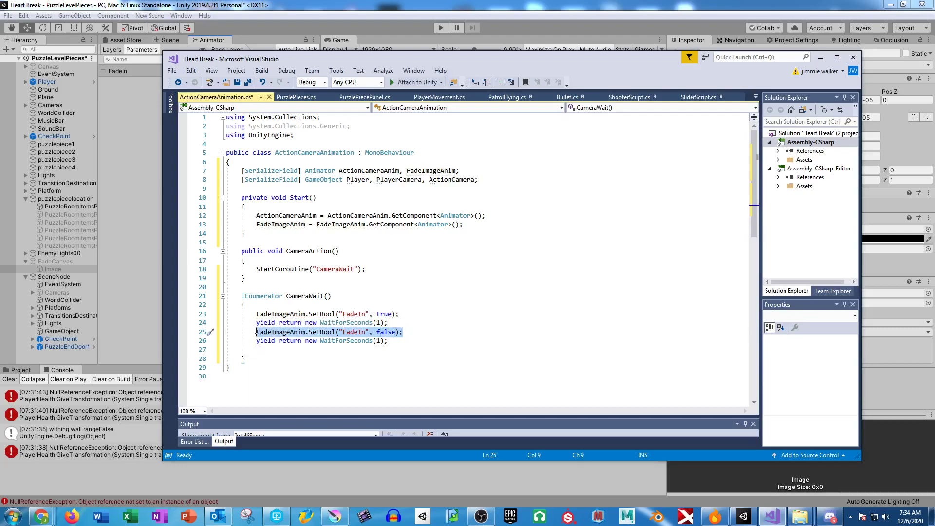
type("Player.")
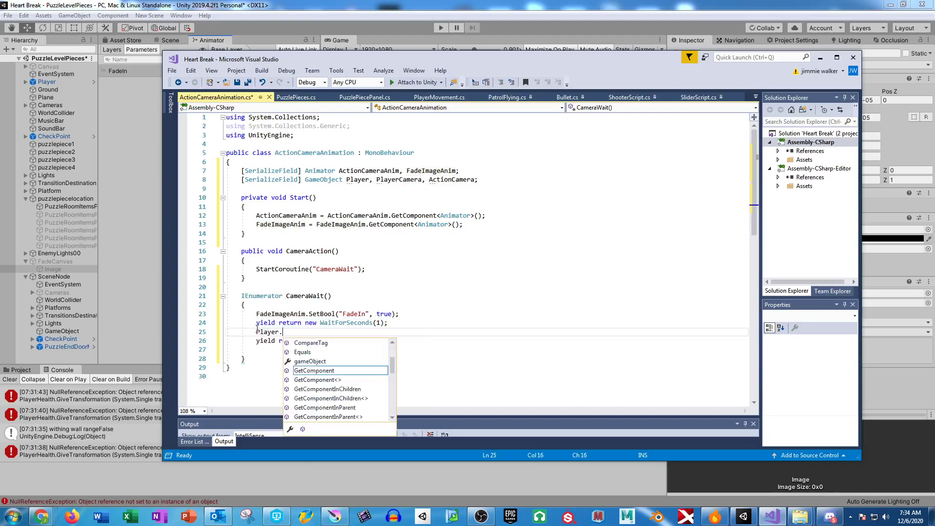
type("seta(false)")
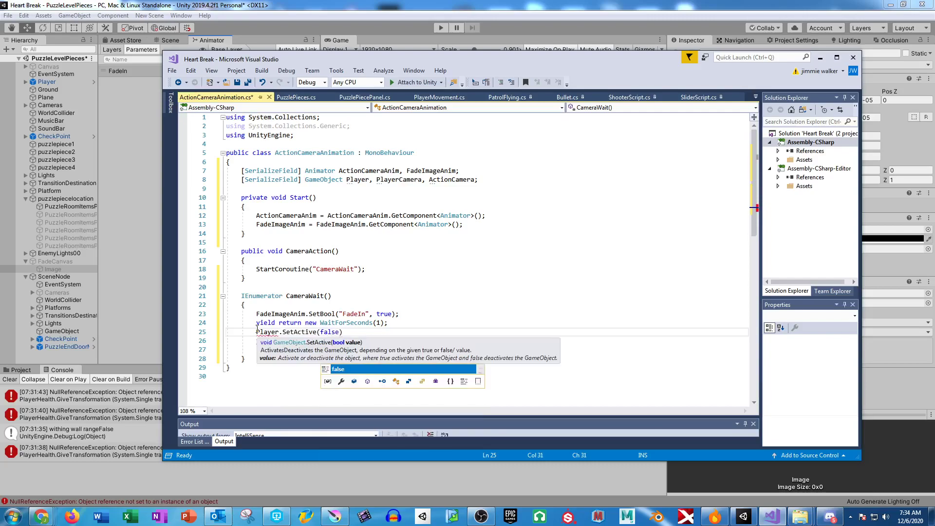
type(";")
Add PlayerCamera.SetActive(false); below the Player line, followed by a new empty line
key("Return")
type("PlayerCamera")
type(".SetActive")
type("(false);")
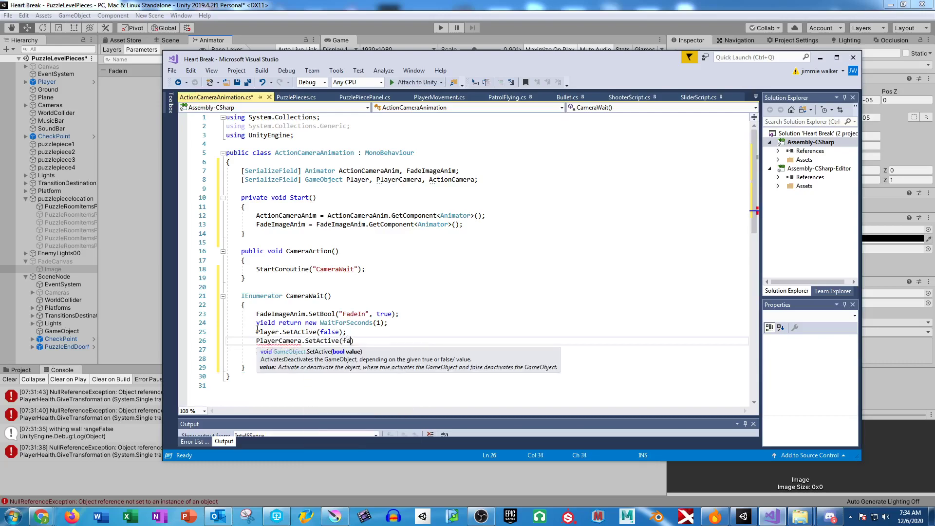
key("Return")
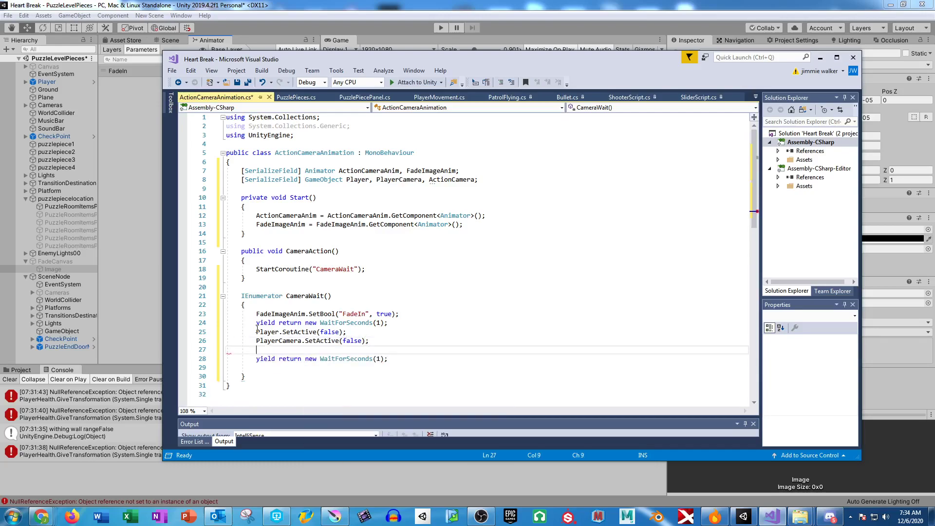
Add ActionCamera.SetActive(true); below the PlayerCamera line in CameraWait, followed by a new line
type("action")
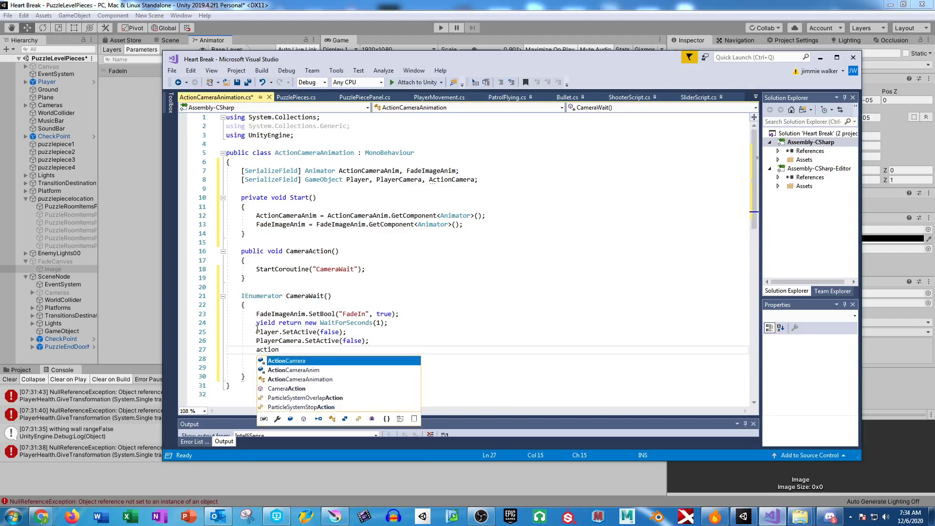
type(".SetActive")
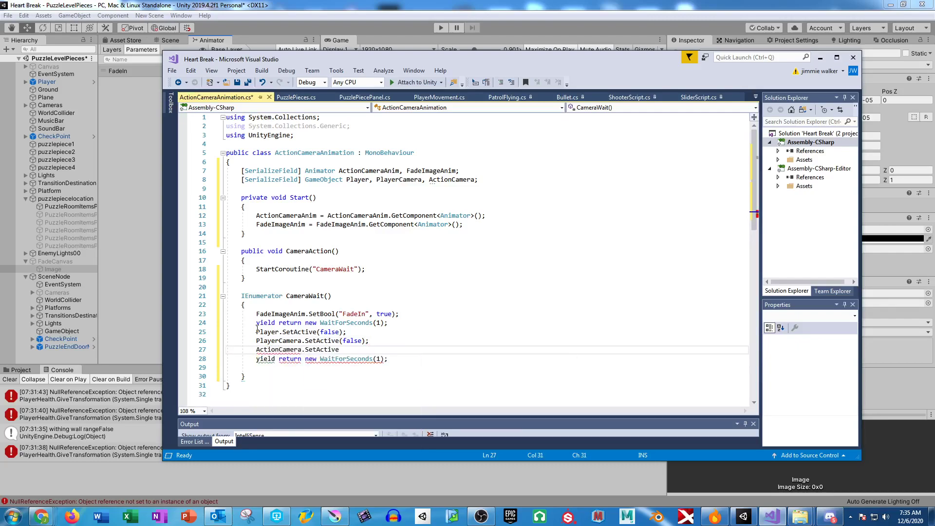
type("(true);")
key("Return")
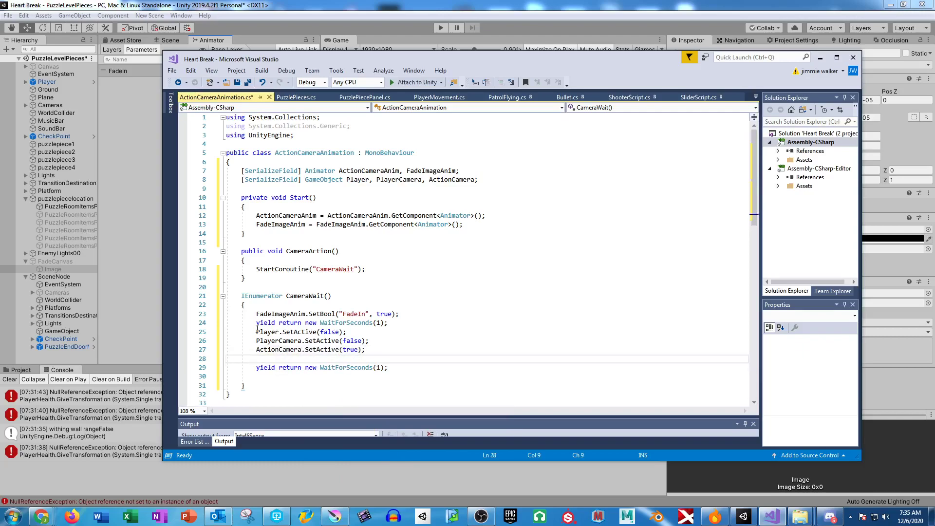
Add FadeImageAnim.SetBool("FadeIn", false); below the second WaitForSeconds line, and remove the blank line above that wait
left_click(410, 368)
key("Return")
type("FadeImageAnim.SetBool(\"FadeIn\", false);")
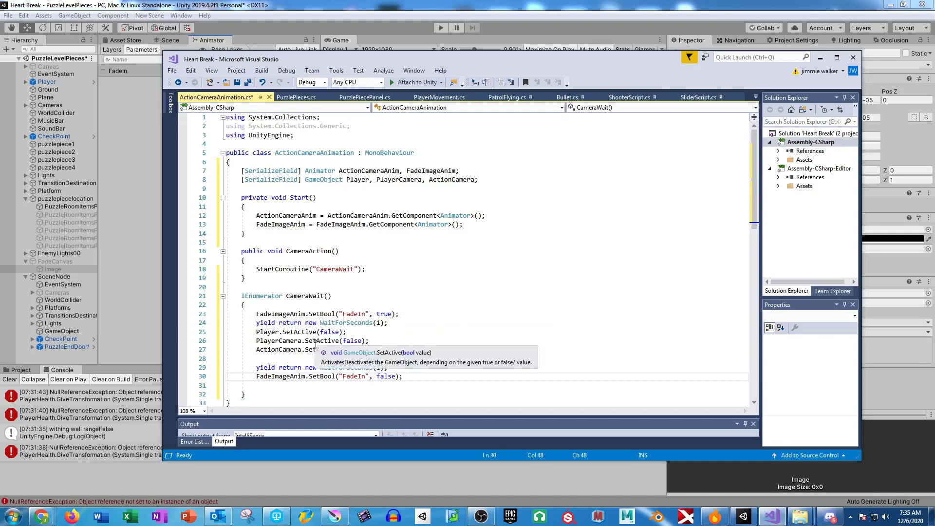
left_click(373, 358)
key("BackSpace")
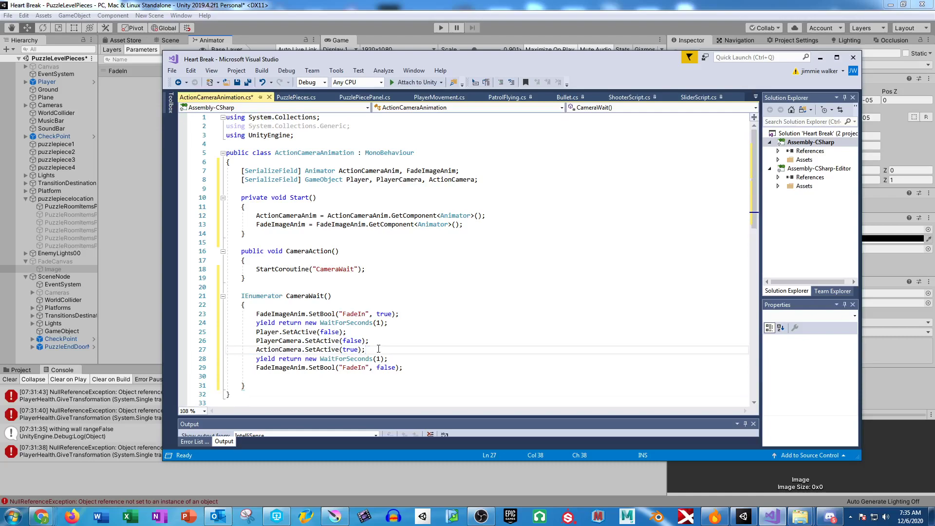
Insert ActionCameraAnim.SetBool("StartAnim", true); between the ActionCamera.SetActive line and the second WaitForSeconds line
key("Return")
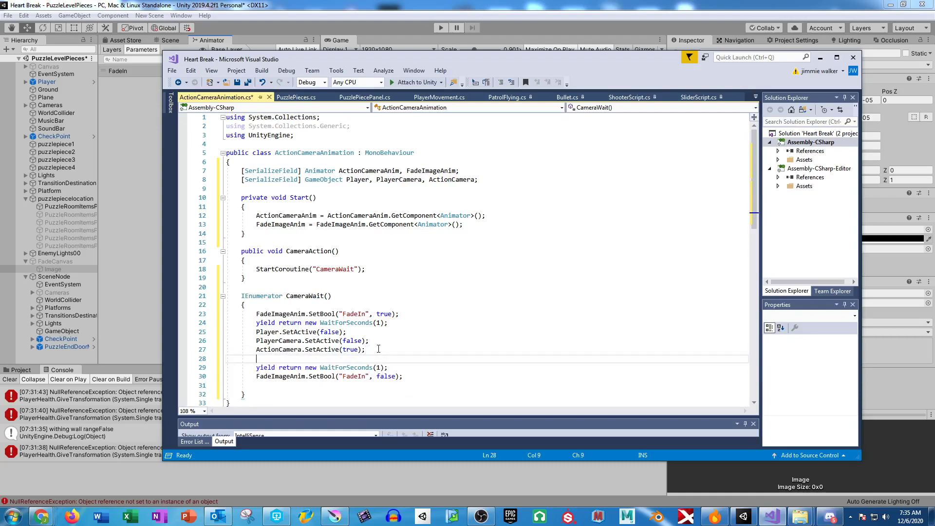
type("Act")
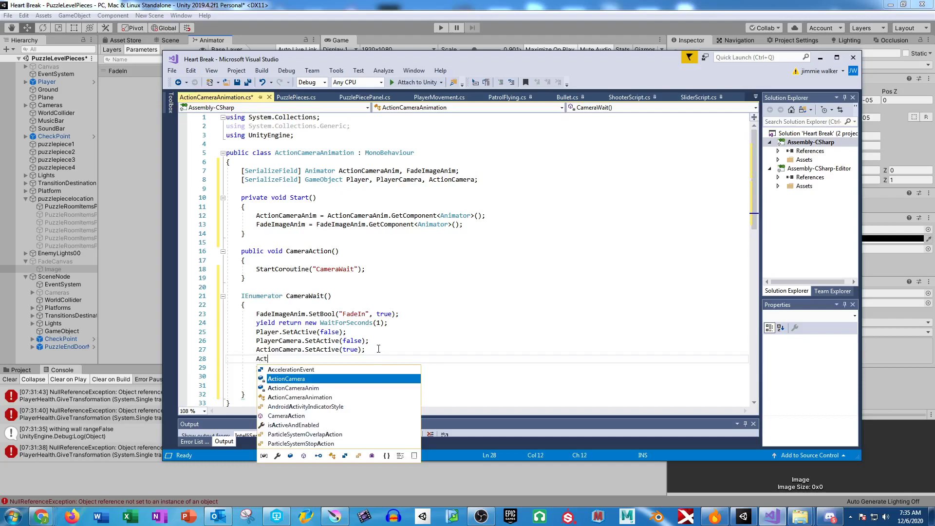
type("ionC")
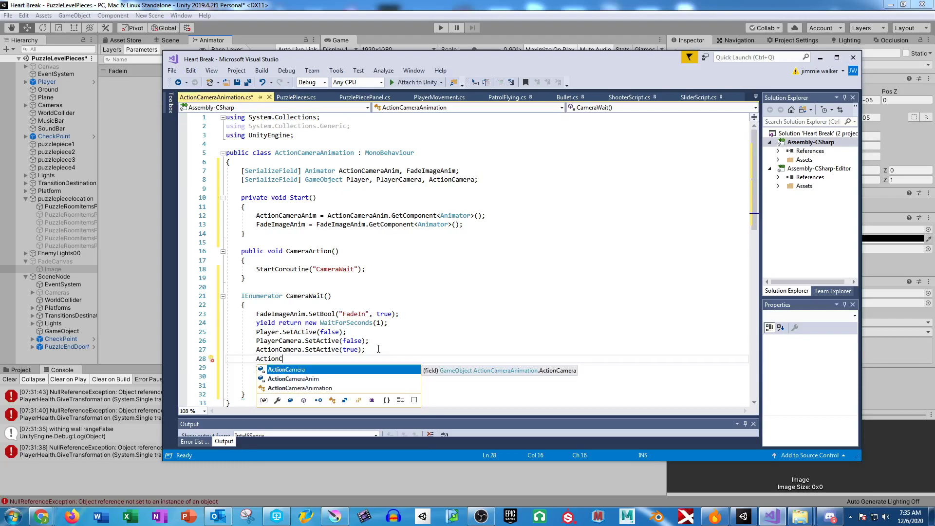
type("ameraAnim.set")
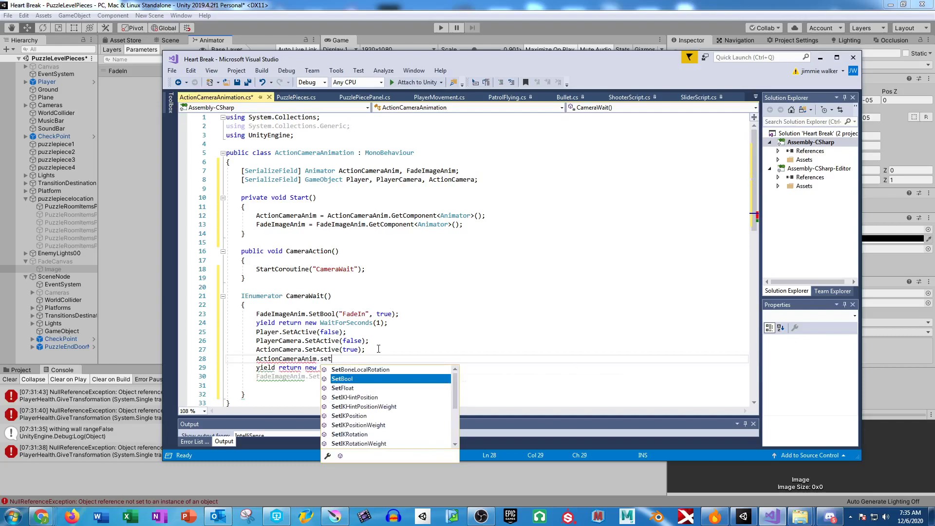
key("Tab")
type("(\"A")
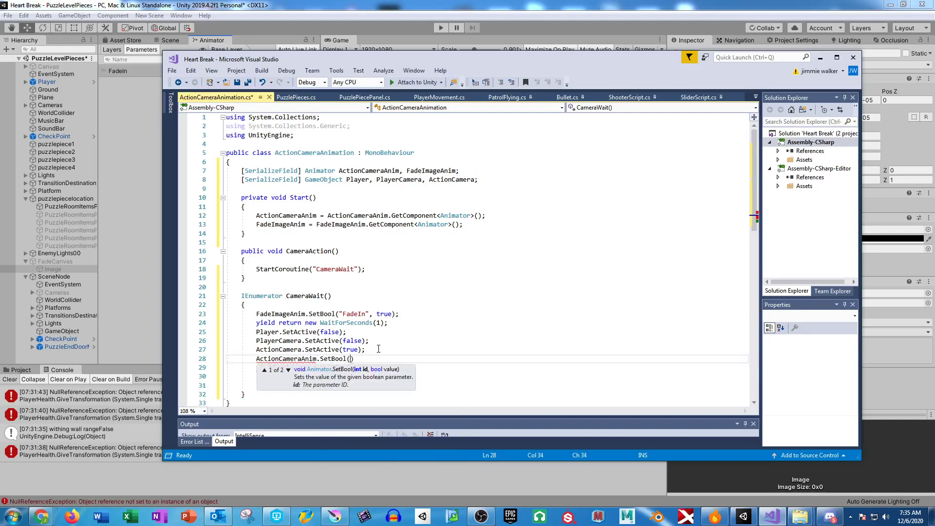
key("BackSpace")
type("StartAnim\", true);")
left_click(420, 377)
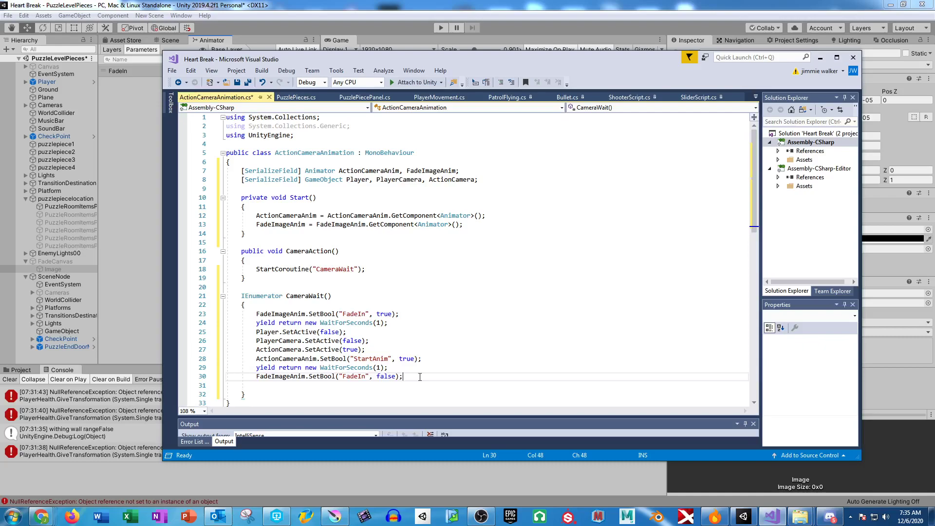
Cut the StartAnim SetBool line from above the second WaitForSeconds line
left_click_drag(422, 359, 255, 359)
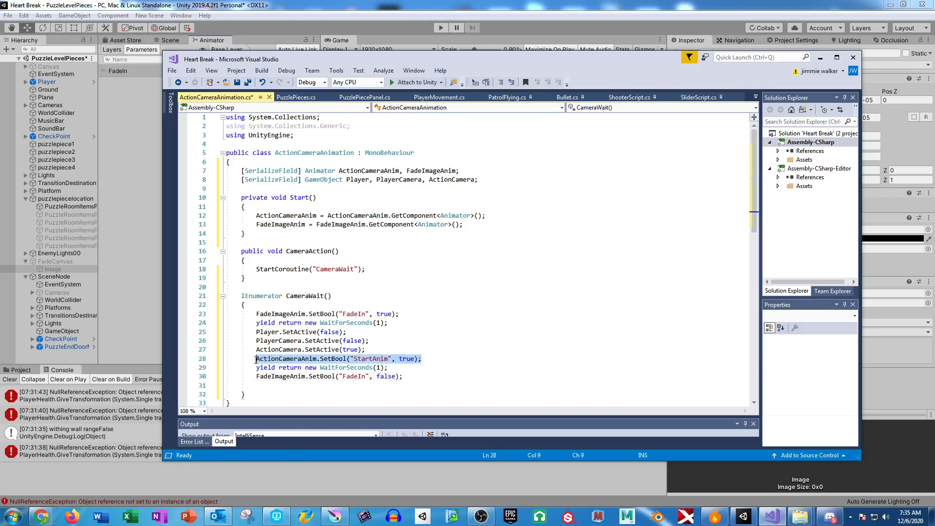
left_click(449, 358)
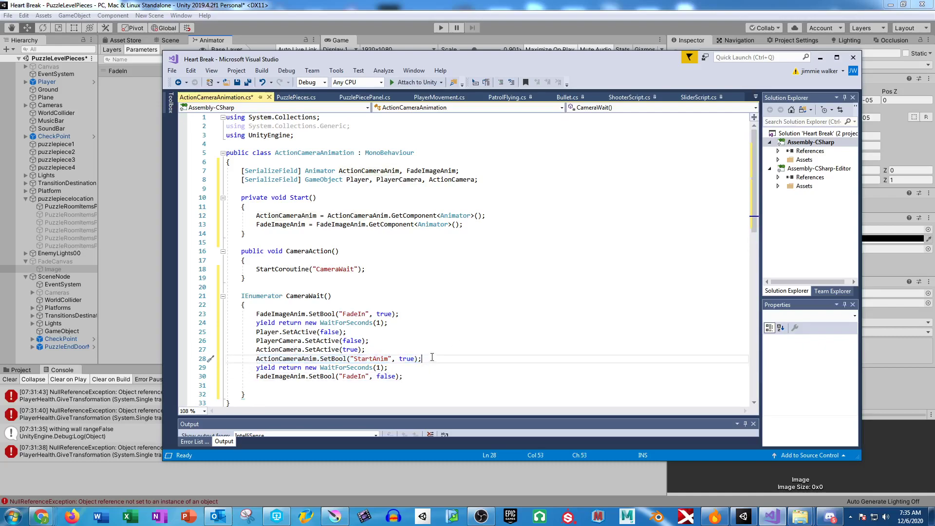
key("ctrl+x")
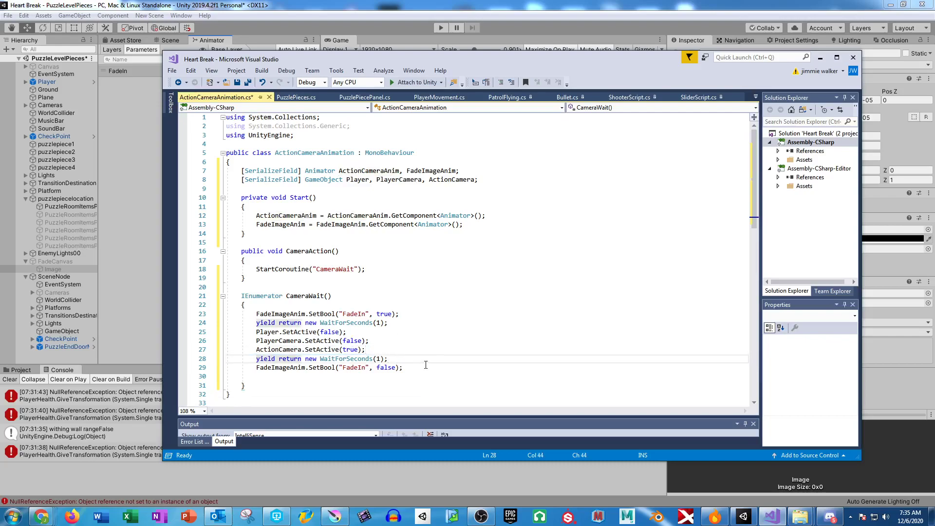
Below the FadeIn false line, add yield return new WaitForSeconds(1); followed by ActionCameraAnim.SetBool("StartAnim", true);
left_click(415, 367)
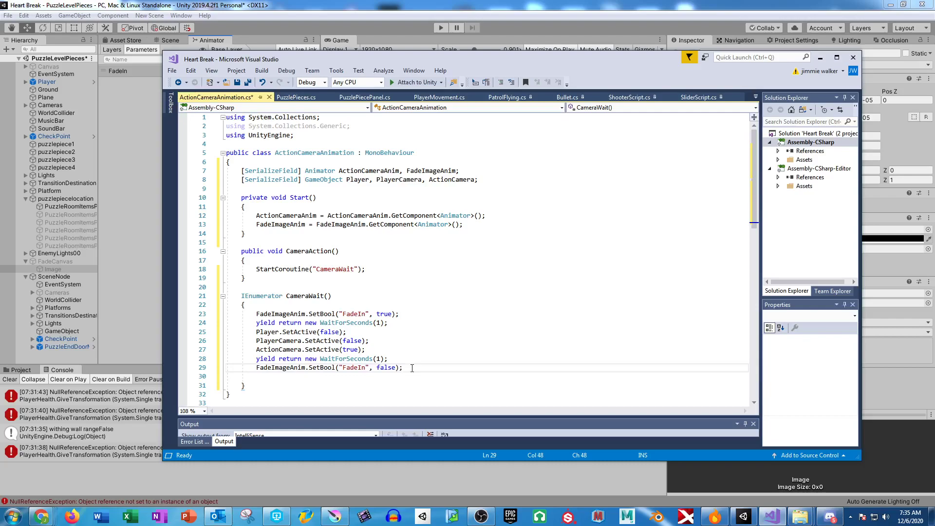
key("Return")
type("yiel")
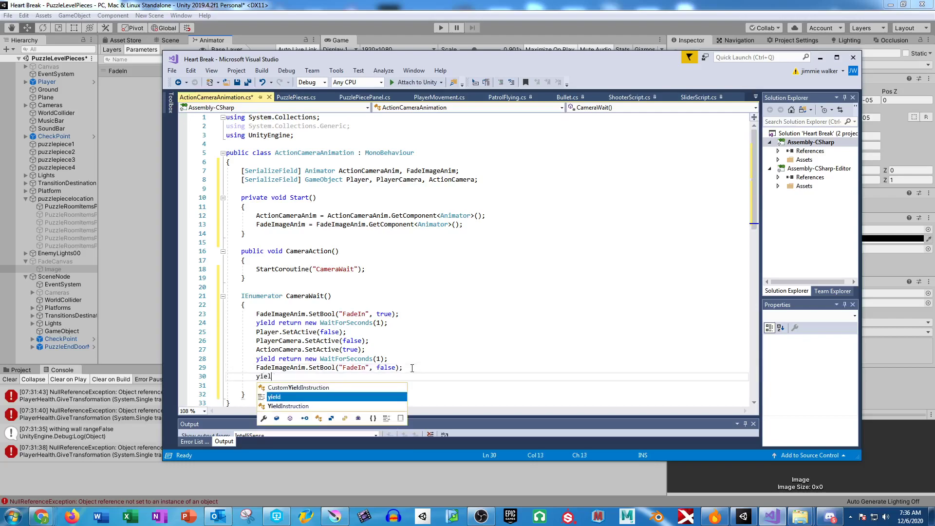
type("d retu")
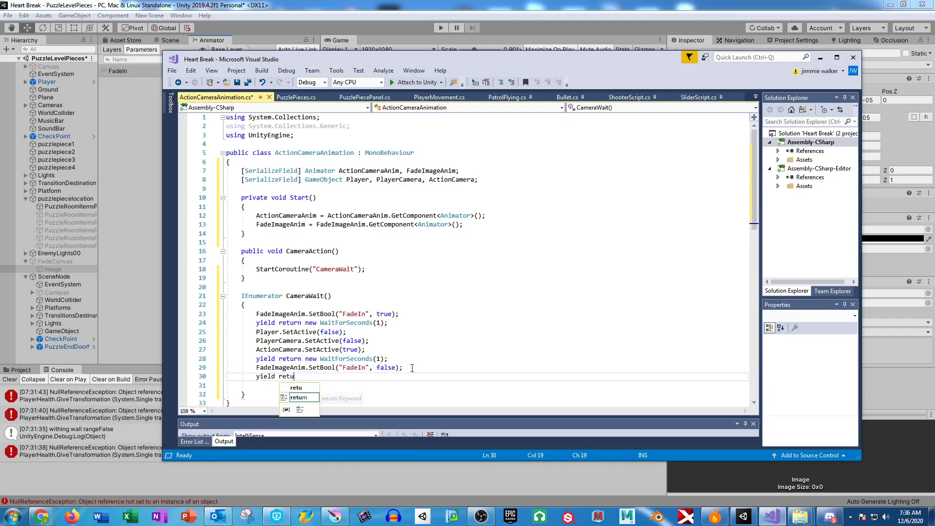
type("rn new Wa")
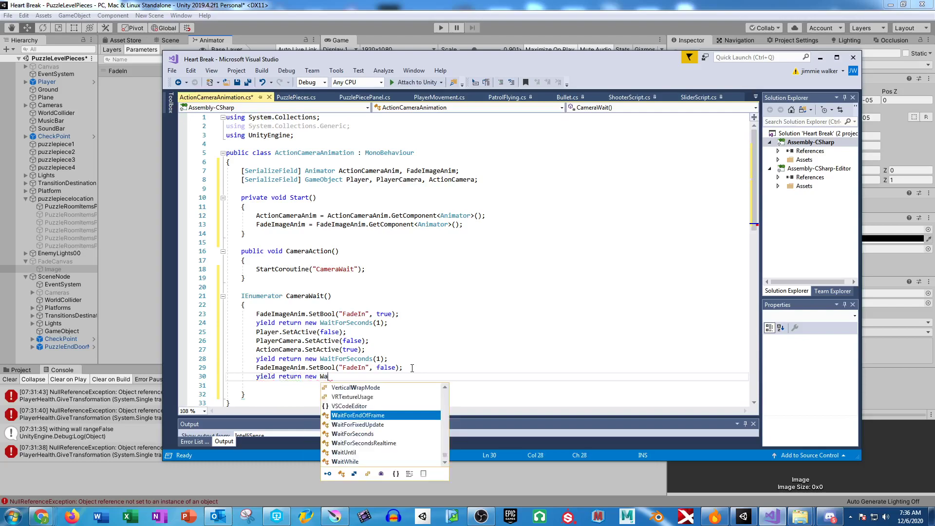
type("itForS")
key("Tab")
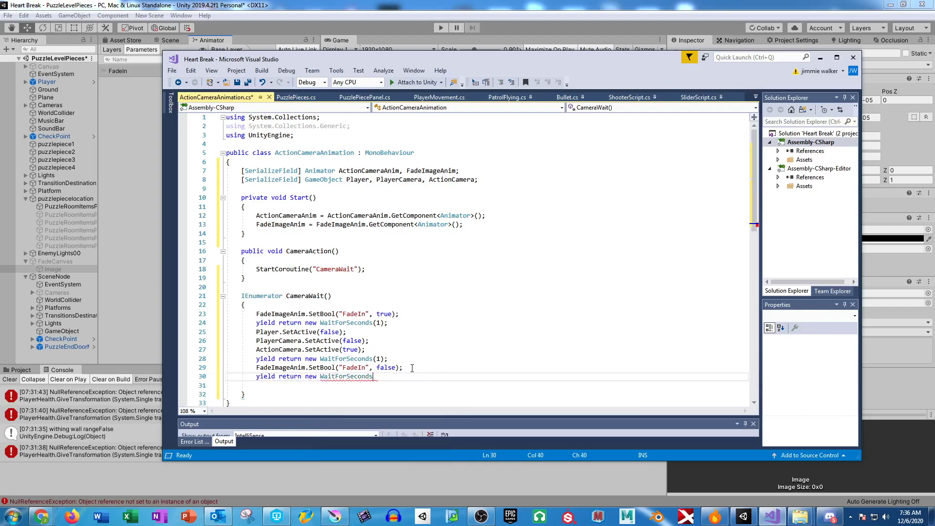
type("(1);")
key("Return")
type("ActionCameraAnim.SetBool(\"StartAnim\", true);")
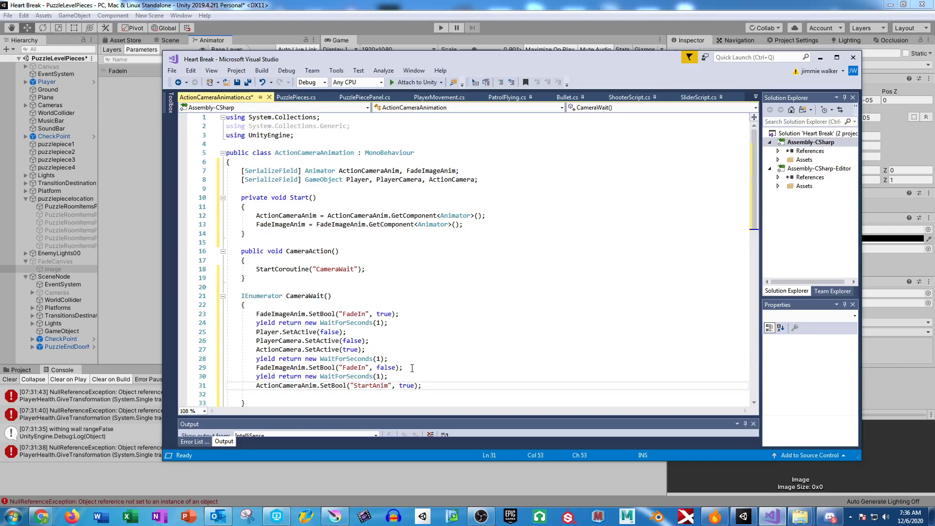
Duplicate the WaitForSeconds line below the StartAnim line and set the copied wait to 4 seconds
left_click_drag(389, 376, 257, 376)
key("ctrl+c")
left_click(447, 383)
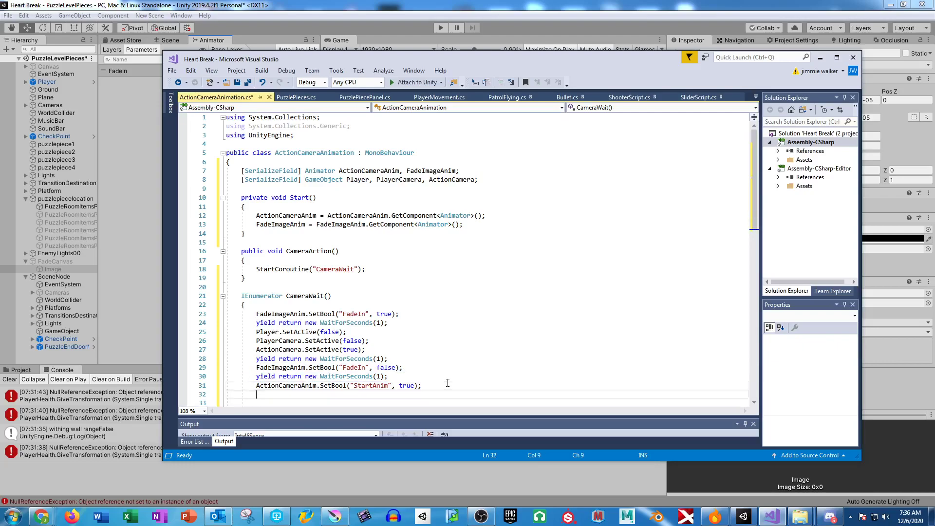
key("Return")
key("ctrl+v")
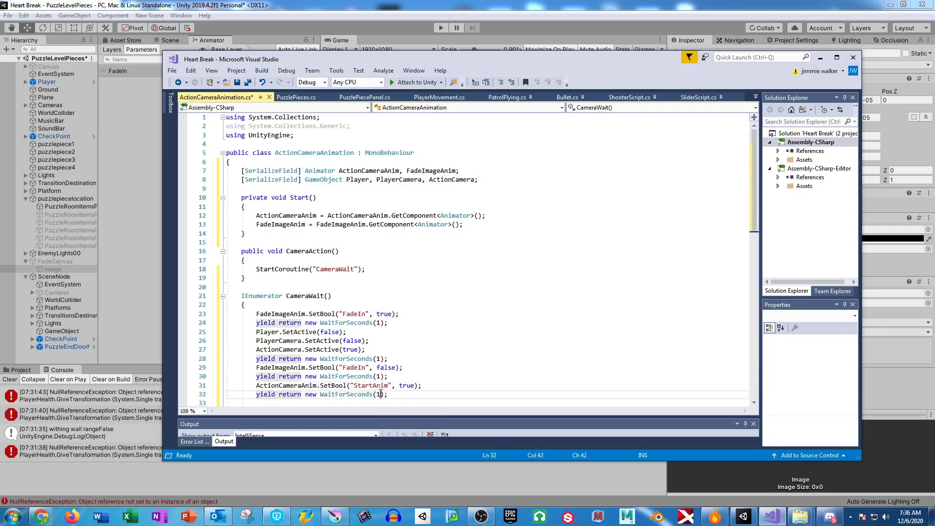
key("Left")
key("Left")
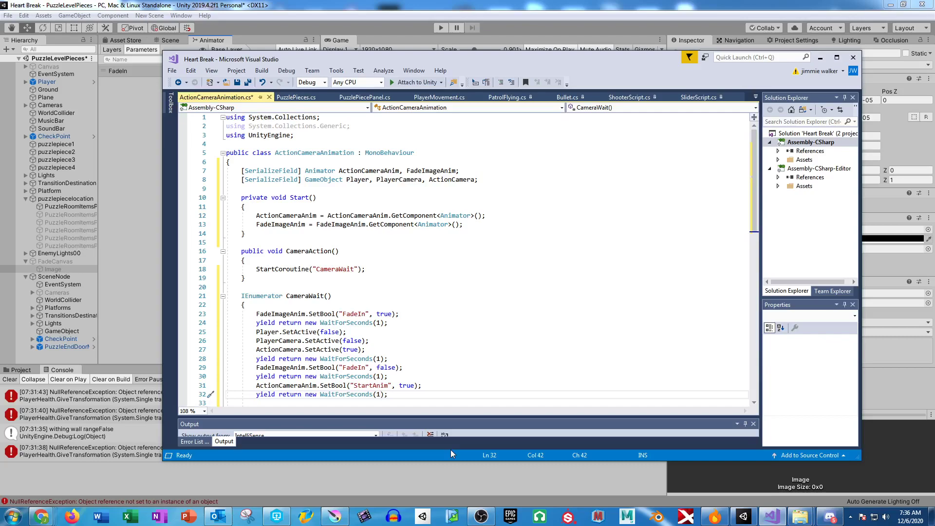
key("BackSpace")
type("4")
Copy the FadeImageAnim.SetBool("FadeIn", true); line below the 4-second wait, followed by a new line
left_click_drag(399, 314, 256, 315)
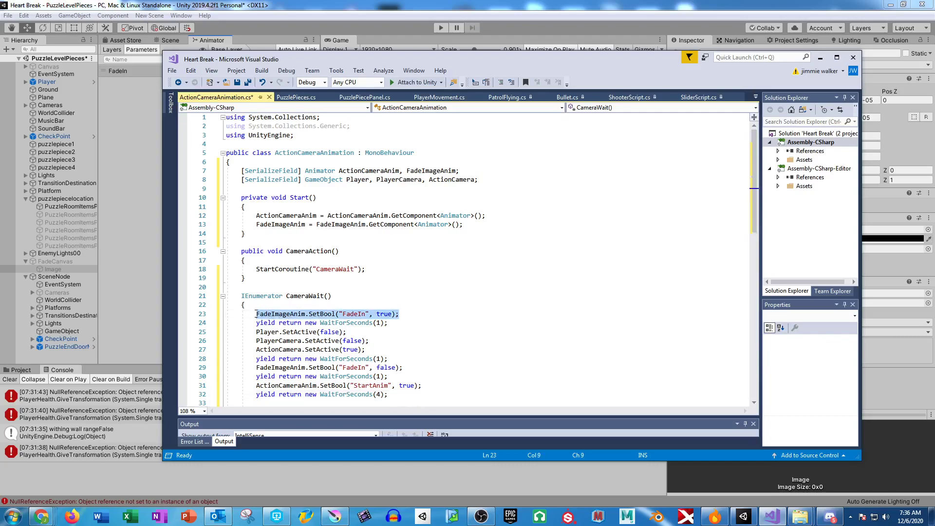
scroll(341, 341, "down", 1)
left_click(394, 368)
key("Return")
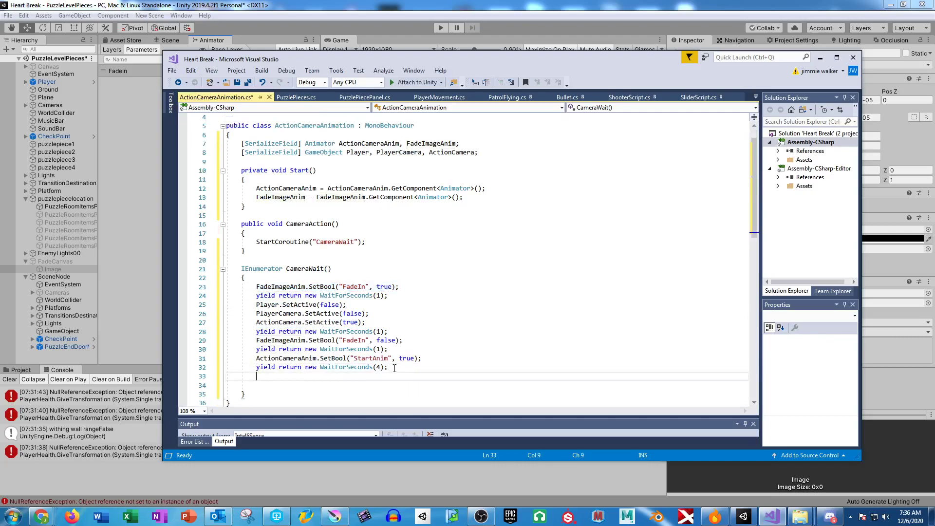
key("ctrl+v")
key("Return")
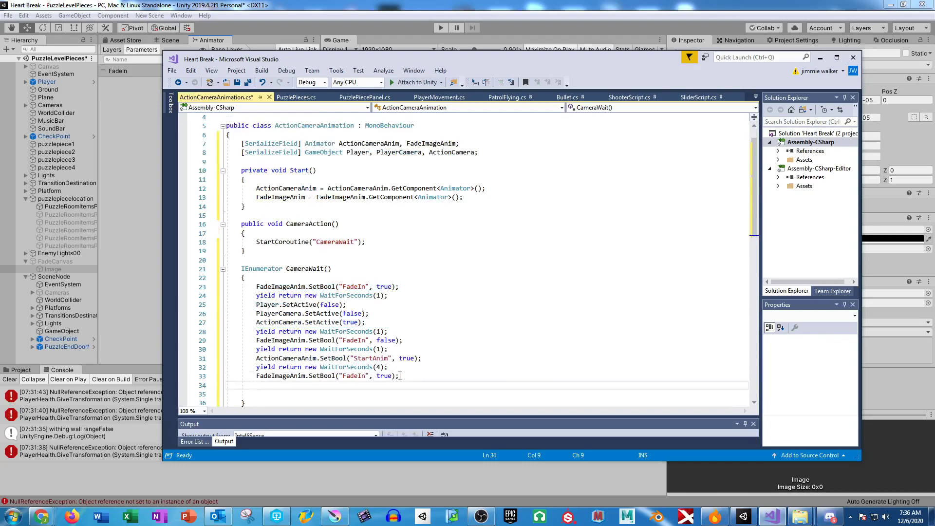
Add yield return new WaitForSeconds(1); below the copied FadeIn true line, followed by a new line
type("yield return new Wai")
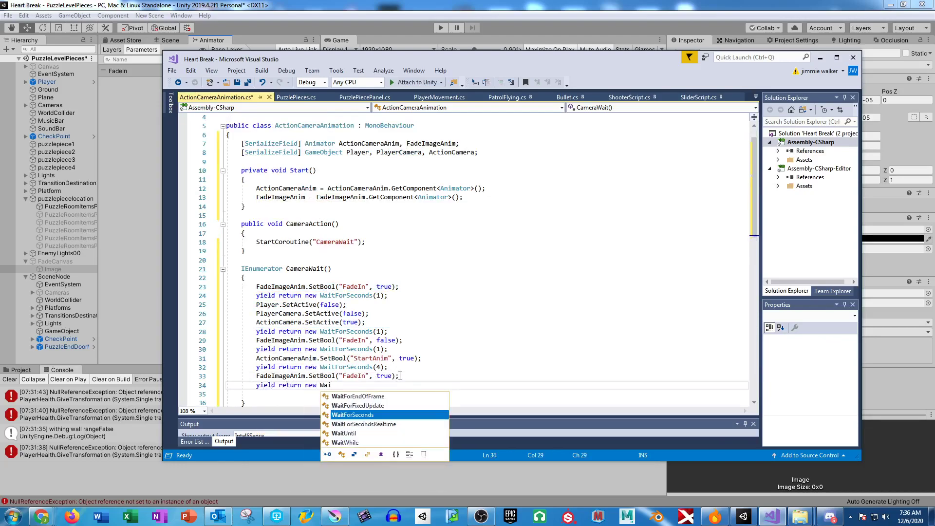
key("Tab")
type("(1);")
key("Return")
Copy the Player, PlayerCamera and ActionCamera SetActive lines to the end of CameraWait
left_click_drag(366, 323, 257, 304)
key("ctrl+c")
left_click(419, 392)
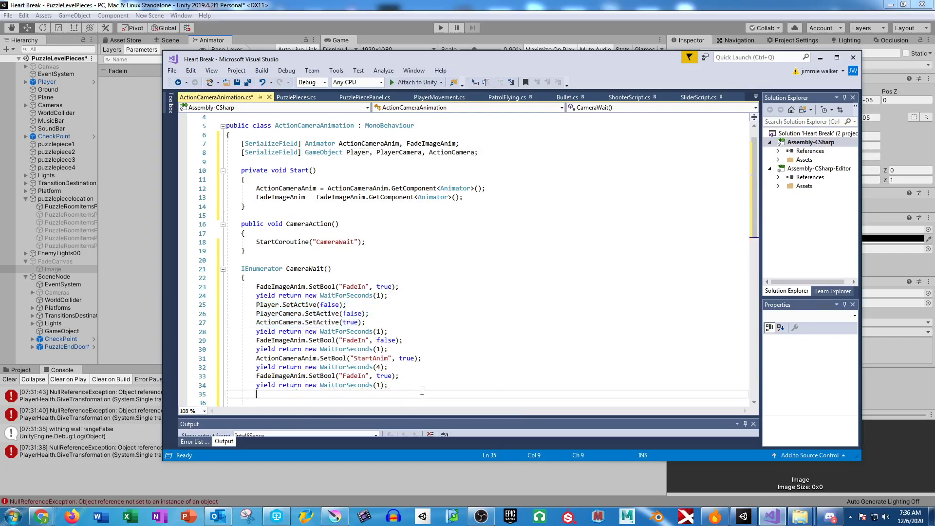
key("ctrl+v")
scroll(327, 350, "down", 1)
In the copied SetActive lines, set Player and PlayerCamera to true and ActionCamera to false
double_click(331, 357)
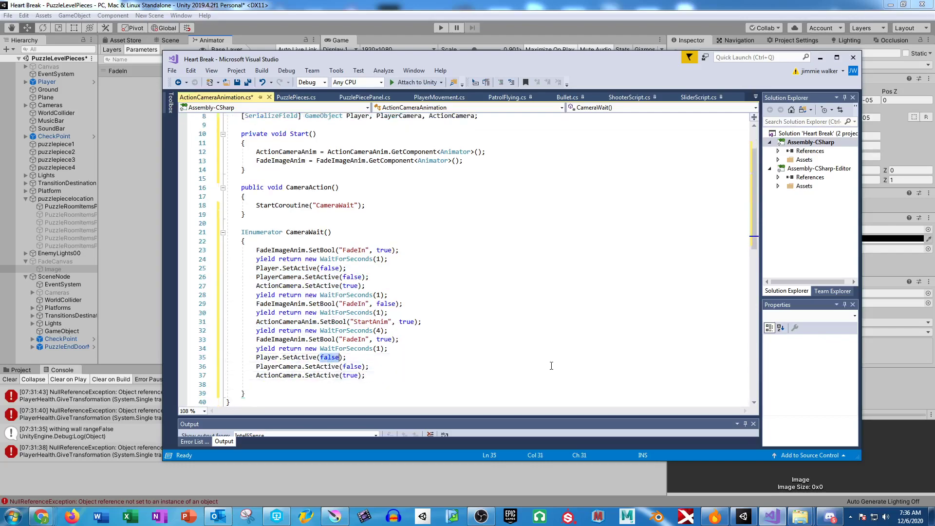
type("true")
left_click(536, 339)
double_click(362, 366)
type("true")
double_click(352, 376)
type("false")
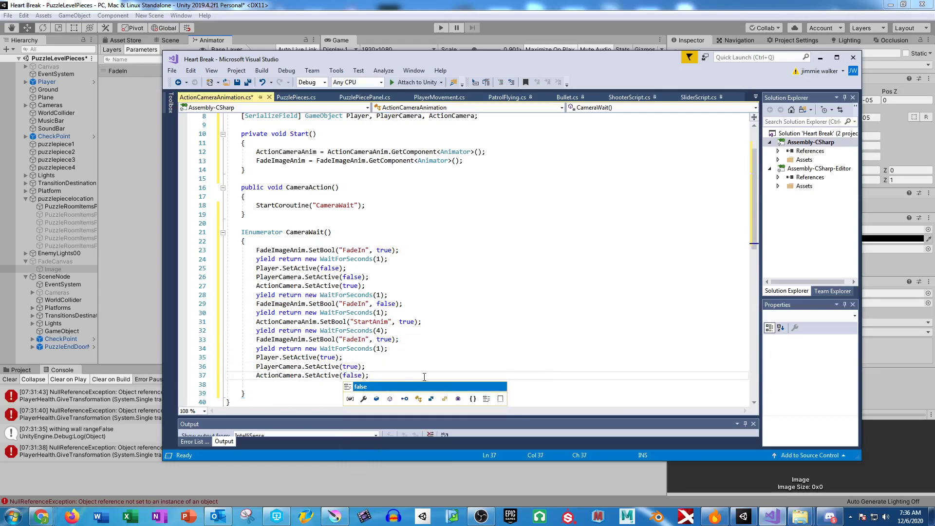
Copy the FadeImageAnim.SetBool("FadeIn", true); line and its 1-second wait to the end of CameraWait, below ActionCamera.SetActive(false);
left_click_drag(389, 349, 257, 341)
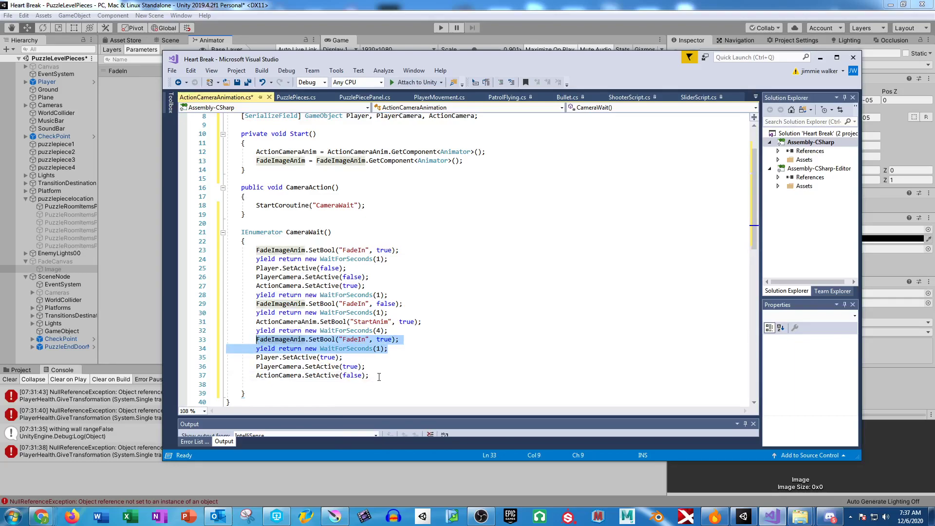
left_click_drag(388, 349, 256, 349)
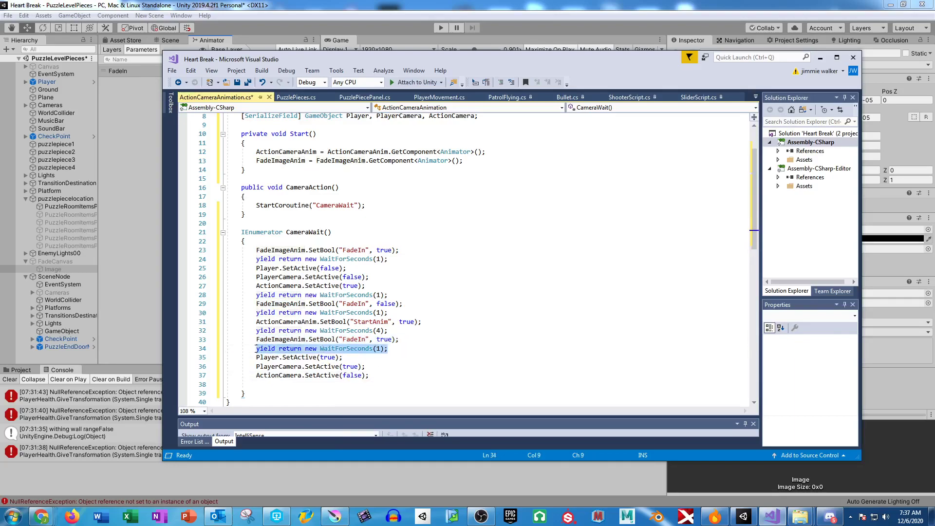
left_click(373, 375)
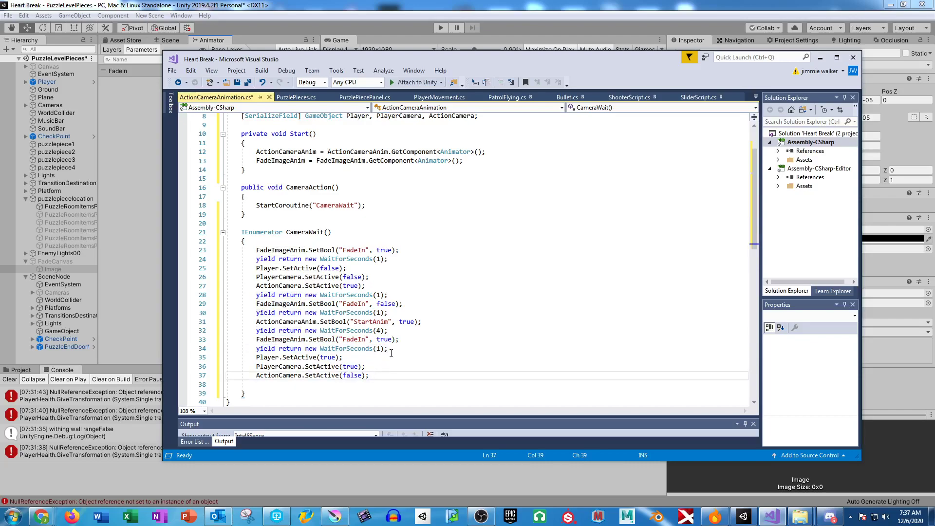
left_click_drag(389, 349, 256, 340)
key("ctrl+c")
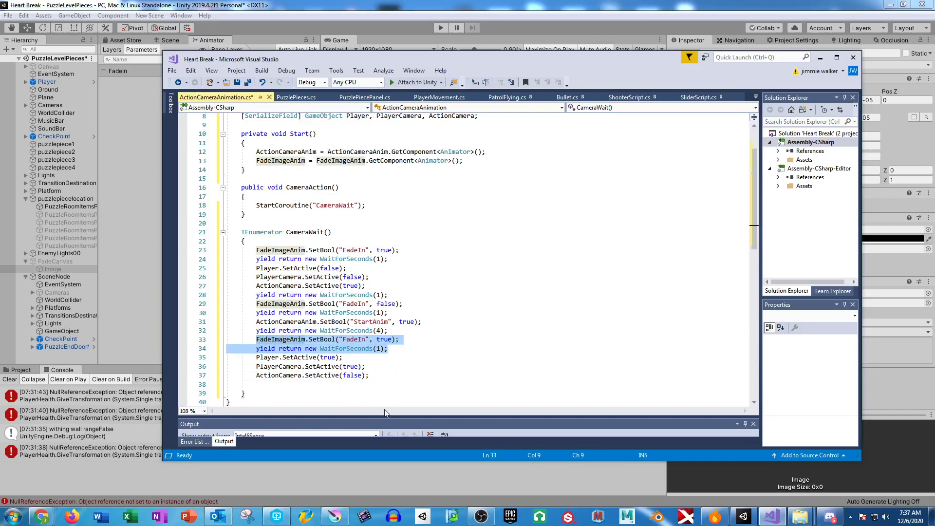
left_click(369, 375)
key("Return")
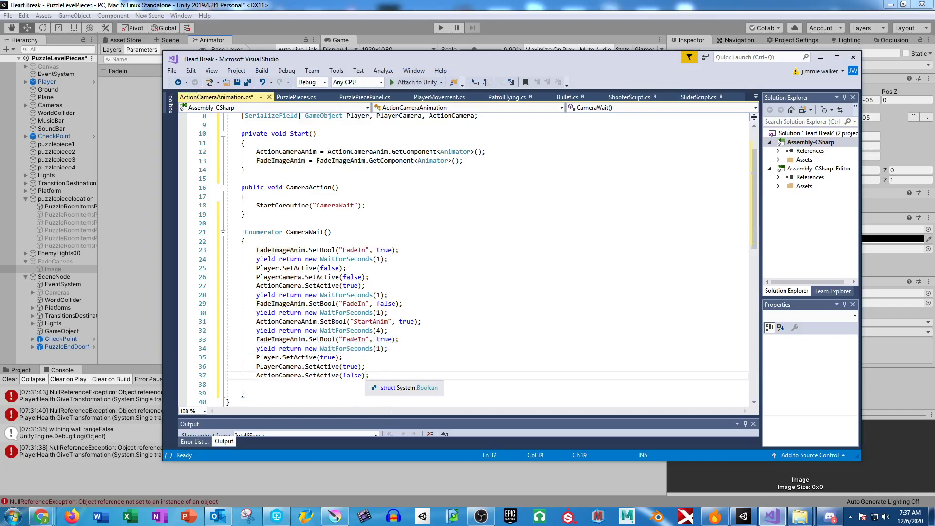
key("ctrl+v")
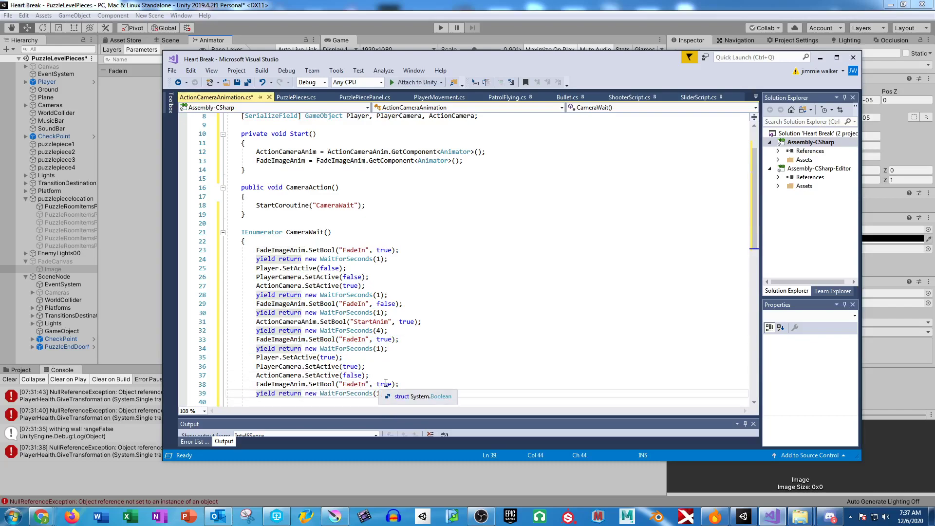
Move the copied FadeImageAnim.SetBool("FadeIn", true); line below the final yield return new WaitForSeconds(1); line
left_click_drag(403, 385, 256, 385)
key("ctrl+c")
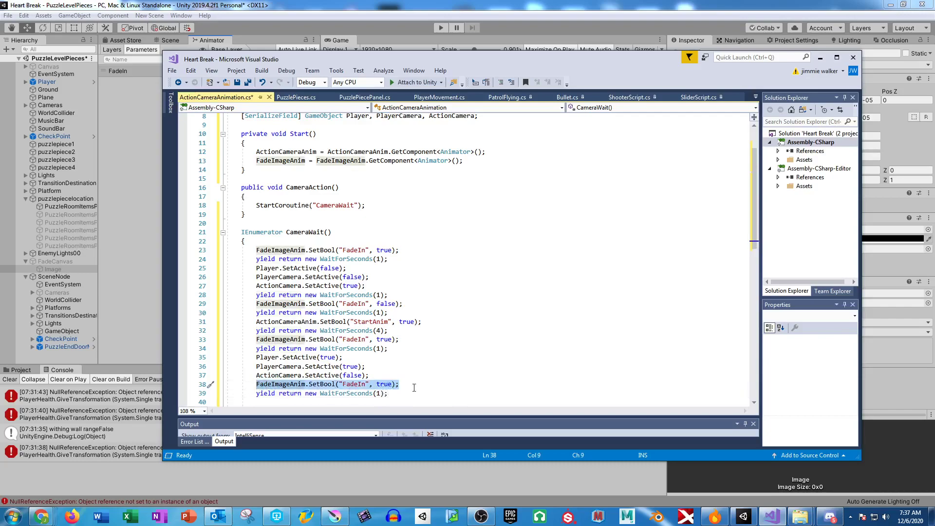
key("ctrl+l")
left_click(395, 384)
key("Return")
key("ctrl+v")
Change the FadeIn value in the last CameraWait line to false and save the ActionCameraAnimation script
left_click(438, 393)
key("Left")
key("Left")
key("BackSpace")
key("BackSpace")
key("BackSpace")
key("BackSpace")
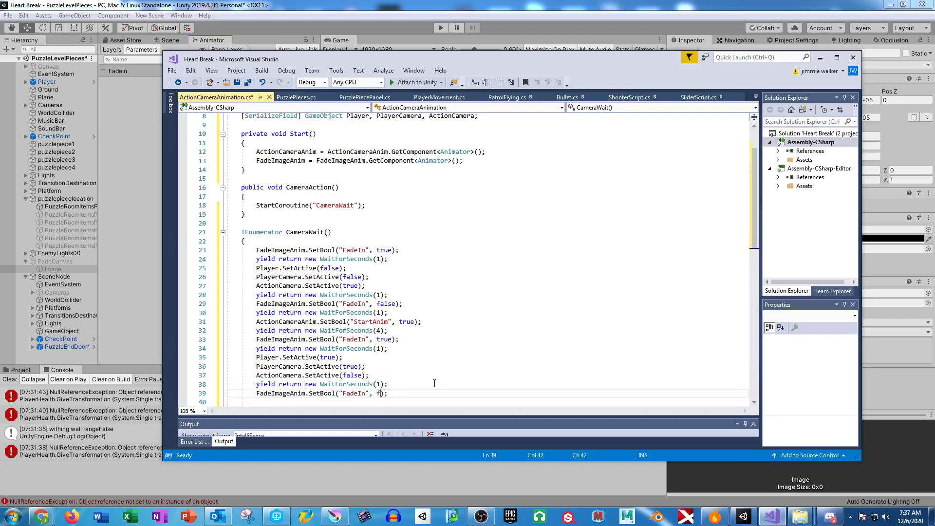
type("false")
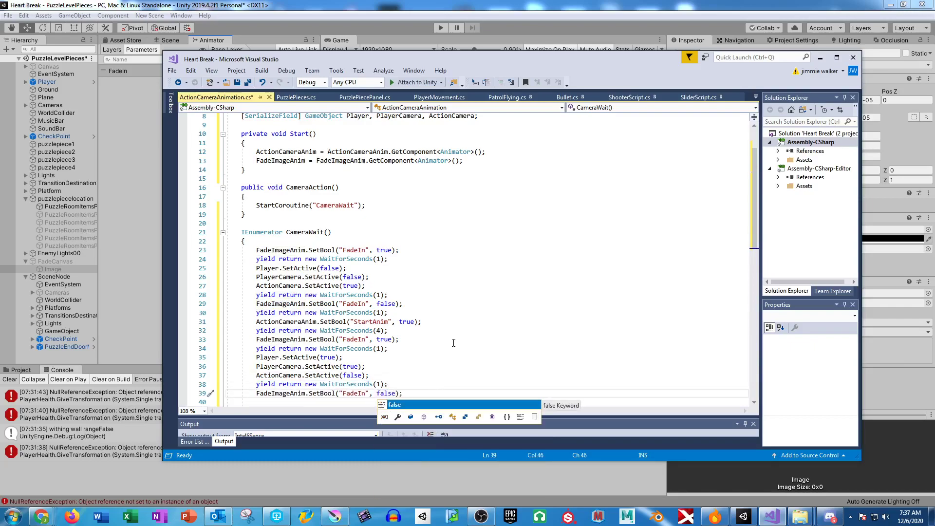
left_click(446, 342)
key("ctrl+s")
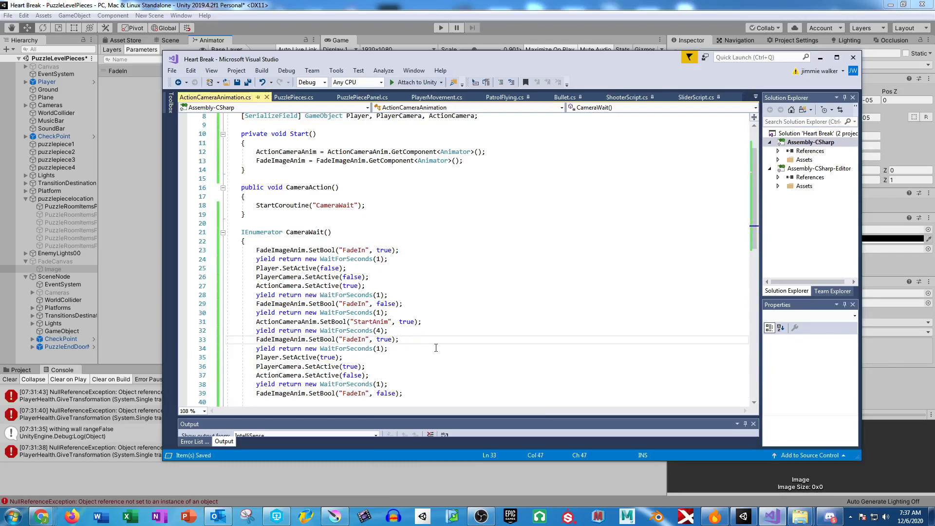
scroll(449, 293, "down", 2)
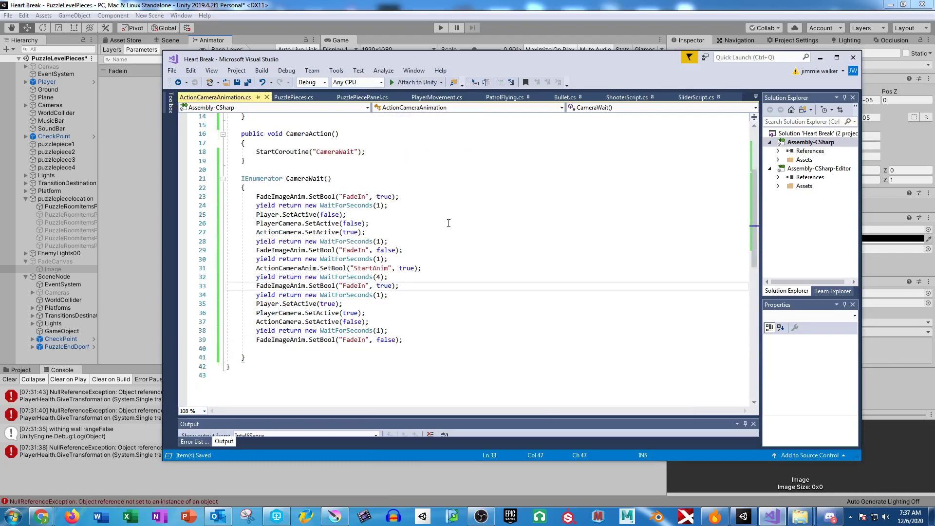
In Unity, assign Player, the player's Cameras, SceneNode's Cameras and FadeCanvas's Image to the matching Action Camera Animation fields on SceneNode's Cameras
left_click(416, 5)
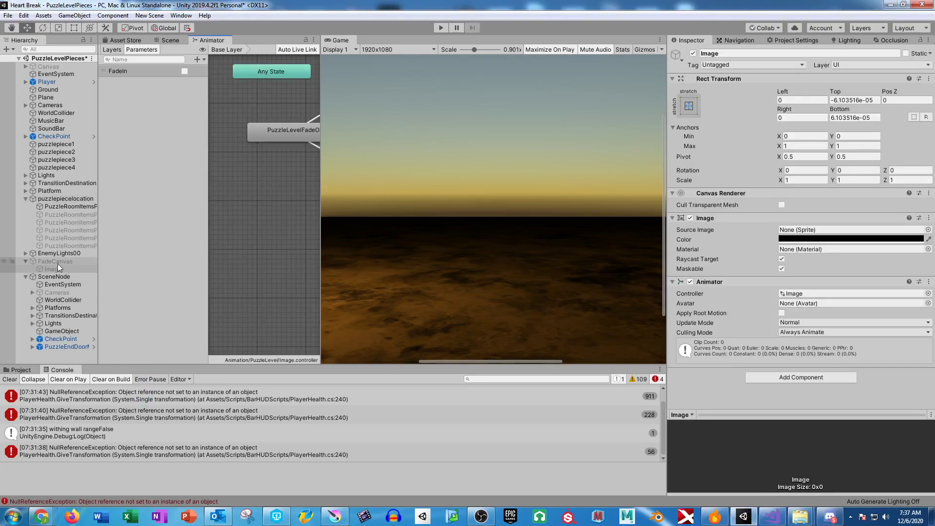
left_click(60, 292)
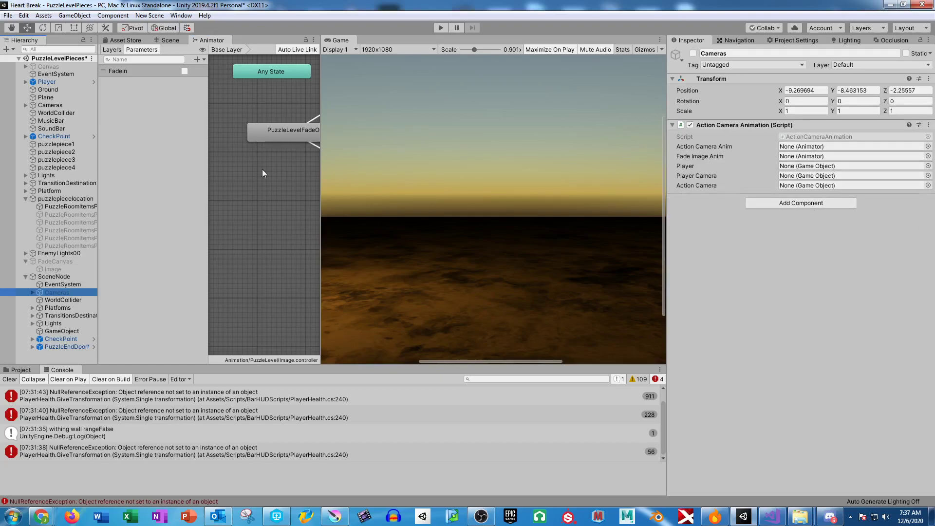
left_click_drag(48, 293, 803, 166)
left_click_drag(50, 106, 804, 177)
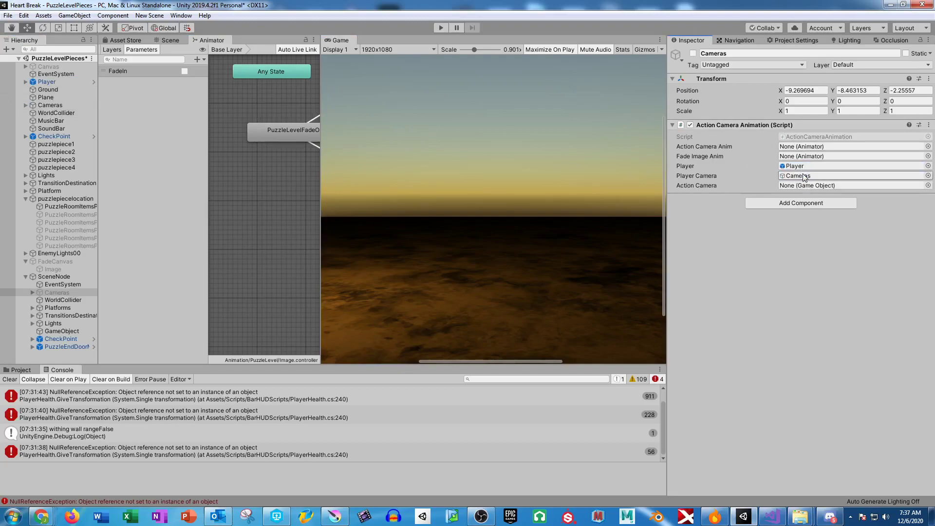
left_click_drag(57, 293, 804, 186)
left_click_drag(54, 271, 794, 157)
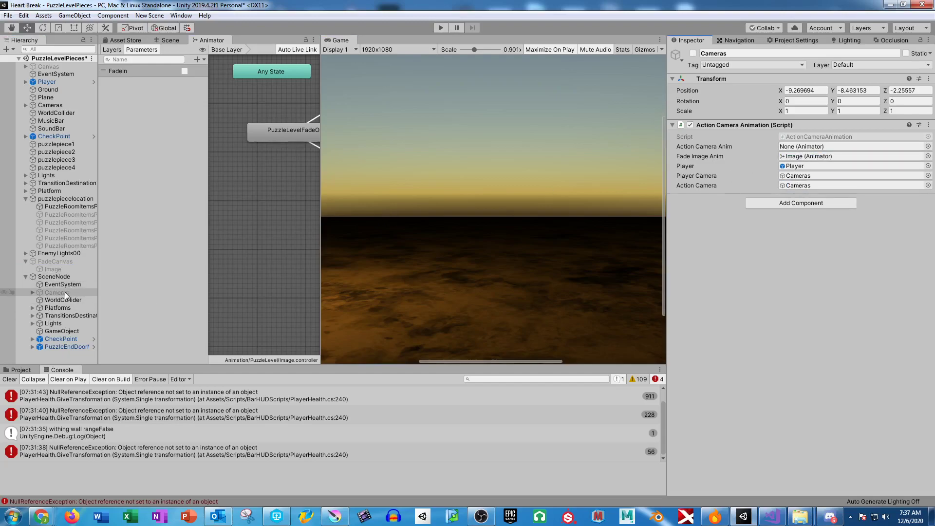
Open the Animation window for SceneNode's Cameras object and activate that object
left_click(53, 293)
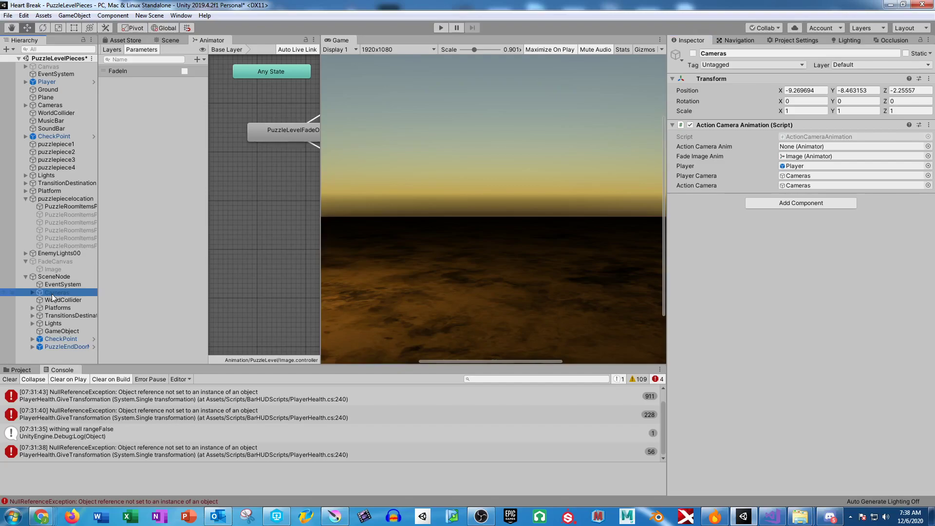
left_click(181, 15)
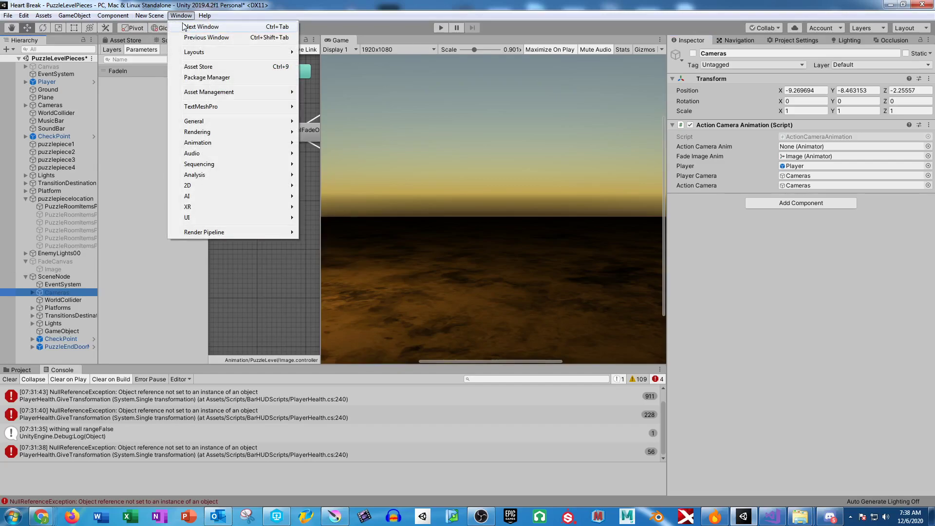
left_click(316, 142)
left_click_drag(315, 135, 250, 179)
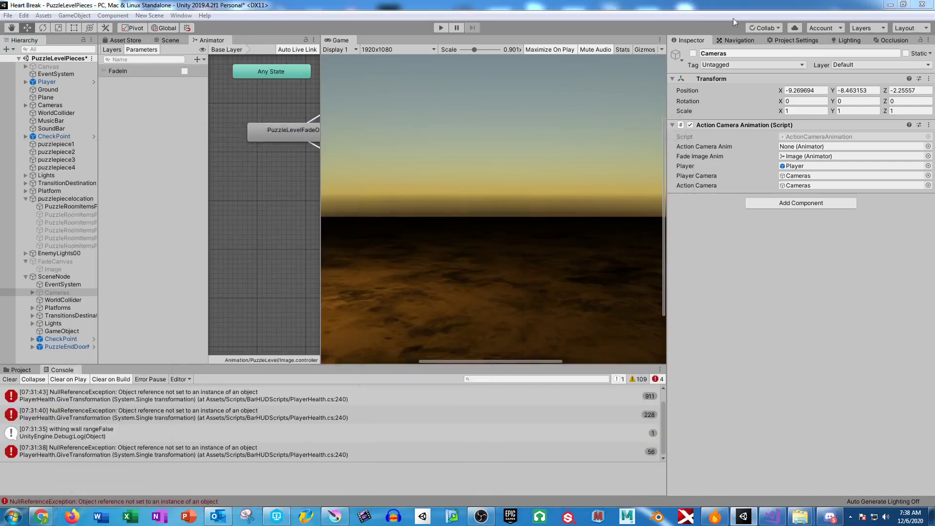
left_click(692, 53)
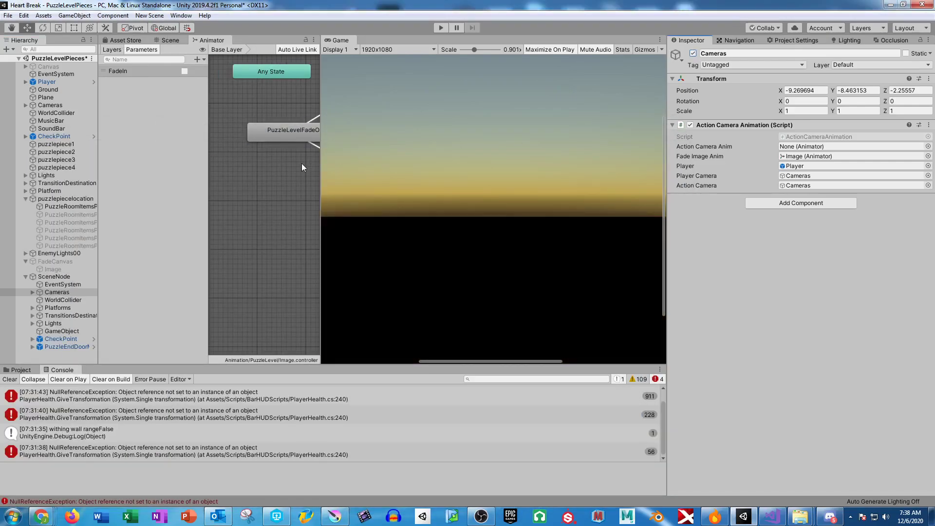
Move SceneNode's Cameras object along X to -18 in the Scene view so the Game view frames the puzzle door
left_click(163, 40)
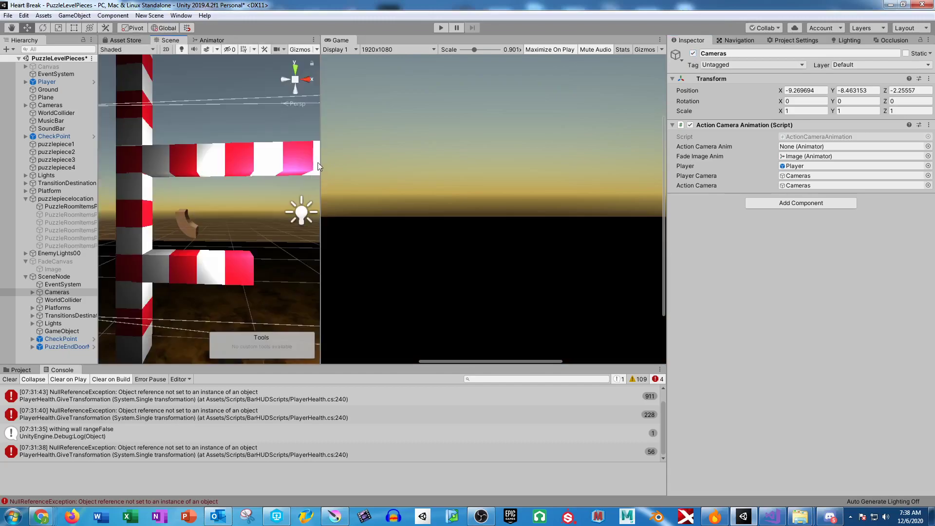
left_click_drag(321, 204, 527, 175)
scroll(399, 193, "down", 10)
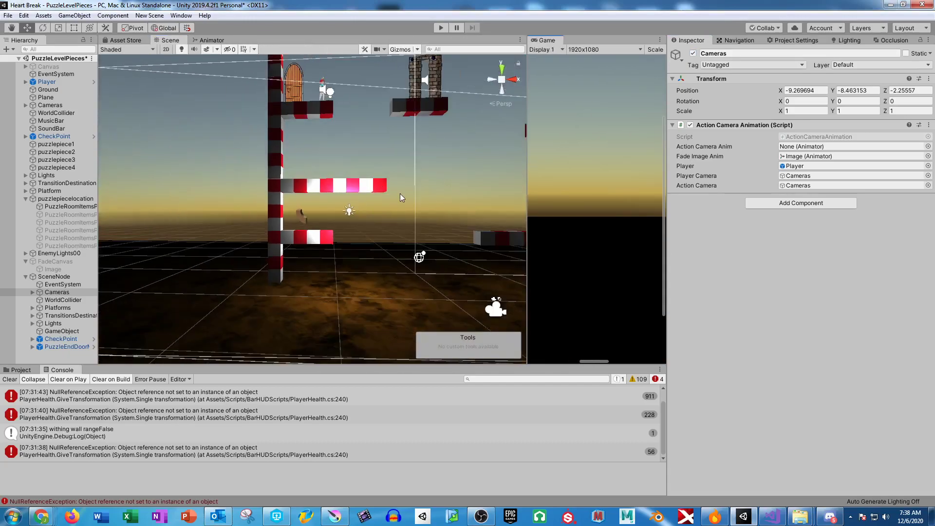
right_click_drag(348, 230, 307, 261)
left_click_drag(345, 304, 317, 259)
left_click_drag(529, 142, 265, 142)
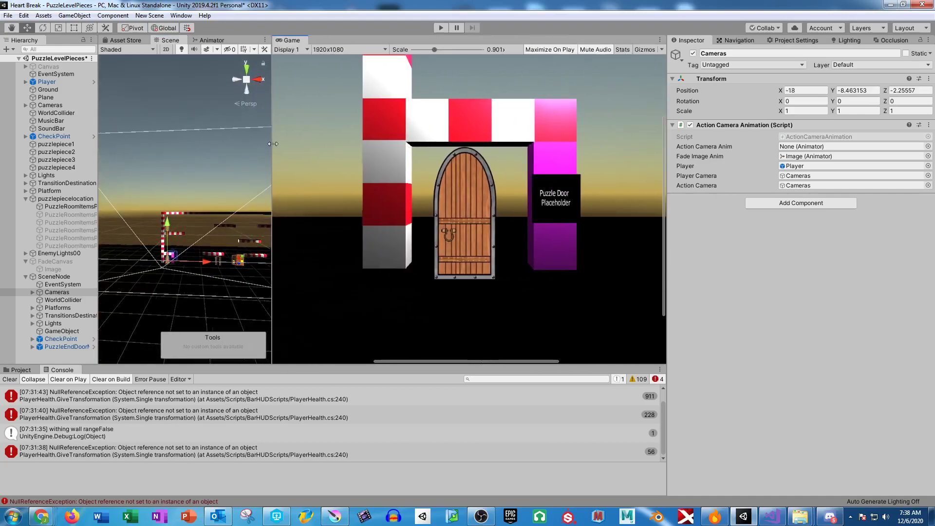
Create an animation clip named ActionCameraPiecesStartIdle for the SceneNode Cameras object and save it in the Animation/PuzzleLevel folder
scroll(491, 180, "down", 2)
scroll(491, 180, "down", 2)
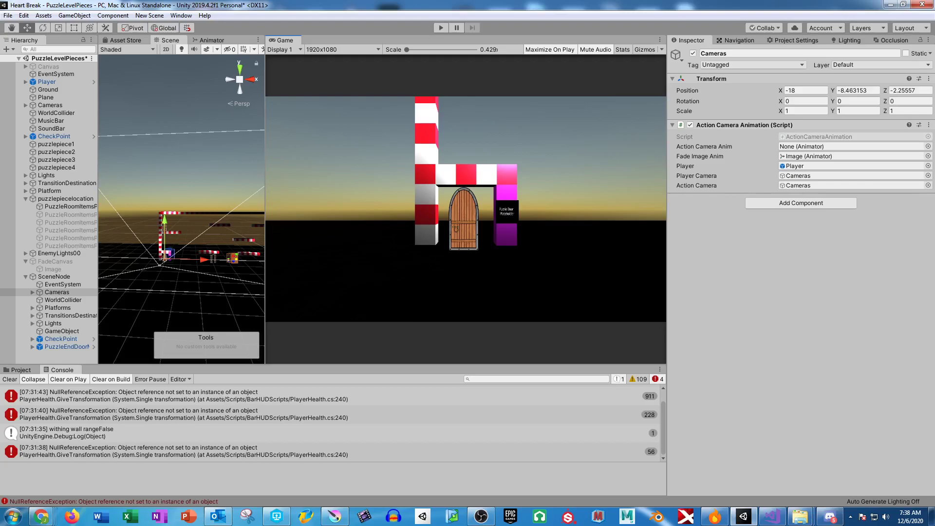
key("ctrl+6")
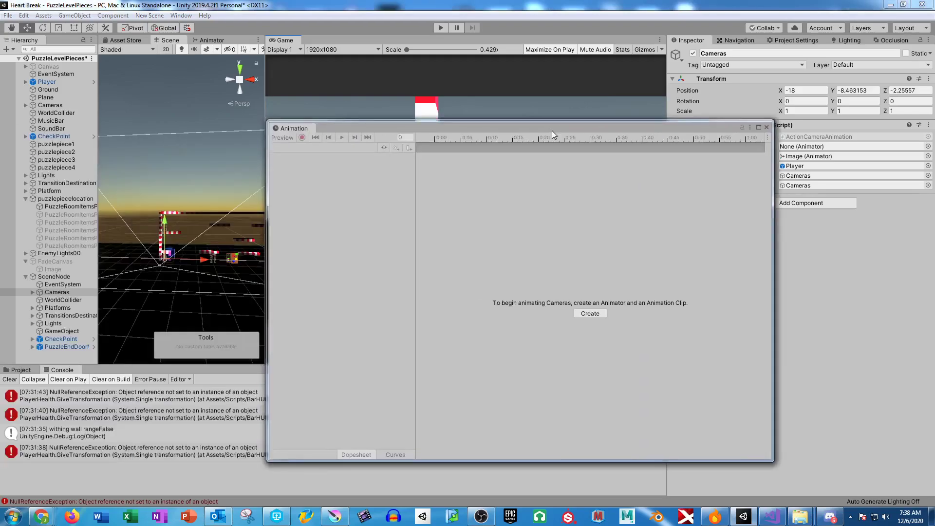
left_click(578, 287)
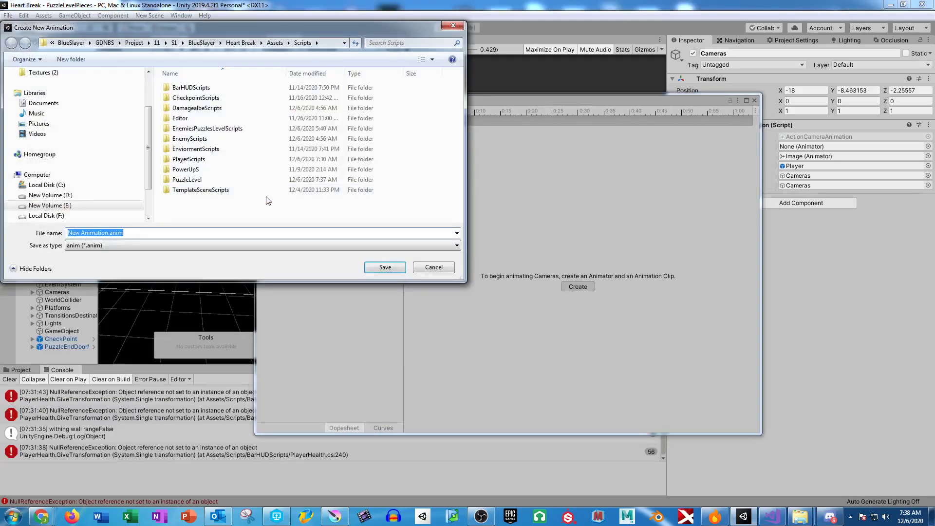
type("Ac")
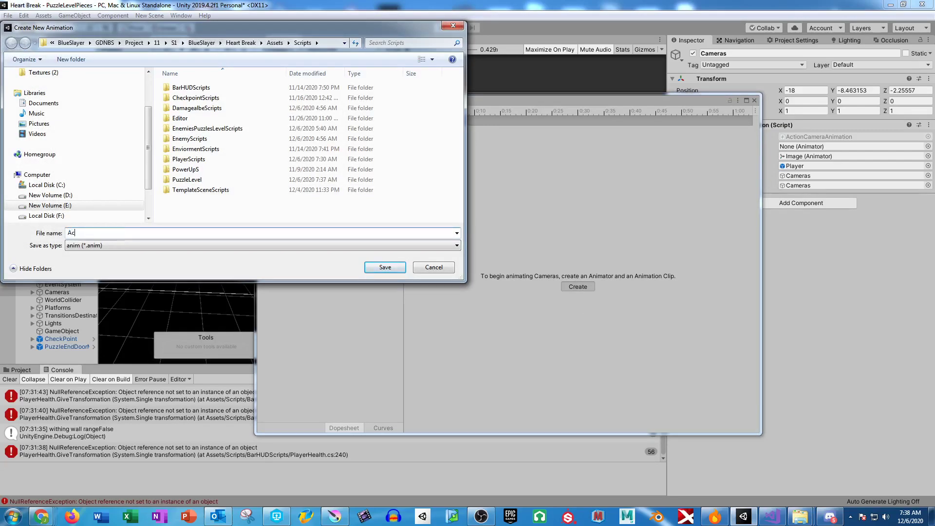
type("tionCameraPiecesStartIdle")
left_click(275, 42)
double_click(195, 88)
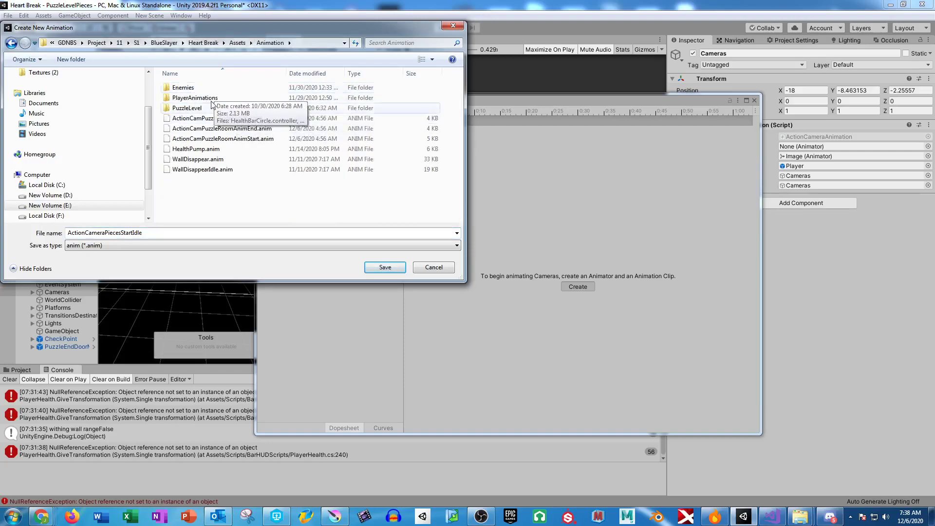
double_click(187, 108)
left_click(384, 269)
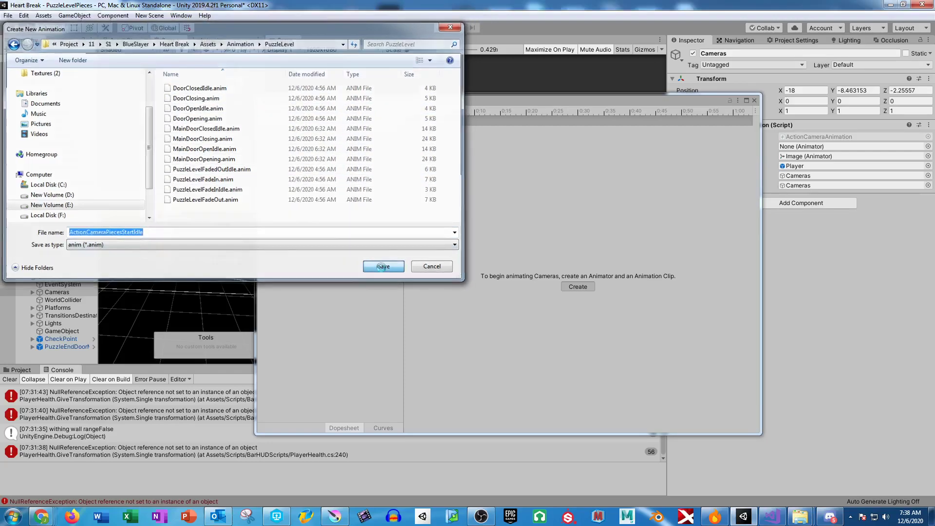
Record a position keyframe at frame 0 with the Cameras object moved to about X -18.6
left_click(290, 112)
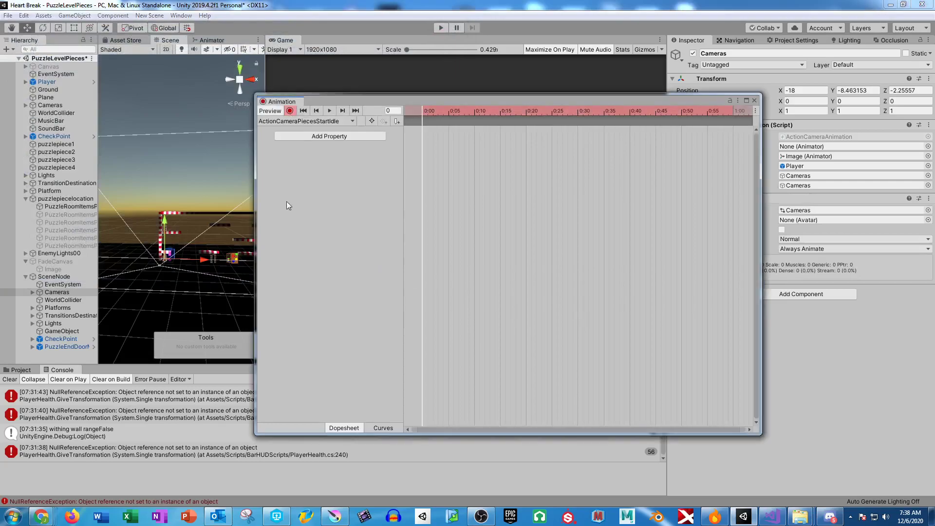
left_click_drag(203, 260, 200, 260)
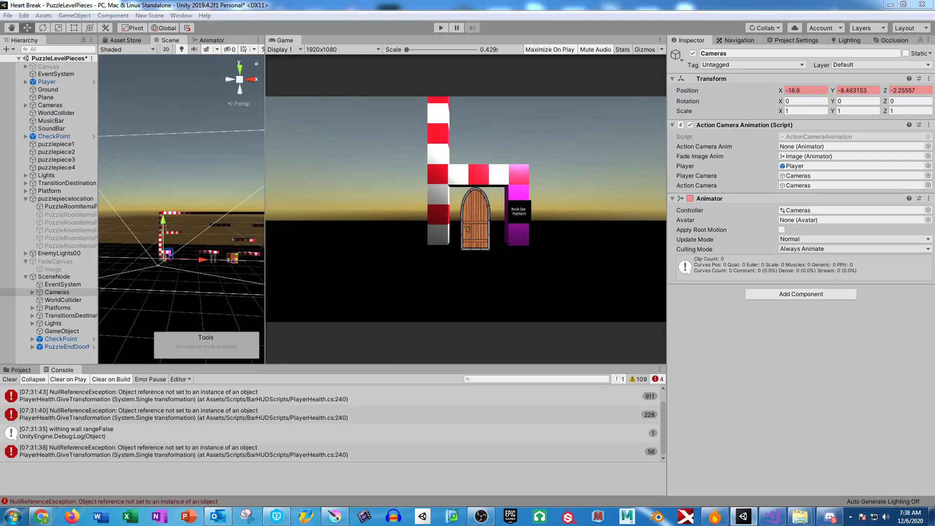
Create a second clip named ActionCameraPiecesAction in the PuzzleLevel folder with a Cameras position keyframe at frame 0
key("ctrl+6")
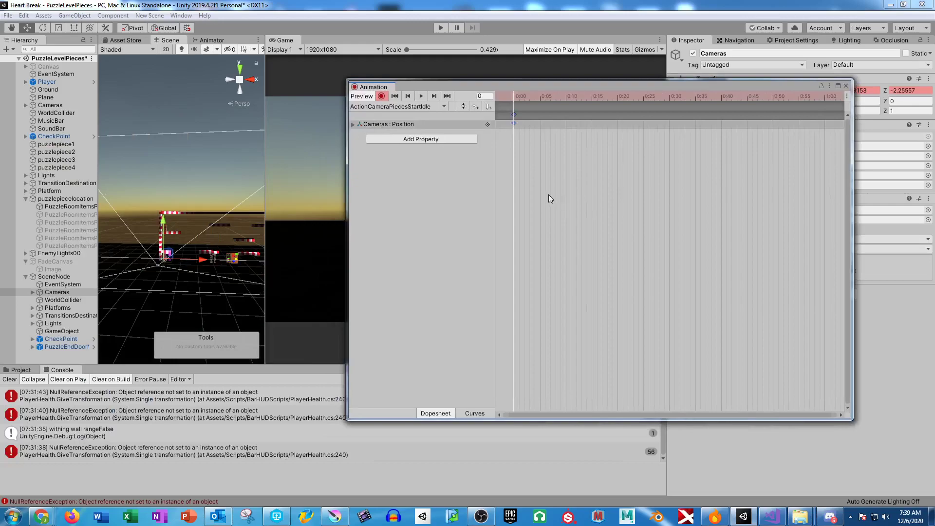
left_click(421, 106)
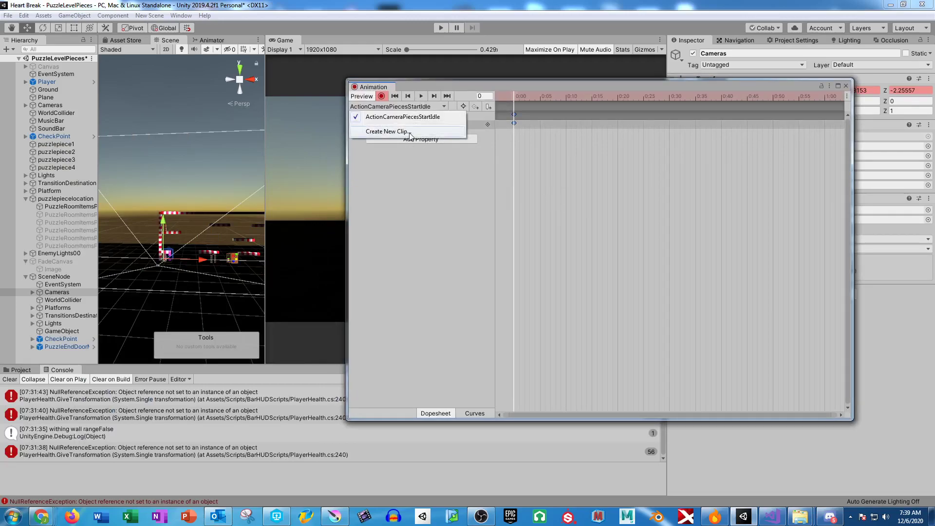
left_click(388, 132)
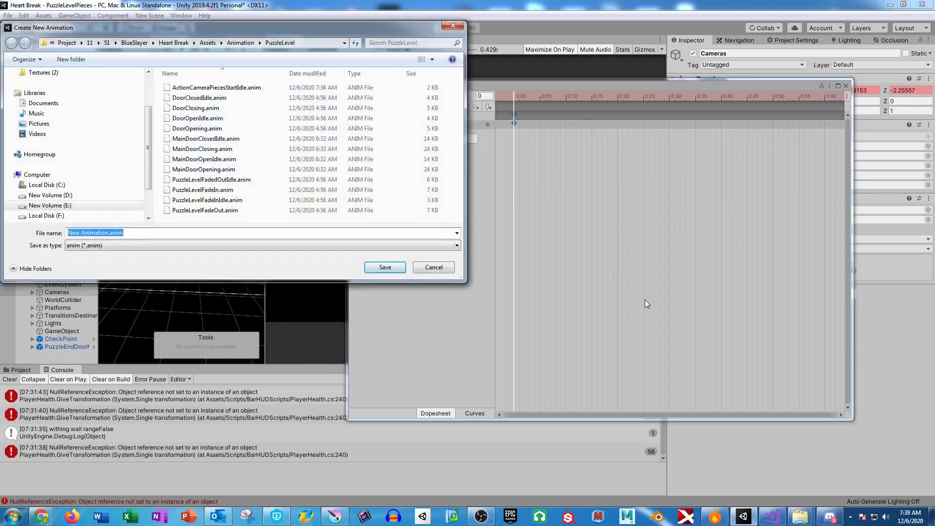
left_click(237, 87)
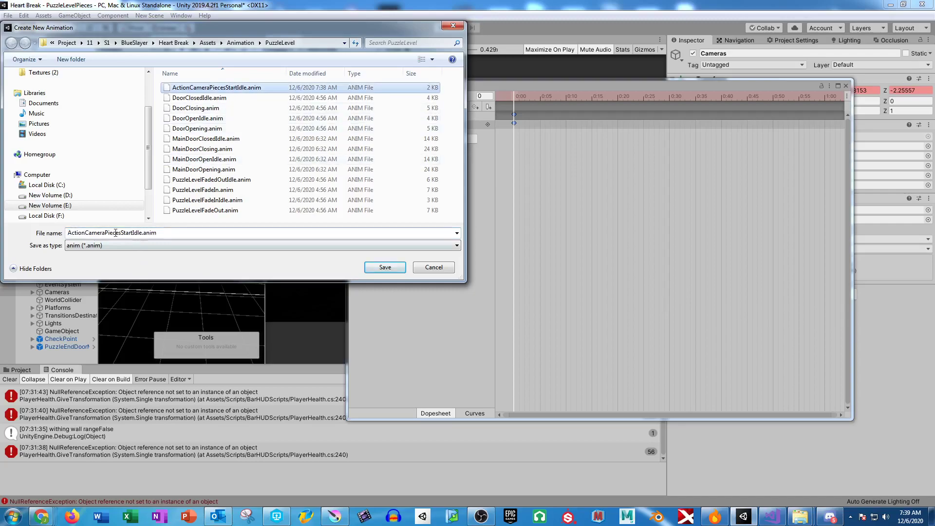
double_click(137, 232)
left_click_drag(121, 234, 142, 233)
type("Action")
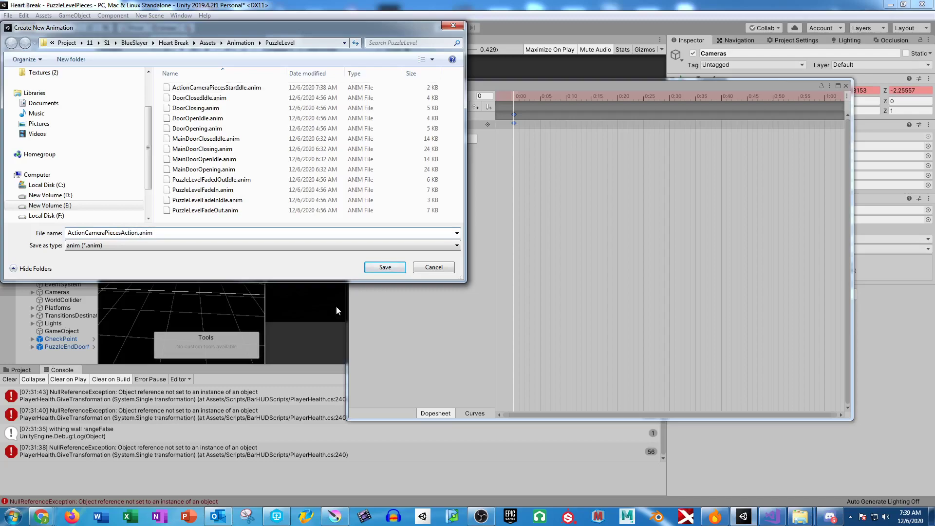
left_click(390, 270)
key("k")
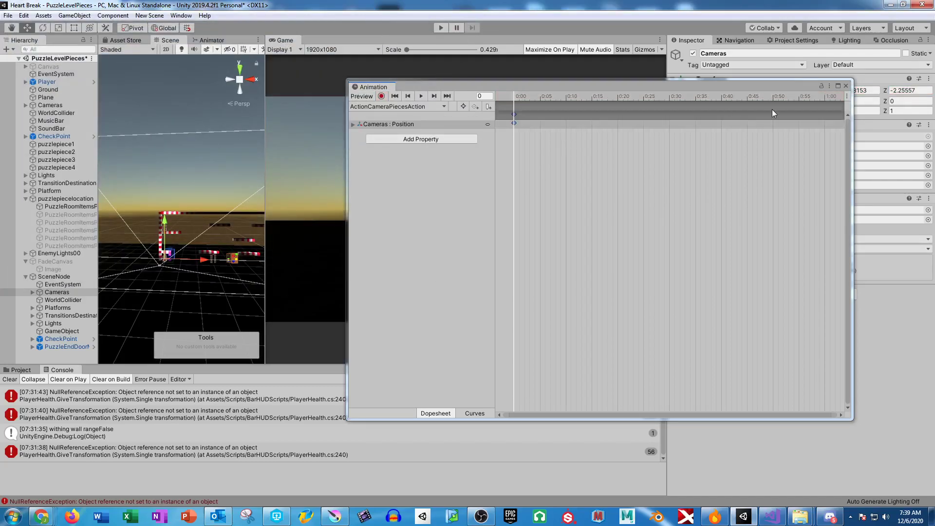
Record a position keyframe at frame 120 of ActionCameraPiecesAction with the Cameras object moved along X to 26
scroll(773, 145, "right", 10)
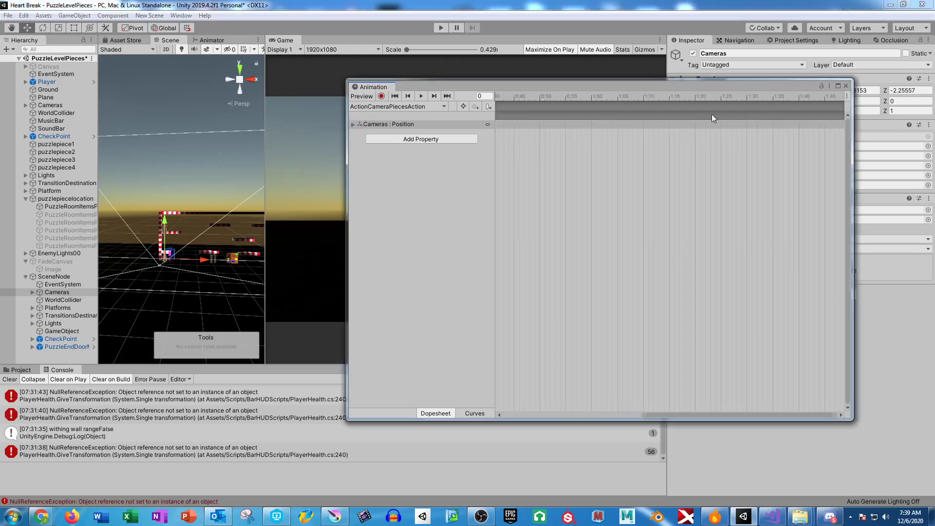
left_click(750, 96)
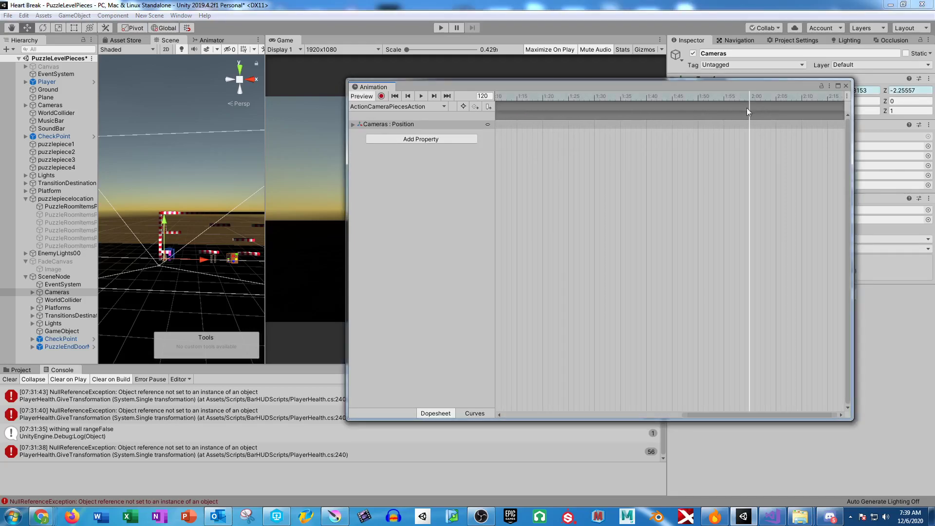
left_click_drag(558, 87, 578, 115)
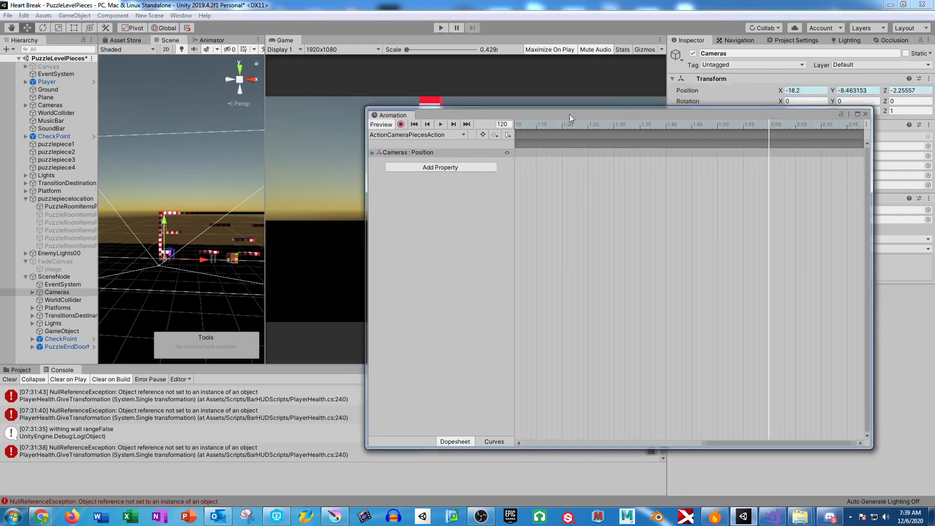
left_click(401, 124)
middle_click_drag(229, 203, 165, 231)
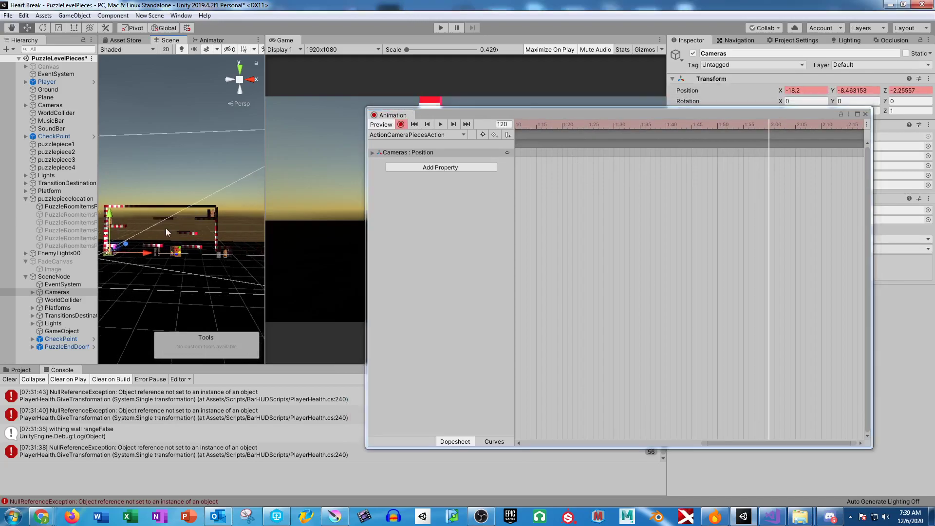
left_click_drag(147, 255, 250, 257)
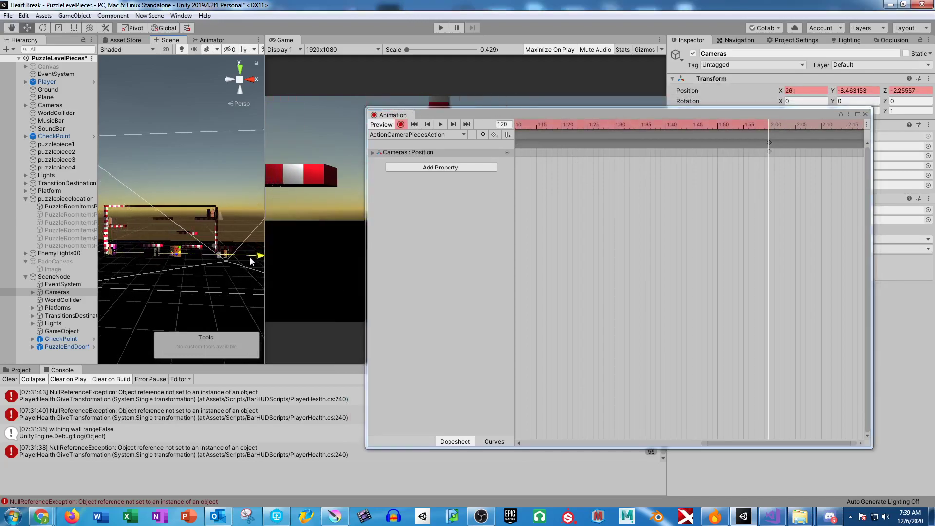
left_click_drag(626, 114, 1, 133)
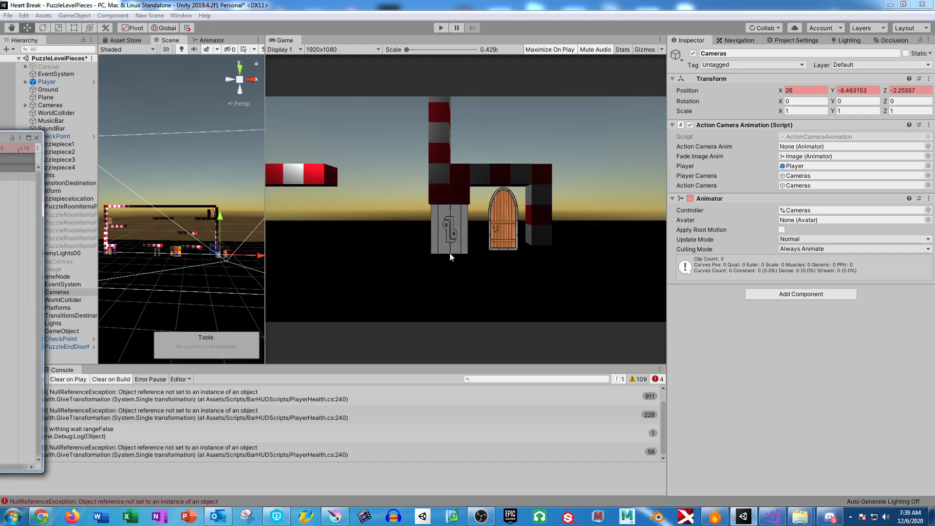
Copy the frame 120 position keyframe to frame 0 of a new PuzzleLevel clip named ActionCameraPiecesEndIdle, and close the Animation window
key("ctrl+6")
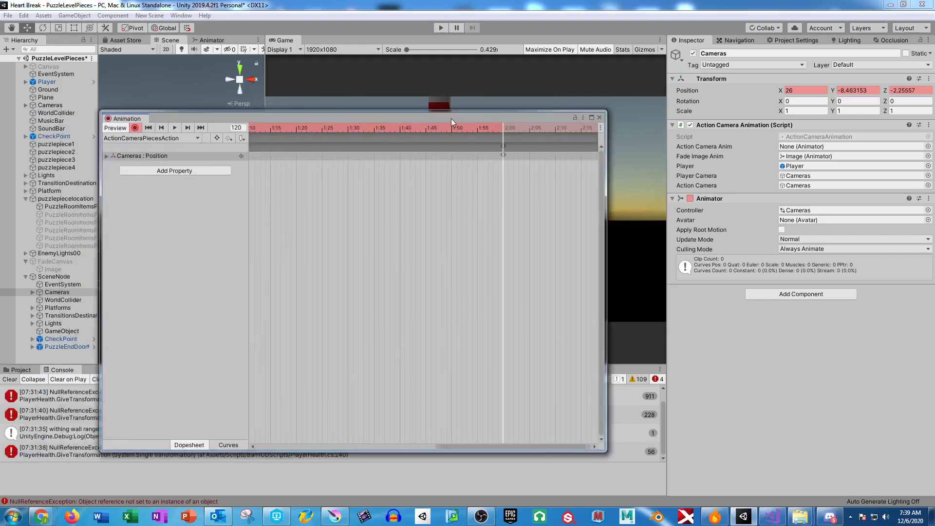
left_click(507, 147)
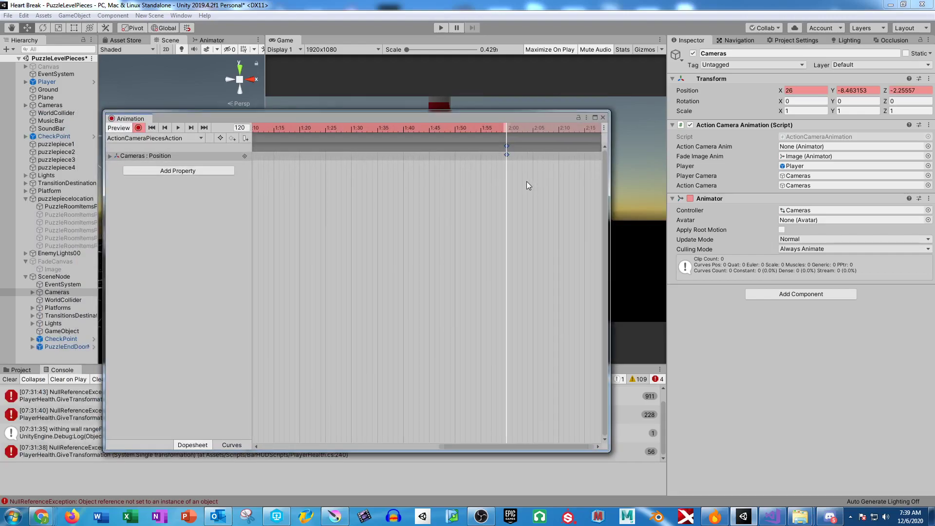
left_click(158, 138)
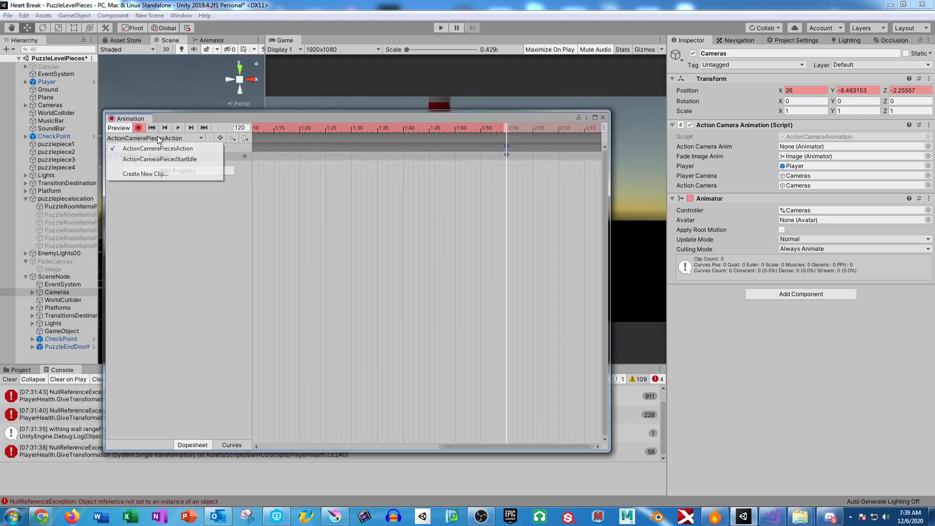
left_click(161, 175)
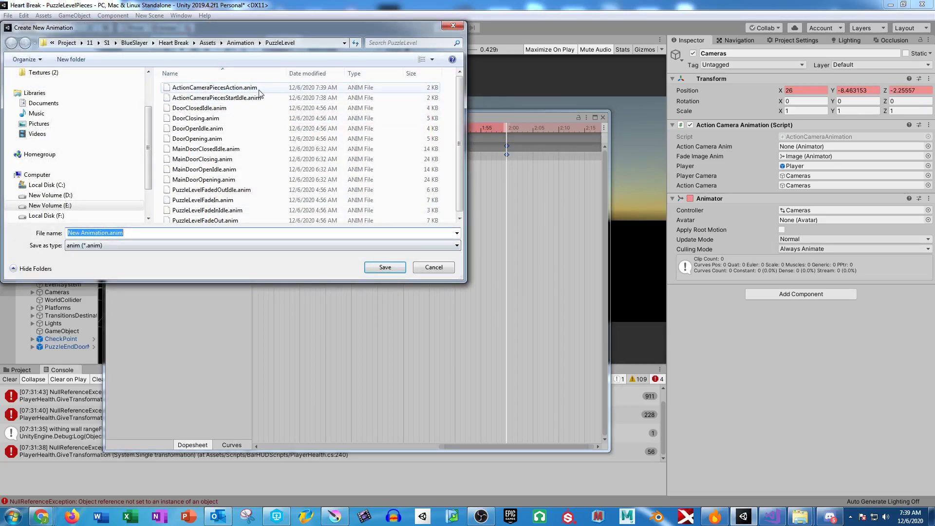
left_click(253, 88)
left_click(139, 233)
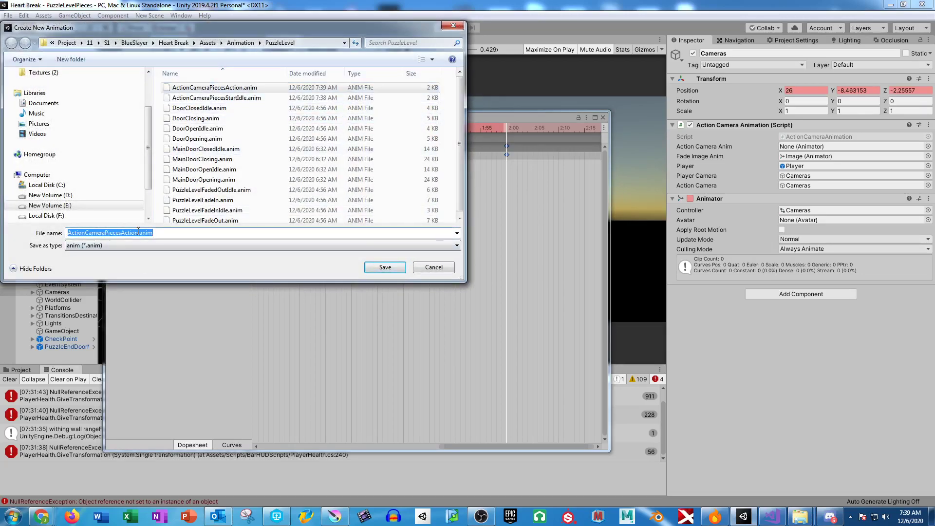
left_click(139, 233)
key("BackSpace")
key("BackSpace")
key("BackSpace")
key("BackSpace")
key("BackSpace")
key("BackSpace")
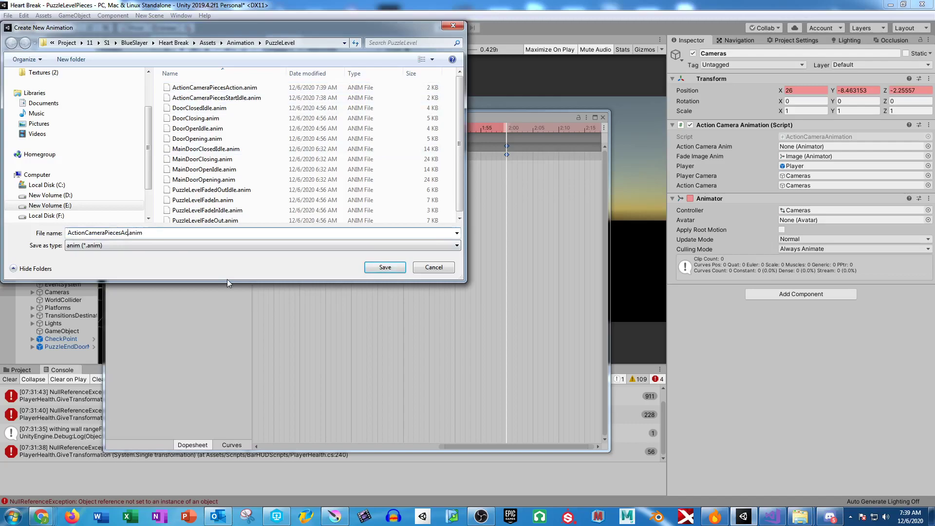
type("EndIdle")
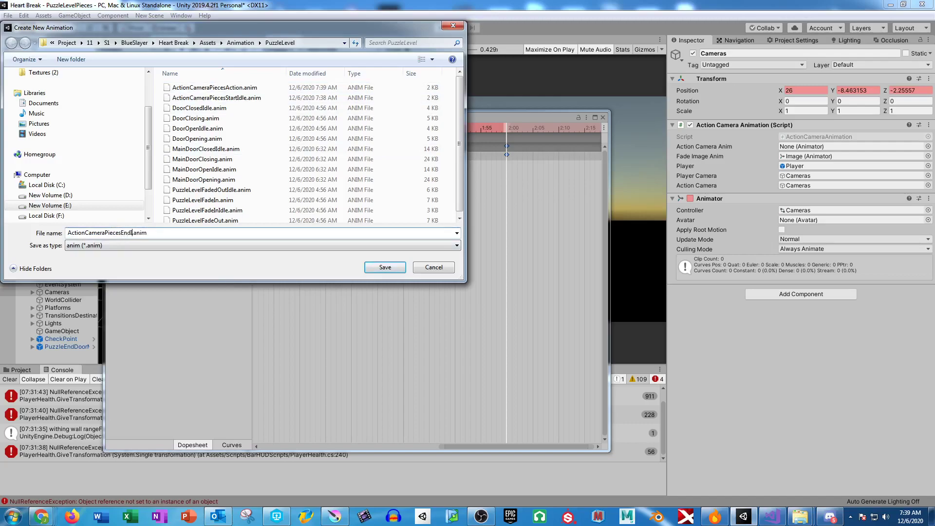
key("Return")
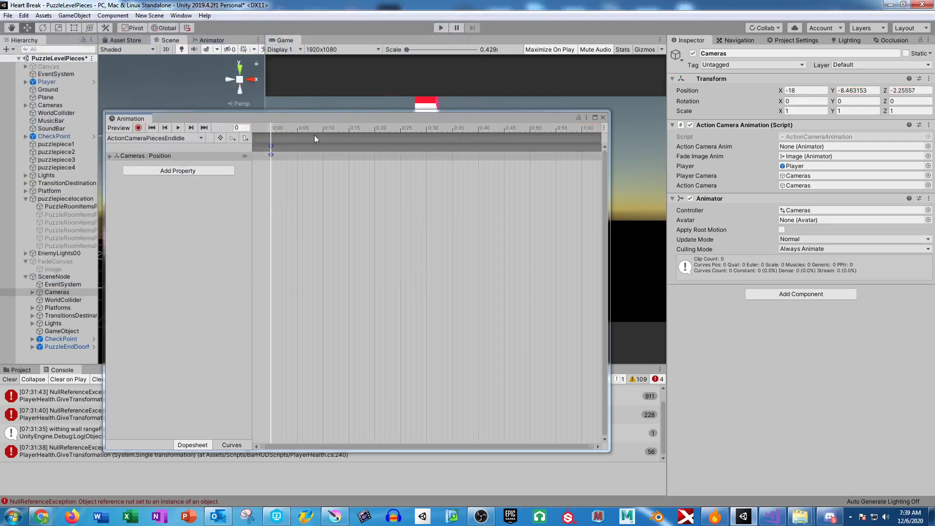
left_click(602, 117)
Create a C# script named MainDoorPuzzleOpen in the Scripts/PuzzleLevel folder after checking the CameraWait coroutine in Visual Studio
left_click(772, 516)
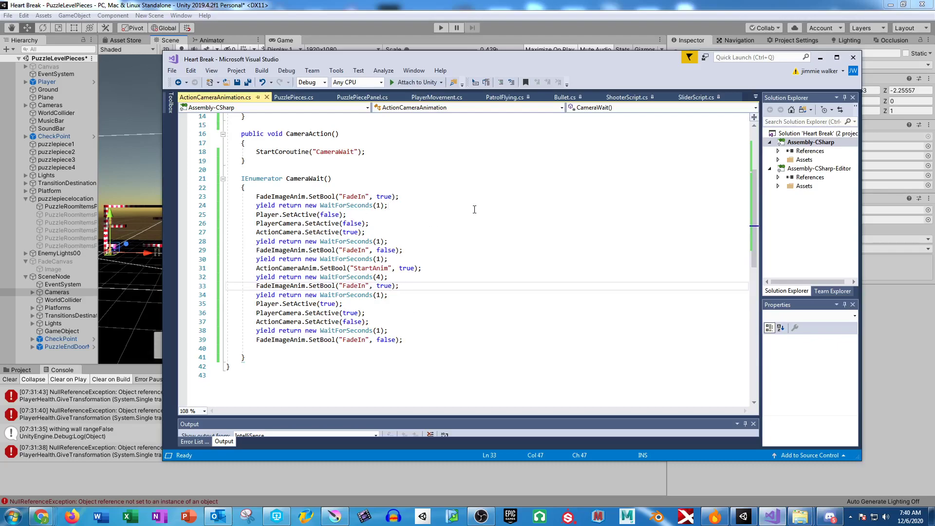
key("alt+Tab")
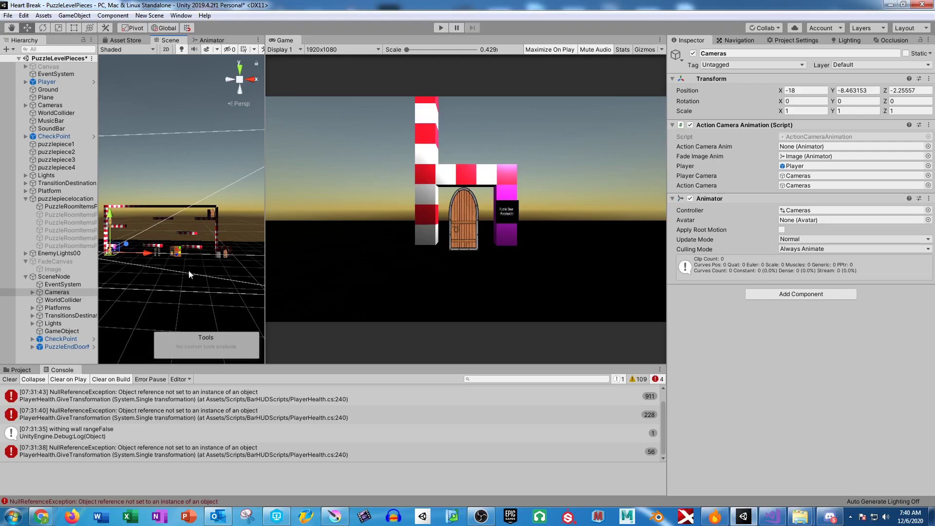
left_click(25, 369)
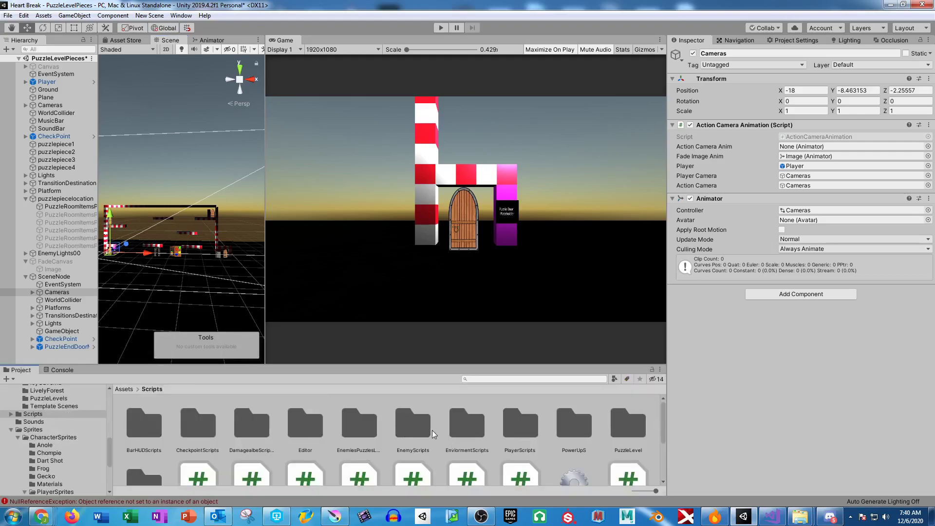
double_click(620, 427)
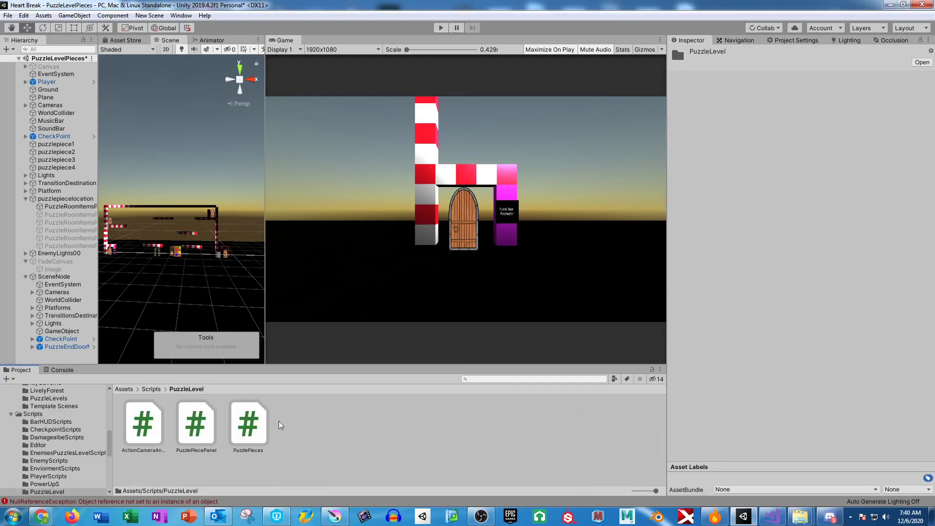
right_click(352, 438)
mouse_move(408, 194)
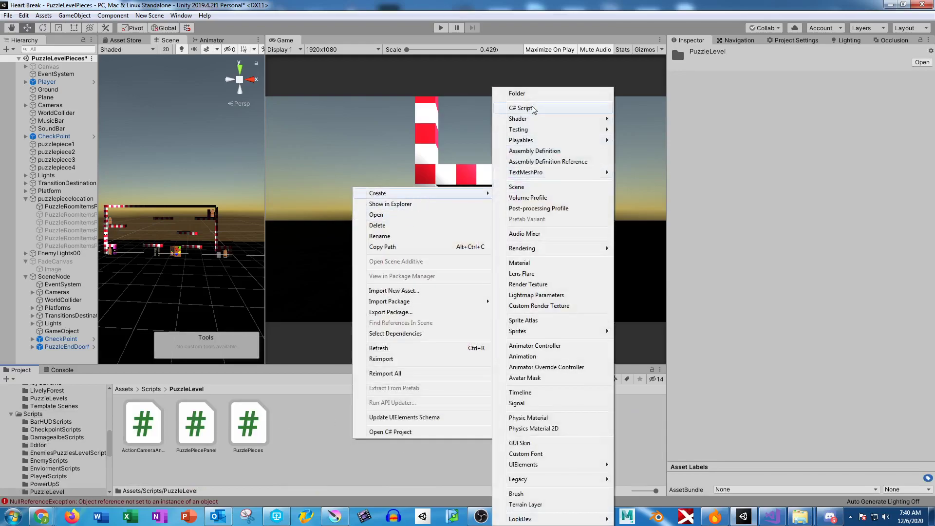
left_click(546, 108)
type("M")
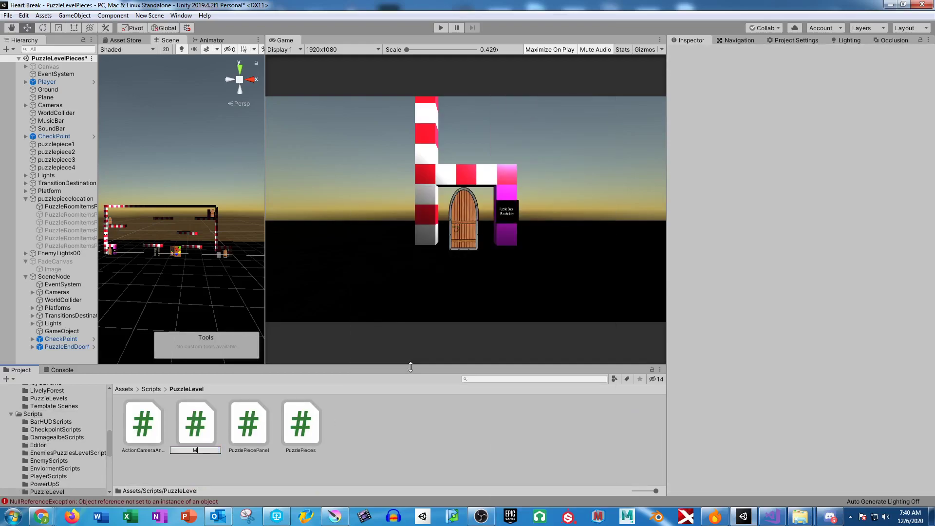
type("ainDoorPuzzleOpen")
key("Return")
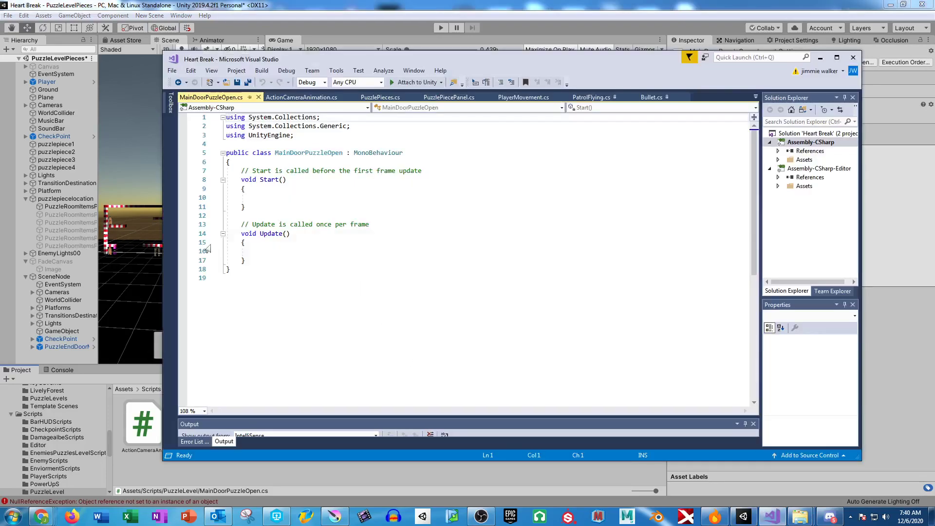
Replace the default Start and Update methods in MainDoorPuzzleOpen with a serialized Animator field named anim
left_click(260, 261)
left_click_drag(260, 261, 241, 170)
key("Delete")
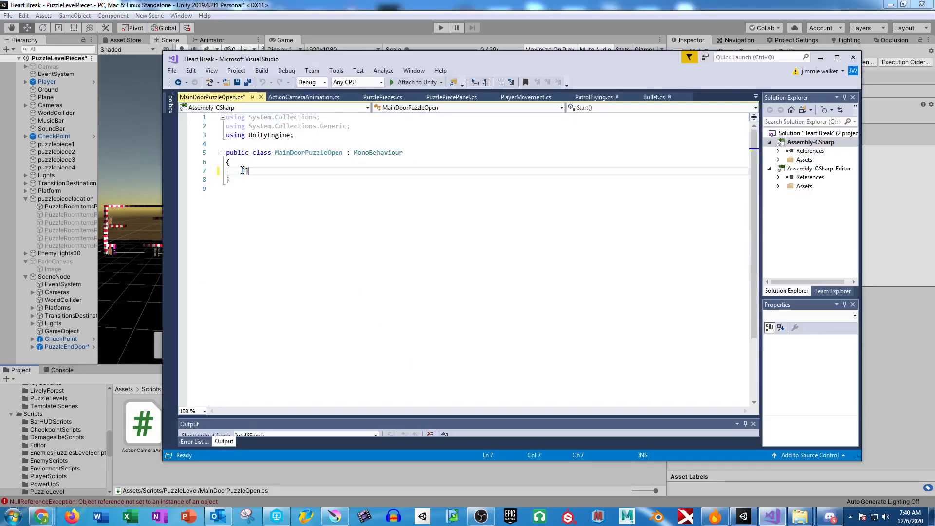
type("[seri")
key("Tab")
type("] Animator anim")
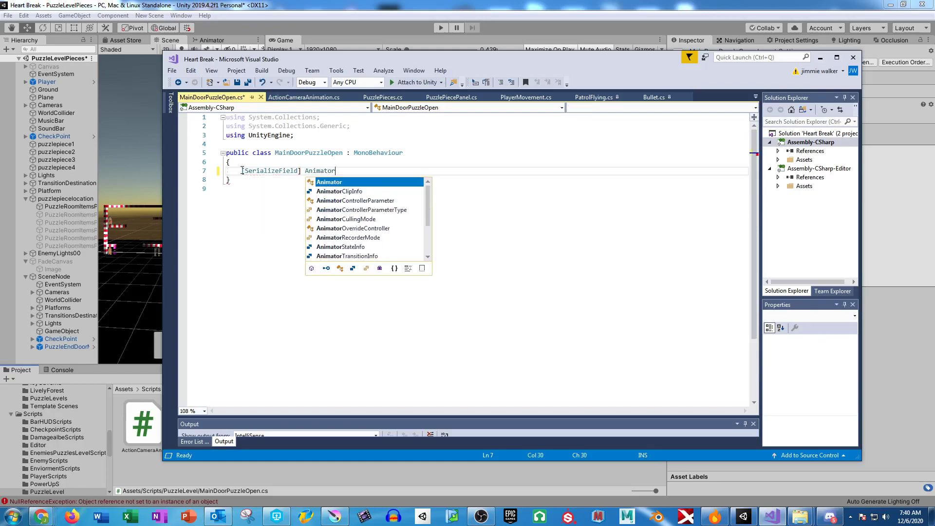
key("Escape")
type(";")
Add a private Start method that assigns anim = anim.GetComponent<Animator>();
key("Return")
key("Return")
type("start")
key("Tab")
type("anim = anim")
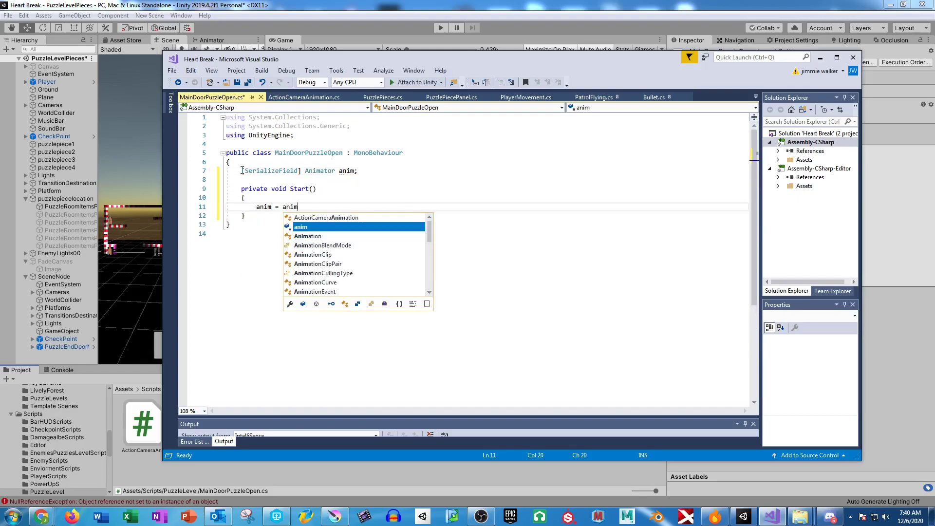
type(".getcomp")
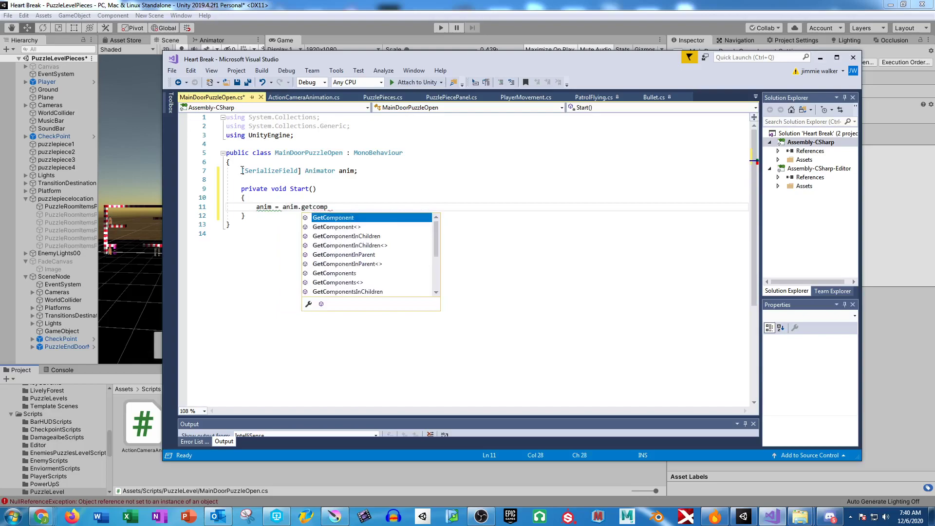
type("<Animator>(")
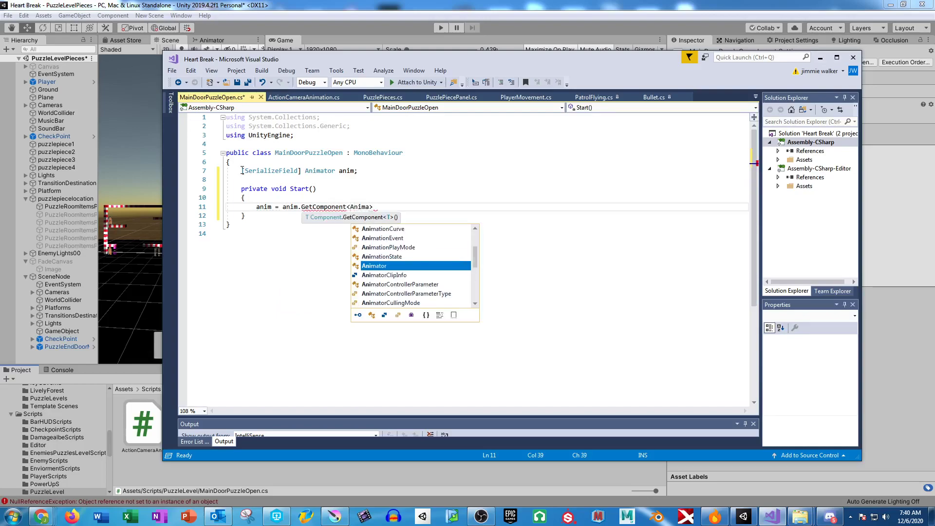
type(");")
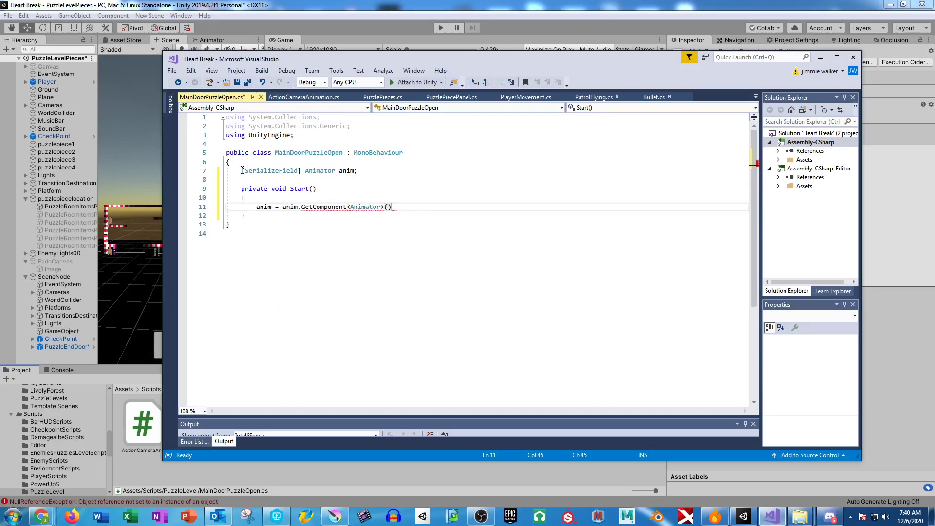
Add an empty public void OpenDoor() method below Start
key("Down")
key("Return")
key("Return")
type("public ")
type("vopid")
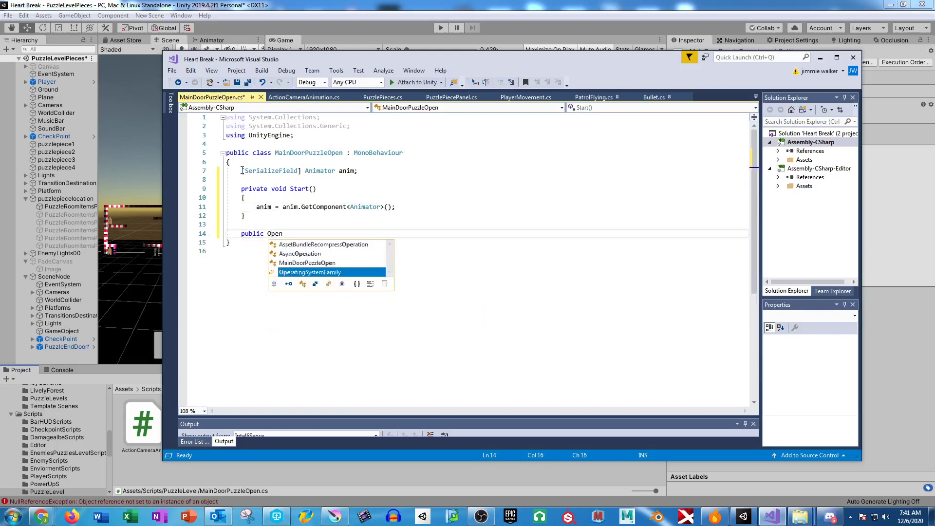
key("BackSpace")
key("BackSpace")
key("BackSpace")
key("BackSpace")
type("id OpenDoor() {")
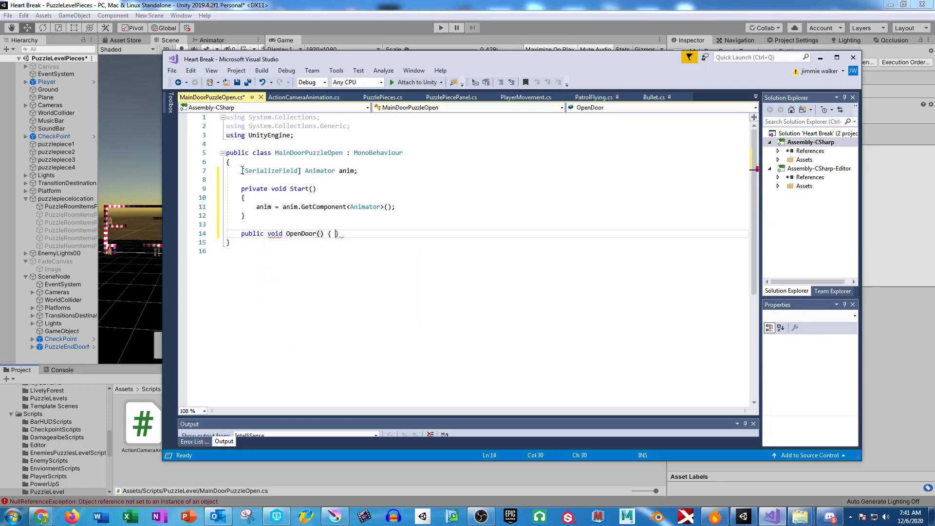
key("Return")
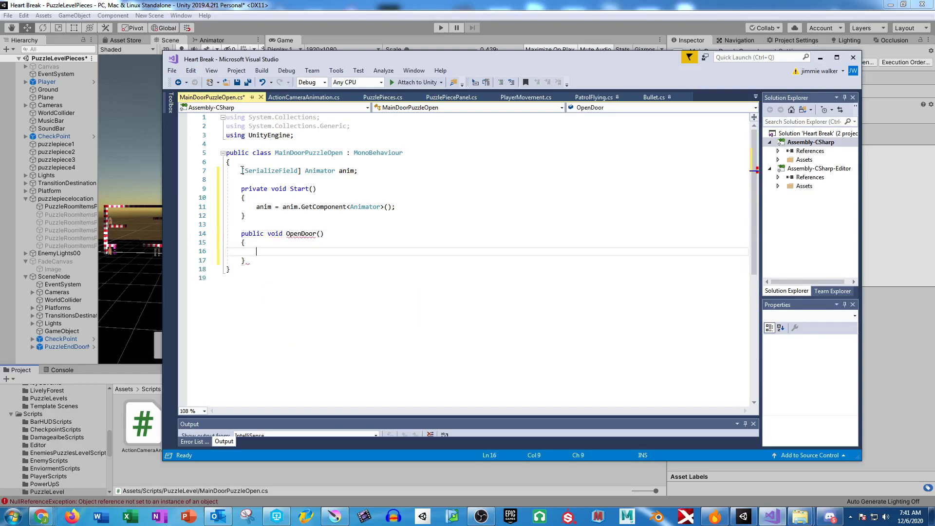
Declare a private int field named DoorStatus below the anim field
left_click(369, 170)
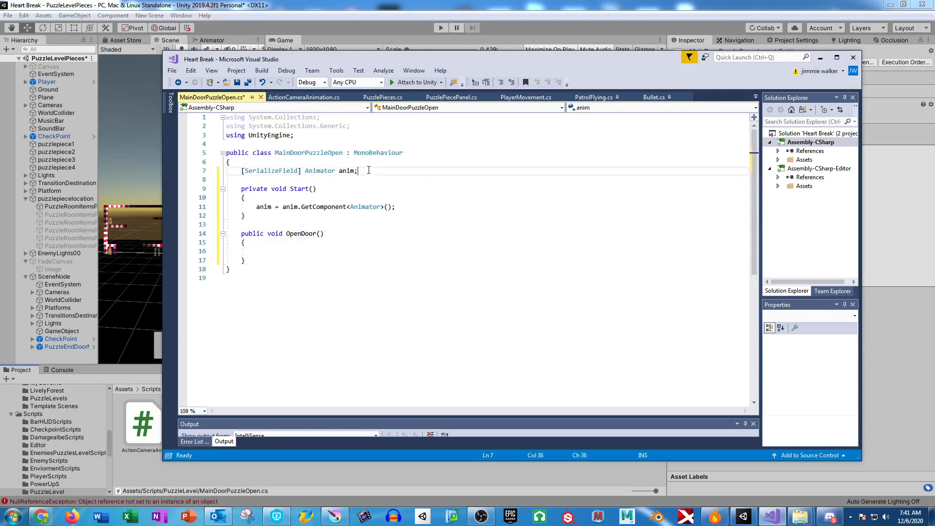
key("Return")
type("int")
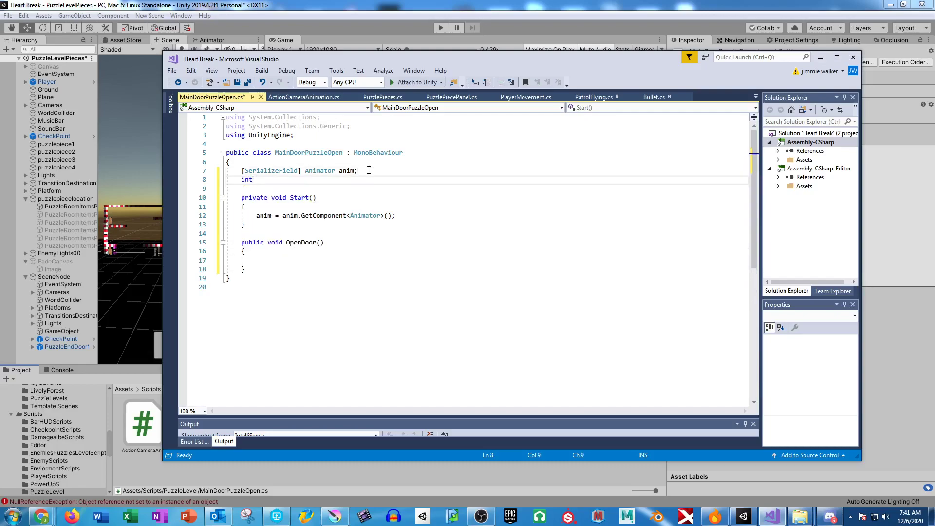
key("BackSpace")
key("BackSpace")
key("BackSpace")
key("BackSpace")
type("private int DoorStatus")
In OpenDoor, set DoorStatus = 1 and store it with PlayerPrefs.SetInt("Status", DoorStatus);
left_click(341, 260)
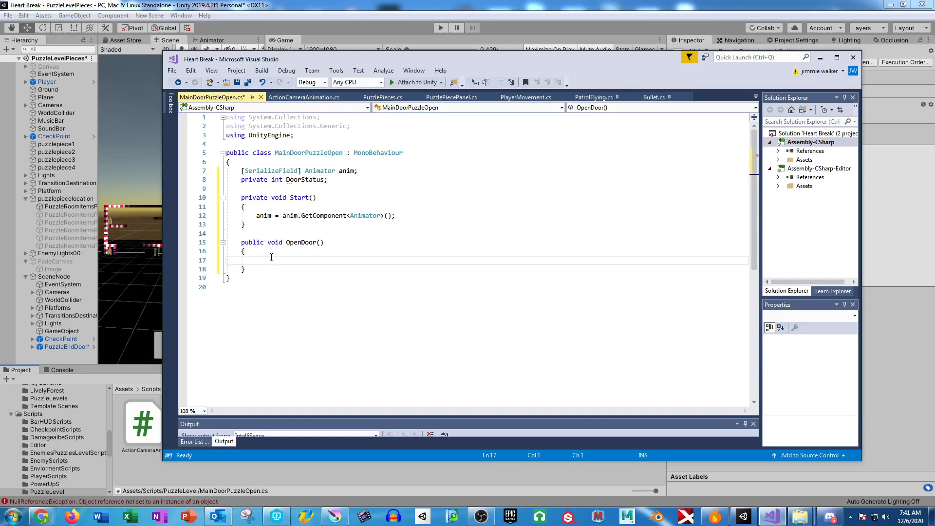
type("DoorSta")
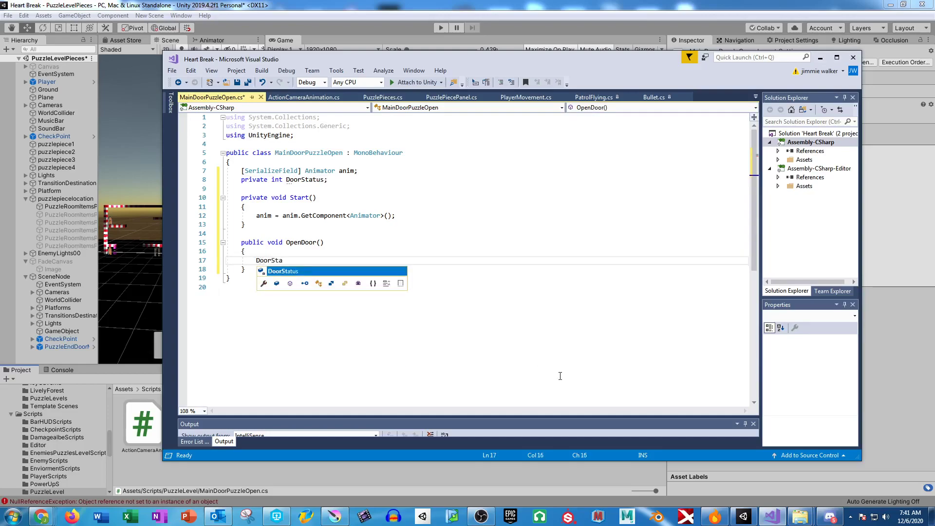
type("tus = 1;")
key("Return")
type("playerpr")
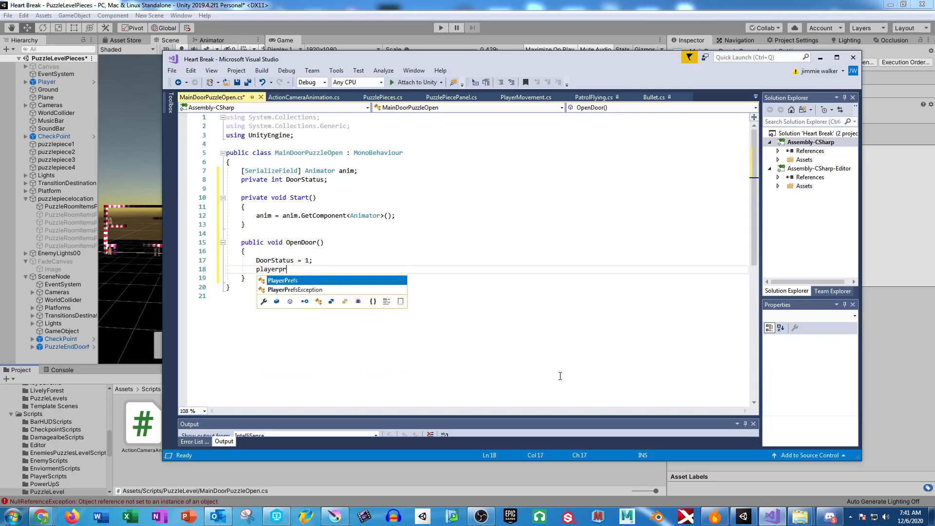
type(".SetInt")
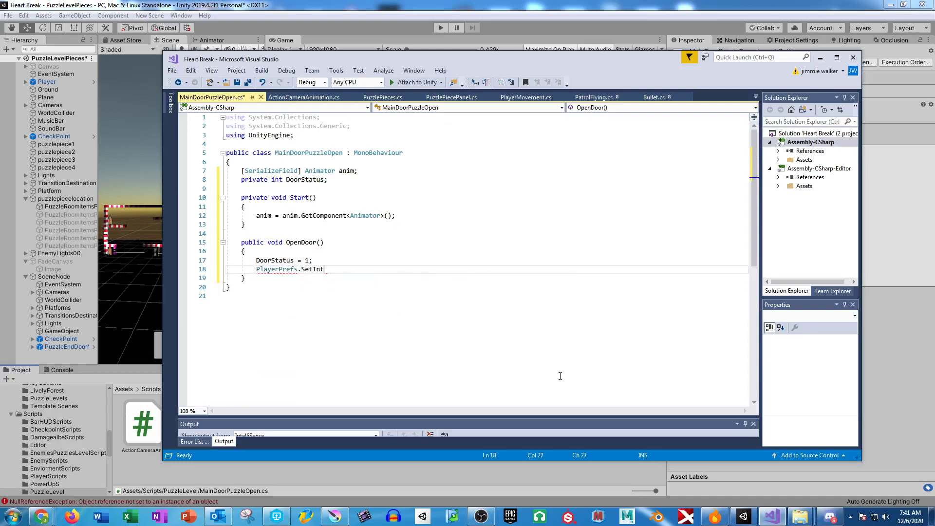
type("(\"Statu")
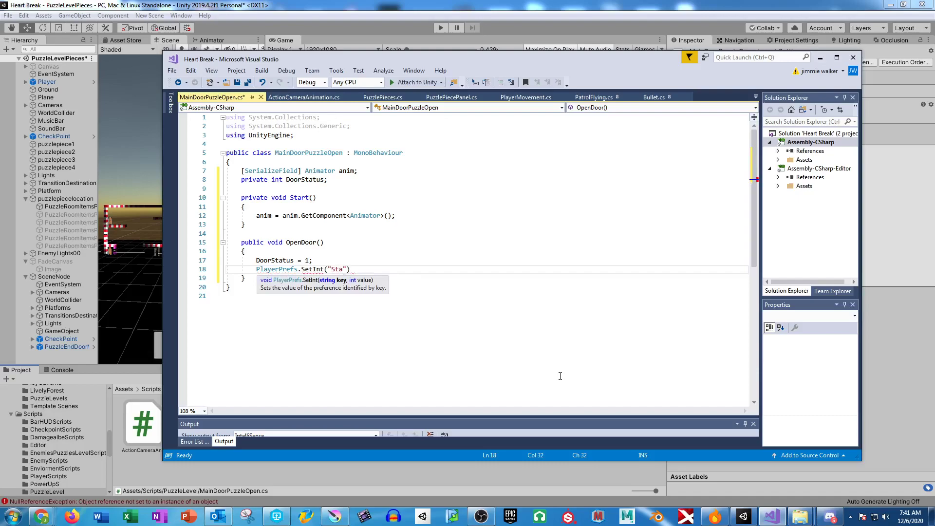
type("s\", door")
key("Tab")
type(");")
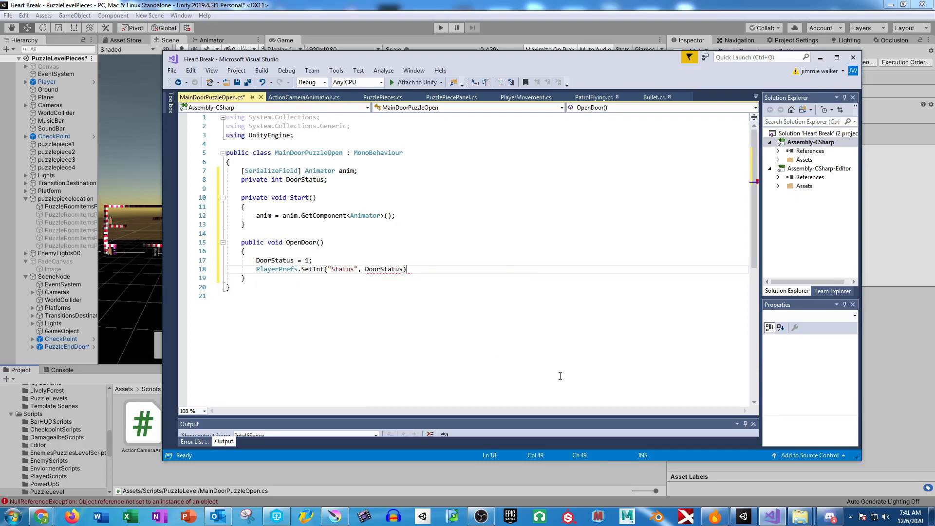
key("Down")
In Start, load the saved value with DoorStatus = PlayerPrefs.GetInt("status"); after the Animator assignment
left_click(402, 215)
key("Return")
key("Return")
type("PlayerPrefs.GetInt(")
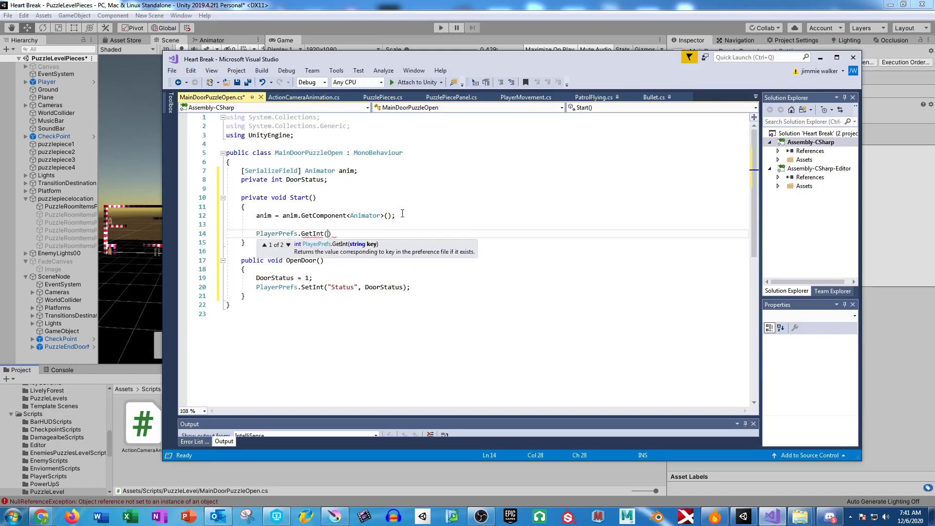
type("\"status\")")
left_click(255, 233)
type("d")
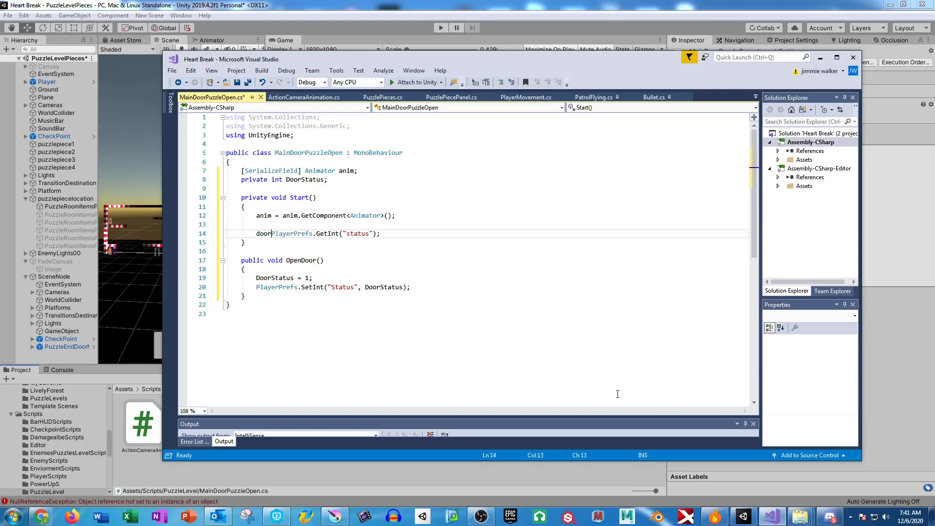
key("BackSpace")
type("DoorStatus")
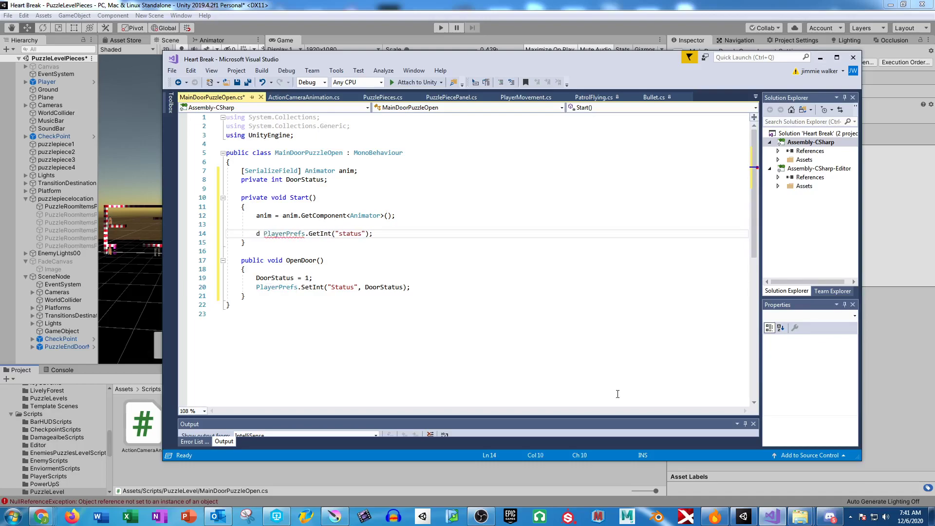
type(" =")
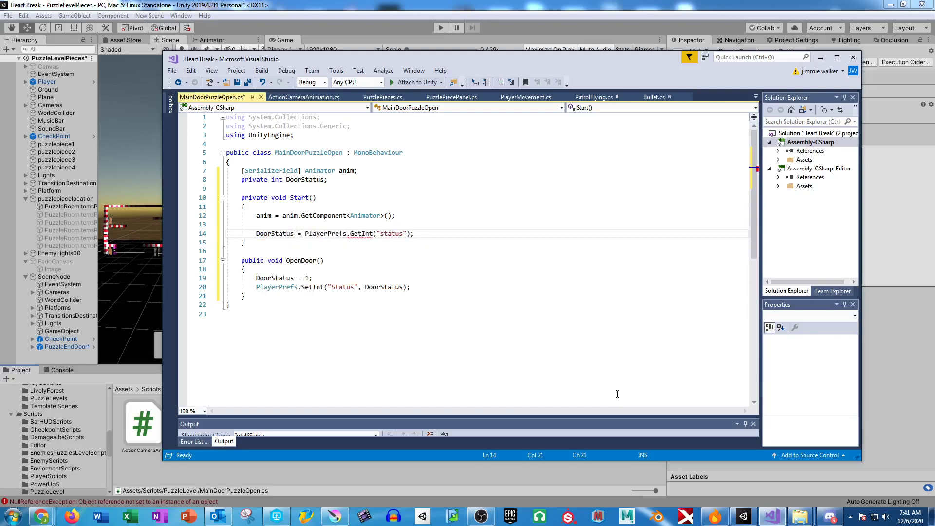
Add an if (DoorStatus == 1) condition in Start that calls anim.SetBool("StartAnim", true);
left_click(419, 236)
key("Return")
key("Return")
type("if (doo")
key("Tab")
type("==1)")
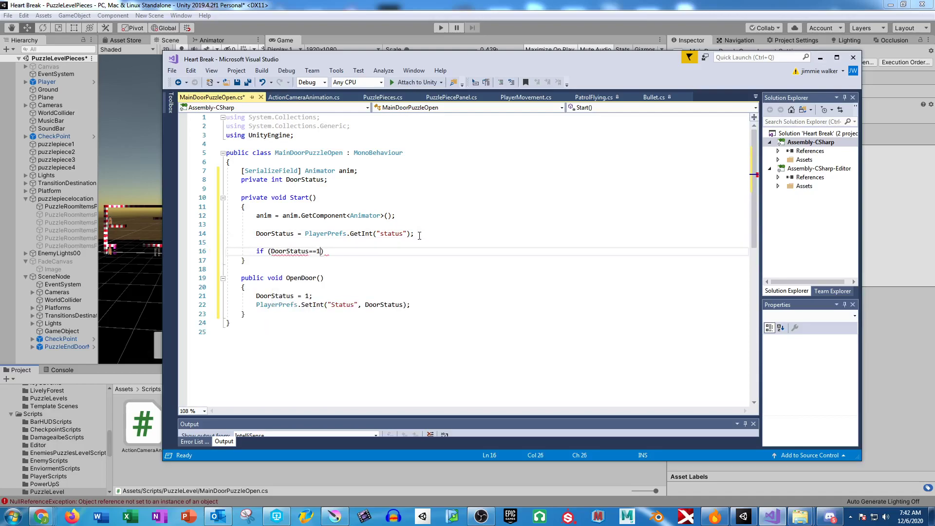
key("Return")
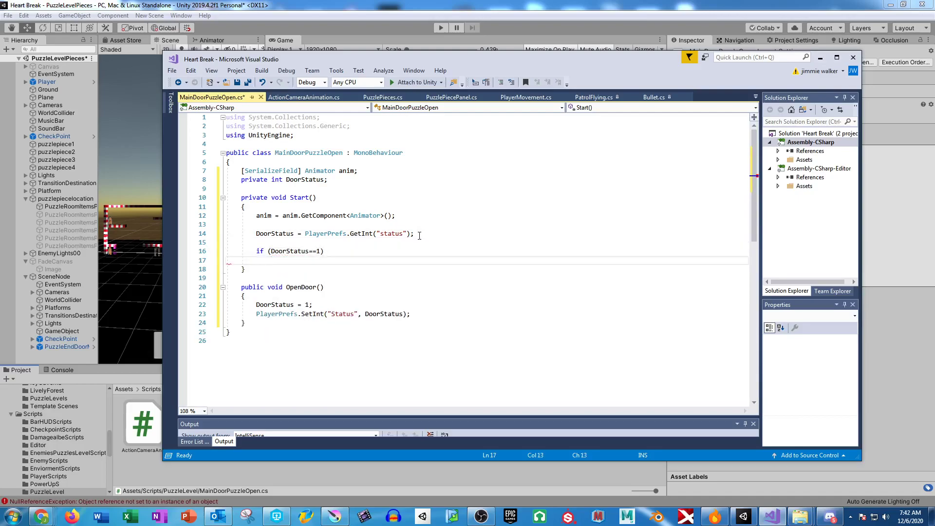
type("anim.setbool")
key("Tab")
type("(\"StartAn")
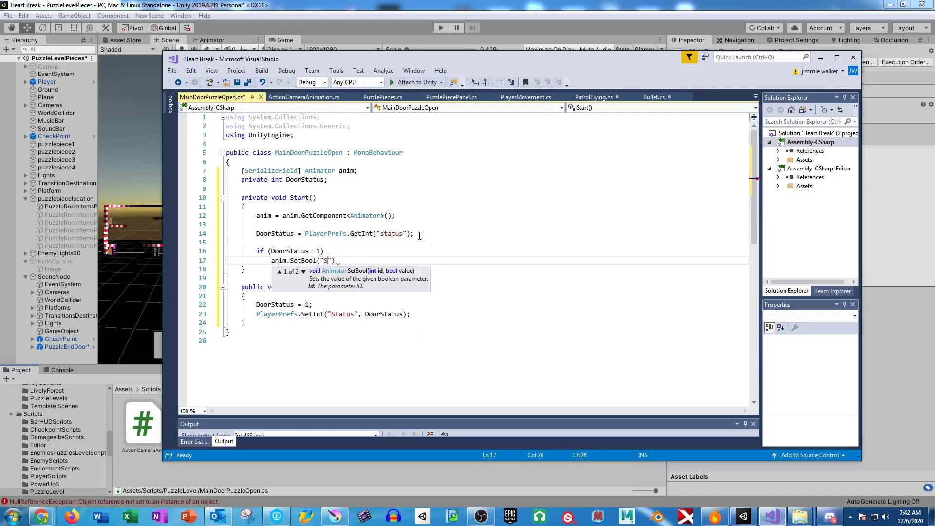
type("im\", true);")
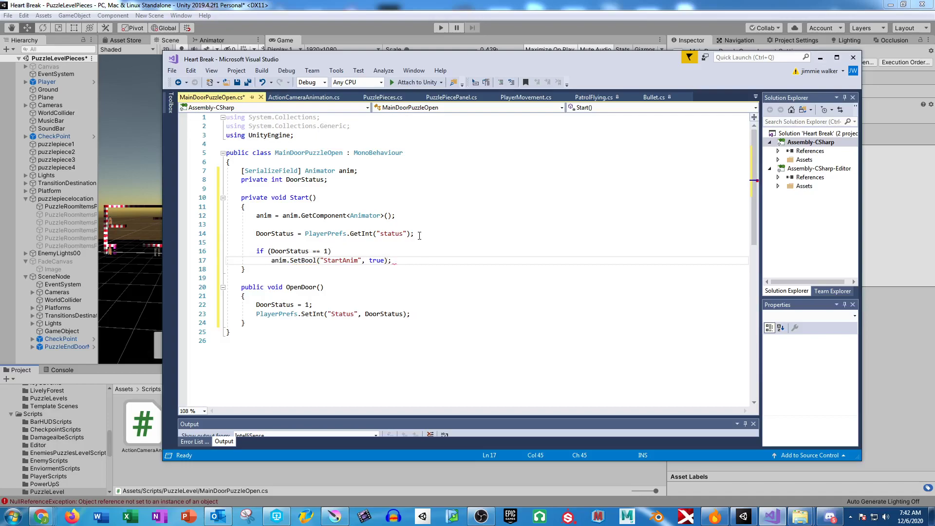
Add an else branch to the DoorStatus condition that calls anim.SetBool("StartAnim", false);
key("Return")
type("else")
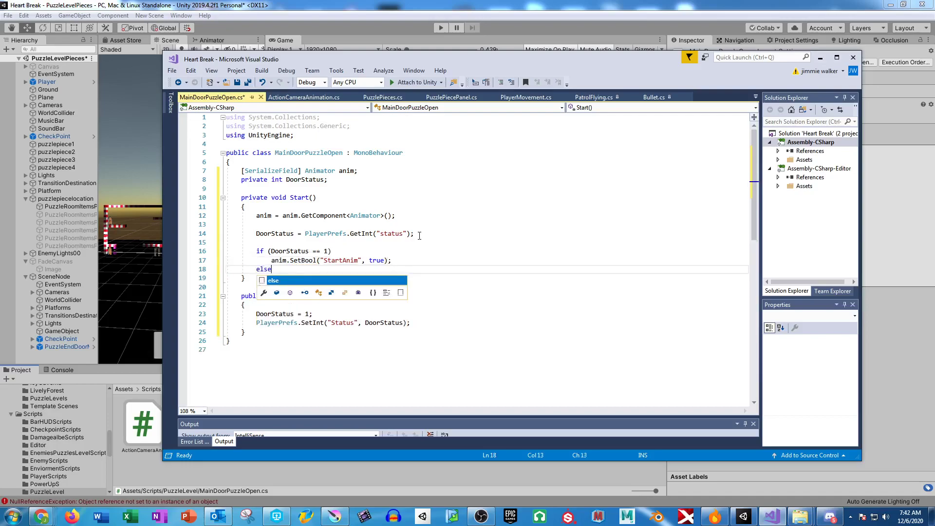
key("Escape")
key("Return")
type("anim.set")
key("Tab")
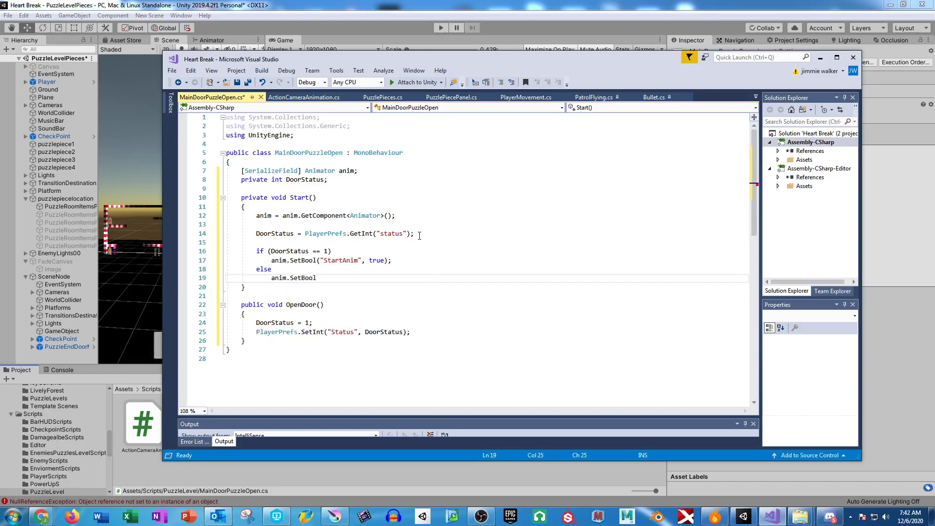
type("(")
type("Startan")
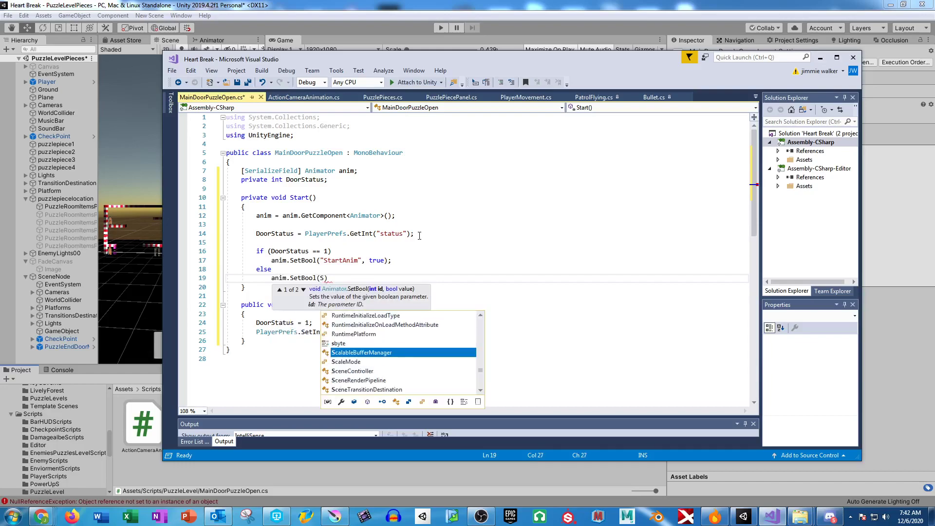
key("BackSpace")
key("BackSpace")
key("BackSpace")
key("BackSpace")
key("BackSpace")
key("BackSpace")
key("BackSpace")
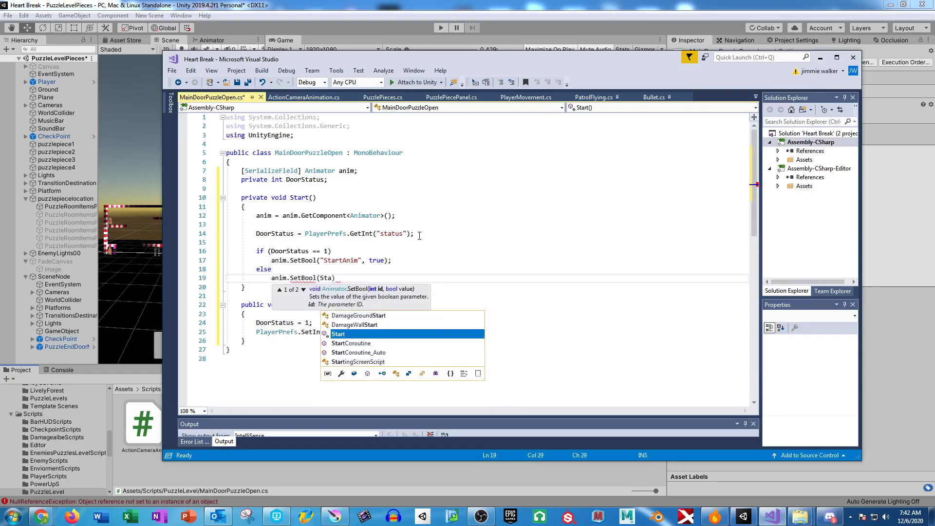
type("\"Start")
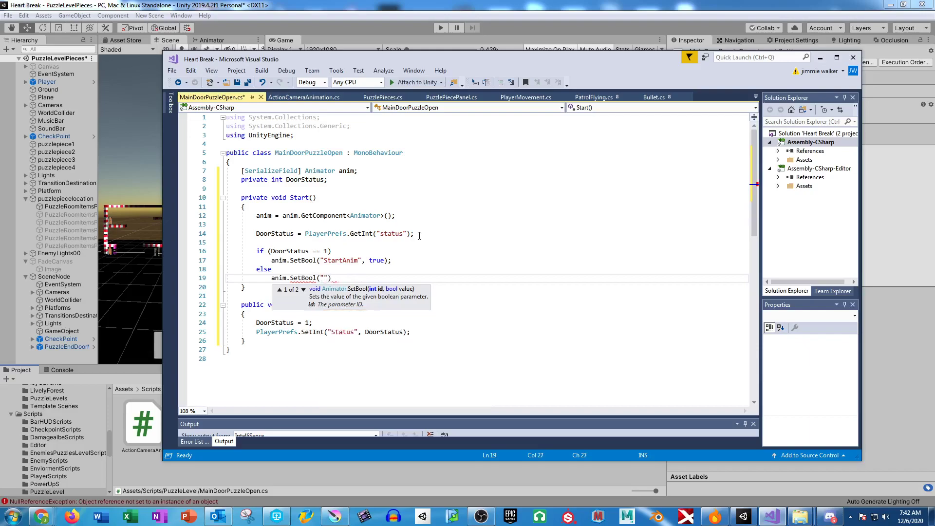
type("Anim\", false);")
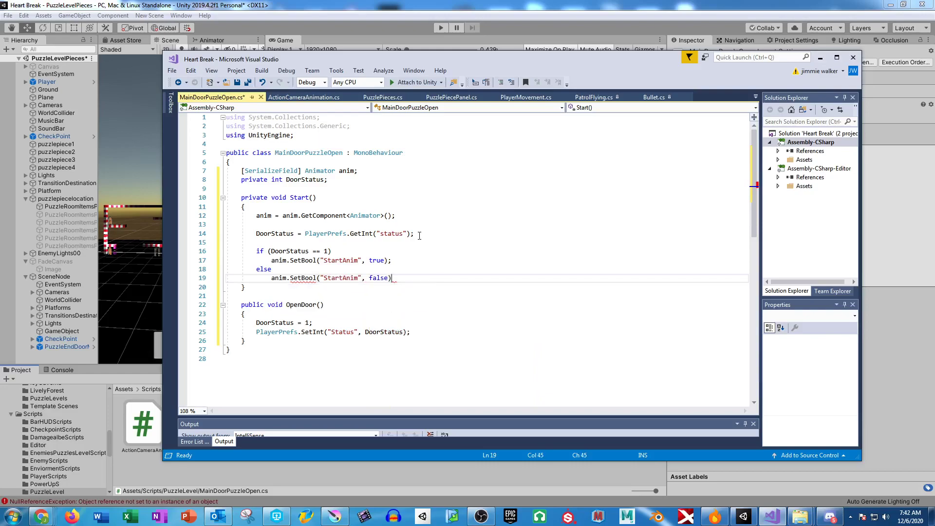
Check the Animator parameter name of the nested PuzzleEndDoor object in Unity, and return to the script in Visual Studio
key("alt+Tab")
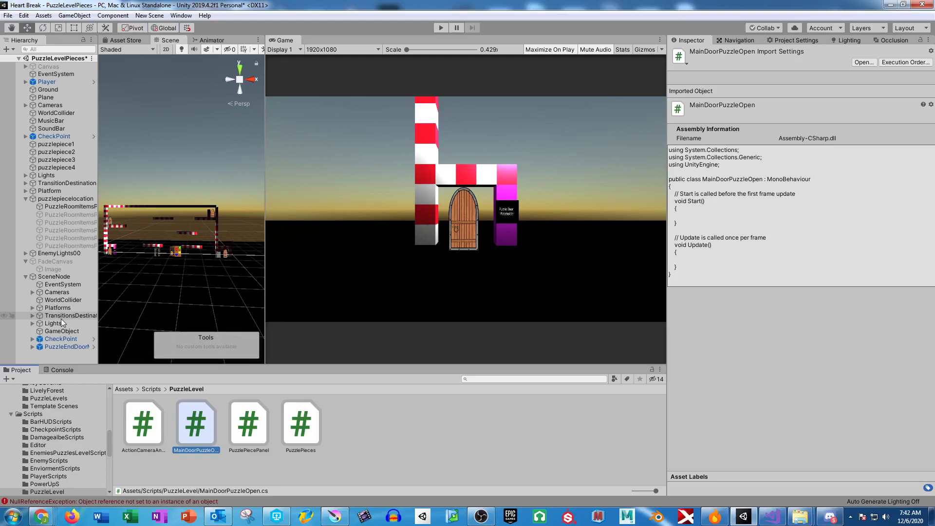
left_click(32, 347)
left_click(63, 355)
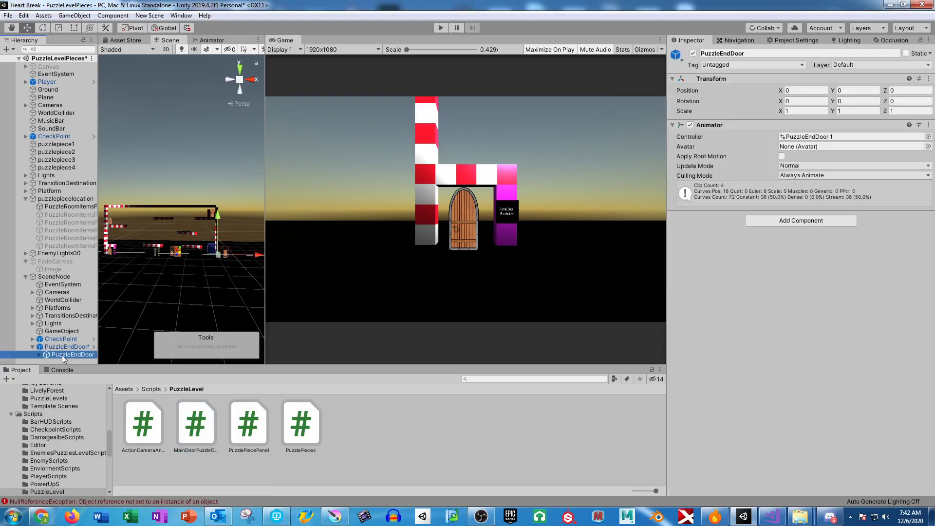
left_click(213, 40)
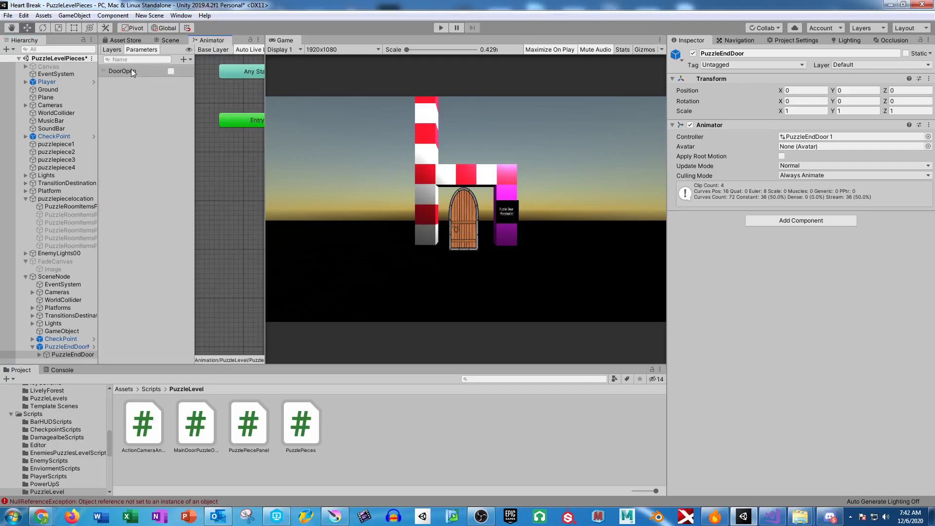
left_click(772, 517)
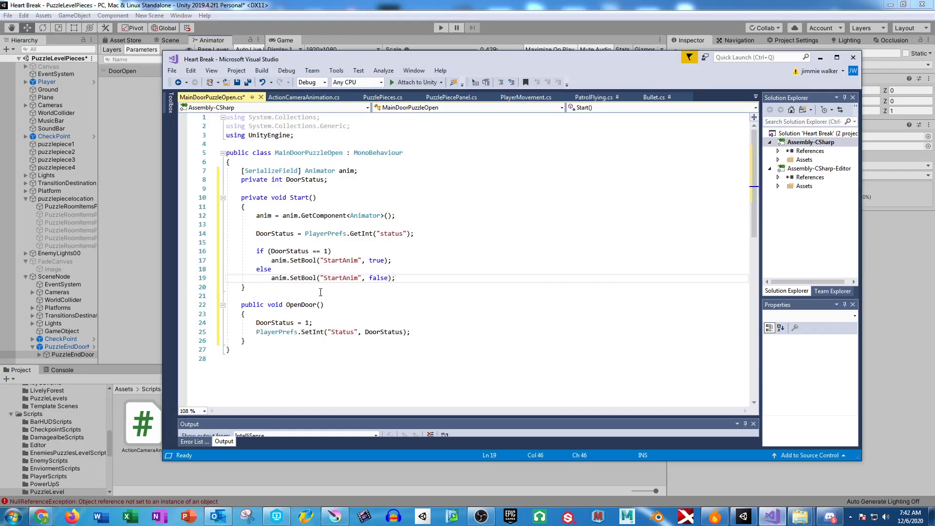
Replace "StartAnim" with "DoorOpen" in both anim.SetBool calls of the MainDoorPuzzleOpen script's Start method and save the script
double_click(341, 260)
type("DoorOpen")
double_click(340, 260)
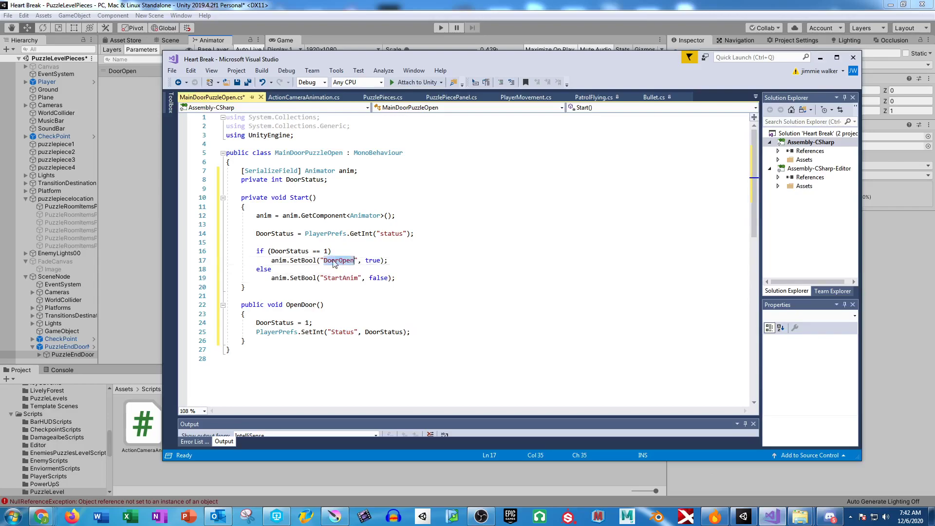
key("ctrl+c")
double_click(360, 279)
key("ctrl+v")
left_click(419, 280)
key("ctrl+s")
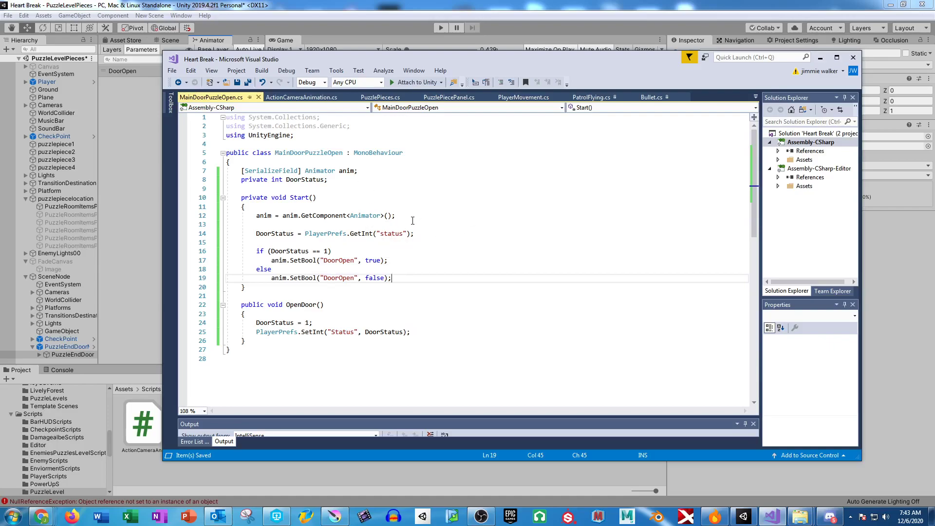
In Unity, attach MainDoorPuzzleOpen to PuzzleEndDoorMain, assign the nested PuzzleEndDoor to its Anim field, and return to Visual Studio
key("alt+Tab")
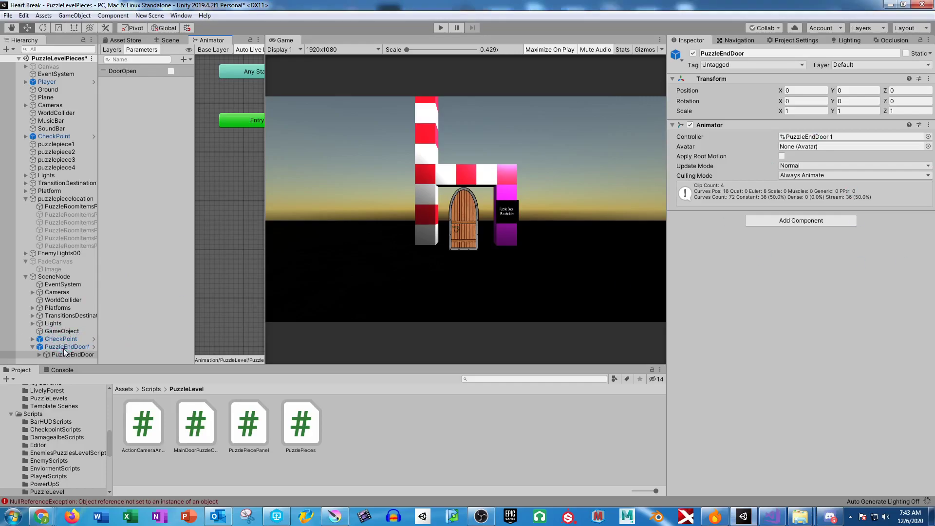
left_click(64, 348)
left_click_drag(196, 423, 684, 269)
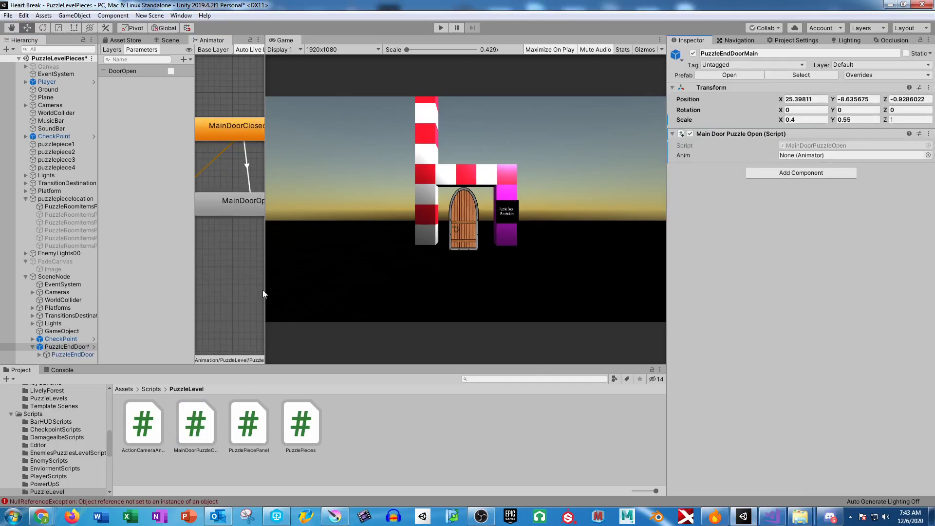
left_click_drag(60, 354, 826, 160)
left_click(772, 515)
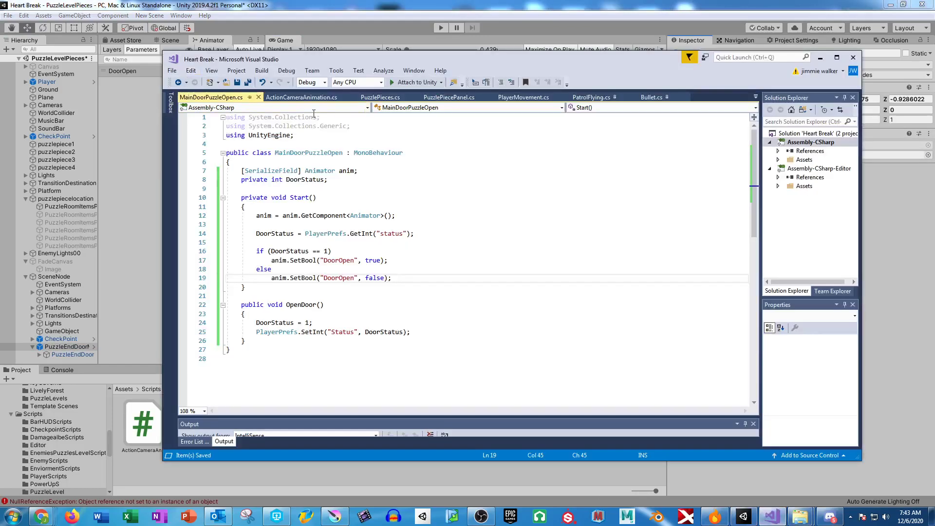
left_click(449, 97)
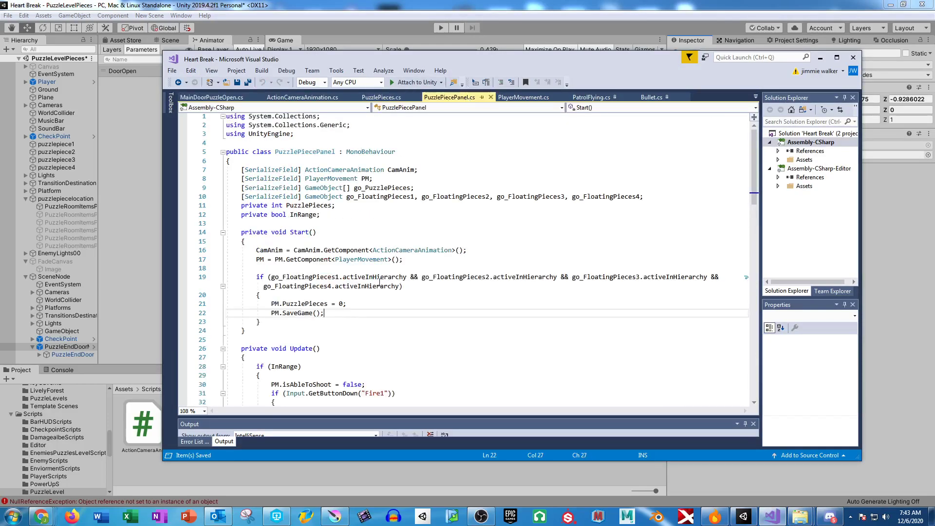
scroll(354, 312, "down", 8)
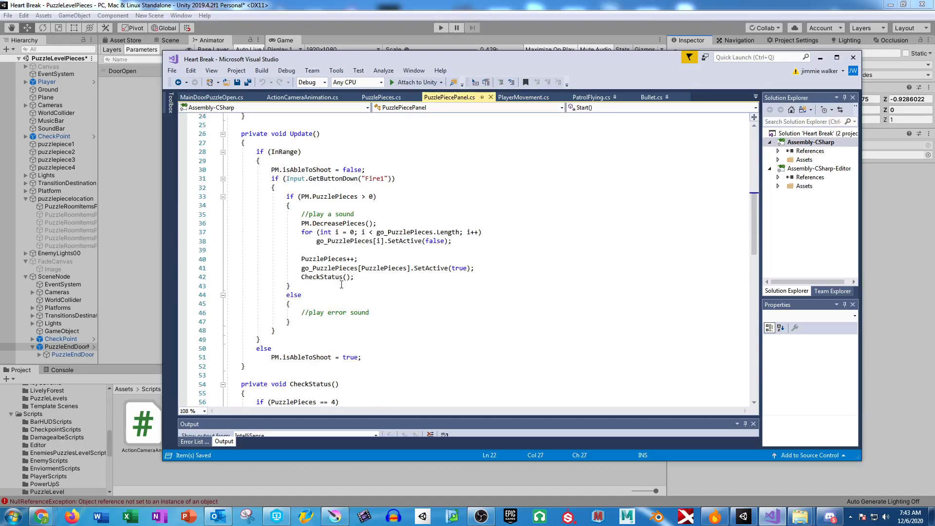
scroll(413, 302, "down", 3)
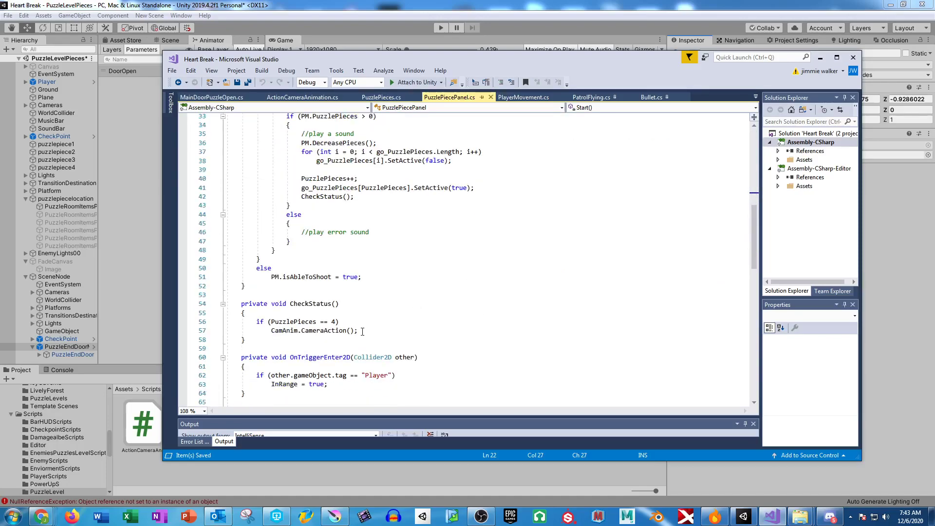
left_click(352, 324)
type("{")
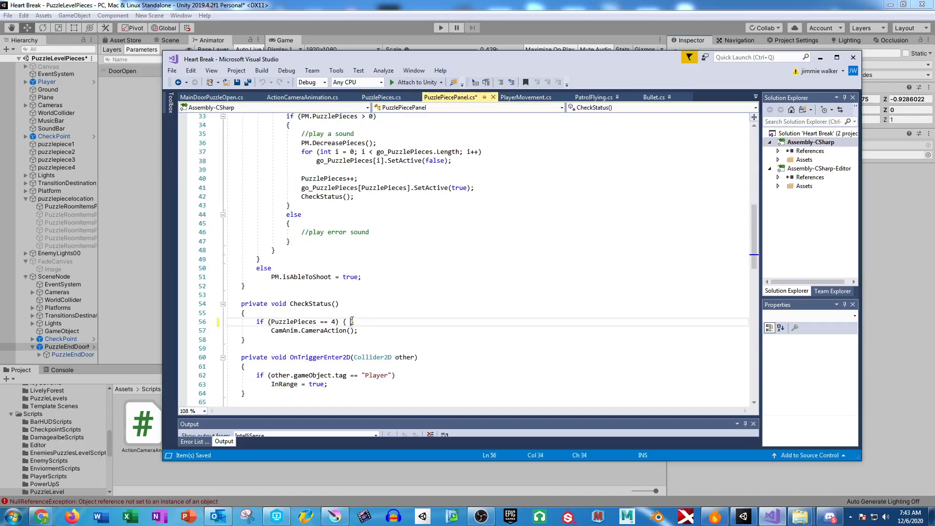
key("BackSpace")
key("BackSpace")
key("BackSpace")
key("BackSpace")
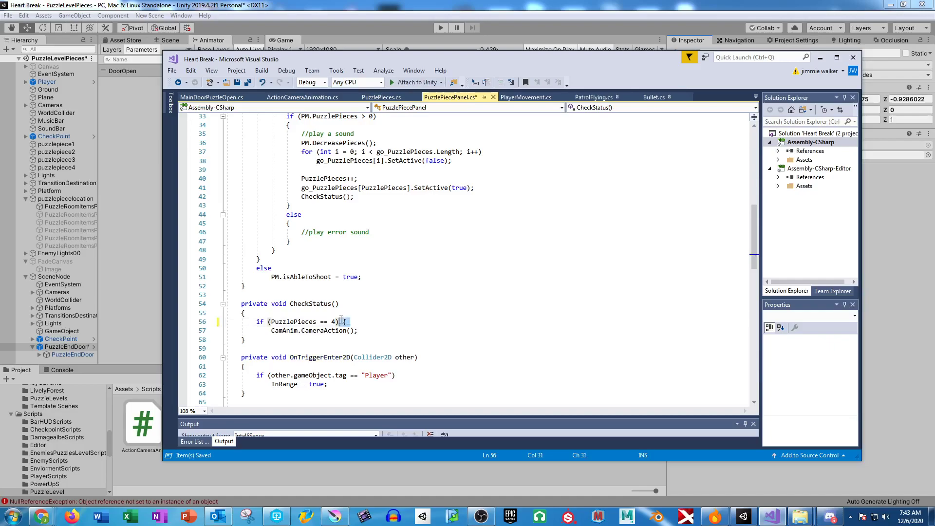
key("ctrl+s")
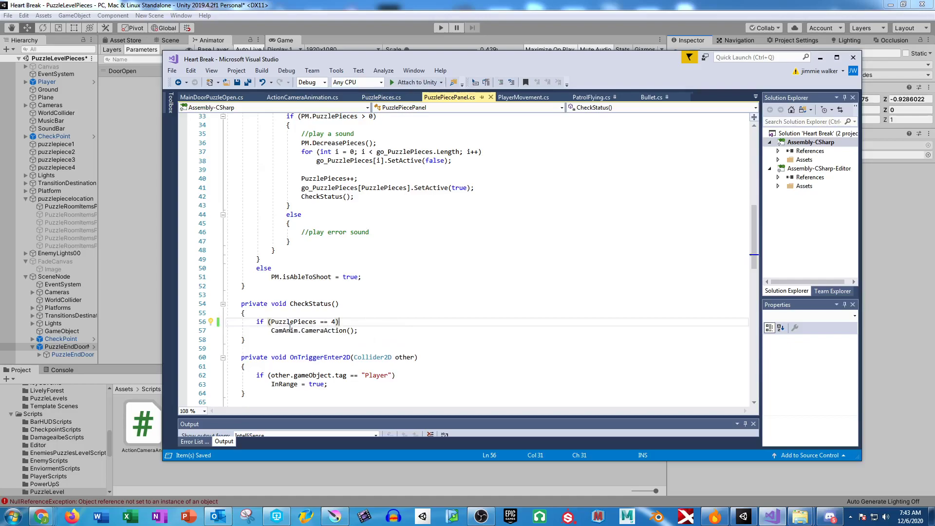
In the ActionCameraAnimation script, declare the field [SerializeField] MainDoorPuzzleOpen MDPO; below the GameObject fields
left_click(302, 97)
scroll(351, 210, "up", 5)
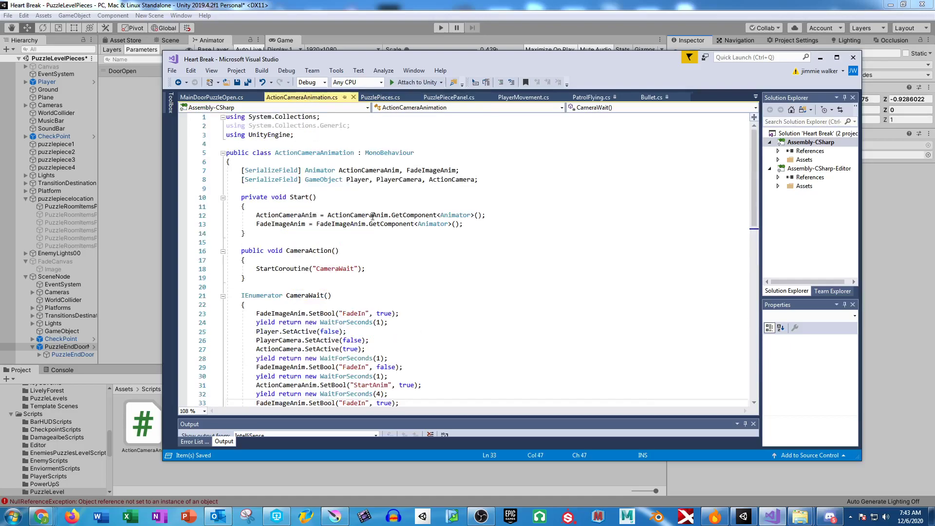
left_click(496, 180)
key("Return")
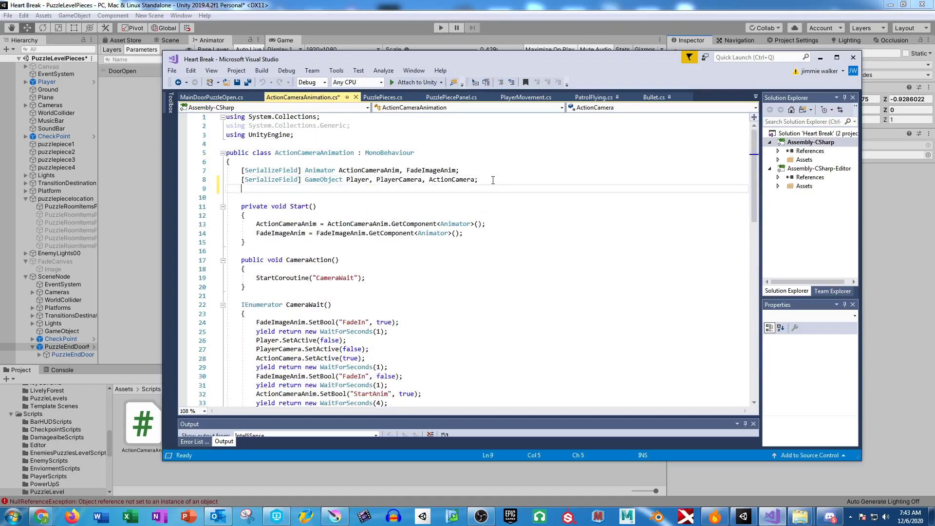
type("[]SerializeField]")
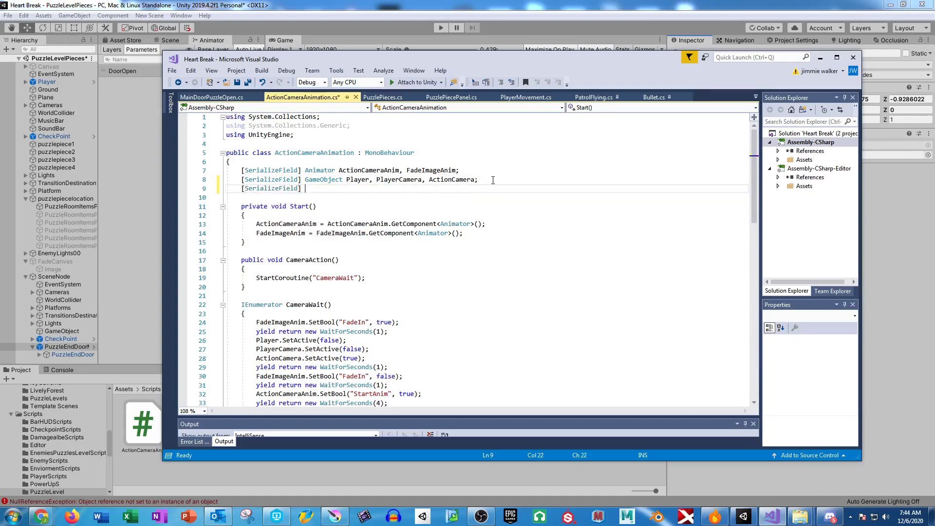
type(" MainD")
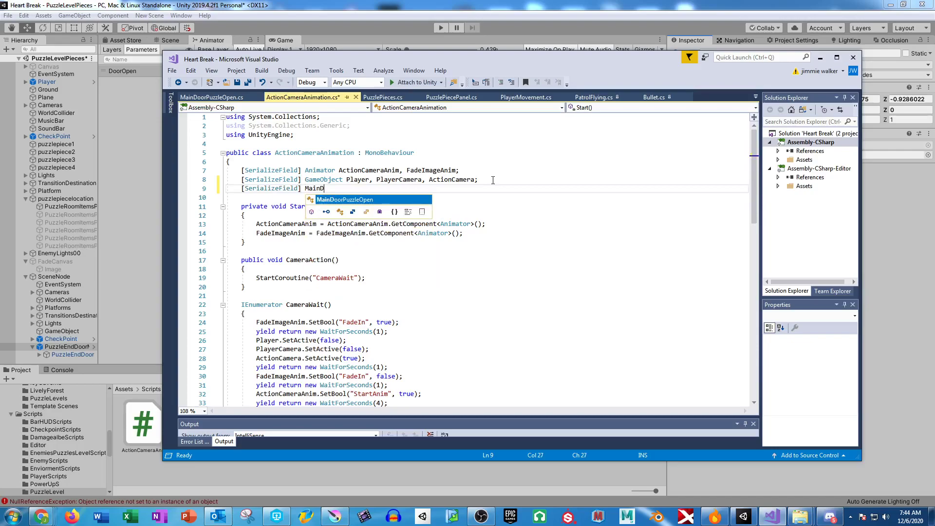
type("oorPuzzleOpen MDPO;")
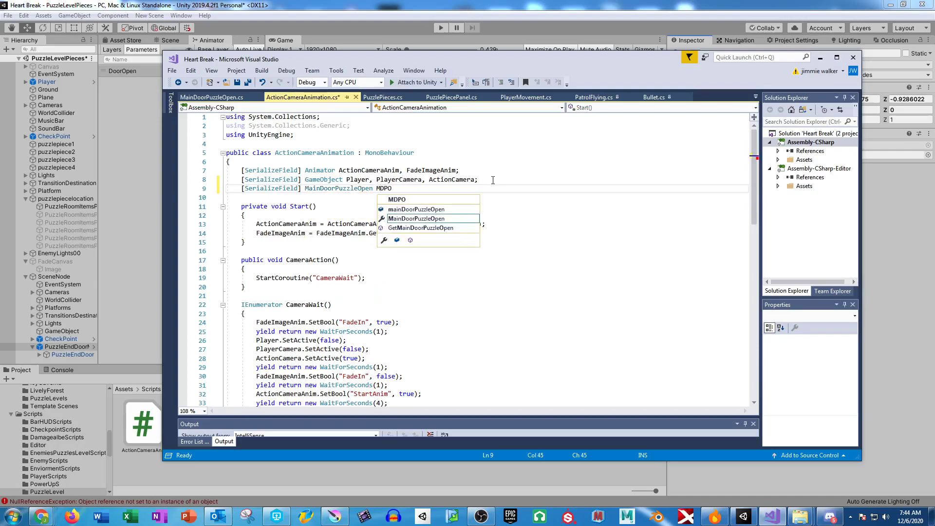
Add MDPO = MDPO.GetComponent<MainDoorPuzzleOpen>(); at the end of the Start method in ActionCameraAnimation
left_click(482, 234)
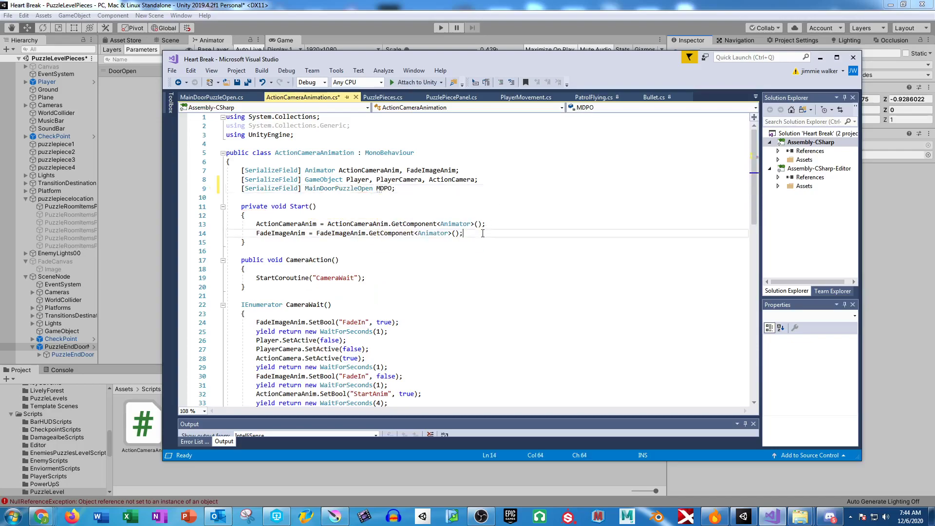
key("Return")
type("MDPO")
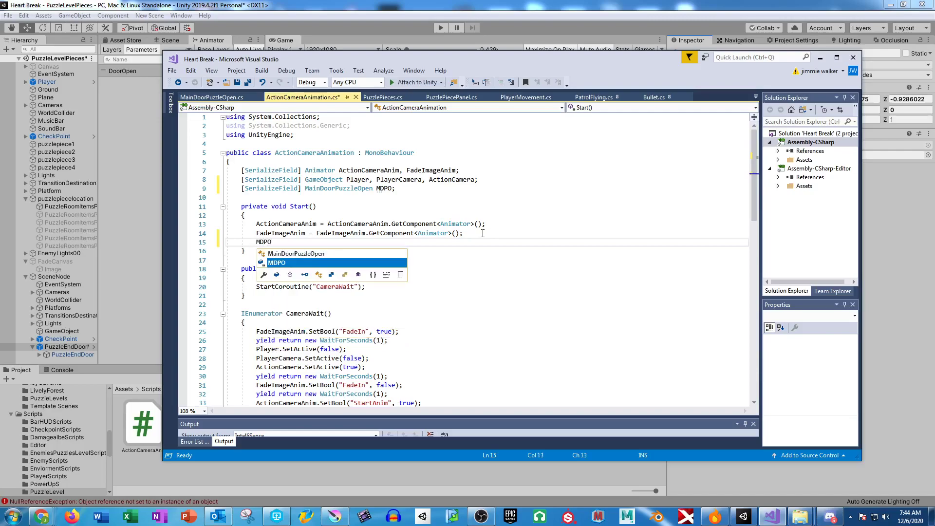
type(" = MD")
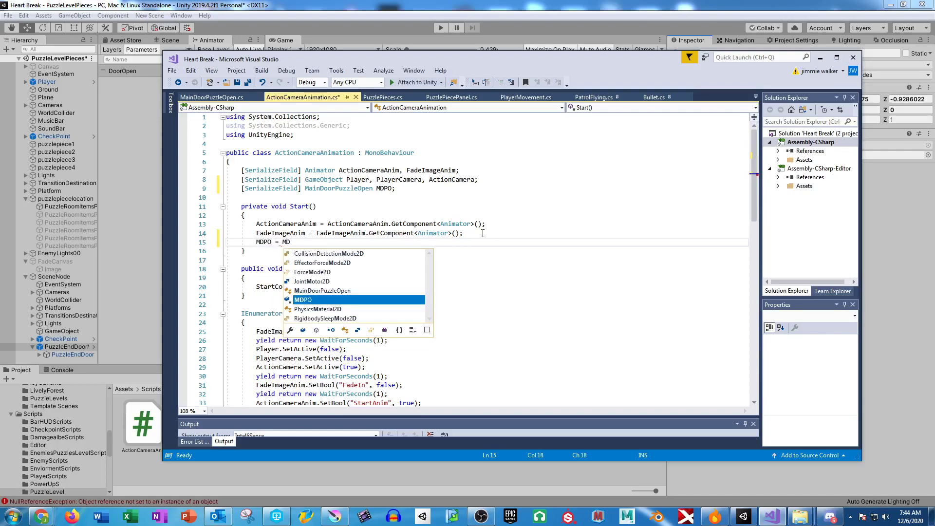
type("PO.getComponent")
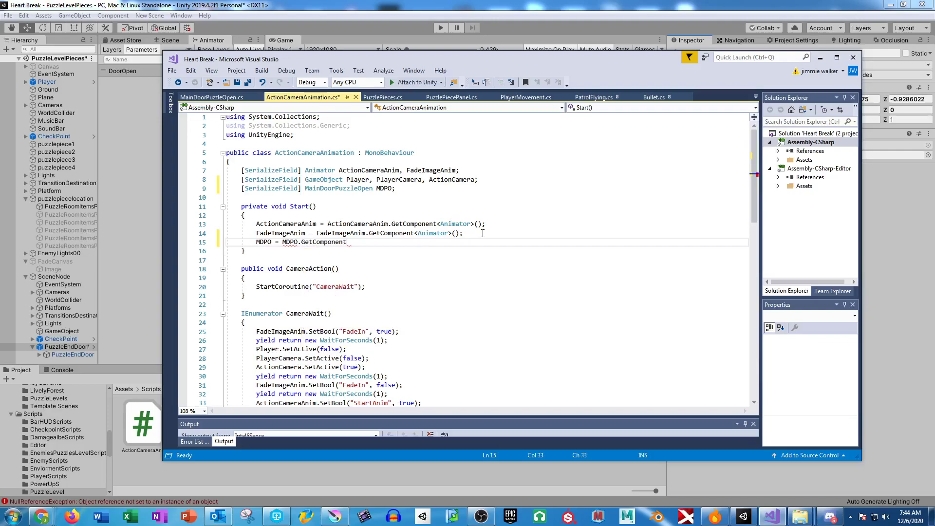
type("<>MainDoorPuzzleOpen")
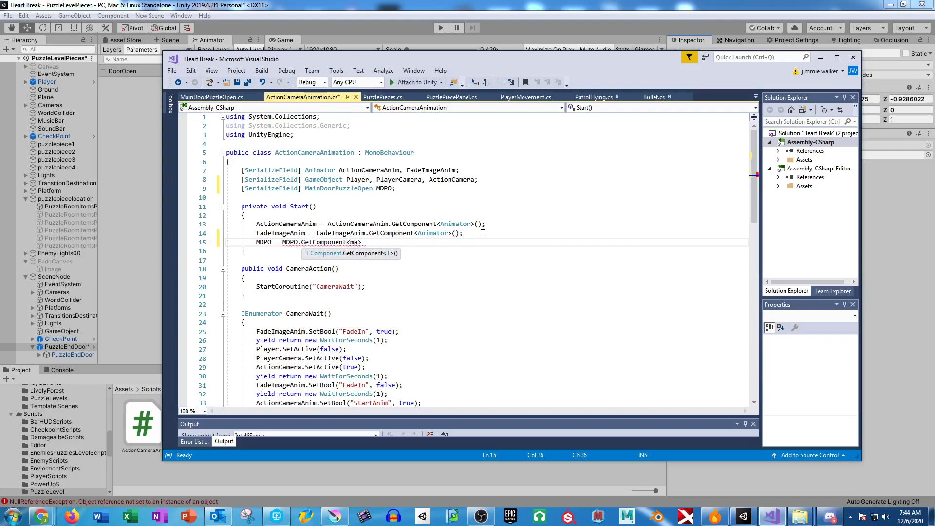
type(">();'")
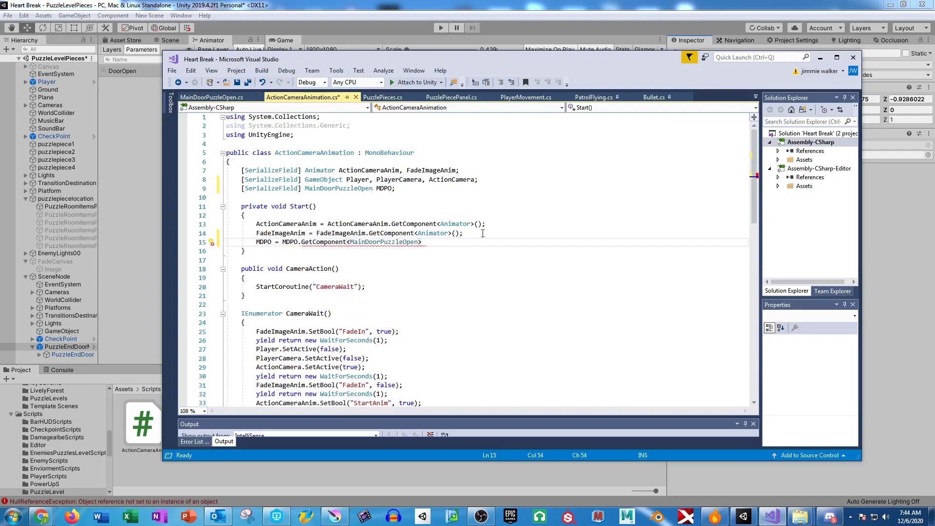
key("BackSpace")
Check the CameraWait timing against the nested PuzzleEndDoor's MainDoorOpening clip in Unity by scrubbing through its animation timeline
scroll(474, 234, "down", 5)
left_click(410, 340)
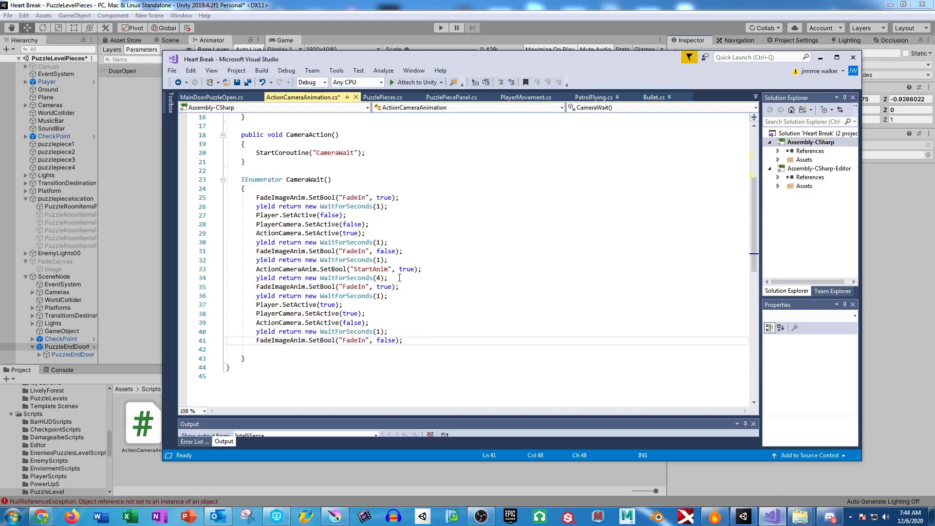
left_click(425, 270)
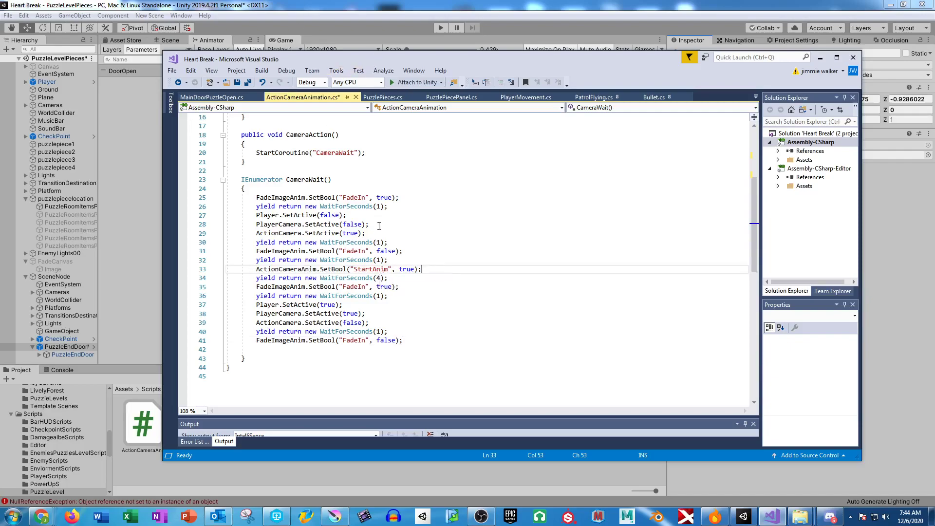
left_click_drag(415, 62, 934, 73)
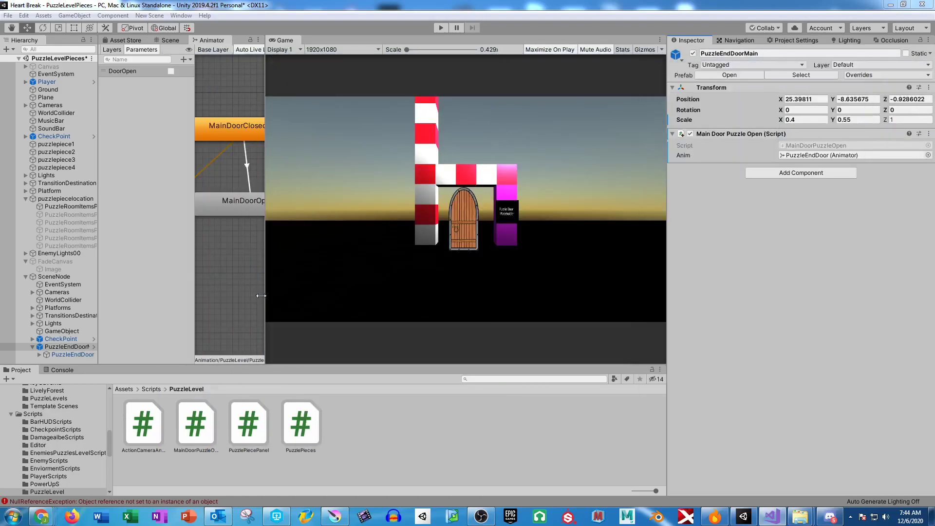
left_click(68, 347)
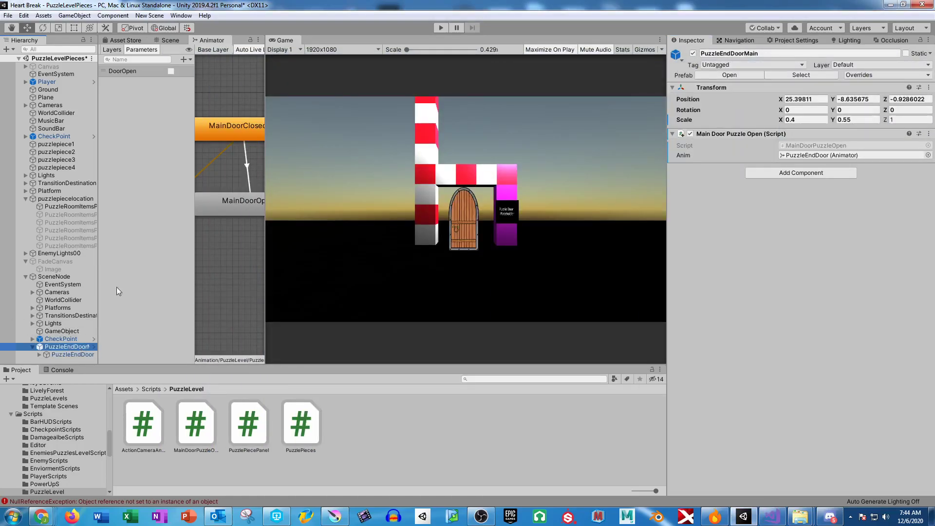
left_click(68, 355)
left_click(169, 18)
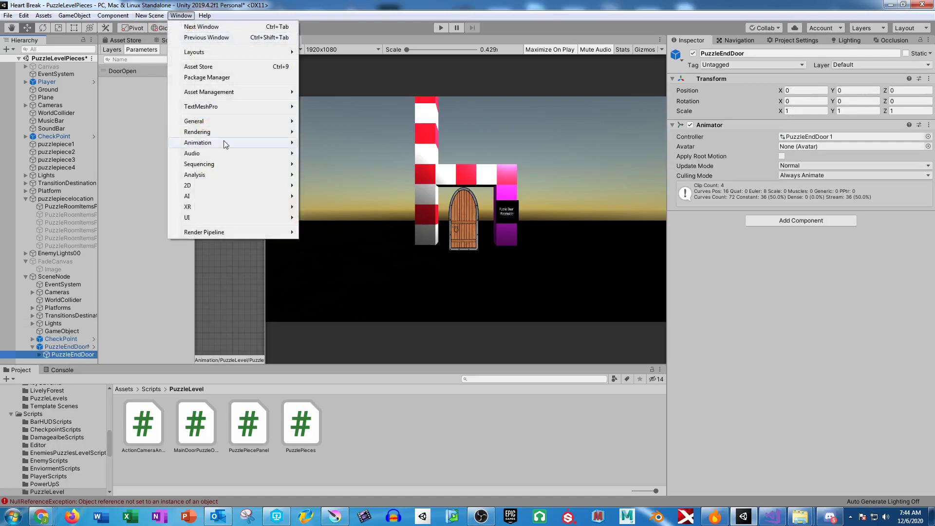
mouse_move(234, 142)
left_click(355, 144)
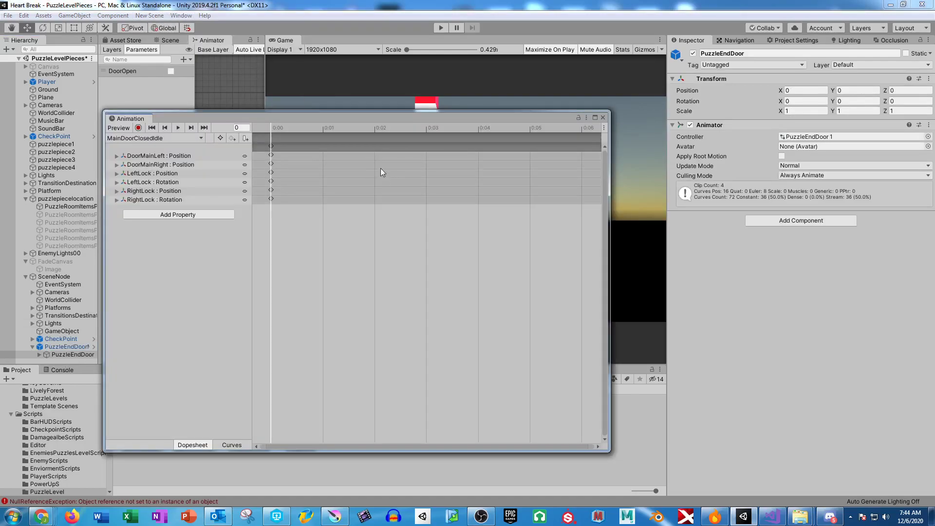
left_click(179, 137)
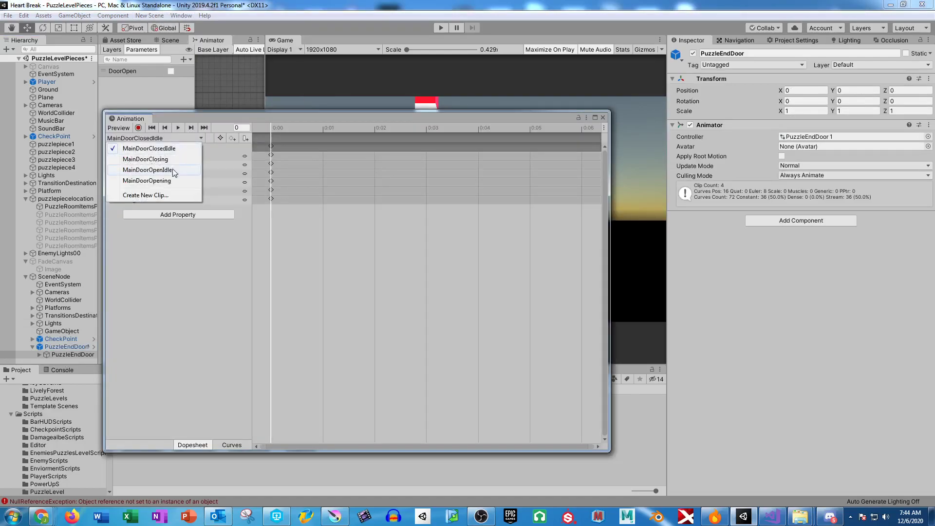
left_click(155, 180)
left_click_drag(582, 127, 284, 127)
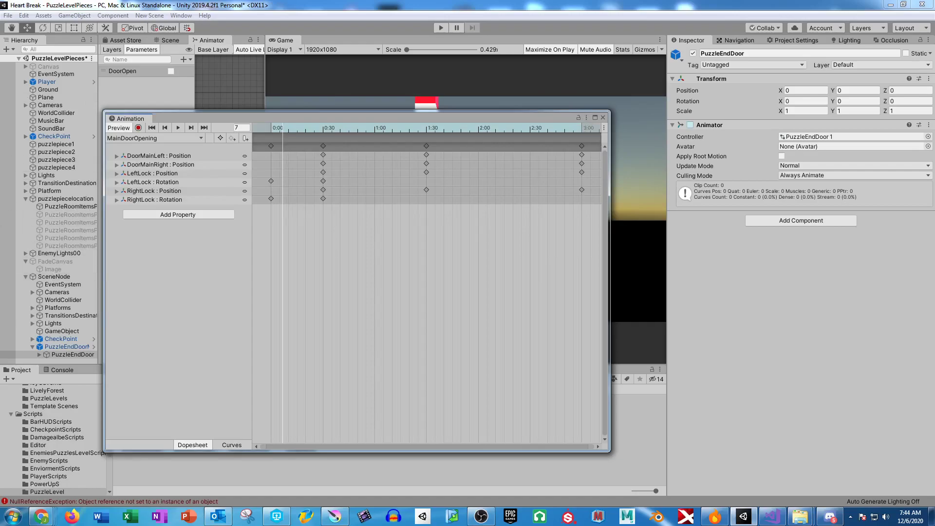
Back in Visual Studio, add MDPO.OpenDoor(); to the CameraWait coroutine directly after yield return new WaitForSeconds(4);
left_click(772, 517)
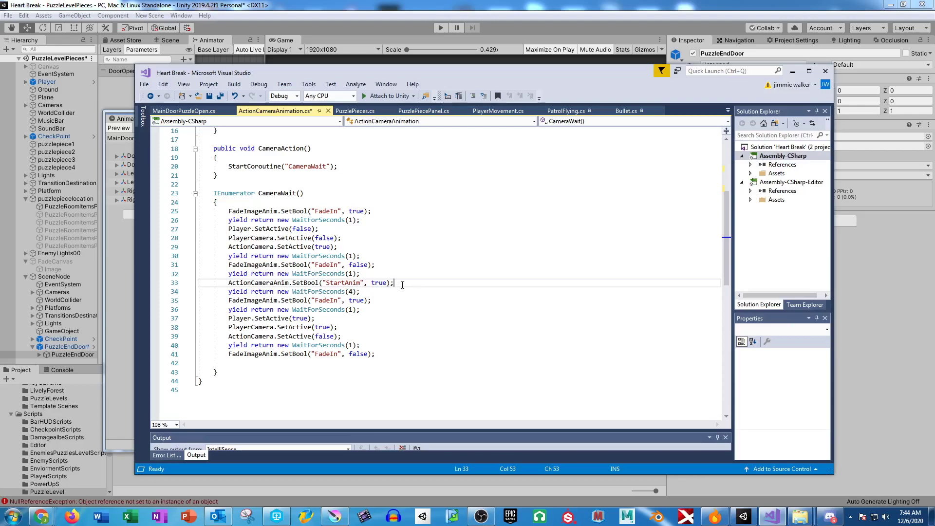
left_click(365, 291)
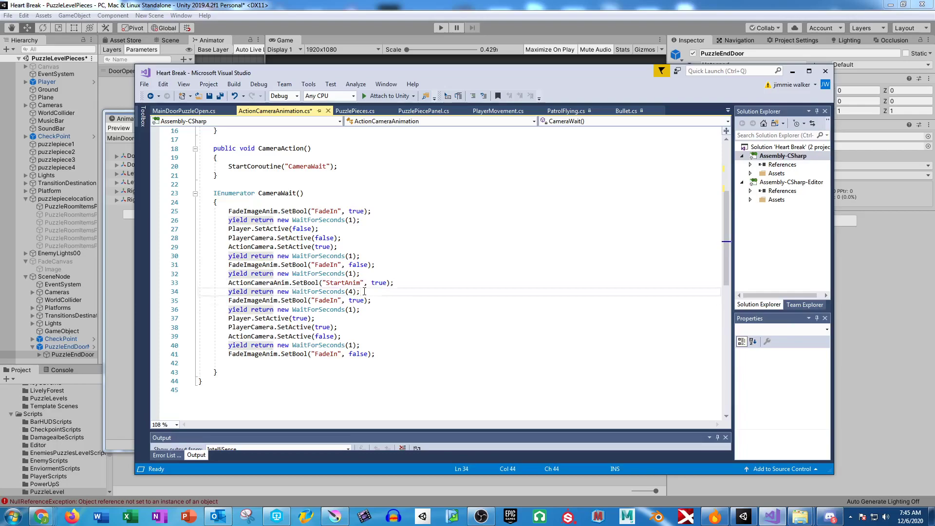
key("Return")
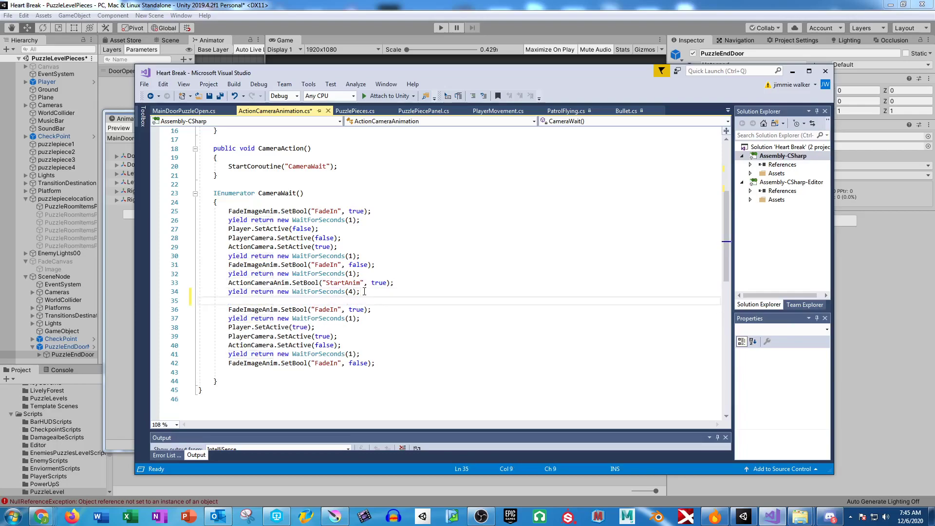
type("MDPO.door")
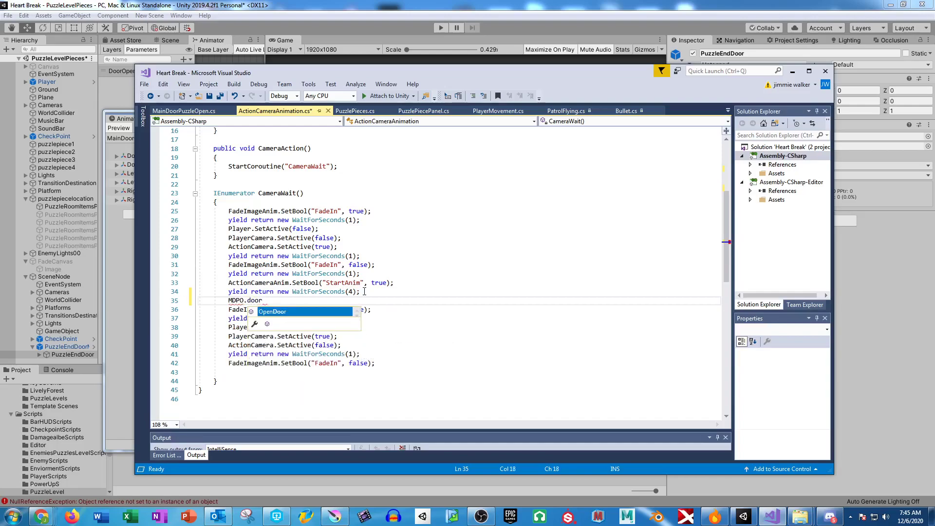
key("Tab")
type("();")
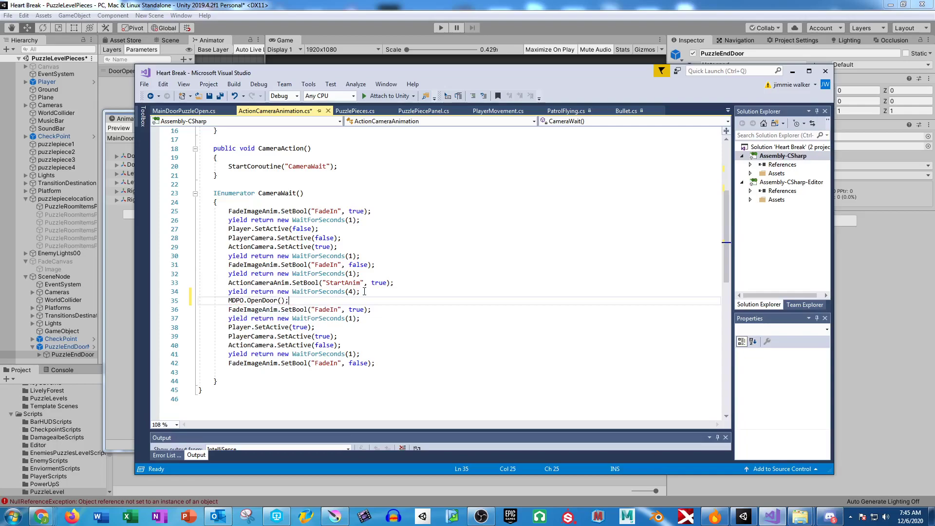
Add yield return new WaitForSeconds(3); to the CameraWait coroutine directly after MDPO.OpenDoor();
key("Return")
type("yie")
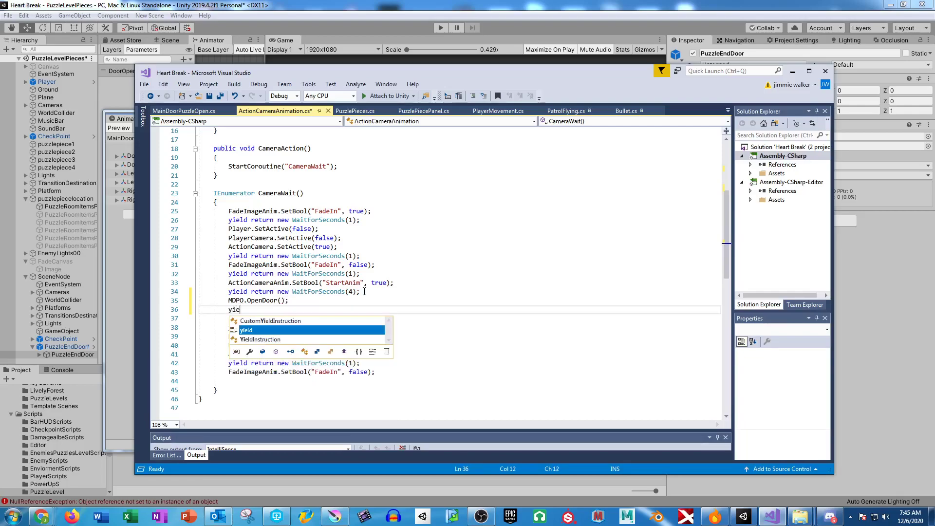
type("ld return new ")
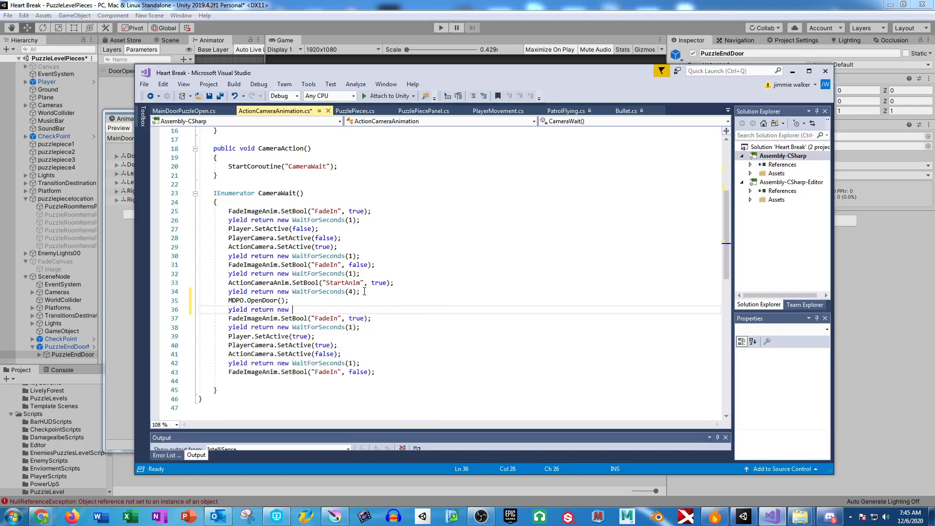
type("WaitForSeconds")
key("Tab")
type("(3);")
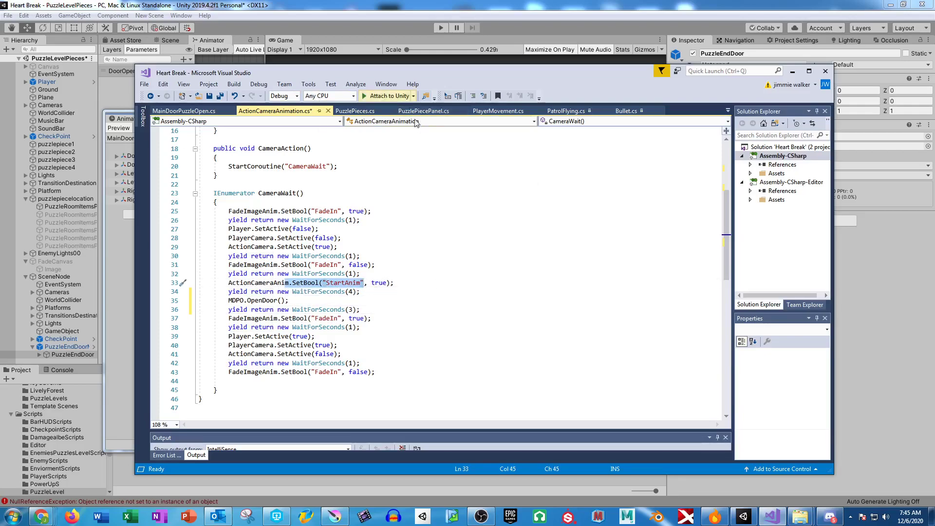
Switch to Unity and examine the length of the ActionCameraPiecesAction clip on SceneNode's Cameras object
left_click(380, 61)
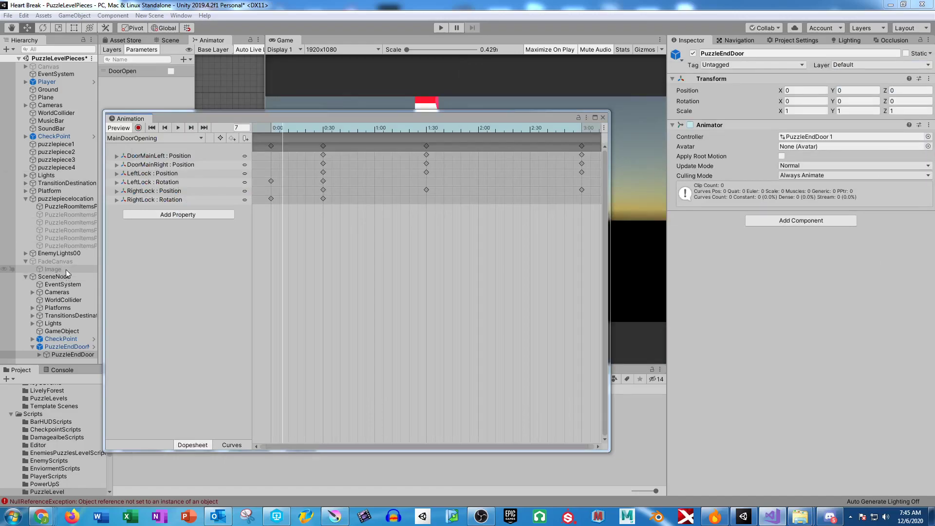
left_click(56, 292)
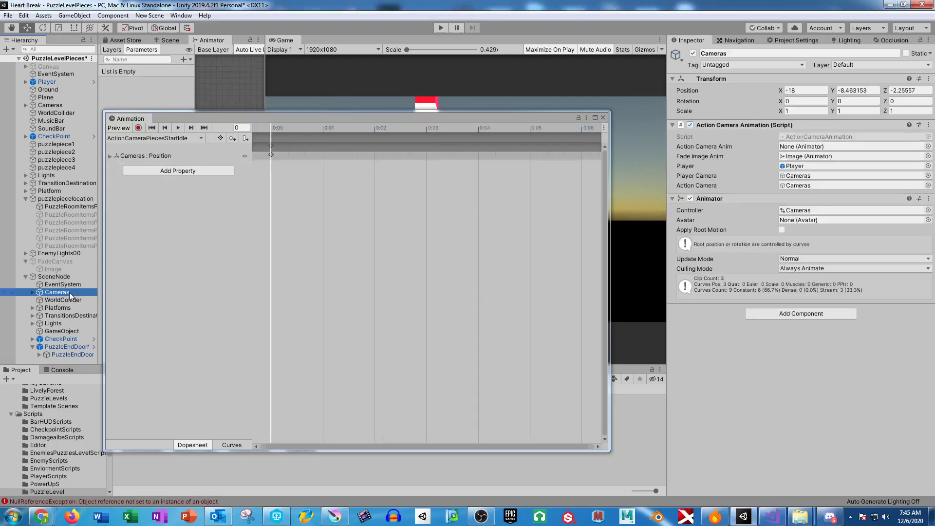
left_click(178, 139)
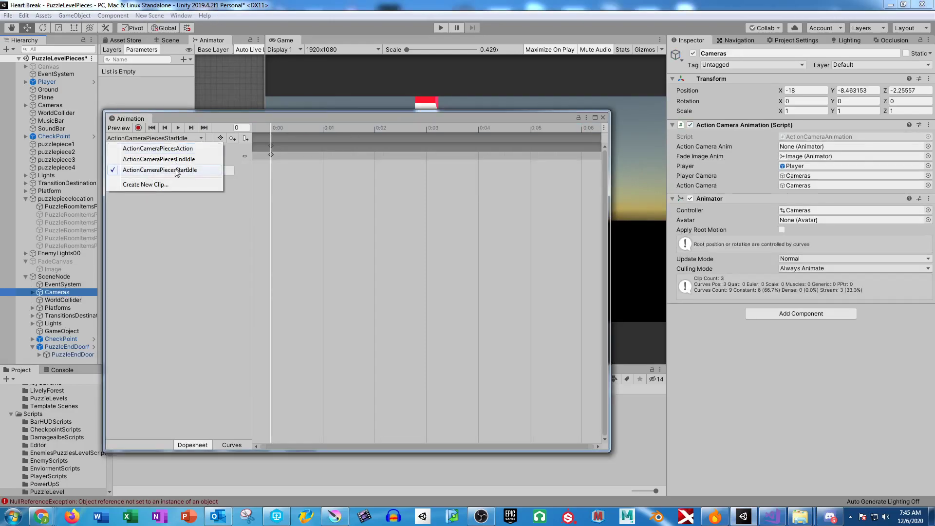
left_click(184, 149)
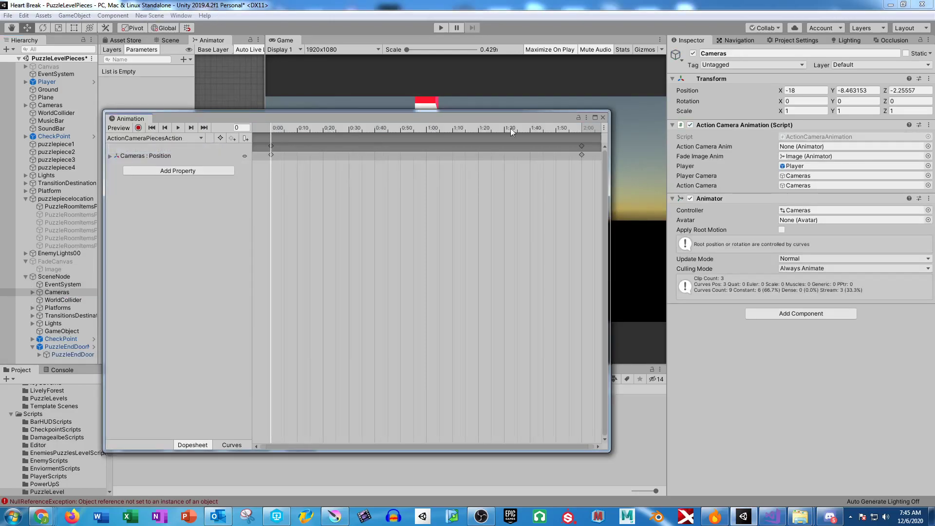
Back in Visual Studio, set the wait before MDPO.OpenDoor() to WaitForSeconds(2) and save the ActionCameraAnimation script
key("alt+Tab")
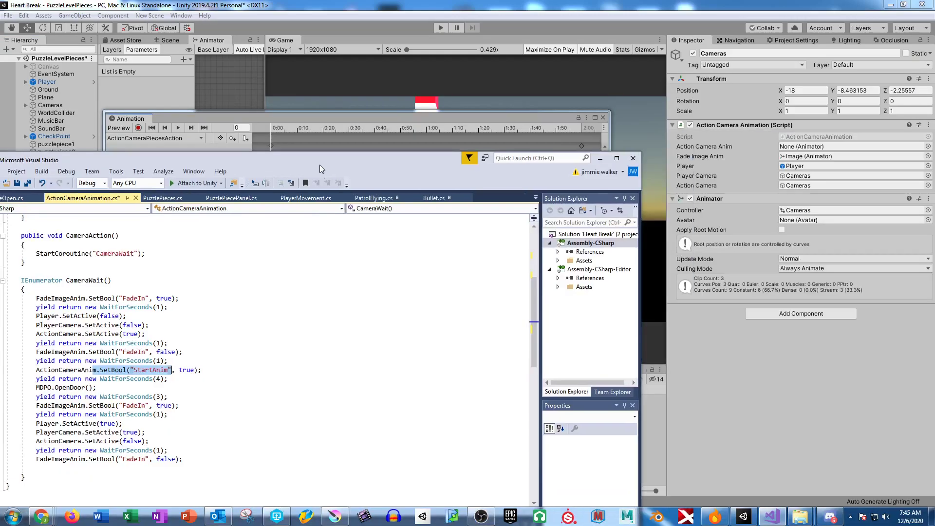
left_click(324, 310)
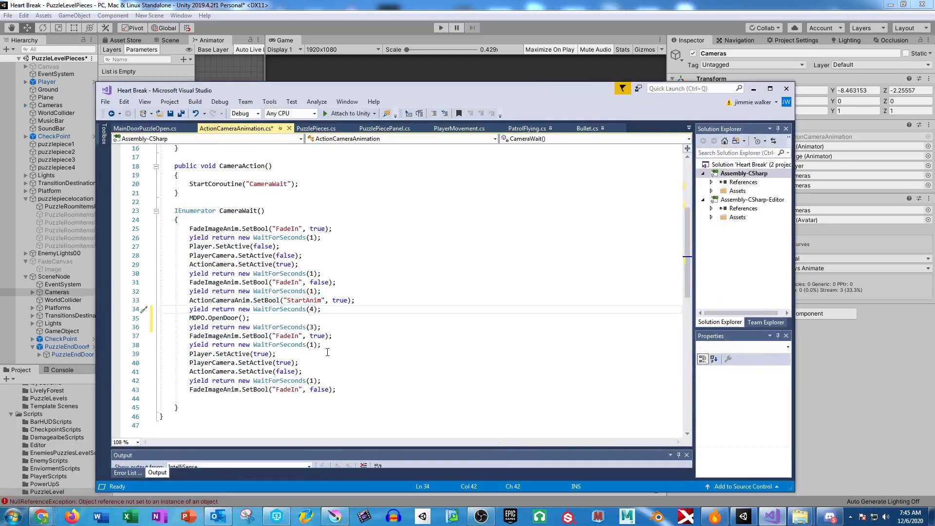
left_click(395, 303)
key("ctrl+s")
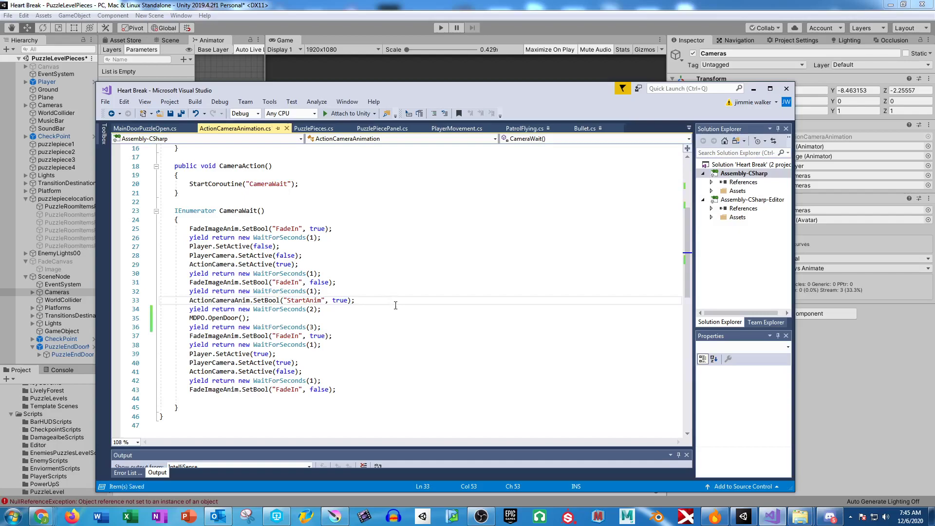
Return to Unity, close the Animation window and deactivate SceneNode's Cameras object
left_click(368, 6)
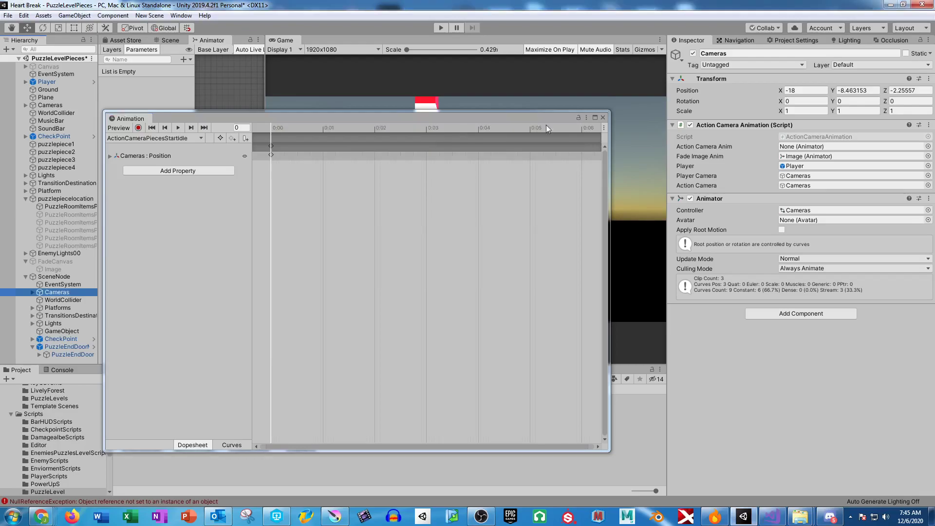
left_click(603, 117)
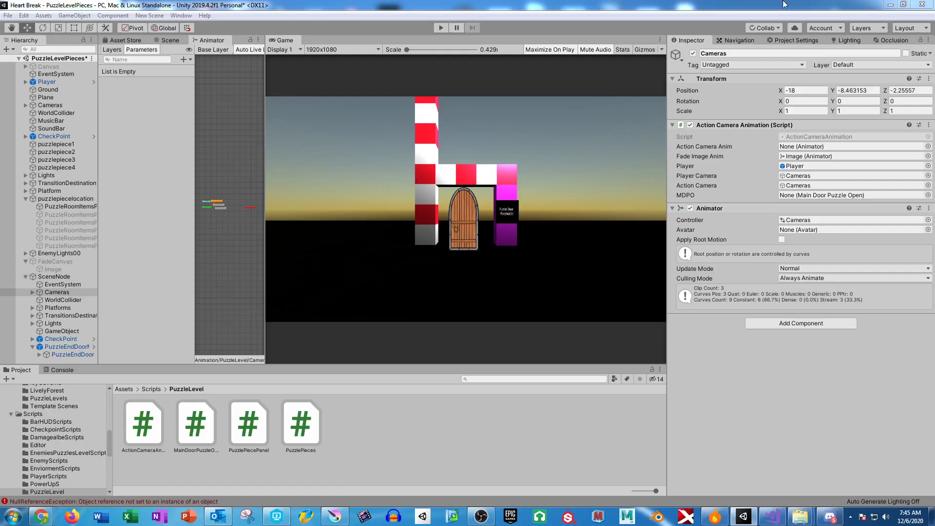
left_click(692, 53)
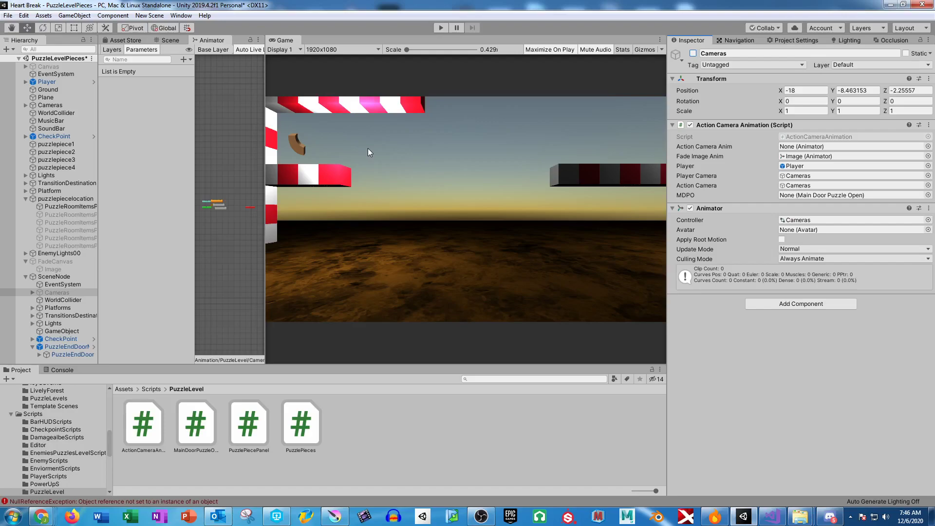
Play-test the level by running and jumping the player across the platforms to the puzzle panel, and stop the game
left_click(441, 27)
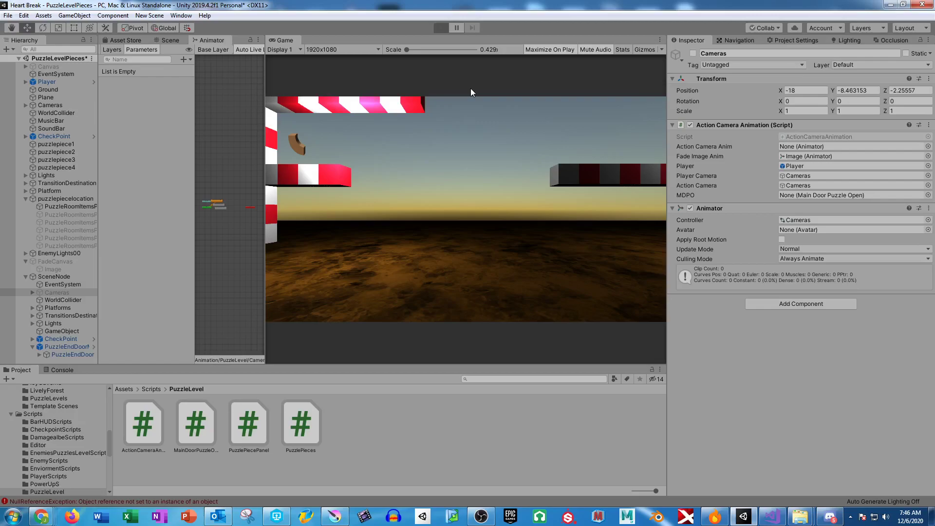
key("space")
key("d")
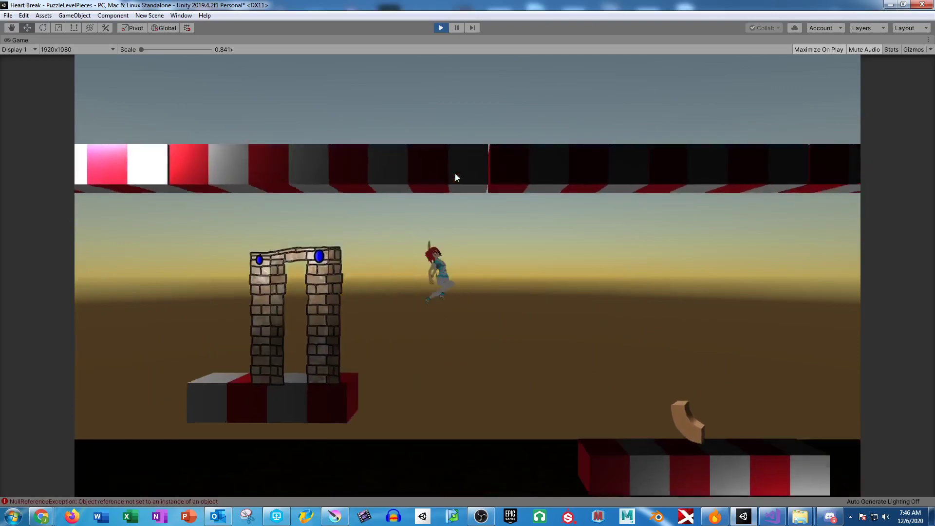
key("d")
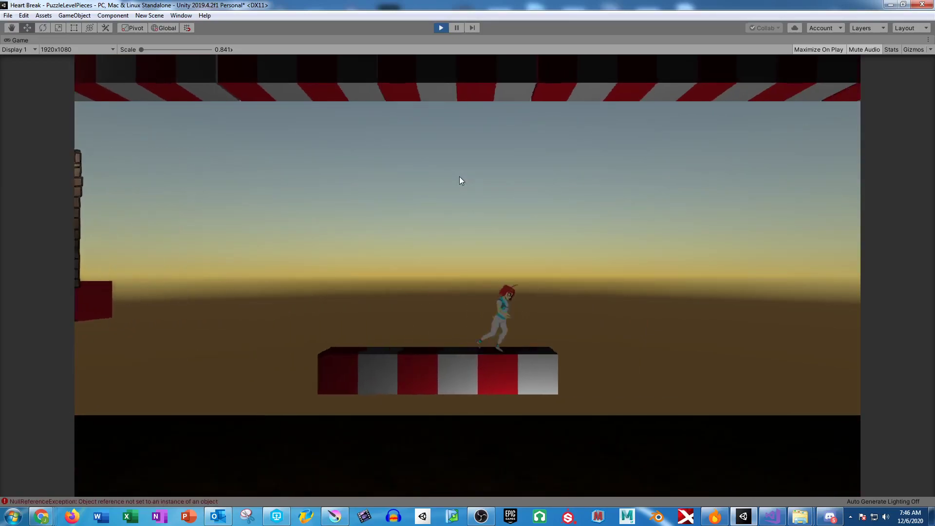
key("space")
key("d")
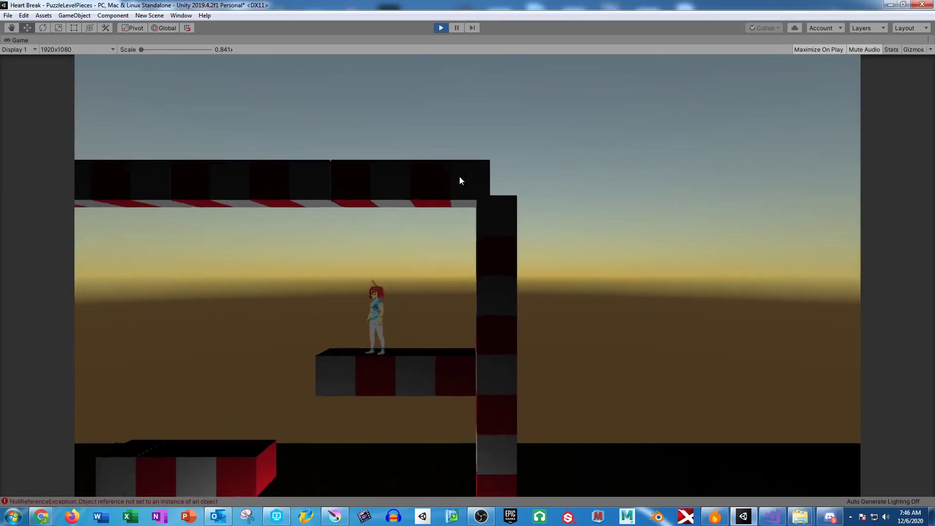
key("a")
key("space")
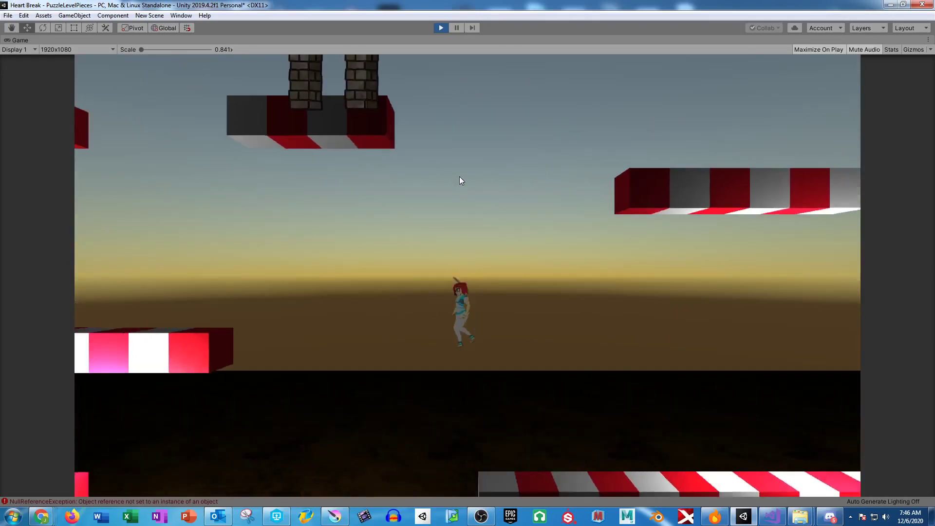
key("a")
key("space")
key("d")
key("d")
key("space")
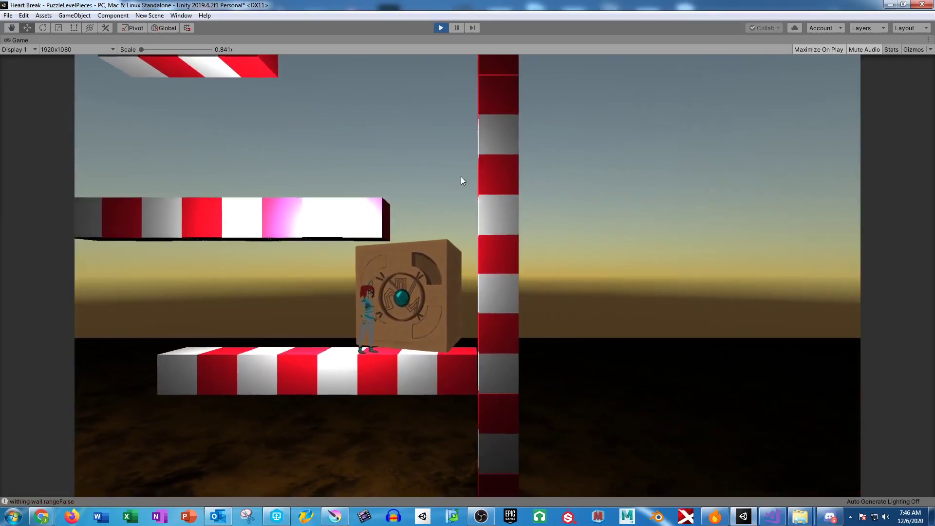
key("d")
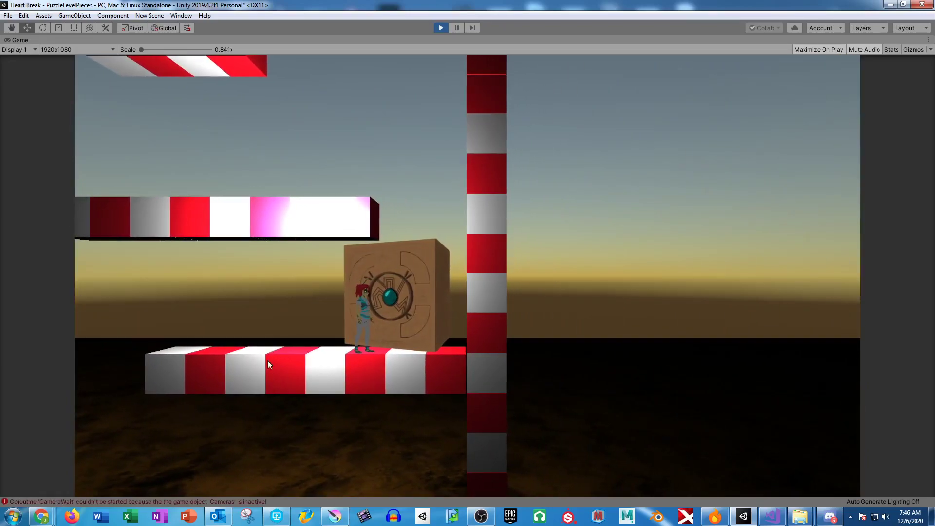
left_click(440, 29)
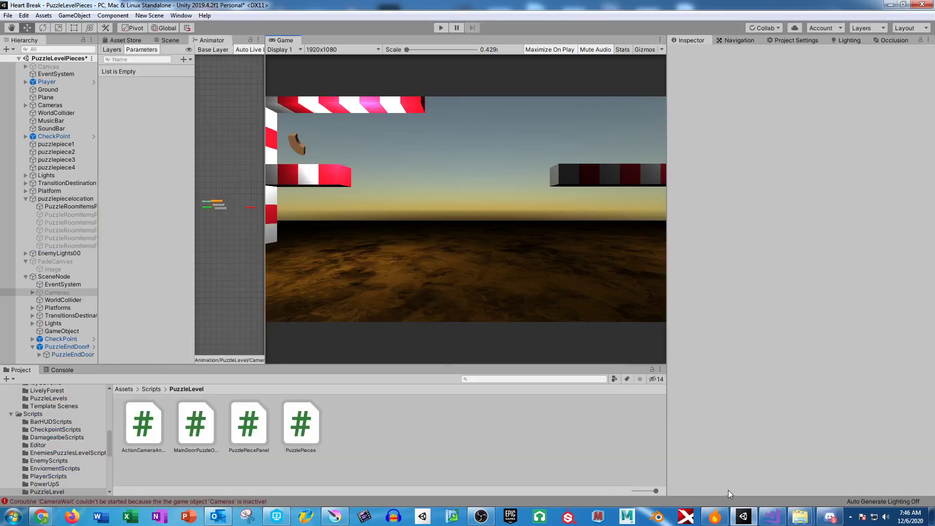
In the Cameras object's Action Camera Animation component, assign SceneNode's Cameras to Action Camera Anim and PuzzleEndDoorMain to MDPO
left_click(772, 516)
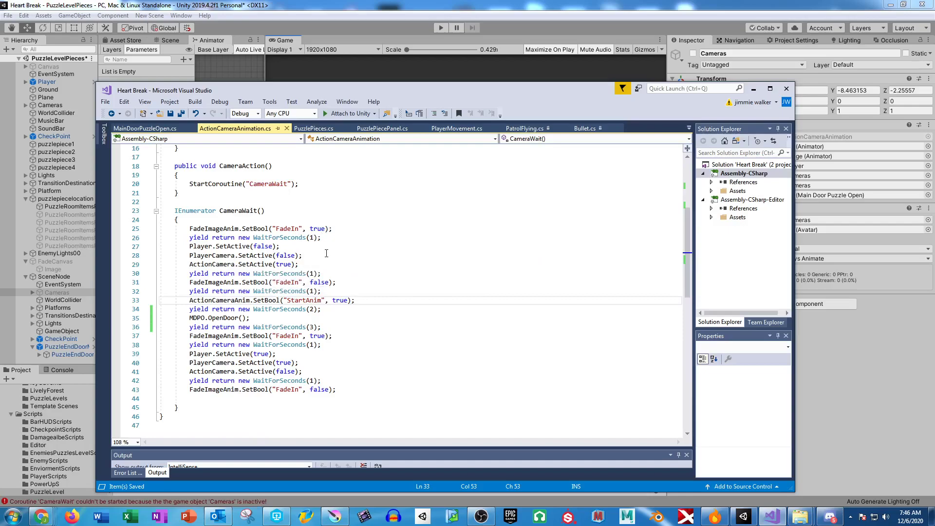
left_click(291, 4)
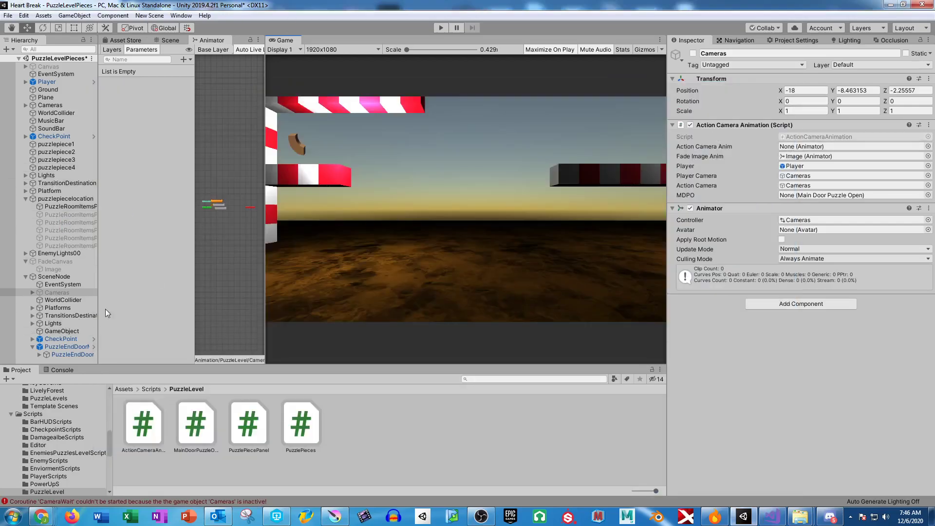
left_click_drag(49, 292, 794, 147)
left_click(441, 28)
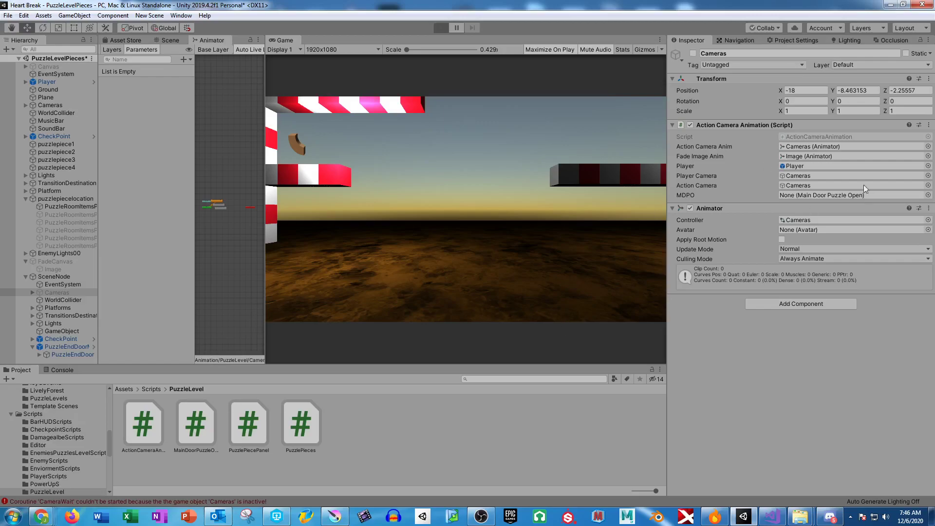
left_click(441, 28)
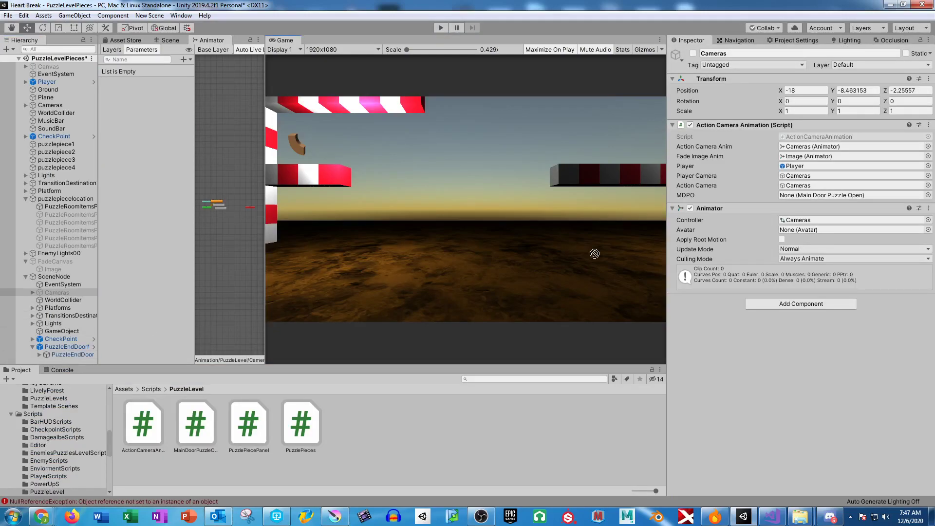
left_click_drag(68, 346, 818, 196)
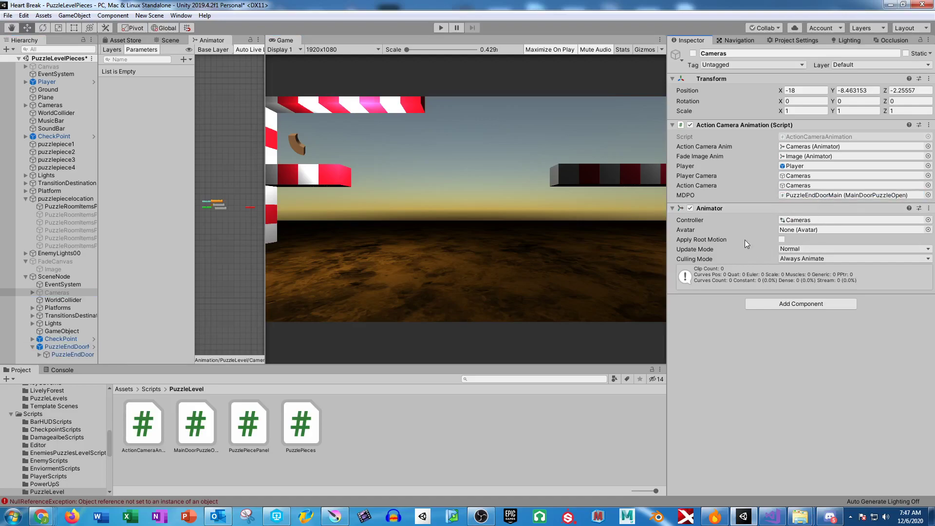
Check PuzzleEndDoorMain's Main Door Puzzle Open component and run the game briefly
left_click(68, 346)
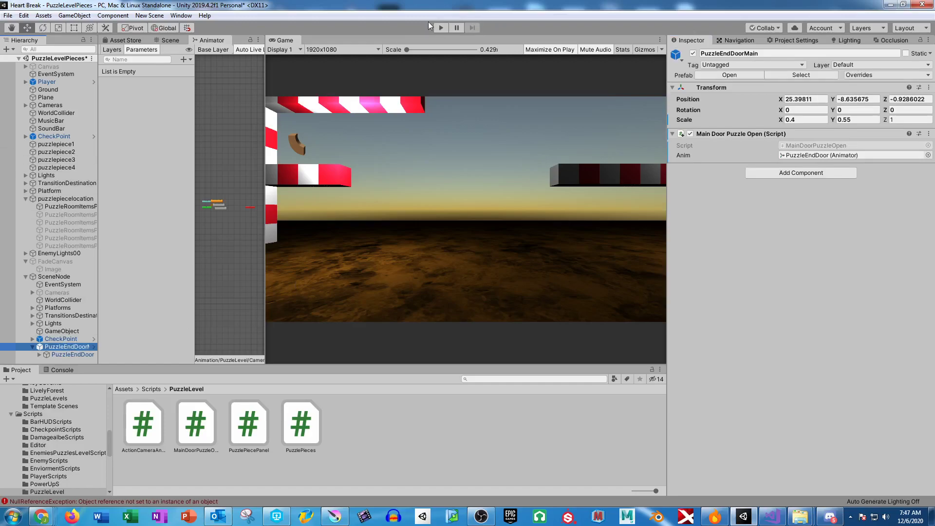
left_click(442, 27)
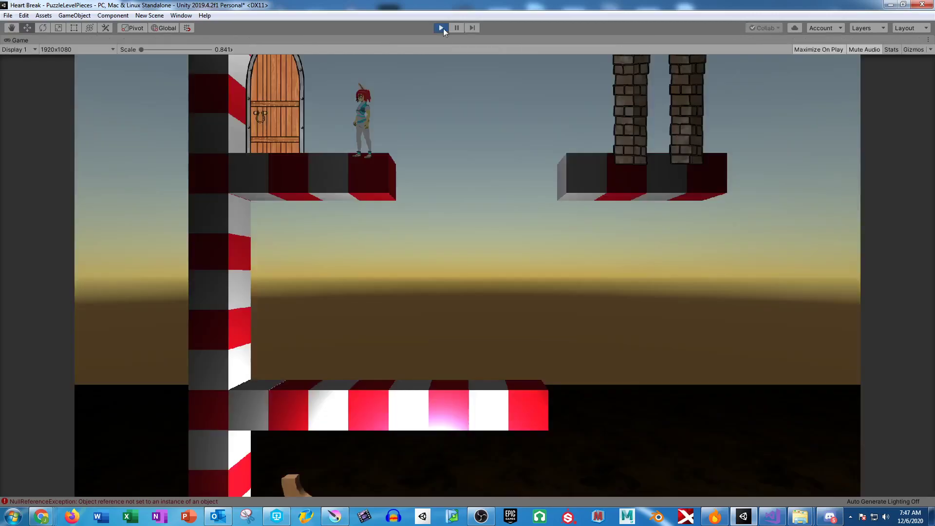
left_click(440, 28)
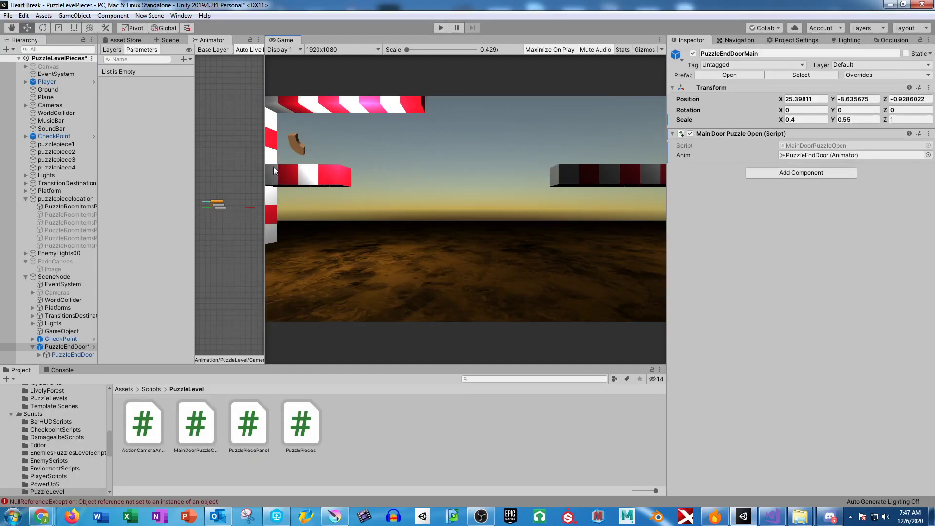
Create four duplicates of puzzlepiece3 in the scene, placed together at about X 30.9, Y 5.1
left_click(171, 40)
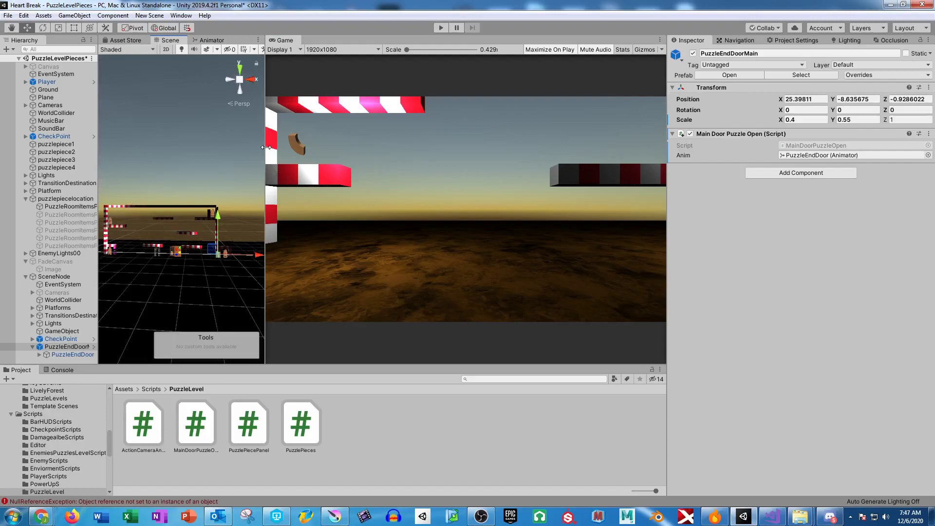
left_click(67, 167)
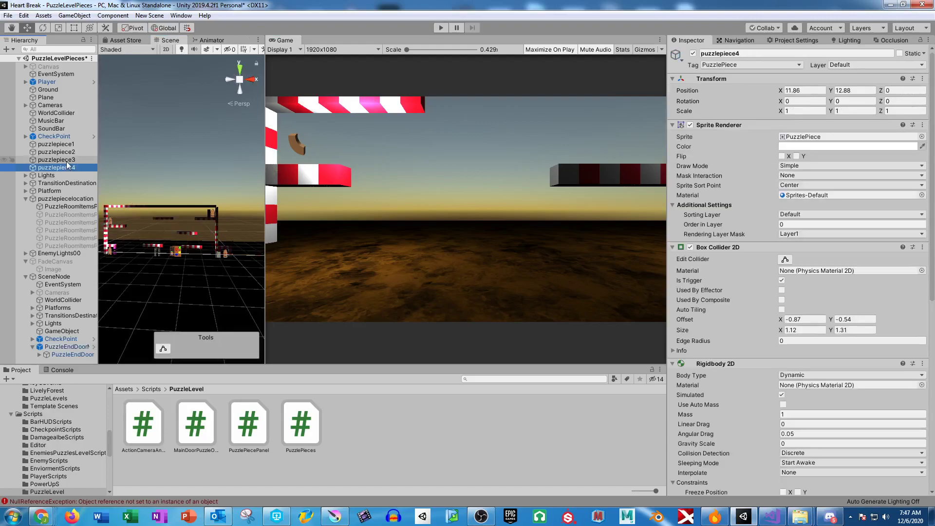
double_click(67, 162)
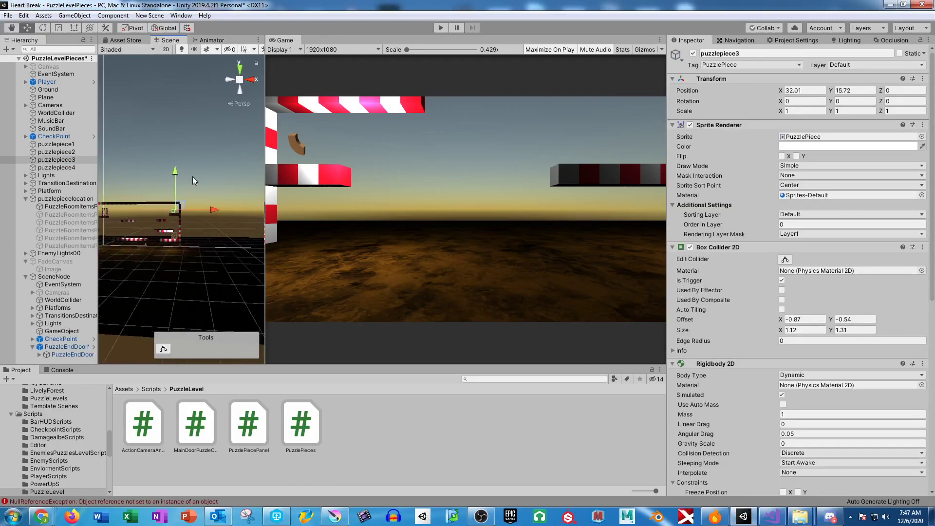
key("ctrl+d")
left_click_drag(178, 173, 215, 234)
key("ctrl+d")
key("ctrl+d")
key("ctrl+d")
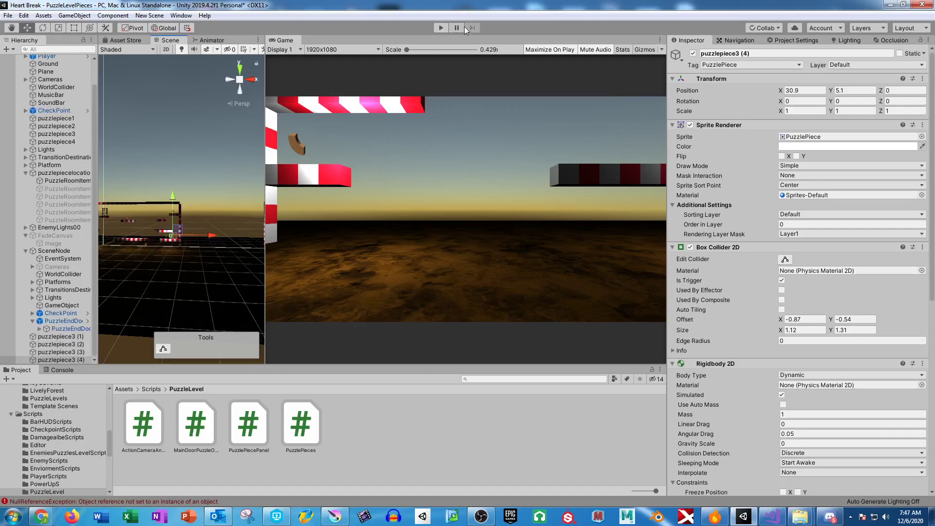
Play-test the level by moving the player across the platforms to the puzzle panel, and stop the game
left_click(440, 27)
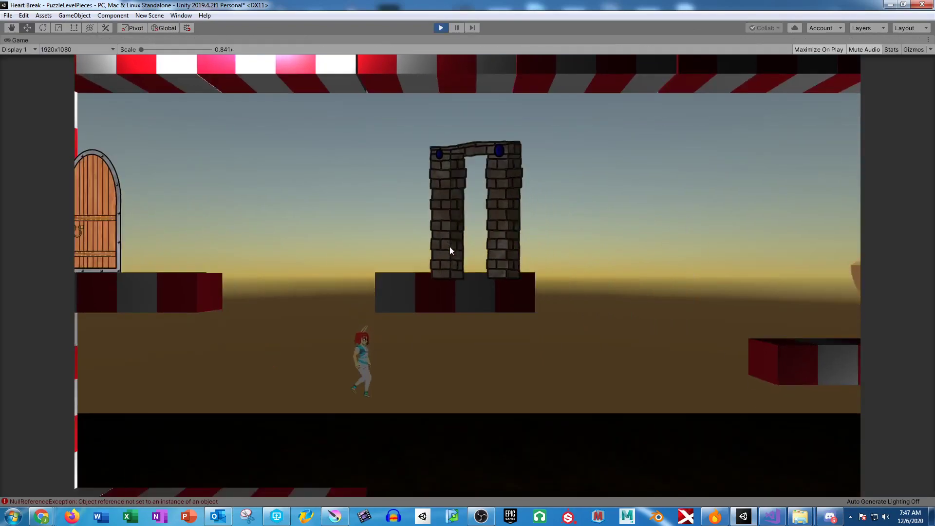
key("d")
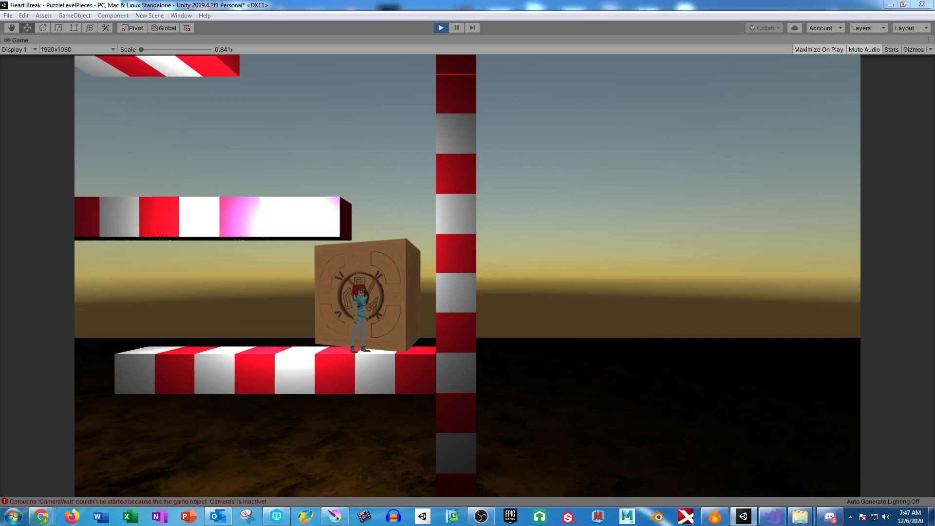
left_click(457, 27)
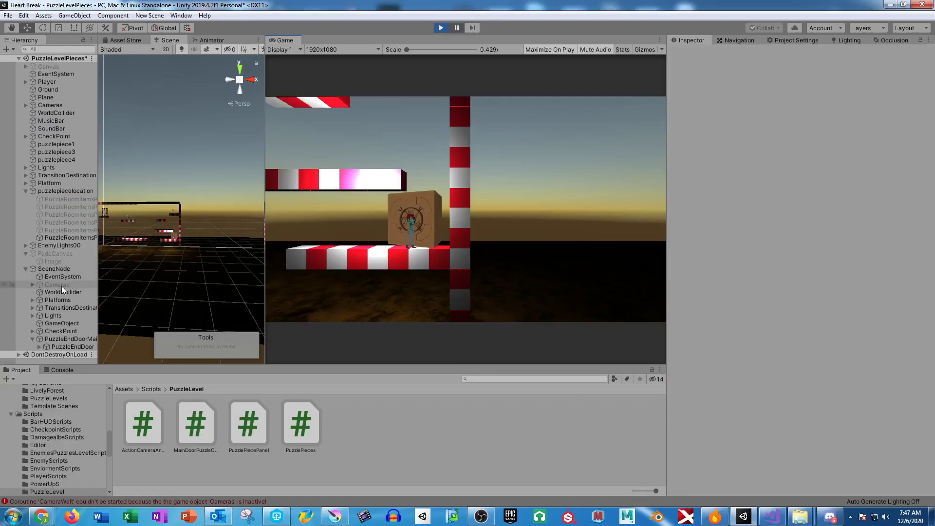
left_click(441, 28)
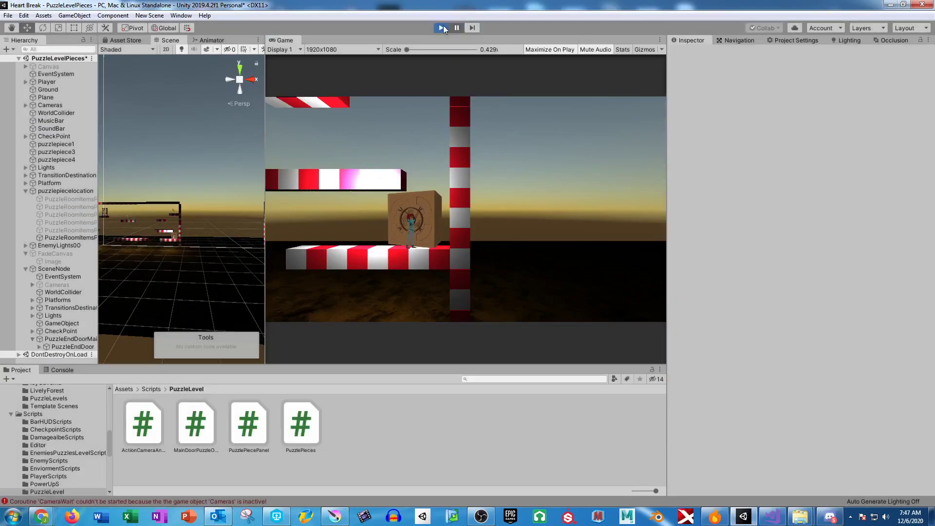
Check puzzlepiecelocation's Cam Anim reference and the CameraAction call in PuzzlePiecePanel.cs's CheckStatus method in Visual Studio
left_click(61, 199)
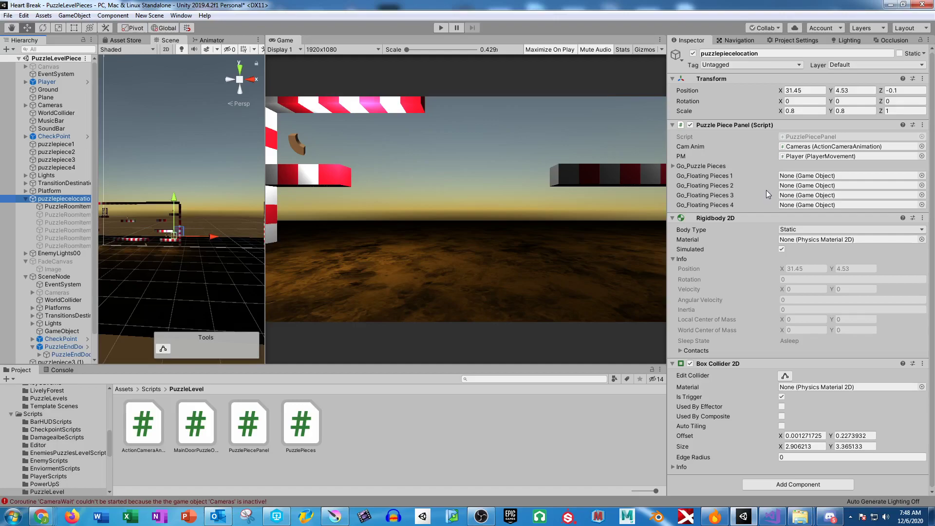
left_click(810, 147)
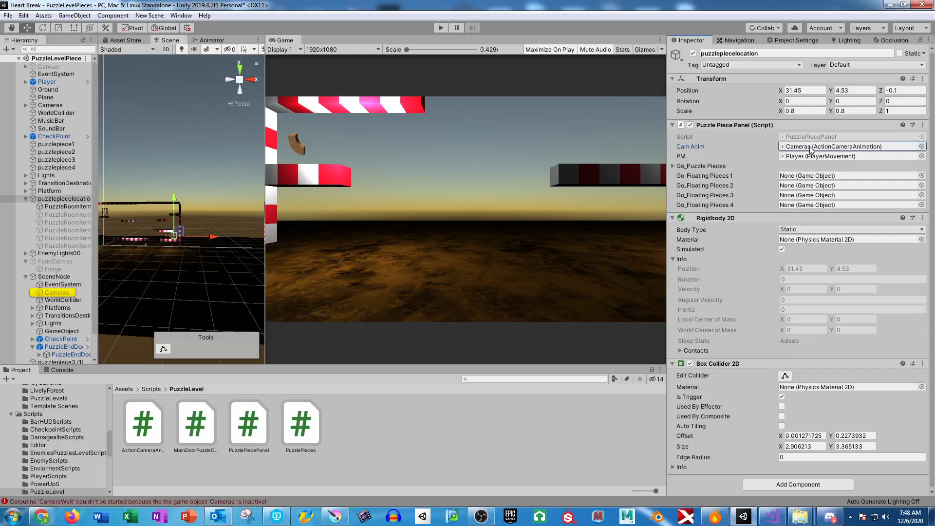
left_click(773, 516)
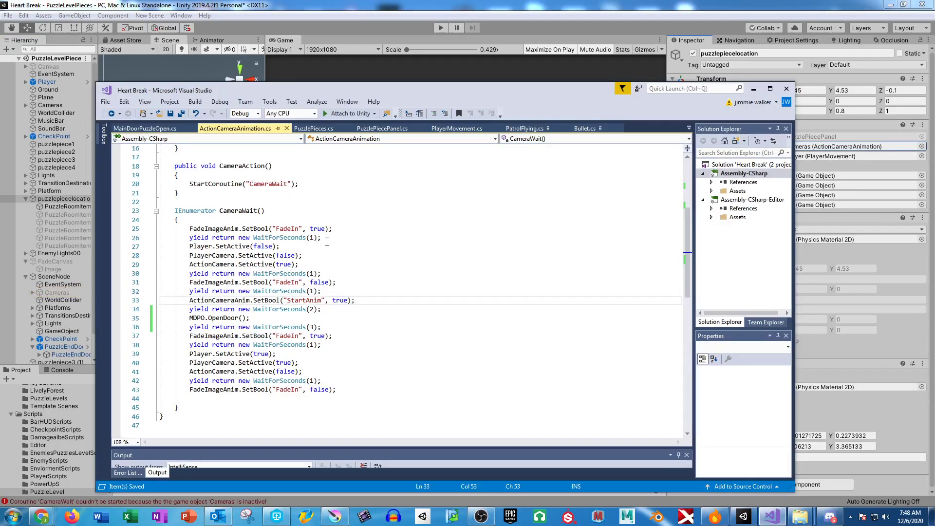
left_click(312, 128)
left_click(379, 128)
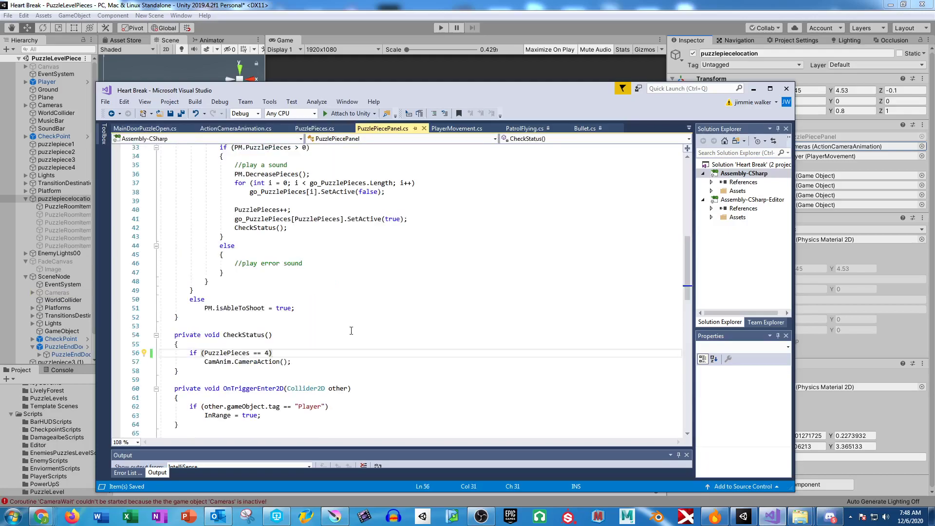
left_click_drag(305, 361, 203, 362)
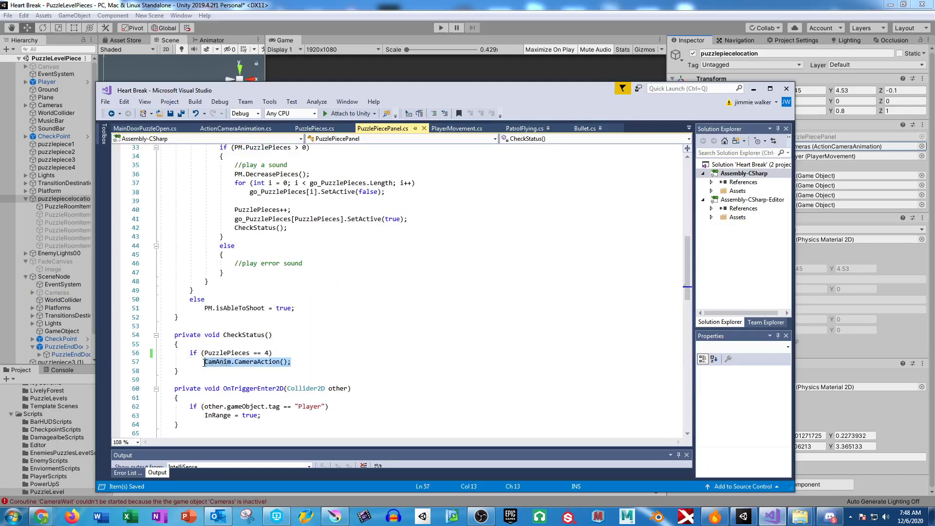
scroll(337, 346, "down", 3)
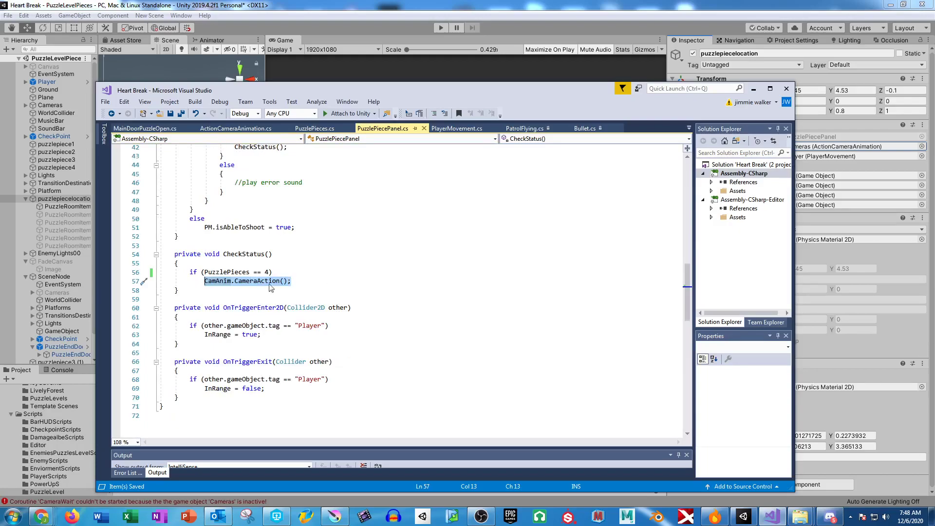
scroll(302, 265, "up", 14)
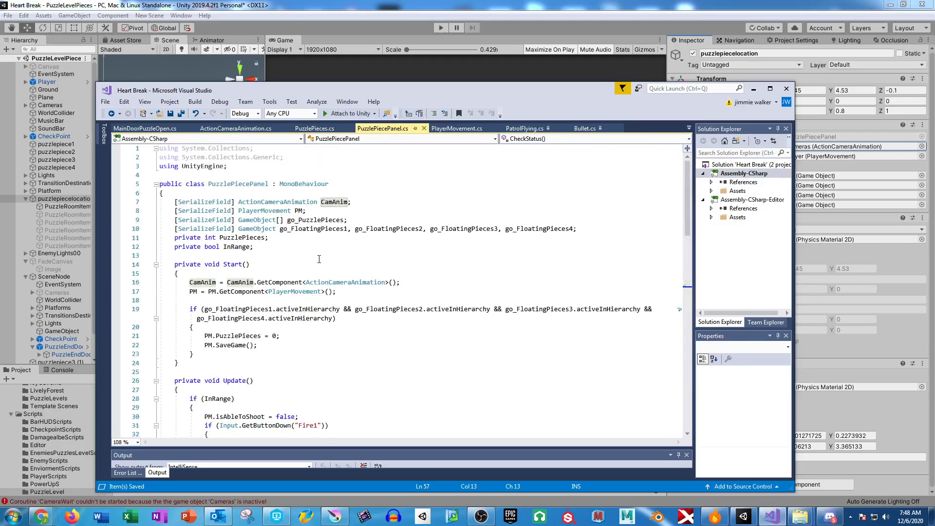
Add camAnimGameObject to the go_PuzzlePieces declaration, save the script, and assign SceneNode's Cameras to it on puzzlepiecelocation in Unity
left_click(343, 222)
type(", ")
type("cam")
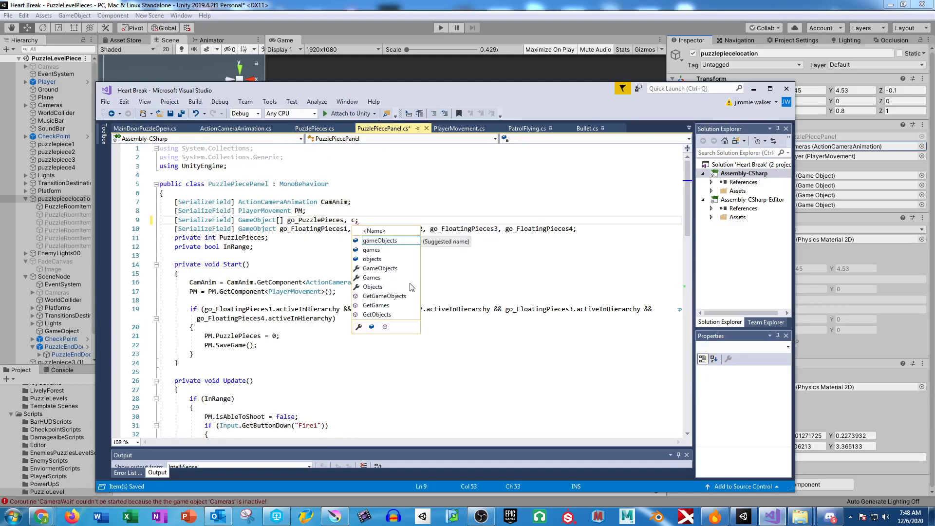
type("Anim")
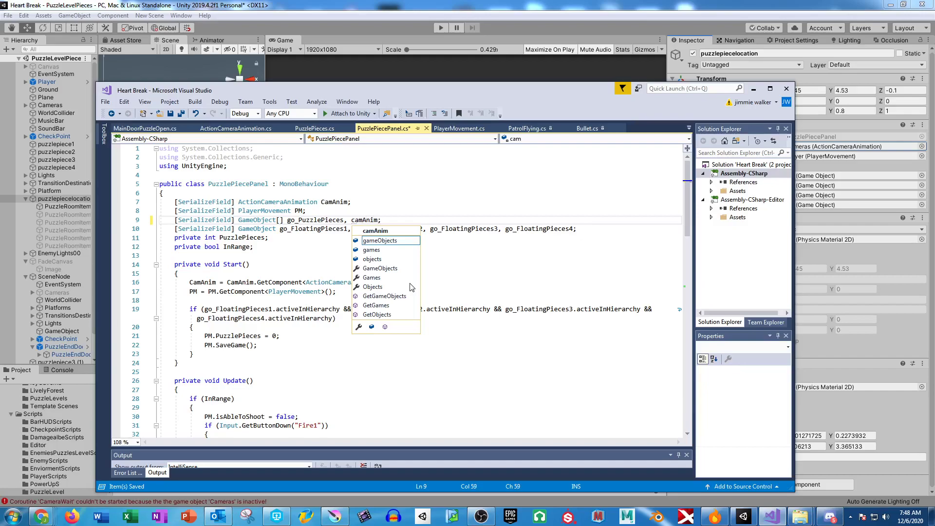
type("GameObject")
key("ctrl+s")
key("alt+Tab")
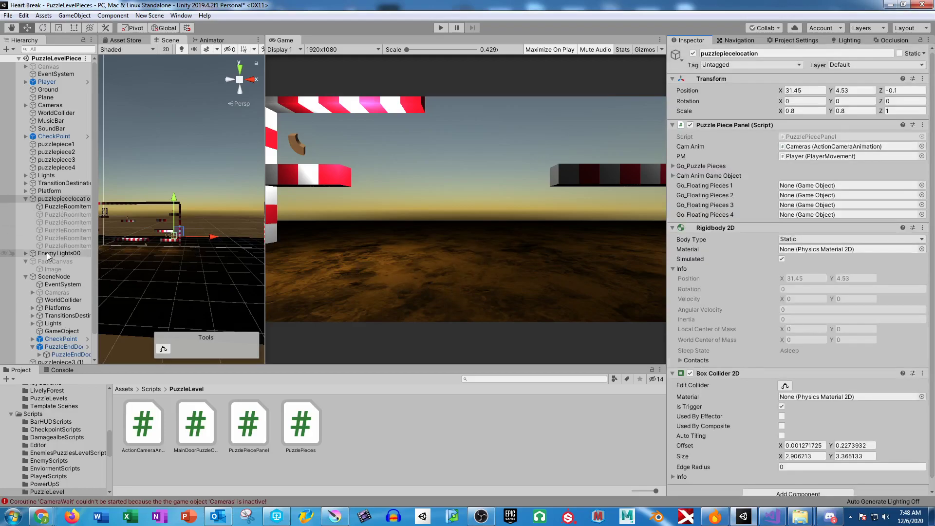
left_click_drag(50, 292, 710, 179)
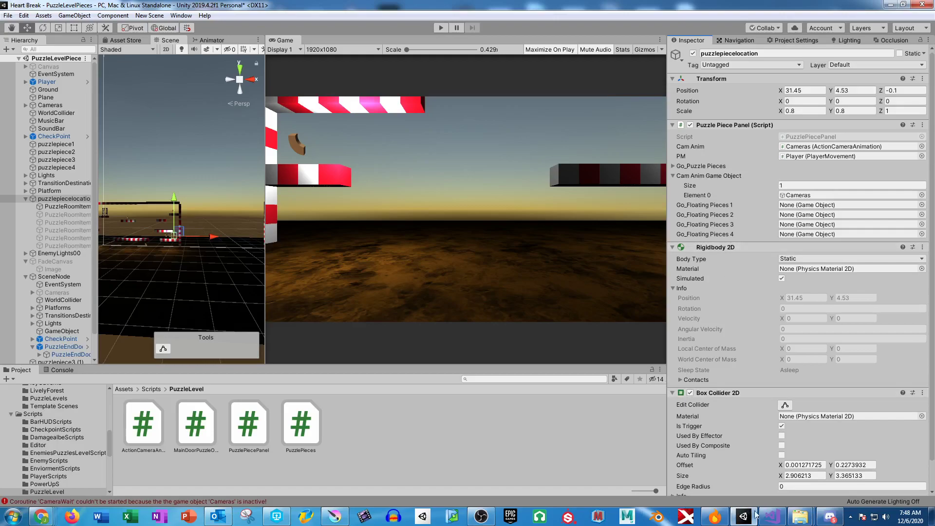
In PuzzlePiecePanel.cs, replace camAnimGameObject in the array declaration with its own serialized GameObject field below PM
left_click(772, 517)
double_click(399, 220)
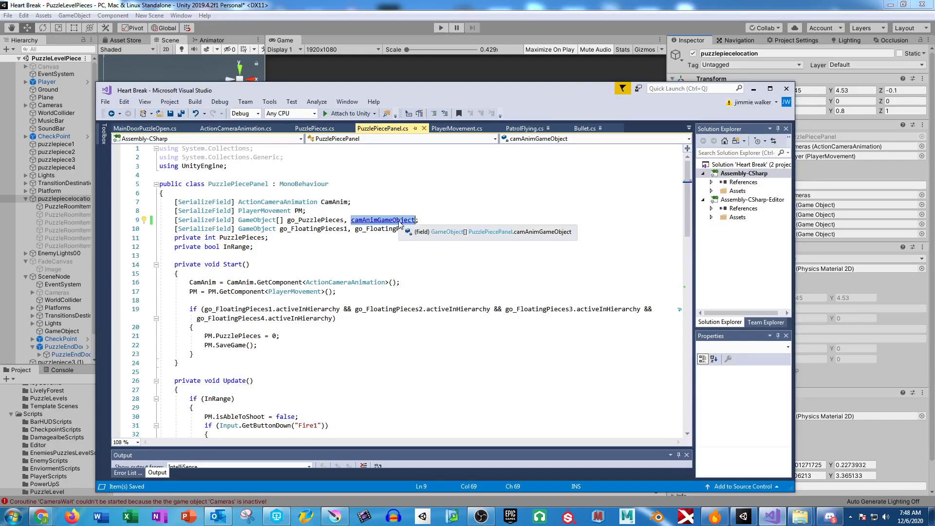
key("BackSpace")
key("BackSpace")
key("BackSpace")
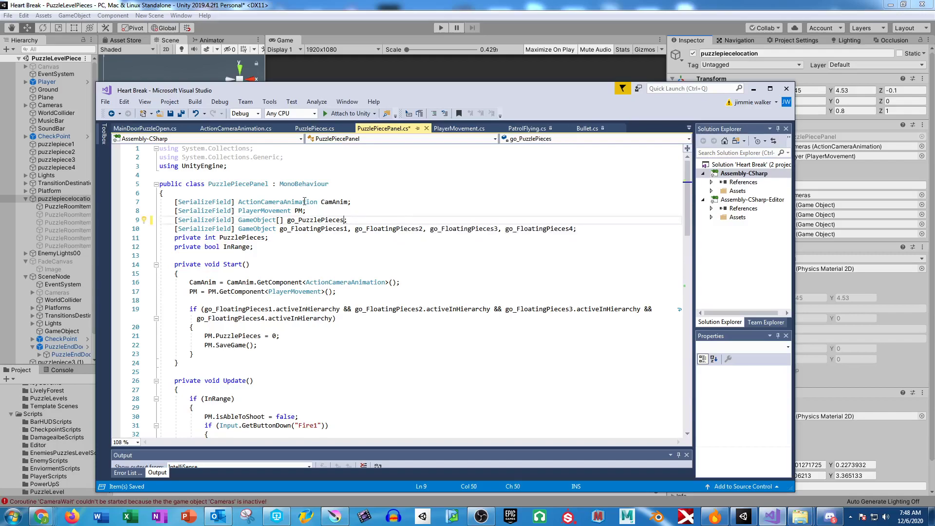
left_click(316, 210)
key("Return")
type("[")
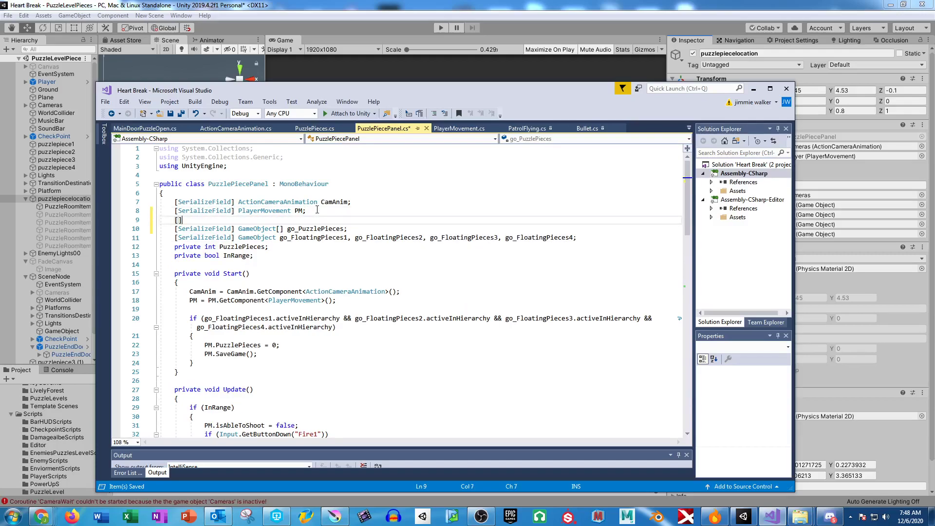
type("SerializeField]")
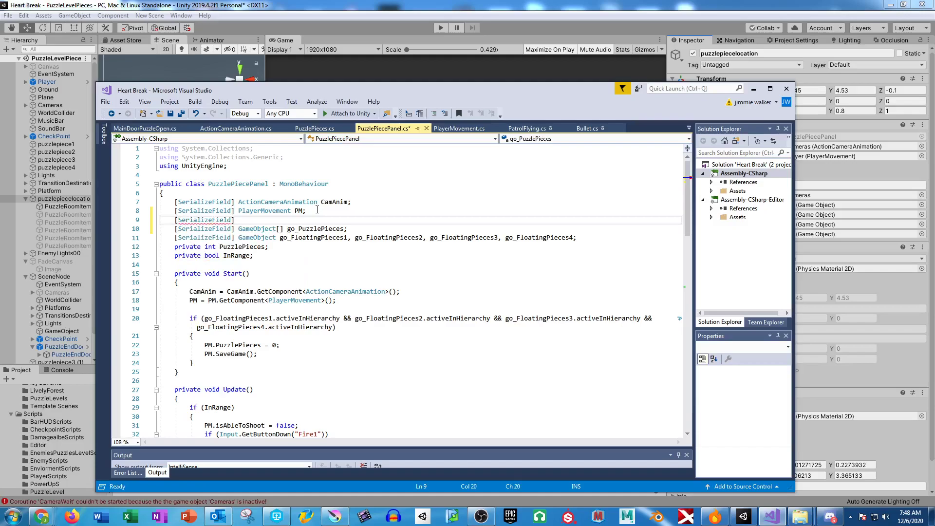
type(" Game")
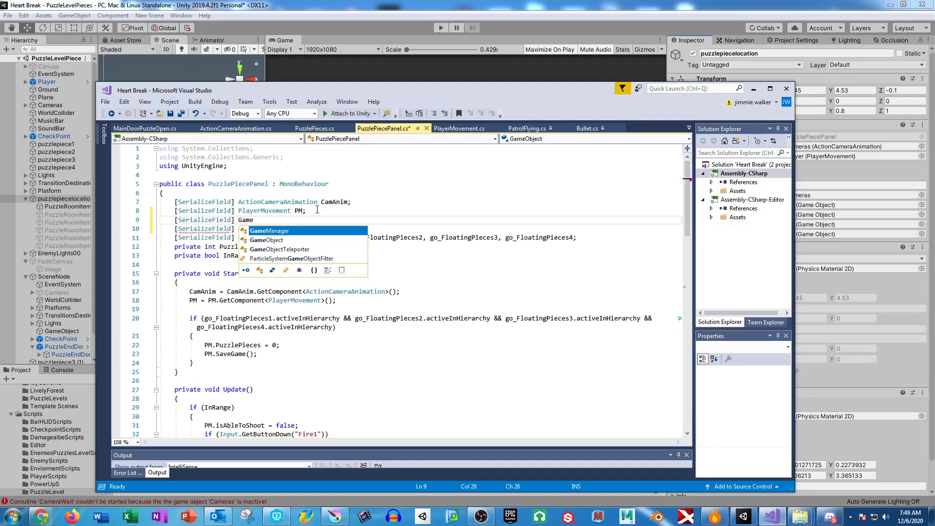
key("Tab")
type("camAnimGameObject;")
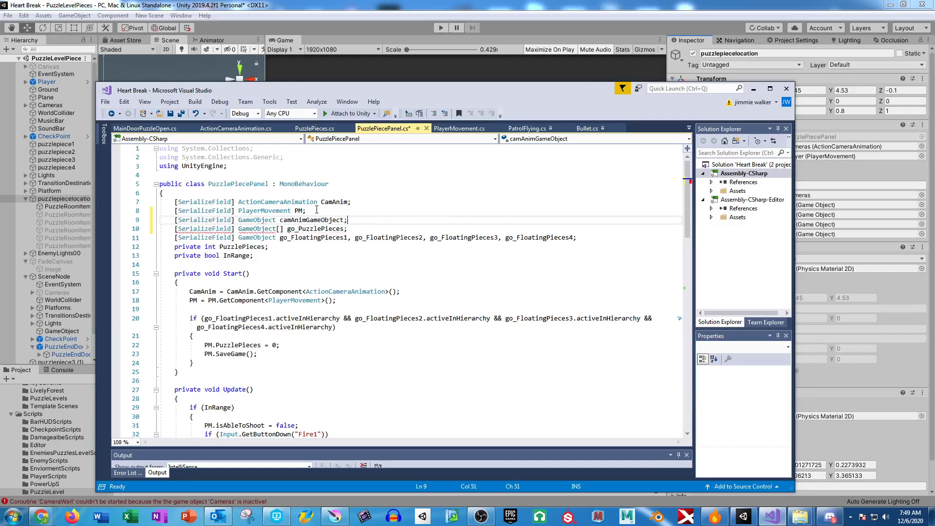
In CheckStatus, enclose the CamAnim.CameraAction() call under the PuzzlePieces == 4 condition in braces
scroll(342, 349, "down", 2)
scroll(342, 349, "down", 8)
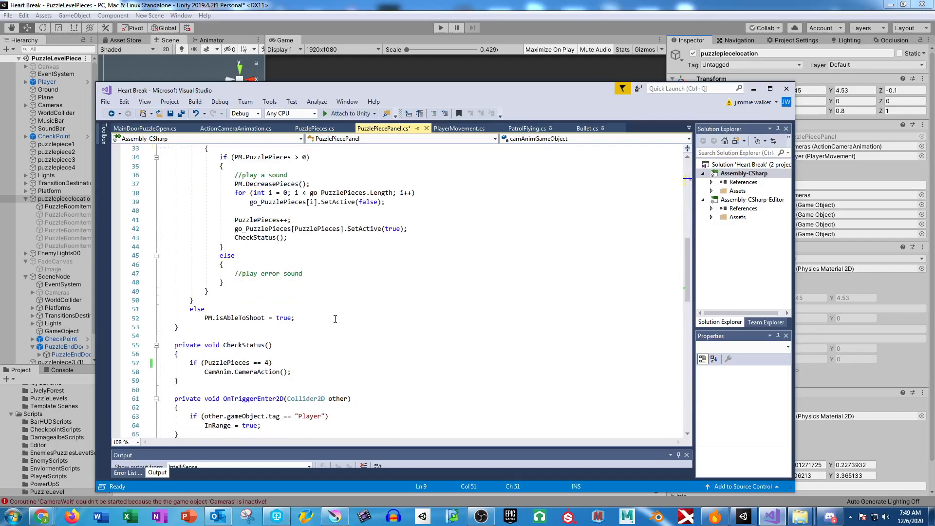
left_click(288, 363)
type("{")
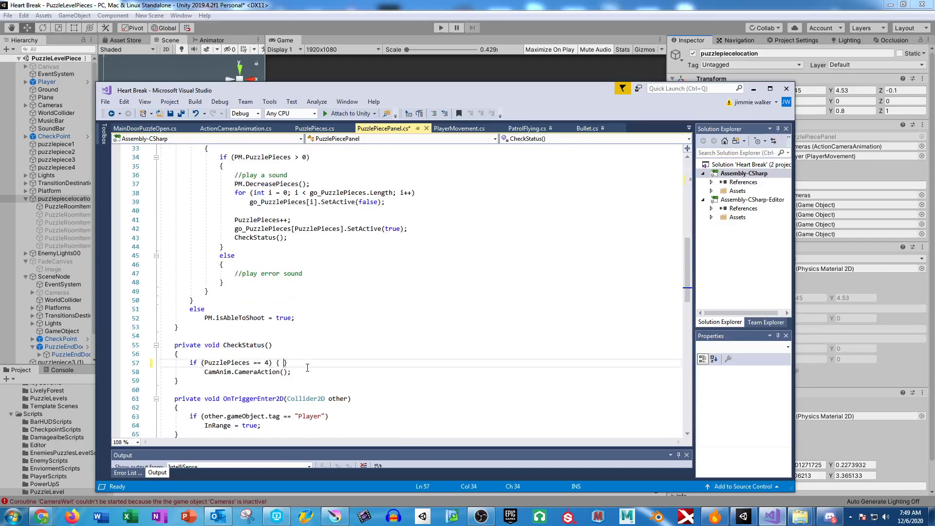
left_click(326, 371)
key("Return")
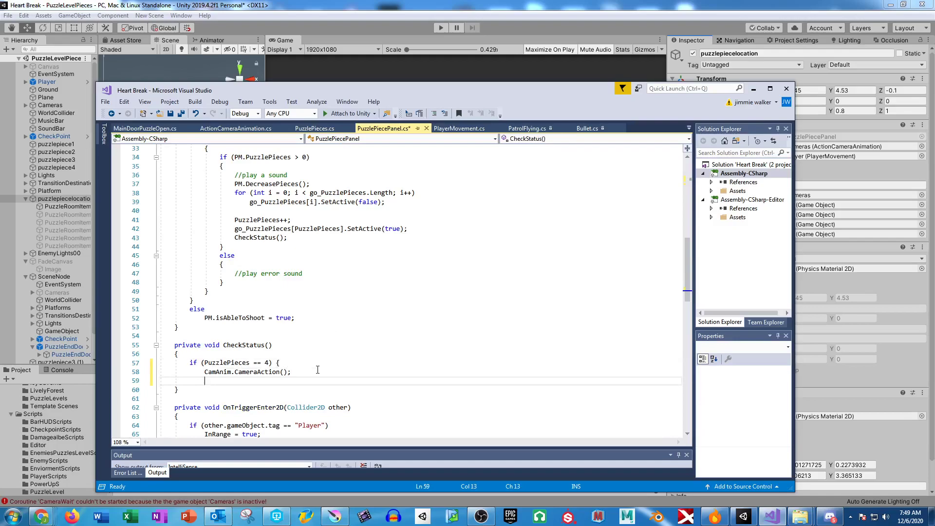
type("}")
left_click(273, 370)
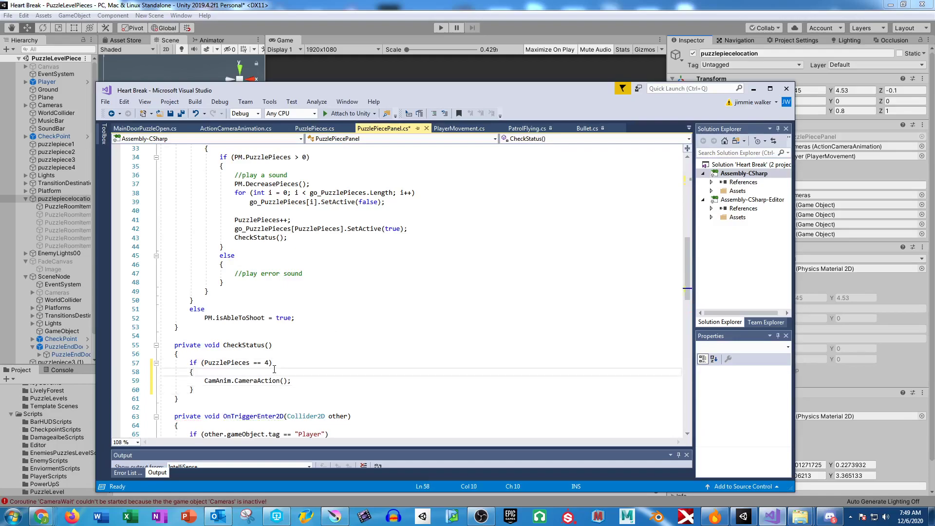
Add camAnimGameObject.SetActive(true); before the CamAnim.CameraAction() call and save the script
key("Return")
type("camani")
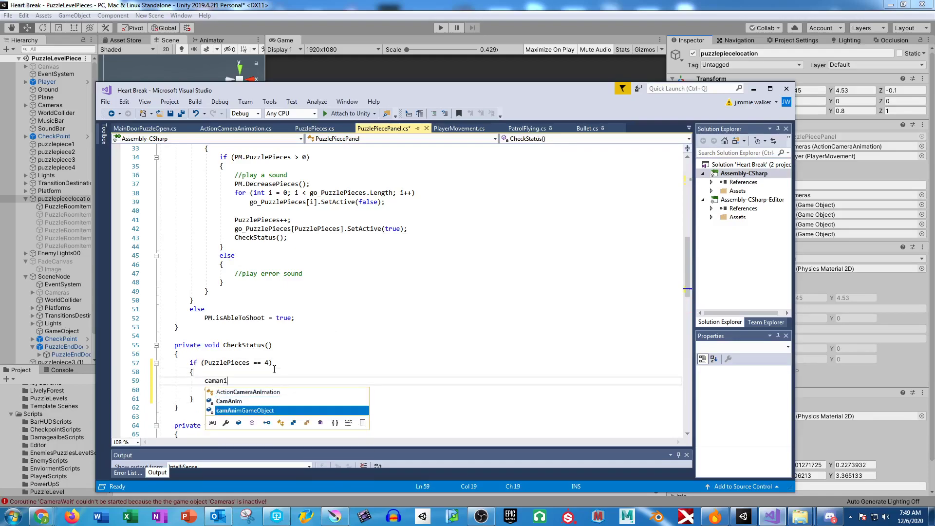
type(".seta")
key("Tab")
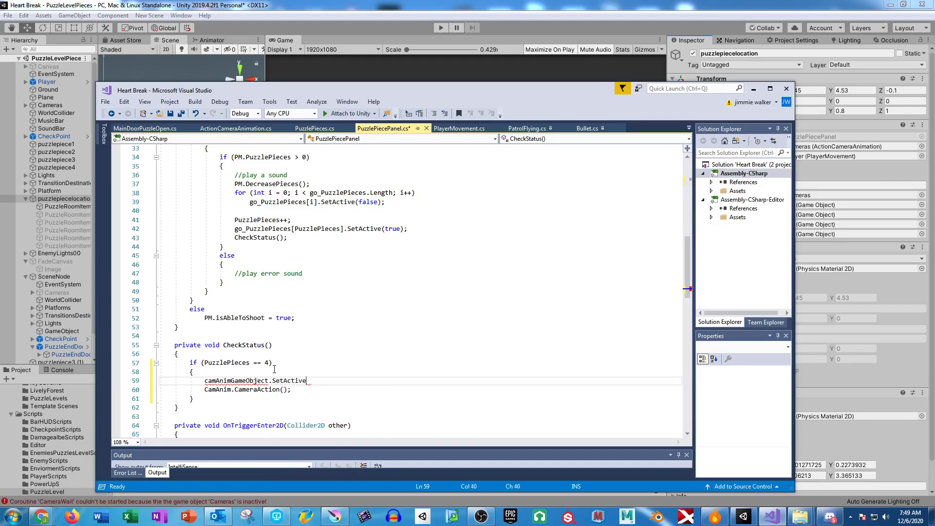
type("(true);")
key("ctrl+s")
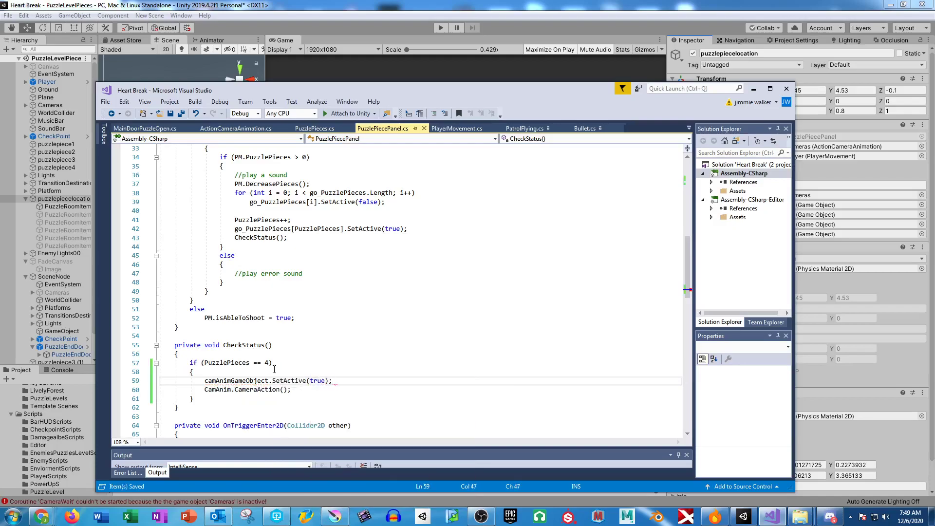
Back in Unity, assign SceneNode's Cameras to puzzlepiecelocation's Cam Anim Game Object and play-test the level through the puzzle panel
key("alt+Tab")
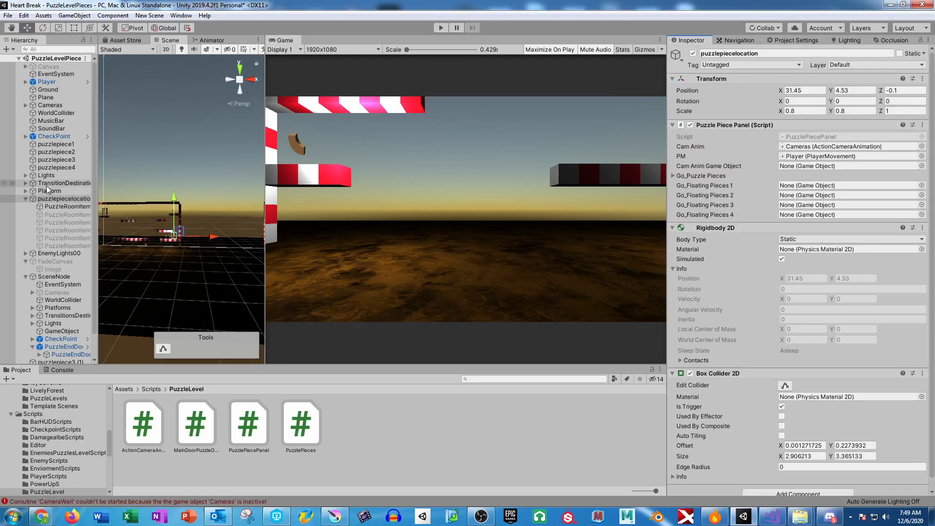
left_click_drag(47, 295, 794, 170)
left_click(441, 28)
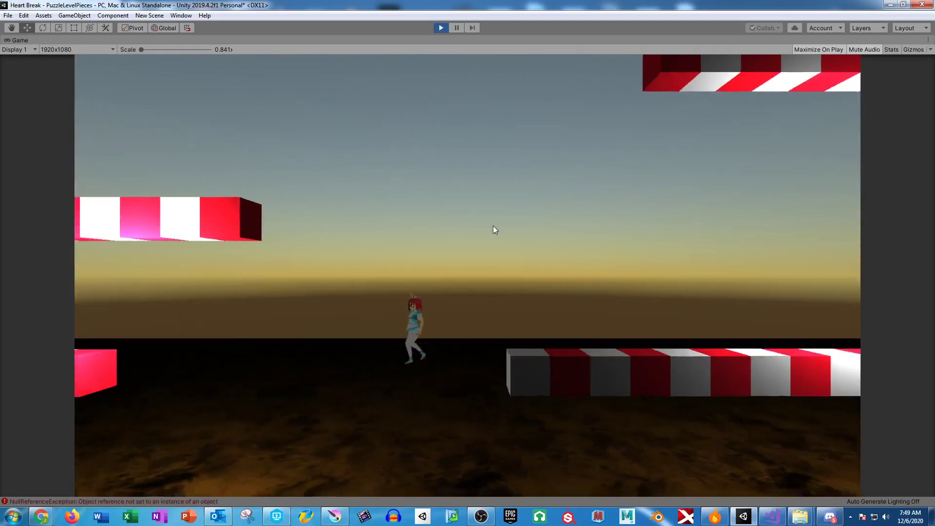
key("d")
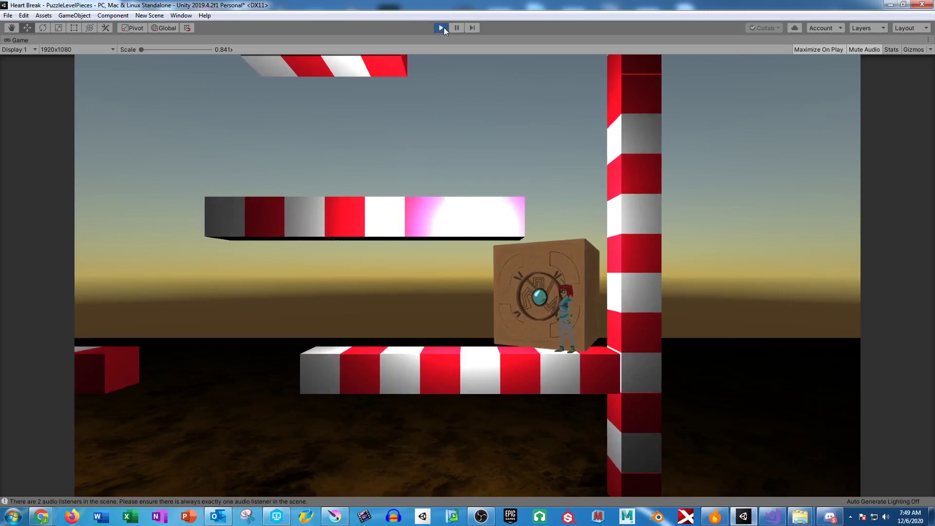
left_click(441, 28)
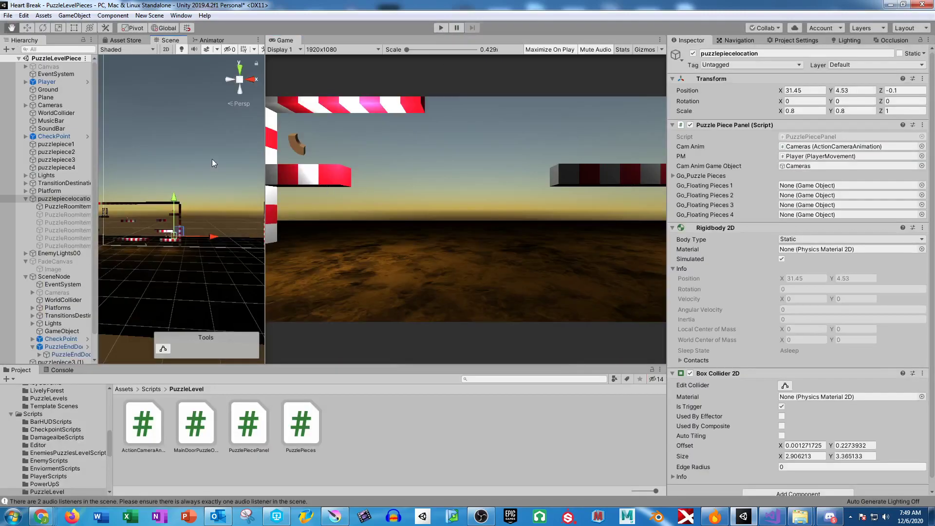
Enlarge the Scene view around the end door, briefly play-test the level, and restore a larger Game view
scroll(211, 159, "up", 5)
scroll(190, 209, "up", 5)
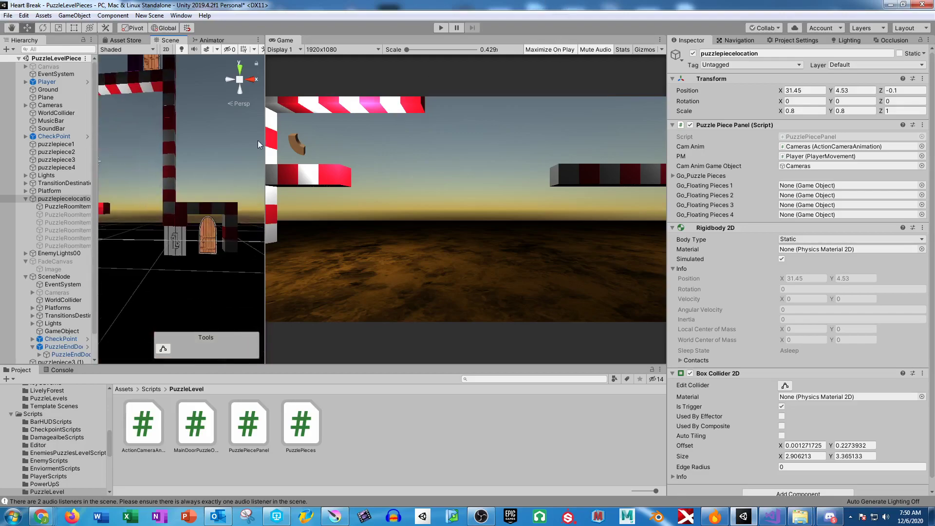
left_click_drag(265, 144, 538, 142)
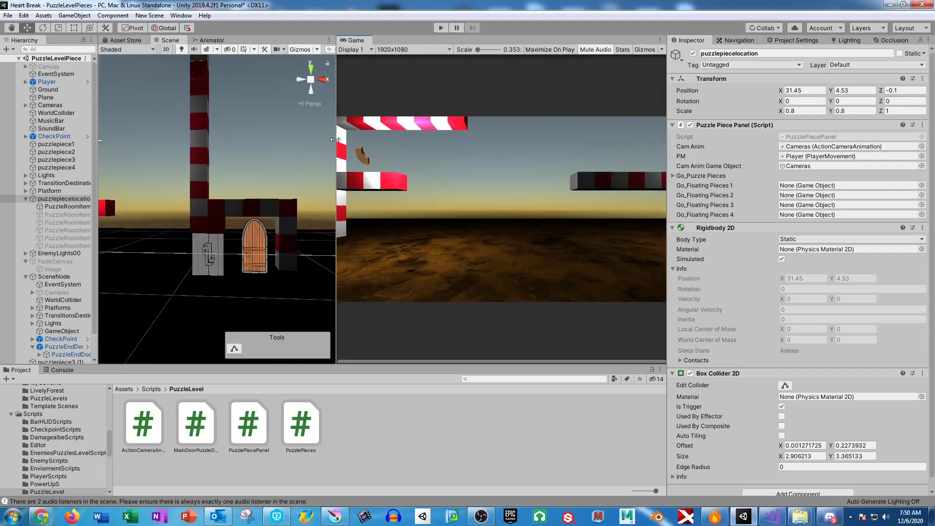
left_click_drag(336, 144, 551, 153)
left_click(442, 27)
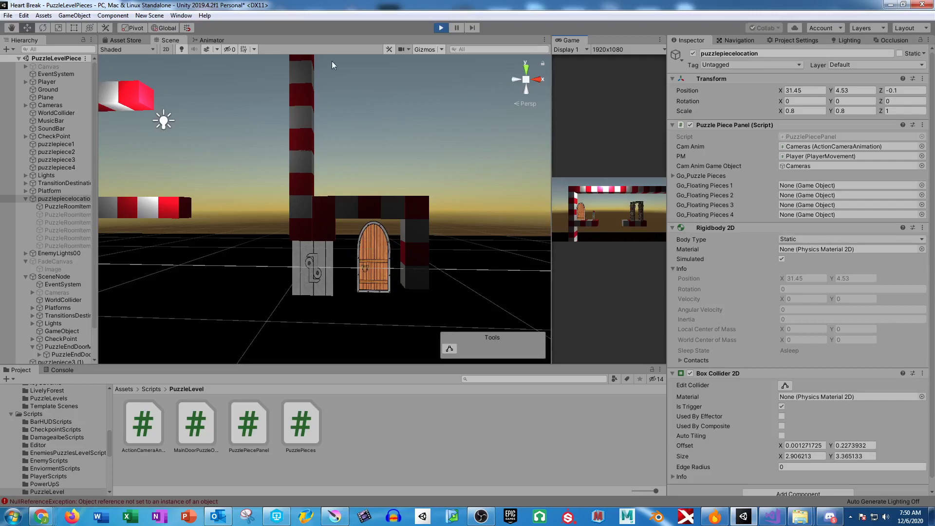
left_click(441, 28)
left_click_drag(552, 153, 319, 153)
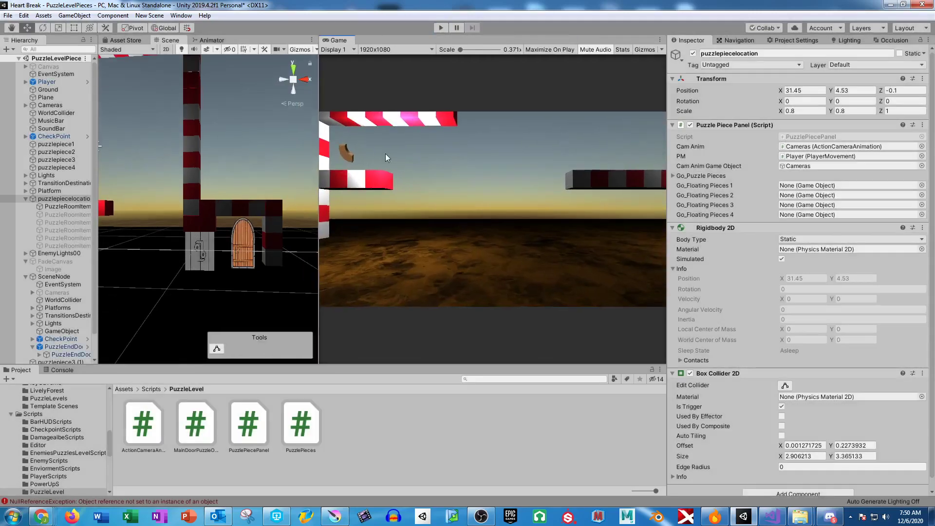
Switch to Visual Studio and examine how PuzzlePiecePanel.cs uses the go_FloatingPieces1 field
left_click(770, 517)
scroll(371, 255, "up", 10)
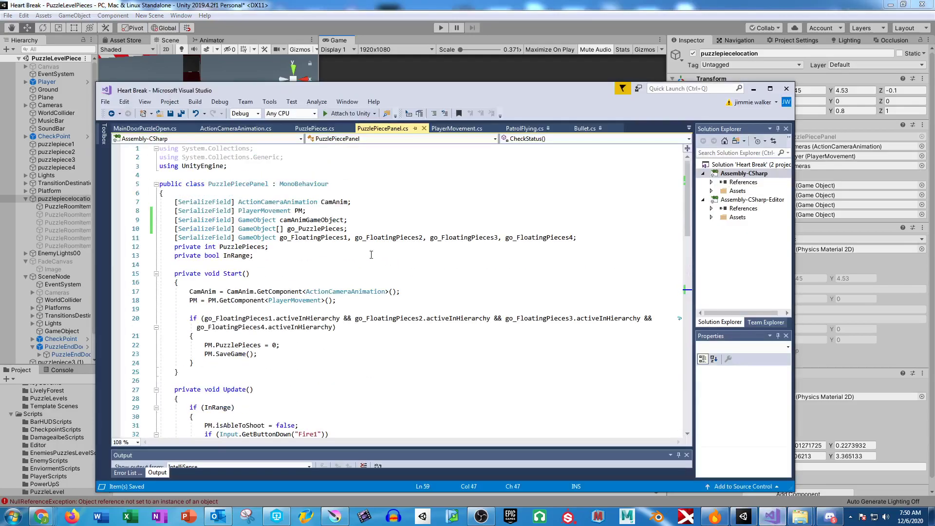
double_click(315, 238)
scroll(431, 289, "down", 18)
scroll(431, 289, "up", 16)
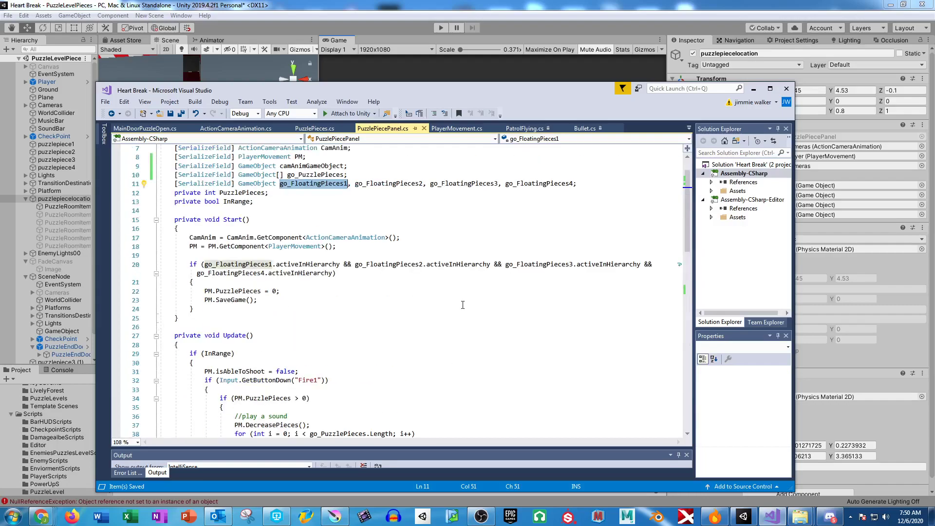
scroll(311, 278, "up", 1)
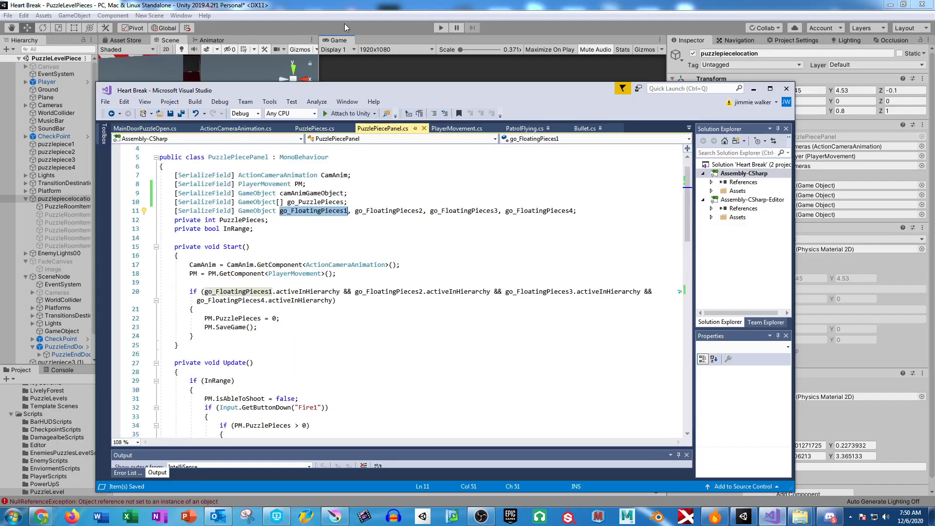
Back in Unity, assign puzzlepiece1 through puzzlepiece4 to puzzlepiecelocation's Go_Floating Pieces 1 through 4, respectively
key("alt+Tab")
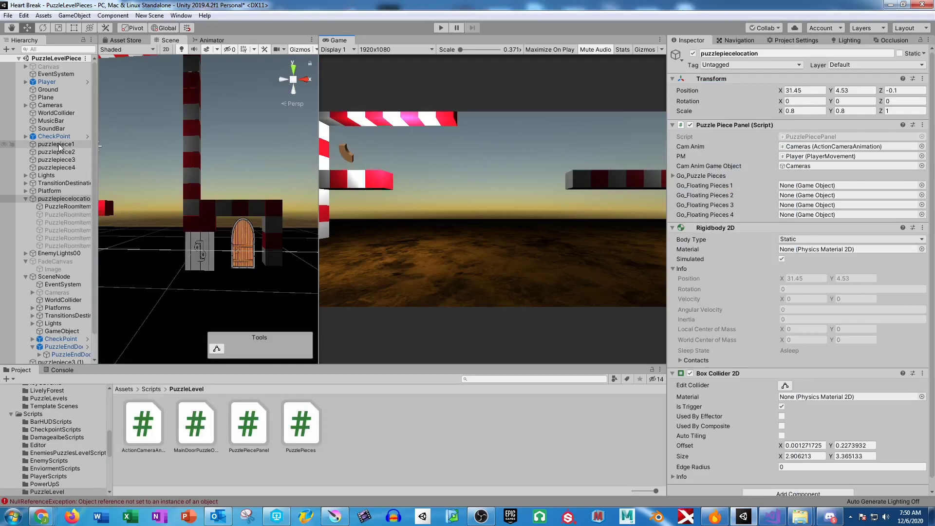
left_click_drag(58, 146, 828, 185)
left_click_drag(62, 155, 818, 195)
left_click_drag(63, 159, 819, 206)
left_click_drag(56, 167, 823, 221)
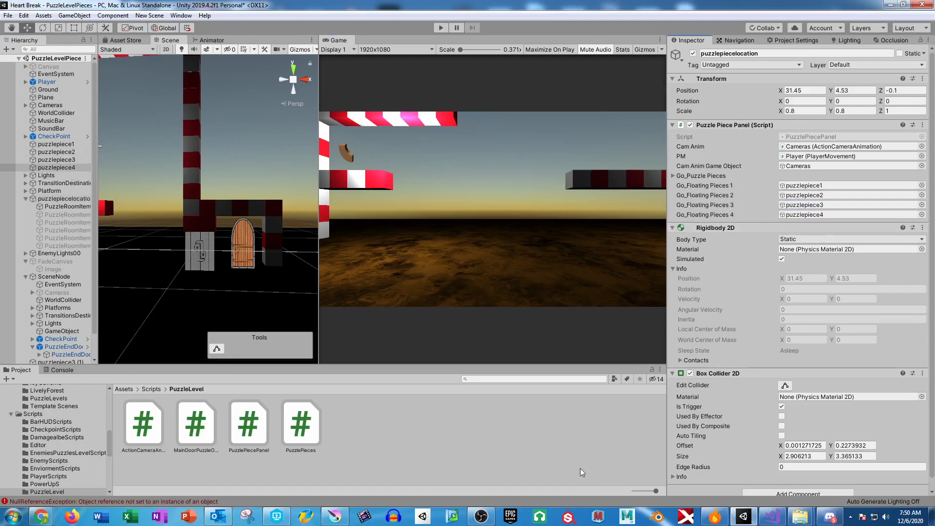
In PuzzlePiecePanel.cs, replace the && operators between the go_FloatingPieces checks in Start with || and save the script
left_click(774, 518)
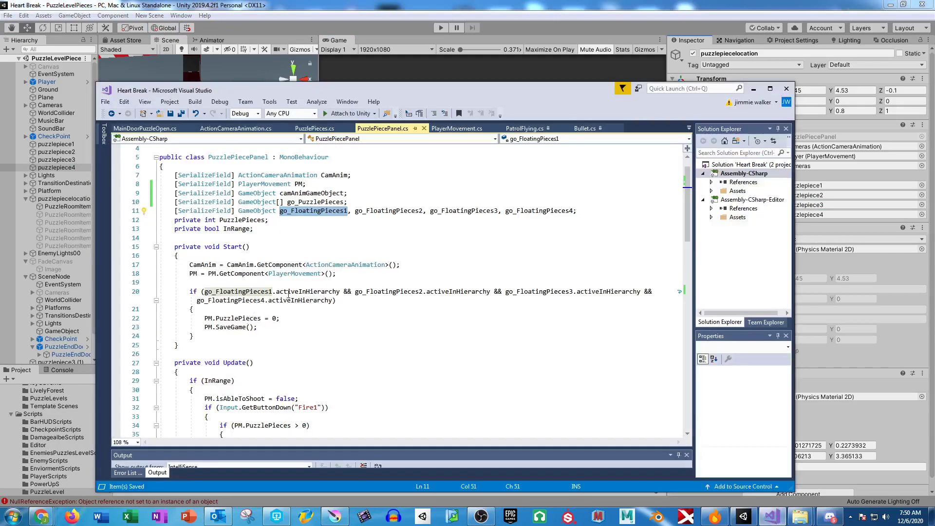
left_click(345, 291)
key("BackSpace")
key("BackSpace")
type("||")
left_click(499, 291)
key("BackSpace")
key("BackSpace")
type("||")
left_click(655, 291)
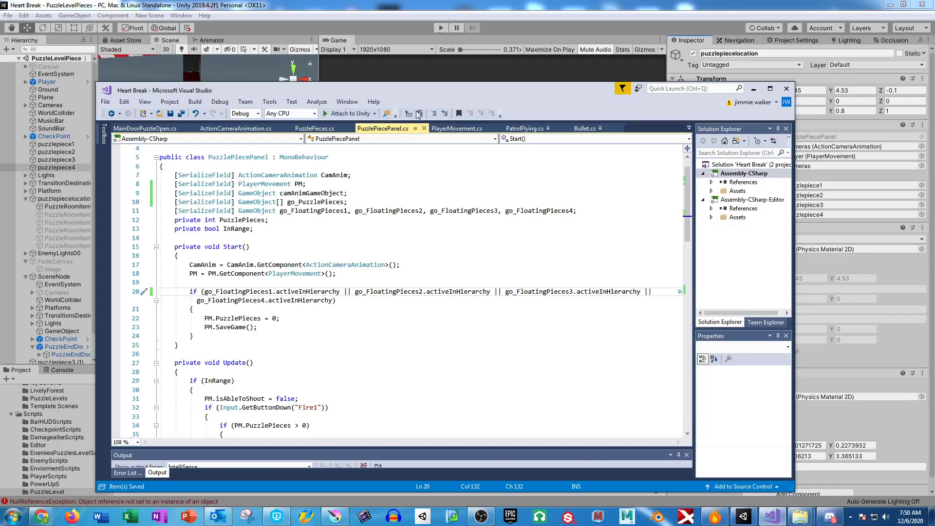
Return to Unity and play-test the level, moving the character through the rooms to use the puzzle panel
key("alt+Tab")
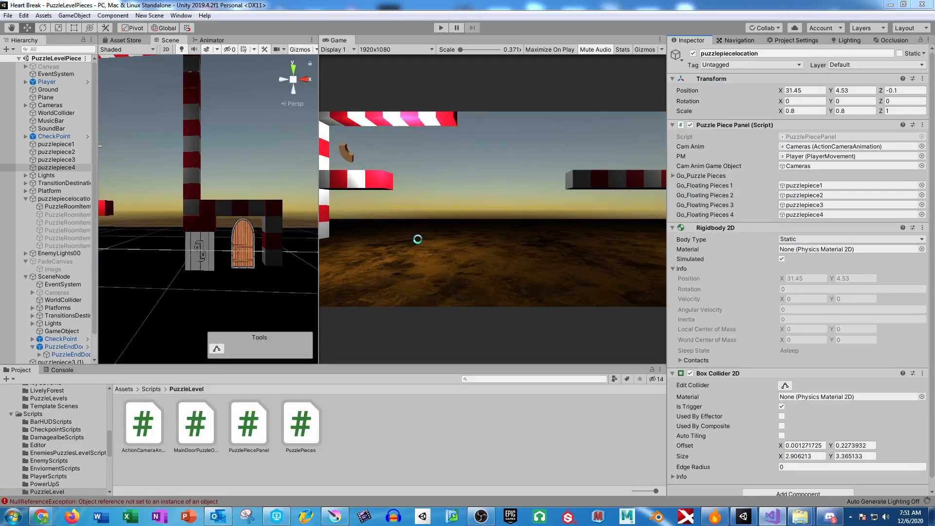
left_click(438, 31)
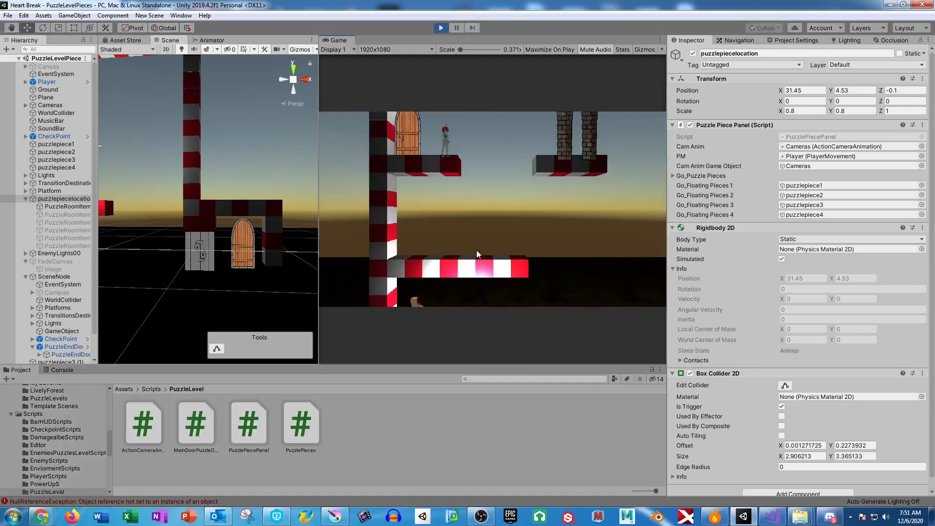
key("d")
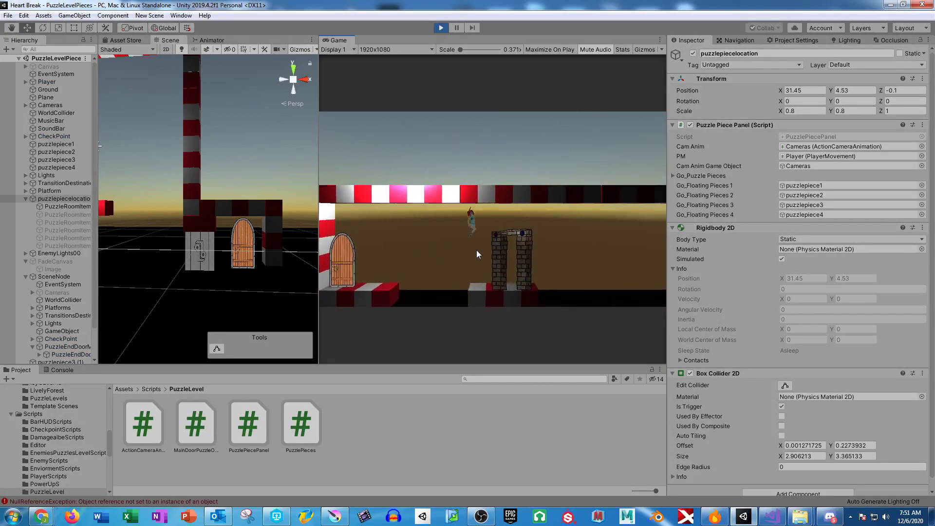
key("space")
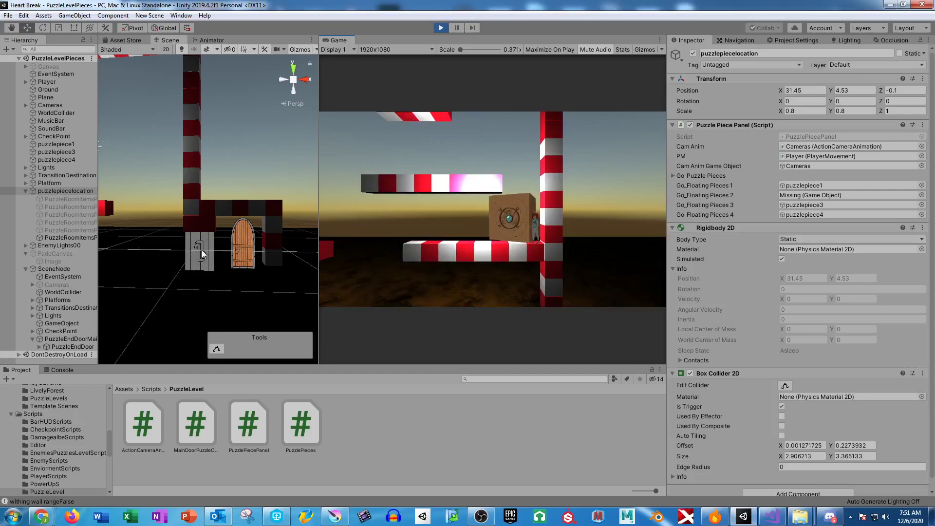
left_click(441, 29)
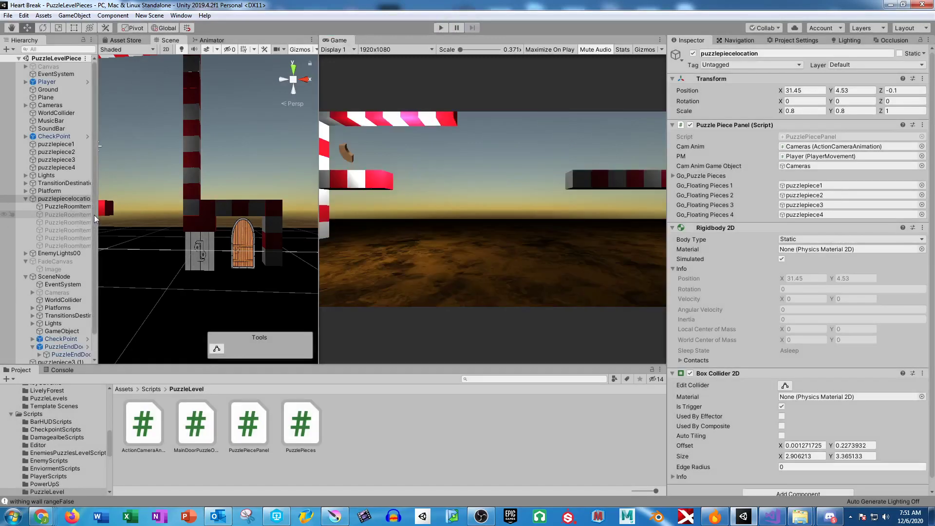
Inspect the Action Camera Animation component on SceneNode's Cameras and review the CamAnim.CameraAction() call in PuzzlePiecePanel.cs
left_click(56, 292)
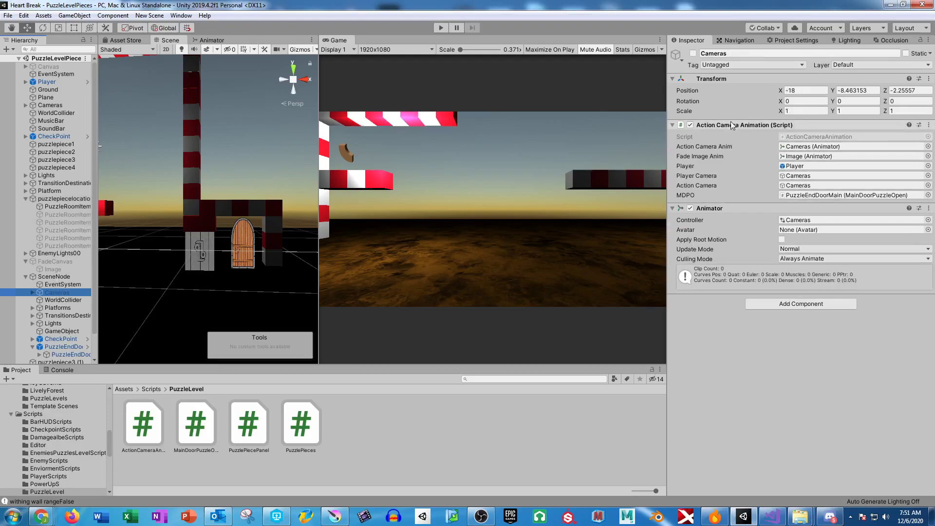
left_click(775, 519)
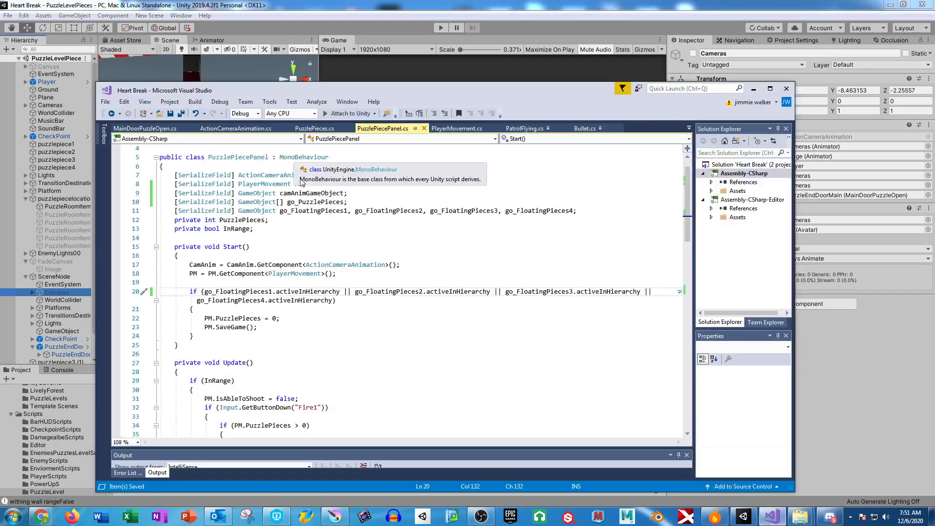
key("alt+Tab")
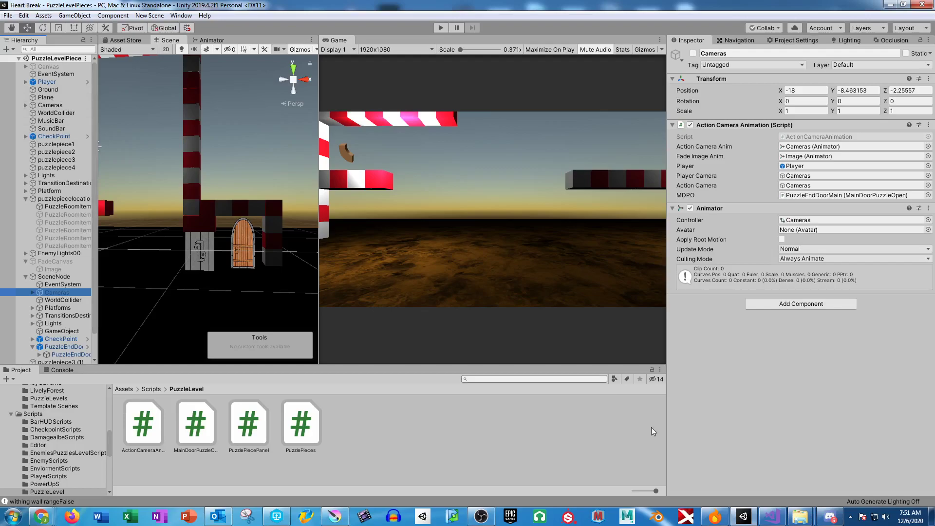
left_click(772, 516)
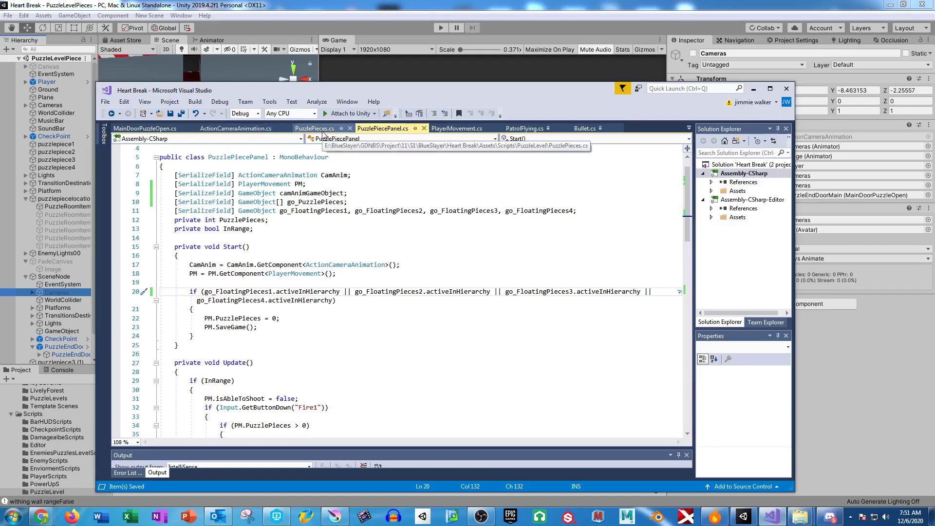
scroll(203, 323, "down", 12)
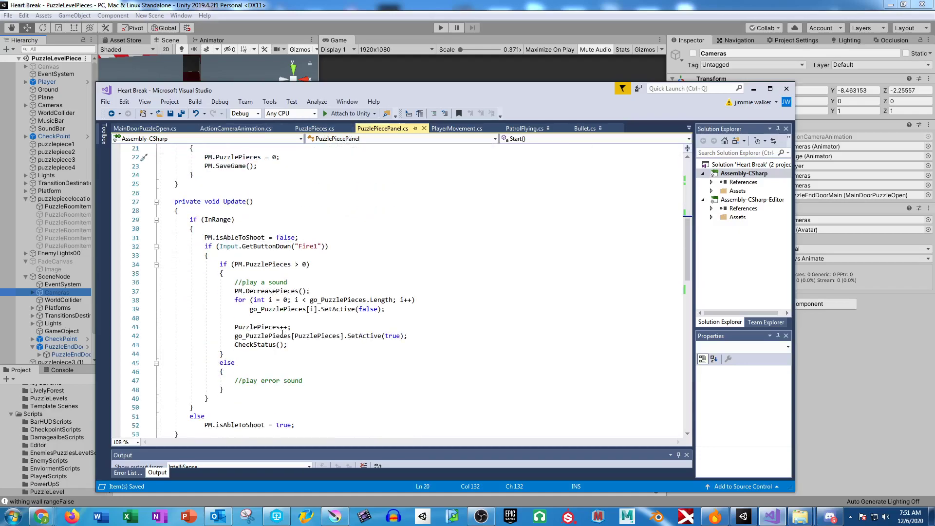
left_click_drag(204, 336, 290, 336)
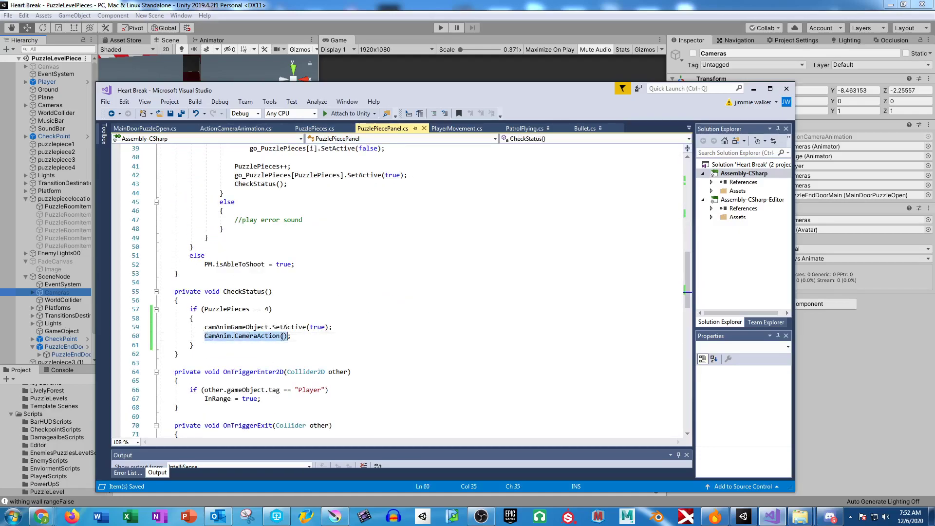
type("CamAnim.CameraAction();")
Examine the CameraAction method and the camera-switching sequence of the CameraWait coroutine in ActionCameraAnimation.cs
left_click(214, 128)
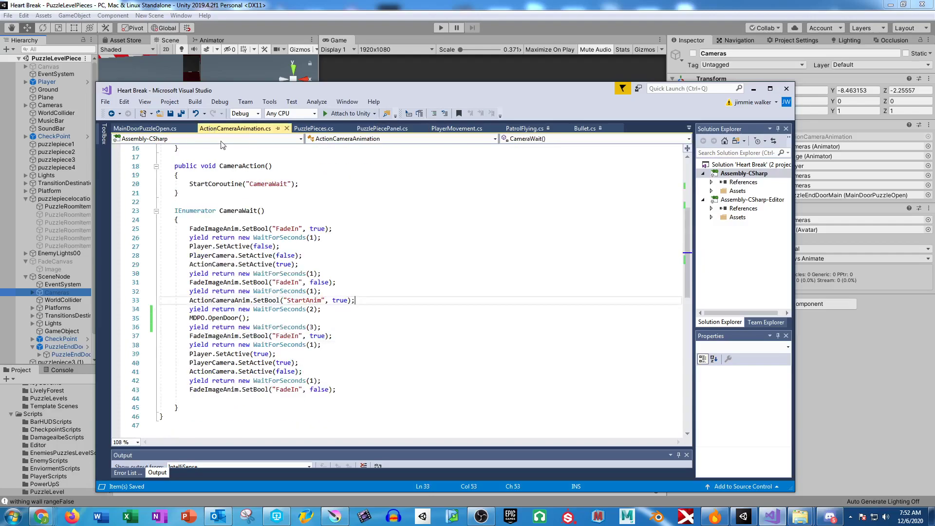
scroll(308, 253, "up", 5)
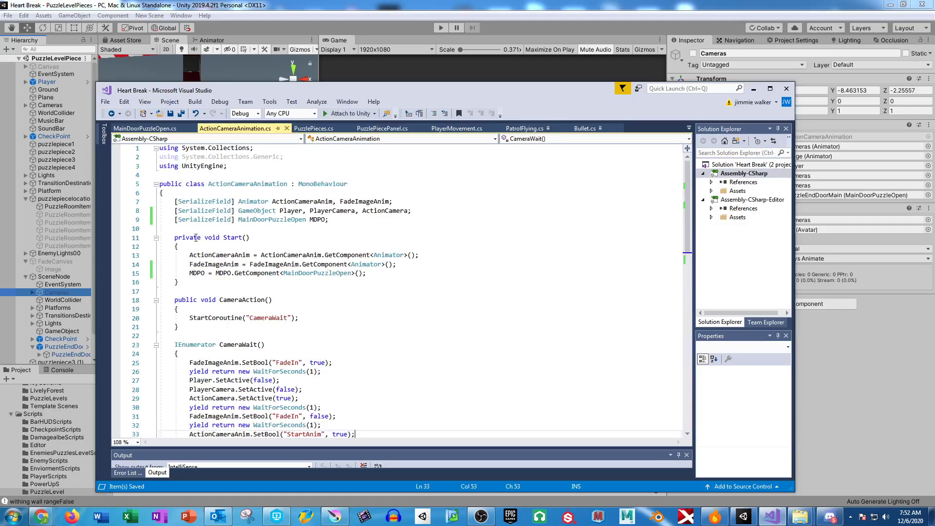
left_click_drag(189, 317, 299, 318)
scroll(366, 323, "down", 5)
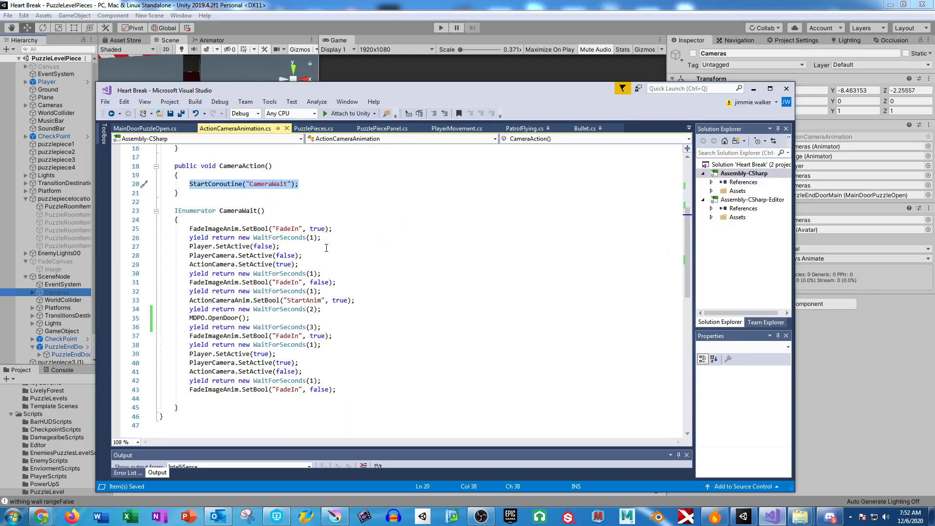
scroll(311, 243, "up", 2)
left_click(313, 238)
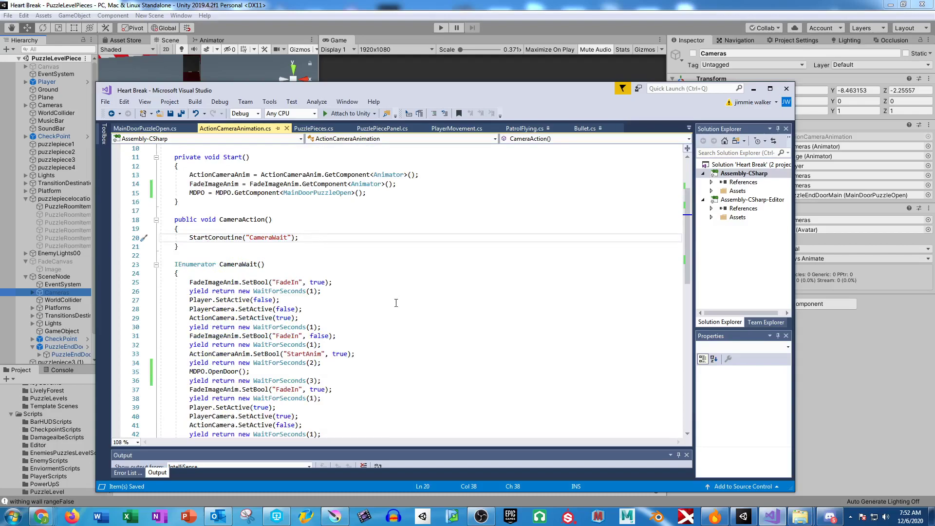
scroll(396, 303, "down", 3)
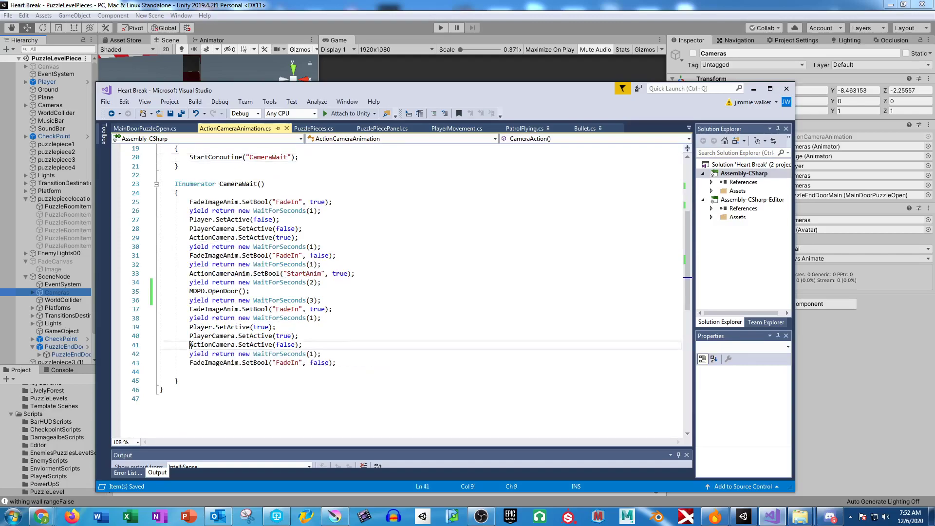
left_click_drag(190, 345, 335, 315)
left_click(356, 325)
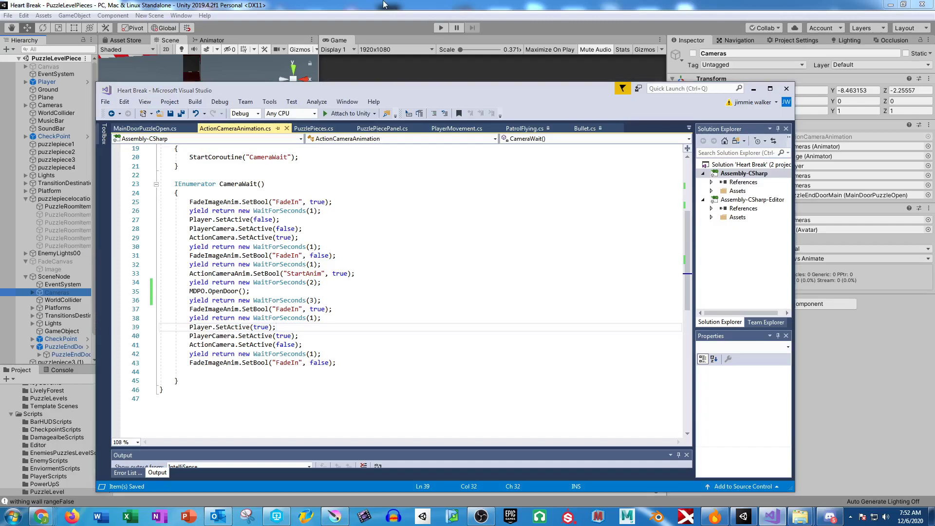
In Unity, locate the hierarchy objects assigned as Player Camera and Action Camera on SceneNode's Cameras
key("alt+Tab")
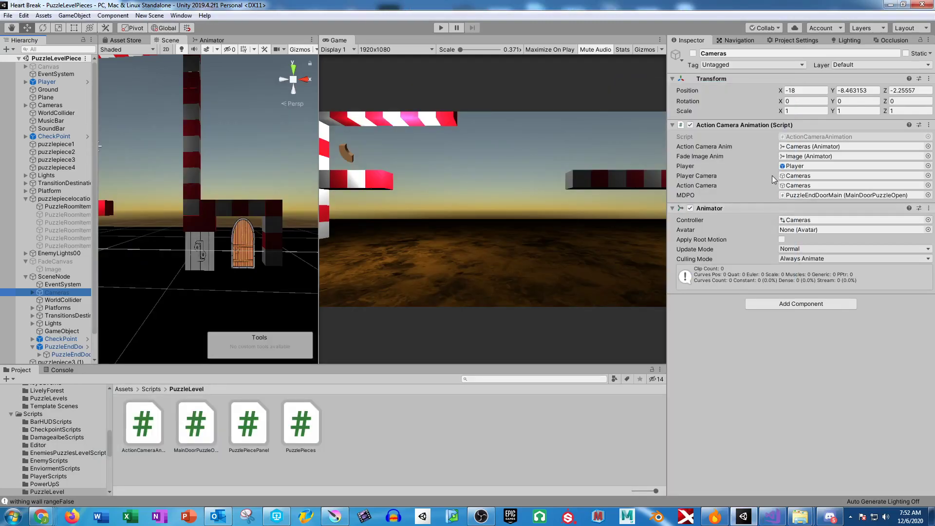
left_click(811, 176)
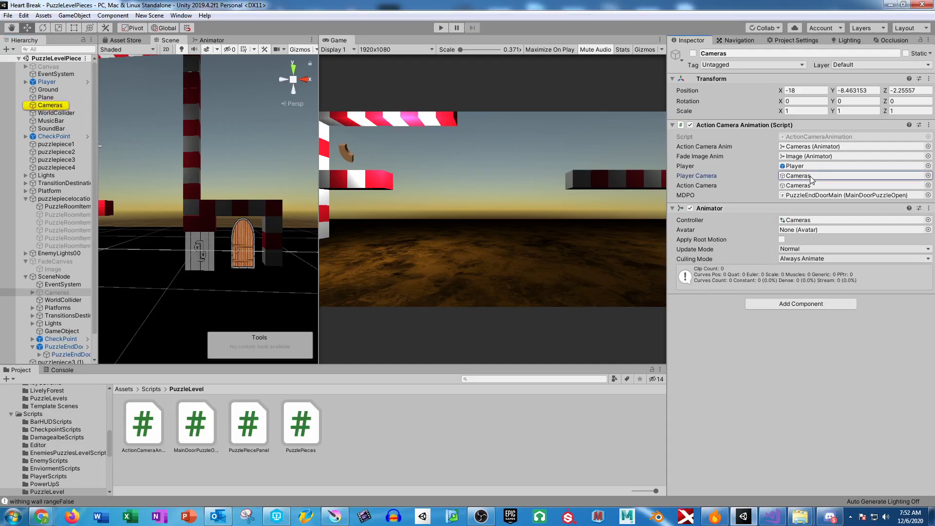
left_click(810, 186)
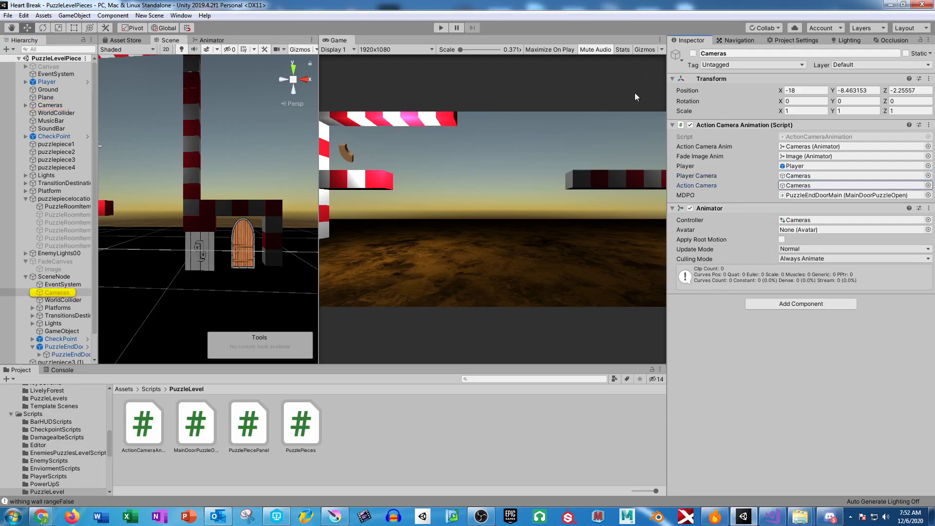
In ActionCameraAnimation.cs, delete the yield return new WaitForSeconds(1); line after ActionCamera.SetActive(false) in CameraWait
left_click(772, 517)
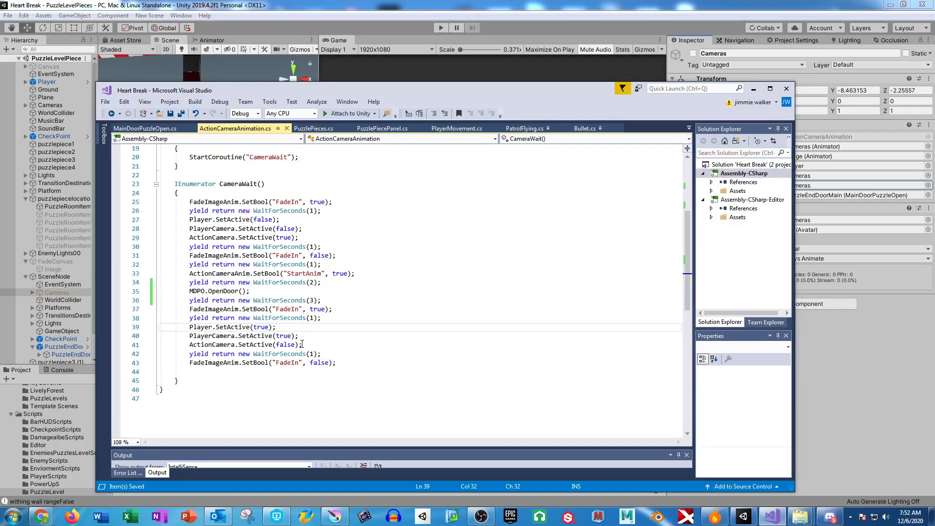
left_click(341, 363)
key("shift+Home")
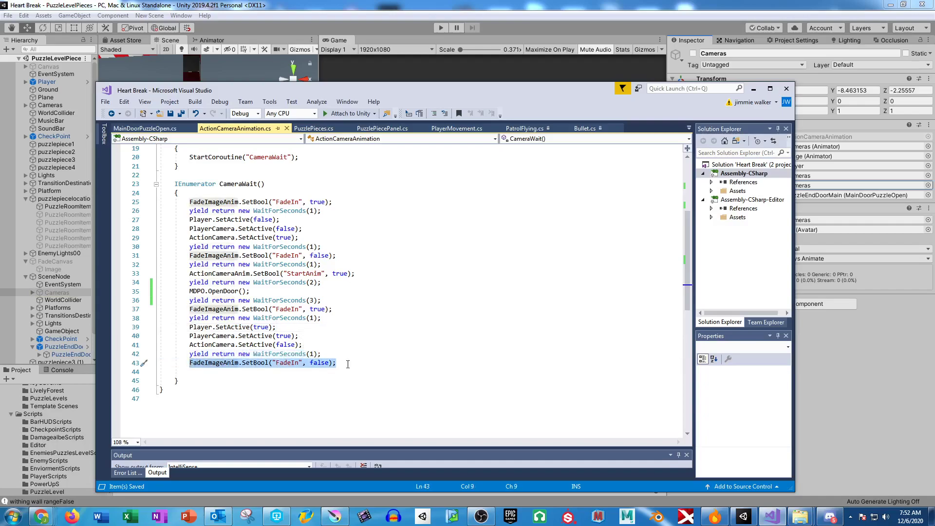
left_click(339, 354)
key("shift+Up")
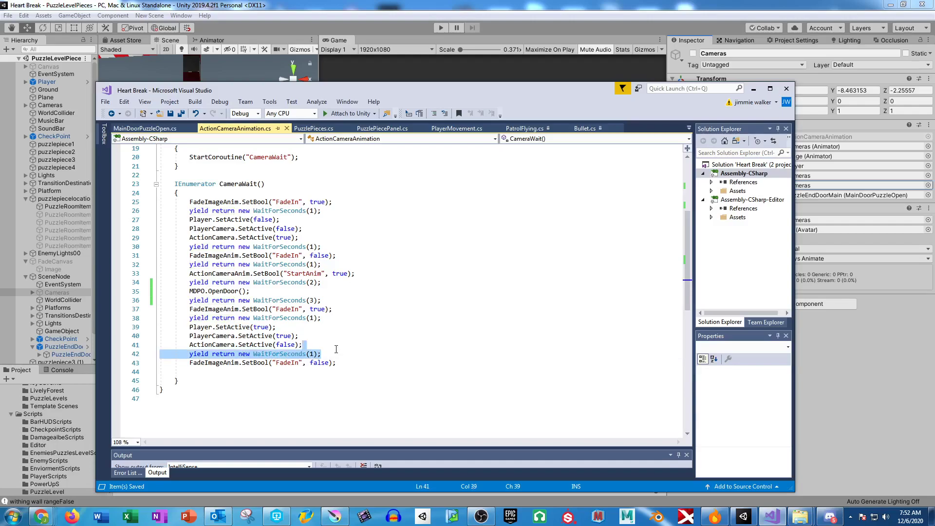
key("Delete")
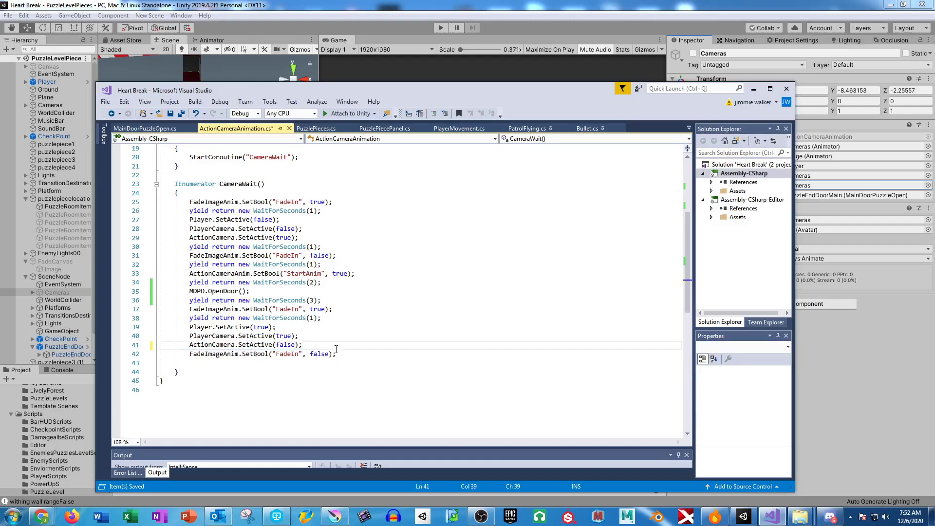
In Unity, remove the Action Camera Animation component from SceneNode's Cameras
left_click_drag(343, 354, 190, 354)
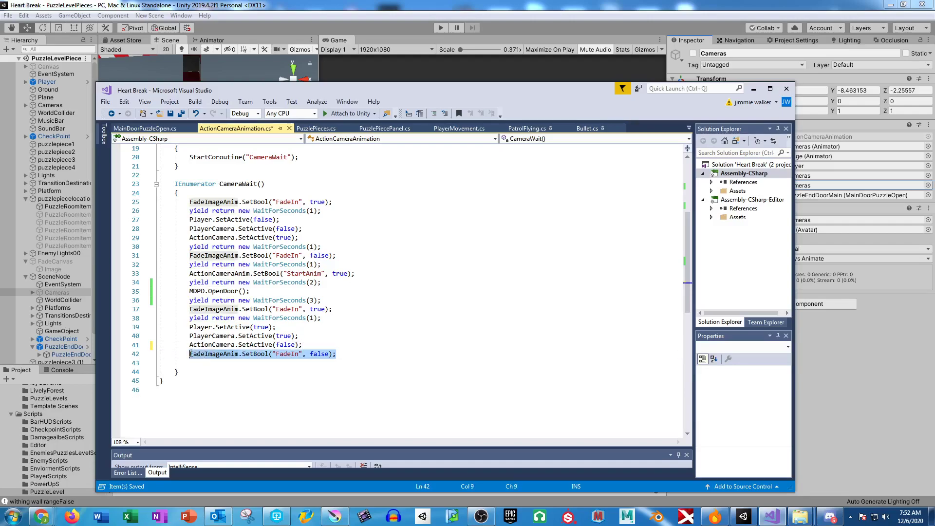
key("alt+Tab")
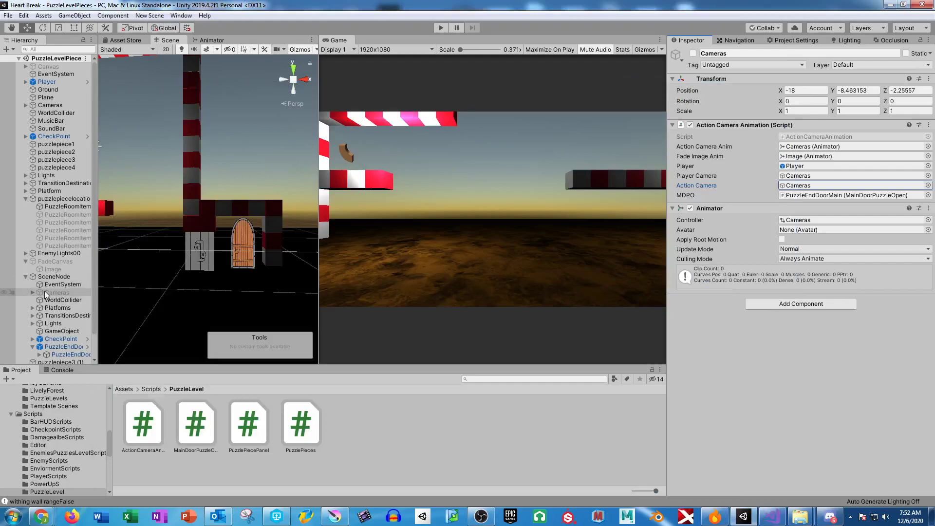
left_click(929, 125)
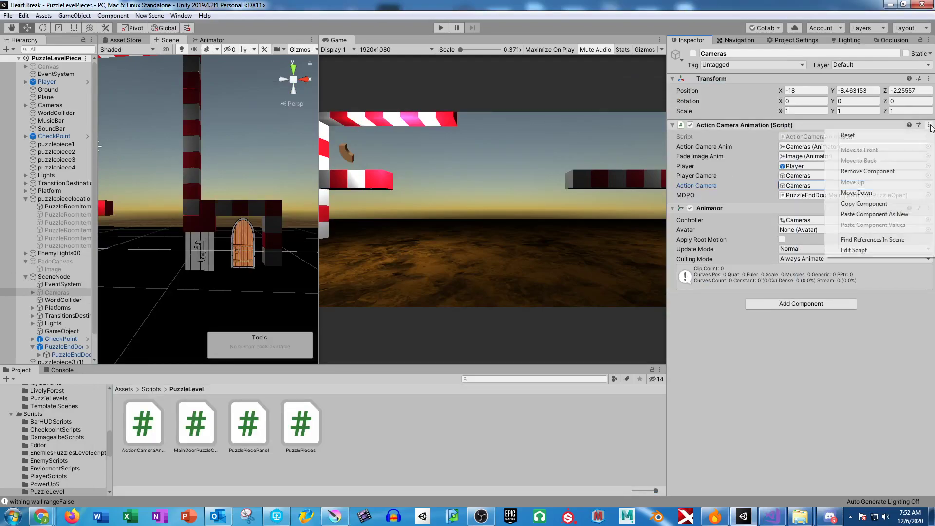
left_click(867, 172)
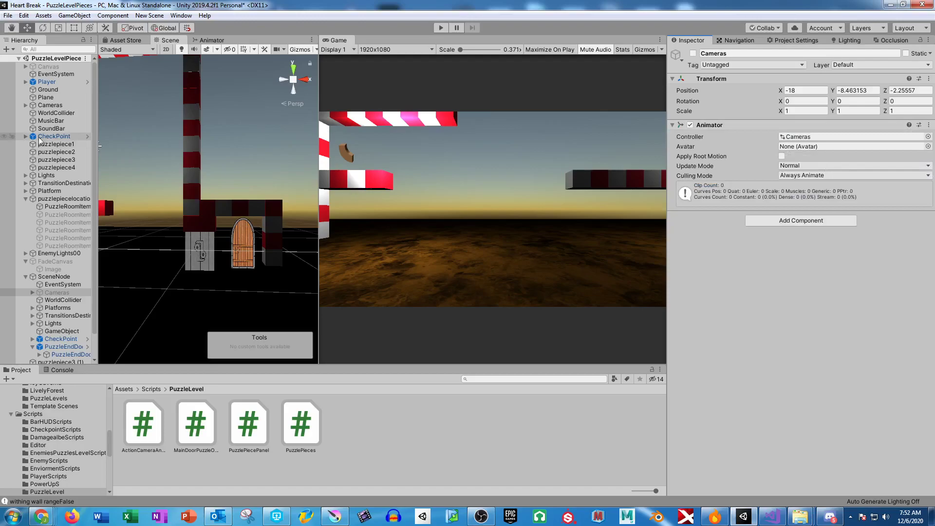
Add the ActionCameraAnimation script from the PuzzleLevel folder to the puzzlepiecelocation object as a component
left_click(53, 105)
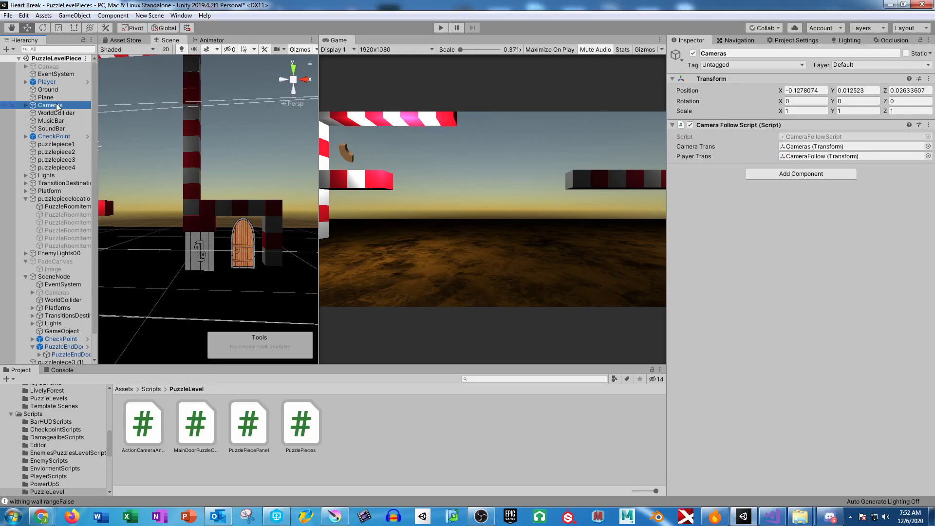
left_click(64, 198)
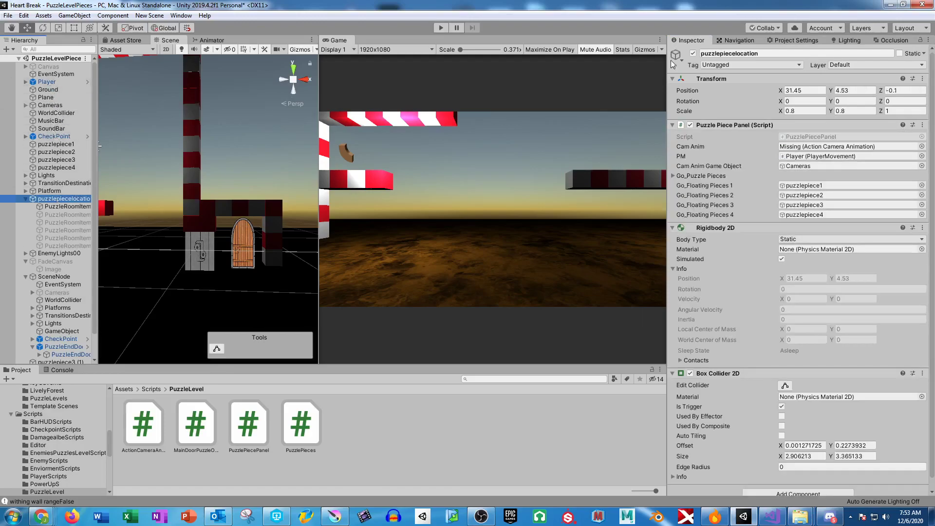
left_click_drag(125, 430, 711, 495)
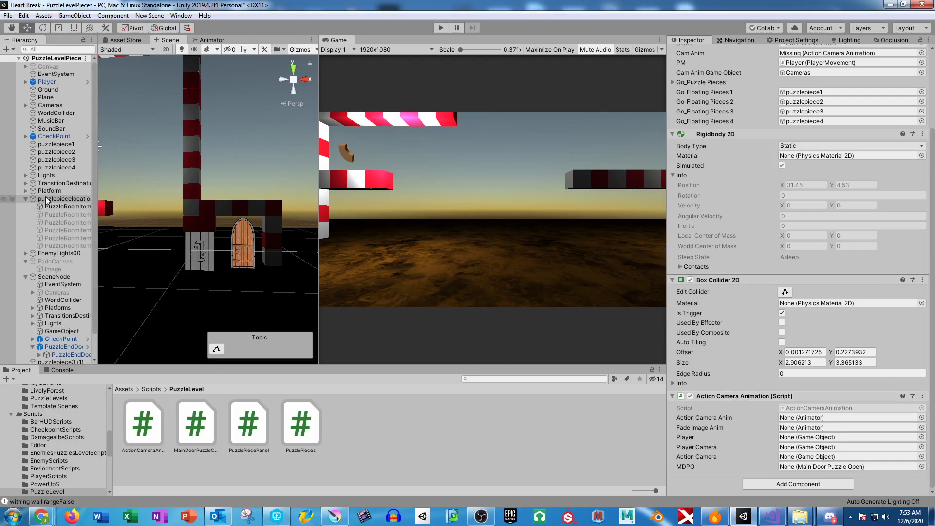
On the added component, assign SceneNode's Cameras as Action Camera Anim and Action Camera, Player as Player, and the top-level Cameras as Player Camera
left_click_drag(45, 202, 806, 418)
left_click_drag(49, 294, 809, 460)
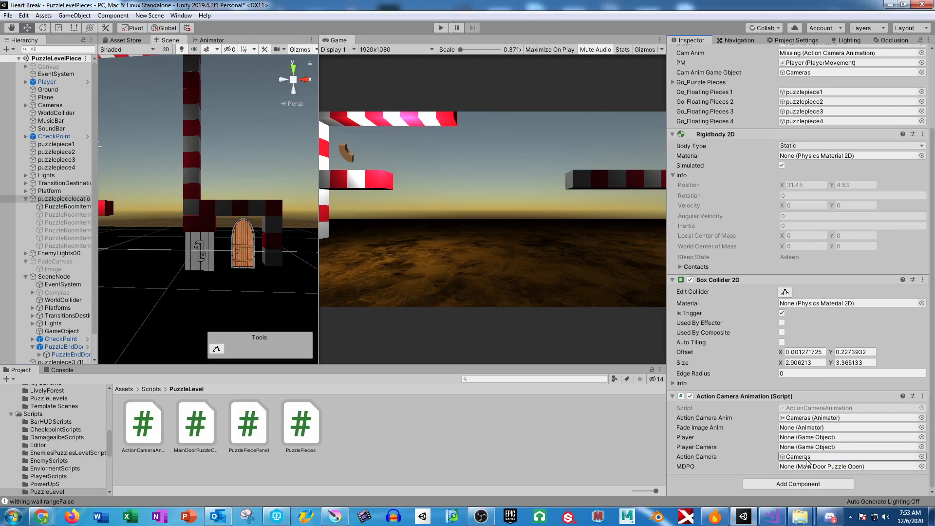
left_click_drag(561, 298, 790, 450)
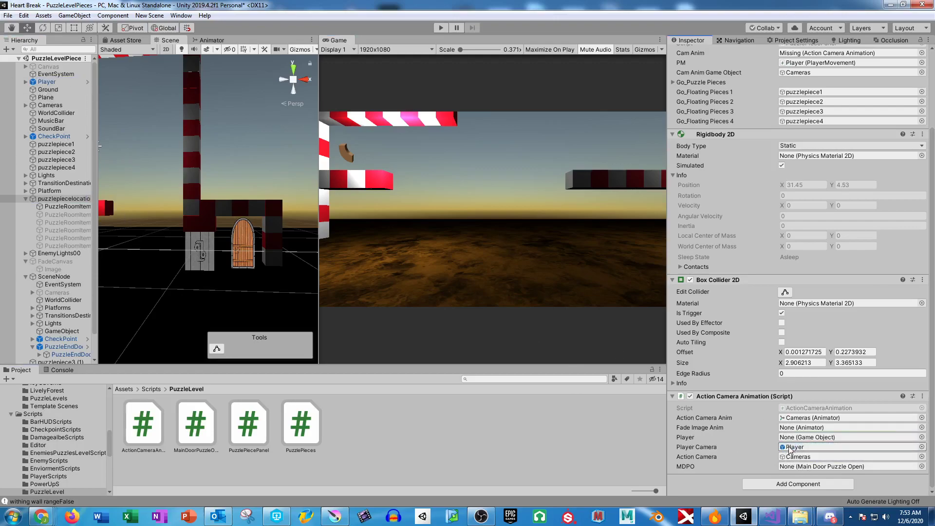
left_click_drag(47, 81, 805, 449)
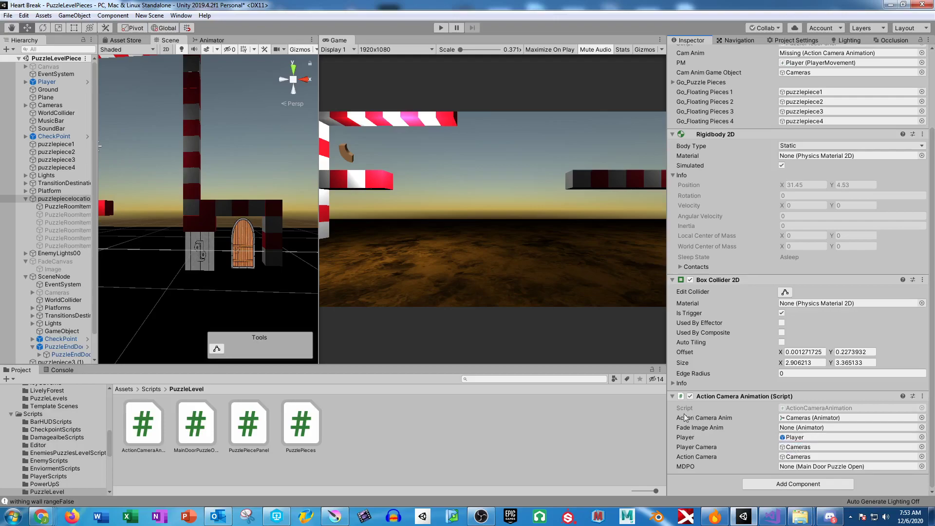
Assign FadeCanvas's Image as Fade Image Anim and PuzzleEndDoorMain as MDPO on the Action Camera Animation component
left_click_drag(49, 269, 826, 432)
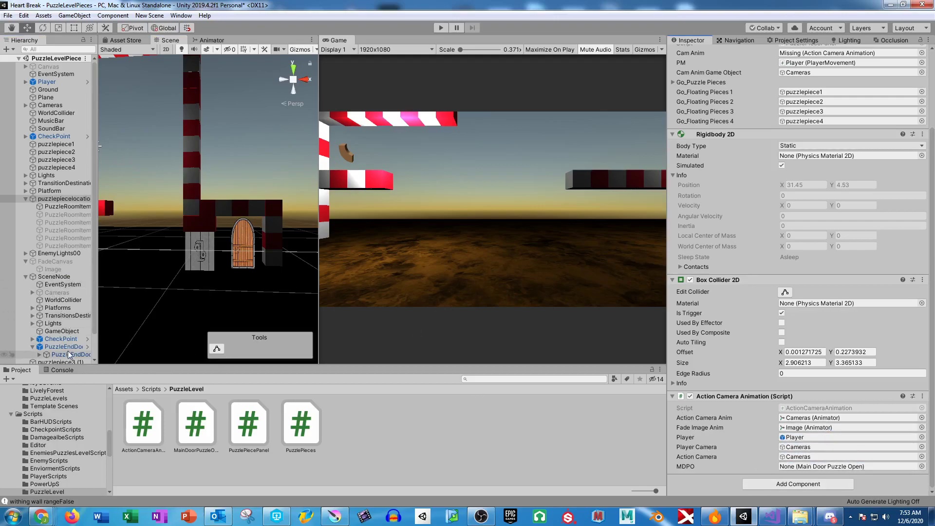
left_click_drag(55, 353, 814, 467)
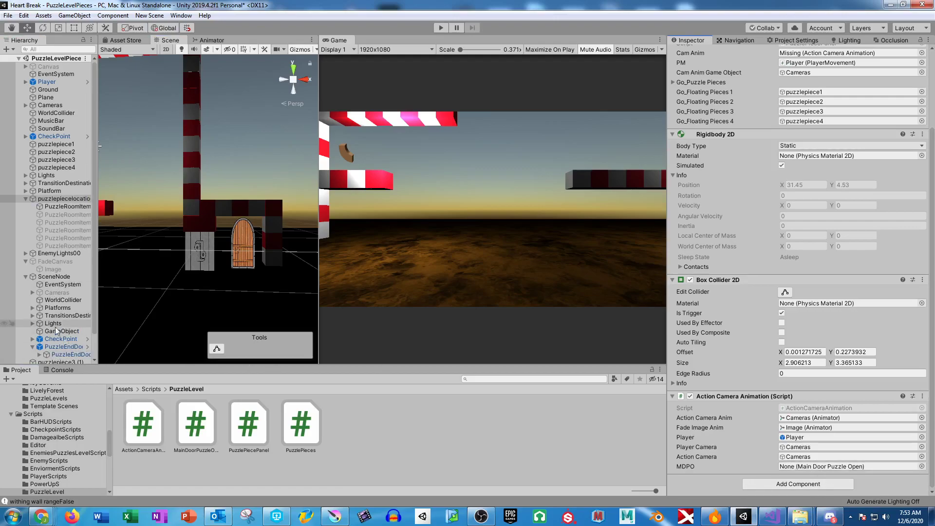
scroll(47, 347, "down", 1)
left_click_drag(54, 321, 808, 468)
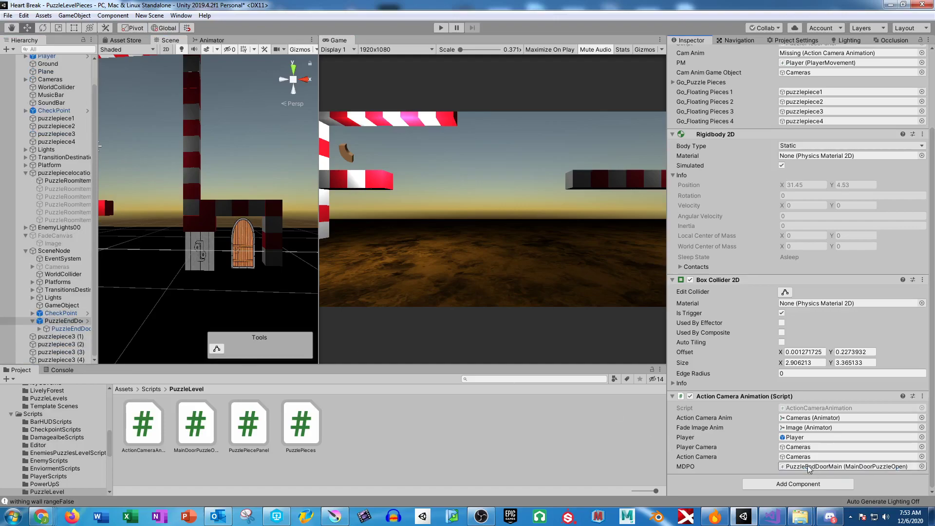
Play-test the level through the puzzle panel's camera sequence and inspect the end door in the scene view
left_click(441, 28)
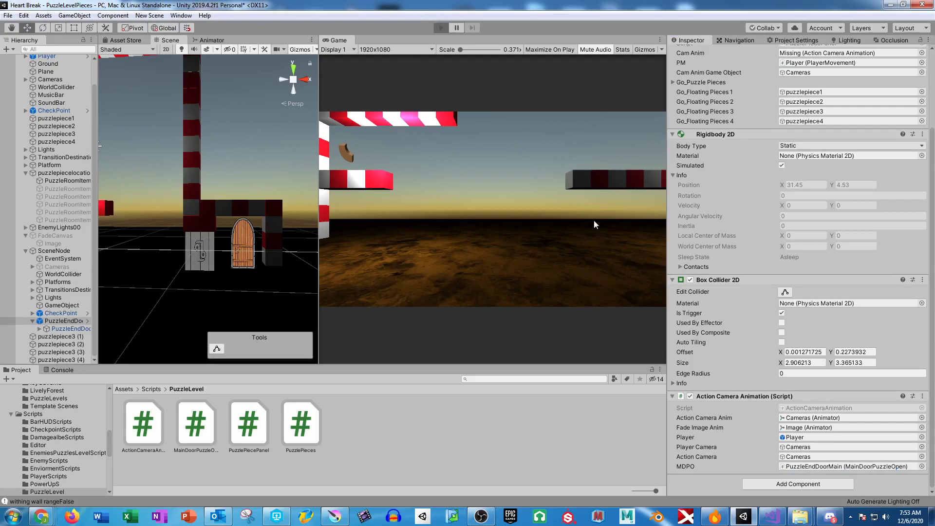
key("d")
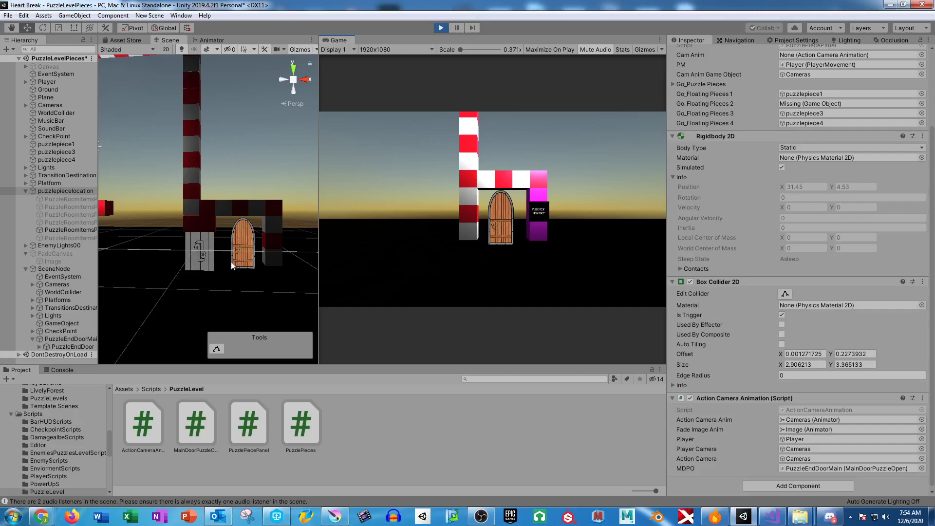
scroll(238, 252, "down", 5)
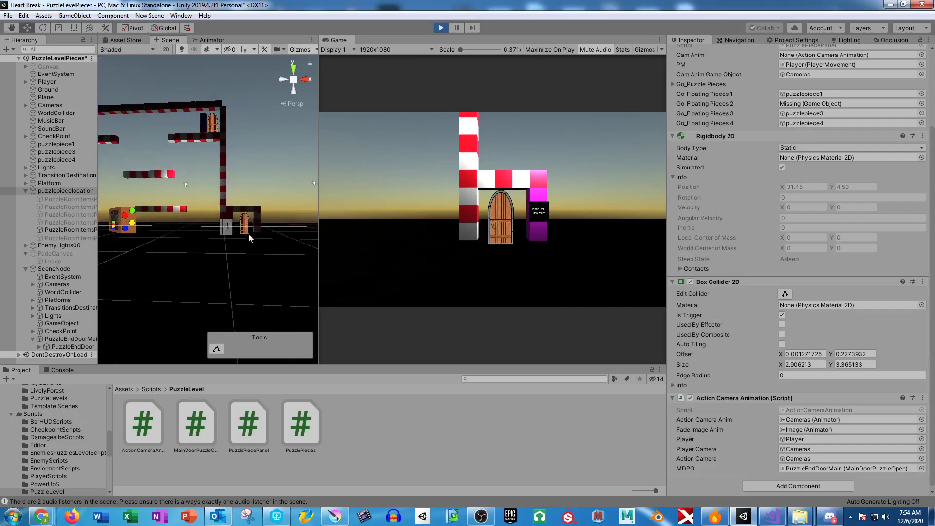
middle_click_drag(229, 222, 174, 221)
scroll(210, 232, "up", 8)
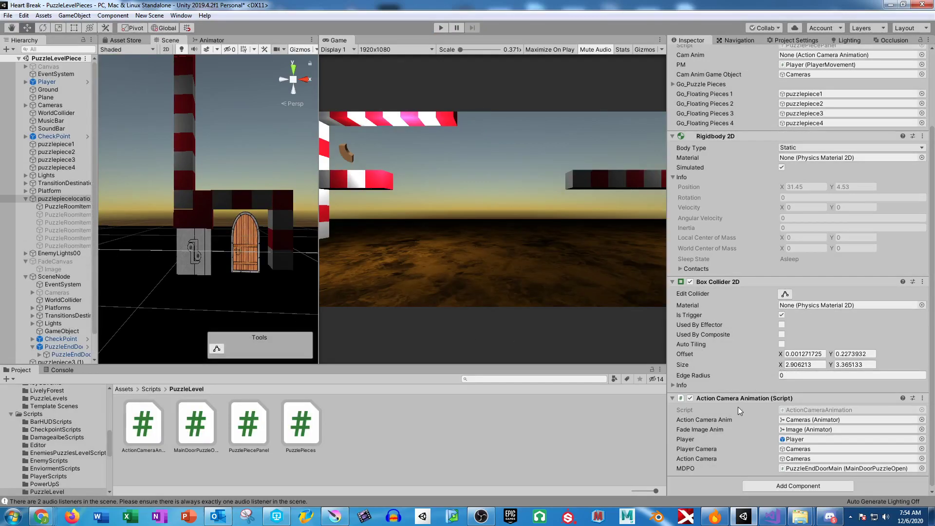
In Visual Studio, save the edited ActionCameraAnimation.cs script
left_click(773, 516)
left_click(397, 253)
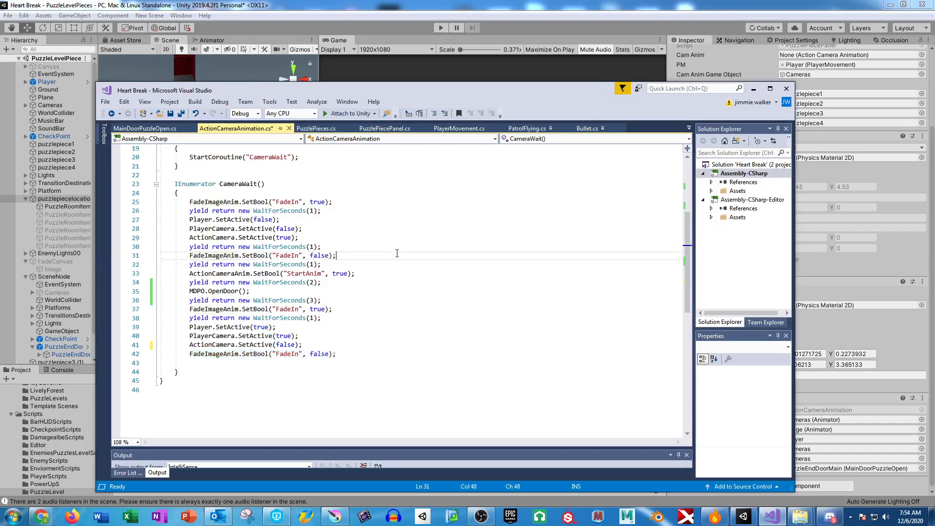
key("ctrl+s")
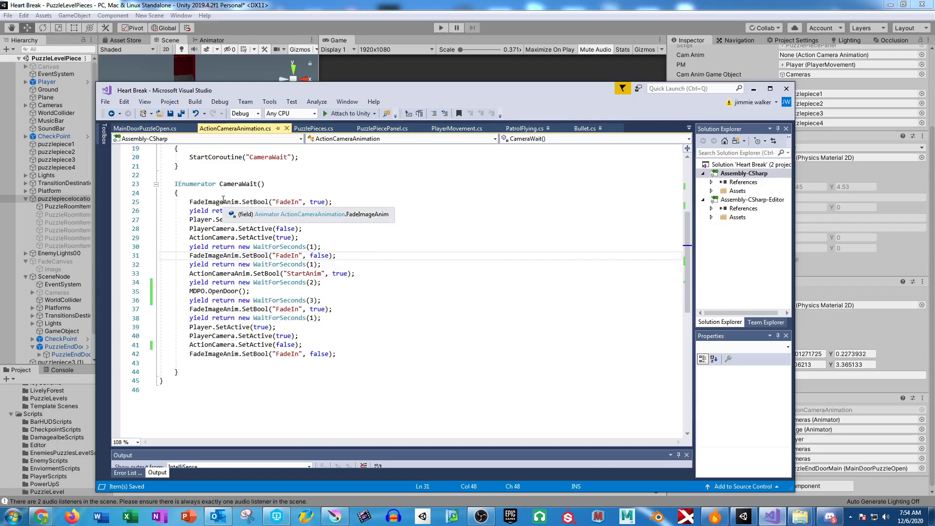
Add Debug.Log("Camera Wait"); as the first statement of the CameraWait coroutine
scroll(223, 200, "up", 2)
left_click(204, 246)
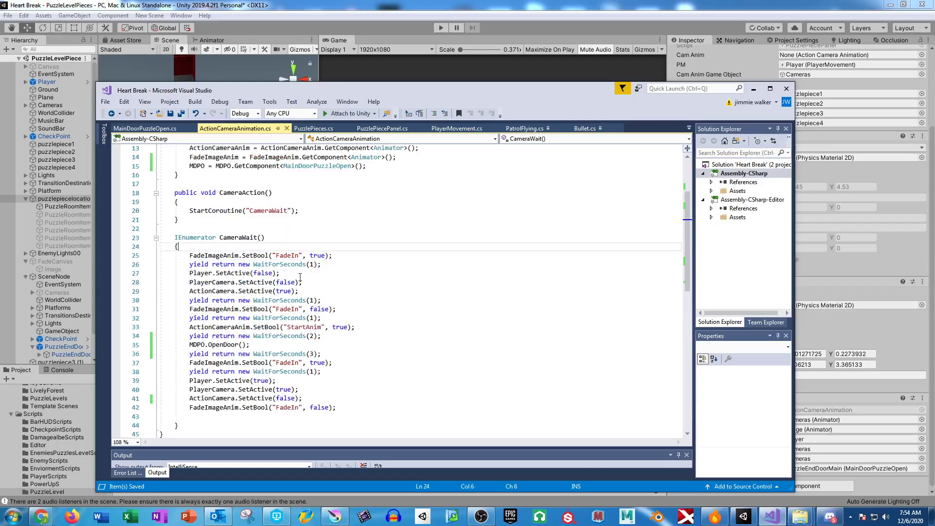
key("Return")
type("debug")
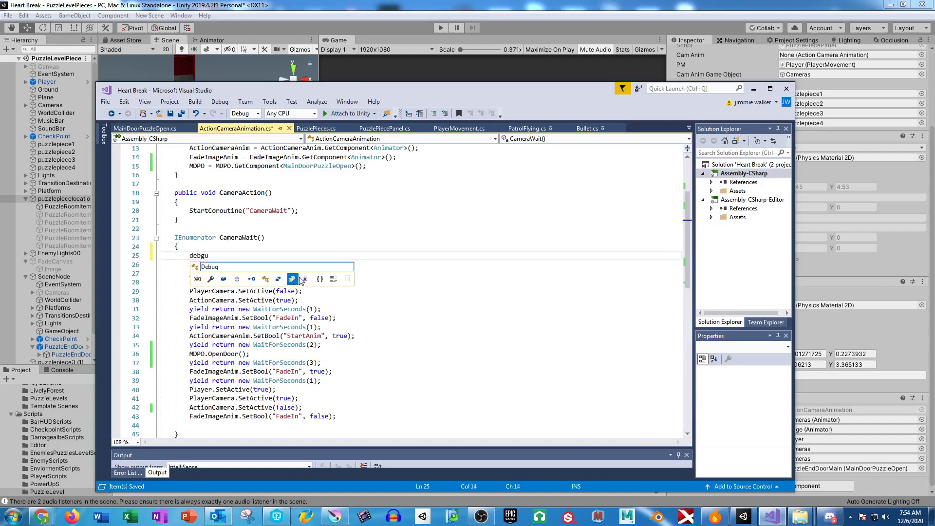
type(".log")
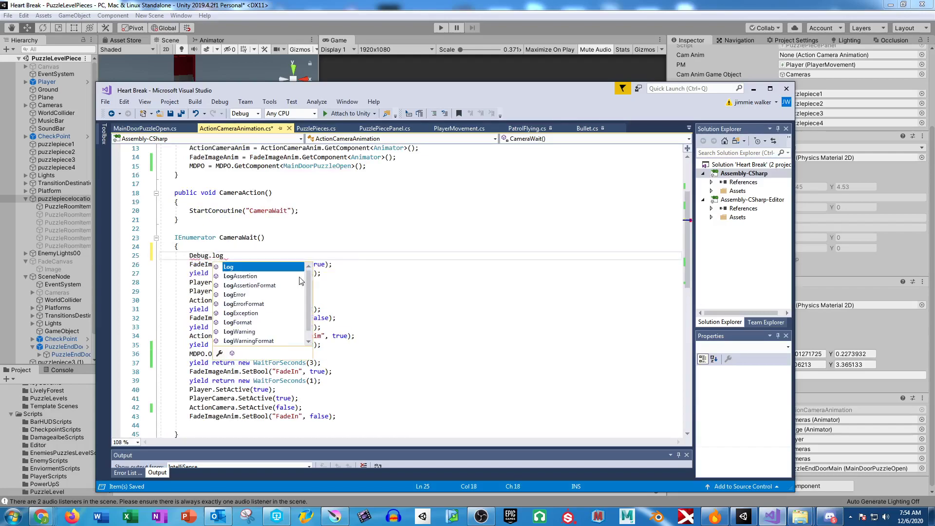
type("(\"")
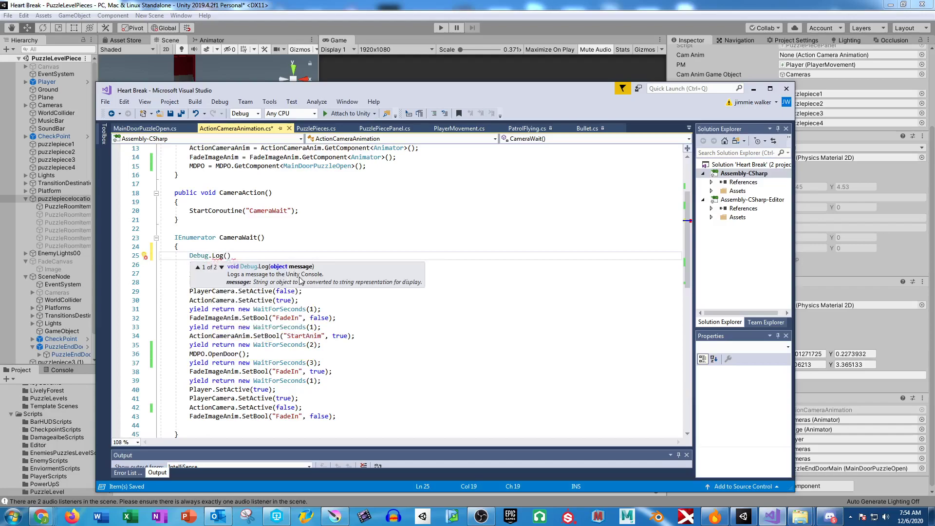
type("Camera Wait\");")
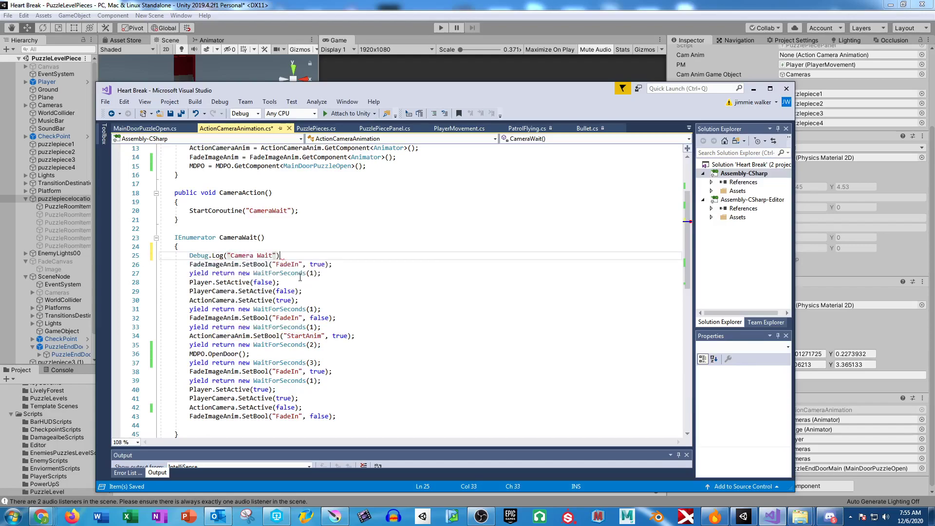
In Unity, play-test the level again, stop it, and assign puzzlepiecelocation as Cam Anim on its Puzzle Piece Panel component
key("alt+Tab")
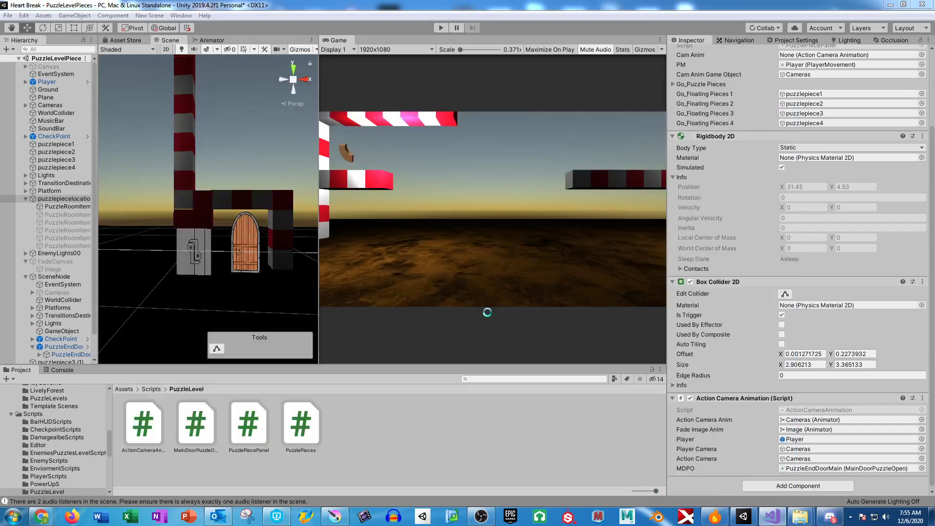
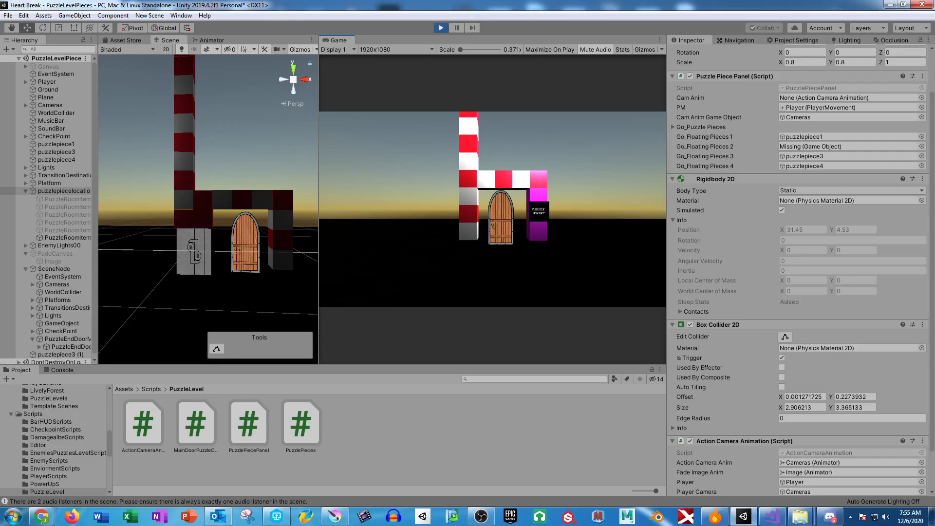
left_click(442, 28)
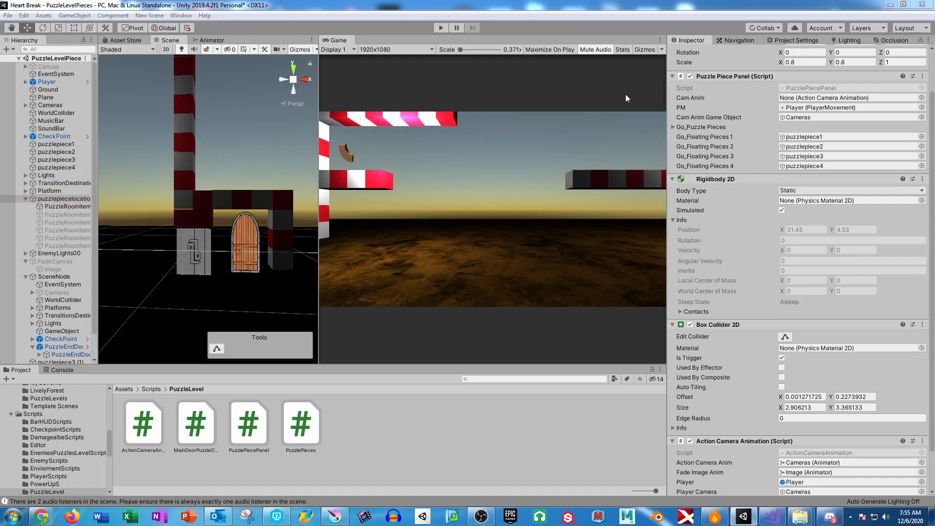
left_click_drag(47, 199, 838, 98)
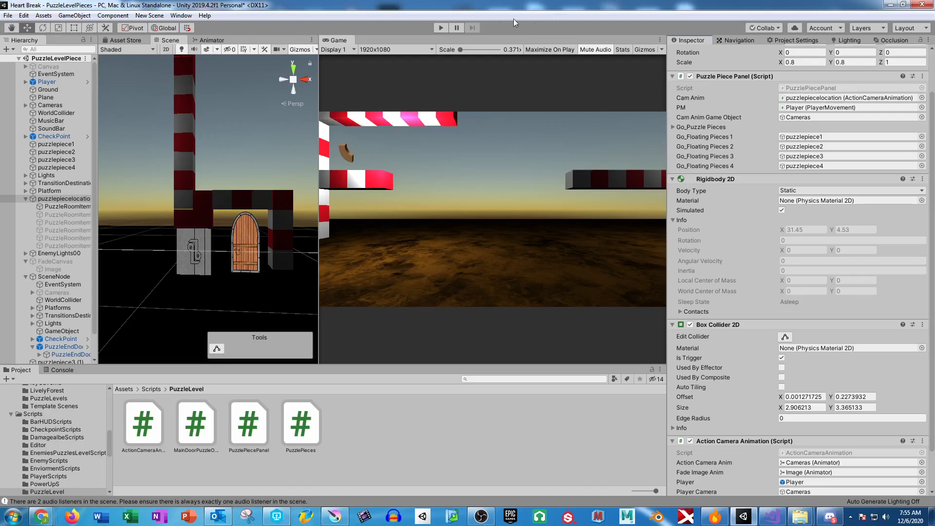
Play-test the level by moving the character across the platforms to the puzzle panel, and end the test after the camera sequence
left_click(441, 27)
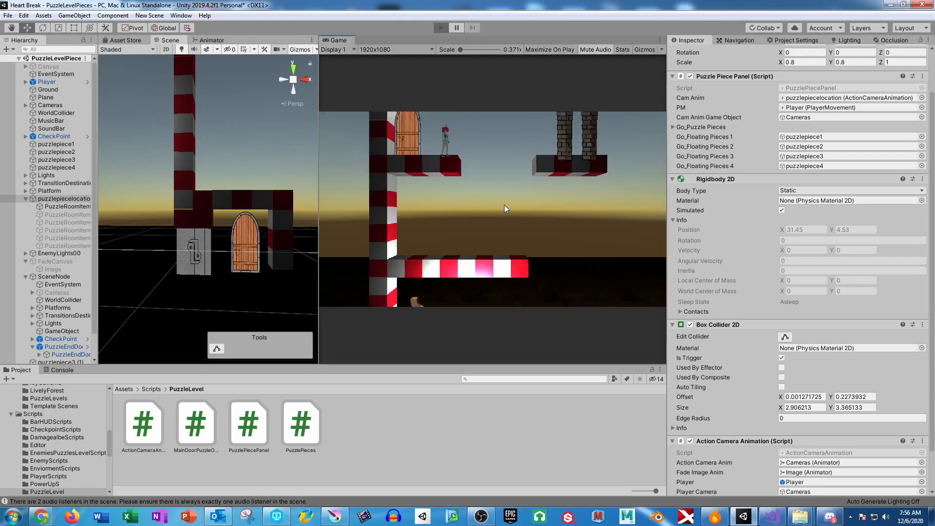
key("d")
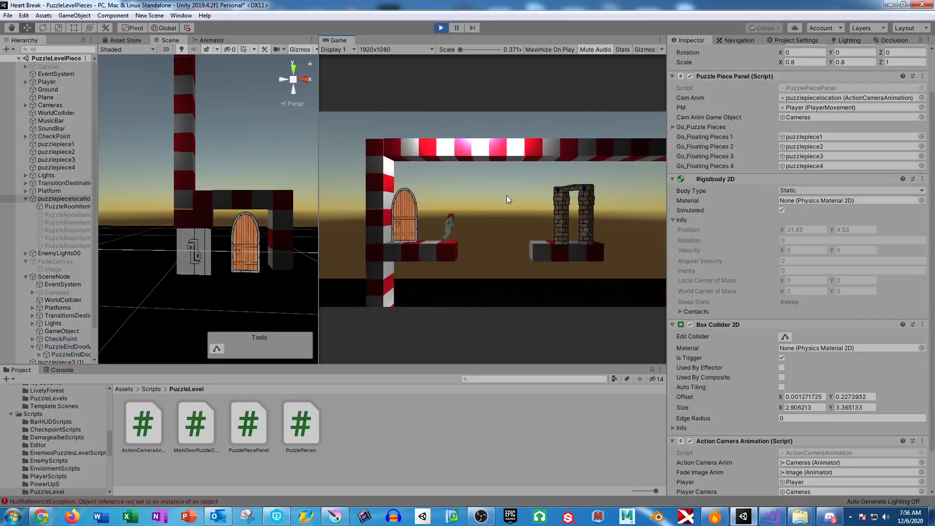
key("d")
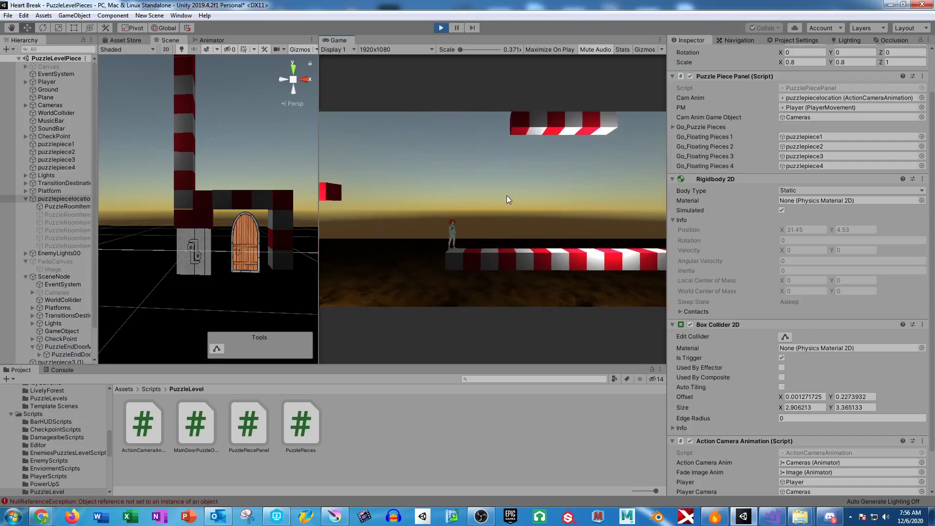
key("d")
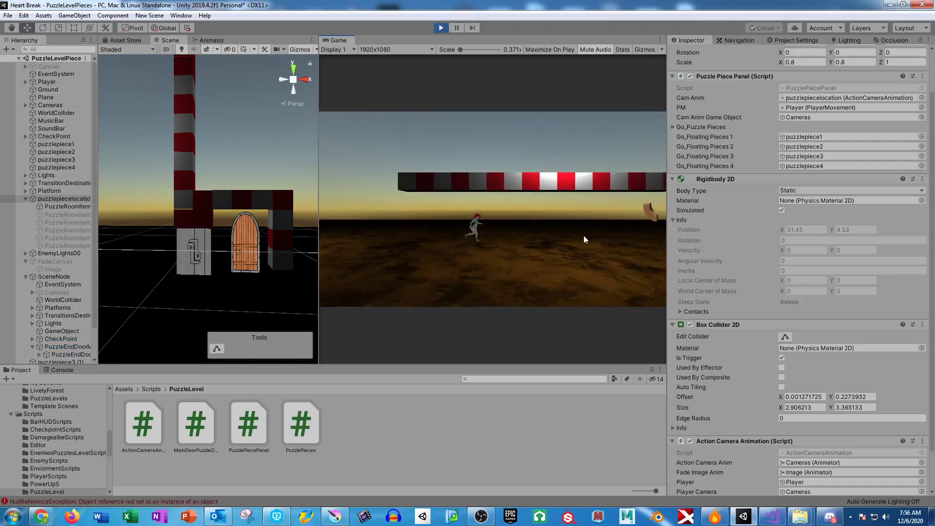
key("space")
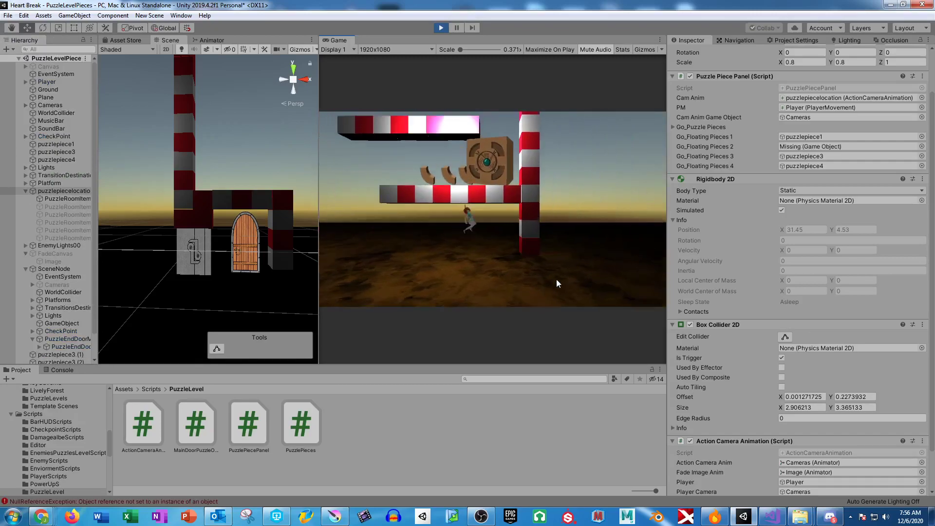
key("d")
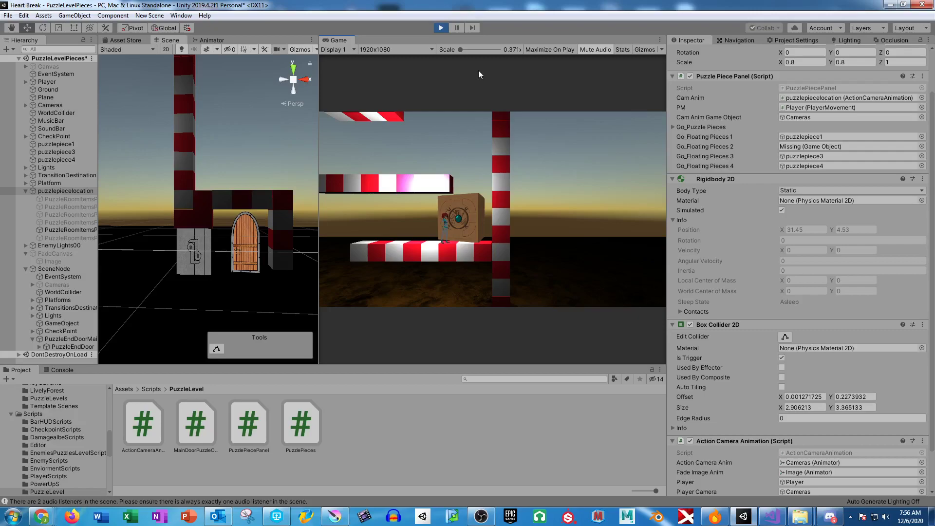
left_click(434, 28)
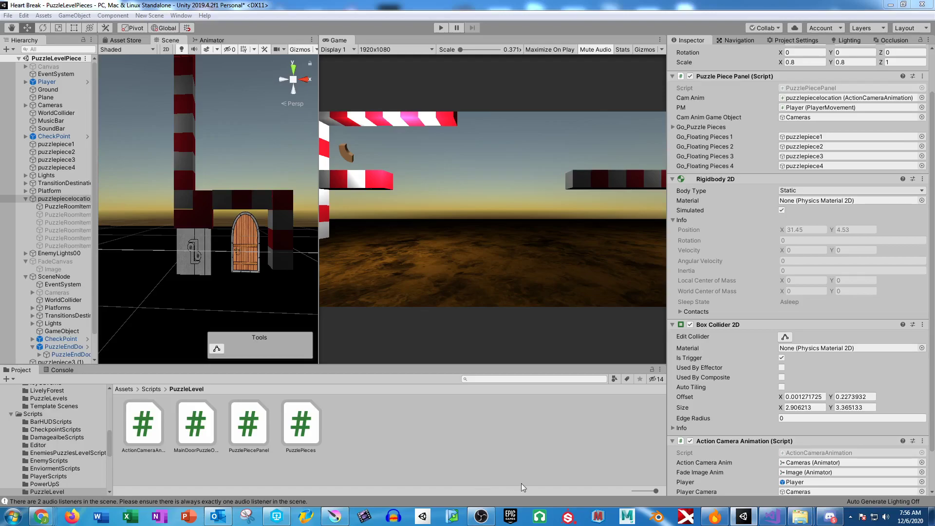
In Visual Studio, delete the Debug.Log("Camera Wait"); line from the CameraWait coroutine
left_click(773, 516)
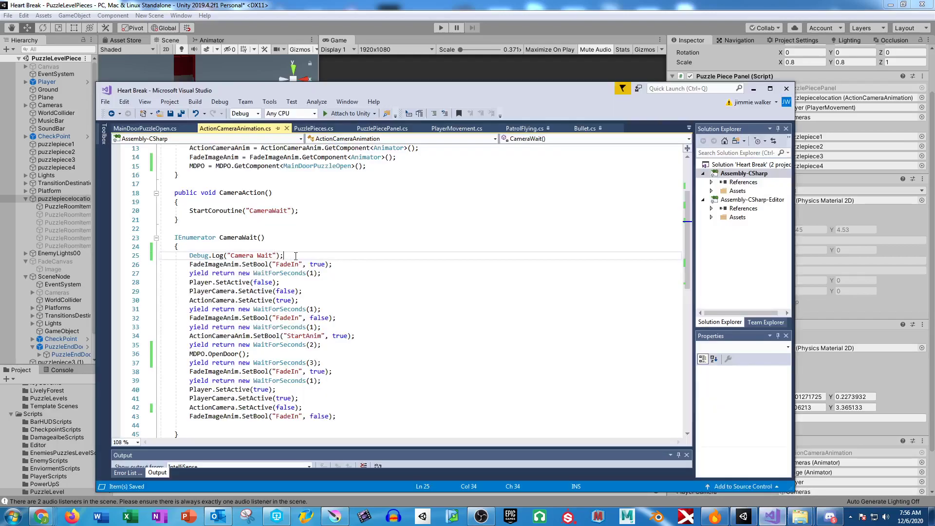
key("Delete")
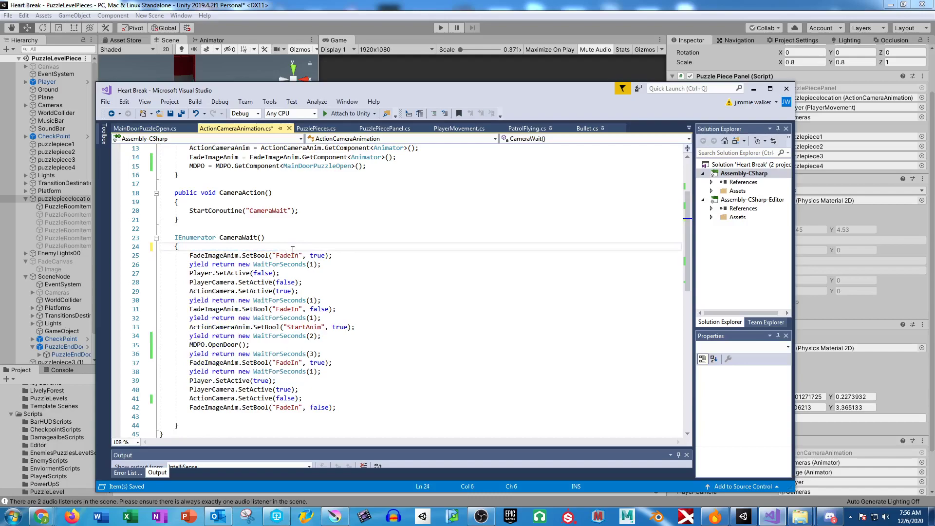
Review the CameraWait coroutine's fade, camera activation and ActionCameraAnim.SetBool("StartAnim", true) statements
left_click_drag(190, 255, 279, 255)
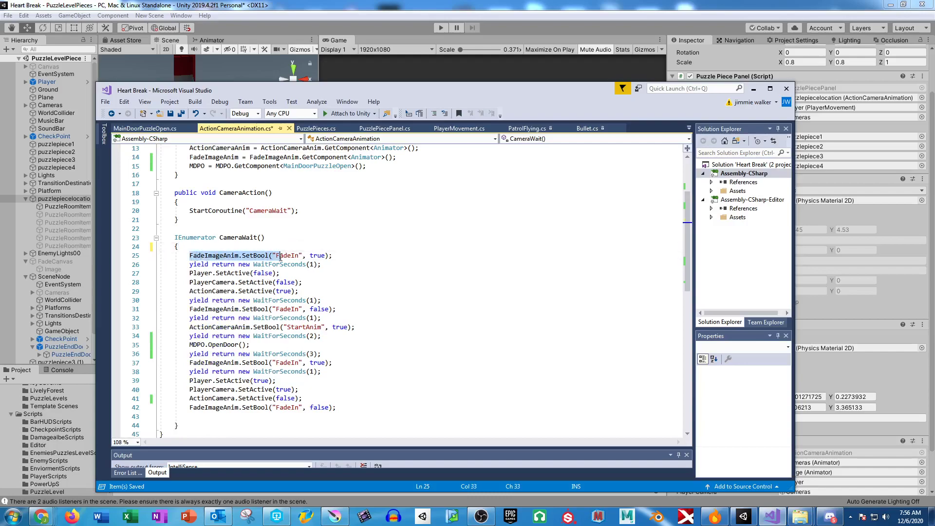
left_click_drag(190, 282, 351, 290)
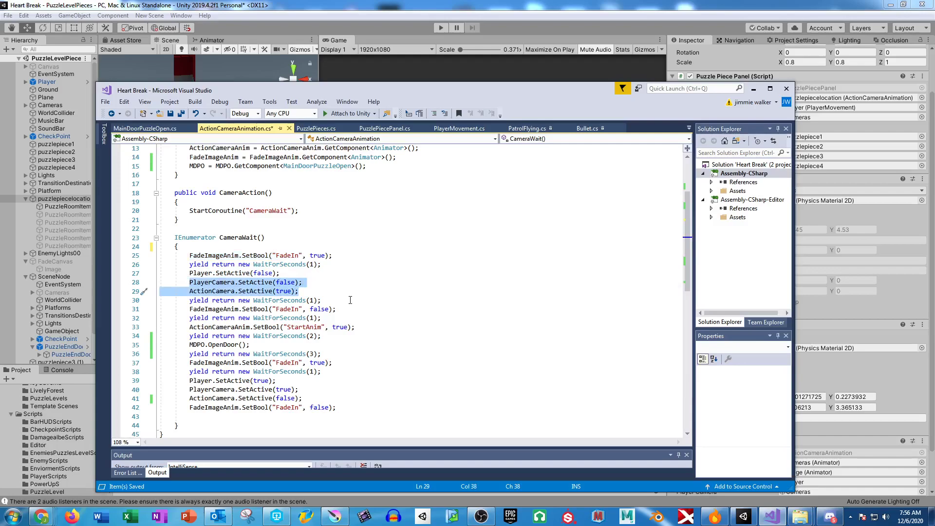
left_click(347, 294)
left_click_drag(189, 327, 356, 327)
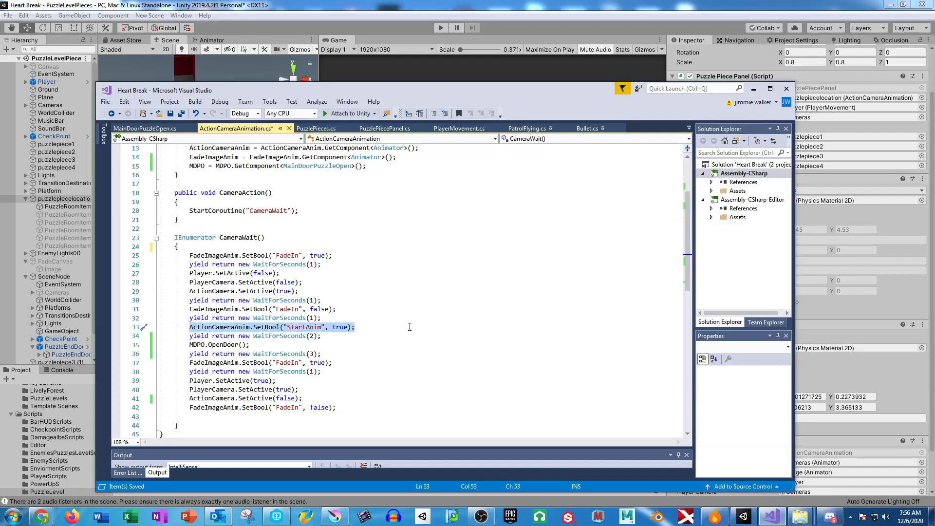
left_click(410, 327)
double_click(222, 328)
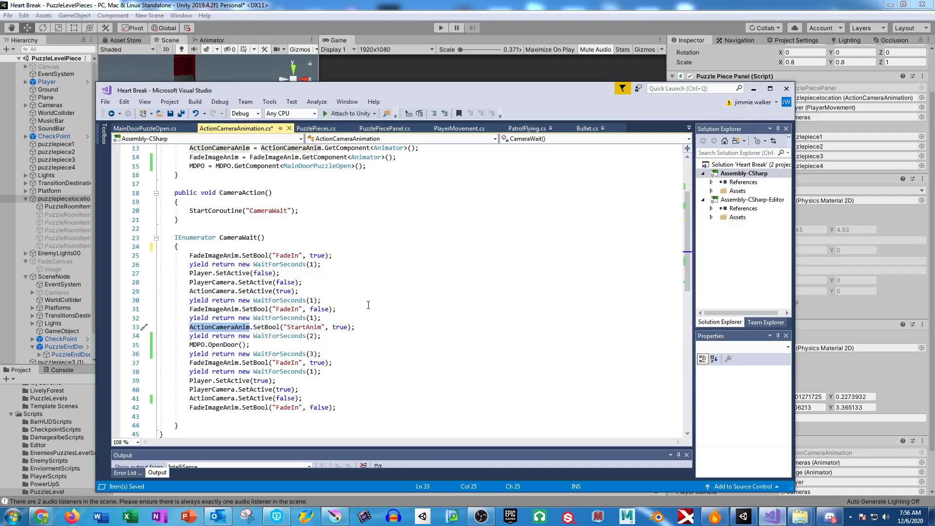
left_click(380, 326)
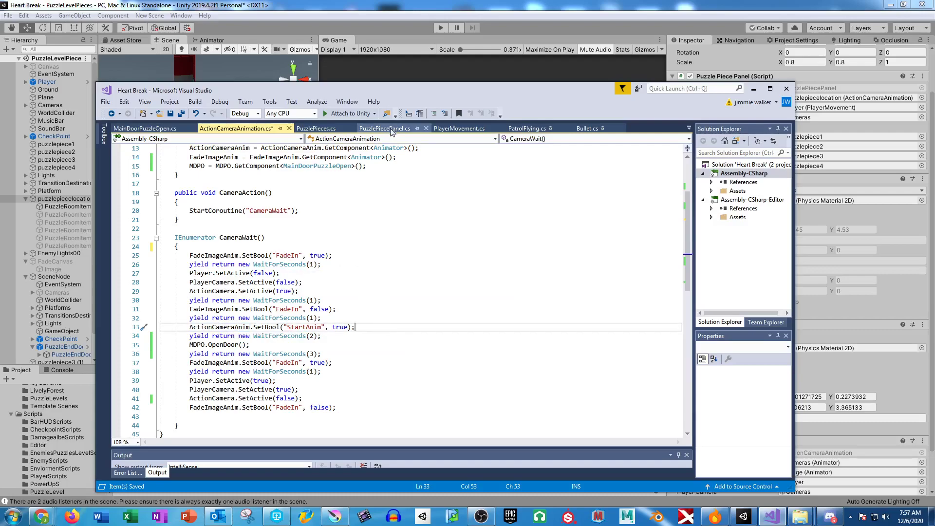
left_click(388, 283)
Save ActionCameraAnimation.cs and get the code window out of the way to return to Unity
key("ctrl+s")
left_click_drag(440, 93, 301, 89)
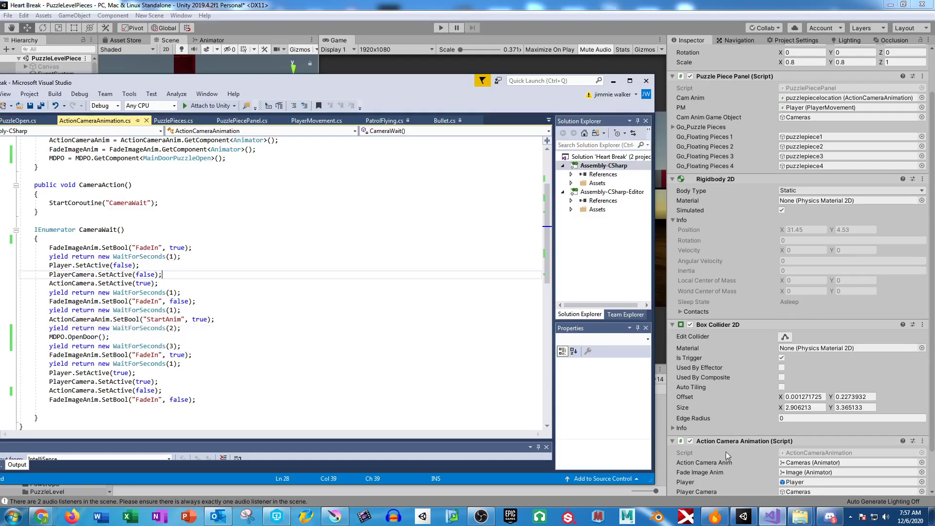
left_click(613, 80)
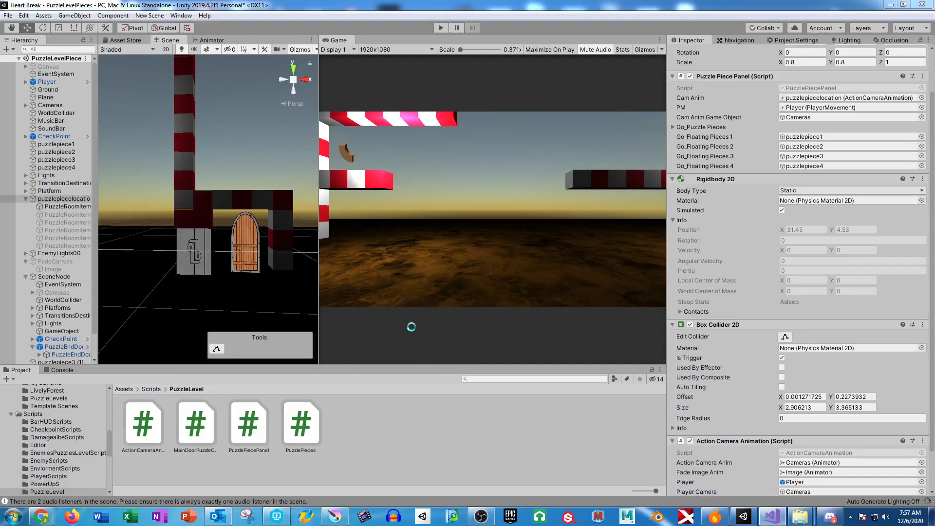
Return to Visual Studio and check where MDPO.OpenDoor() is called in the CameraWait coroutine
left_click(770, 520)
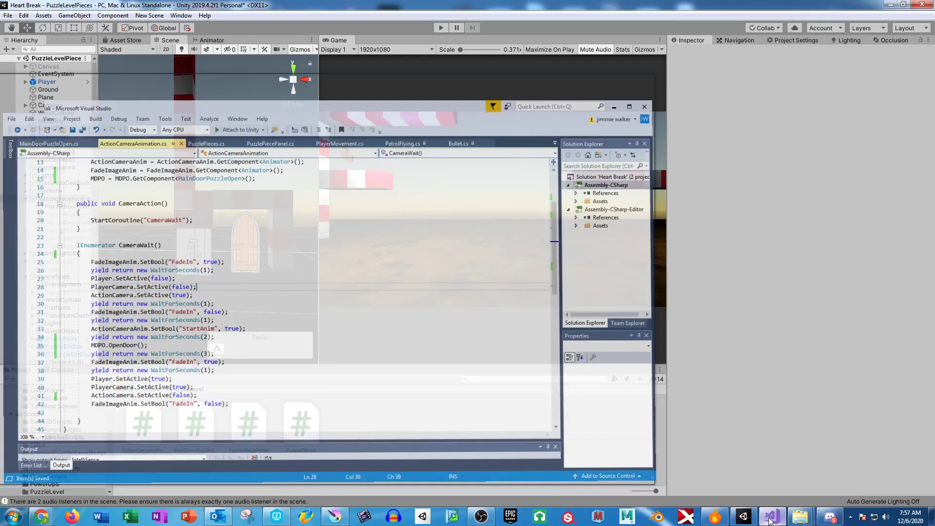
left_click_drag(262, 83, 385, 72)
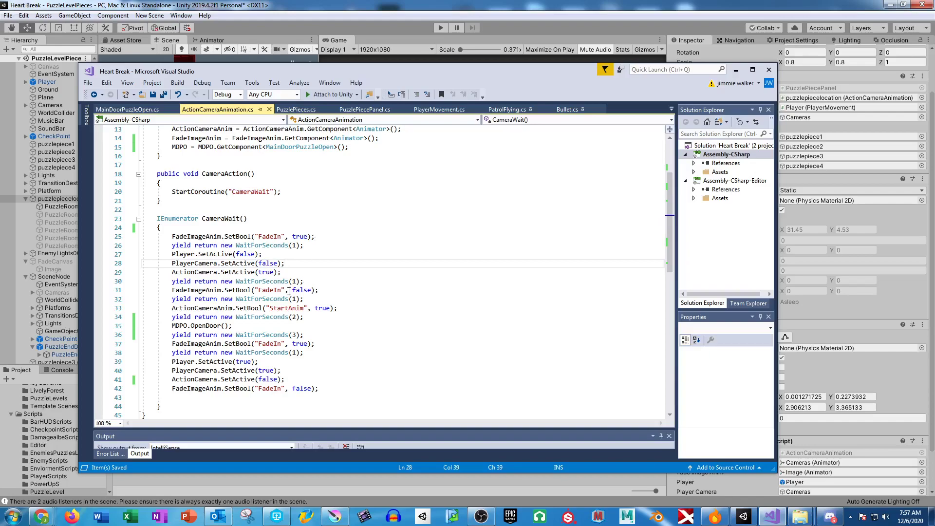
left_click(243, 326)
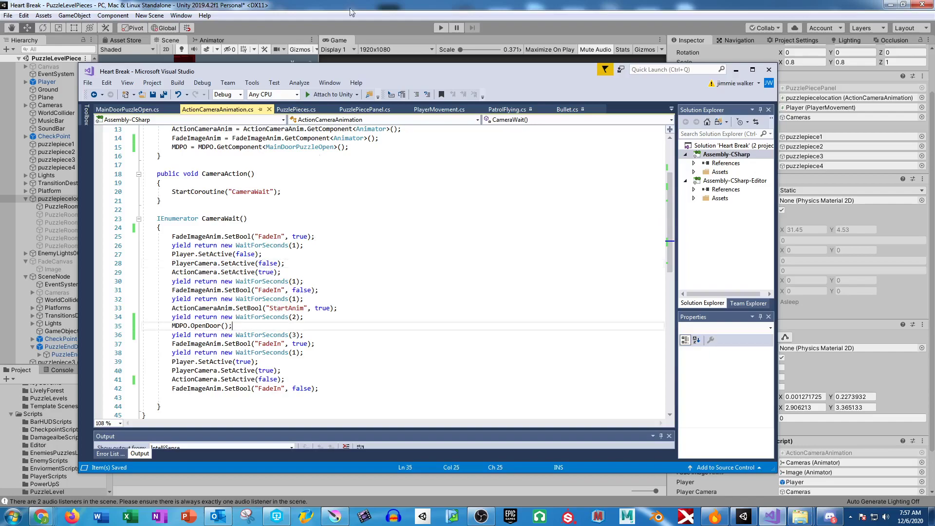
In Unity, select the disabled Cameras object under SceneNode and show its animator state graph
key("alt+Tab")
left_click(69, 315)
scroll(88, 267, "down", 2)
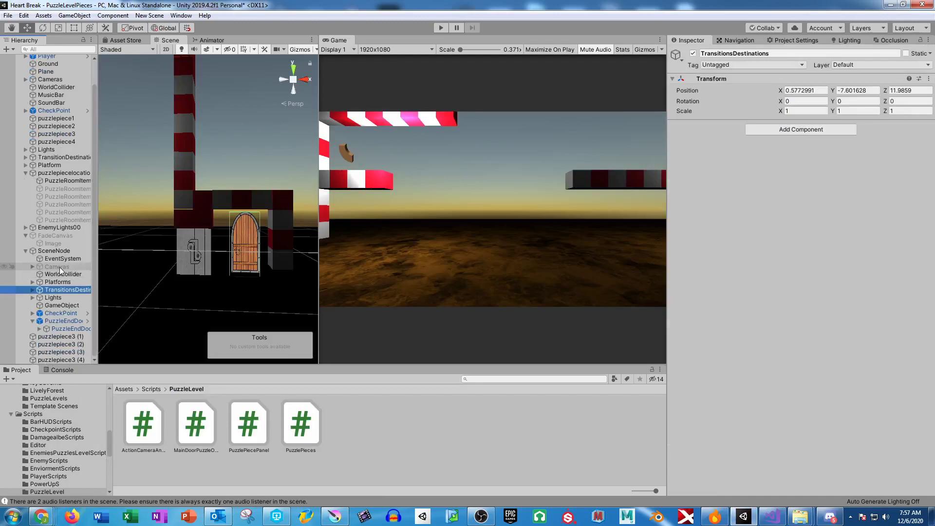
scroll(60, 270, "up", 1)
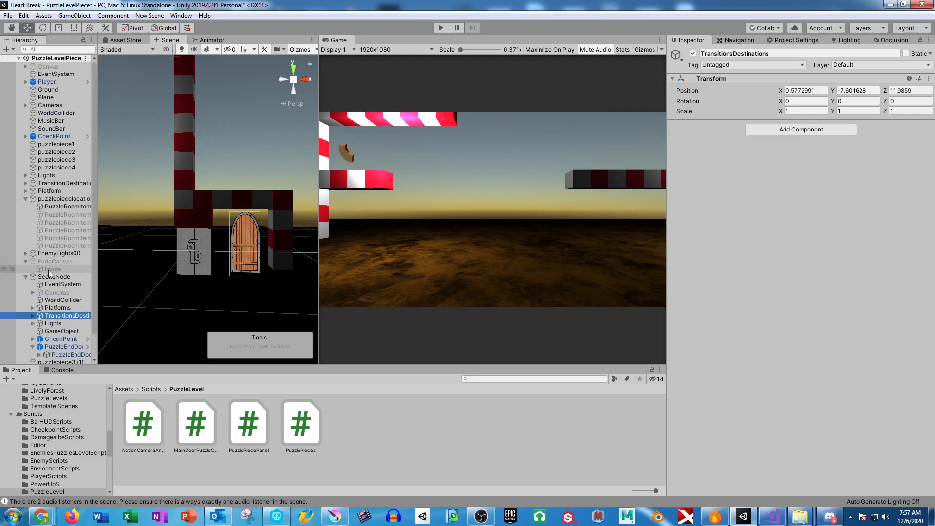
left_click(50, 294)
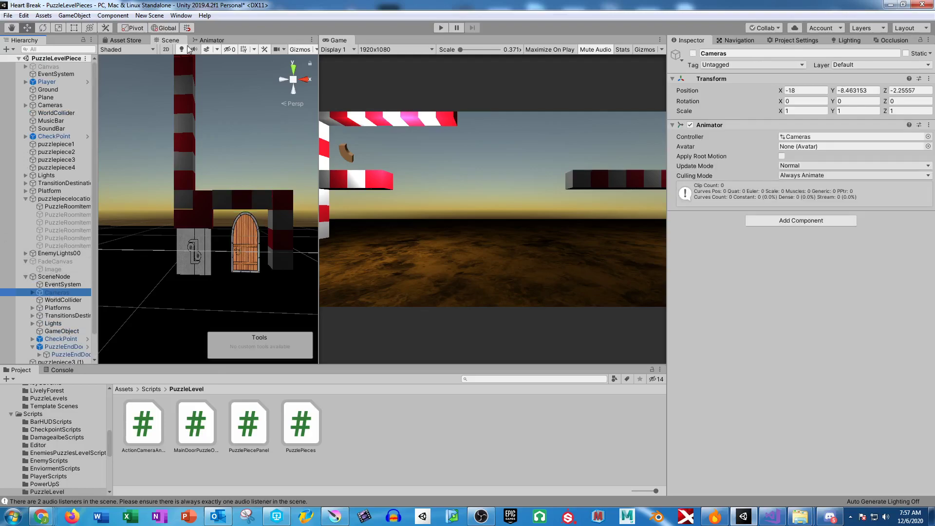
left_click(208, 40)
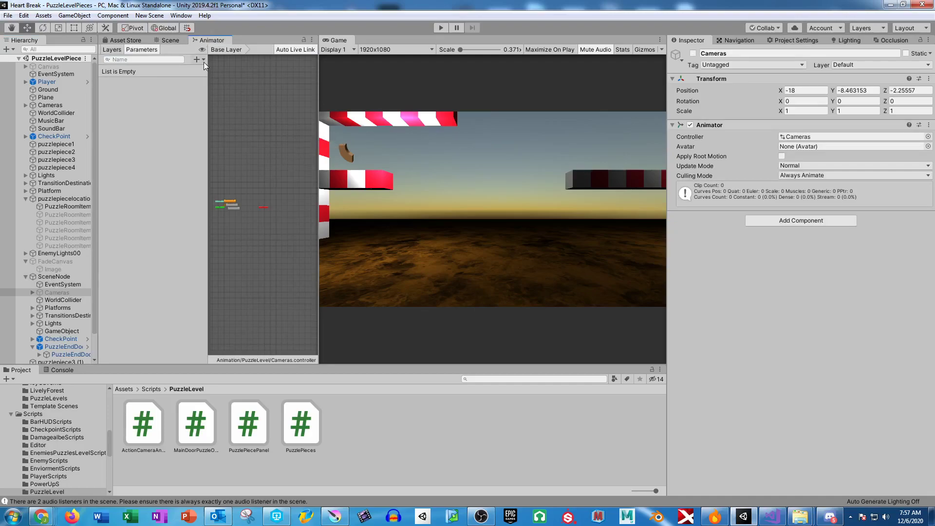
scroll(229, 215, "up", 6)
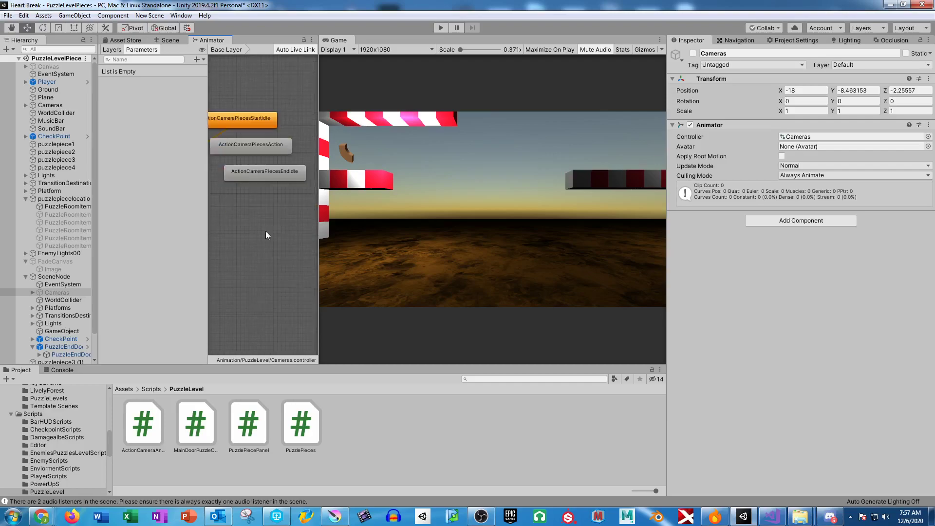
middle_click_drag(259, 174, 274, 200)
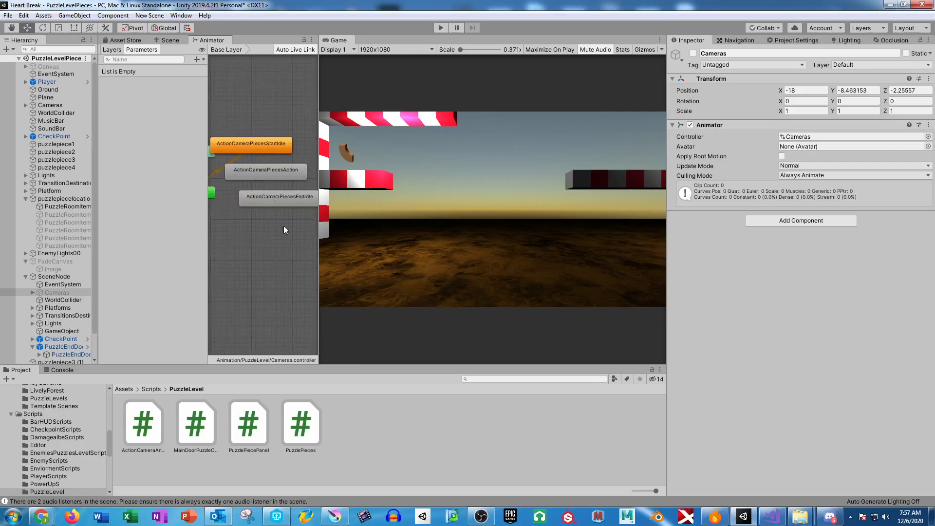
Add animator transitions from ActionCameraPiecesStartIdle to ActionCameraPiecesAction and from ActionCameraPiecesAction to ActionCameraPiecesEndIdle
left_click_drag(318, 138, 461, 176)
right_click(305, 143)
left_click(330, 152)
left_click(311, 169)
right_click(311, 171)
left_click(336, 194)
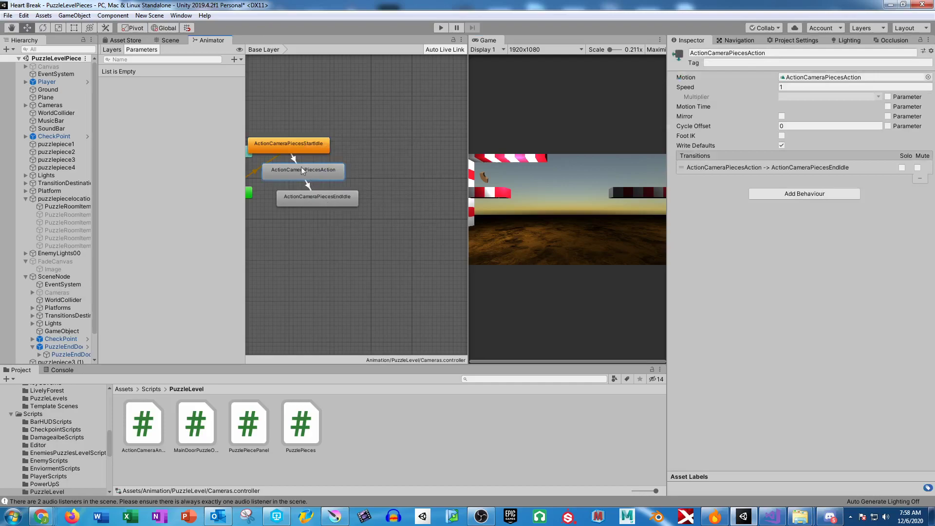
Remove the blend overlap from both new transitions and disable Has Exit Time on the StartIdle to Action transition
left_click(294, 159)
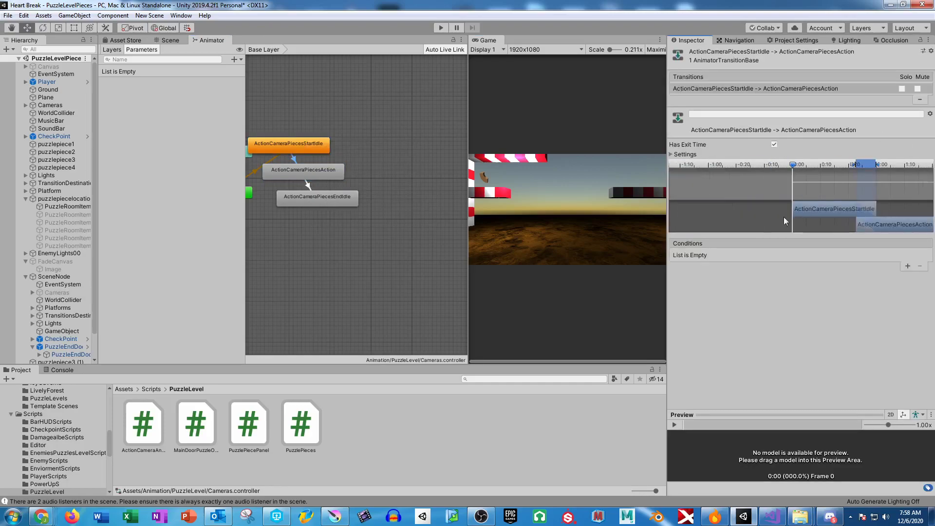
left_click_drag(758, 164, 781, 165)
left_click(774, 144)
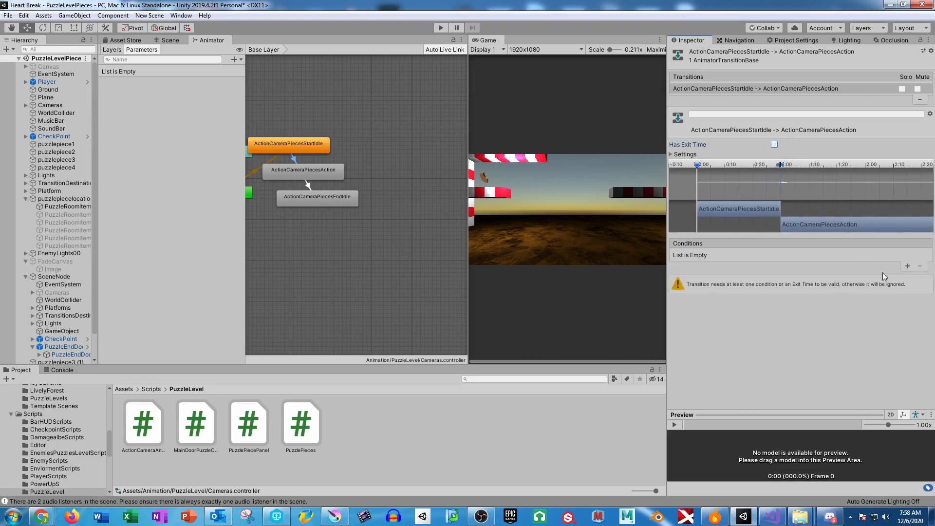
left_click(308, 185)
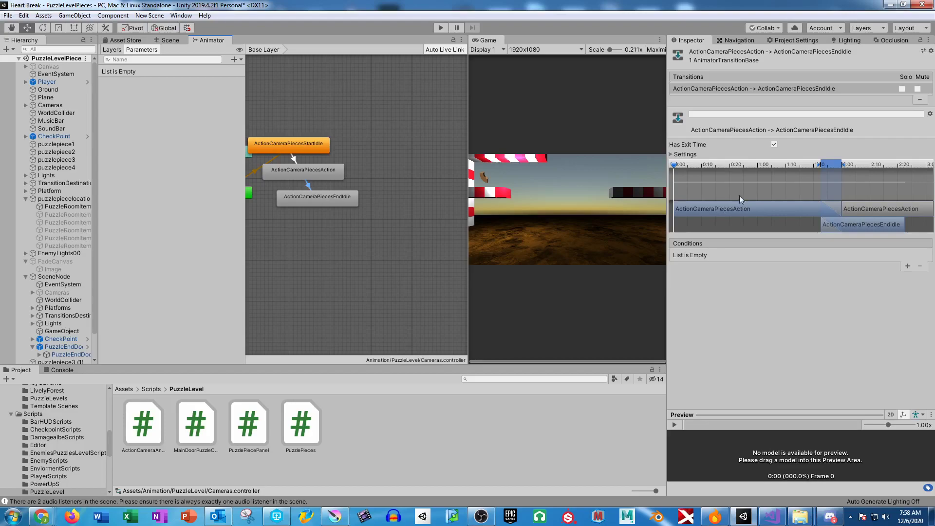
left_click_drag(821, 164, 841, 165)
Copy the StartAnim name from the script in Visual Studio and add a Bool parameter named StartAnim to the Cameras animator in Unity
left_click(773, 516)
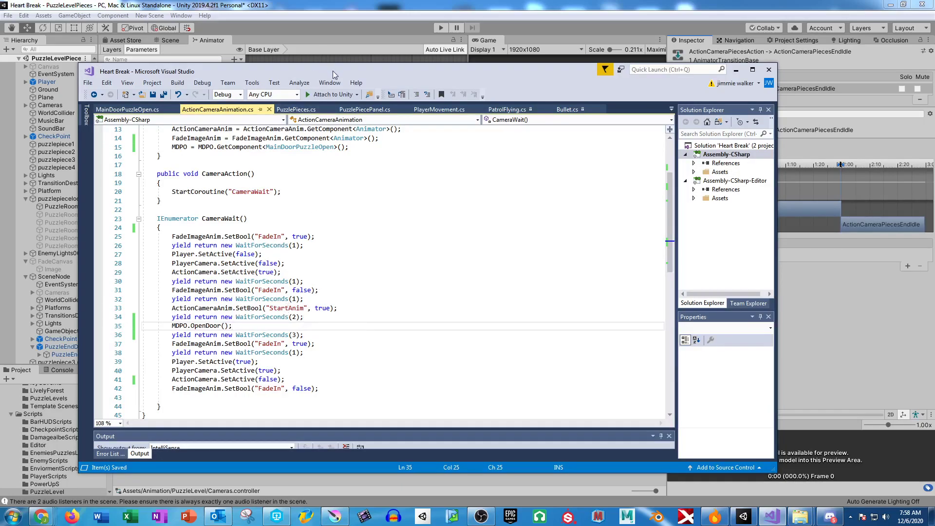
left_click_drag(332, 71, 321, 36)
double_click(268, 271)
key("ctrl+c")
key("alt+Tab")
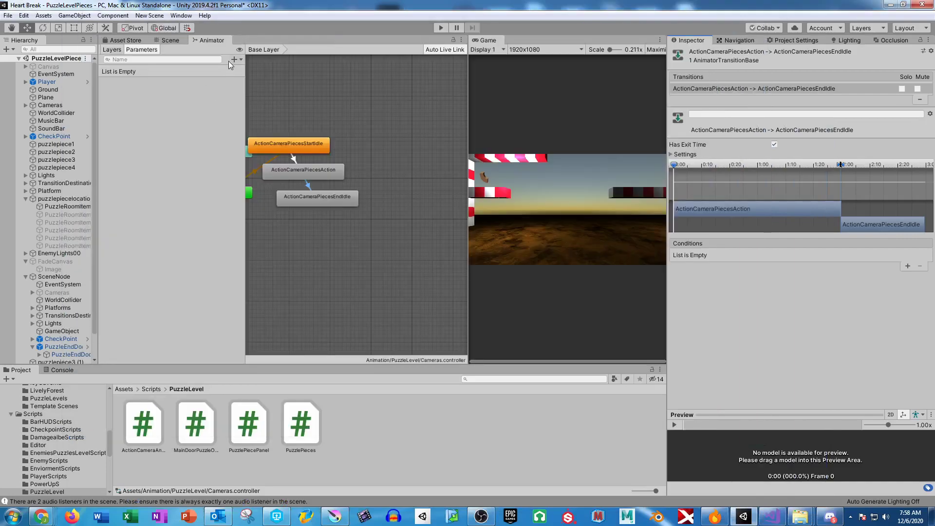
left_click(234, 59)
left_click(262, 93)
key("ctrl+v")
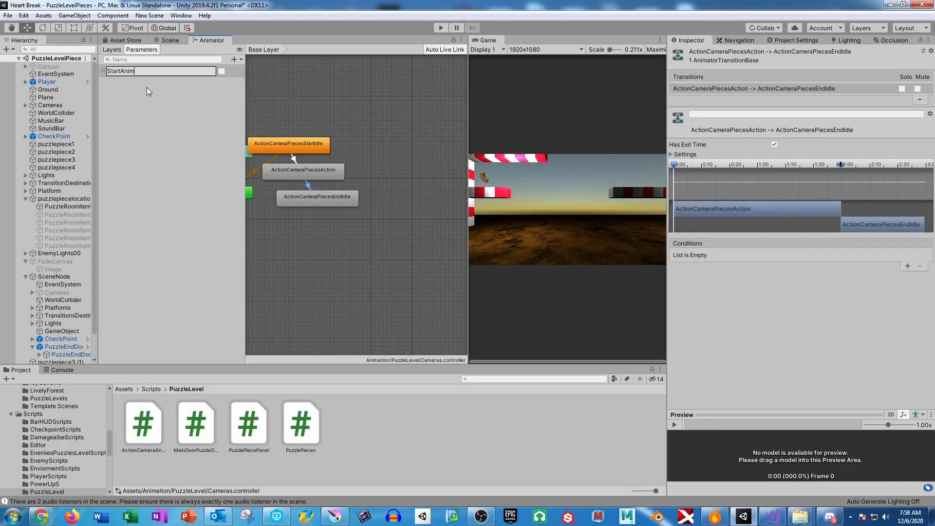
key("Return")
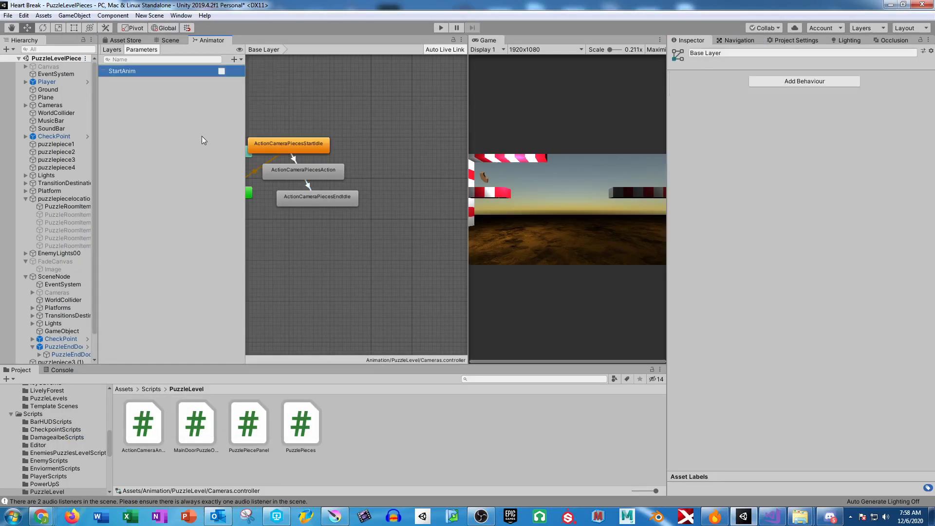
Play-test the level up to the action camera sequence and watch the Cameras animator states
left_click(168, 40)
left_click(441, 27)
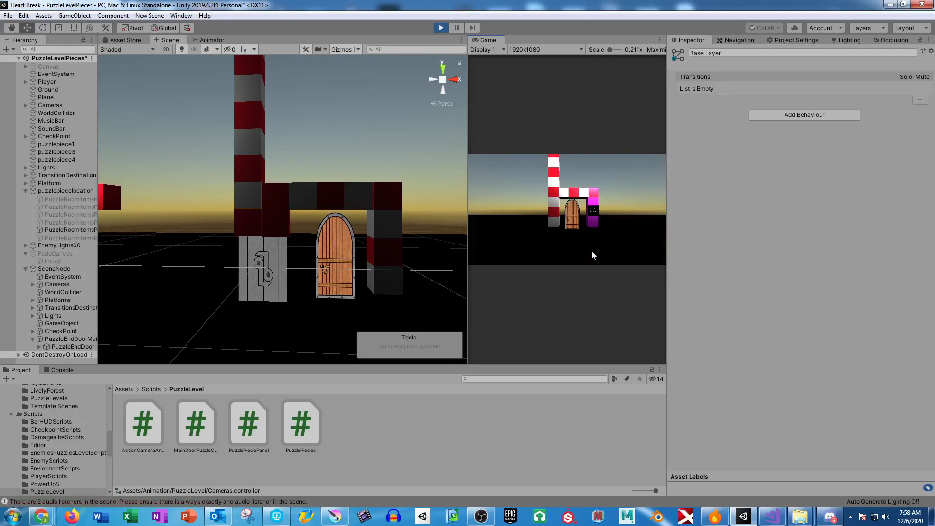
left_click(202, 39)
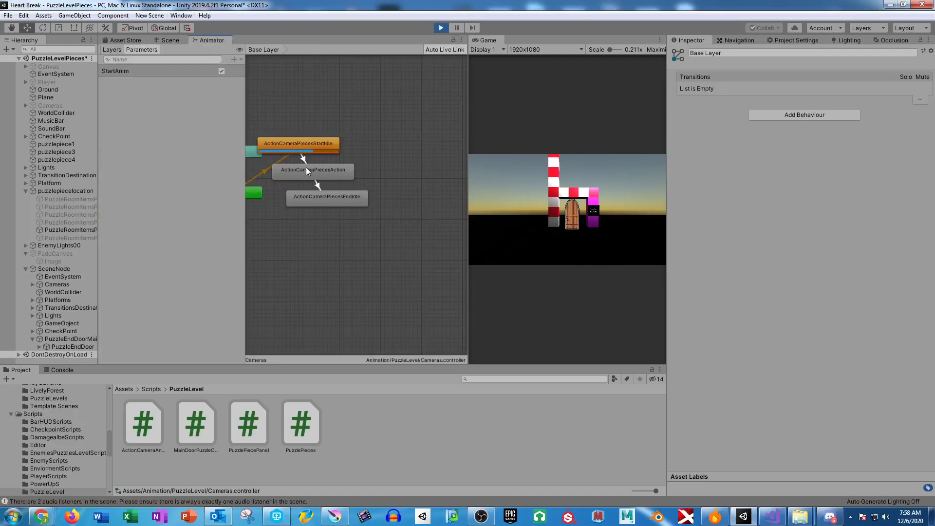
Stop the test and add a StartAnim equals true condition to the ActionCameraPiecesStartIdle to ActionCameraPiecesAction transition
left_click(440, 30)
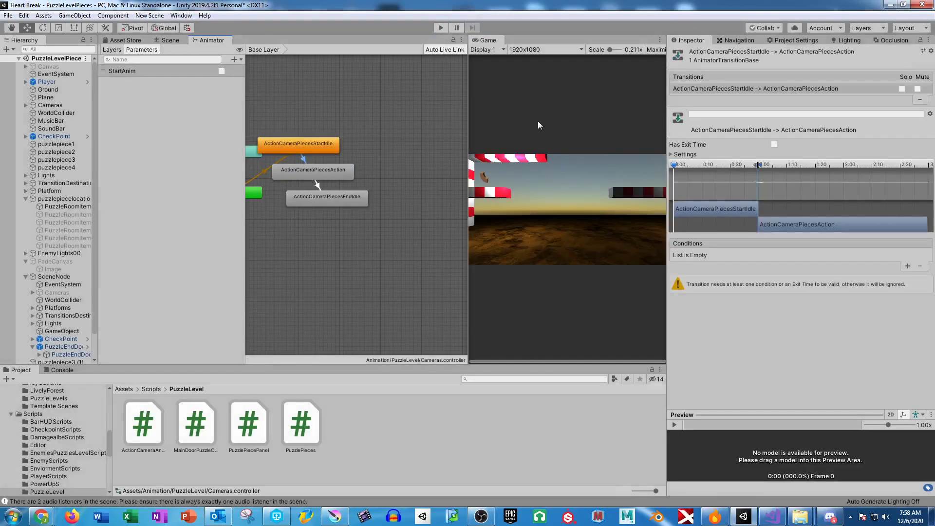
left_click(907, 266)
Play-test the level again, watch the Cameras animator during the action camera sequence, and stop the test
left_click(441, 28)
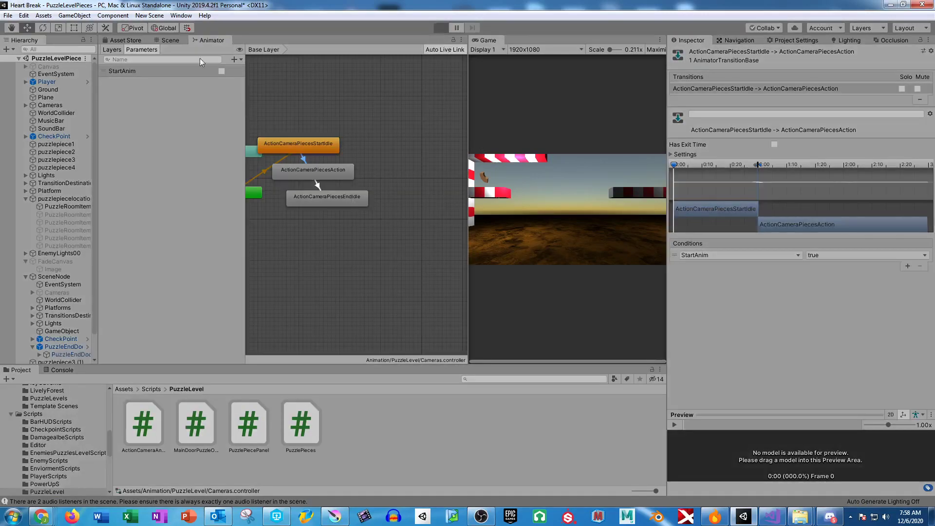
left_click(171, 43)
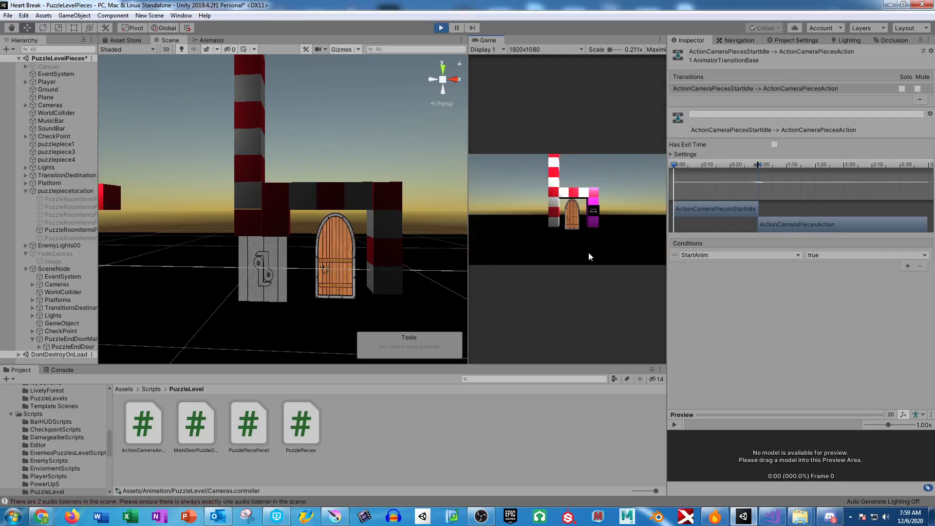
left_click(212, 41)
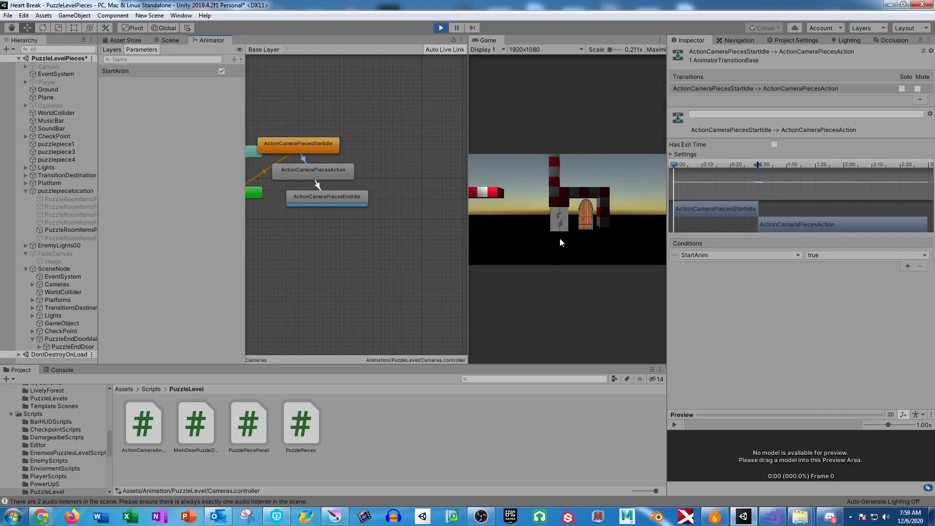
left_click(170, 40)
left_click(441, 28)
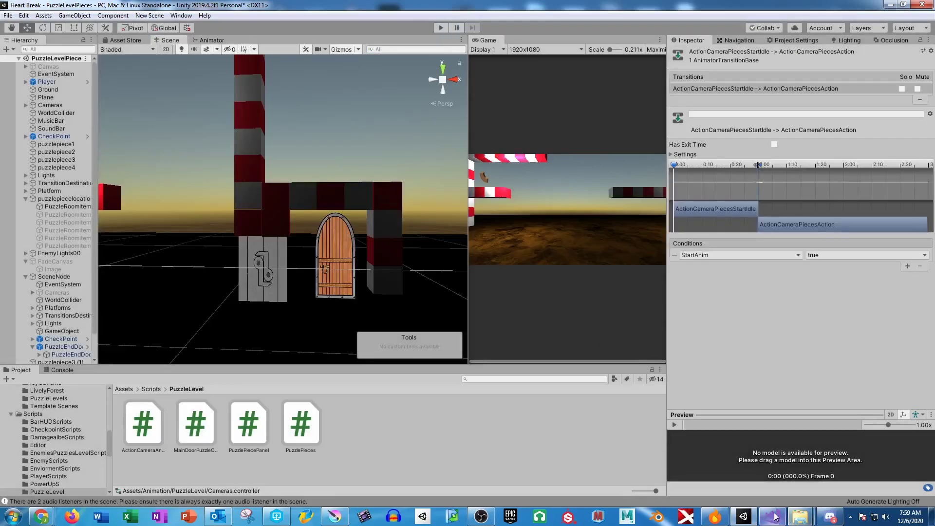
left_click(772, 516)
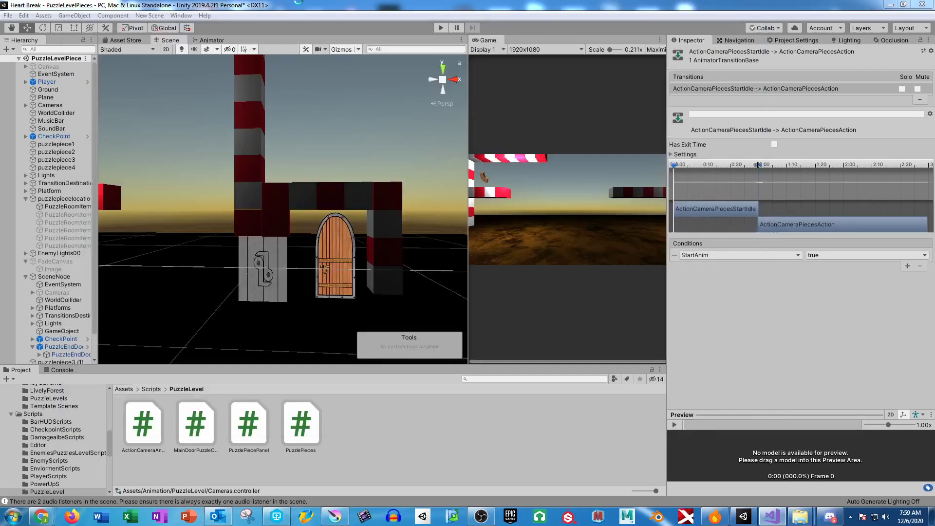
left_click(300, 5)
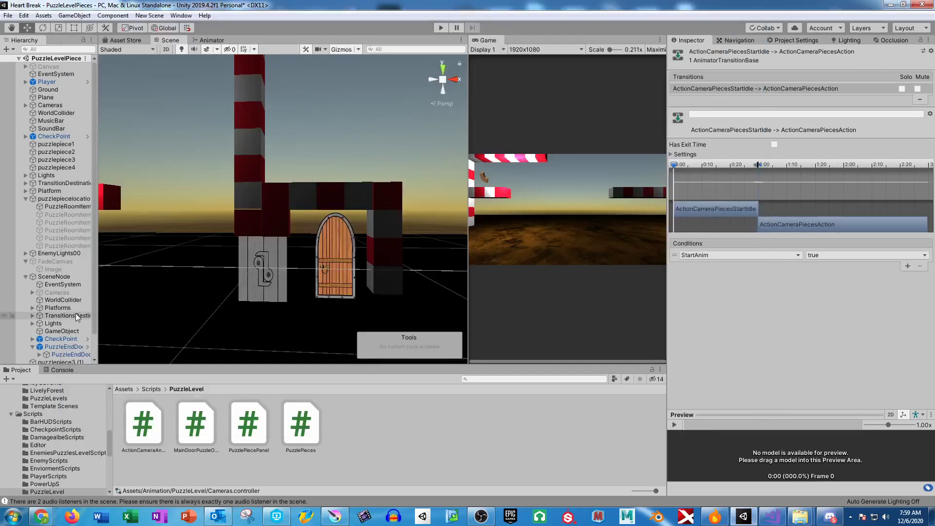
Examine the transitions between the fade-in and fade-out states in the FadeCanvas Image's animator
left_click(53, 269)
left_click(211, 40)
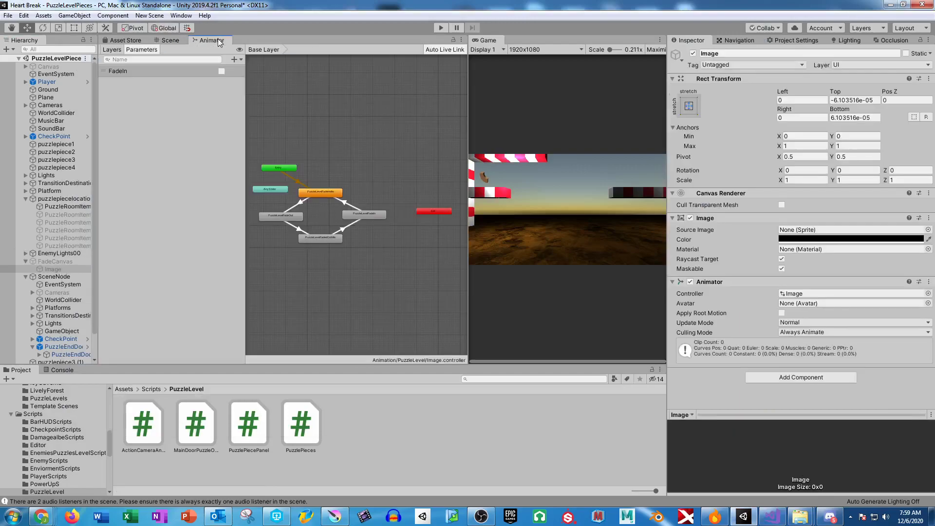
left_click(300, 205)
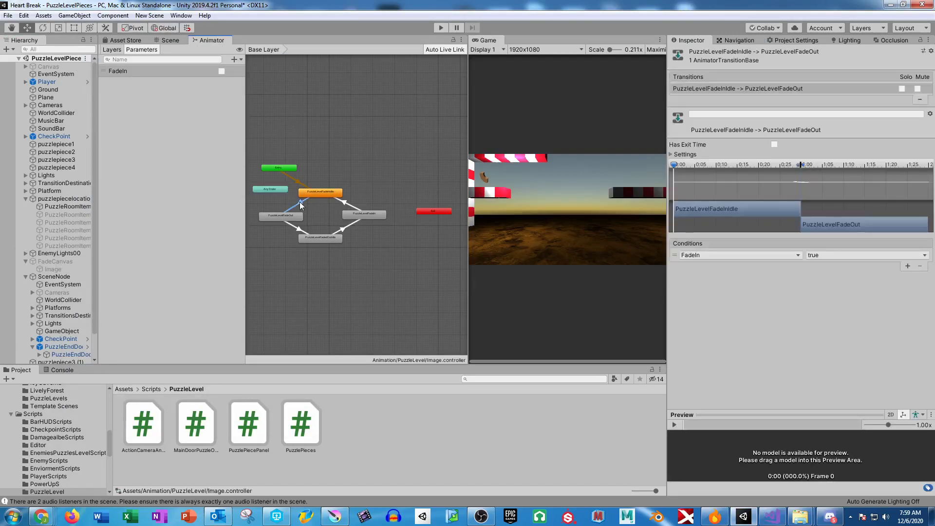
left_click(298, 230)
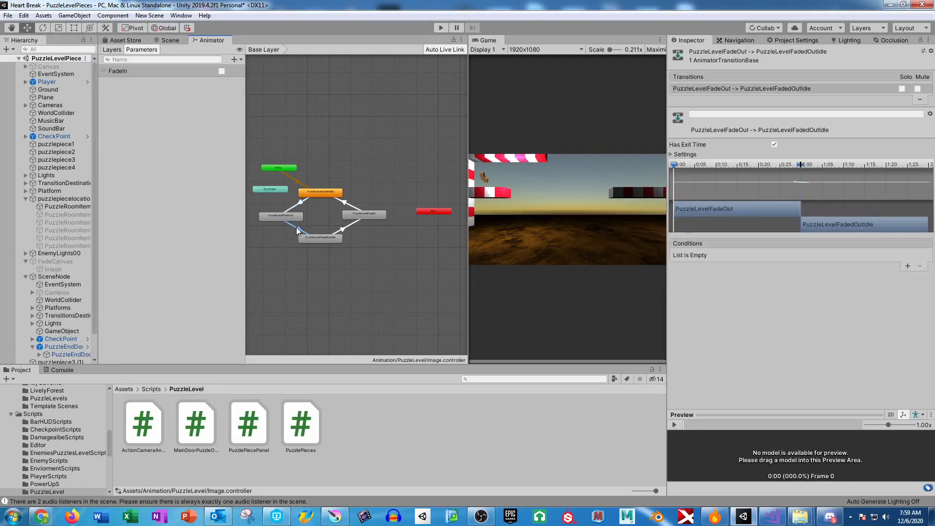
left_click(343, 230)
left_click(348, 204)
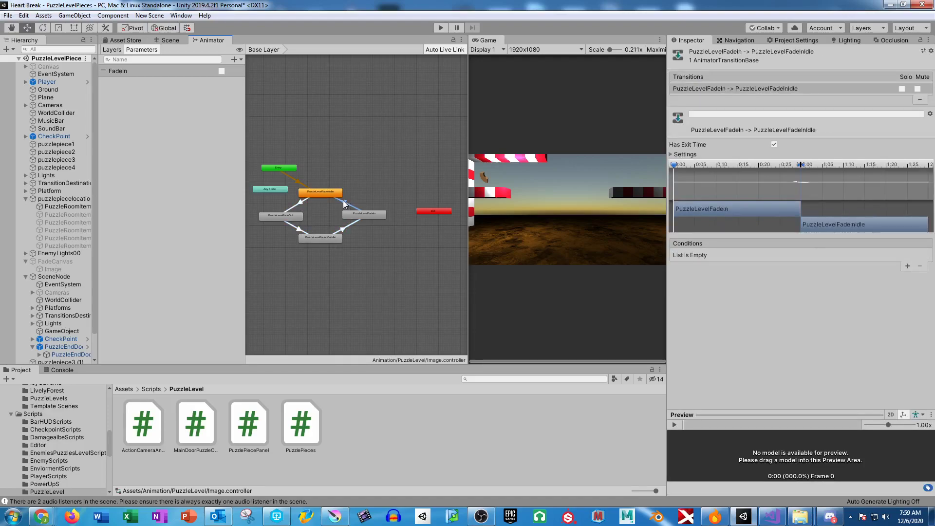
Play-test the level, stop it, and check the FadeImageAnim calls in the CameraWait coroutine in Visual Studio
left_click(441, 28)
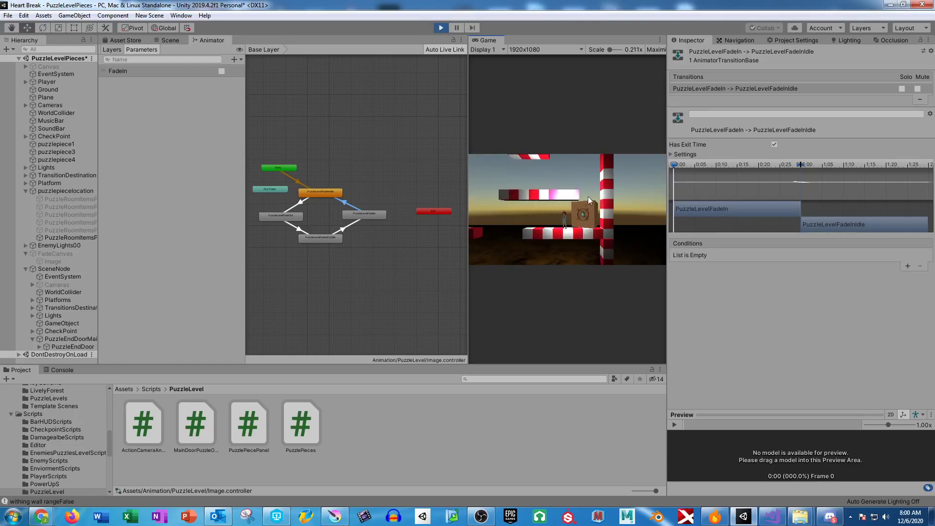
left_click(442, 28)
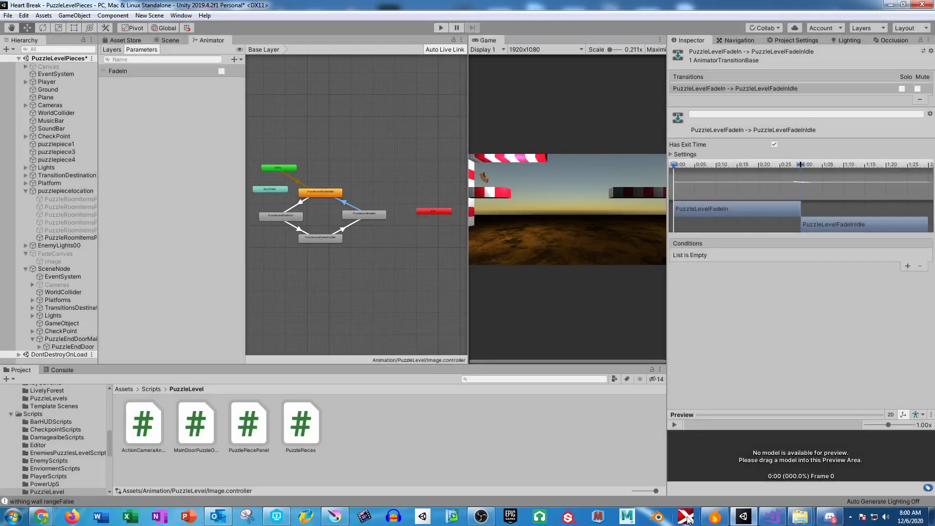
left_click(772, 517)
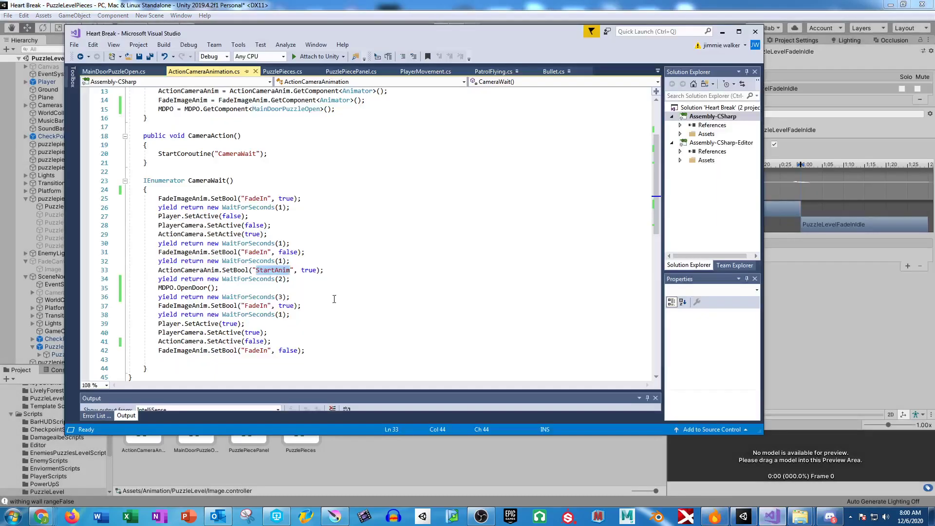
left_click(187, 252)
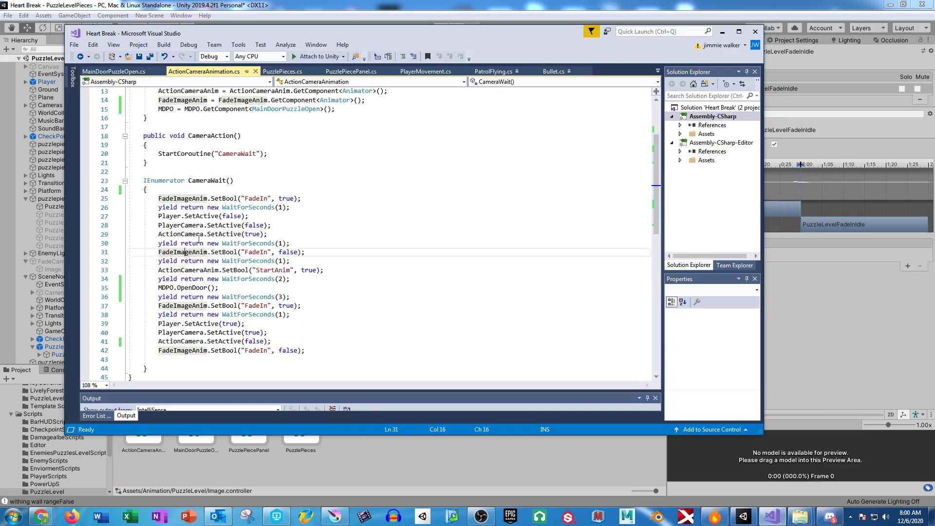
Back in Unity, check the Fade Image Anim reference in the Action Camera Animation component of puzzlepiecelocation
left_click(48, 298)
left_click(56, 199)
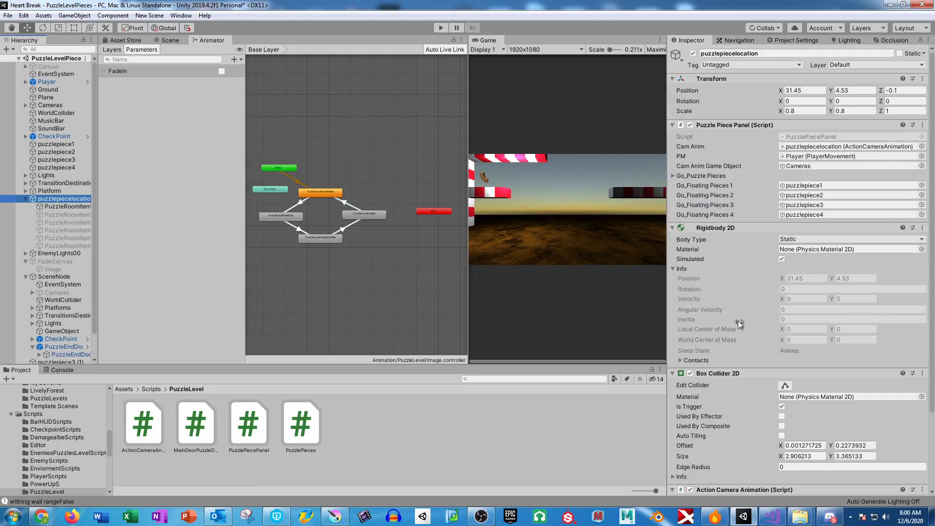
scroll(740, 319, "down", 5)
left_click(799, 427)
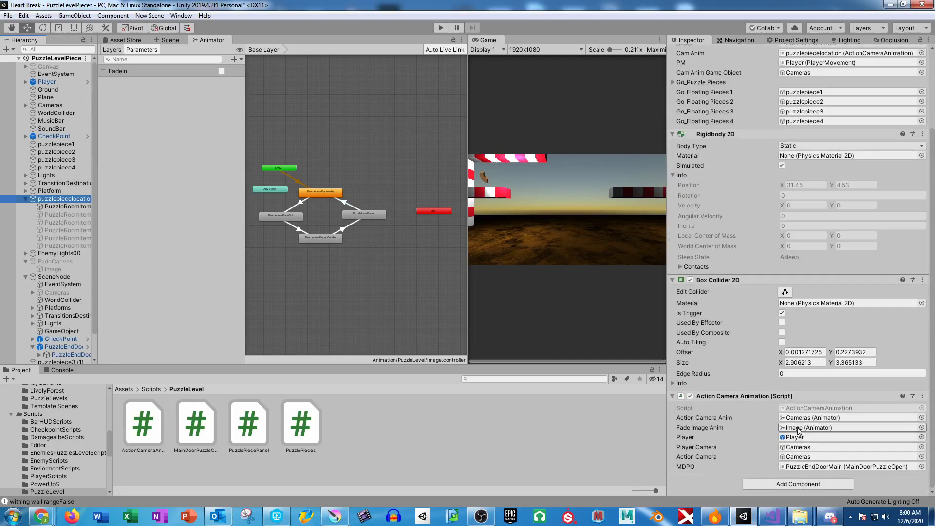
Activate the FadeCanvas object and play-test the level to watch the fade during the action camera sequence
left_click(51, 262)
left_click(693, 53)
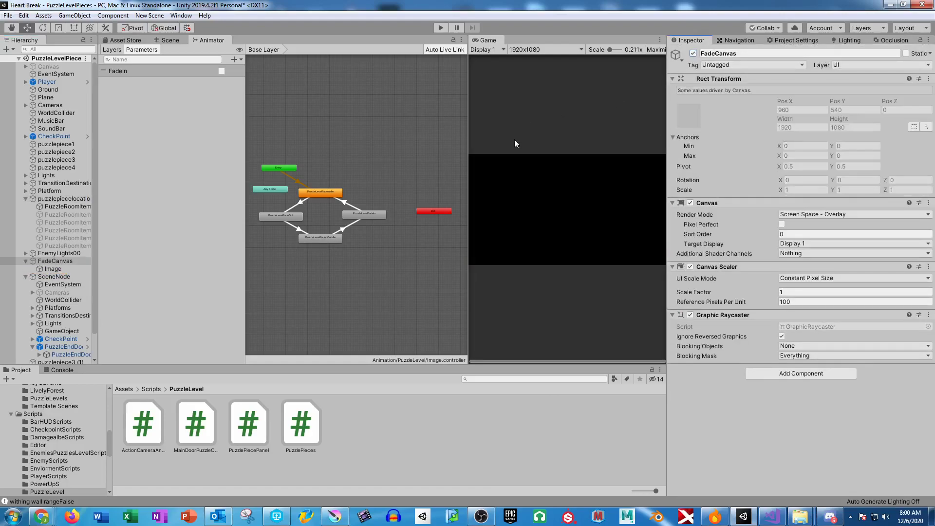
left_click(437, 29)
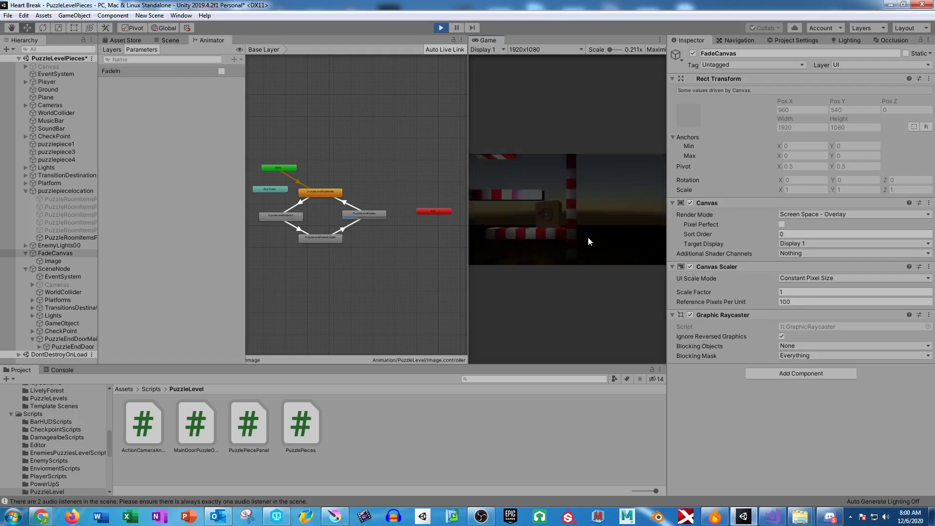
left_click(439, 28)
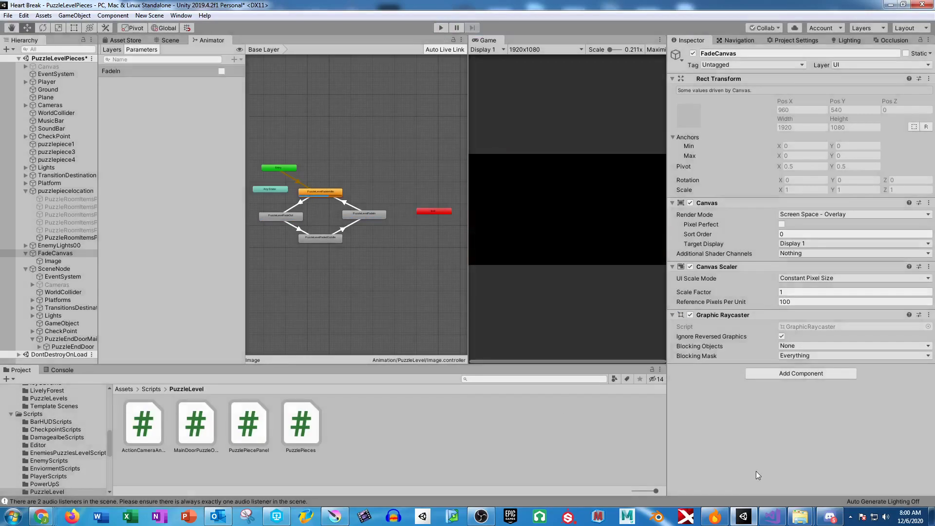
Delete the WaitForSeconds(1) line after ActionCamera.SetActive(true) in CameraWait, save the script, and play-test the level in Unity
key("alt+Tab")
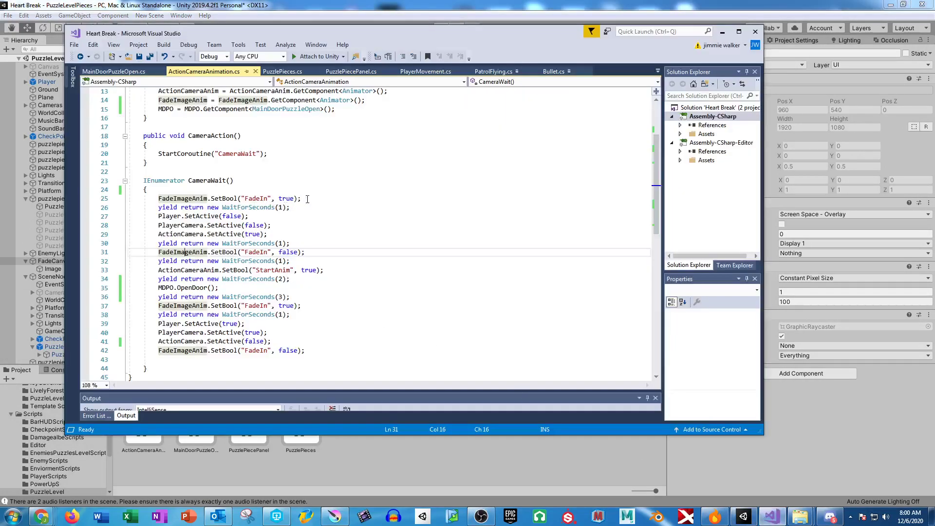
left_click_drag(294, 209, 158, 209)
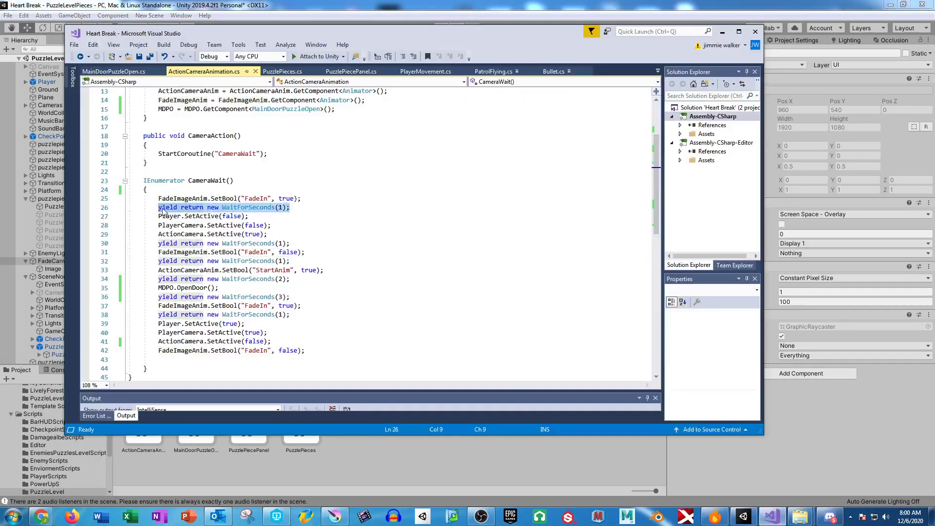
left_click(306, 207)
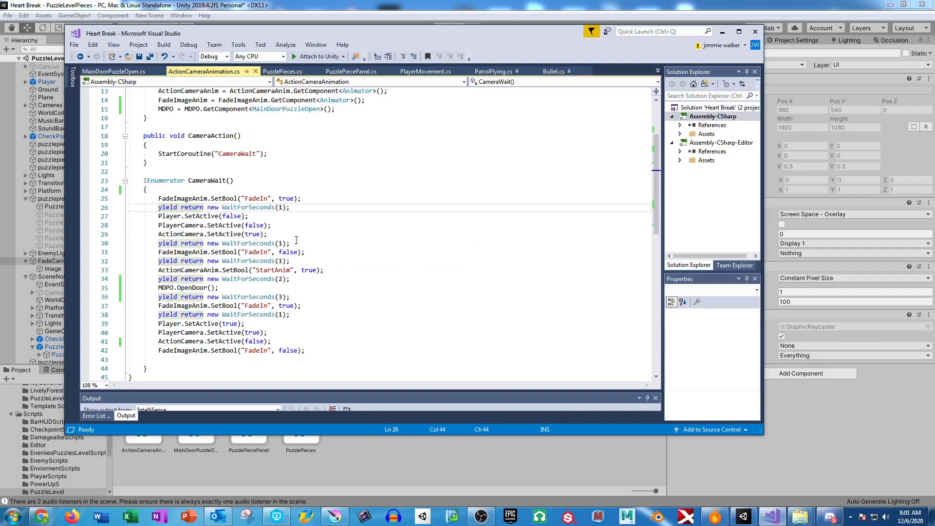
left_click_drag(293, 243, 298, 240)
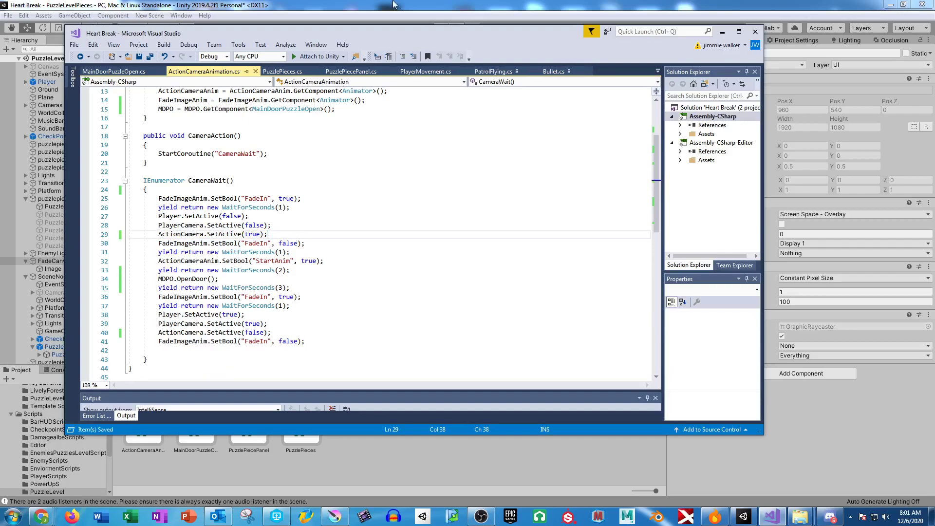
key("alt+Tab")
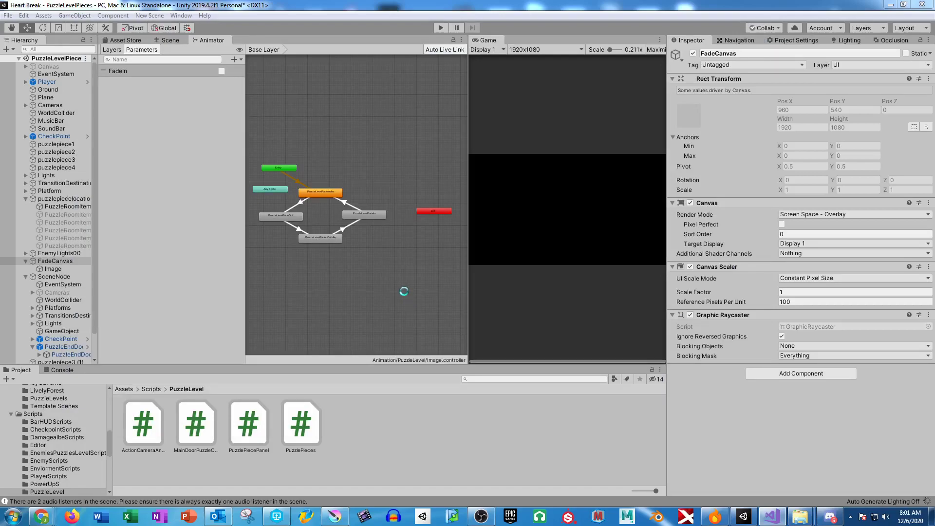
left_click(440, 27)
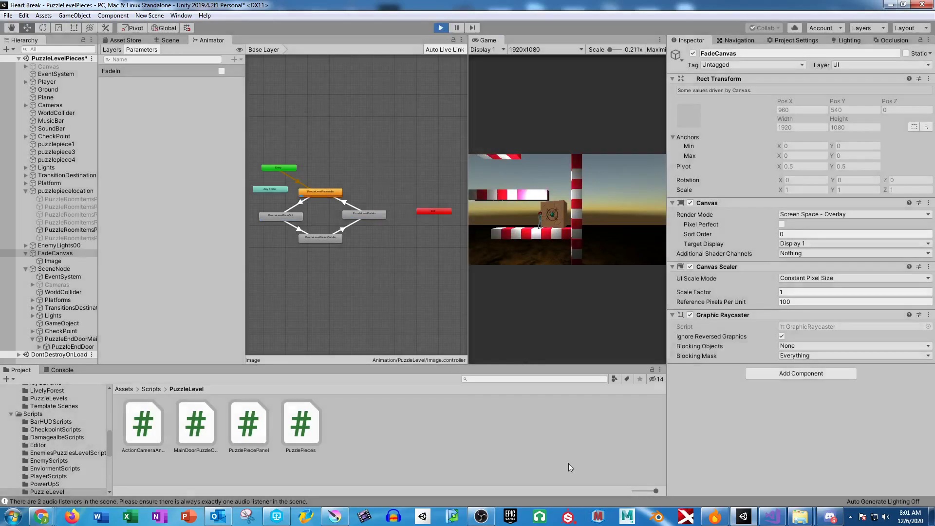
Reinsert a yield return new WaitForSeconds(1) line after ActionCamera.SetActive(true) in the CameraWait coroutine and save the script
key("alt+Tab")
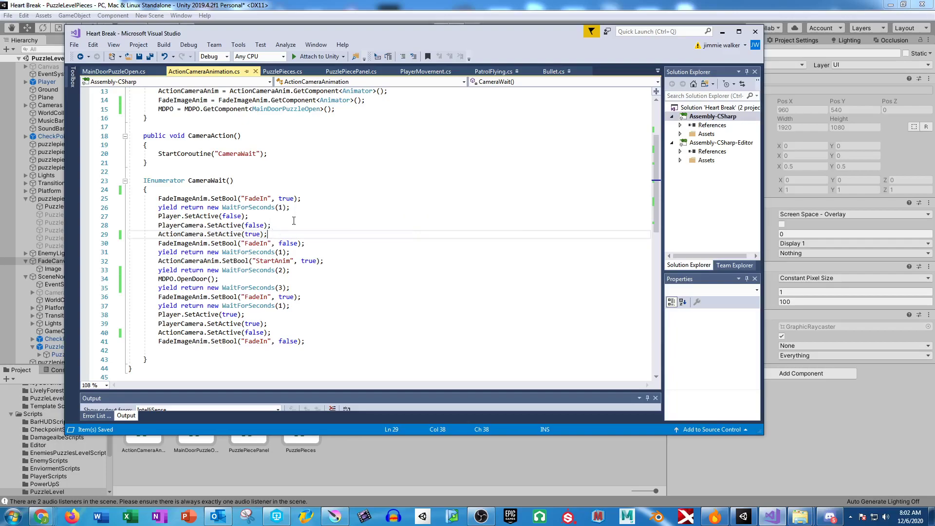
left_click_drag(309, 243, 157, 243)
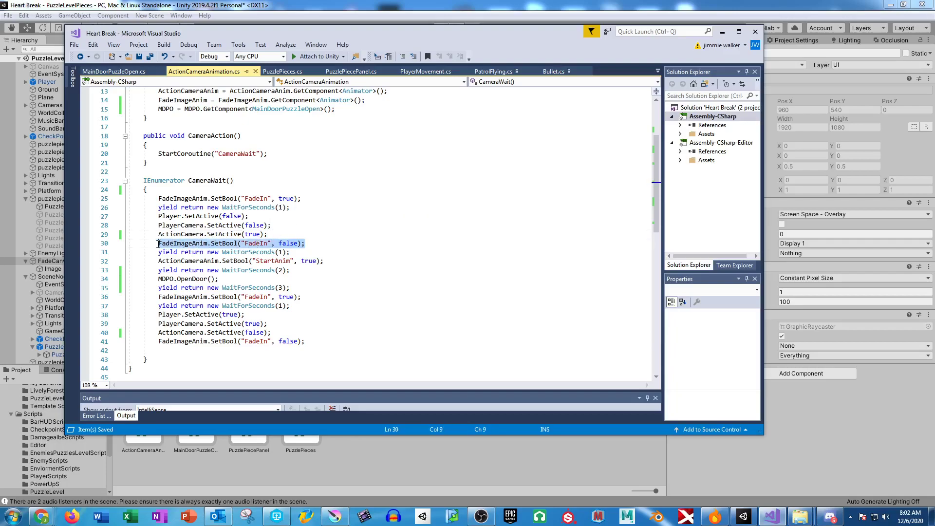
left_click(284, 234)
left_click_drag(291, 252, 157, 252)
key("ctrl+c")
left_click(403, 235)
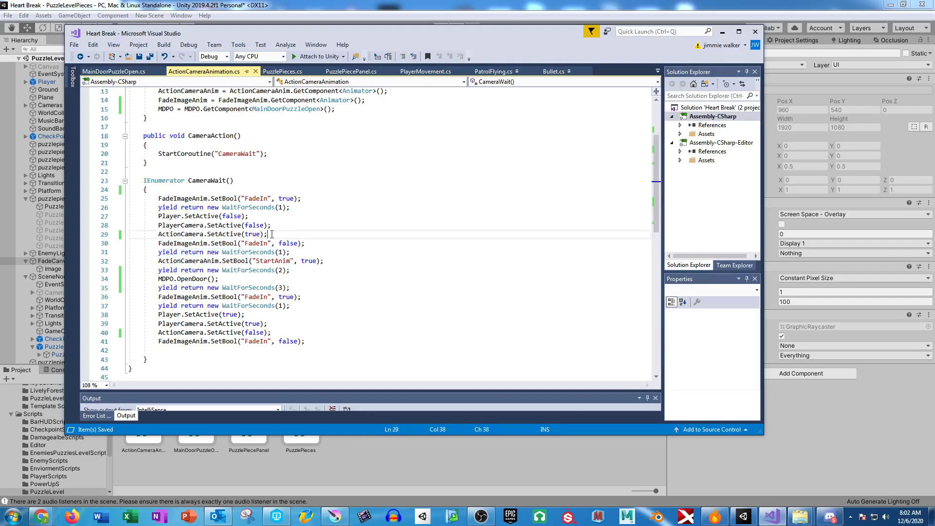
key("Return")
key("ctrl+v")
key("ctrl+s")
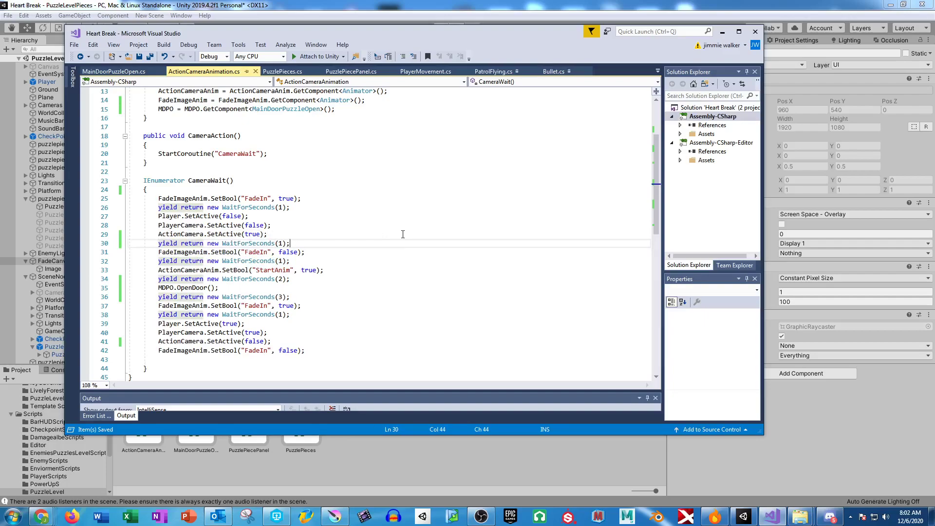
Compare the FadeIn conditions on the fade Image animator's transitions with the FadeIn calls in the CameraWait coroutine
left_click(276, 6)
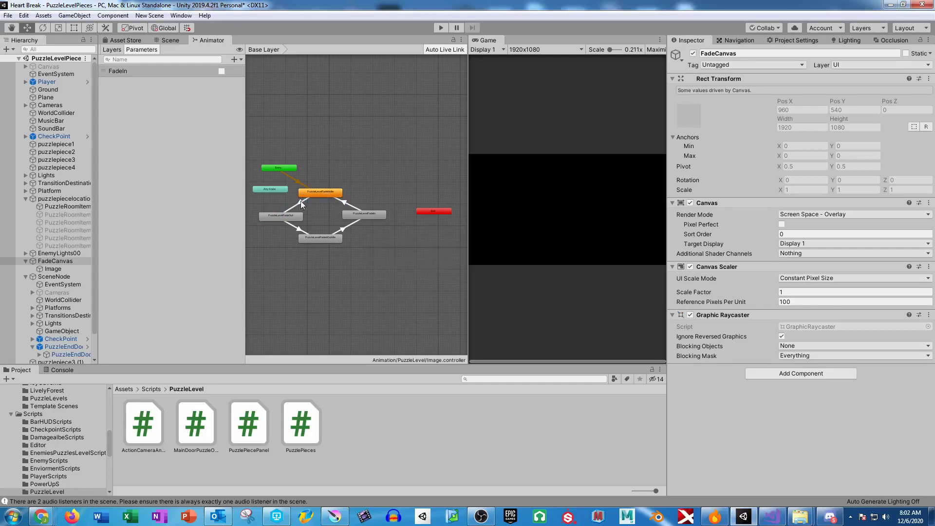
left_click(300, 201)
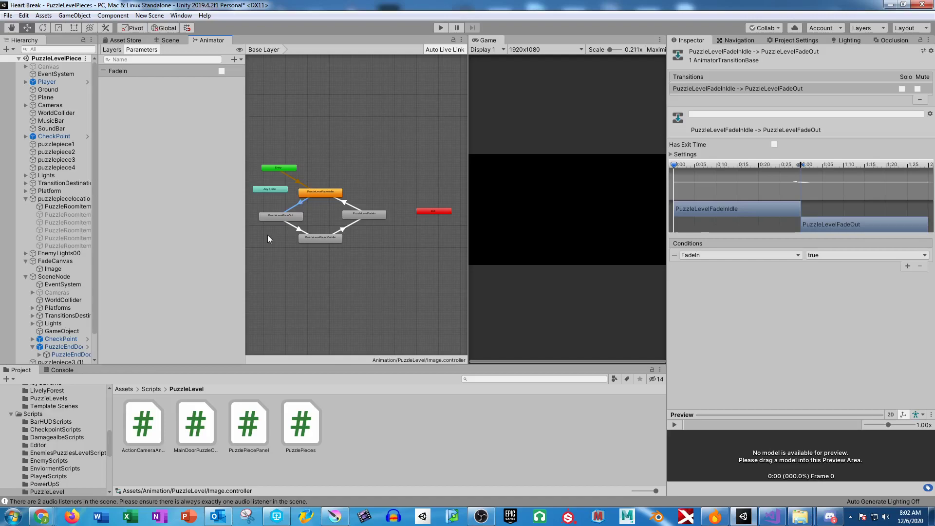
scroll(268, 235, "up", 6)
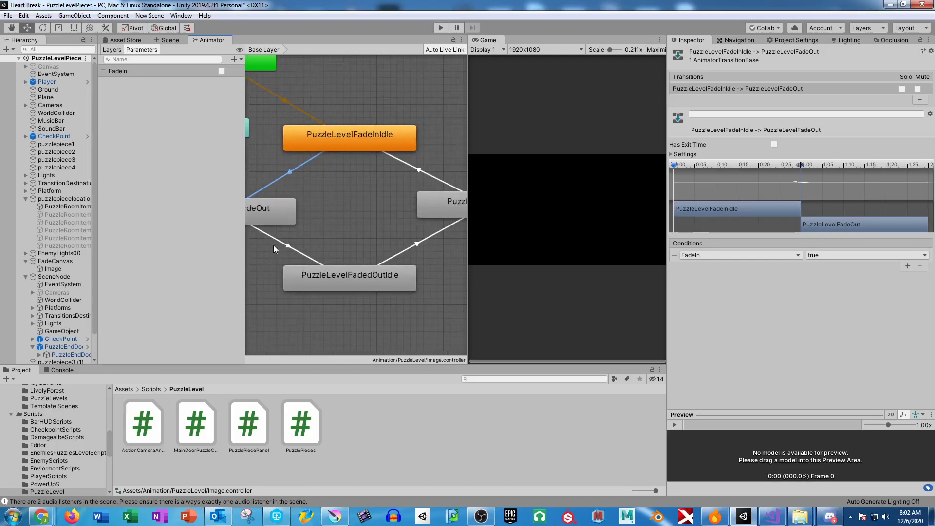
scroll(308, 241, "down", 2)
left_click(391, 242)
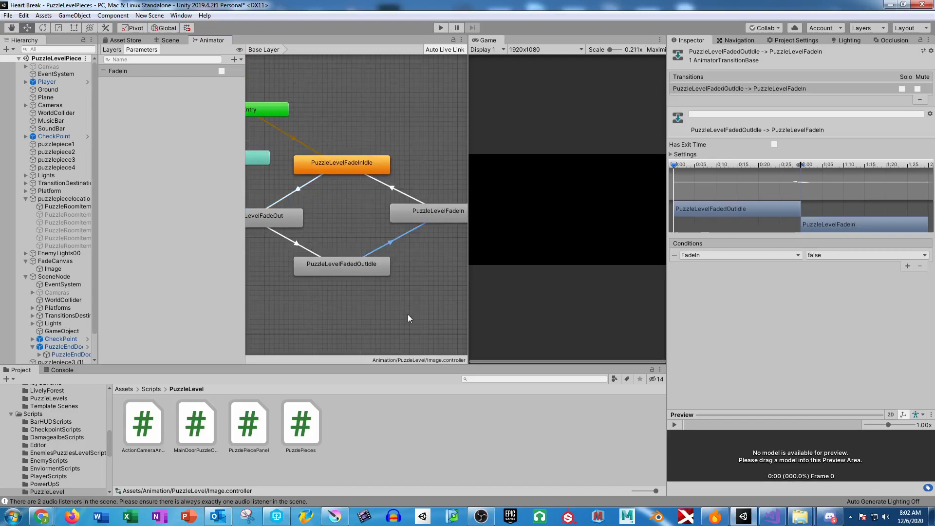
left_click(772, 516)
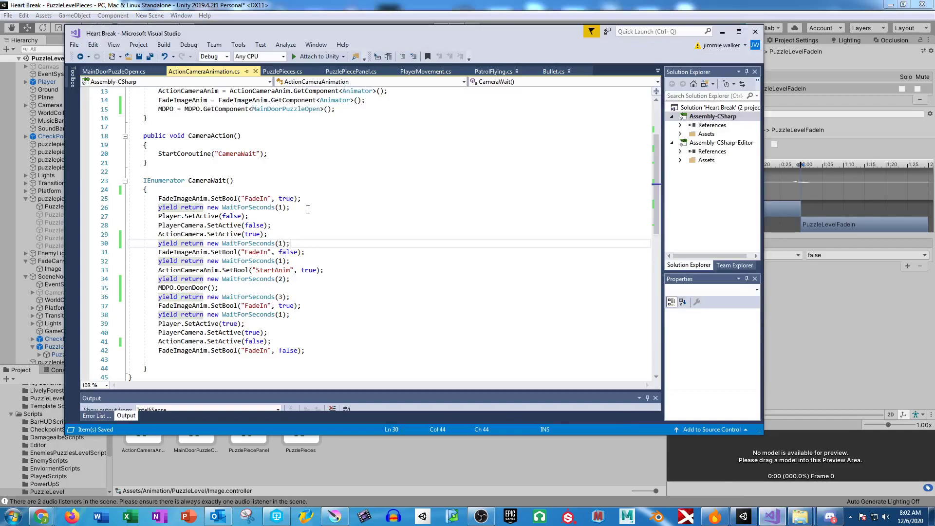
Play-test the level in Unity, watch the fade animator states during the action camera sequence, and stop the test
left_click(410, 4)
left_click(442, 30)
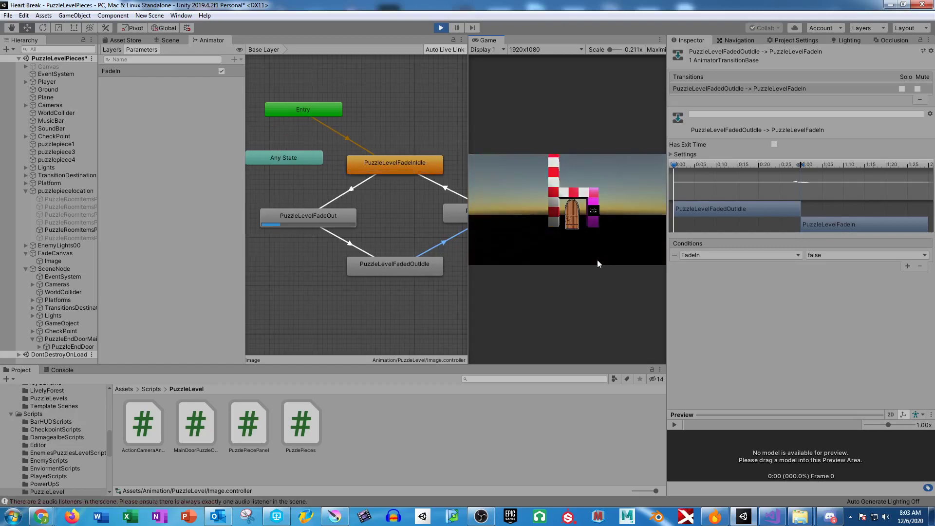
left_click(442, 28)
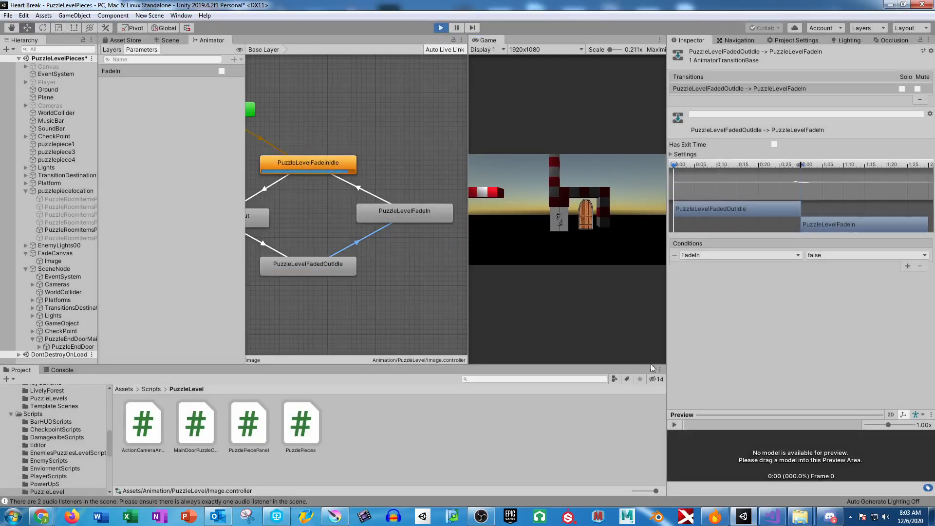
Review the CameraWait coroutine in ActionCameraAnimation.cs and the trigger code in PuzzlePieces.cs in Visual Studio
left_click(773, 517)
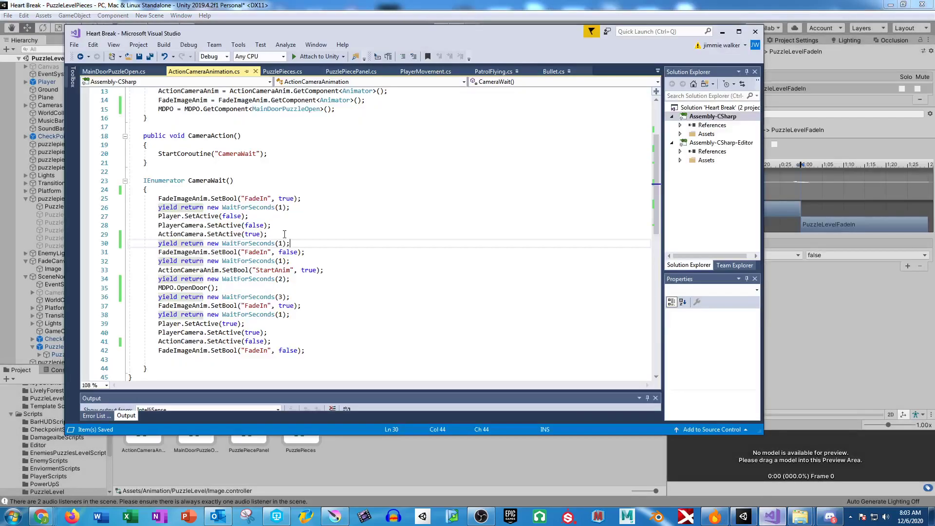
left_click(312, 199)
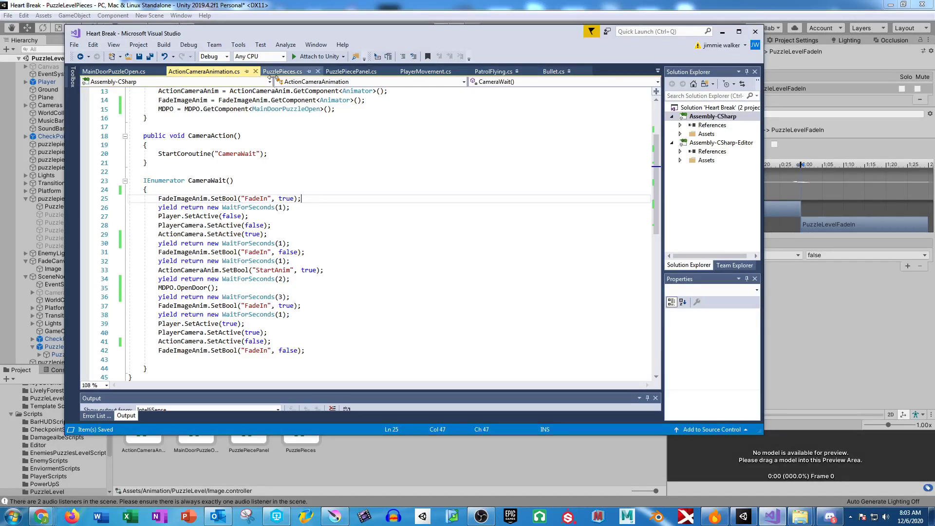
left_click(279, 72)
scroll(299, 278, "down", 3)
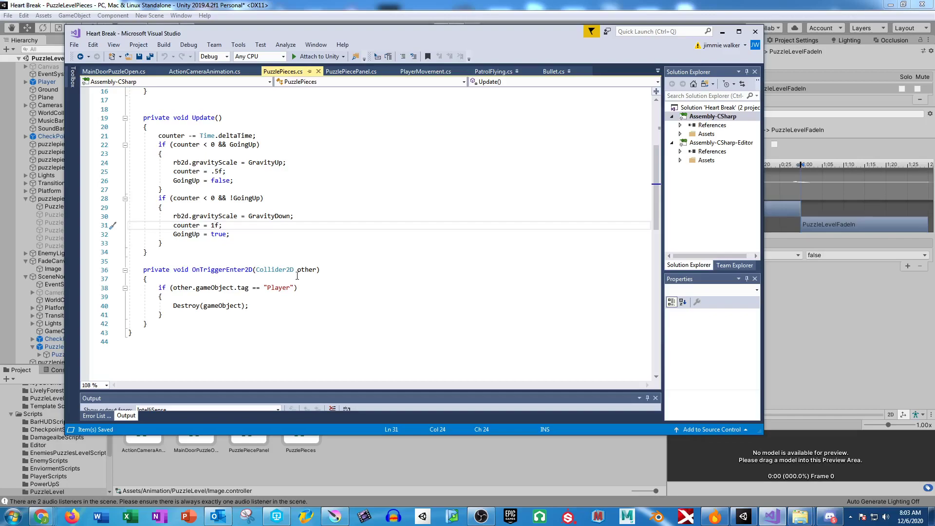
scroll(268, 222, "up", 3)
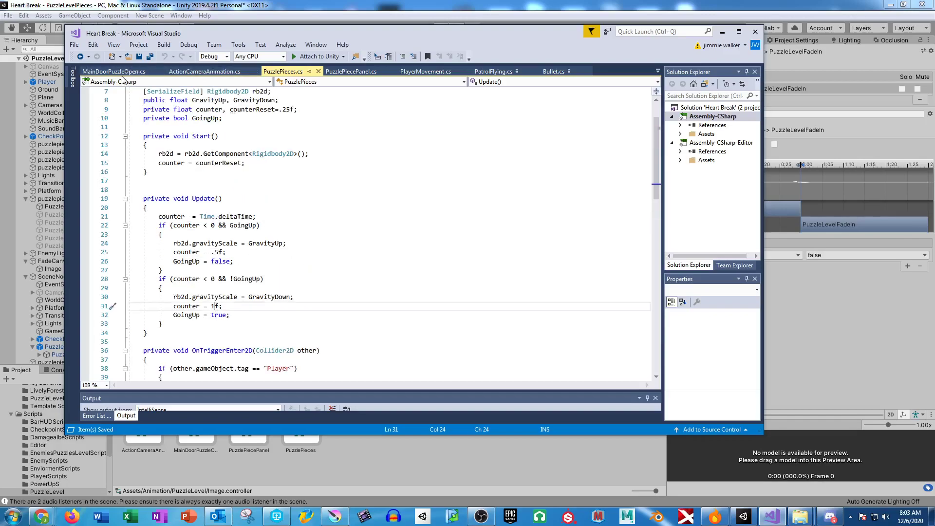
Remove the unneeded line from PuzzlePiecePanel.cs, save the script, and return to Unity
left_click(352, 72)
left_click(309, 267)
key("shift+Up")
key("BackSpace")
key("ctrl+s")
key("alt+Tab")
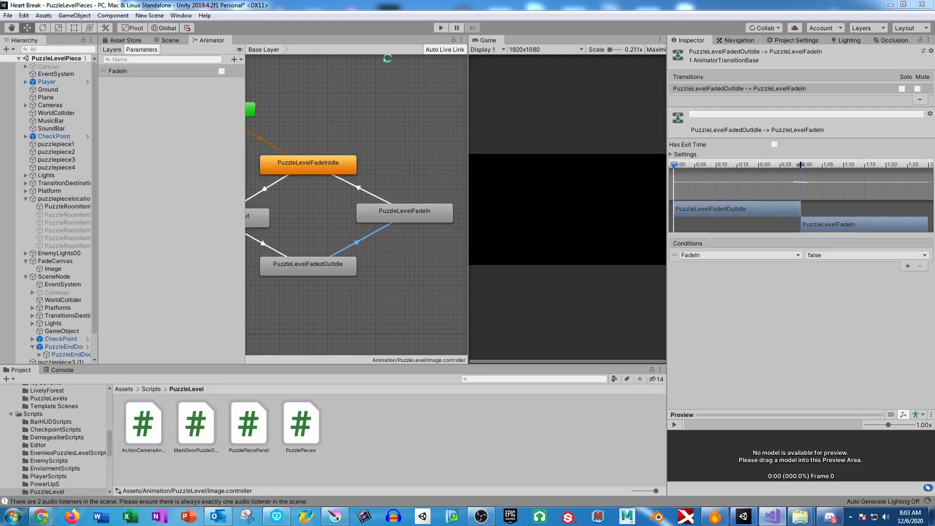
Play-test the level twice, watching the fade animator first and the PuzzleEndDoor animator's DoorOpen parameter second, stopping after each run
left_click(441, 27)
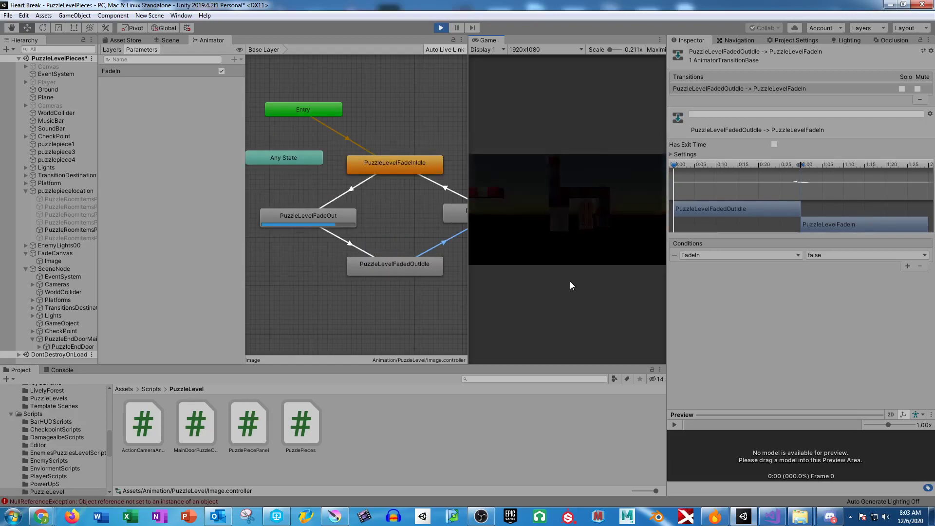
left_click(441, 28)
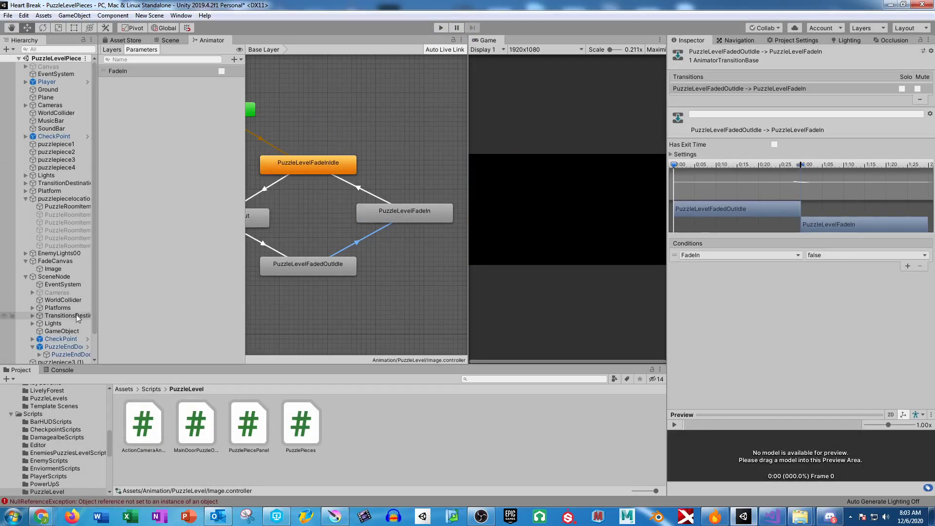
left_click(68, 355)
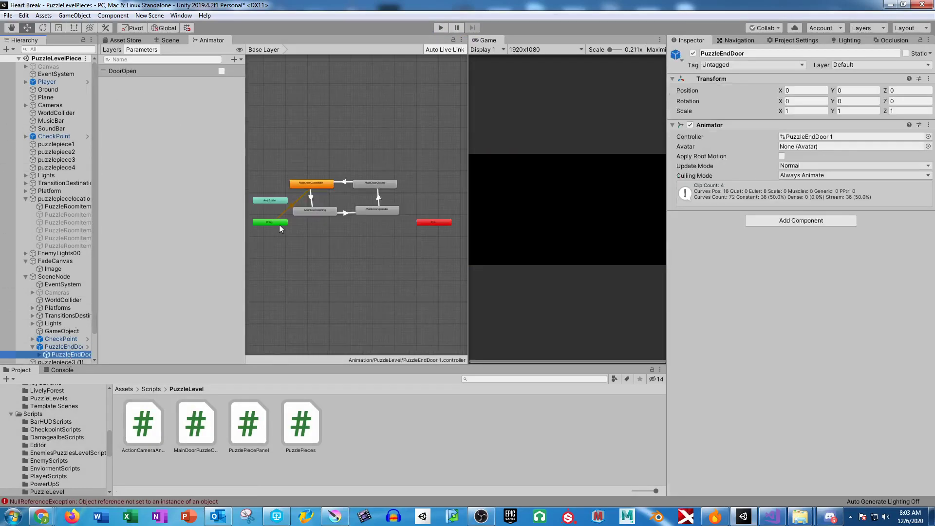
left_click(440, 28)
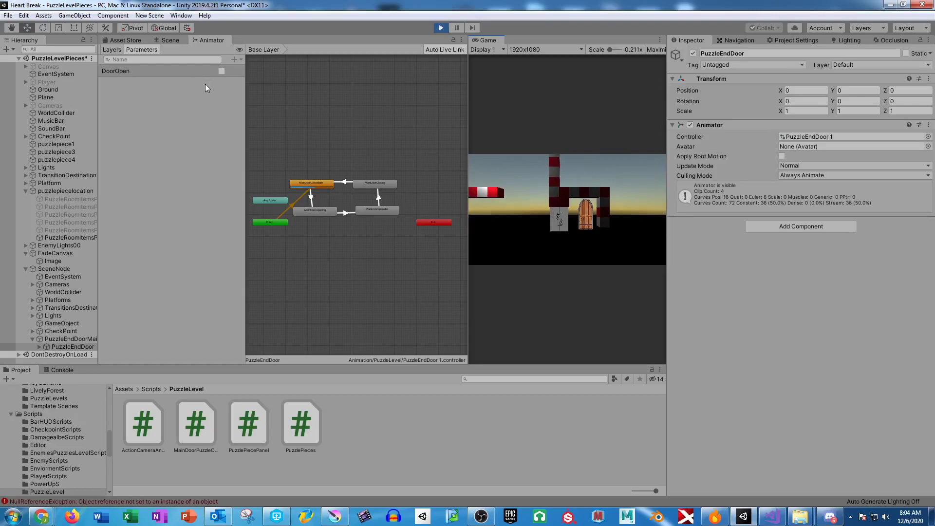
left_click(440, 28)
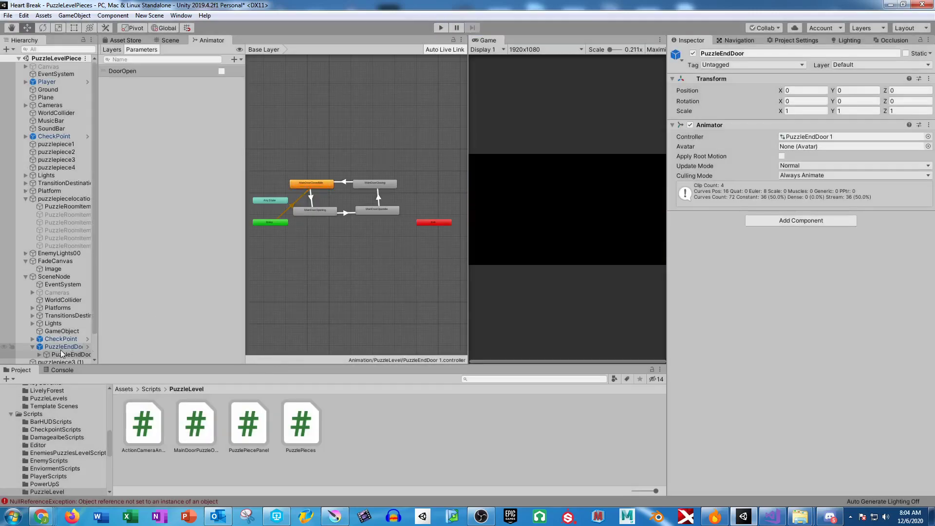
Check the Anim reference on PuzzleEndDoorMain and the MDPO reference in puzzlepiecelocation's Action Camera Animation component
left_click(62, 354)
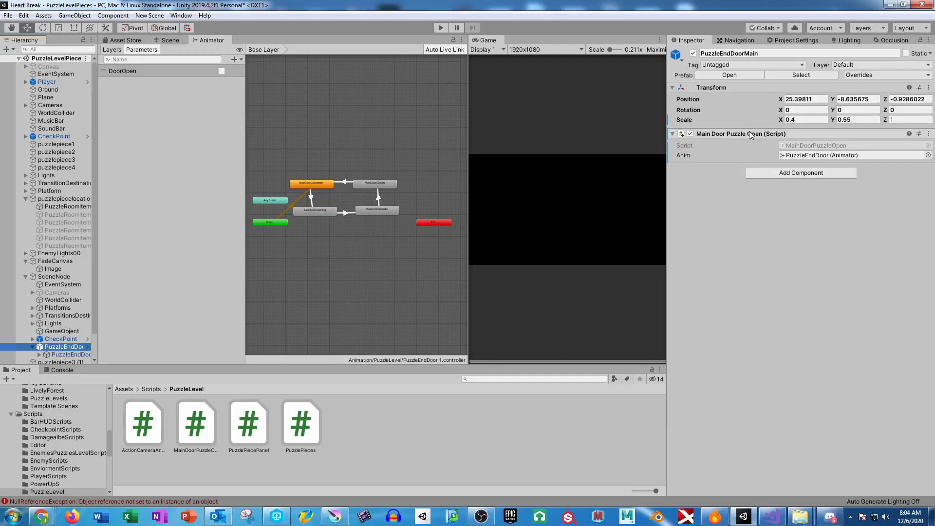
left_click(795, 156)
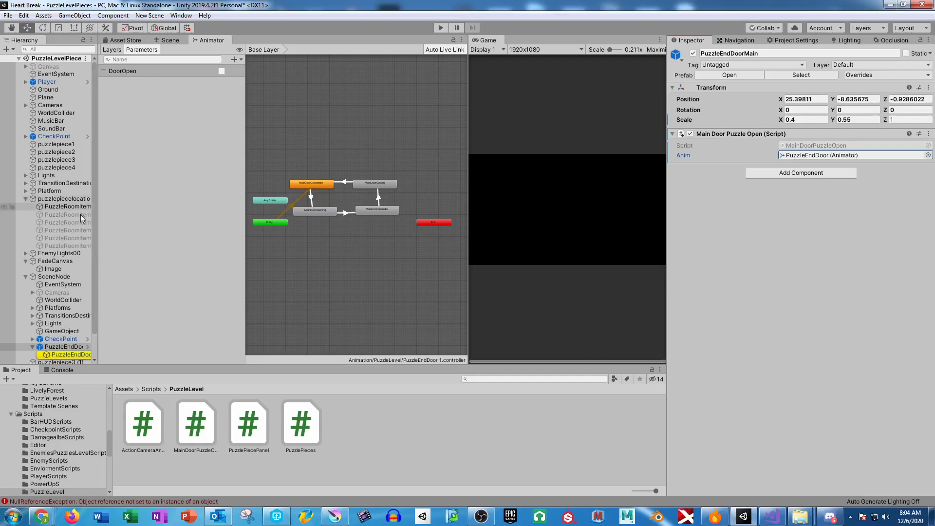
left_click(63, 199)
scroll(790, 335, "down", 10)
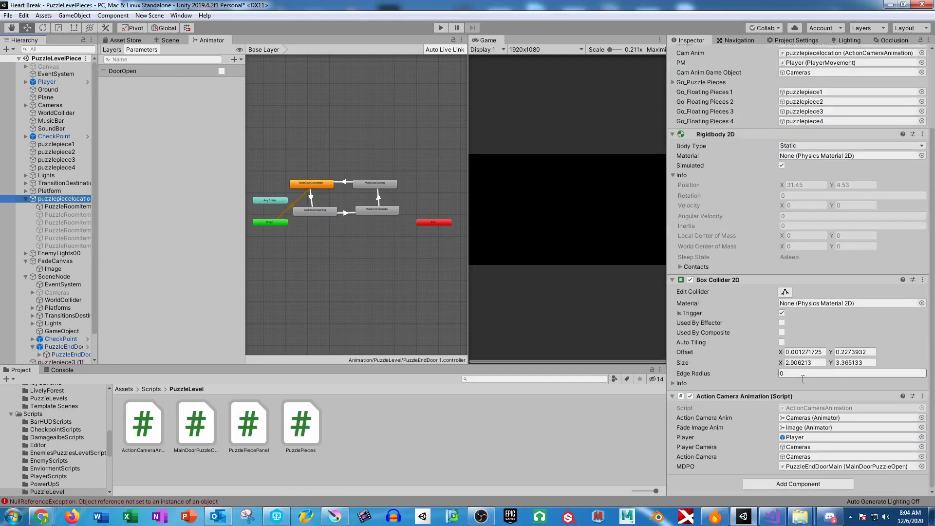
left_click(817, 466)
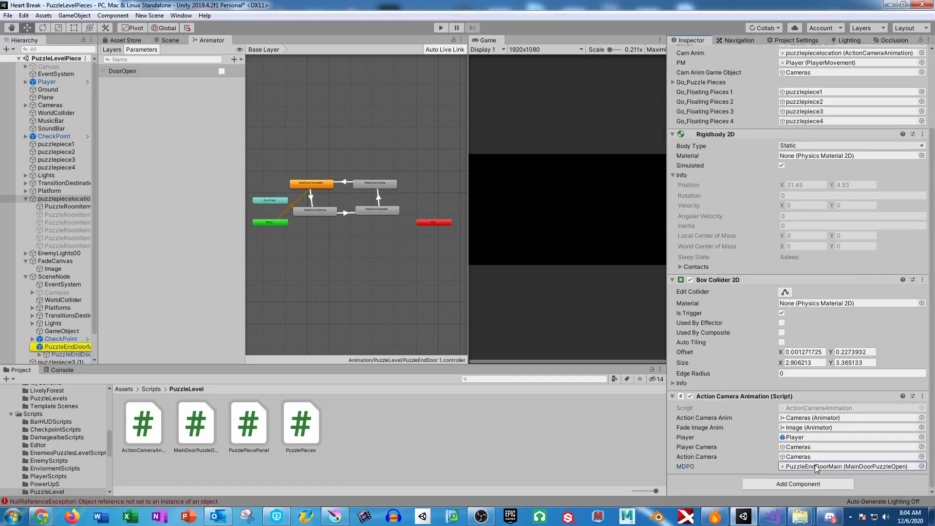
left_click(68, 347)
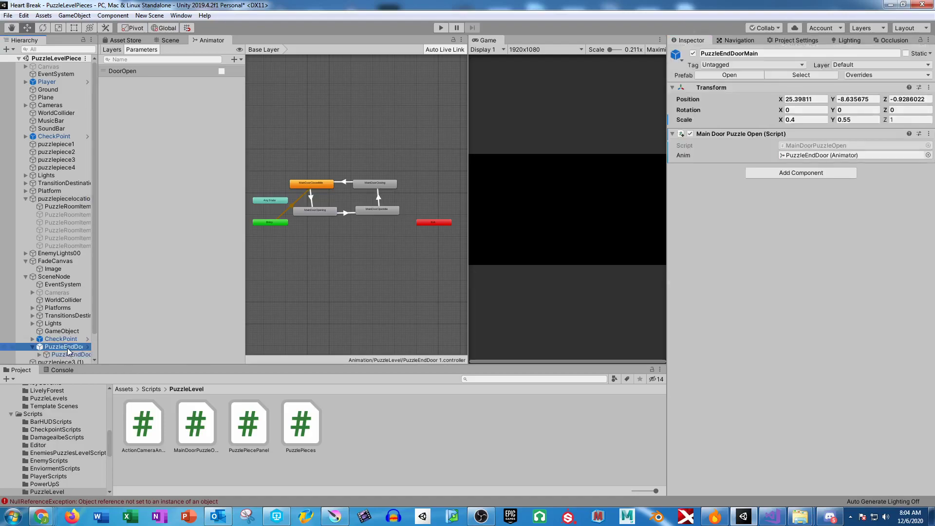
left_click(68, 355)
left_click(64, 348)
Add Debug.Log("door open"); at the end of the OpenDoor method in PuzzleEndDoorMain's MainDoorPuzzleOpen script and save it
right_click(729, 143)
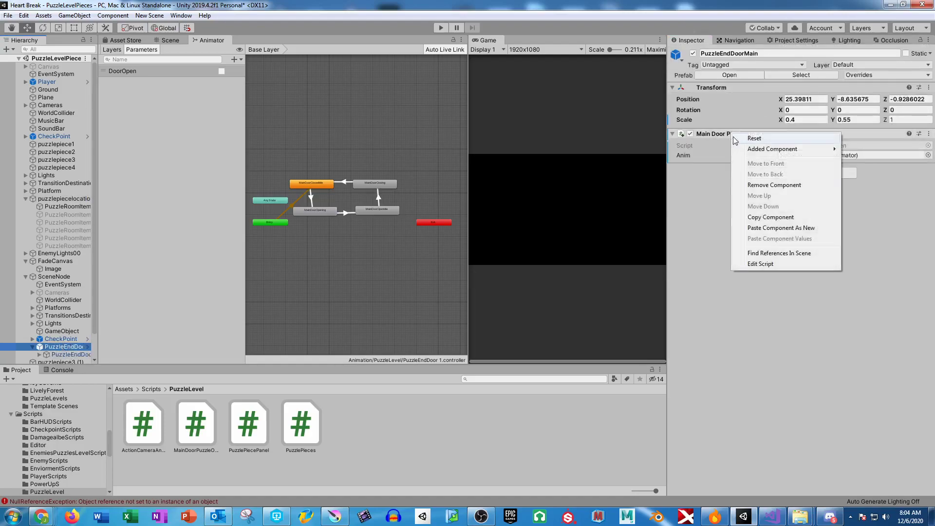
left_click(752, 263)
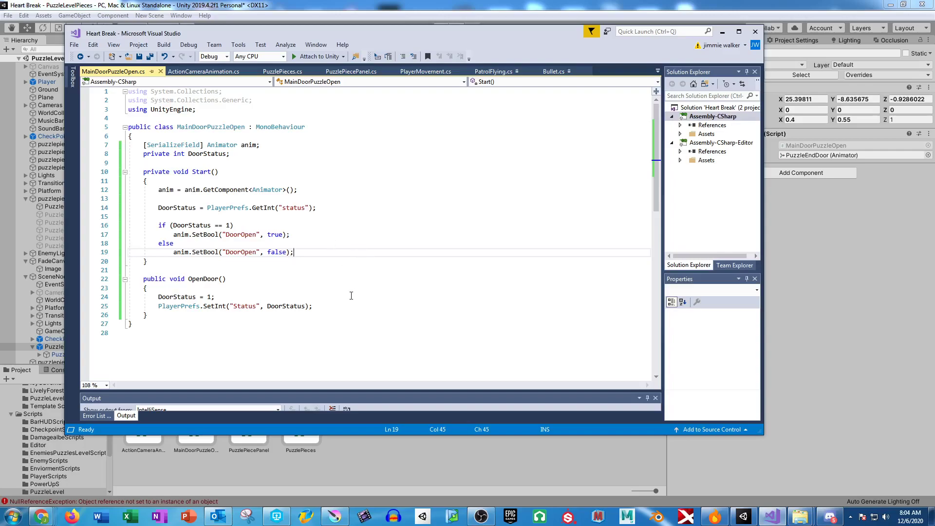
left_click(335, 307)
key("Return")
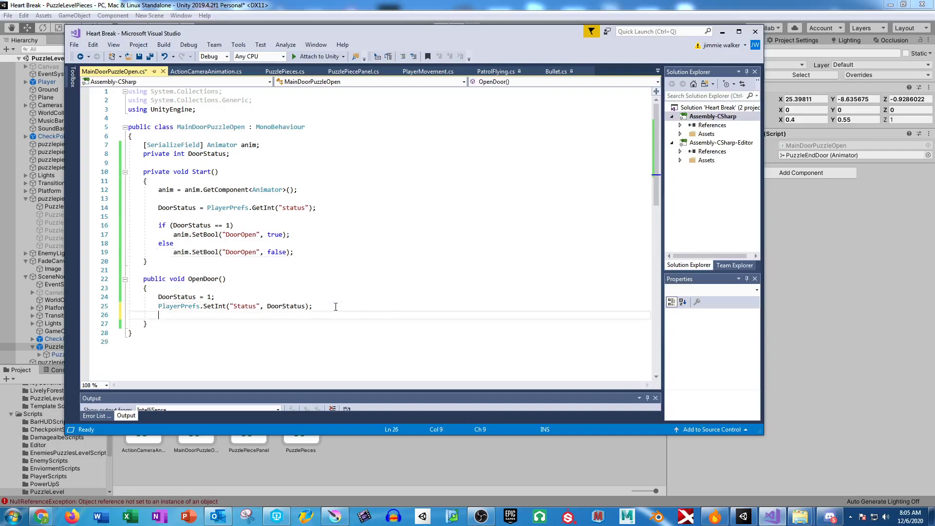
type("Debug.lo")
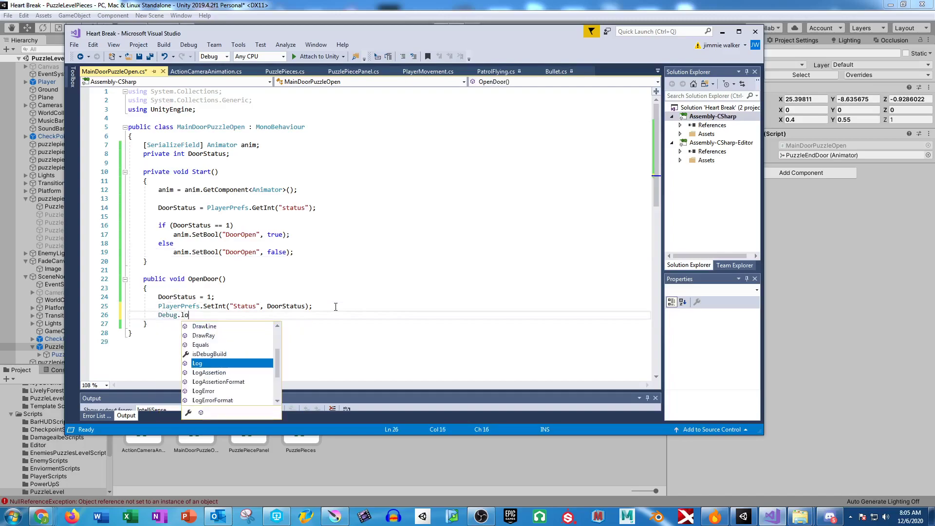
type("g(")
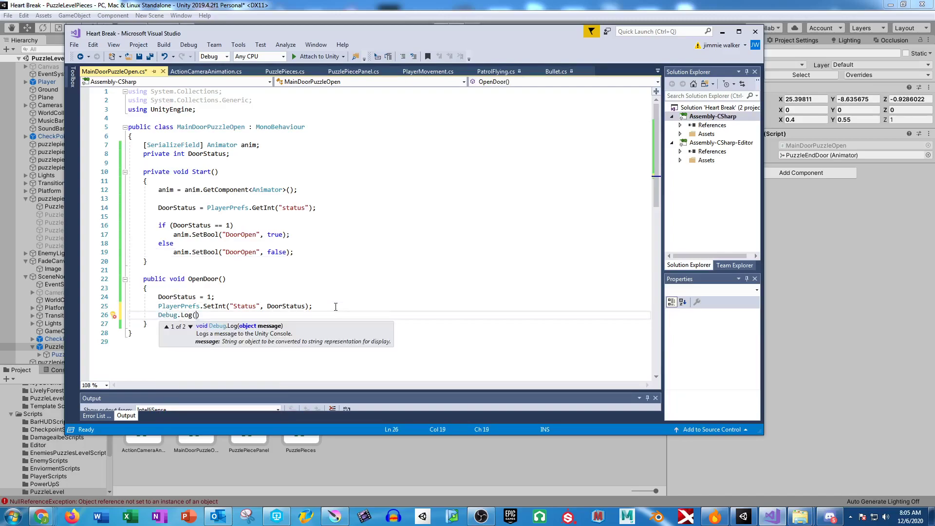
type("DoorStatus o")
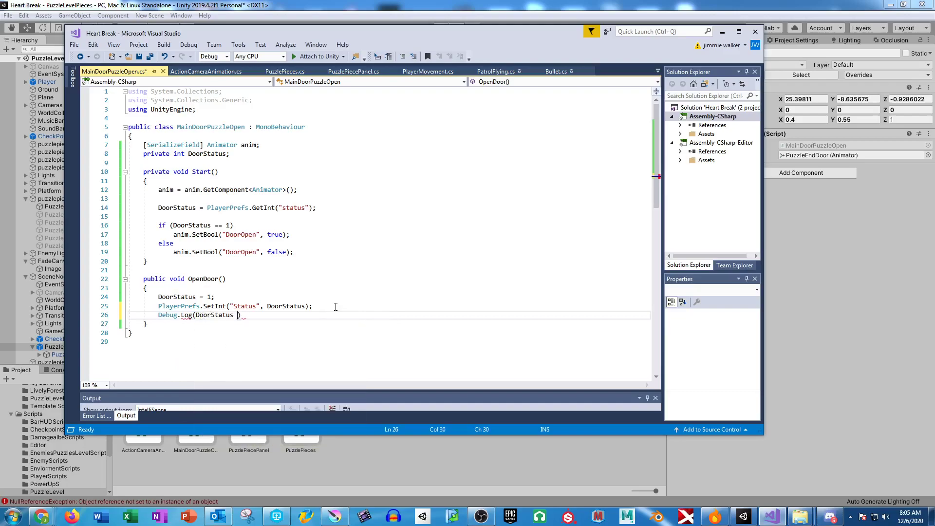
key("BackSpace")
key("BackSpace")
key("BackSpace")
key("BackSpace")
key("BackSpace")
key("BackSpace")
key("BackSpace")
key("BackSpace")
key("BackSpace")
key("BackSpace")
key("BackSpace")
key("BackSpace")
type("\"door open\")")
key("ctrl+s")
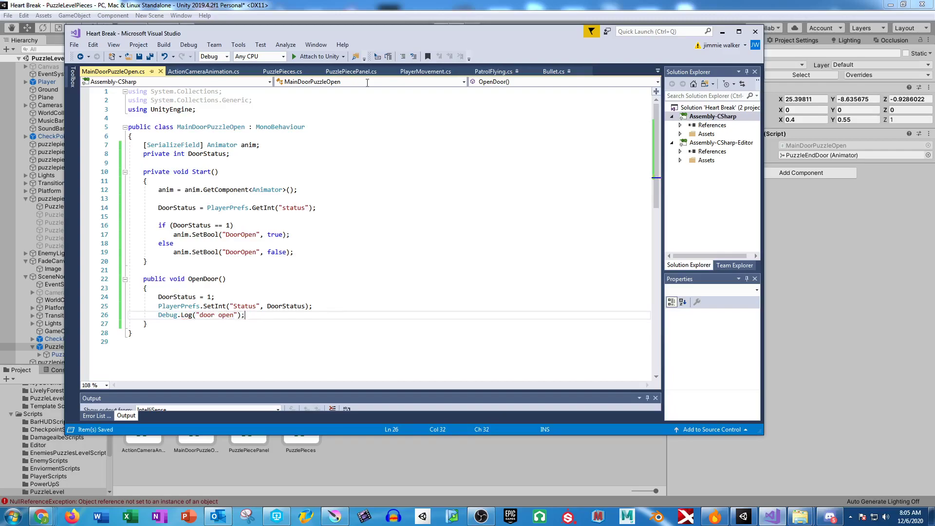
Return to Unity, play-test the puzzle sequence to check whether OpenDoor logs its message, and stop the test
key("alt+Tab")
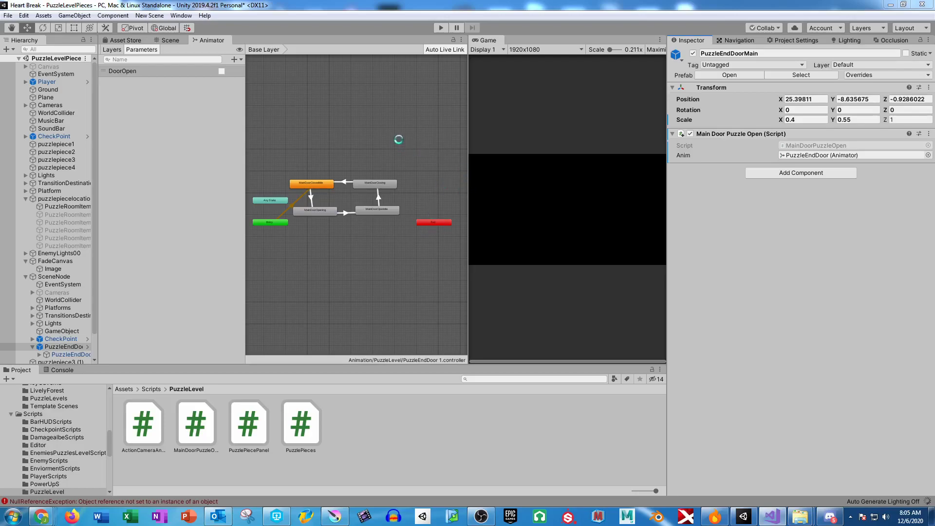
left_click(441, 27)
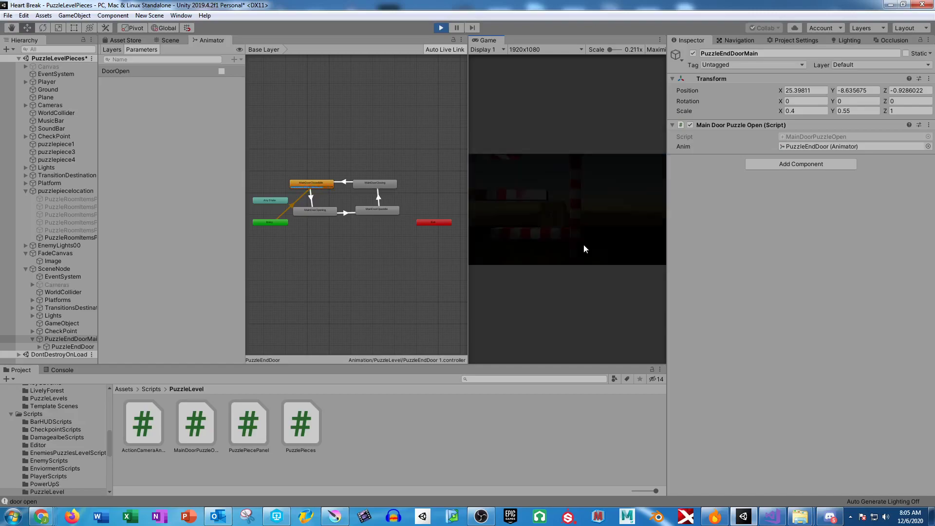
left_click(440, 28)
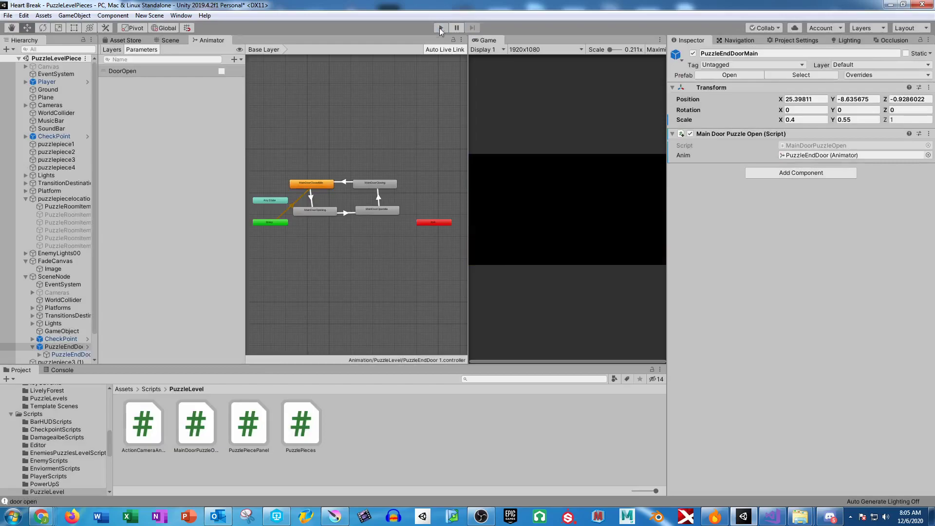
In OpenDoor of MainDoorPuzzleOpen.cs, replace the debug log line with anim.SetBool("DoorOpen", true); and save the script
left_click(772, 516)
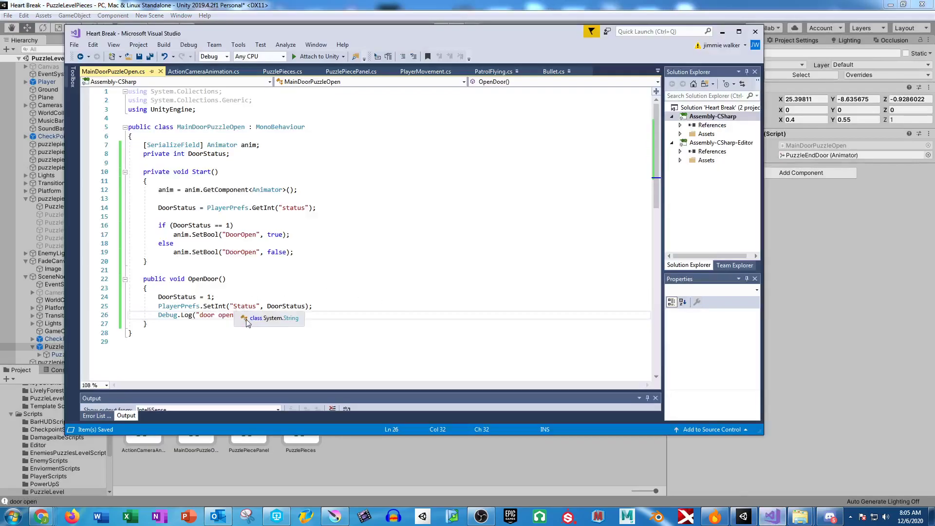
left_click_drag(248, 316, 342, 306)
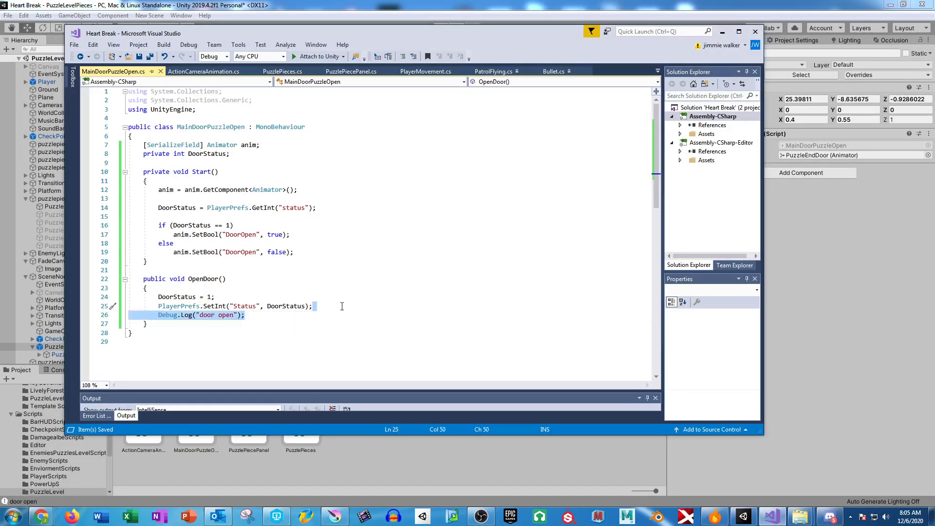
key("BackSpace")
left_click_drag(291, 235, 173, 235)
key("ctrl+c")
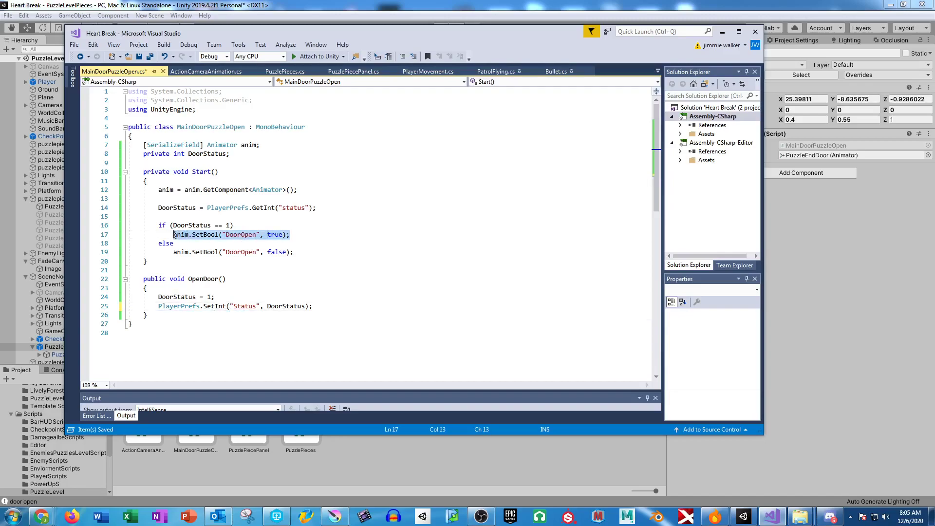
left_click(324, 307)
key("Return")
key("ctrl+v")
key("ctrl+s")
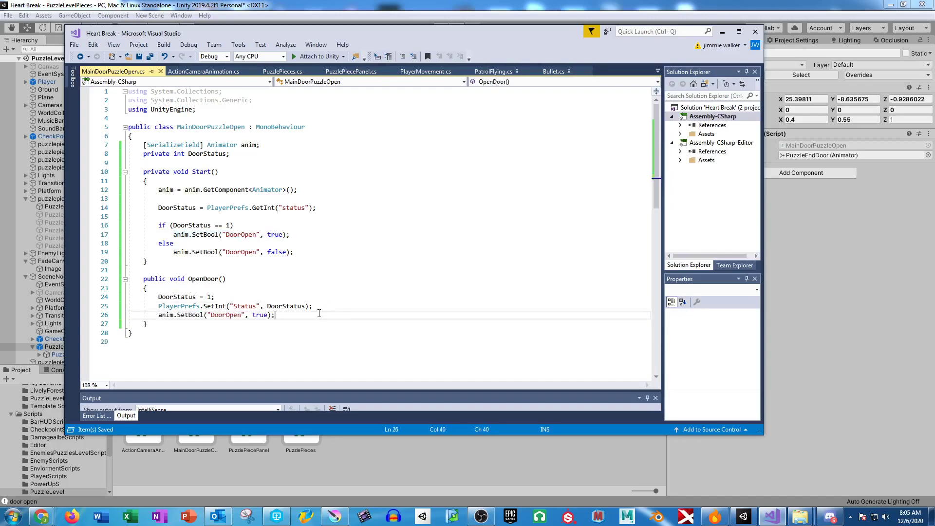
left_click_drag(157, 313, 360, 317)
left_click(358, 317)
left_click_drag(157, 225, 332, 231)
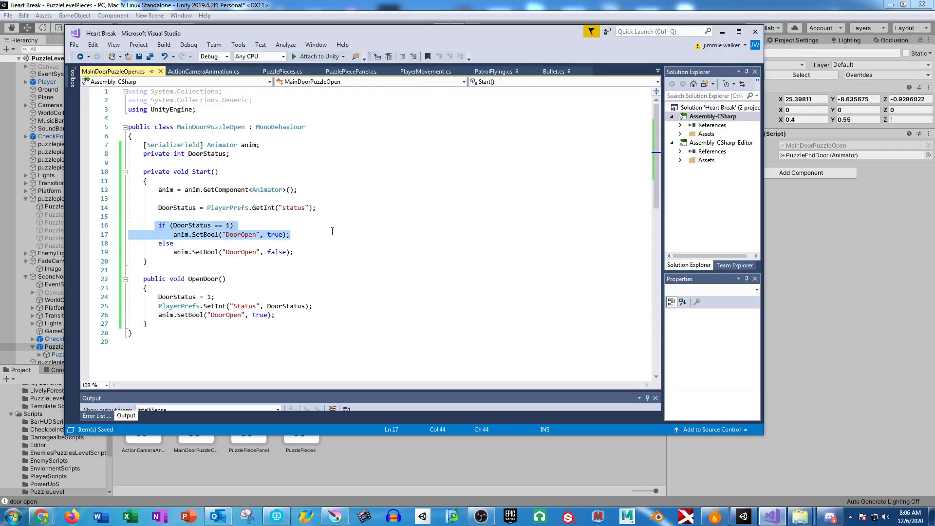
left_click(348, 252)
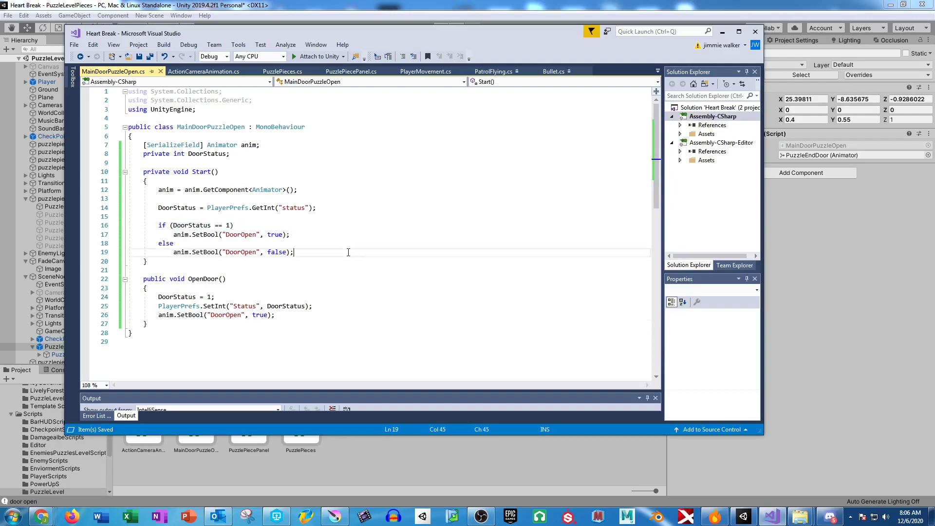
Return to Unity, play-test the puzzle sequence while watching the door animator's DoorOpen parameter and states, and stop the test
left_click(329, 4)
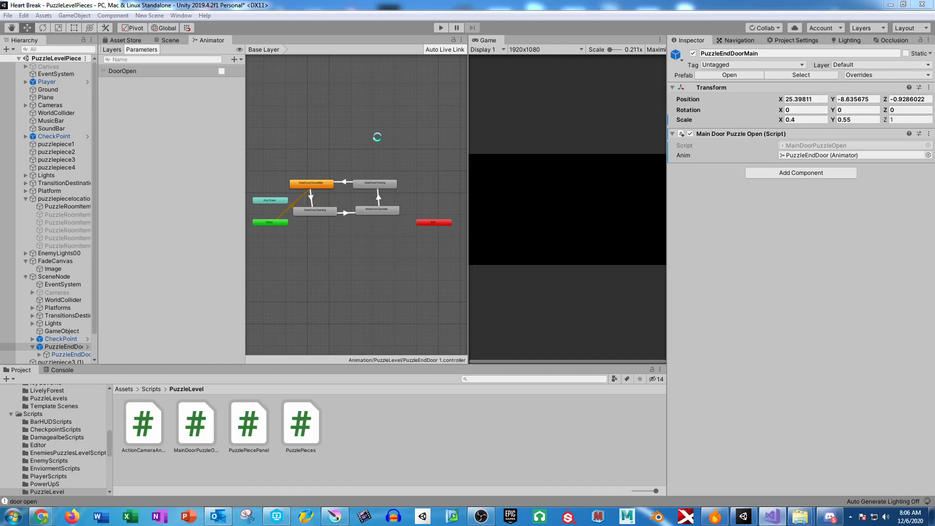
left_click(773, 518)
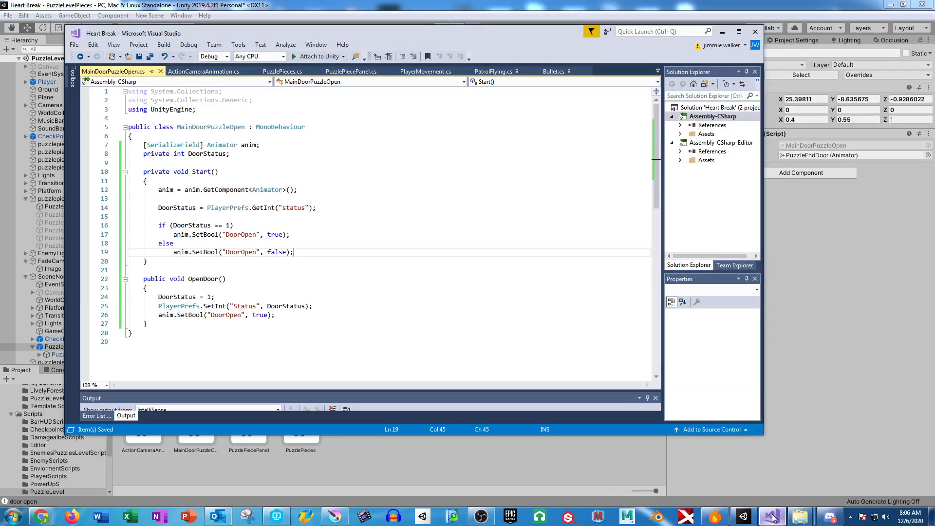
left_click(773, 517)
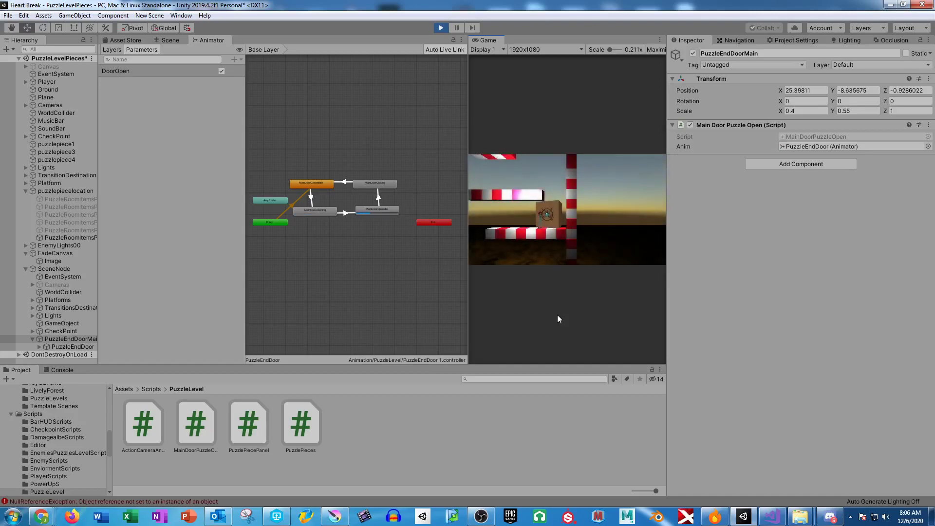
left_click(441, 28)
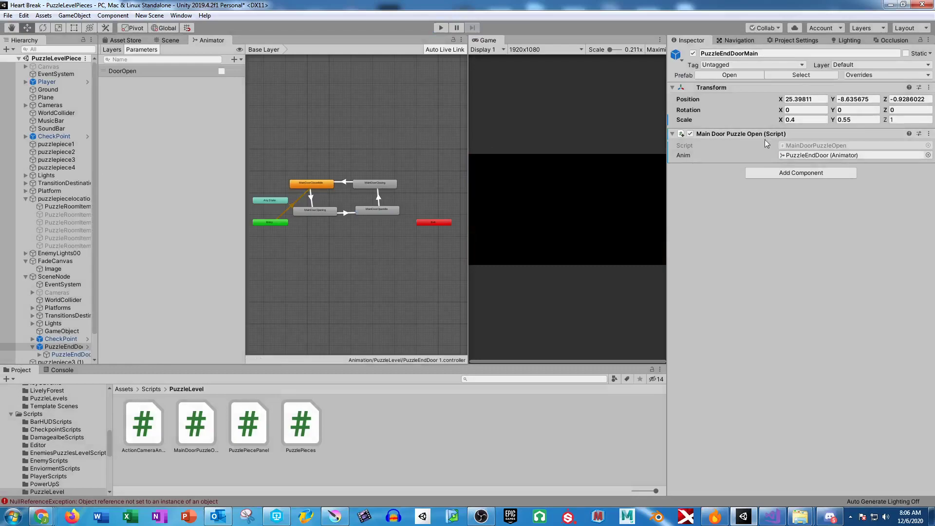
Apply the added Main Door Puzzle Open component on PuzzleEndDoorMain to its prefab
left_click(929, 133)
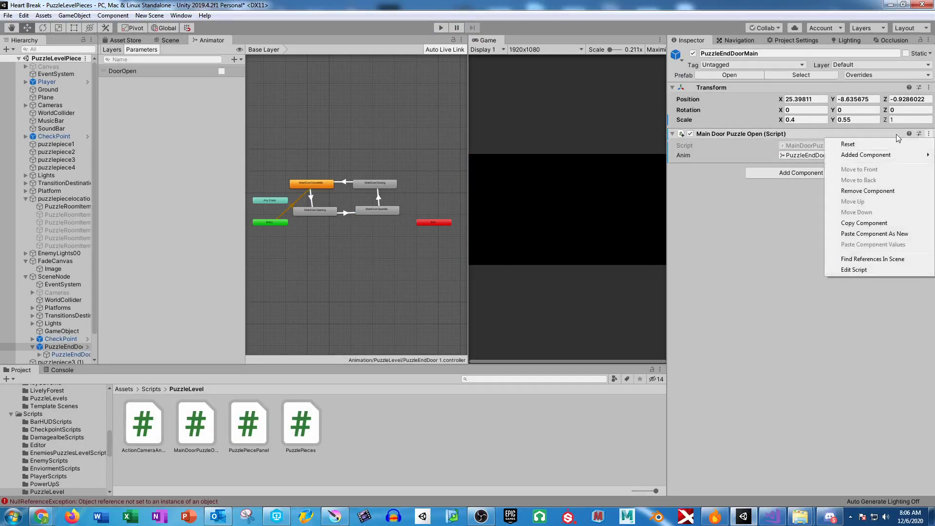
mouse_move(864, 155)
left_click(758, 155)
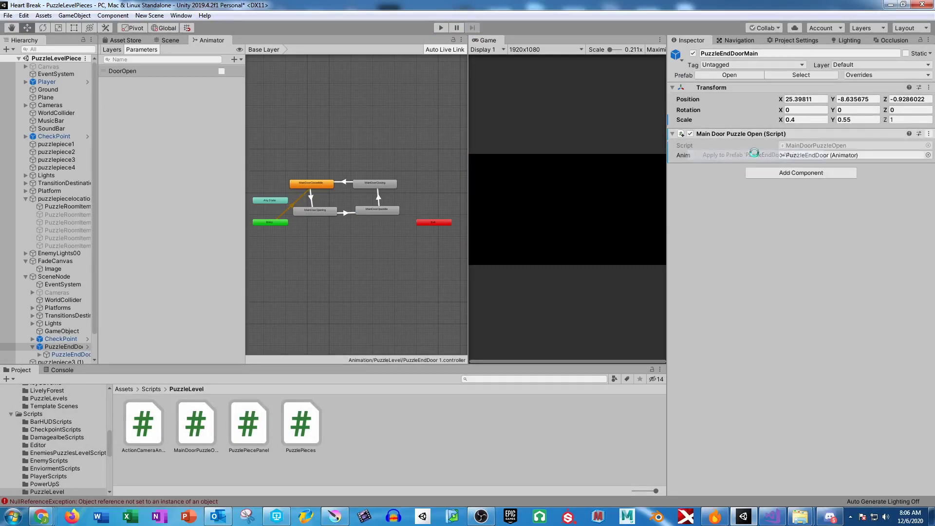
Select the PuzzleEndDoor child object, play-test the level while watching the door in the Scene view, and stop the test
left_click(68, 354)
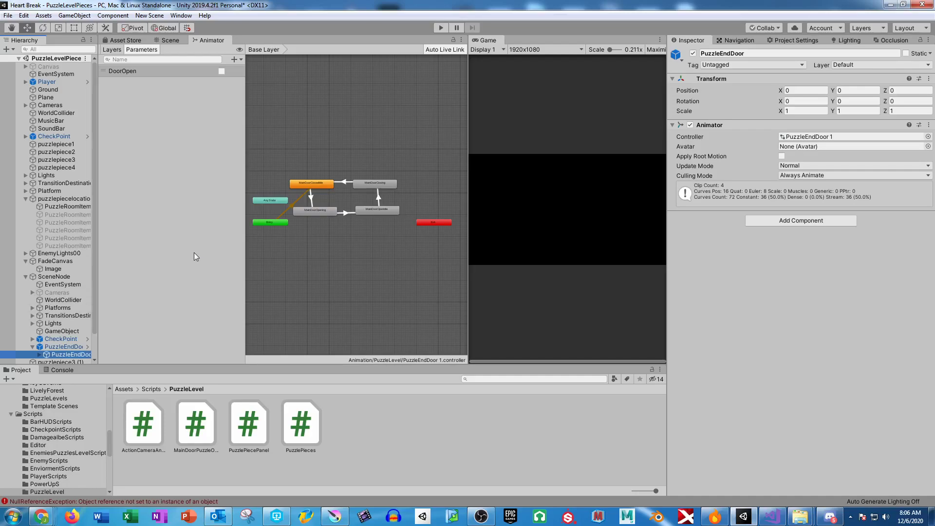
left_click(170, 41)
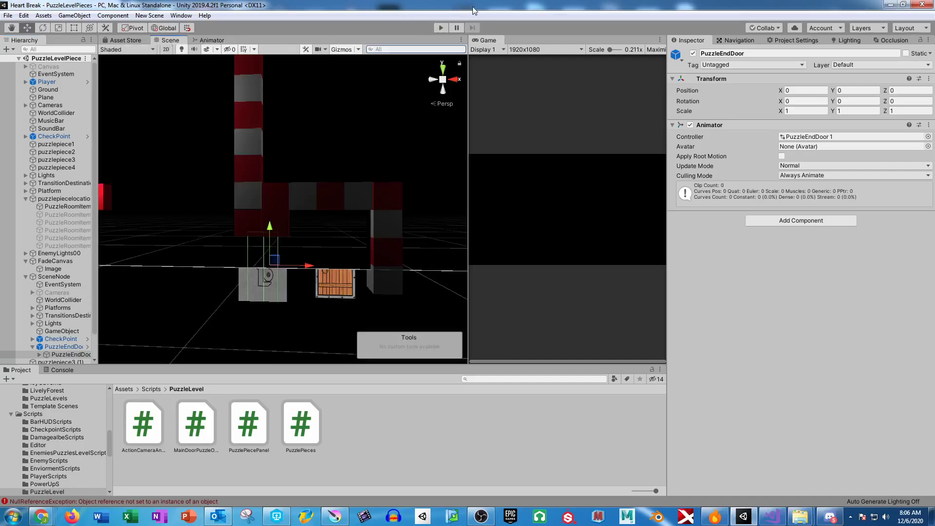
left_click(441, 27)
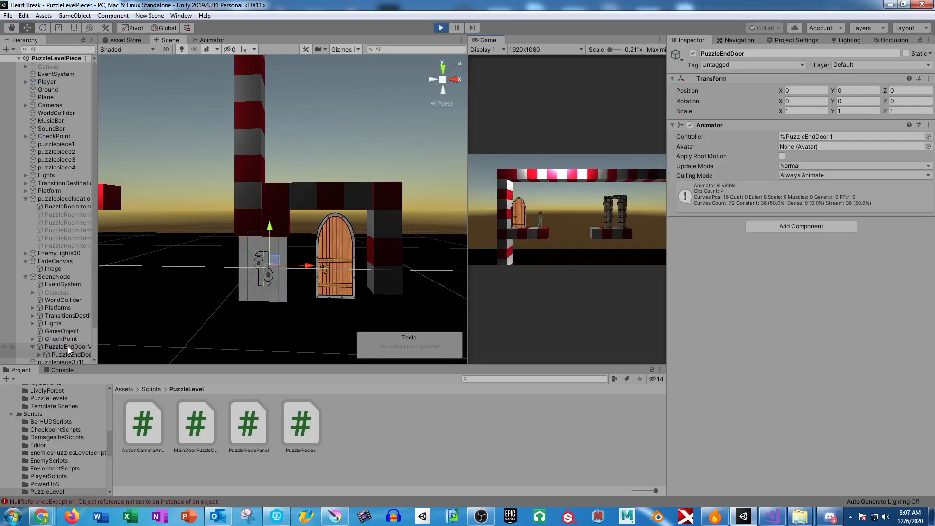
left_click(440, 28)
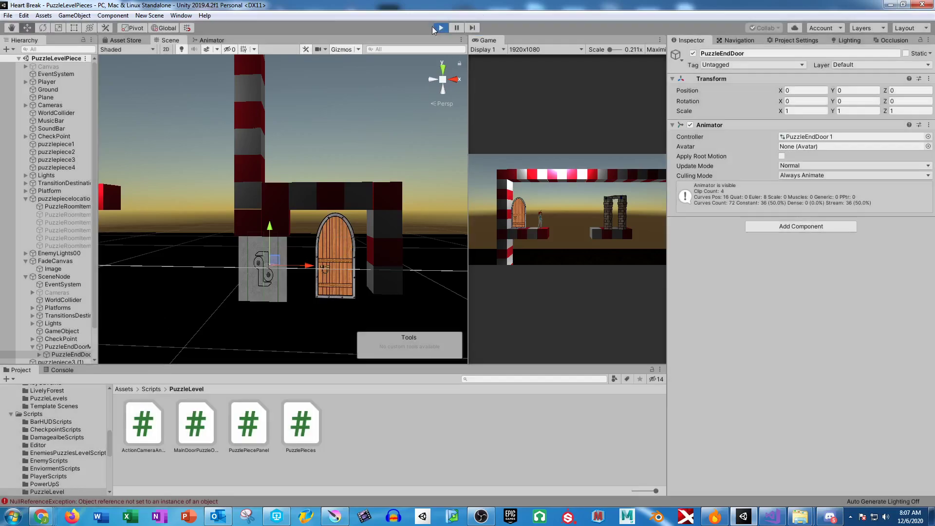
In Start of MainDoorPuzzleOpen.cs, change the PlayerPrefs.GetInt key to "Status" so it matches the key in OpenDoor, and save the script
left_click(772, 516)
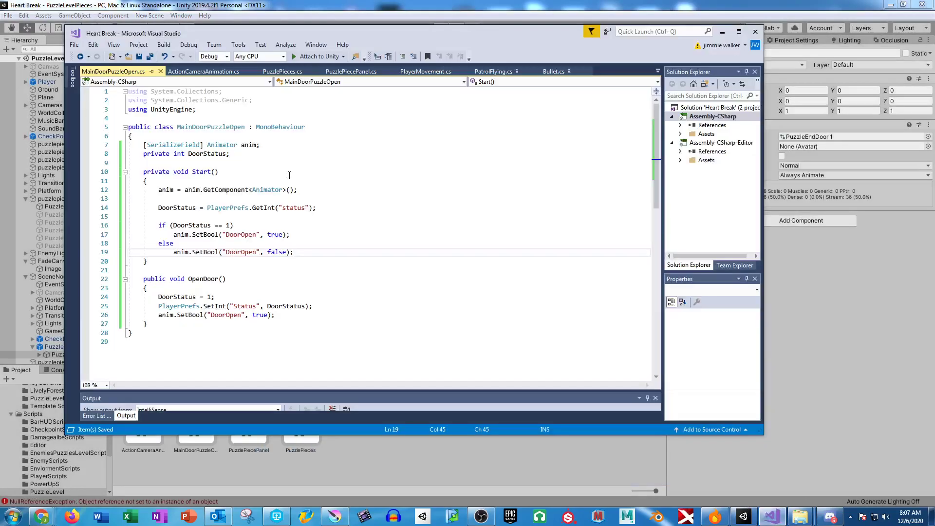
left_click_drag(157, 208, 348, 211)
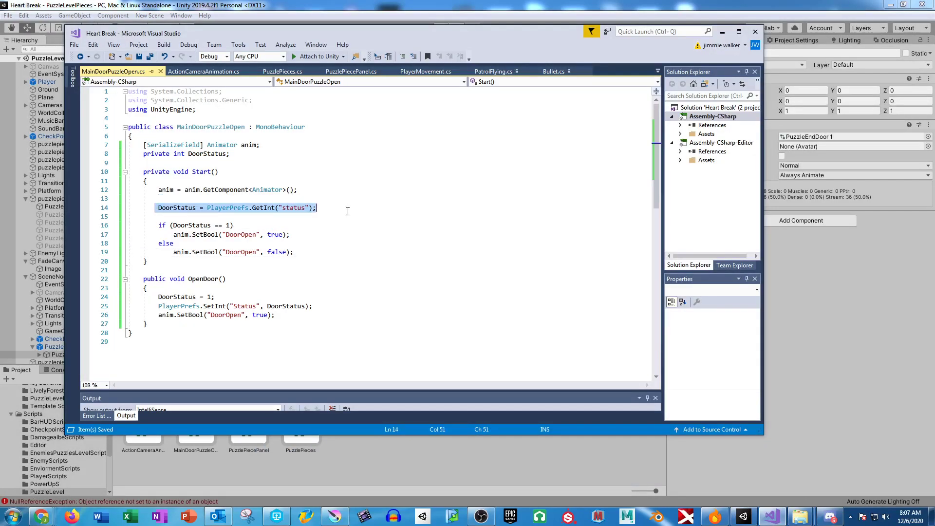
left_click(327, 208)
left_click(312, 207)
type(",")
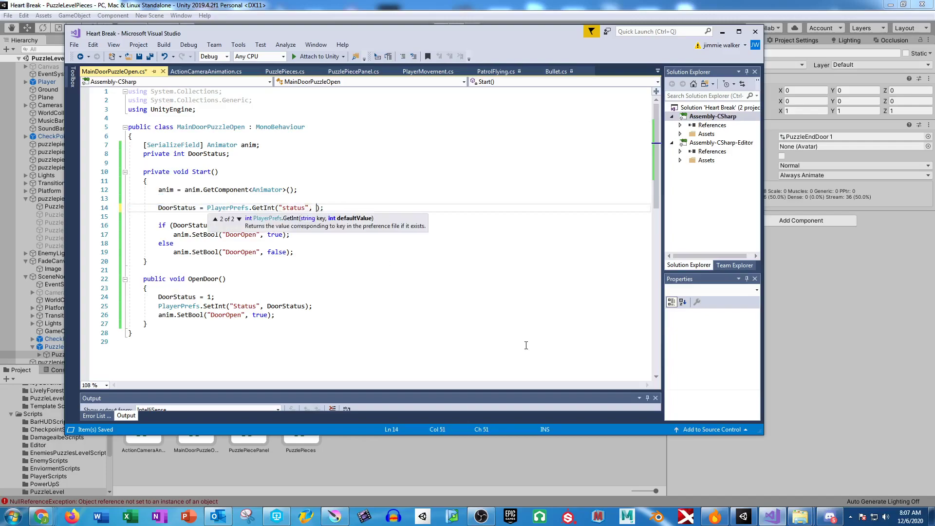
key("BackSpace")
key("BackSpace")
key("Left")
key("Left")
key("Left")
key("Left")
key("Left")
key("BackSpace")
type("S")
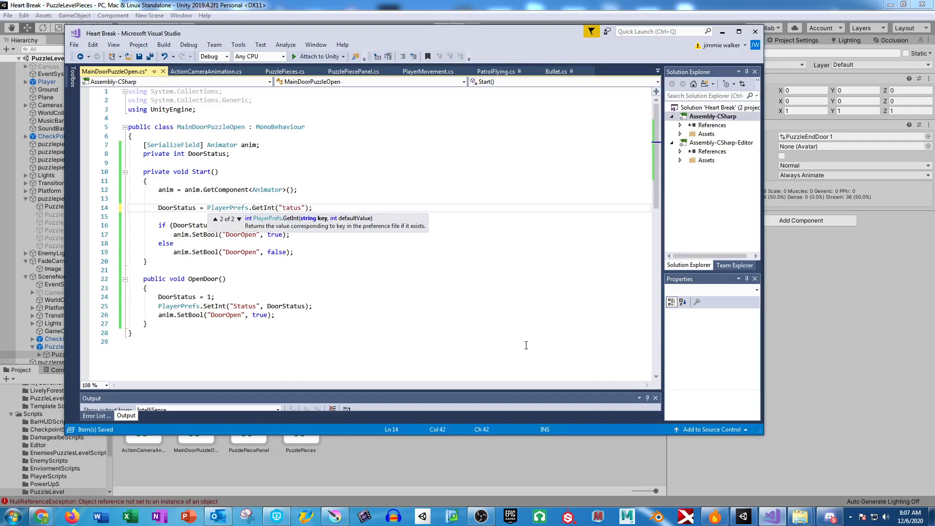
left_click(303, 280)
key("ctrl+s")
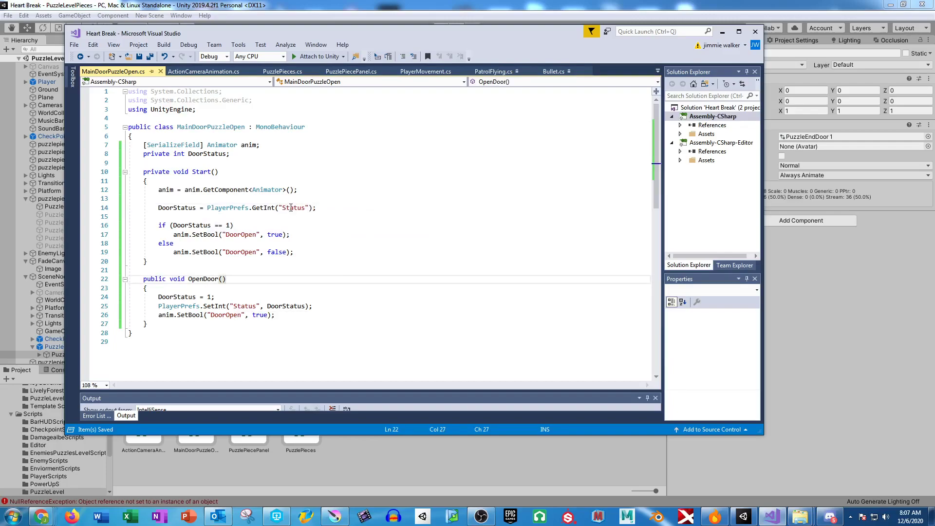
Return to Unity, play-test the level again to check the main door's state at start, and stop the test
left_click(318, 5)
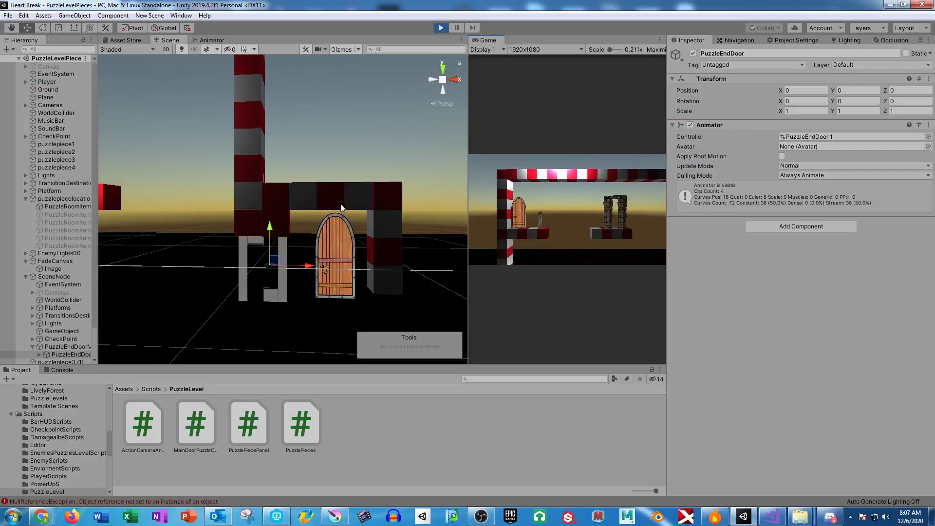
left_click(441, 27)
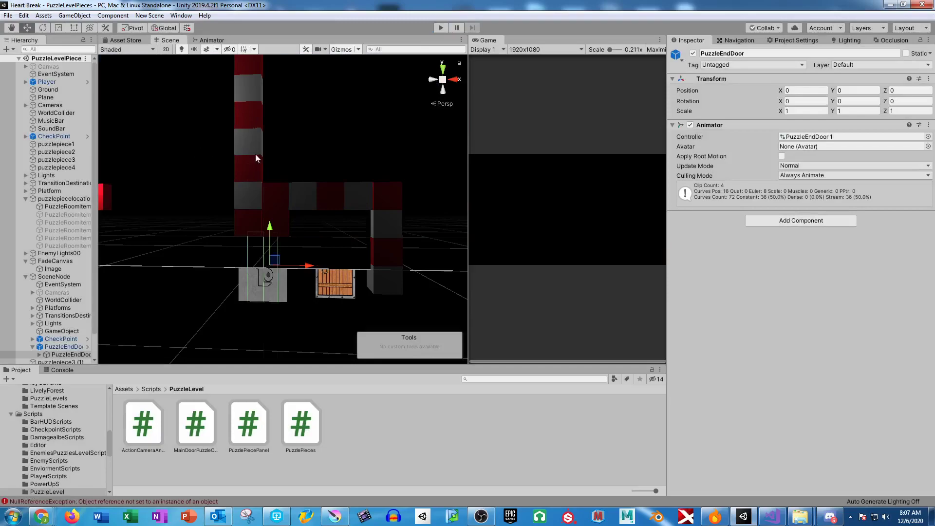
scroll(255, 154, "down", 10)
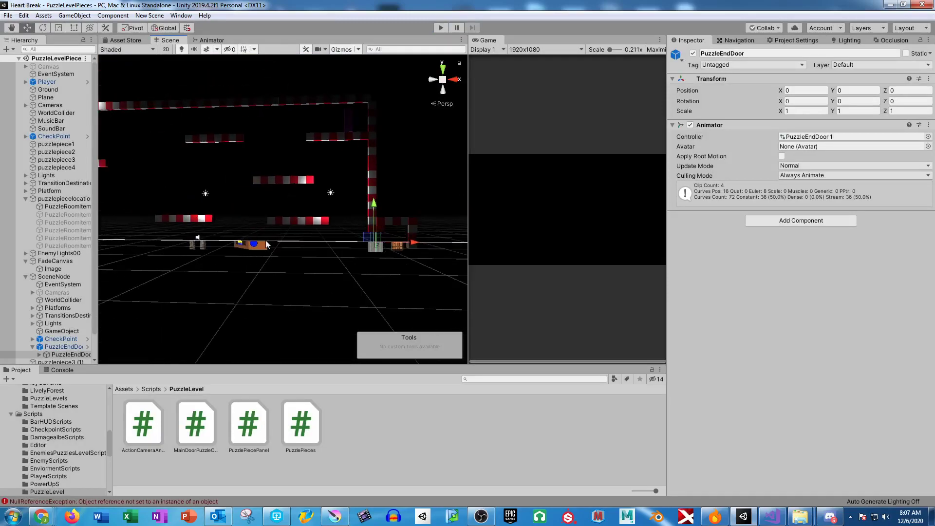
Switch to Perforce P4V to work with the project's PuzzleLevels scene files
left_click(276, 516)
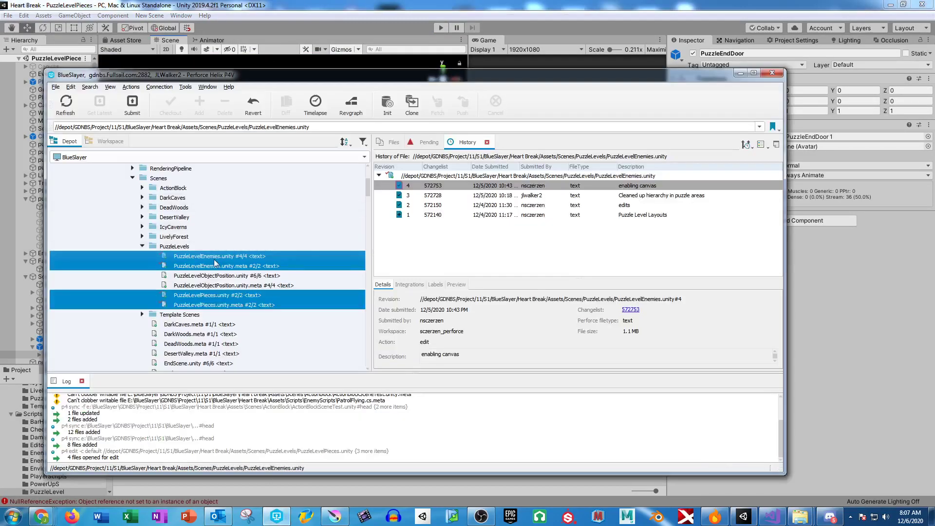